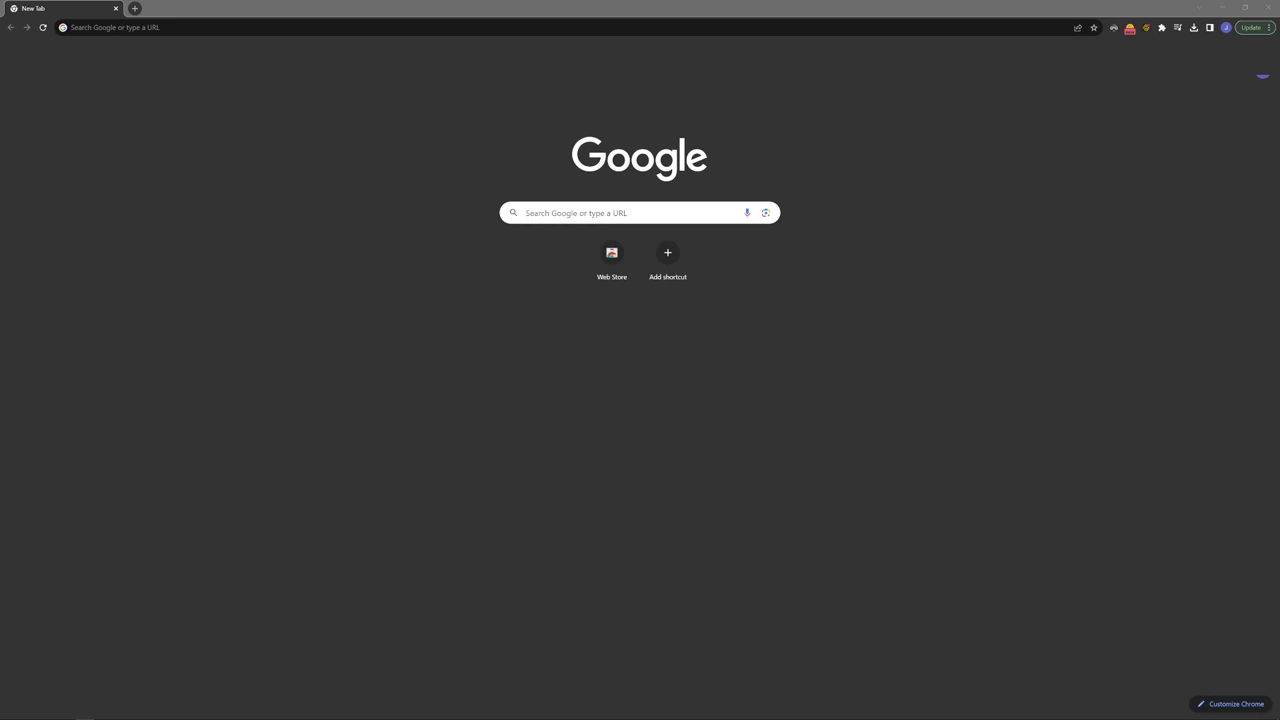
- Search Google Images for "water guns" and browse the results for toy blaster design references
{"action": "left_click", "coordinate": [160, 27]}
{"action": "type", "text": "water guns"}
{"action": "key", "text": "Return"}
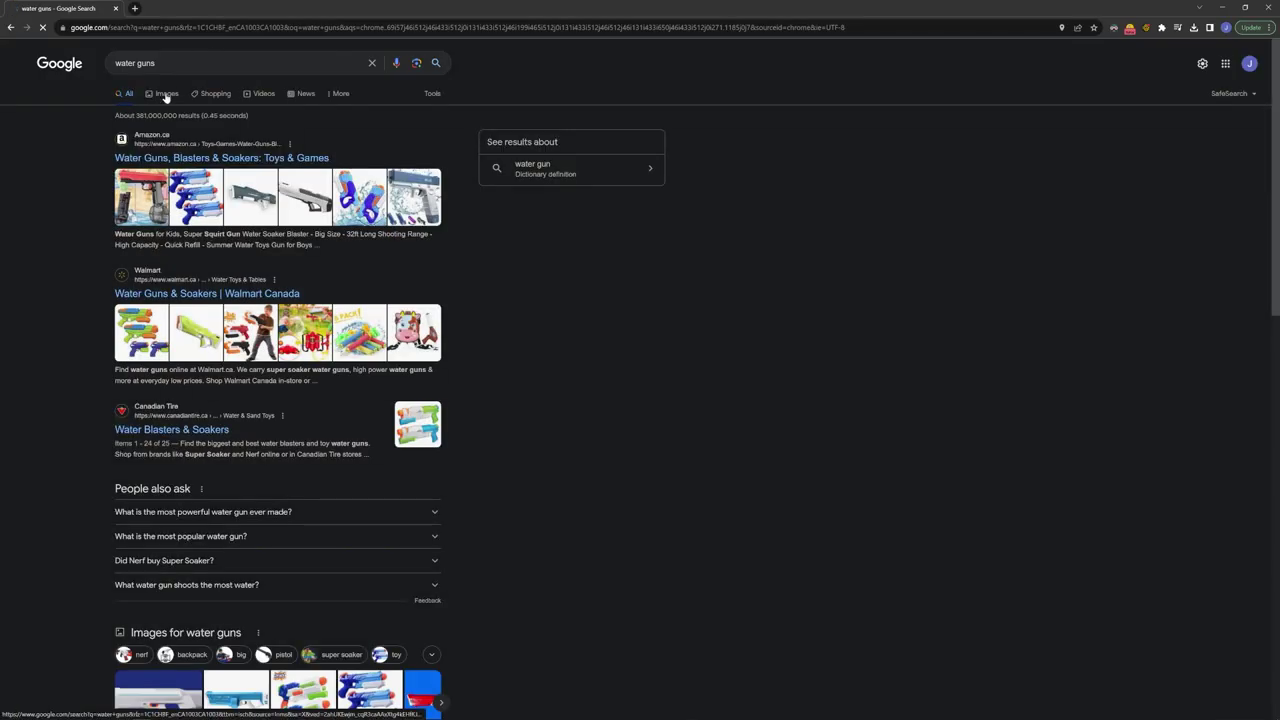
{"action": "left_click", "coordinate": [166, 93]}
{"action": "scroll", "coordinate": [519, 306], "scroll_direction": "down", "scroll_amount": 7}
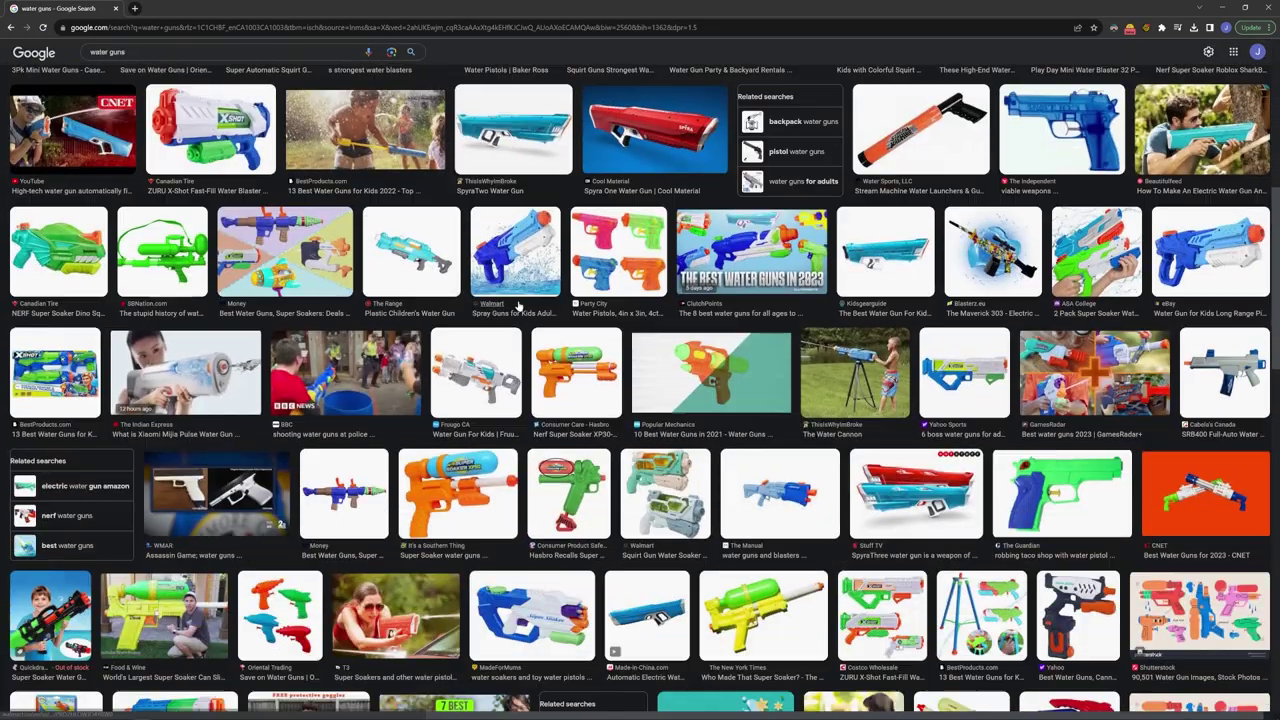
{"action": "scroll", "coordinate": [519, 306], "scroll_direction": "down", "scroll_amount": 15}
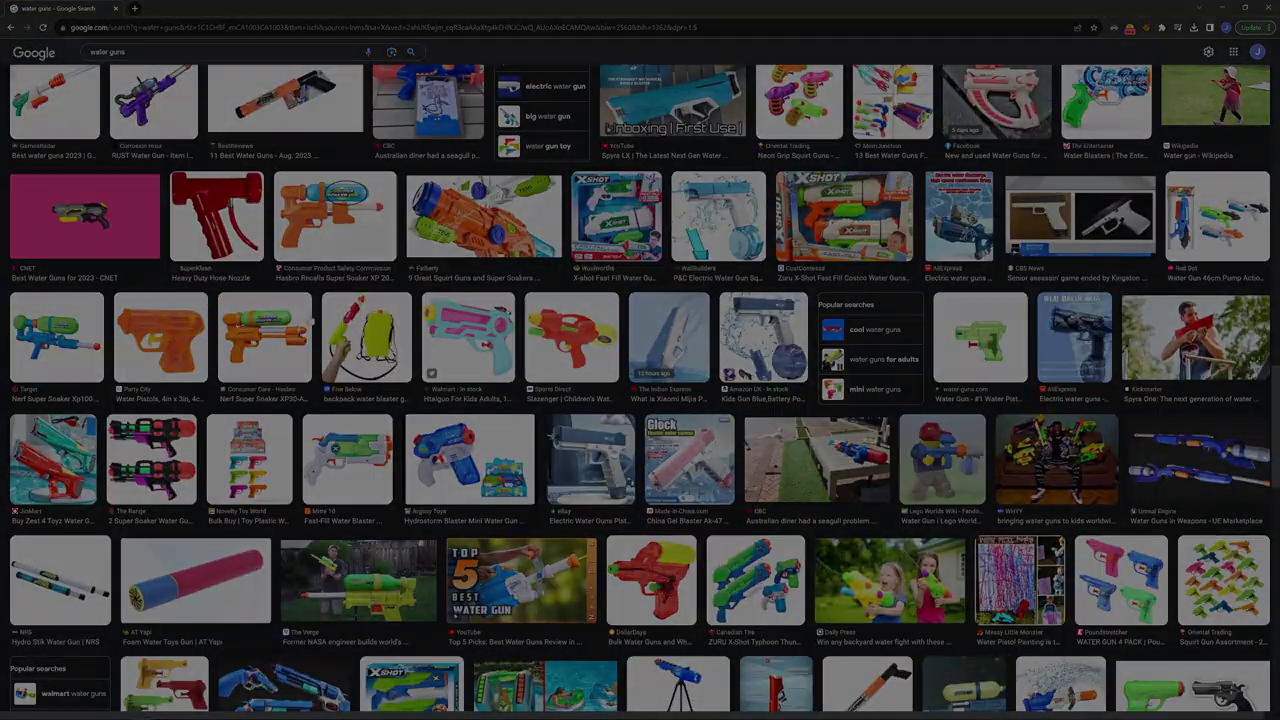
{"action": "scroll", "coordinate": [519, 306], "scroll_direction": "down", "scroll_amount": 3}
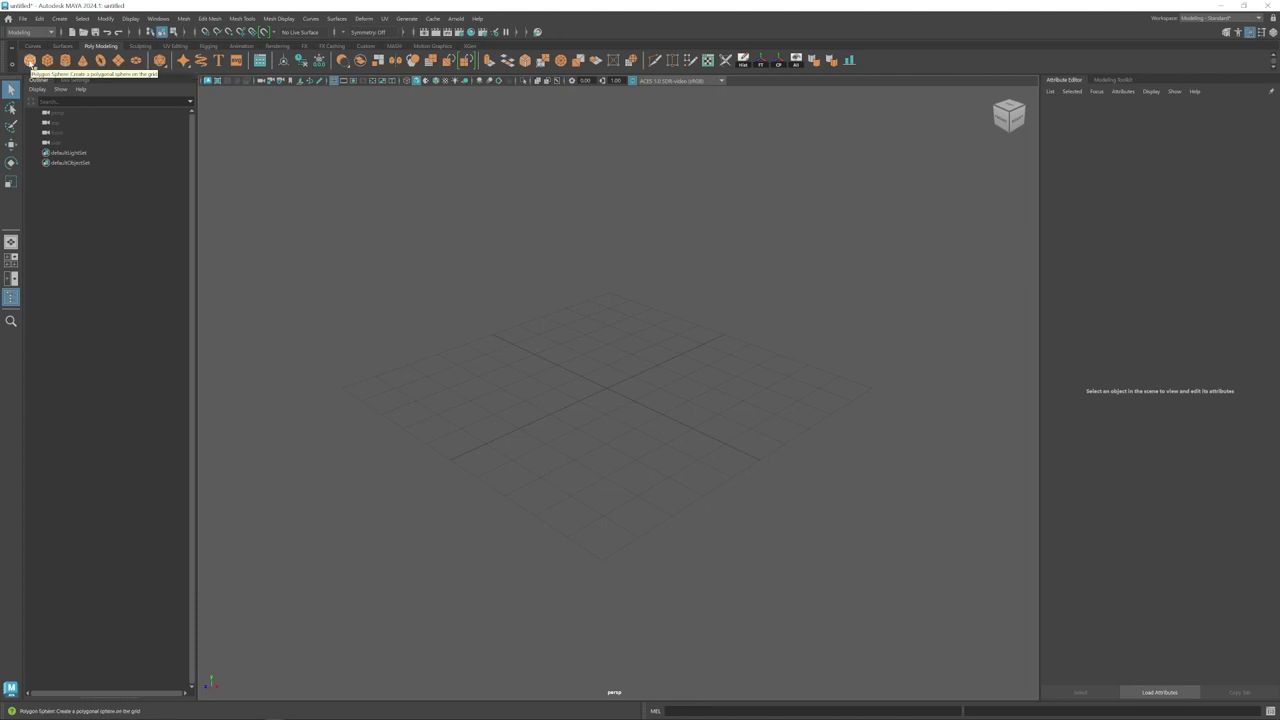
- In Maya, create a polygon sphere and rotate it -90 degrees about the Z axis
{"action": "left_click", "coordinate": [30, 61]}
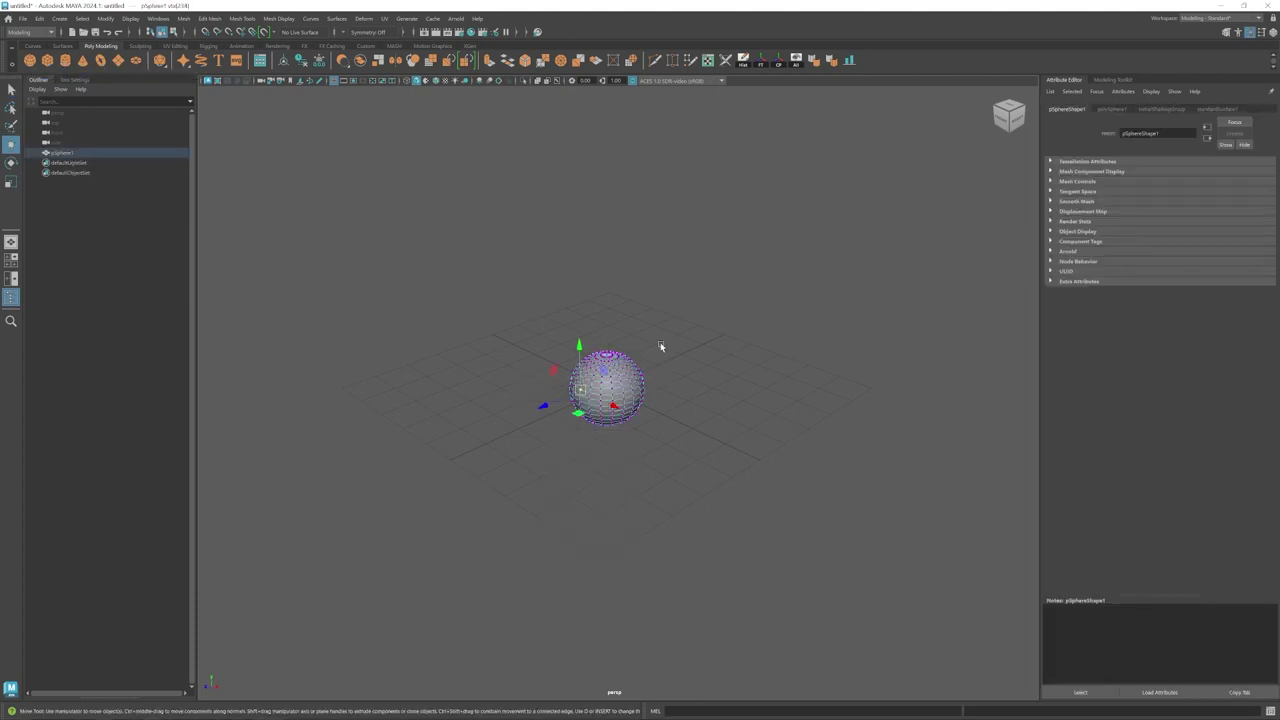
{"action": "right_click_drag", "start_coordinate": [660, 346], "coordinate": [715, 318]}
{"action": "left_click_drag", "start_coordinate": [545, 485], "coordinate": [620, 443], "text": "alt"}
{"action": "scroll", "coordinate": [620, 443], "scroll_direction": "up", "scroll_amount": 5}
{"action": "key", "text": "e"}
{"action": "left_click_drag", "start_coordinate": [623, 346], "coordinate": [654, 374]}
- Set the sphere's axis and height subdivisions to 10 and stretch it lengthwise into an elongated body
{"action": "left_click", "coordinate": [1146, 109]}
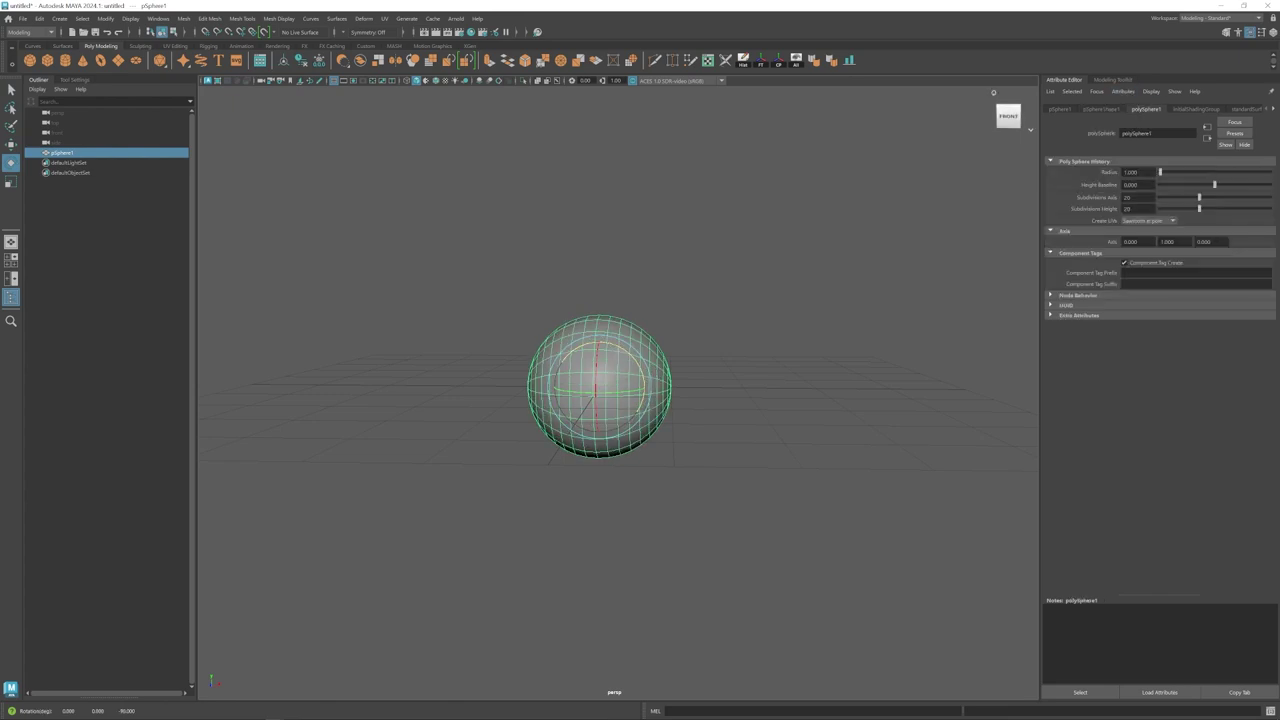
{"action": "left_click_drag", "start_coordinate": [566, 424], "coordinate": [590, 424], "text": "alt"}
{"action": "scroll", "coordinate": [640, 430], "scroll_direction": "up", "scroll_amount": 2}
{"action": "key", "text": "r"}
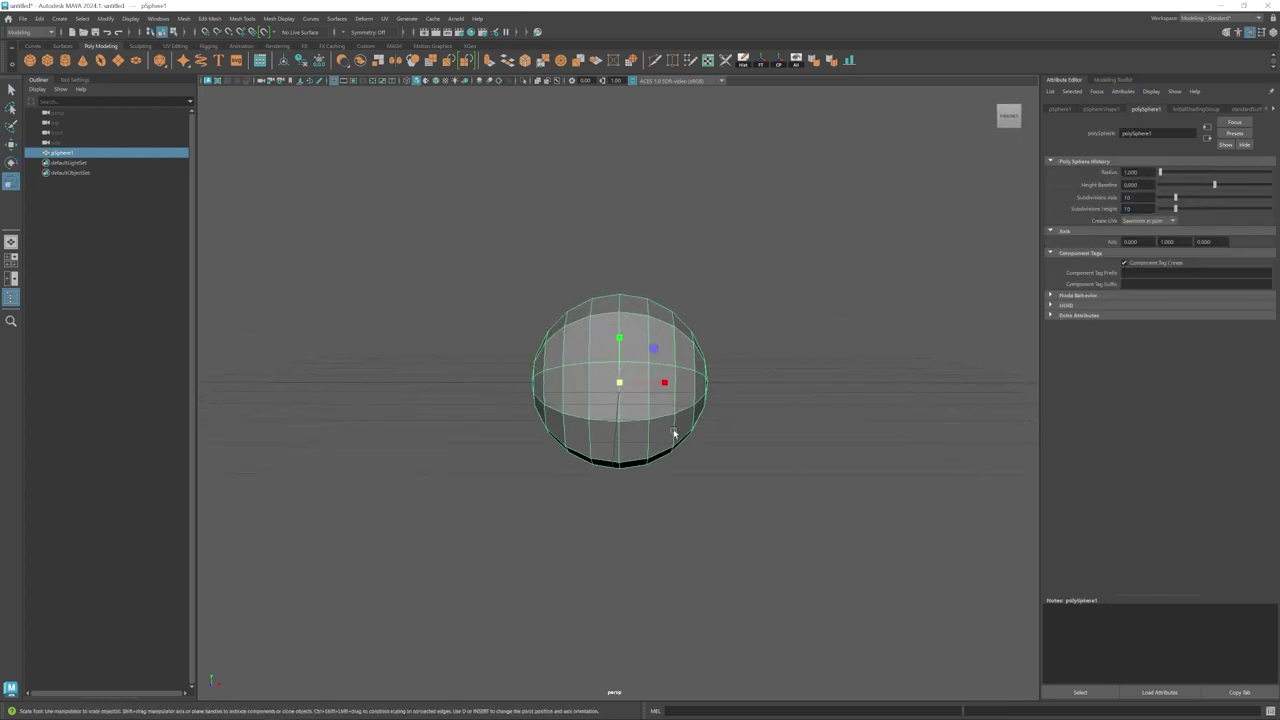
{"action": "left_click_drag", "start_coordinate": [663, 381], "coordinate": [668, 346]}
{"action": "scroll", "coordinate": [712, 400], "scroll_direction": "down", "scroll_amount": 3}
{"action": "key", "text": "w"}
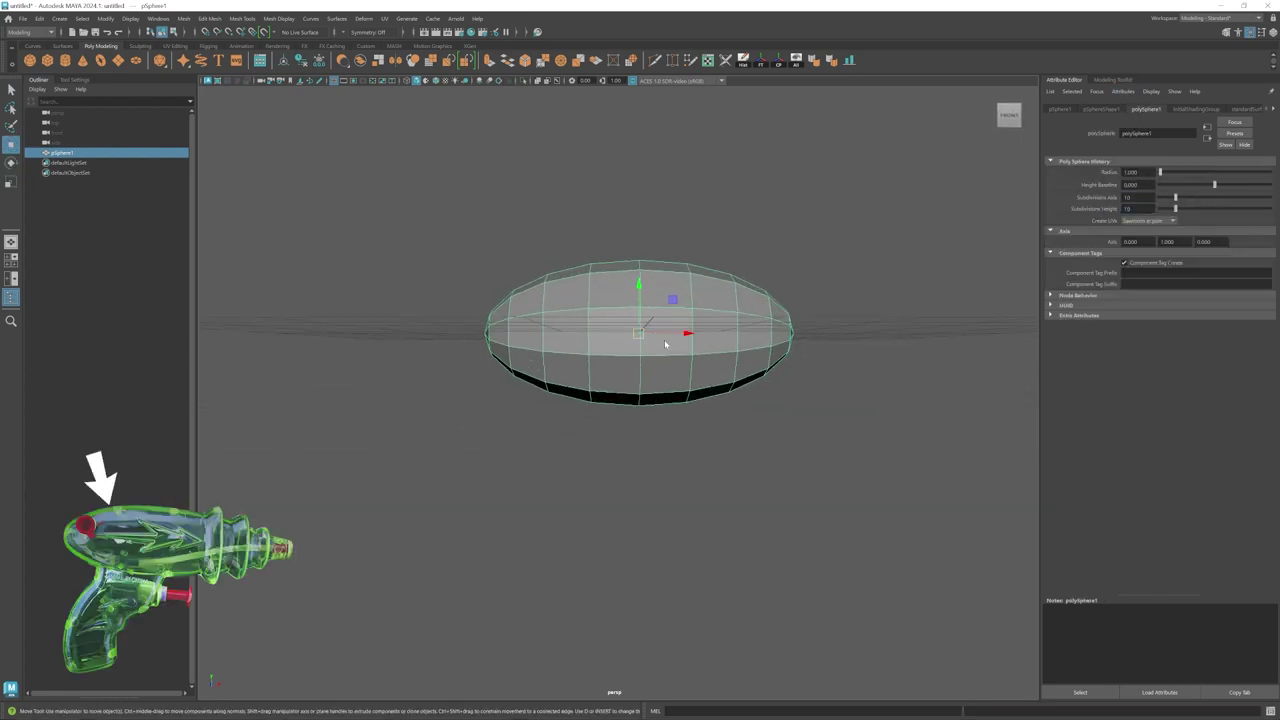
- Shift the body's middle edge loop slightly toward the rear using soft selection
{"action": "right_click_drag", "start_coordinate": [666, 343], "coordinate": [662, 300]}
{"action": "double_click", "coordinate": [640, 287]}
{"action": "key", "text": "b"}
{"action": "left_click_drag", "start_coordinate": [672, 314], "coordinate": [725, 316]}
{"action": "left_click_drag", "start_coordinate": [685, 332], "coordinate": [680, 332]}
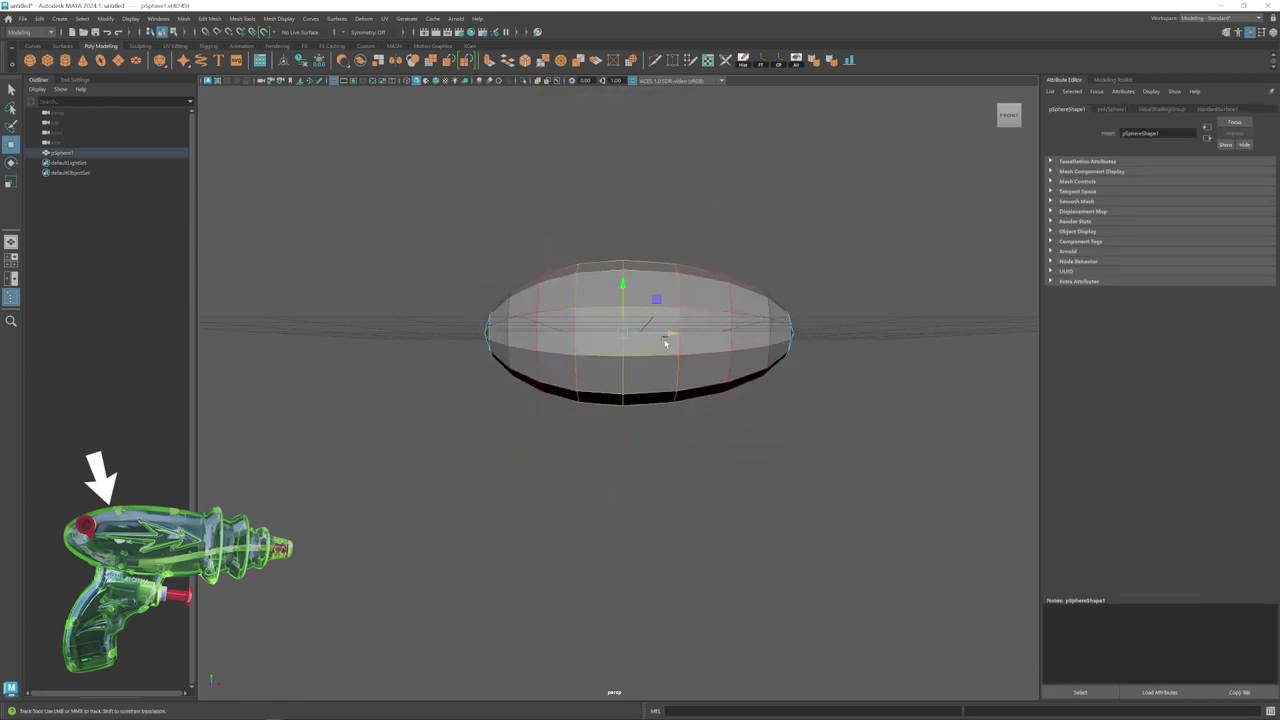
{"action": "middle_click_drag", "start_coordinate": [665, 343], "coordinate": [631, 334], "text": "alt"}
{"action": "scroll", "coordinate": [631, 334], "scroll_direction": "down", "scroll_amount": 1}
{"action": "right_click_drag", "start_coordinate": [630, 334], "coordinate": [664, 304]}
{"action": "key", "text": "r"}
- Extrude two underside faces near the body's rear downward and slightly backward to start the grip
{"action": "left_click_drag", "start_coordinate": [640, 325], "coordinate": [591, 354], "text": "alt"}
{"action": "right_click_drag", "start_coordinate": [580, 350], "coordinate": [580, 392]}
{"action": "left_click", "coordinate": [551, 364]}
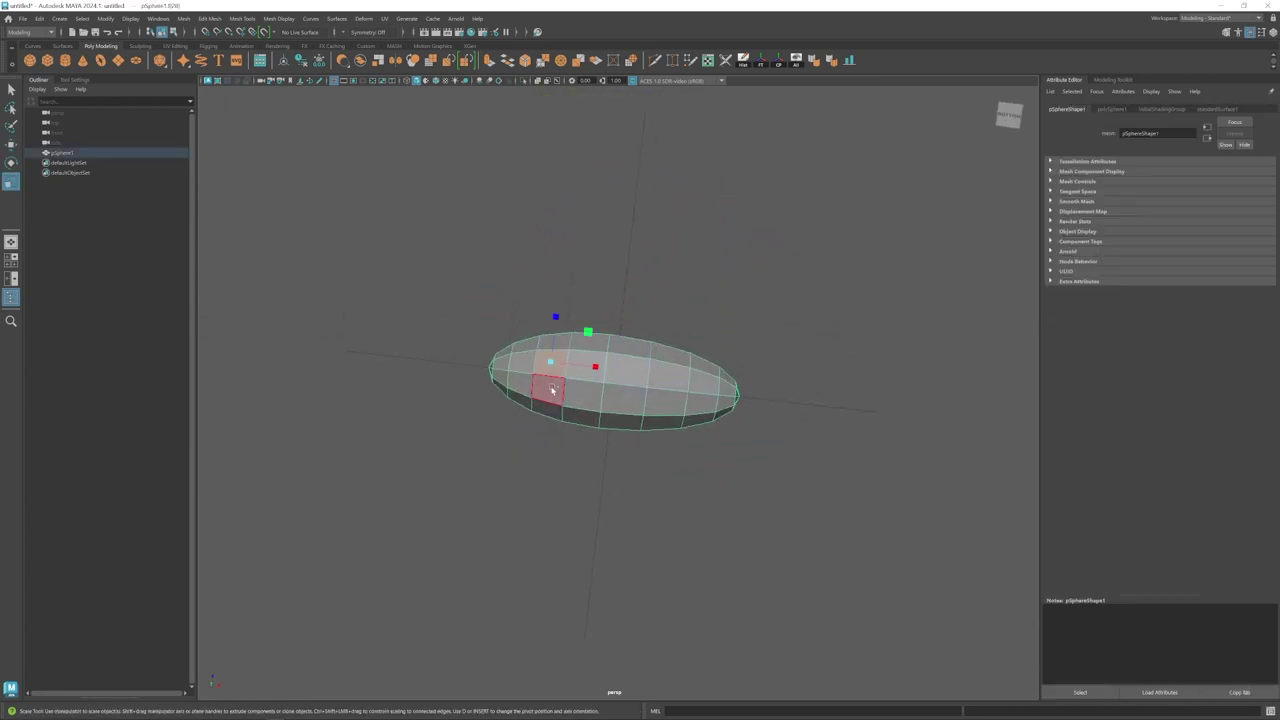
{"action": "left_click", "coordinate": [551, 389], "text": "shift"}
{"action": "left_click_drag", "start_coordinate": [580, 400], "coordinate": [597, 349], "text": "alt"}
{"action": "key", "text": "ctrl+e"}
{"action": "left_click_drag", "start_coordinate": [564, 296], "coordinate": [557, 343]}
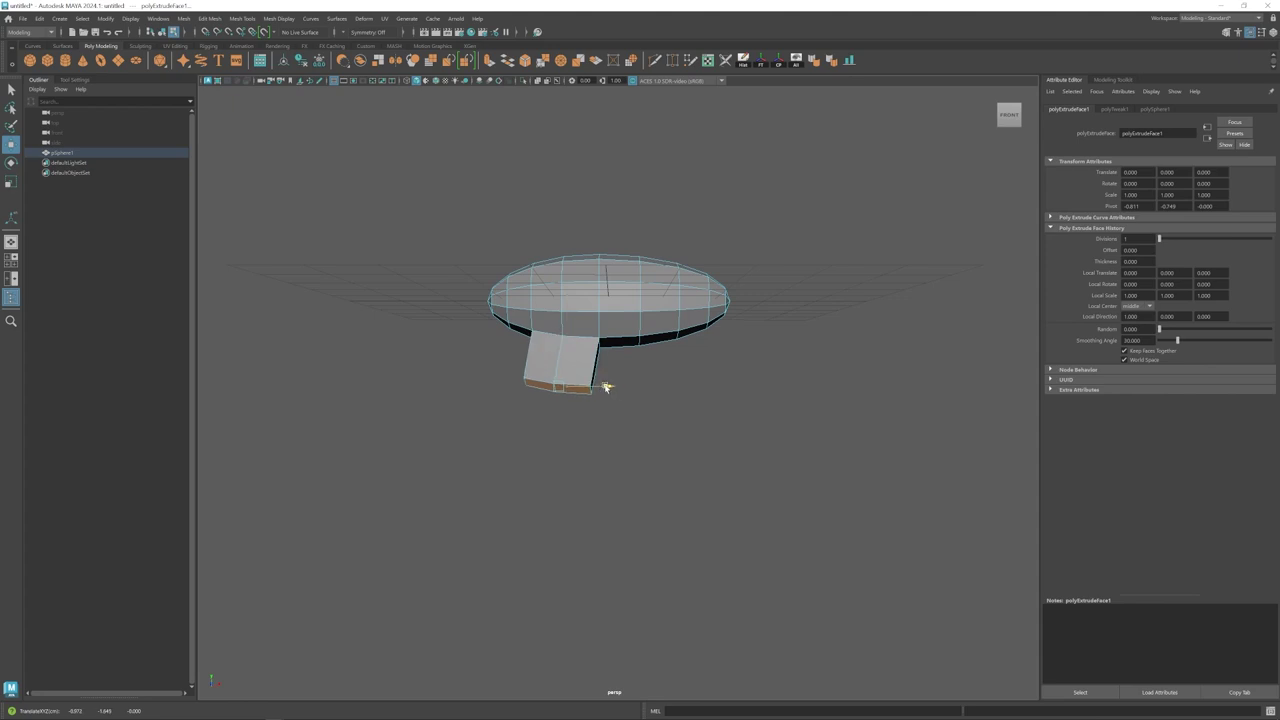
{"action": "left_click_drag", "start_coordinate": [605, 387], "coordinate": [603, 387]}
- Reposition the rear vertices of the first grip section to refine its slope
{"action": "left_click_drag", "start_coordinate": [603, 387], "coordinate": [626, 385], "text": "alt"}
{"action": "right_click_drag", "start_coordinate": [590, 362], "coordinate": [545, 362]}
{"action": "left_click_drag", "start_coordinate": [512, 368], "coordinate": [546, 402]}
{"action": "left_click_drag", "start_coordinate": [578, 381], "coordinate": [571, 380]}
{"action": "left_click_drag", "start_coordinate": [520, 325], "coordinate": [552, 353]}
{"action": "left_click_drag", "start_coordinate": [552, 358], "coordinate": [589, 343], "text": "alt"}
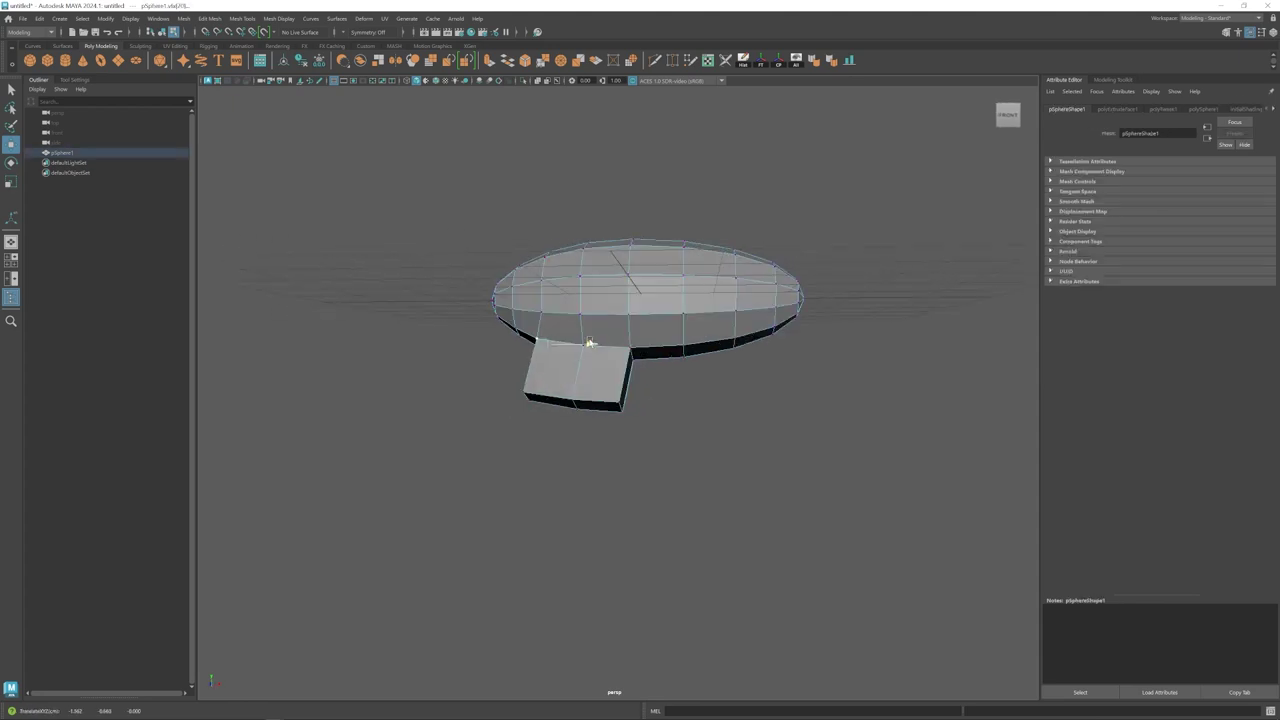
- Extrude the grip's end faces downward in further sections, scaling and shifting them backward
{"action": "middle_click_drag", "start_coordinate": [600, 384], "coordinate": [556, 352], "text": "alt"}
{"action": "left_click_drag", "start_coordinate": [556, 352], "coordinate": [517, 426], "text": "alt"}
{"action": "key", "text": "r"}
{"action": "key", "text": "e"}
{"action": "key", "text": "w"}
{"action": "key", "text": "ctrl+e"}
{"action": "left_click_drag", "start_coordinate": [538, 327], "coordinate": [538, 354]}
{"action": "key", "text": "r"}
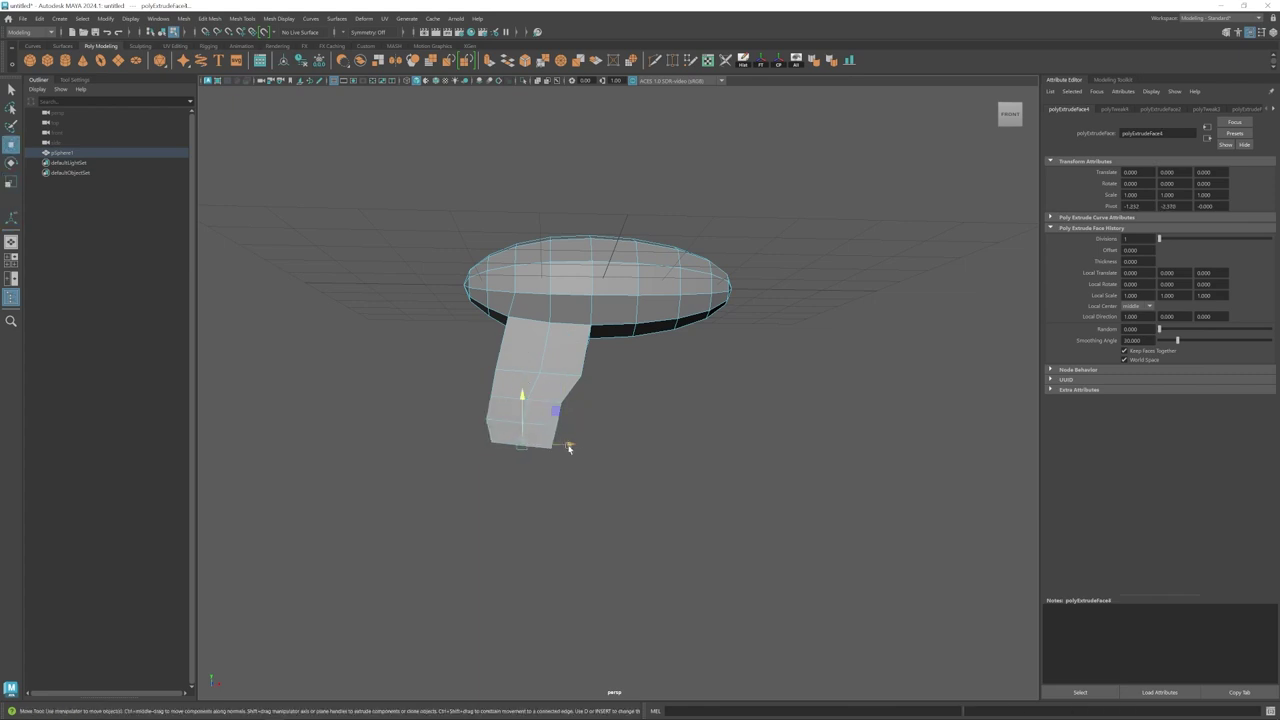
{"action": "key", "text": "w"}
{"action": "left_click_drag", "start_coordinate": [545, 371], "coordinate": [535, 371]}
- Adjust the vertices of the lower grip sections to shape the slanted grip profile
{"action": "right_click_drag", "start_coordinate": [531, 388], "coordinate": [482, 388]}
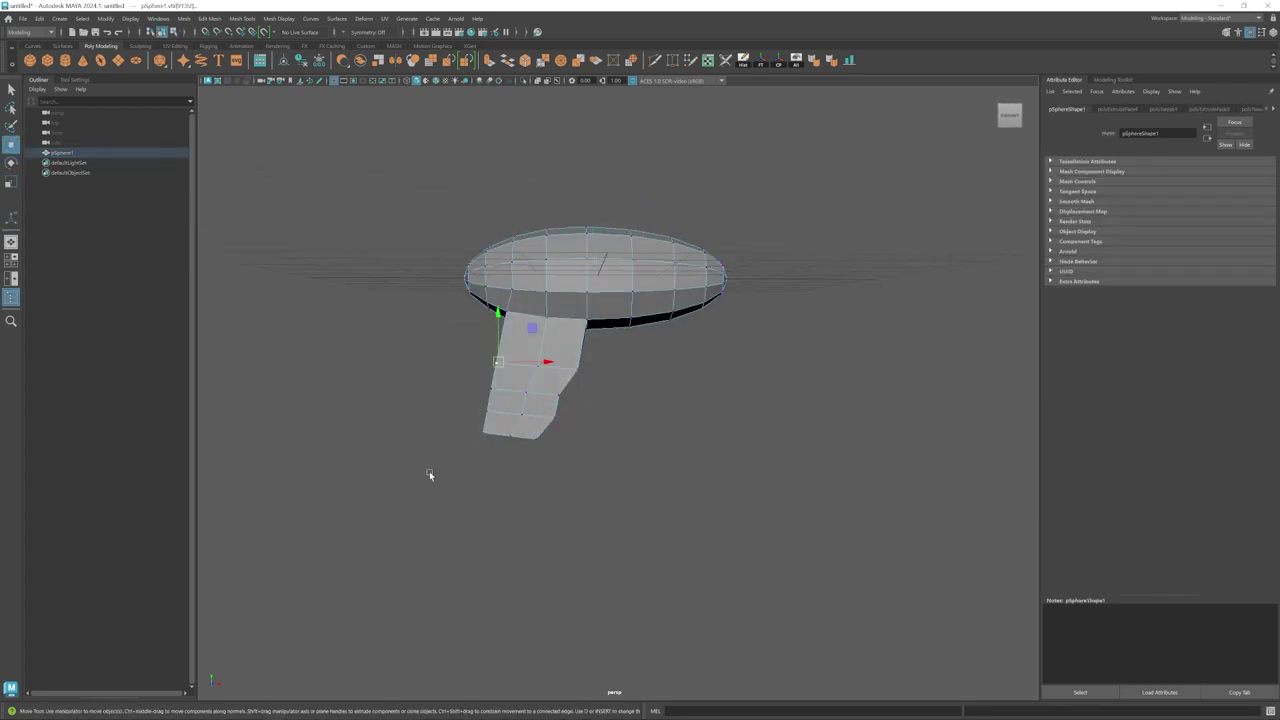
{"action": "left_click_drag", "start_coordinate": [429, 474], "coordinate": [602, 350]}
{"action": "middle_click_drag", "start_coordinate": [590, 390], "coordinate": [578, 402], "text": "alt"}
{"action": "left_click_drag", "start_coordinate": [572, 412], "coordinate": [559, 413]}
{"action": "left_click_drag", "start_coordinate": [392, 498], "coordinate": [562, 389]}
{"action": "middle_click_drag", "start_coordinate": [495, 463], "coordinate": [555, 420], "text": "alt"}
- Extrude another section from the grip's end and rotate its end faces to level the bottom
{"action": "key", "text": "ctrl+e"}
{"action": "key", "text": "e"}
{"action": "left_click_drag", "start_coordinate": [537, 354], "coordinate": [567, 398]}
{"action": "left_click_drag", "start_coordinate": [556, 402], "coordinate": [535, 416], "text": "alt"}
{"action": "middle_click_drag", "start_coordinate": [535, 416], "coordinate": [510, 412], "text": "alt"}
- Move vertices along the grip's front edge forward to shape the finger ridges
{"action": "right_click_drag", "start_coordinate": [530, 412], "coordinate": [480, 411]}
{"action": "left_click_drag", "start_coordinate": [612, 480], "coordinate": [526, 384]}
{"action": "key", "text": "w"}
{"action": "left_click_drag", "start_coordinate": [594, 413], "coordinate": [602, 413]}
{"action": "mouse_move", "coordinate": [591, 380]}
{"action": "middle_mouse_down", "text": "alt"}
{"action": "mouse_move", "coordinate": [564, 408]}
{"action": "mouse_move", "coordinate": [588, 380]}
{"action": "middle_mouse_up", "text": "alt"}
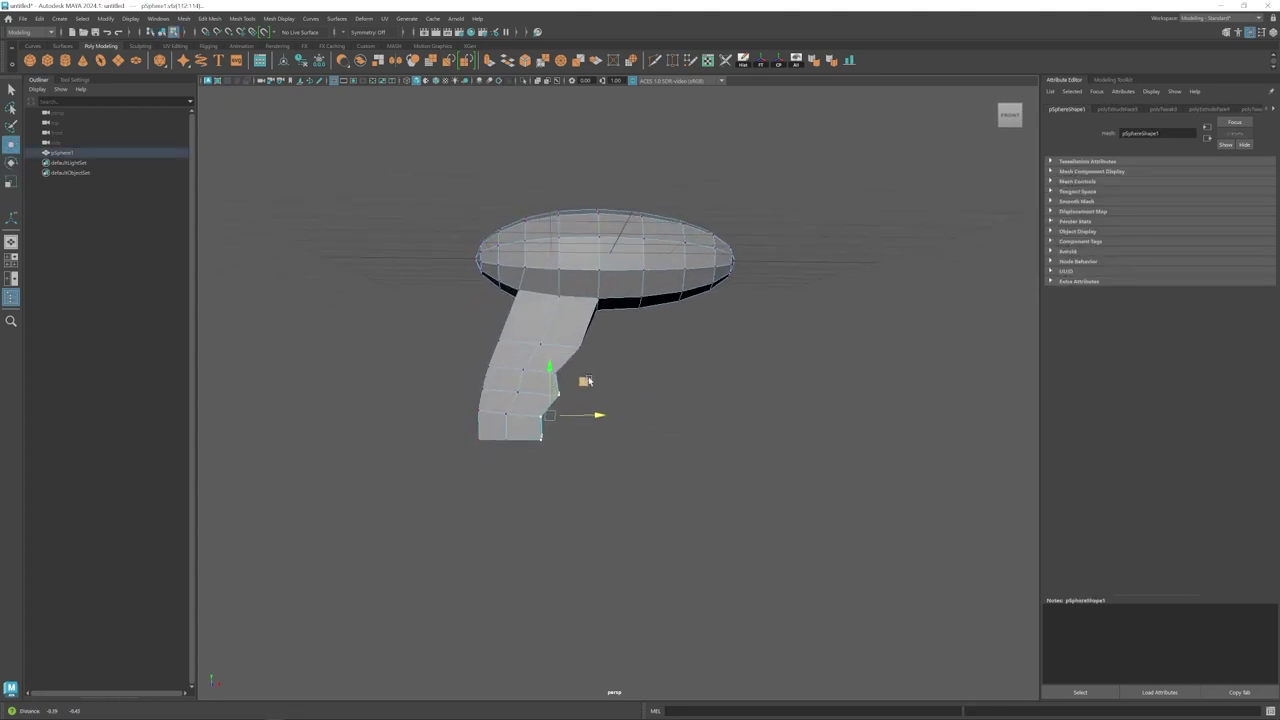
{"action": "left_click_drag", "start_coordinate": [582, 288], "coordinate": [580, 286], "text": "shift"}
{"action": "left_click_drag", "start_coordinate": [610, 371], "coordinate": [620, 371]}
- Insert a centered edge loop across the upper section of the grip
{"action": "middle_click_drag", "start_coordinate": [594, 381], "coordinate": [574, 391], "text": "alt"}
{"action": "left_click_drag", "start_coordinate": [574, 391], "coordinate": [560, 362], "text": "alt"}
{"action": "key", "text": "ctrl+shift+x"}
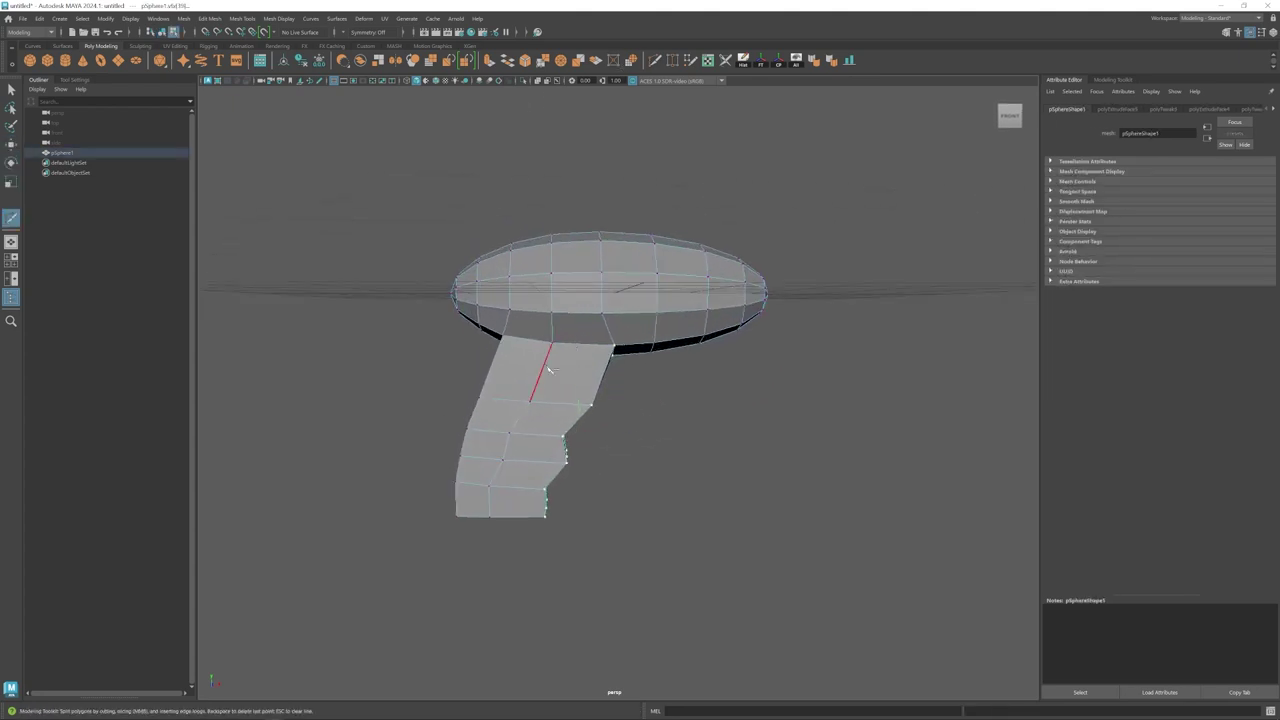
{"action": "middle_click", "coordinate": [546, 366], "text": "ctrl"}
{"action": "key", "text": "w"}
- Scale the front tip of the body and extrude it forward into a narrow nozzle
{"action": "left_click_drag", "start_coordinate": [450, 352], "coordinate": [686, 323]}
{"action": "middle_click_drag", "start_coordinate": [686, 323], "coordinate": [611, 345], "text": "alt"}
{"action": "scroll", "coordinate": [611, 345], "scroll_direction": "up", "scroll_amount": 4}
{"action": "left_click", "coordinate": [630, 297]}
{"action": "left_click_drag", "start_coordinate": [630, 296], "coordinate": [692, 318]}
{"action": "key", "text": "r"}
{"action": "left_click_drag", "start_coordinate": [647, 318], "coordinate": [640, 318]}
{"action": "left_click_drag", "start_coordinate": [735, 345], "coordinate": [635, 347], "text": "alt"}
{"action": "mouse_move", "coordinate": [653, 316]}
{"action": "left_mouse_down", "text": "shift"}
{"action": "mouse_move", "coordinate": [703, 366]}
{"action": "mouse_move", "coordinate": [529, 337]}
{"action": "mouse_move", "coordinate": [677, 363]}
{"action": "mouse_move", "coordinate": [640, 345]}
{"action": "mouse_move", "coordinate": [664, 306]}
{"action": "mouse_move", "coordinate": [648, 340]}
{"action": "left_mouse_up", "text": "shift"}
- Bevel the edge loops near the front of the body and reduce the bevel fraction
{"action": "key", "text": "w"}
{"action": "double_click", "coordinate": [603, 331]}
{"action": "double_click", "coordinate": [657, 331], "text": "shift"}
{"action": "mouse_move", "coordinate": [615, 372]}
{"action": "right_mouse_down", "text": "alt"}
{"action": "mouse_move", "coordinate": [569, 343]}
{"action": "mouse_move", "coordinate": [597, 360]}
{"action": "right_mouse_up", "text": "alt"}
{"action": "middle_click_drag", "start_coordinate": [597, 347], "coordinate": [602, 346]}
{"action": "key", "text": "ctrl+b"}
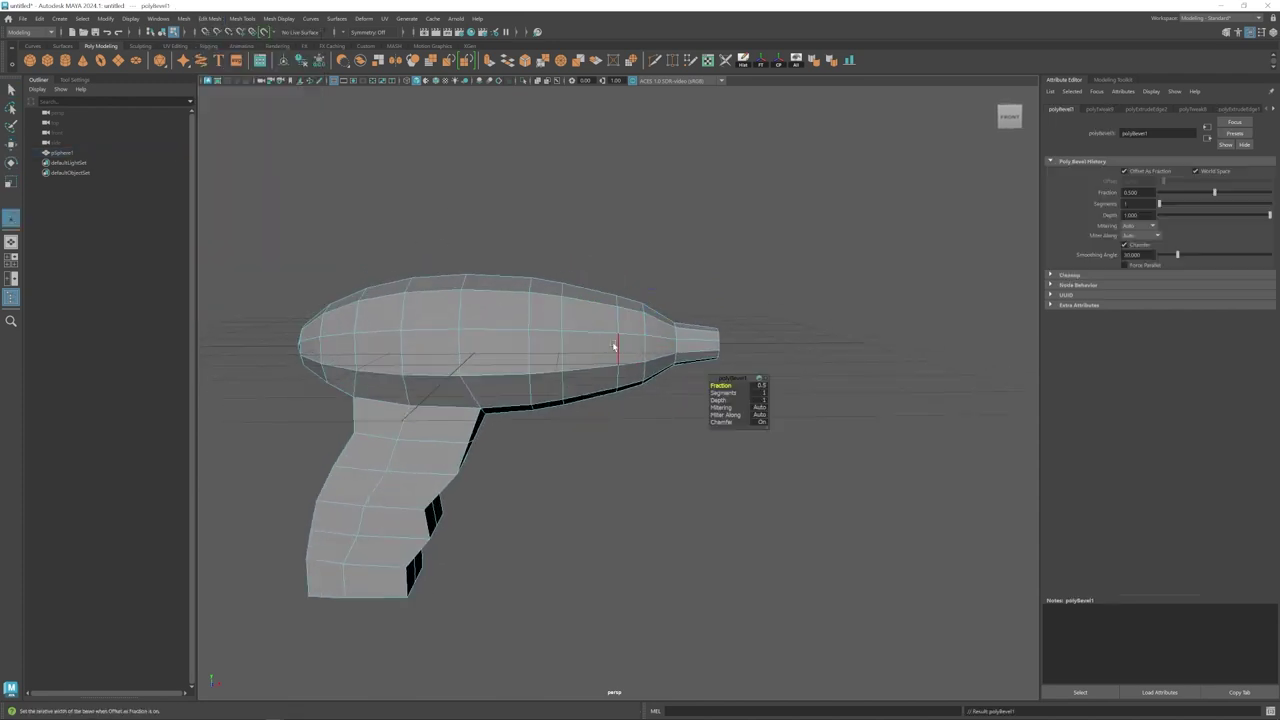
{"action": "left_click_drag", "start_coordinate": [1203, 193], "coordinate": [1201, 193]}
- Bevel another edge loop near the nozzle and narrow its bevel fraction
{"action": "middle_click_drag", "start_coordinate": [646, 327], "coordinate": [637, 321], "text": "alt"}
{"action": "double_click", "coordinate": [637, 320]}
{"action": "key", "text": "ctrl+b"}
{"action": "left_click_drag", "start_coordinate": [1215, 193], "coordinate": [1198, 192]}
- Select the front edge loops of the body and adjust their spacing using a transform constraint
{"action": "middle_click_drag", "start_coordinate": [600, 344], "coordinate": [601, 336], "text": "alt"}
{"action": "double_click", "coordinate": [600, 334]}
{"action": "key", "text": "w"}
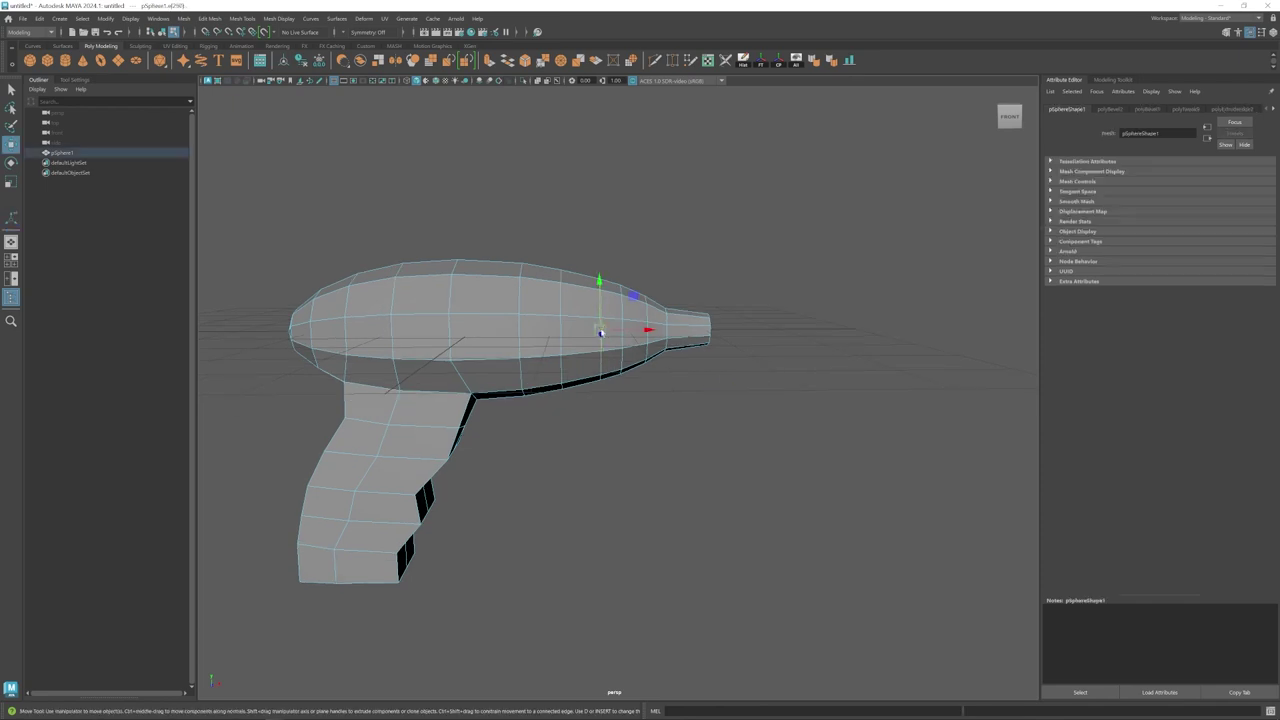
{"action": "left_click", "coordinate": [1224, 37]}
{"action": "left_click", "coordinate": [1210, 255]}
{"action": "left_click_drag", "start_coordinate": [690, 321], "coordinate": [655, 318], "text": "alt"}
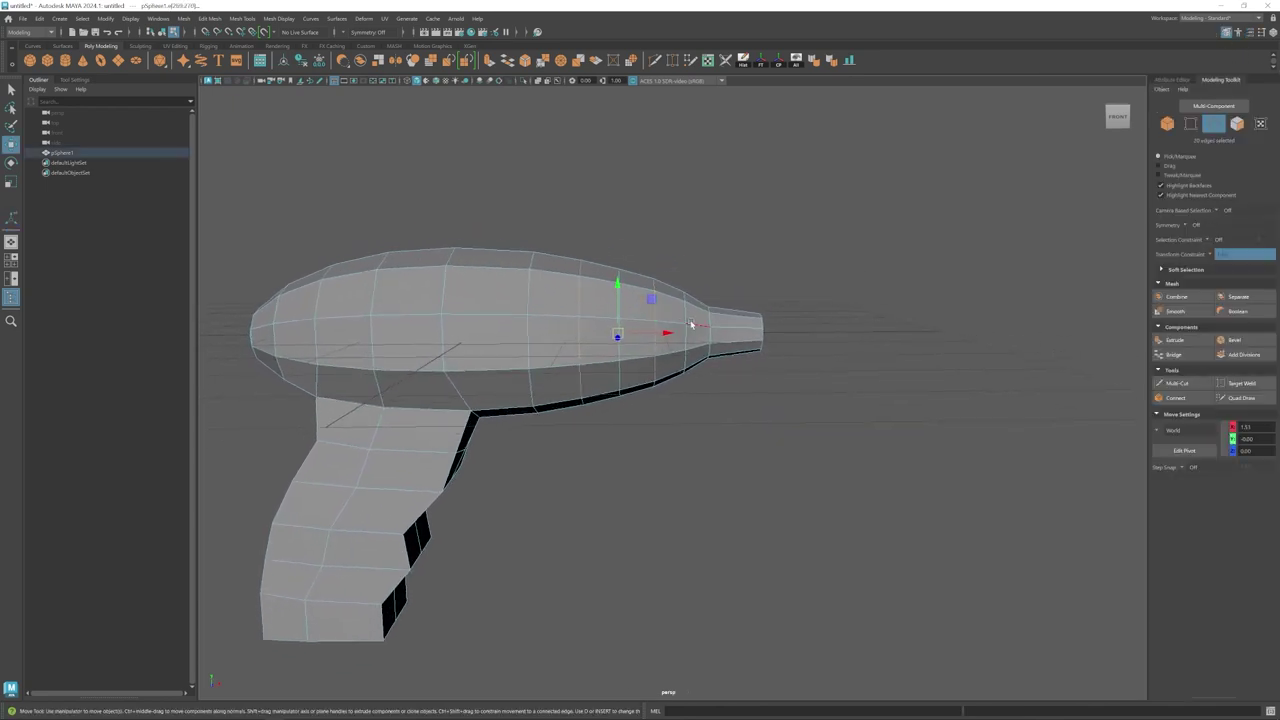
- Bevel the selected front edge loops with a fraction of about 0.367 to create narrow face bands
{"action": "left_click", "coordinate": [209, 18]}
{"action": "left_click", "coordinate": [228, 50]}
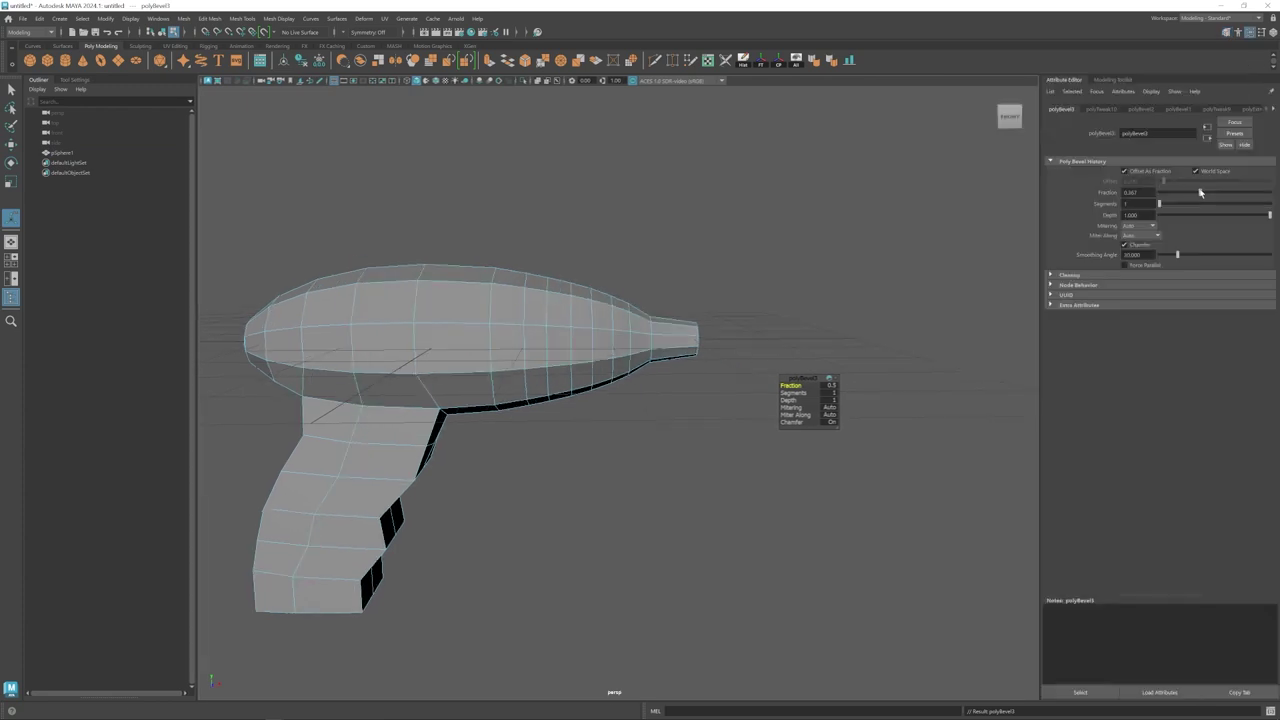
{"action": "key", "text": "q"}
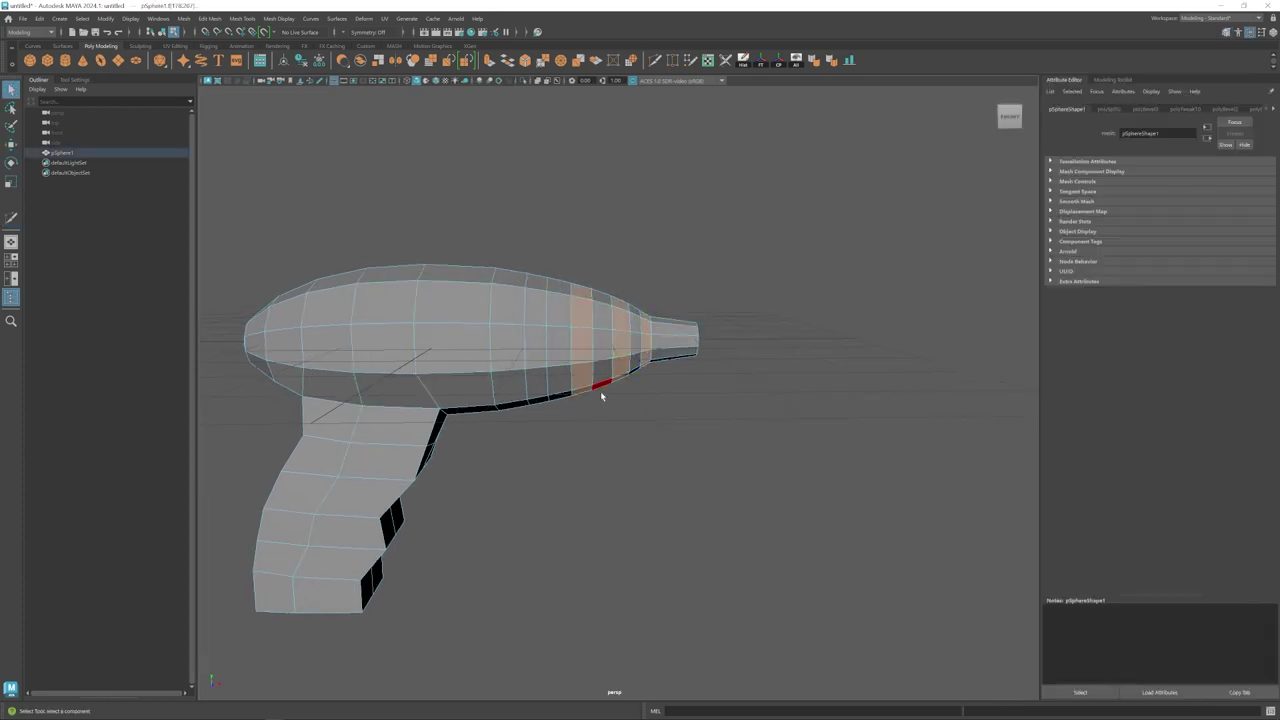
- Extrude the three narrow face bands near the nozzle, scale them outward and offset them into slanted rings
{"action": "left_click_drag", "start_coordinate": [600, 391], "coordinate": [632, 339], "text": "alt"}
{"action": "left_click_drag", "start_coordinate": [631, 398], "coordinate": [626, 415], "text": "alt"}
{"action": "key", "text": "ctrl+e"}
{"action": "double_click", "coordinate": [11, 182]}
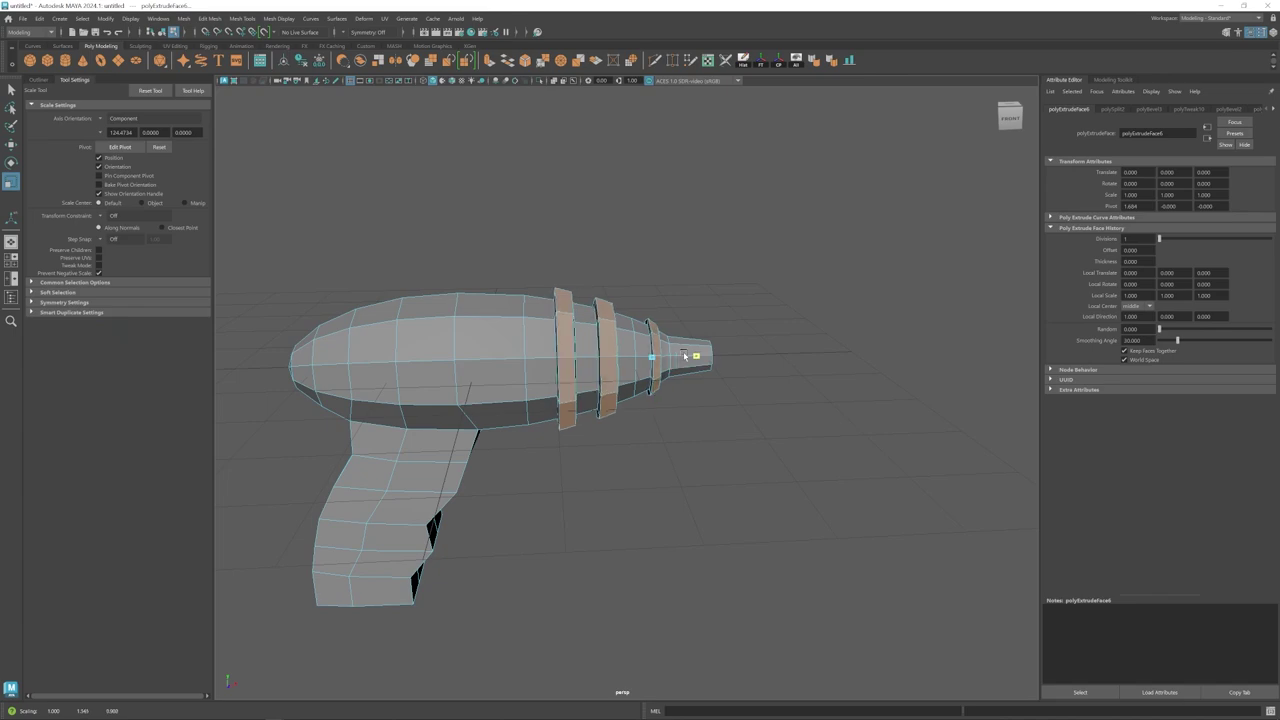
{"action": "key", "text": "w"}
{"action": "left_click_drag", "start_coordinate": [685, 356], "coordinate": [617, 394], "text": "alt"}
{"action": "key", "text": "F8"}
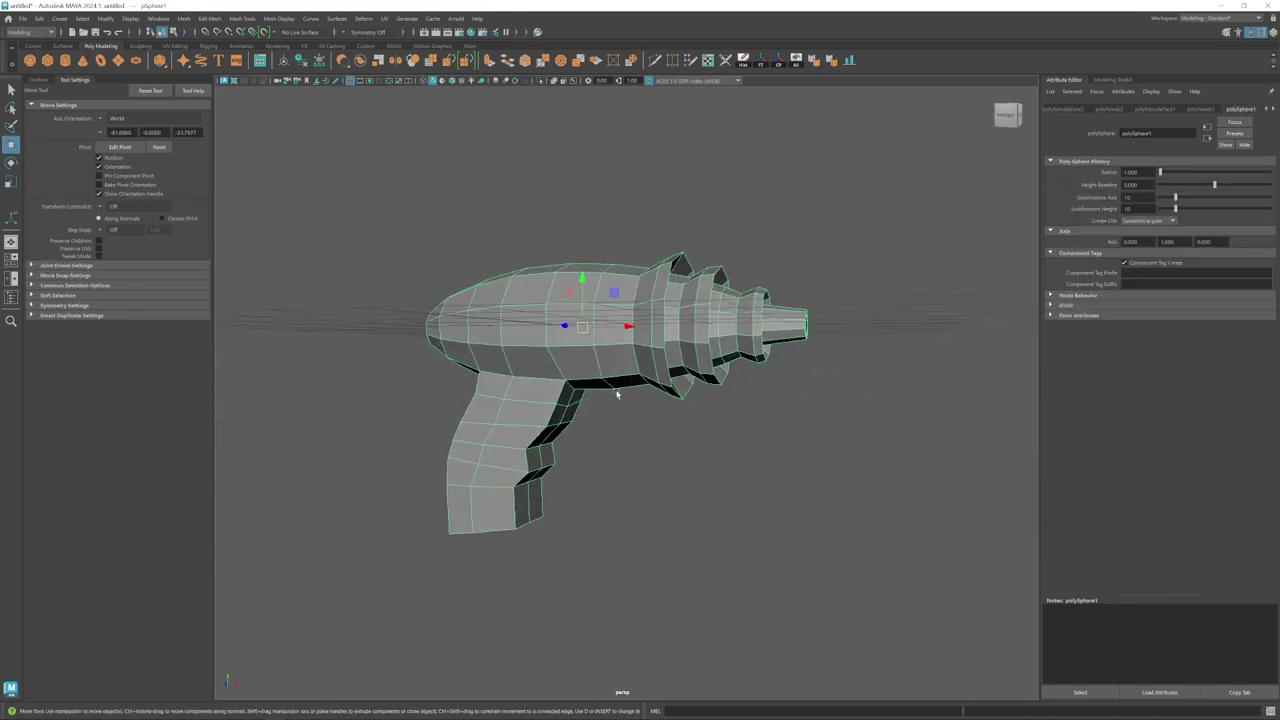
- Cut new edges around the center line of the grip's upper front with Multi-Cut to outline the trigger
{"action": "scroll", "coordinate": [617, 394], "scroll_direction": "up", "scroll_amount": 5}
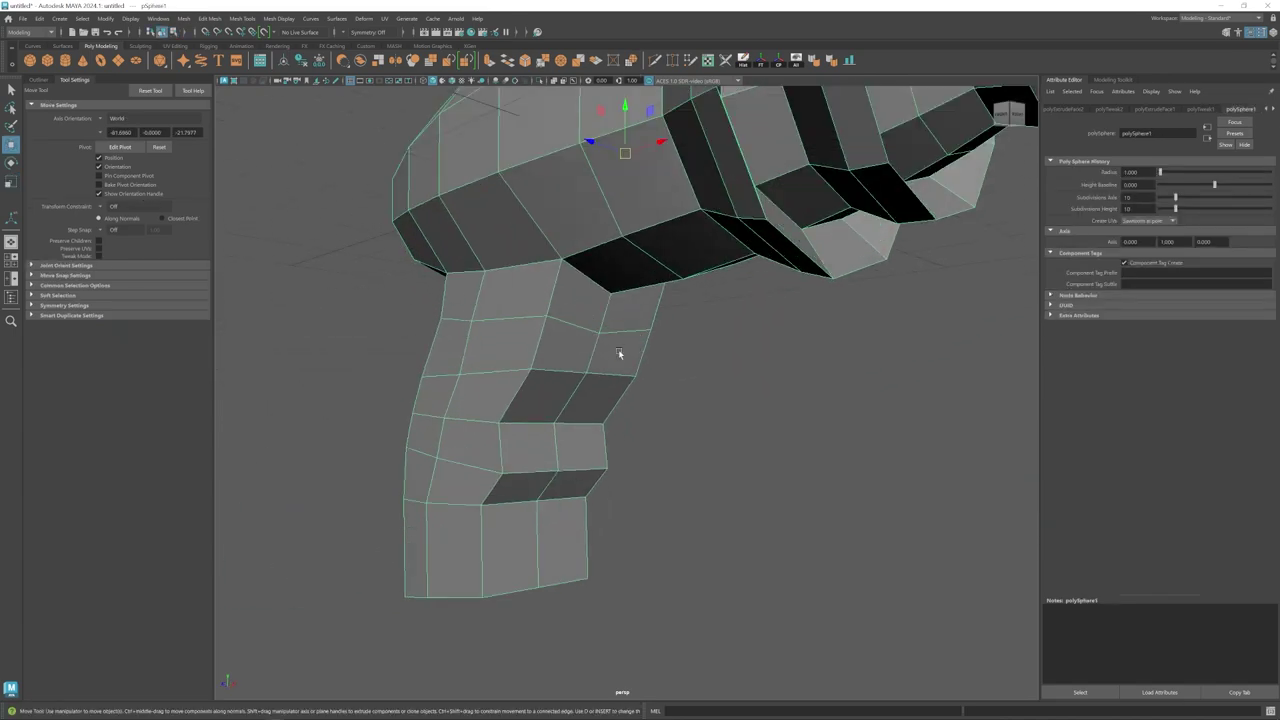
{"action": "left_click_drag", "start_coordinate": [642, 195], "coordinate": [560, 185], "text": "alt"}
{"action": "left_click", "coordinate": [655, 61]}
{"action": "left_click", "coordinate": [533, 314]}
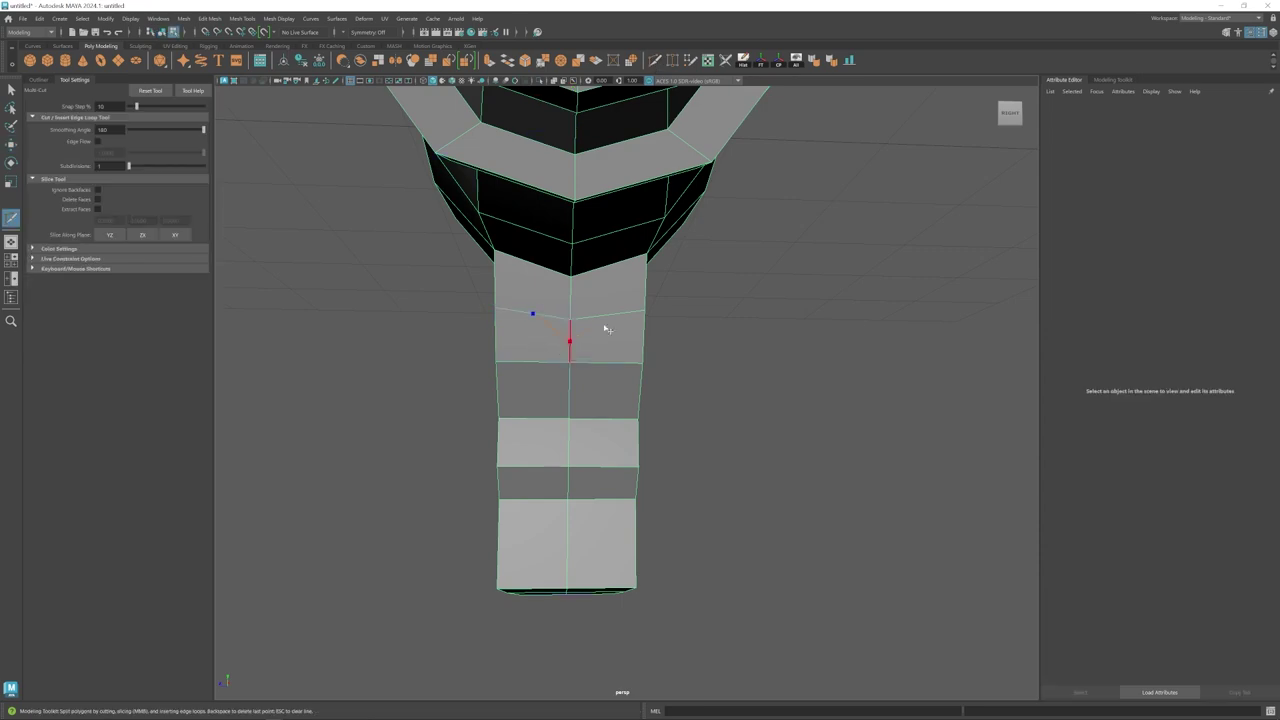
{"action": "left_click", "coordinate": [535, 315]}
{"action": "key", "text": "w"}
- Select the components inside the cut outline on the grip's front and circularize them
{"action": "left_click_drag", "start_coordinate": [537, 320], "coordinate": [696, 366], "text": "alt"}
{"action": "left_click", "coordinate": [609, 322]}
{"action": "left_click", "coordinate": [618, 332], "text": "shift"}
{"action": "left_click", "coordinate": [603, 338], "text": "shift"}
{"action": "left_click", "coordinate": [560, 61]}
- Adjust the position, rotation and scale of the rounded trigger outline on the grip's front
{"action": "key", "text": "w"}
{"action": "key", "text": "r"}
{"action": "key", "text": "e"}
{"action": "scroll", "coordinate": [571, 311], "scroll_direction": "up", "scroll_amount": 3}
{"action": "key", "text": "r"}
{"action": "scroll", "coordinate": [520, 380], "scroll_direction": "down", "scroll_amount": 2}
{"action": "scroll", "coordinate": [520, 380], "scroll_direction": "down", "scroll_amount": 5}
{"action": "key", "text": "w"}
{"action": "scroll", "coordinate": [629, 354], "scroll_direction": "down", "scroll_amount": 3}
{"action": "scroll", "coordinate": [657, 400], "scroll_direction": "up", "scroll_amount": 4}
- Delete the faces inside the trigger outline and extrude the opening's border edges to form the trigger stub
{"action": "key", "text": "Delete"}
{"action": "double_click", "coordinate": [636, 360]}
{"action": "key", "text": "ctrl+e"}
{"action": "key", "text": "e"}
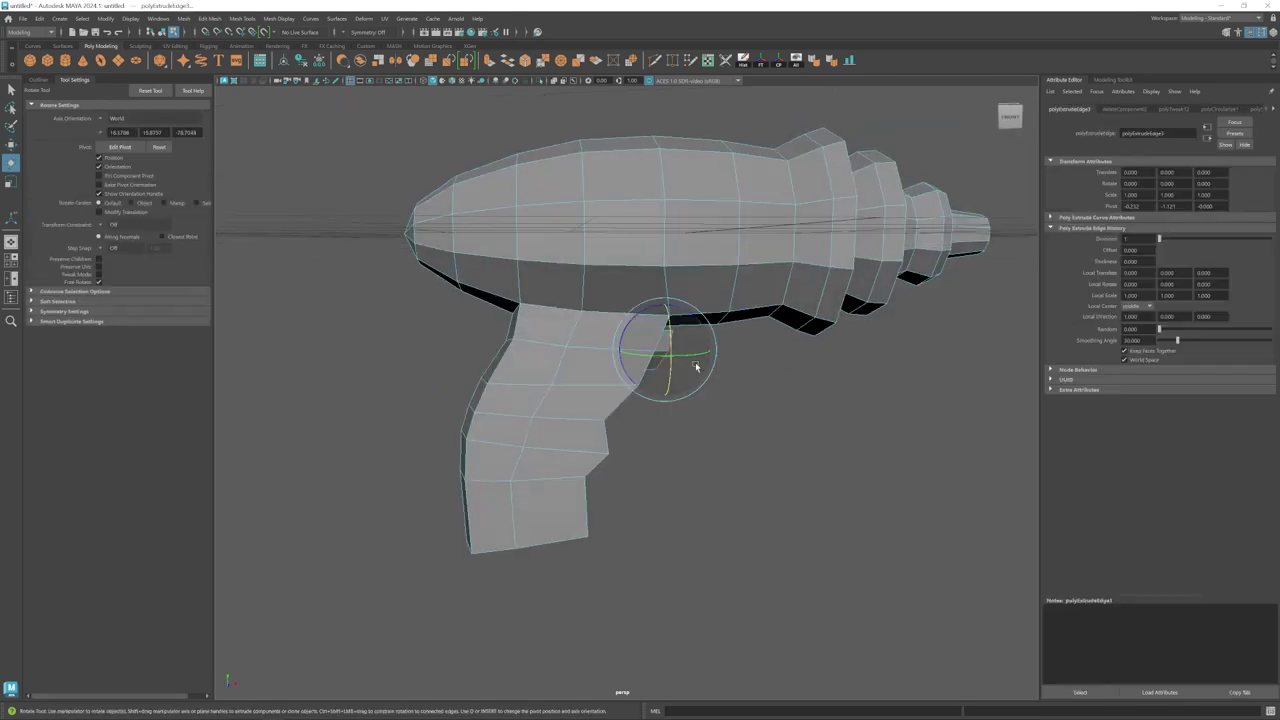
{"action": "key", "text": "r"}
{"action": "right_click_drag", "start_coordinate": [677, 361], "coordinate": [706, 297], "text": "shift"}
{"action": "key", "text": "w"}
{"action": "left_click_drag", "start_coordinate": [706, 297], "coordinate": [659, 437], "text": "alt"}
- Check the gun mesh in smooth preview and return to the unsmoothed display
{"action": "left_click", "coordinate": [623, 360]}
{"action": "scroll", "coordinate": [671, 420], "scroll_direction": "up", "scroll_amount": 3}
{"action": "key", "text": "3"}
{"action": "key", "text": "1"}
- Select the edge loop of the trigger stub, scale and position it, and return to object mode
{"action": "left_click_drag", "start_coordinate": [654, 366], "coordinate": [615, 460], "text": "alt"}
{"action": "right_click_drag", "start_coordinate": [615, 460], "coordinate": [621, 413]}
{"action": "scroll", "coordinate": [654, 405], "scroll_direction": "up", "scroll_amount": 4}
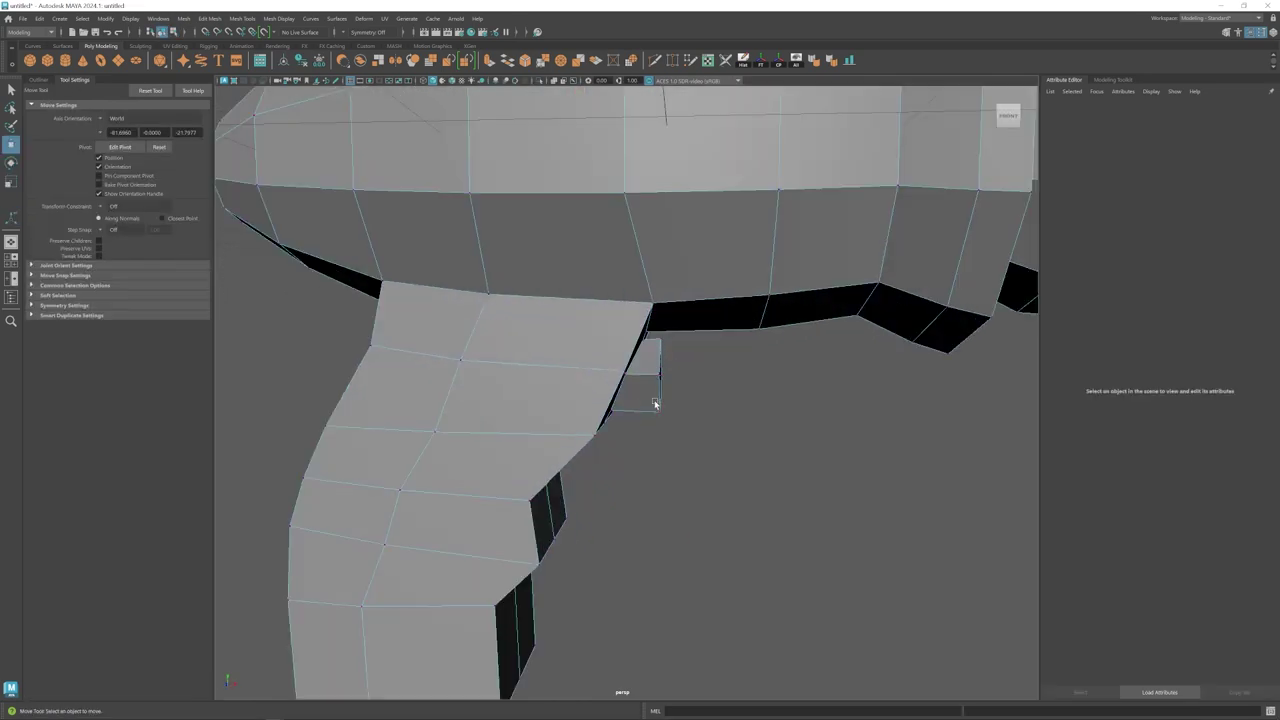
{"action": "double_click", "coordinate": [606, 396]}
{"action": "key", "text": "r"}
{"action": "left_click_drag", "start_coordinate": [654, 405], "coordinate": [510, 380], "text": "alt"}
{"action": "left_click_drag", "start_coordinate": [604, 374], "coordinate": [642, 400]}
{"action": "key", "text": "w"}
{"action": "right_click_drag", "start_coordinate": [640, 409], "coordinate": [690, 365]}
{"action": "left_click", "coordinate": [760, 380]}
{"action": "left_click_drag", "start_coordinate": [760, 380], "coordinate": [592, 438], "text": "alt"}
{"action": "scroll", "coordinate": [735, 376], "scroll_direction": "down", "scroll_amount": 4}
{"action": "scroll", "coordinate": [446, 429], "scroll_direction": "down", "scroll_amount": 3}
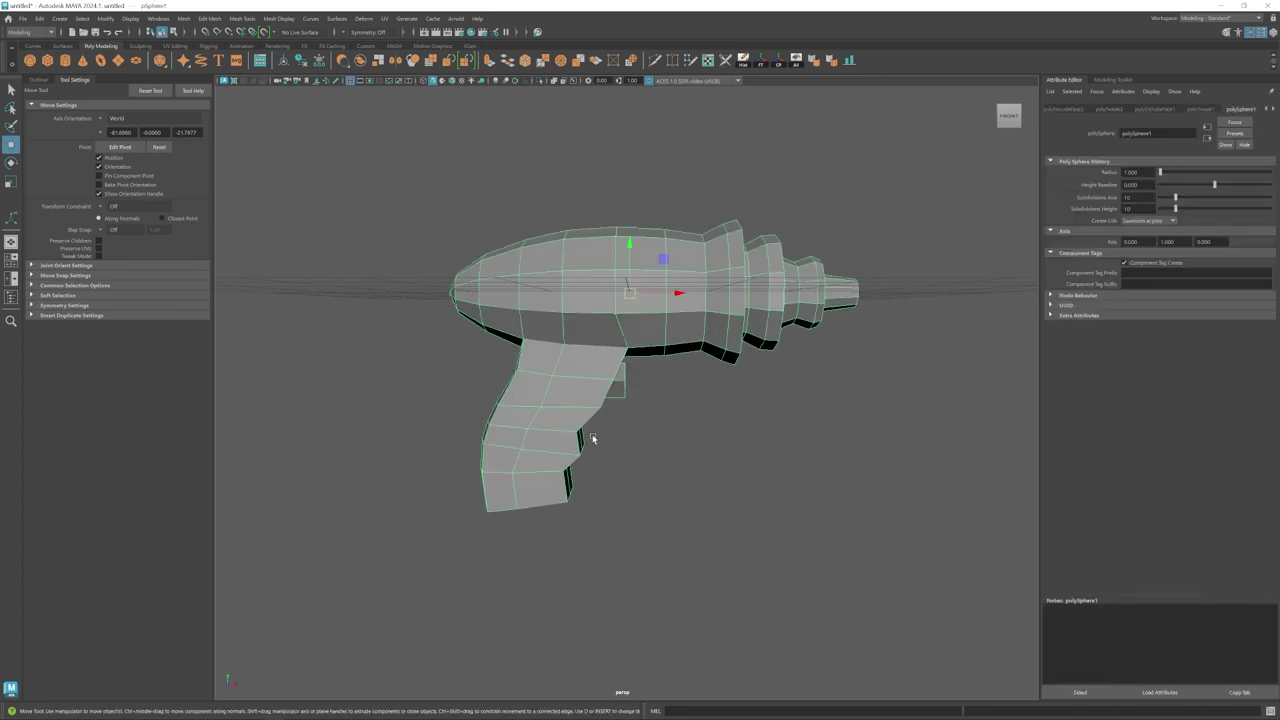
{"action": "scroll", "coordinate": [572, 454], "scroll_direction": "up", "scroll_amount": 3}
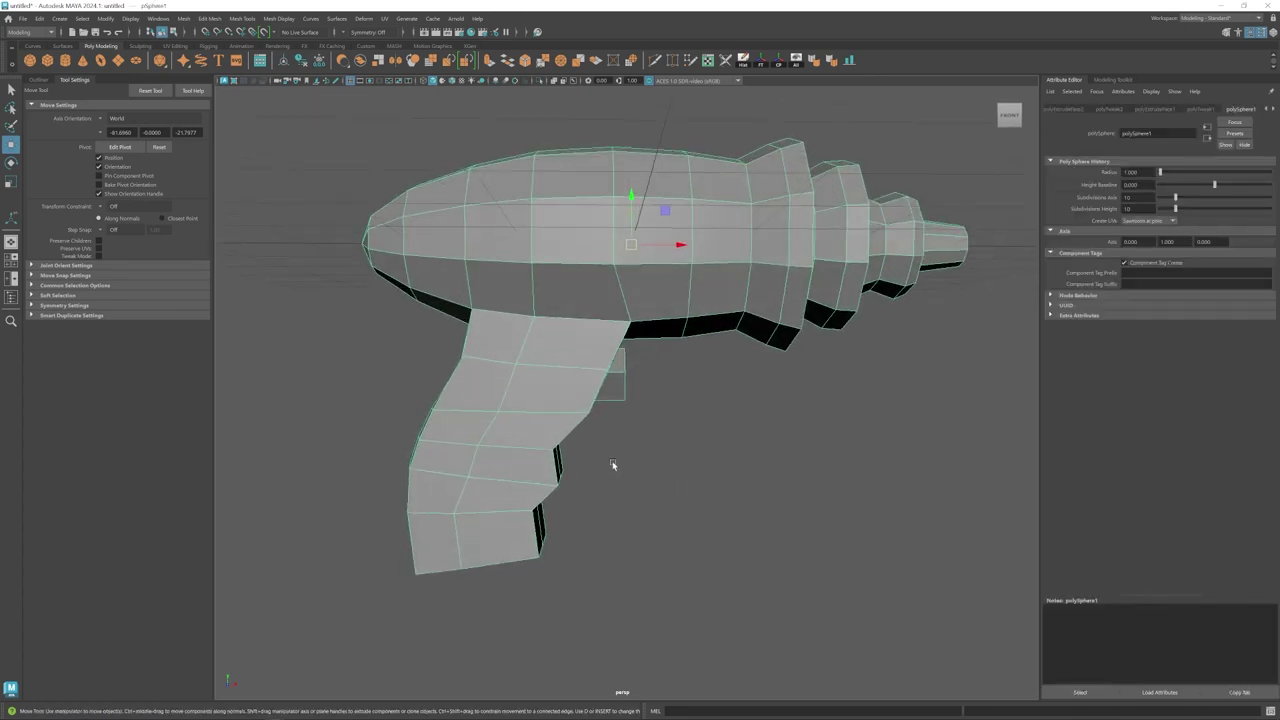
{"action": "left_click_drag", "start_coordinate": [630, 441], "coordinate": [667, 410], "text": "alt"}
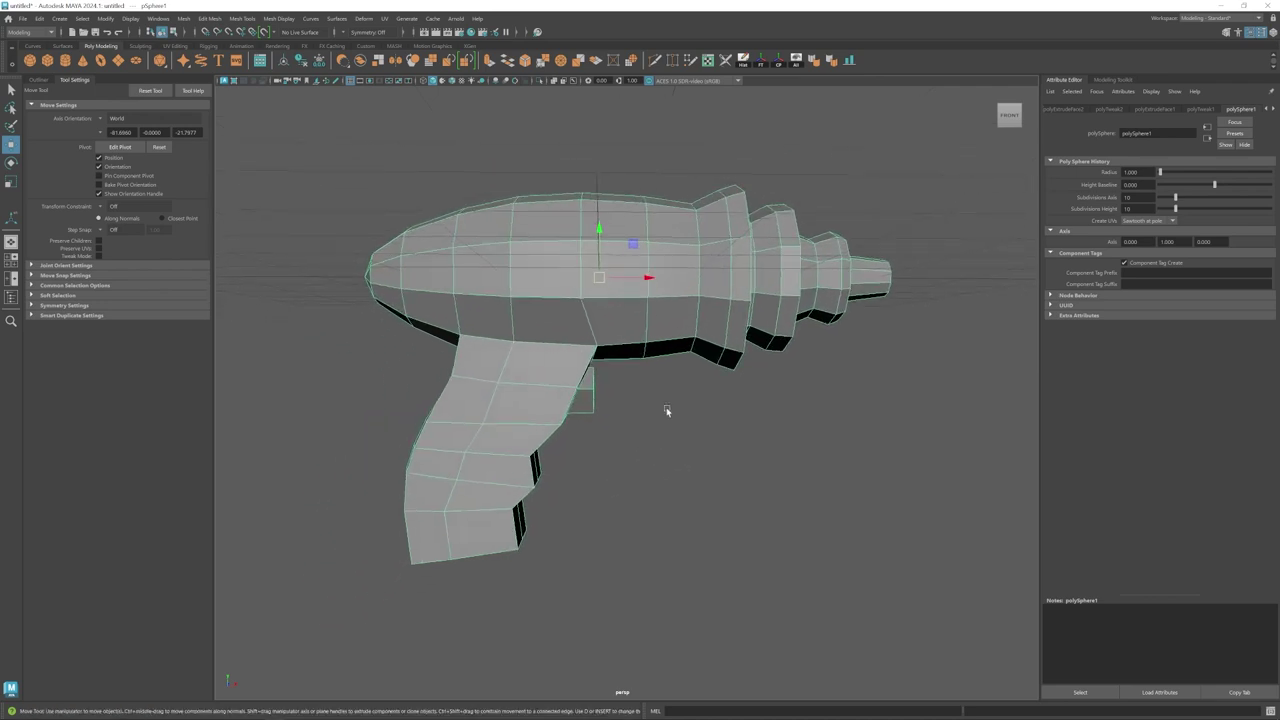
- Assign a new Blinn material to the ray-gun body
{"action": "right_click_drag", "start_coordinate": [612, 287], "coordinate": [689, 401]}
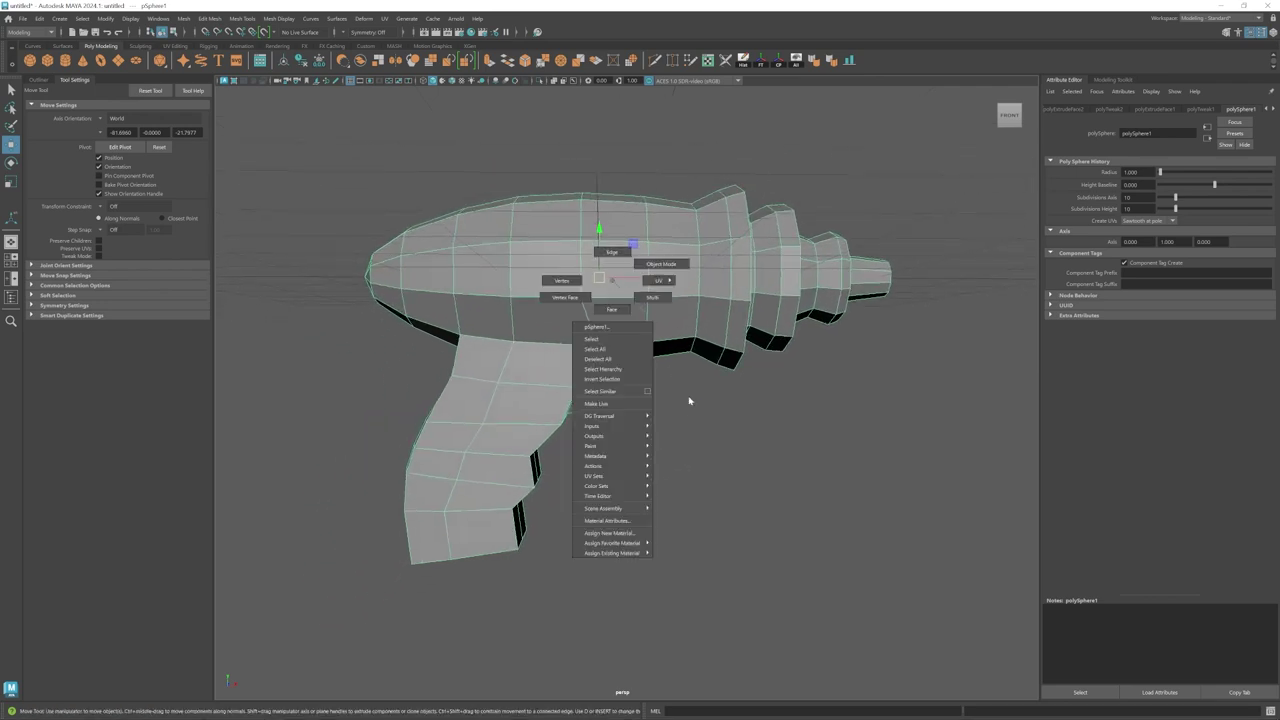
{"action": "left_click", "coordinate": [607, 533]}
{"action": "left_click", "coordinate": [503, 307]}
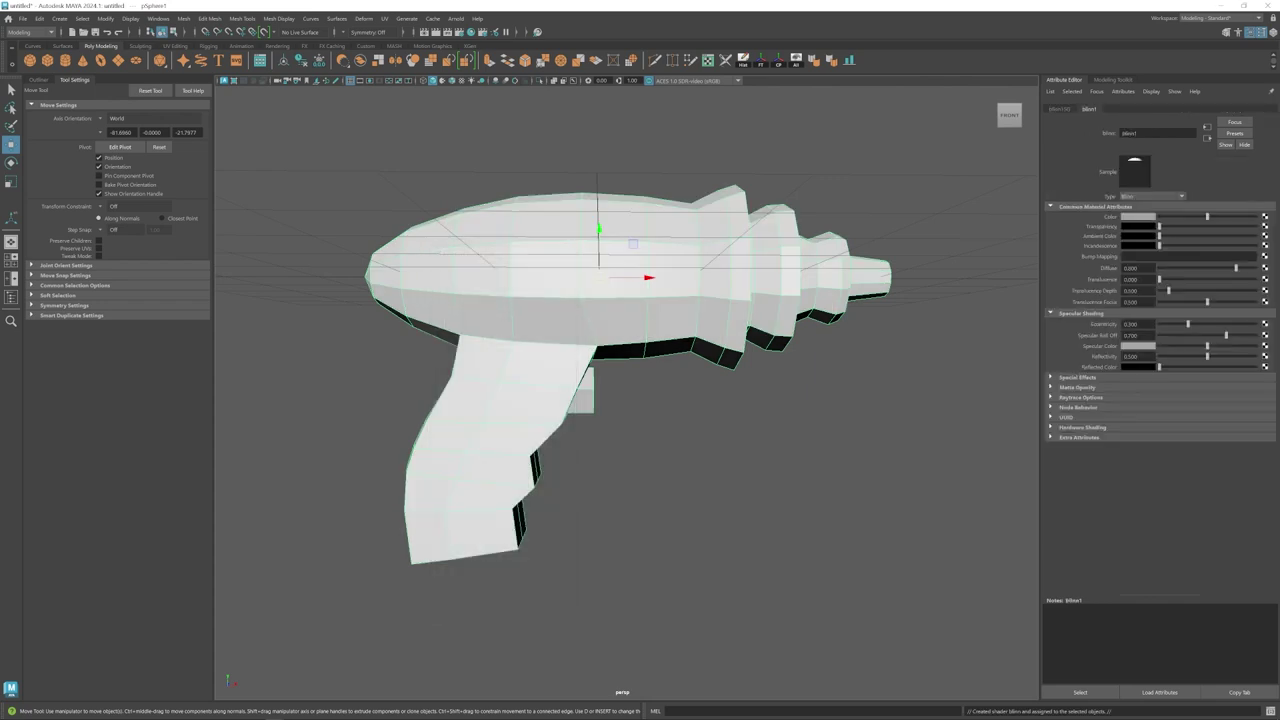
- Darken the Blinn's colour, lower its eccentricity to 0.101 and raise its transparency so the gun's interior can be seen
{"action": "left_click_drag", "start_coordinate": [1208, 217], "coordinate": [1176, 217]}
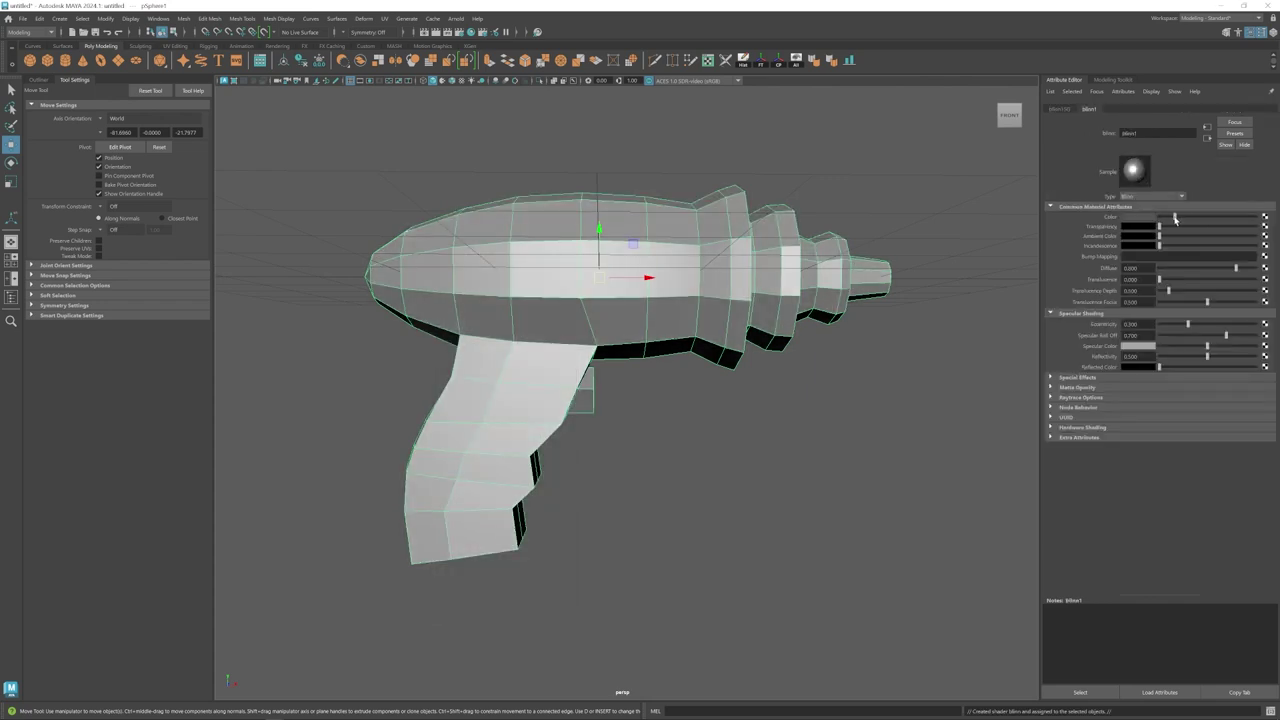
{"action": "left_click_drag", "start_coordinate": [1176, 325], "coordinate": [1169, 324]}
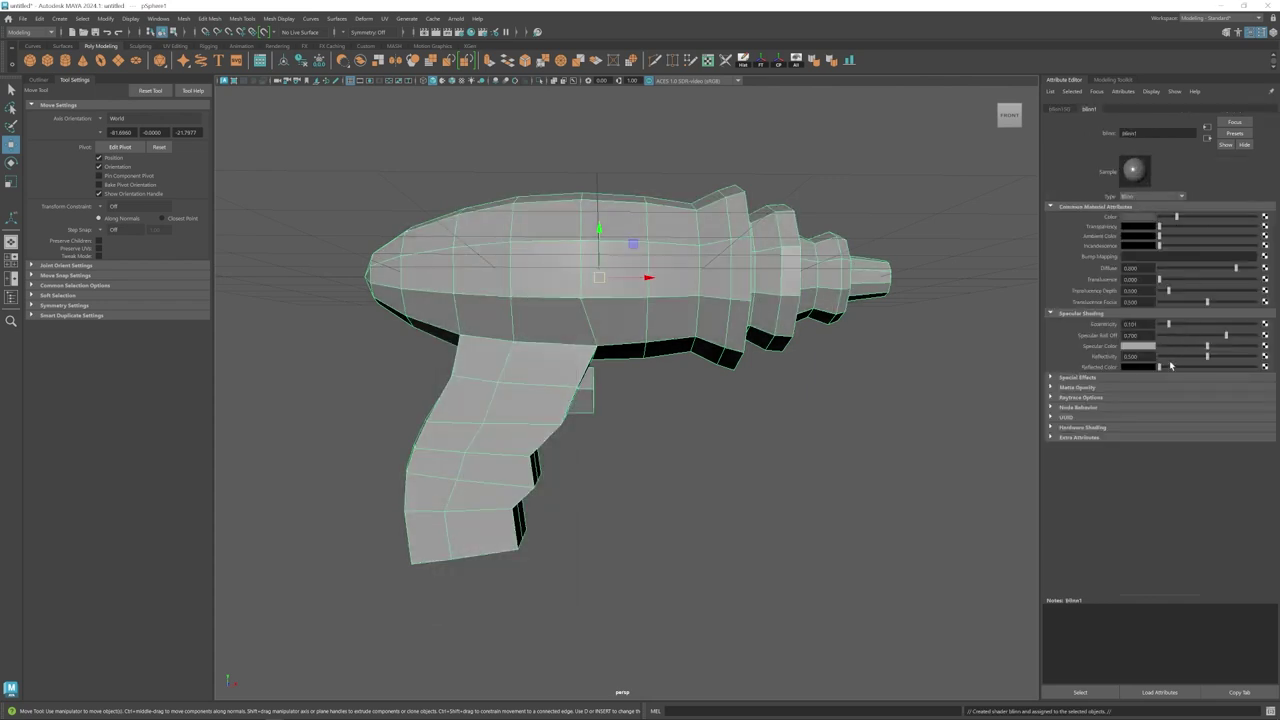
{"action": "left_click", "coordinate": [1189, 228]}
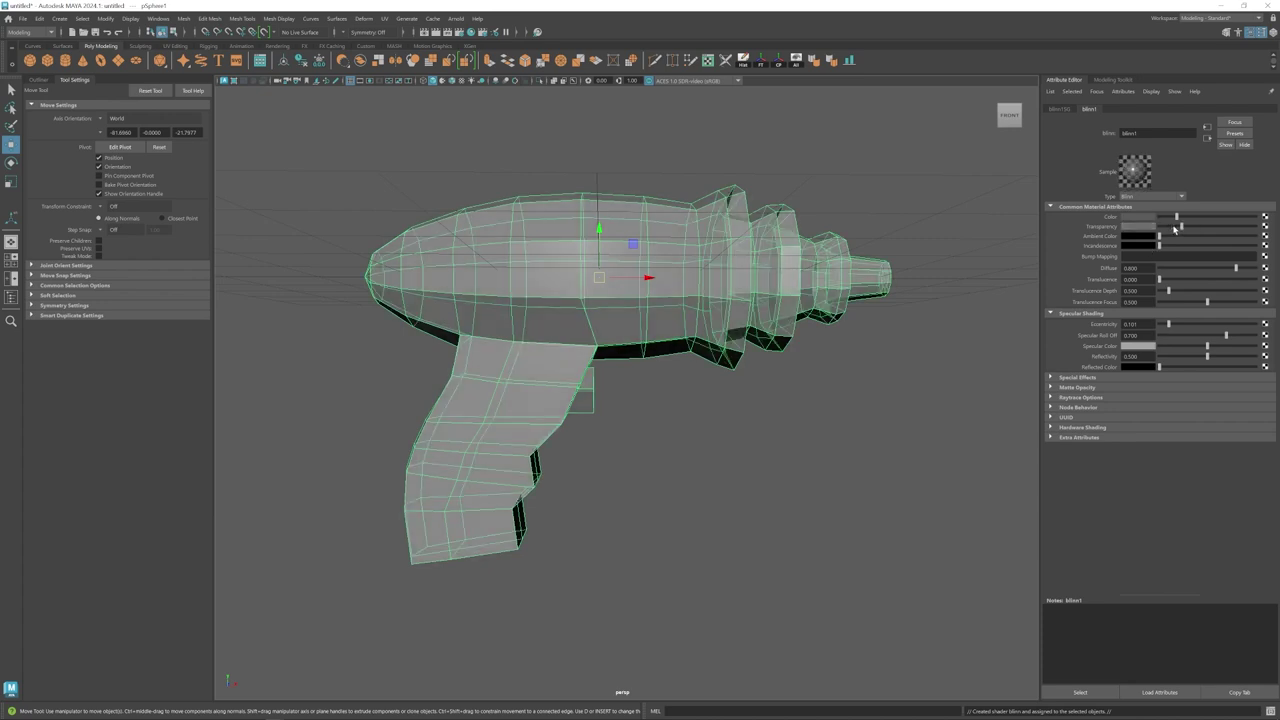
{"action": "left_click_drag", "start_coordinate": [1175, 228], "coordinate": [1203, 227]}
{"action": "left_click", "coordinate": [1030, 275]}
- Create a polygon cylinder and rotate it to lie horizontally along the gun's length
{"action": "left_click_drag", "start_coordinate": [810, 320], "coordinate": [672, 338], "text": "alt"}
{"action": "left_click", "coordinate": [65, 61]}
{"action": "key", "text": "e"}
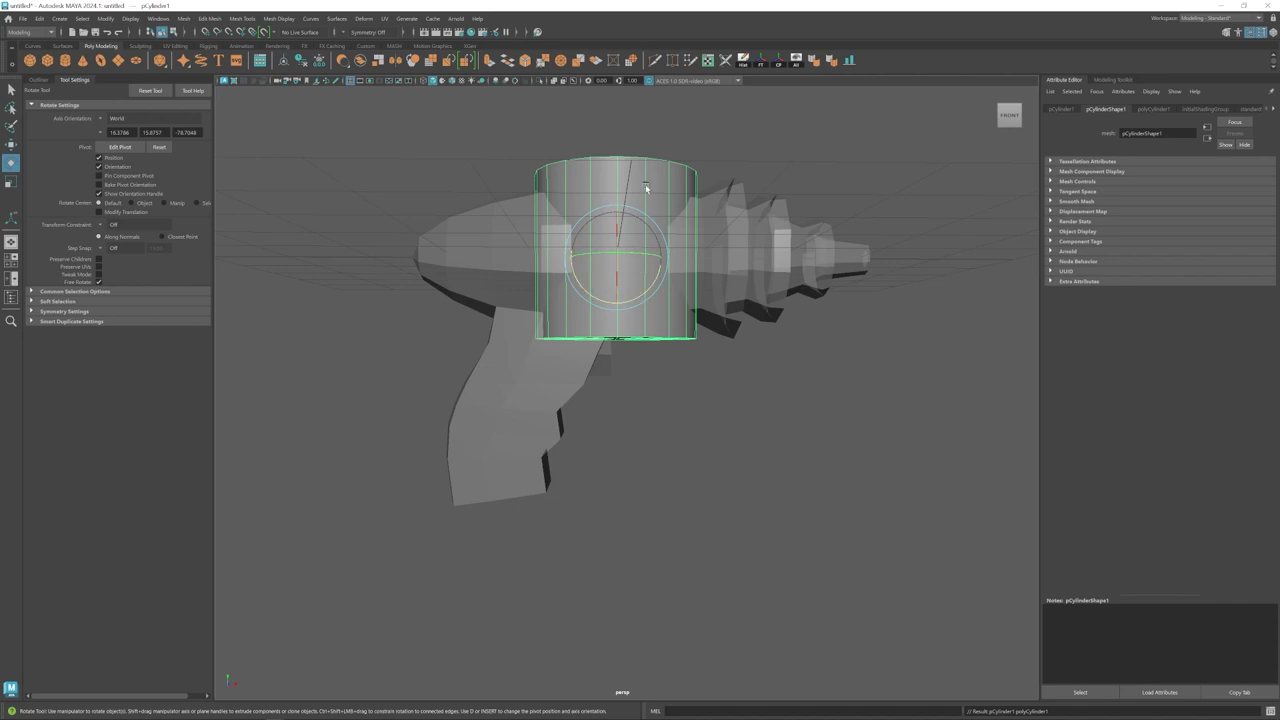
{"action": "left_click_drag", "start_coordinate": [657, 277], "coordinate": [600, 289]}
{"action": "key", "text": "w"}
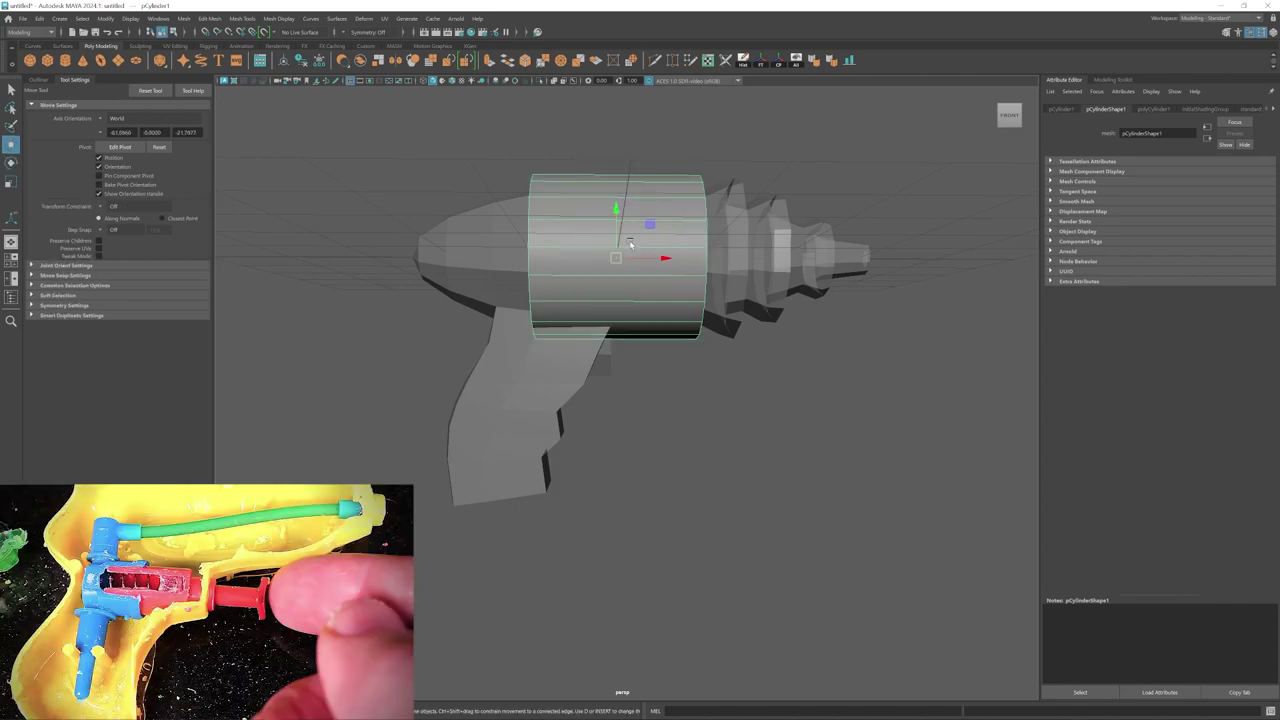
- Scale the cylinder down and position it at the trigger stub on the grip's front
{"action": "left_click_drag", "start_coordinate": [651, 227], "coordinate": [626, 338]}
{"action": "key", "text": "r"}
{"action": "left_click_drag", "start_coordinate": [592, 369], "coordinate": [482, 376]}
{"action": "key", "text": "w"}
{"action": "left_click_drag", "start_coordinate": [860, 415], "coordinate": [714, 412], "text": "alt"}
{"action": "left_click_drag", "start_coordinate": [621, 305], "coordinate": [697, 371]}
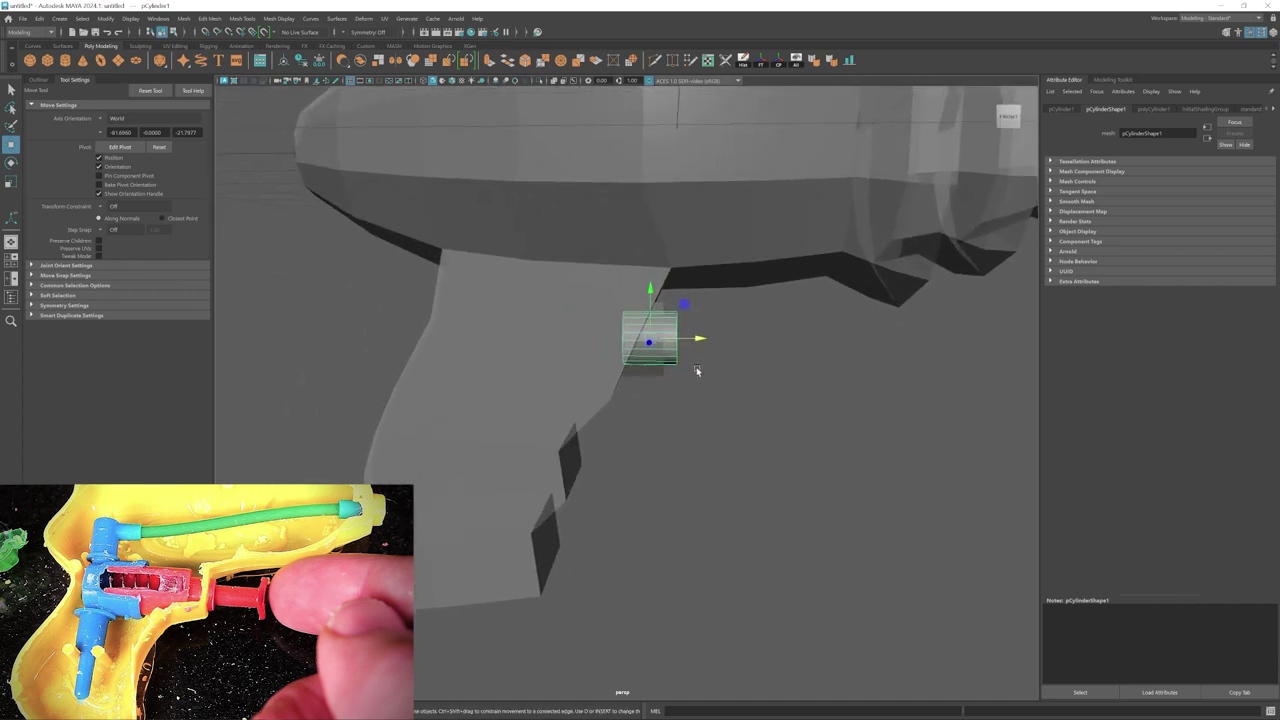
- Delete the cylinder's end cap faces and select the open rear border edge loop
{"action": "left_click_drag", "start_coordinate": [620, 390], "coordinate": [704, 350], "text": "alt"}
{"action": "right_click_drag", "start_coordinate": [704, 350], "coordinate": [704, 378]}
{"action": "left_click_drag", "start_coordinate": [721, 466], "coordinate": [690, 364]}
{"action": "right_click_drag", "start_coordinate": [707, 373], "coordinate": [706, 345]}
{"action": "double_click", "coordinate": [643, 378]}
{"action": "key", "text": "ctrl+e"}
{"action": "key", "text": "r"}
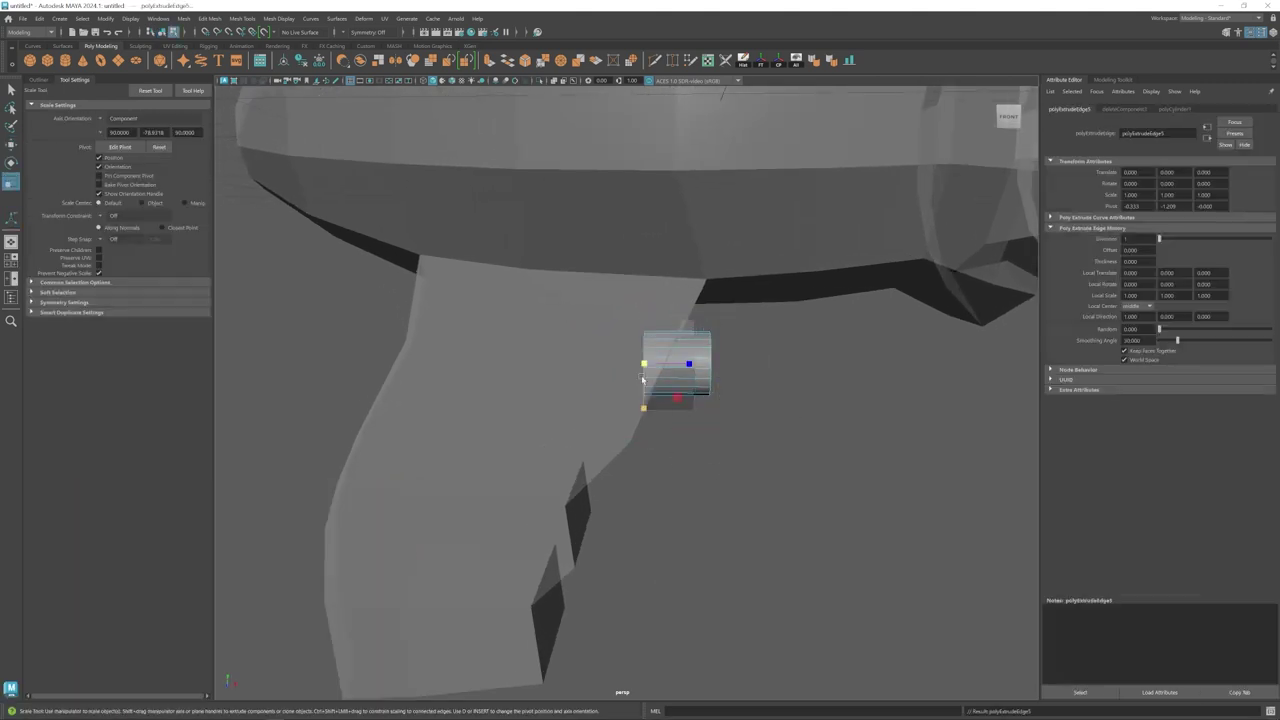
{"action": "key", "text": "w"}
{"action": "left_click_drag", "start_coordinate": [690, 364], "coordinate": [558, 363]}
{"action": "key", "text": "ctrl+z"}
{"action": "key", "text": "ctrl+z"}
- Extrude the cylinder's rear border edges into a wider barrel section inside the grip and return to object mode
{"action": "key", "text": "ctrl+e"}
{"action": "key", "text": "w"}
{"action": "scroll", "coordinate": [603, 386], "scroll_direction": "down", "scroll_amount": 4}
{"action": "scroll", "coordinate": [640, 386], "scroll_direction": "up", "scroll_amount": 2}
{"action": "right_click_drag", "start_coordinate": [685, 382], "coordinate": [745, 348]}
{"action": "left_click", "coordinate": [826, 458]}
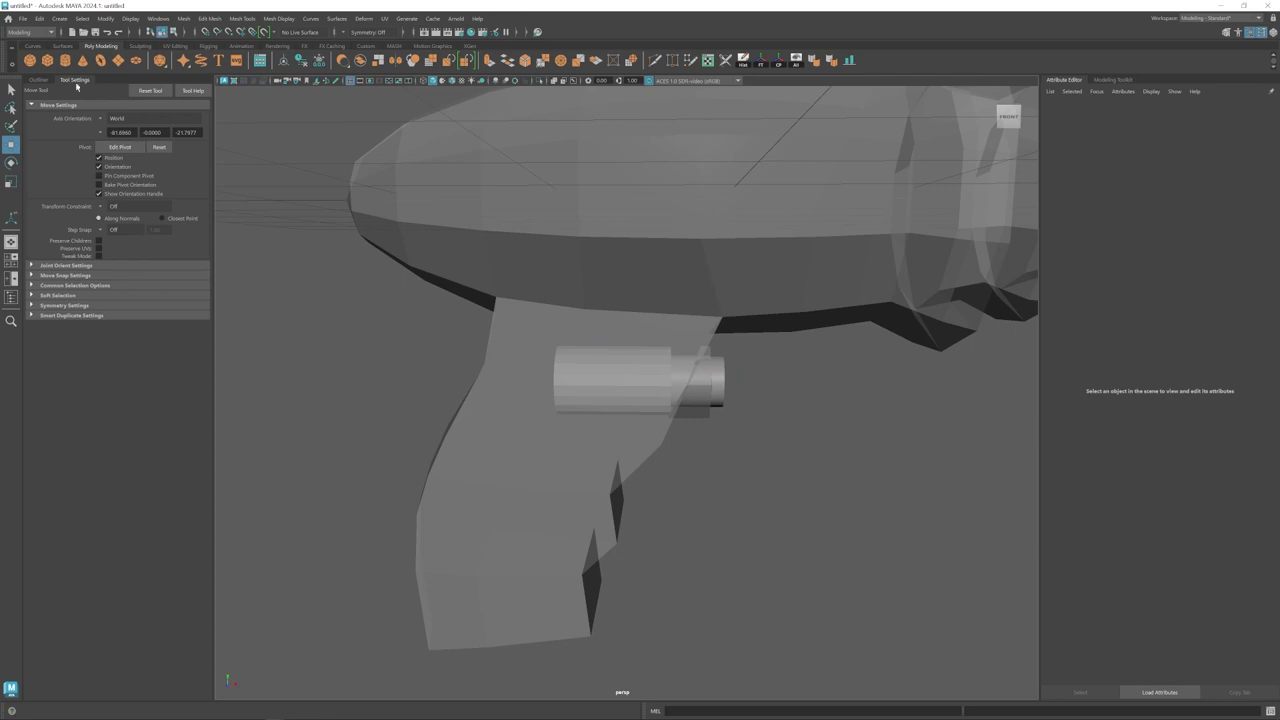
- Create a second polygon cylinder, scale it down and move it to the barrel's rear end inside the grip
{"action": "left_click", "coordinate": [65, 61]}
{"action": "key", "text": "r"}
{"action": "left_click_drag", "start_coordinate": [637, 386], "coordinate": [565, 387]}
{"action": "key", "text": "w"}
{"action": "left_click_drag", "start_coordinate": [687, 383], "coordinate": [591, 383]}
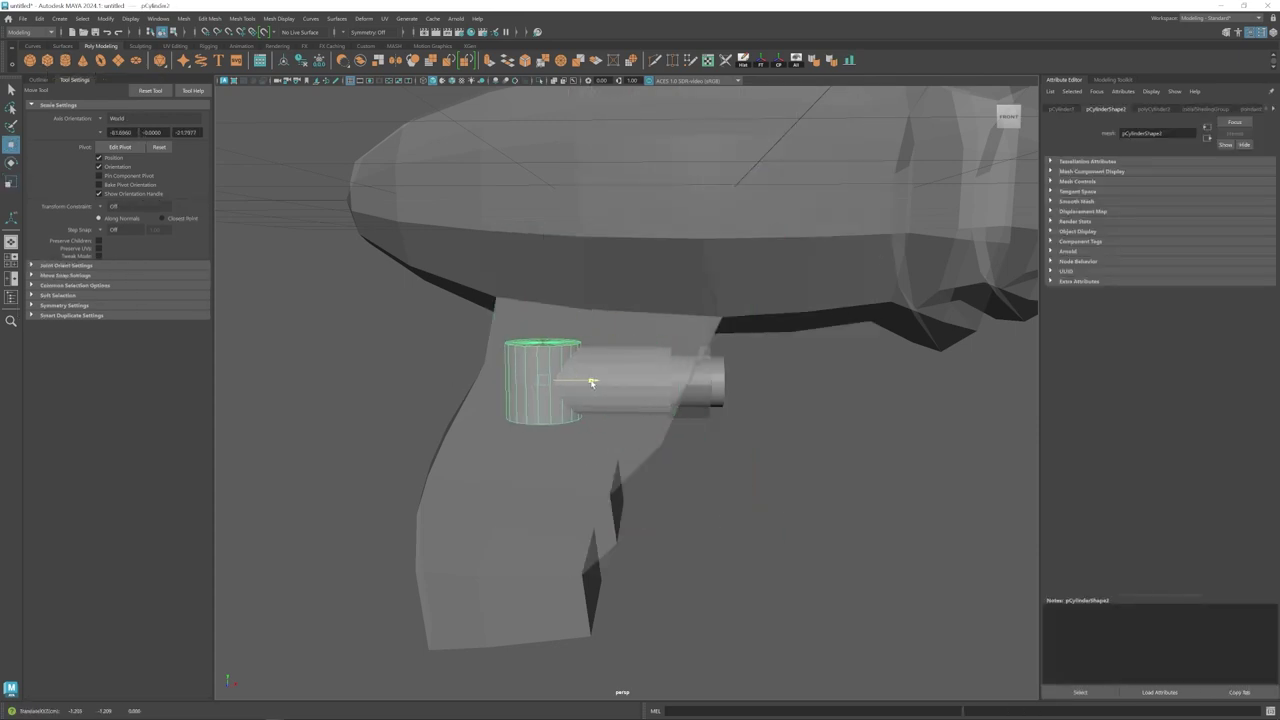
- Stretch the upright cylinder's height, tilt it to follow the grip and centre it on the barrel's rear end
{"action": "key", "text": "r"}
{"action": "left_click_drag", "start_coordinate": [543, 335], "coordinate": [543, 320]}
{"action": "left_click_drag", "start_coordinate": [558, 378], "coordinate": [552, 352], "text": "alt"}
{"action": "key", "text": "e"}
{"action": "key", "text": "w"}
{"action": "left_click_drag", "start_coordinate": [593, 396], "coordinate": [591, 423]}
{"action": "scroll", "coordinate": [591, 423], "scroll_direction": "up", "scroll_amount": 4}
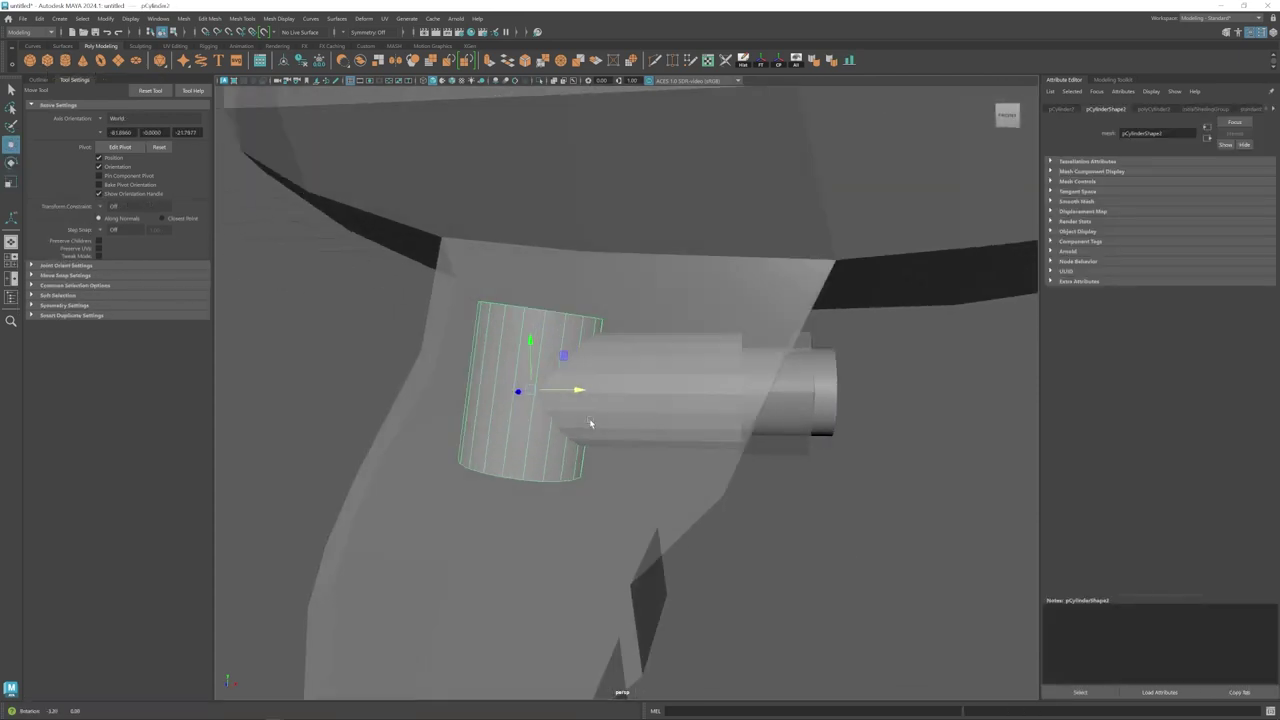
- Duplicate the horizontal barrel in place for use as a cutting object
{"action": "key", "text": "q"}
{"action": "left_click", "coordinate": [744, 417]}
{"action": "key", "text": "ctrl+d"}
{"action": "scroll", "coordinate": [492, 385], "scroll_direction": "up", "scroll_amount": 5}
{"action": "left_click_drag", "start_coordinate": [744, 417], "coordinate": [833, 391], "text": "alt"}
- Subtract the duplicated barrel from the upright cylinder with a Boolean Difference and delete the result's construction history
{"action": "left_click", "coordinate": [38, 80]}
{"action": "left_click", "coordinate": [485, 385], "text": "shift"}
{"action": "scroll", "coordinate": [485, 385], "scroll_direction": "down", "scroll_amount": 5}
{"action": "left_click", "coordinate": [183, 19]}
{"action": "left_click", "coordinate": [300, 60]}
{"action": "left_click", "coordinate": [67, 185]}
{"action": "left_click", "coordinate": [68, 194]}
{"action": "key", "text": "alt+shift+d"}
- Shift the horizontal barrel slightly along its axis at the joint with the upright cylinder
{"action": "key", "text": "w"}
{"action": "left_click", "coordinate": [811, 391]}
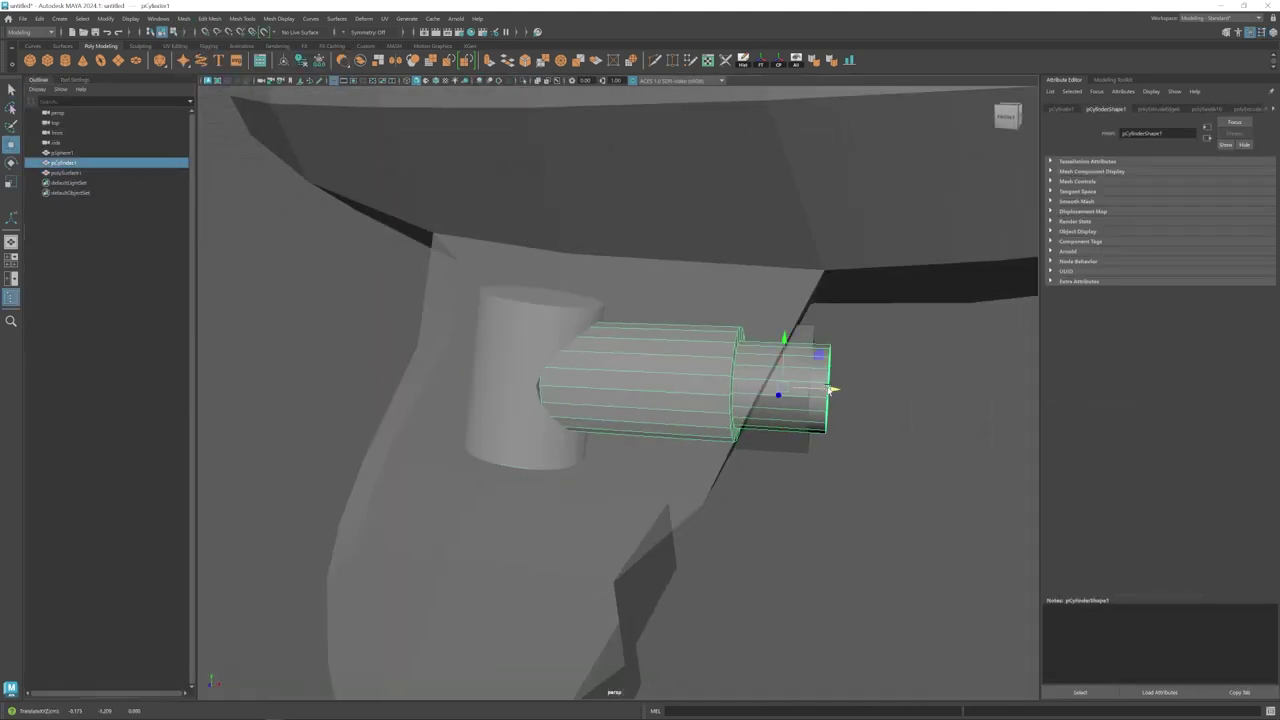
{"action": "left_click_drag", "start_coordinate": [520, 300], "coordinate": [600, 460]}
{"action": "left_click_drag", "start_coordinate": [610, 381], "coordinate": [601, 382]}
- Isolate the cut upright cylinder in the viewport and frame it
{"action": "scroll", "coordinate": [601, 382], "scroll_direction": "up", "scroll_amount": 3}
{"action": "left_click", "coordinate": [63, 153]}
{"action": "left_click", "coordinate": [67, 173]}
{"action": "right_click_drag", "start_coordinate": [283, 306], "coordinate": [351, 280]}
{"action": "key", "text": "ctrl+1"}
{"action": "key", "text": "f"}
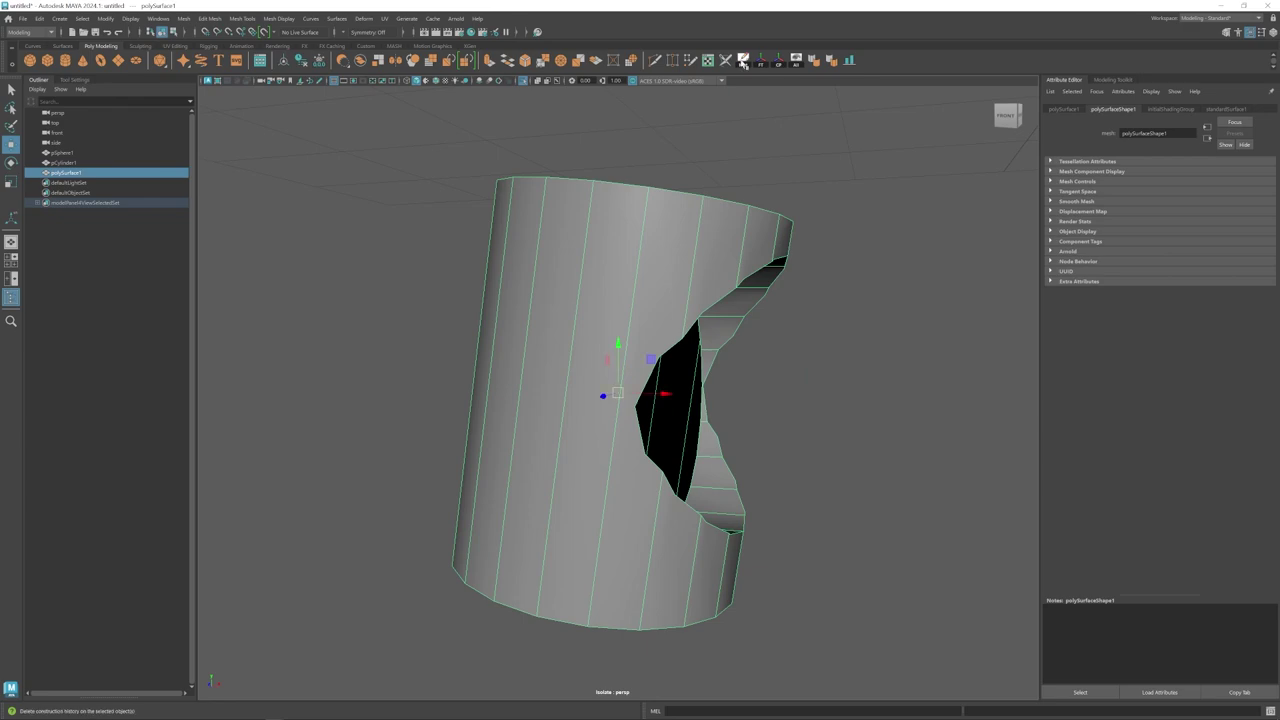
- Cut new edges around the upright cylinder's side opening with the Multi-Cut tool
{"action": "left_click_drag", "start_coordinate": [725, 315], "coordinate": [631, 308], "text": "alt"}
{"action": "left_click_drag", "start_coordinate": [554, 404], "coordinate": [634, 413], "text": "alt"}
{"action": "key", "text": "ctrl+shift+x"}
{"action": "left_click", "coordinate": [606, 341]}
{"action": "left_click", "coordinate": [651, 311]}
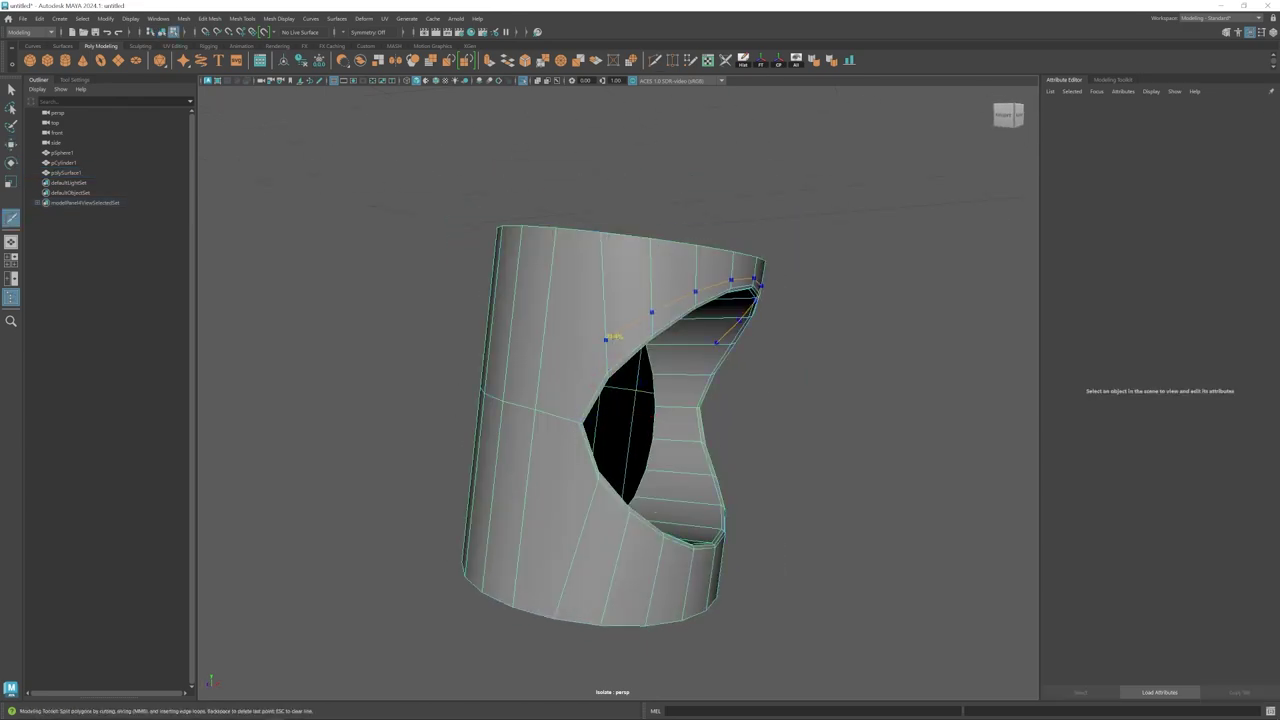
{"action": "key", "text": "w"}
- Extrude the faces around the side opening forward into a collar and show the other objects again
{"action": "left_click_drag", "start_coordinate": [640, 350], "coordinate": [600, 350], "text": "alt"}
{"action": "left_click", "coordinate": [592, 365]}
{"action": "key", "text": "ctrl+e"}
{"action": "left_click_drag", "start_coordinate": [622, 412], "coordinate": [700, 408], "text": "alt"}
{"action": "left_click_drag", "start_coordinate": [745, 413], "coordinate": [776, 414]}
{"action": "key", "text": "ctrl+1"}
{"action": "left_click_drag", "start_coordinate": [571, 330], "coordinate": [650, 390], "text": "alt"}
{"action": "scroll", "coordinate": [691, 397], "scroll_direction": "down", "scroll_amount": 3}
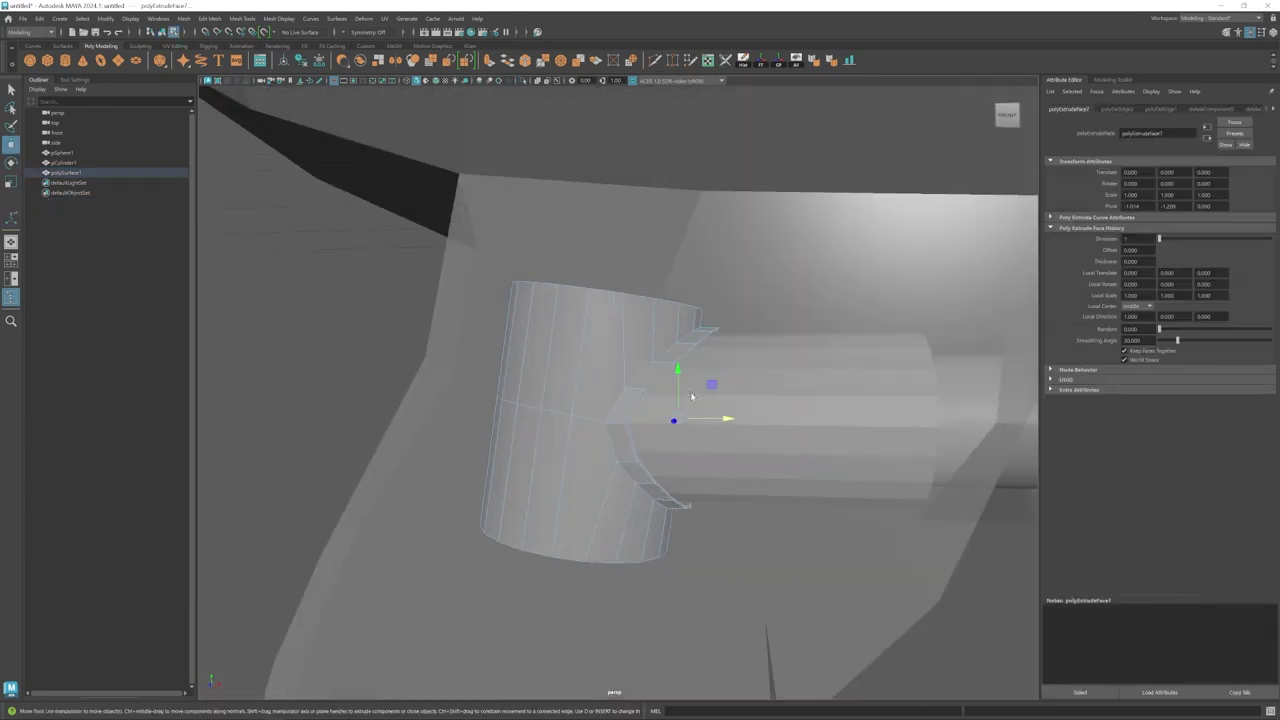
- Set the Scale tool's axis orientation to World and flatten the collar's front end along the barrel direction
{"action": "double_click", "coordinate": [11, 182]}
{"action": "left_click", "coordinate": [118, 118]}
{"action": "left_click", "coordinate": [131, 137]}
{"action": "left_click_drag", "start_coordinate": [769, 423], "coordinate": [721, 422]}
- Insert an edge loop near the open end of the collar with Multi-Cut
{"action": "left_click_drag", "start_coordinate": [709, 414], "coordinate": [760, 424], "text": "alt"}
{"action": "key", "text": "ctrl+shift+x"}
{"action": "left_click", "coordinate": [684, 390], "text": "ctrl"}
{"action": "key", "text": "w"}
- Extrude the face loop at the collar's open end and scale it outward into a raised rim
{"action": "double_click", "coordinate": [687, 376]}
{"action": "key", "text": "ctrl+e"}
{"action": "key", "text": "r"}
{"action": "left_click_drag", "start_coordinate": [640, 400], "coordinate": [566, 411], "text": "alt"}
{"action": "scroll", "coordinate": [566, 411], "scroll_direction": "down", "scroll_amount": 4}
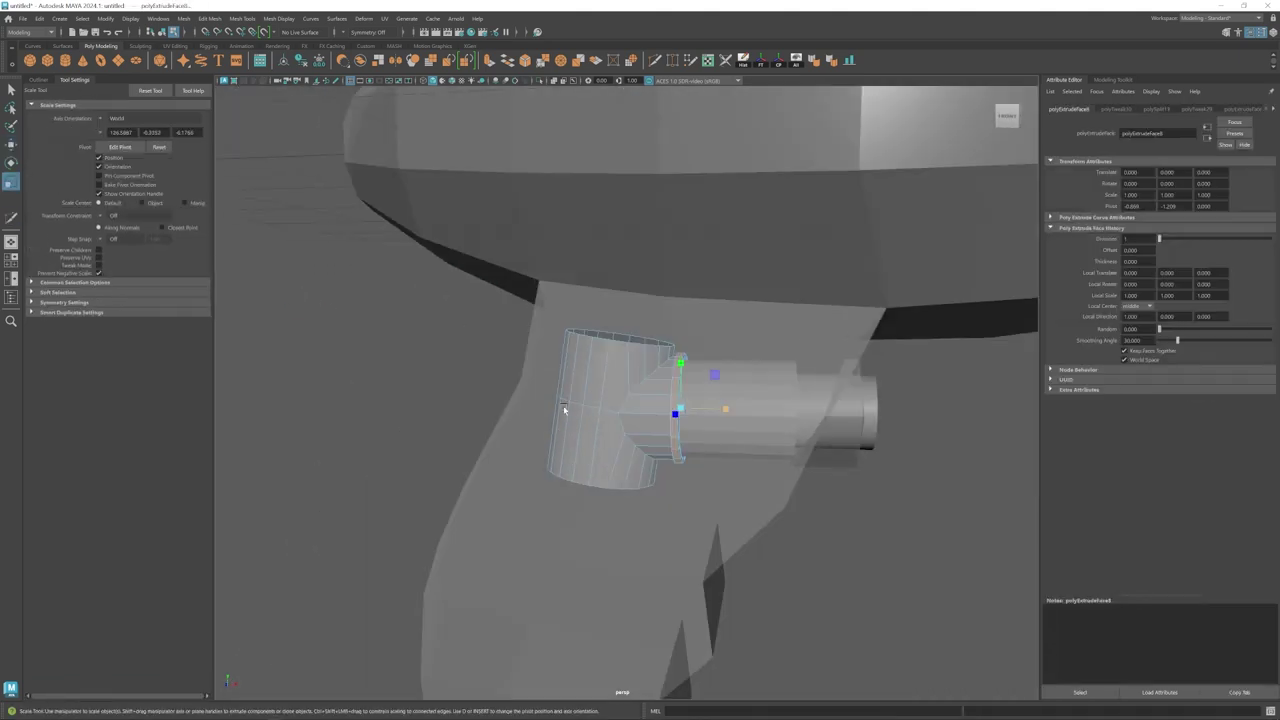
{"action": "key", "text": "w"}
{"action": "left_click_drag", "start_coordinate": [778, 303], "coordinate": [679, 503]}
{"action": "left_click", "coordinate": [566, 426]}
- Create another polygon cylinder, tilt and scale it, and place it at the upright cylinder's lower end
{"action": "scroll", "coordinate": [566, 426], "scroll_direction": "down", "scroll_amount": 6}
{"action": "left_click", "coordinate": [67, 60]}
{"action": "scroll", "coordinate": [563, 323], "scroll_direction": "up", "scroll_amount": 4}
{"action": "key", "text": "e"}
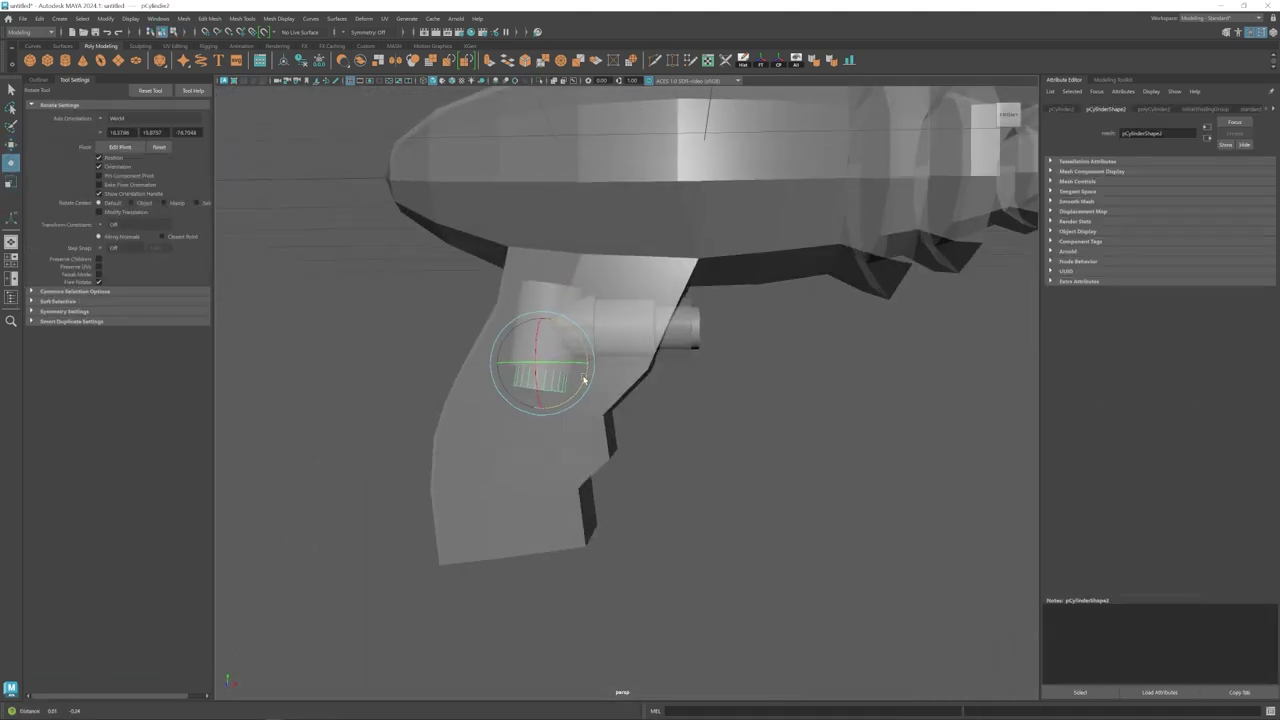
{"action": "key", "text": "w"}
{"action": "key", "text": "r"}
{"action": "left_click_drag", "start_coordinate": [583, 380], "coordinate": [545, 353], "text": "alt"}
{"action": "key", "text": "w"}
{"action": "left_click_drag", "start_coordinate": [545, 355], "coordinate": [583, 366], "text": "alt"}
{"action": "scroll", "coordinate": [575, 368], "scroll_direction": "down", "scroll_amount": 3}
- Shorten the new cylinder into a thin ring by moving its bottom vertices up
{"action": "right_click_drag", "start_coordinate": [556, 392], "coordinate": [528, 411]}
{"action": "left_click_drag", "start_coordinate": [484, 422], "coordinate": [600, 372]}
{"action": "left_click_drag", "start_coordinate": [549, 346], "coordinate": [556, 287]}
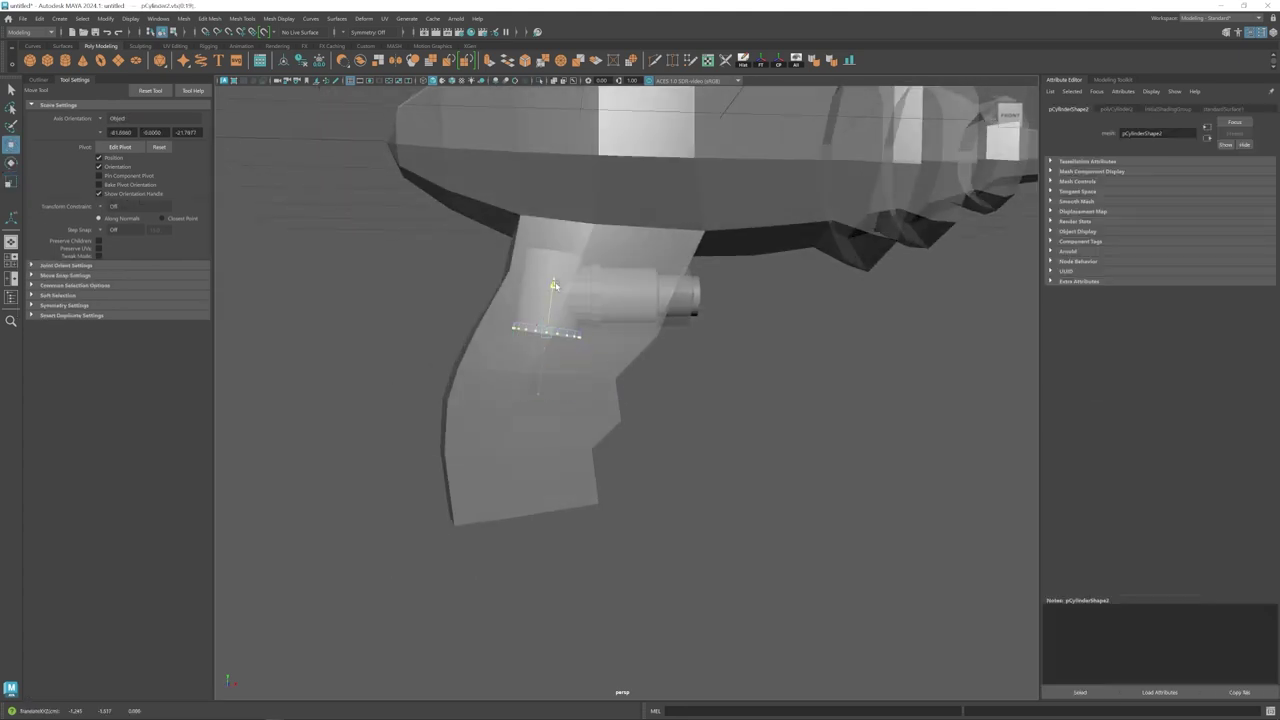
{"action": "scroll", "coordinate": [500, 300], "scroll_direction": "up", "scroll_amount": 5}
- Select and delete the ring's end cap faces to leave an open border
{"action": "left_click_drag", "start_coordinate": [429, 309], "coordinate": [700, 262], "text": "alt"}
{"action": "left_click_drag", "start_coordinate": [726, 246], "coordinate": [511, 304]}
{"action": "left_click_drag", "start_coordinate": [710, 345], "coordinate": [513, 324], "text": "alt"}
{"action": "scroll", "coordinate": [529, 346], "scroll_direction": "down", "scroll_amount": 3}
{"action": "key", "text": "ctrl+e"}
{"action": "key", "text": "r"}
{"action": "key", "text": "w"}
{"action": "left_click_drag", "start_coordinate": [506, 266], "coordinate": [496, 315]}
{"action": "left_click_drag", "start_coordinate": [660, 390], "coordinate": [683, 443], "text": "alt"}
{"action": "key", "text": "ctrl+z"}
{"action": "key", "text": "ctrl+z"}
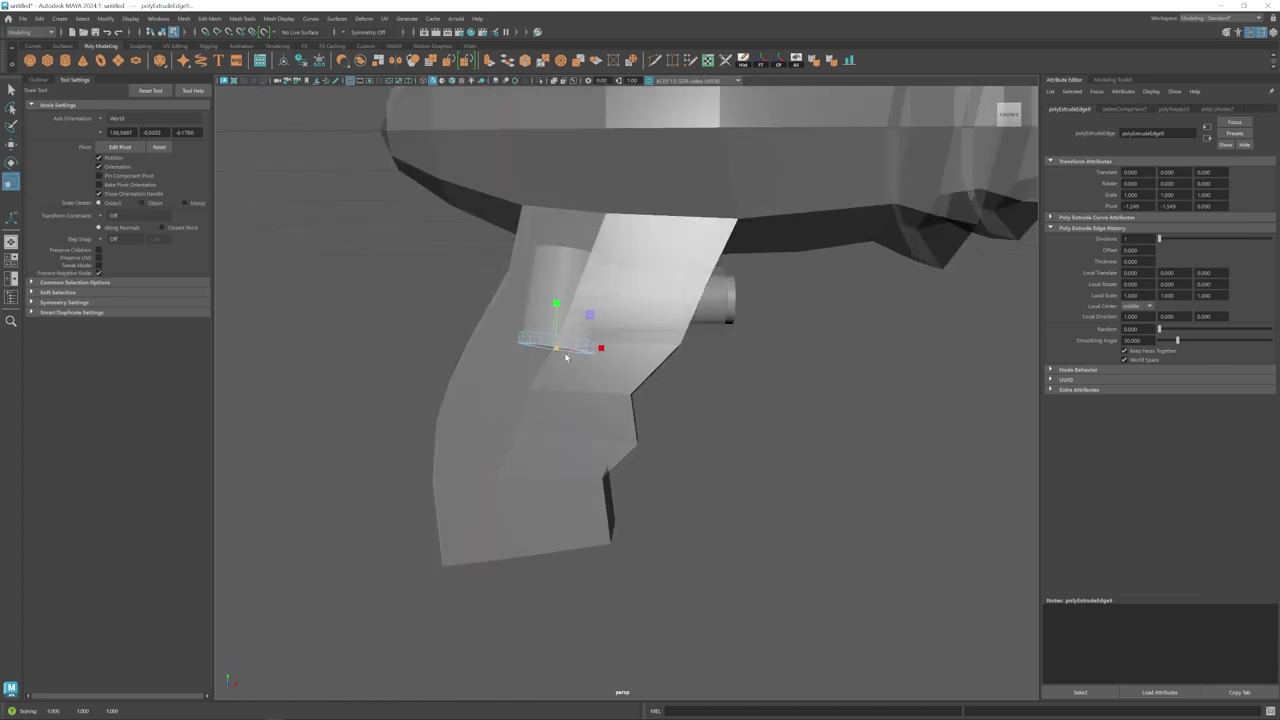
- Extrude the ring's inner border edges downward to form a pipe inside the grip
{"action": "key", "text": "ctrl+e"}
{"action": "key", "text": "w"}
{"action": "left_click_drag", "start_coordinate": [557, 301], "coordinate": [549, 352]}
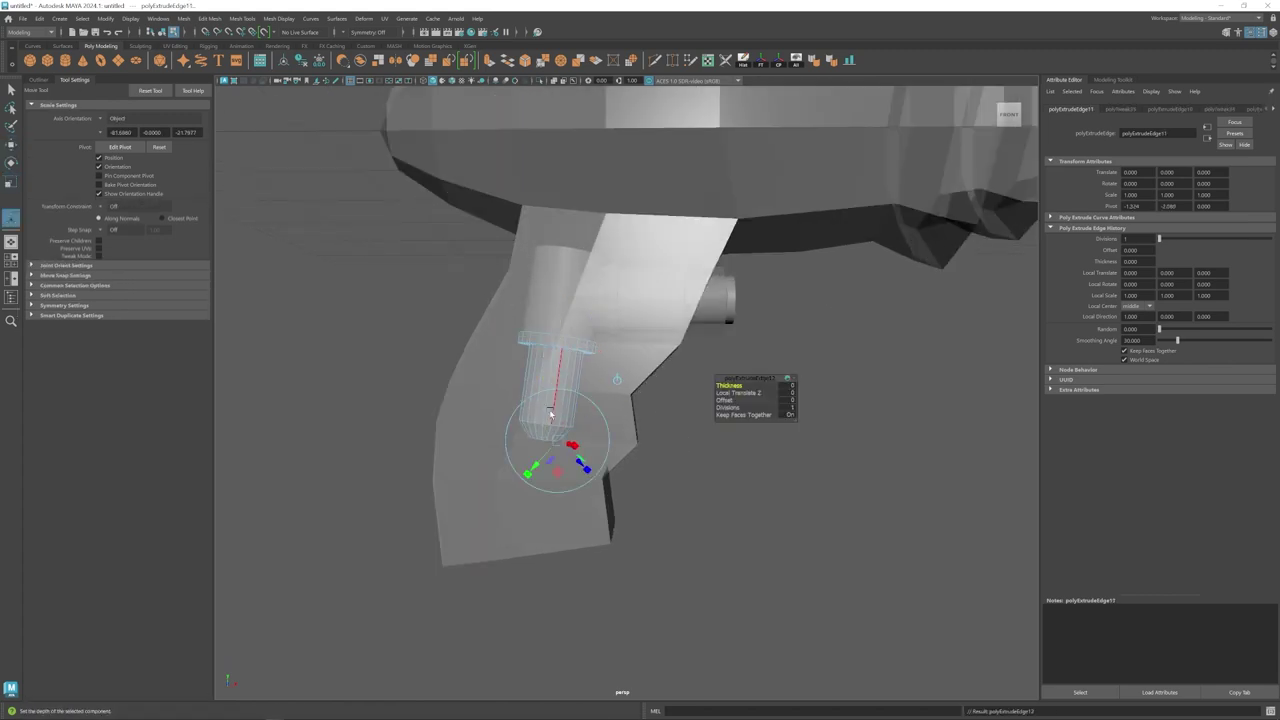
- Extend the pipe down the grip with a tapered shoulder and a narrower lower tube
{"action": "key", "text": "w"}
{"action": "scroll", "coordinate": [545, 480], "scroll_direction": "down", "scroll_amount": 5}
{"action": "left_click_drag", "start_coordinate": [550, 411], "coordinate": [590, 400]}
{"action": "scroll", "coordinate": [586, 391], "scroll_direction": "up", "scroll_amount": 5}
{"action": "scroll", "coordinate": [561, 440], "scroll_direction": "up", "scroll_amount": 5}
{"action": "left_click_drag", "start_coordinate": [572, 498], "coordinate": [556, 470], "text": "alt"}
- Bevel the narrow tube's bottom edges to round its tip and return to object mode
{"action": "left_click", "coordinate": [209, 19]}
{"action": "left_click", "coordinate": [222, 53]}
{"action": "left_click_drag", "start_coordinate": [728, 384], "coordinate": [760, 386]}
{"action": "key", "text": "w"}
{"action": "key", "text": "F8"}
{"action": "scroll", "coordinate": [690, 430], "scroll_direction": "down", "scroll_amount": 8}
{"action": "left_click_drag", "start_coordinate": [680, 455], "coordinate": [663, 468], "text": "alt"}
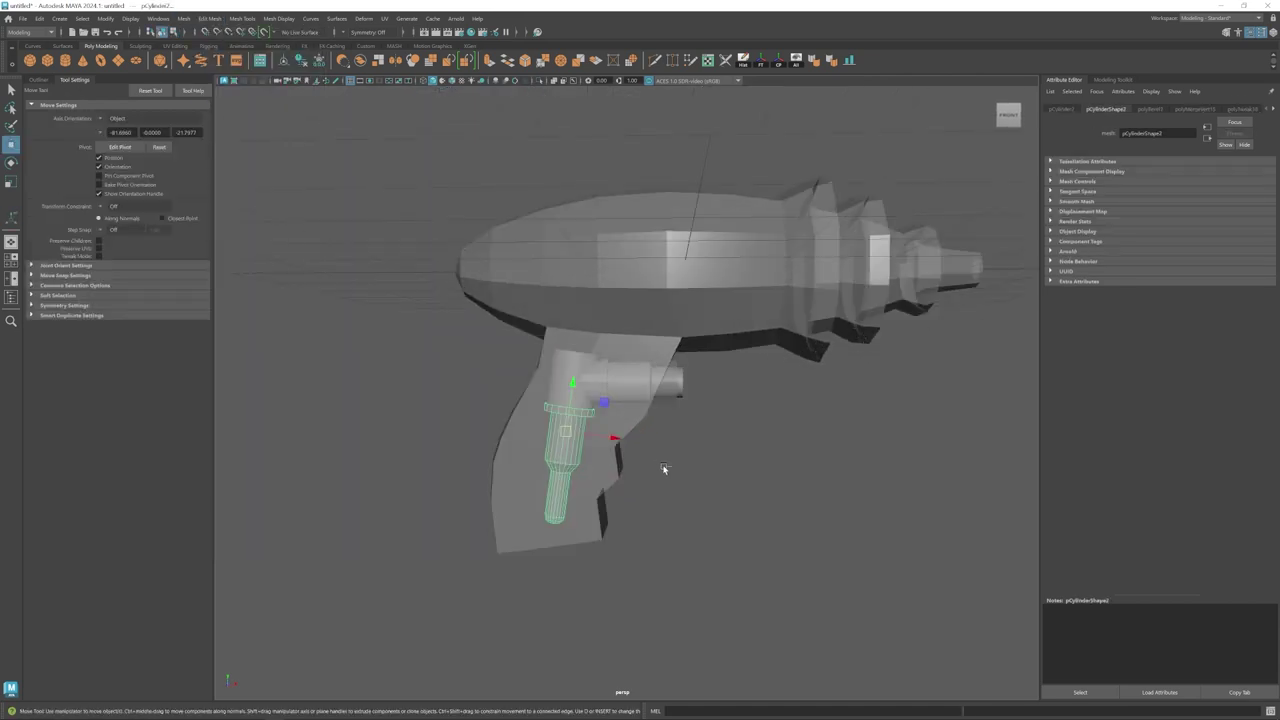
- Duplicate the grip pipe, move the copy above the original and rotate it to point upward into the body
{"action": "key", "text": "ctrl+d"}
{"action": "left_click_drag", "start_coordinate": [572, 383], "coordinate": [586, 284]}
{"action": "key", "text": "e"}
{"action": "left_click_drag", "start_coordinate": [582, 281], "coordinate": [649, 360]}
{"action": "left_click_drag", "start_coordinate": [622, 317], "coordinate": [618, 306]}
{"action": "scroll", "coordinate": [634, 377], "scroll_direction": "up", "scroll_amount": 4}
{"action": "key", "text": "w"}
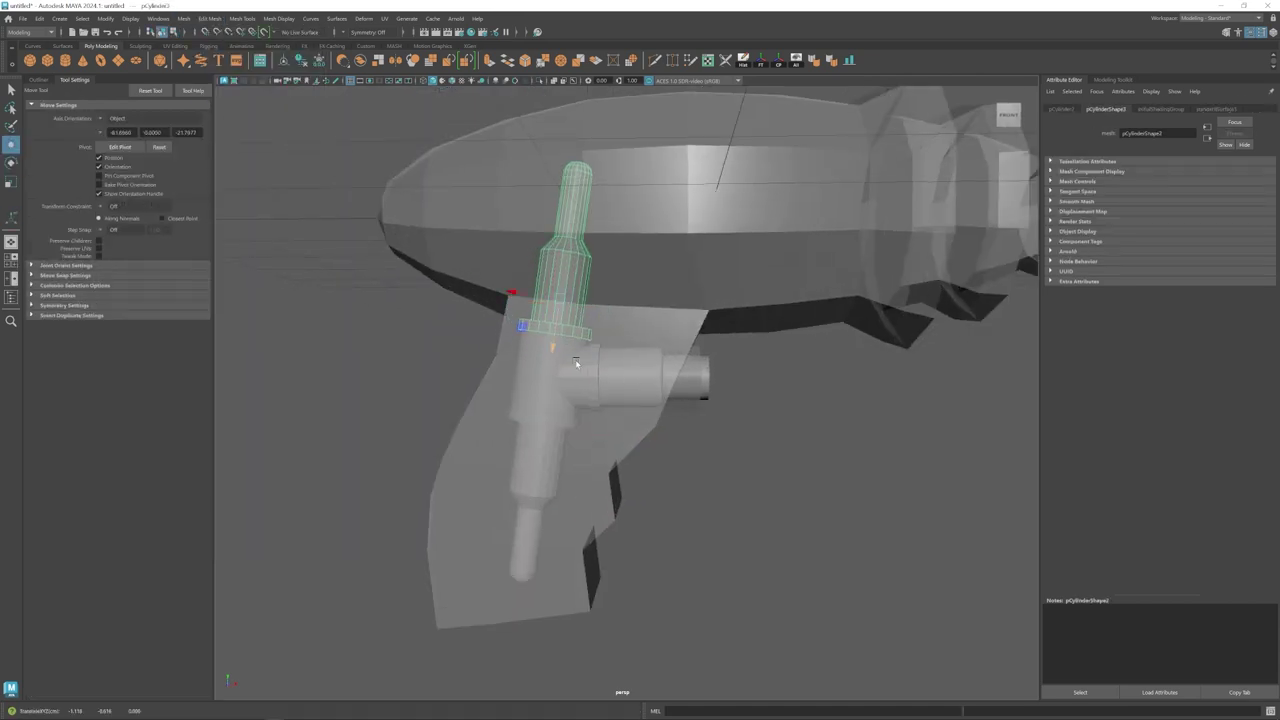
- Delete the narrow tapered end of the duplicated pipe, leaving a short straight tube inside the body
{"action": "left_click_drag", "start_coordinate": [577, 363], "coordinate": [570, 380], "text": "alt"}
{"action": "right_click_drag", "start_coordinate": [600, 300], "coordinate": [550, 300]}
{"action": "left_click_drag", "start_coordinate": [660, 209], "coordinate": [534, 326]}
{"action": "right_click_drag", "start_coordinate": [377, 160], "coordinate": [377, 195]}
{"action": "key", "text": "Delete"}
- Create a small cylinder, scale it down and place it as a forward outlet near the upright tube's upper end
{"action": "left_click", "coordinate": [65, 60]}
{"action": "key", "text": "r"}
{"action": "key", "text": "w"}
{"action": "left_click_drag", "start_coordinate": [566, 403], "coordinate": [580, 352]}
{"action": "key", "text": "e"}
{"action": "key", "text": "r"}
{"action": "left_click_drag", "start_coordinate": [437, 364], "coordinate": [430, 363]}
{"action": "key", "text": "w"}
{"action": "left_click_drag", "start_coordinate": [620, 420], "coordinate": [580, 410], "text": "alt"}
{"action": "left_click_drag", "start_coordinate": [560, 322], "coordinate": [560, 329]}
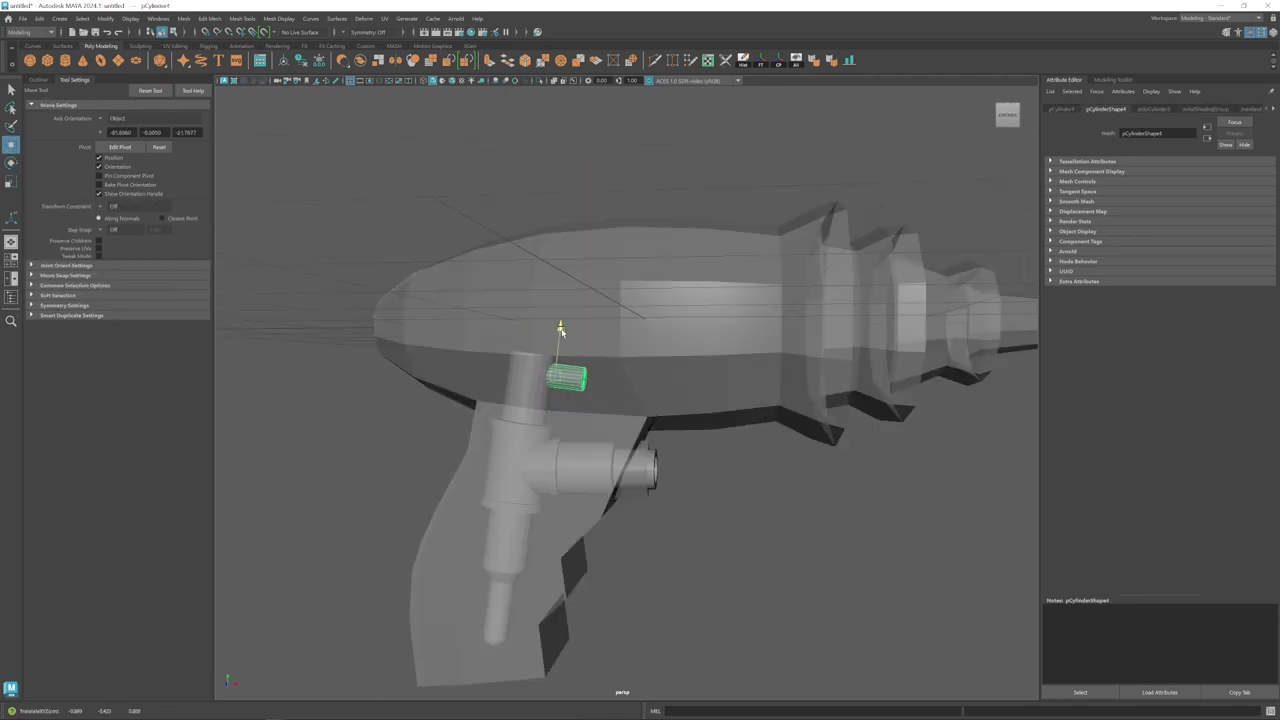
{"action": "scroll", "coordinate": [574, 423], "scroll_direction": "down", "scroll_amount": 4}
{"action": "scroll", "coordinate": [640, 450], "scroll_direction": "up", "scroll_amount": 4}
{"action": "left_click", "coordinate": [707, 487]}
- Create another cylinder, scale it down along the barrel direction and move it forward to the muzzle
{"action": "left_click_drag", "start_coordinate": [707, 487], "coordinate": [667, 480], "text": "alt"}
{"action": "middle_click_drag", "start_coordinate": [667, 480], "coordinate": [577, 486], "text": "alt"}
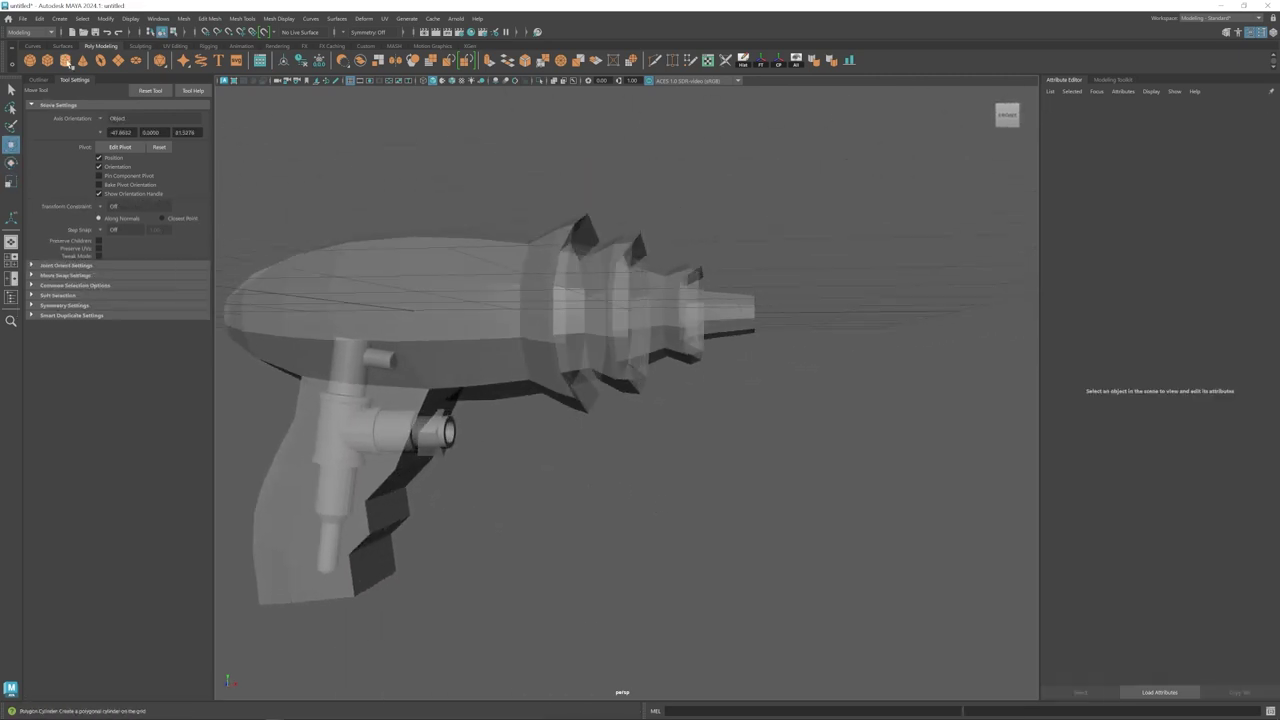
{"action": "left_click", "coordinate": [66, 61]}
{"action": "key", "text": "e"}
{"action": "key", "text": "r"}
{"action": "left_click_drag", "start_coordinate": [483, 289], "coordinate": [385, 318]}
{"action": "key", "text": "w"}
{"action": "left_click_drag", "start_coordinate": [497, 318], "coordinate": [798, 318]}
- Resize the muzzle cylinder and slide it into place inside the barrel tip
{"action": "key", "text": "r"}
{"action": "left_click_drag", "start_coordinate": [798, 340], "coordinate": [715, 314], "text": "alt"}
{"action": "key", "text": "w"}
{"action": "left_click_drag", "start_coordinate": [560, 355], "coordinate": [634, 366], "text": "alt"}
{"action": "key", "text": "r"}
{"action": "key", "text": "w"}
{"action": "left_click_drag", "start_coordinate": [786, 327], "coordinate": [778, 327]}
- Extrude the muzzle cylinder's front edges outward to form a wider flange ring at the nozzle opening
{"action": "right_click_drag", "start_coordinate": [730, 327], "coordinate": [690, 325]}
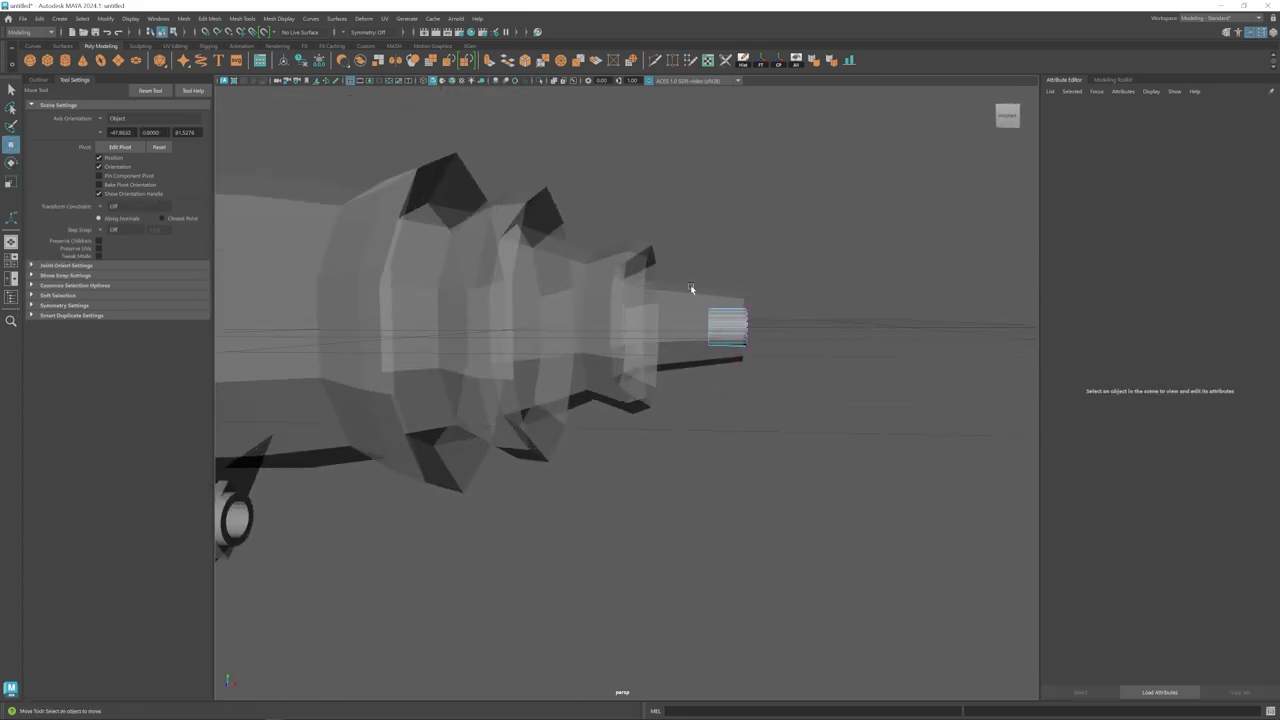
{"action": "left_click_drag", "start_coordinate": [690, 284], "coordinate": [724, 366]}
{"action": "left_click_drag", "start_coordinate": [758, 327], "coordinate": [785, 327]}
{"action": "key", "text": "ctrl+z"}
{"action": "key", "text": "ctrl+z"}
{"action": "key", "text": "ctrl+z"}
{"action": "key", "text": "ctrl+z"}
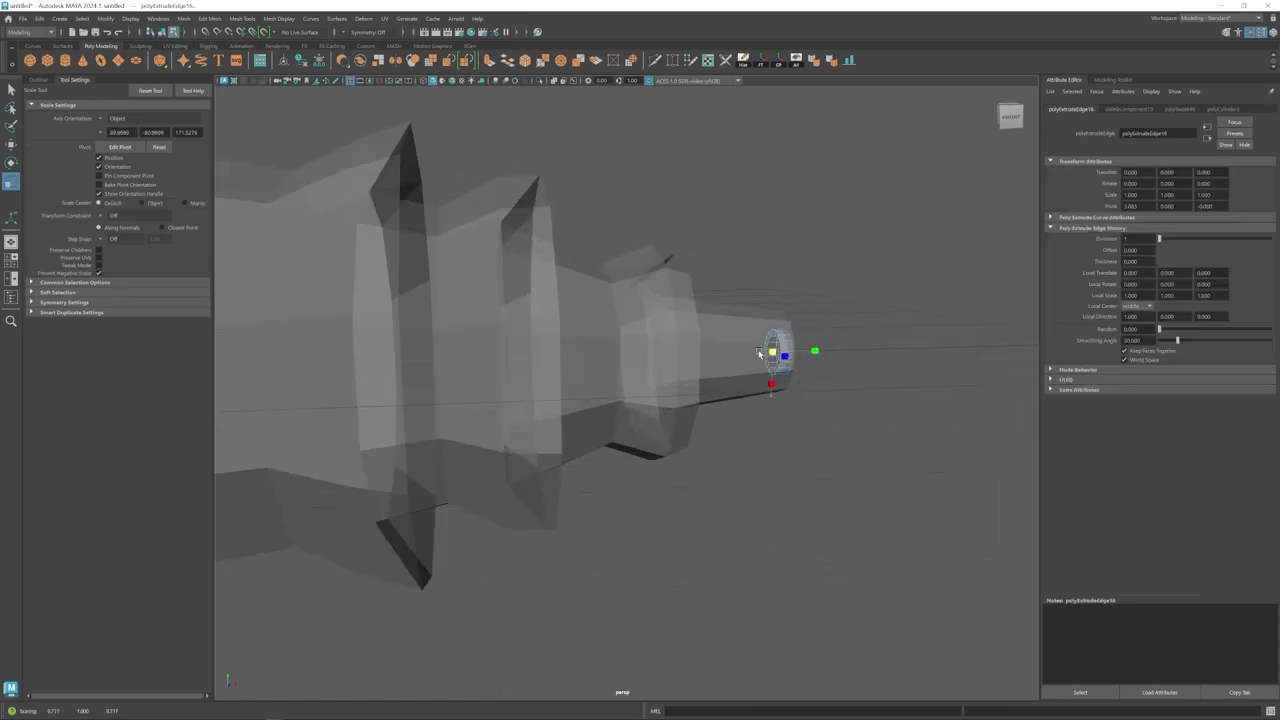
{"action": "key", "text": "ctrl+z"}
{"action": "key", "text": "ctrl+z"}
{"action": "key", "text": "ctrl+z"}
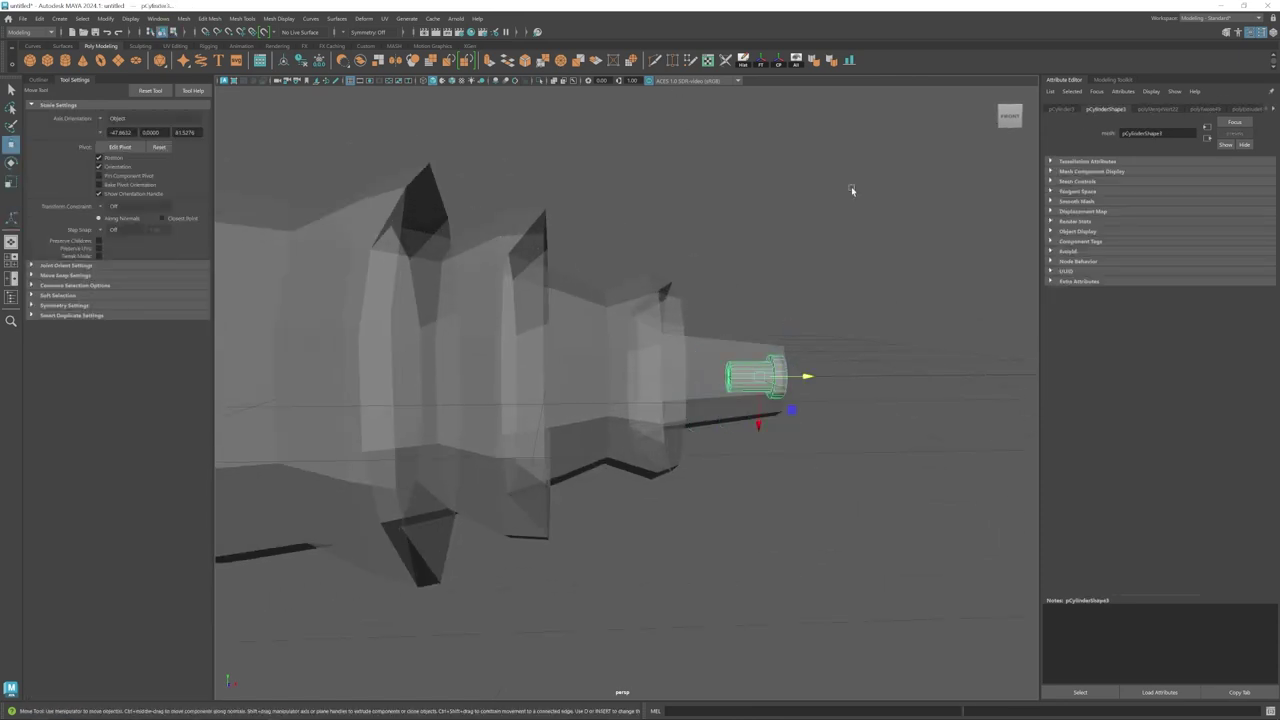
- Draw a smooth S-shaped curve on the grid in front of the gun
{"action": "left_click", "coordinate": [59, 18]}
{"action": "mouse_move", "coordinate": [150, 96]}
{"action": "left_click", "coordinate": [218, 107]}
{"action": "scroll", "coordinate": [406, 486], "scroll_direction": "down", "scroll_amount": 5}
{"action": "left_click_drag", "start_coordinate": [406, 486], "coordinate": [496, 516], "text": "alt"}
{"action": "left_click", "coordinate": [460, 467]}
{"action": "left_click", "coordinate": [527, 443]}
{"action": "key", "text": "Return"}
{"action": "key", "text": "w"}
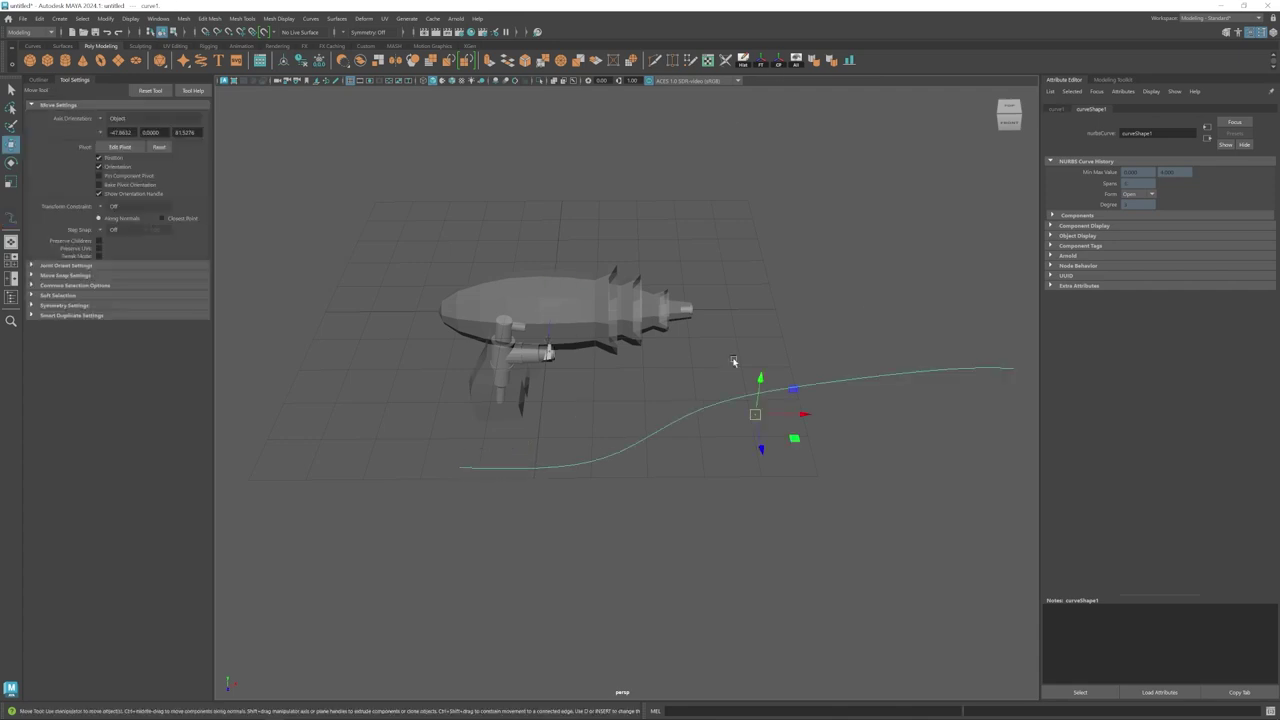
- Rotate, scale and move the curve so it runs through the body from the small outlet to the muzzle nozzle
{"action": "key", "text": "e"}
{"action": "left_click_drag", "start_coordinate": [734, 363], "coordinate": [805, 231], "text": "alt"}
{"action": "key", "text": "r"}
{"action": "left_click_drag", "start_coordinate": [816, 274], "coordinate": [720, 297], "text": "alt"}
{"action": "left_click", "coordinate": [560, 318]}
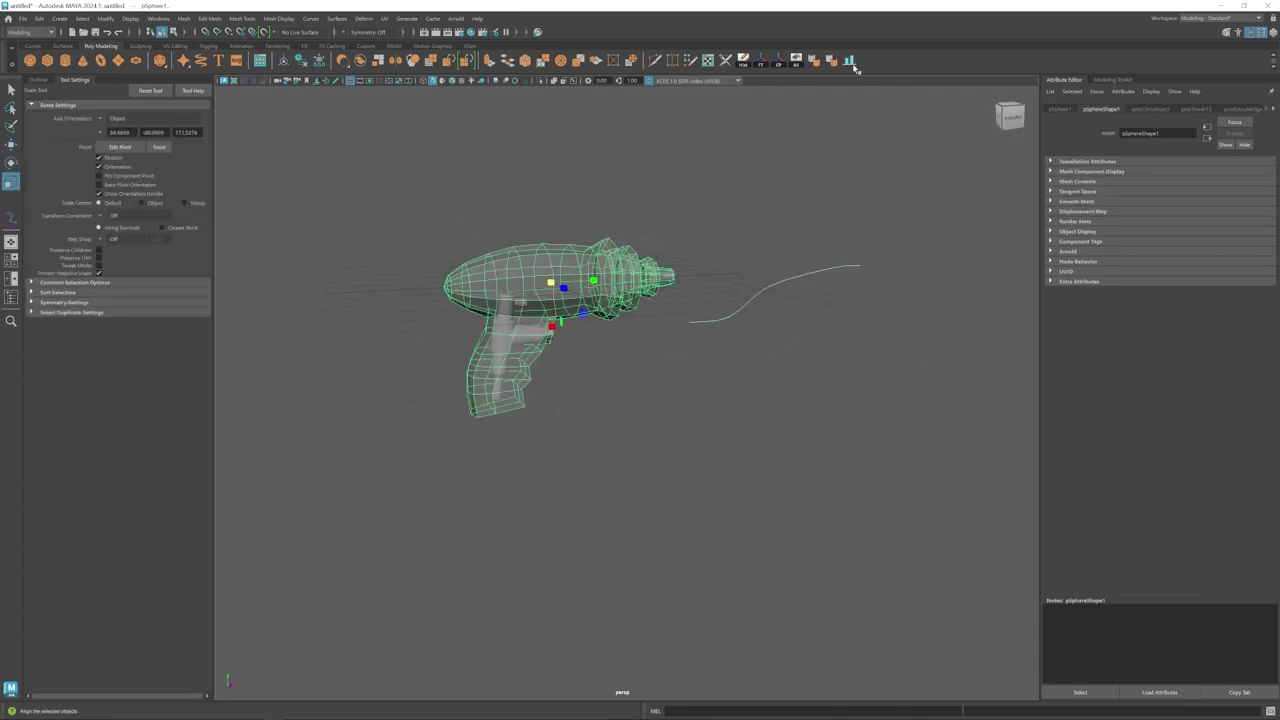
{"action": "left_click", "coordinate": [777, 291]}
{"action": "scroll", "coordinate": [611, 371], "scroll_direction": "up", "scroll_amount": 5}
{"action": "key", "text": "w"}
{"action": "left_click_drag", "start_coordinate": [628, 465], "coordinate": [646, 393]}
{"action": "left_click_drag", "start_coordinate": [763, 363], "coordinate": [714, 323], "text": "alt"}
{"action": "key", "text": "e"}
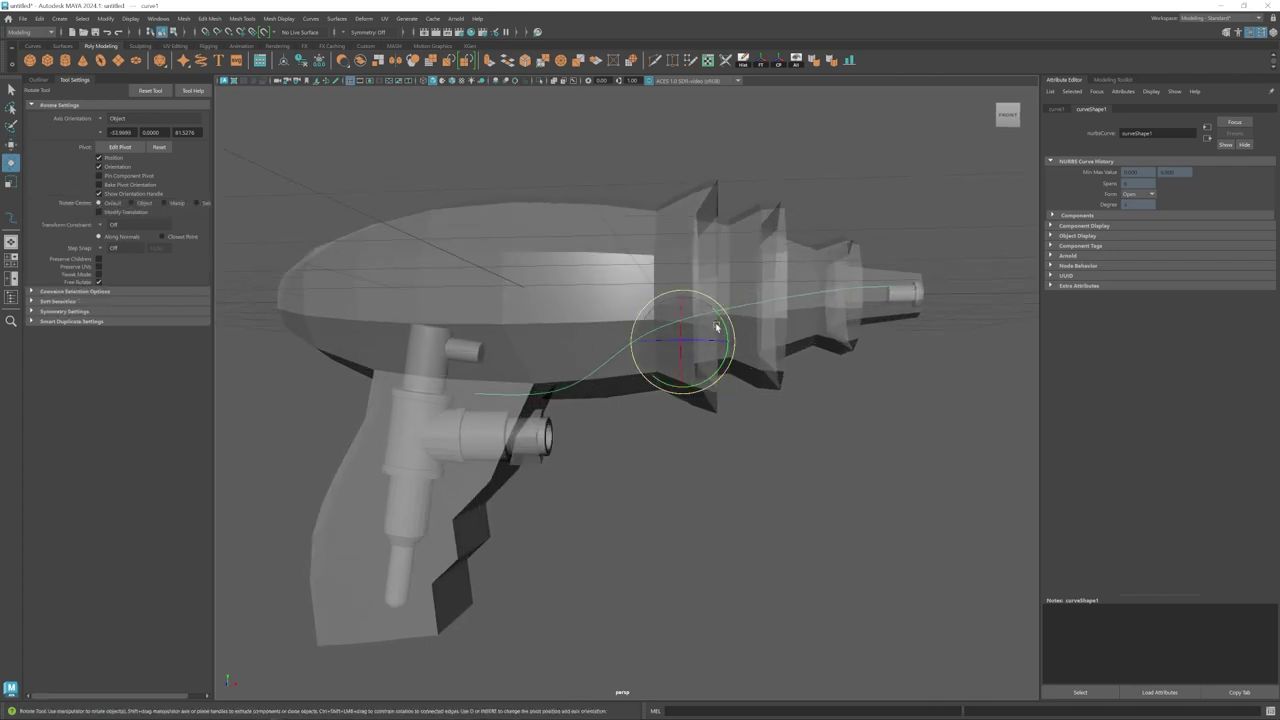
- Move the curve's control vertices so it starts at the small outlet and bends smoothly up to the nozzle
{"action": "right_click_drag", "start_coordinate": [600, 360], "coordinate": [520, 362]}
{"action": "key", "text": "w"}
{"action": "left_click_drag", "start_coordinate": [443, 451], "coordinate": [590, 340]}
{"action": "left_click_drag", "start_coordinate": [526, 432], "coordinate": [610, 358]}
{"action": "scroll", "coordinate": [610, 358], "scroll_direction": "down", "scroll_amount": 4}
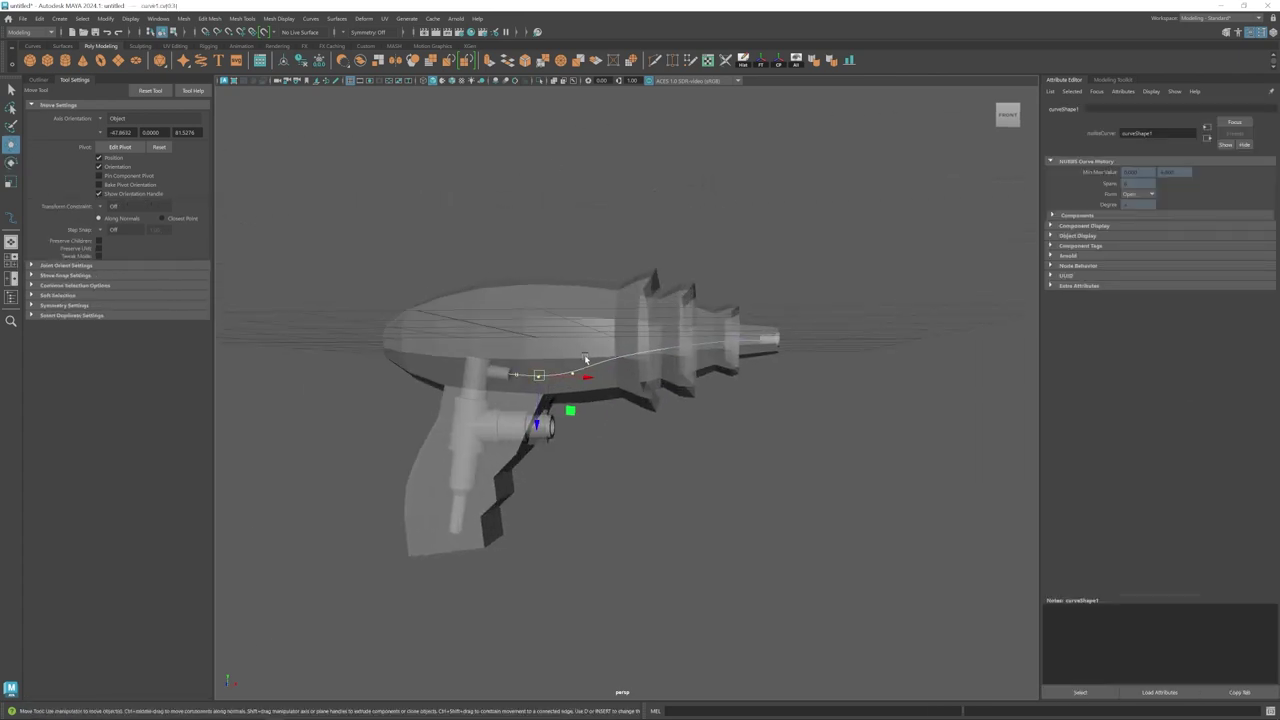
{"action": "scroll", "coordinate": [668, 335], "scroll_direction": "up", "scroll_amount": 4}
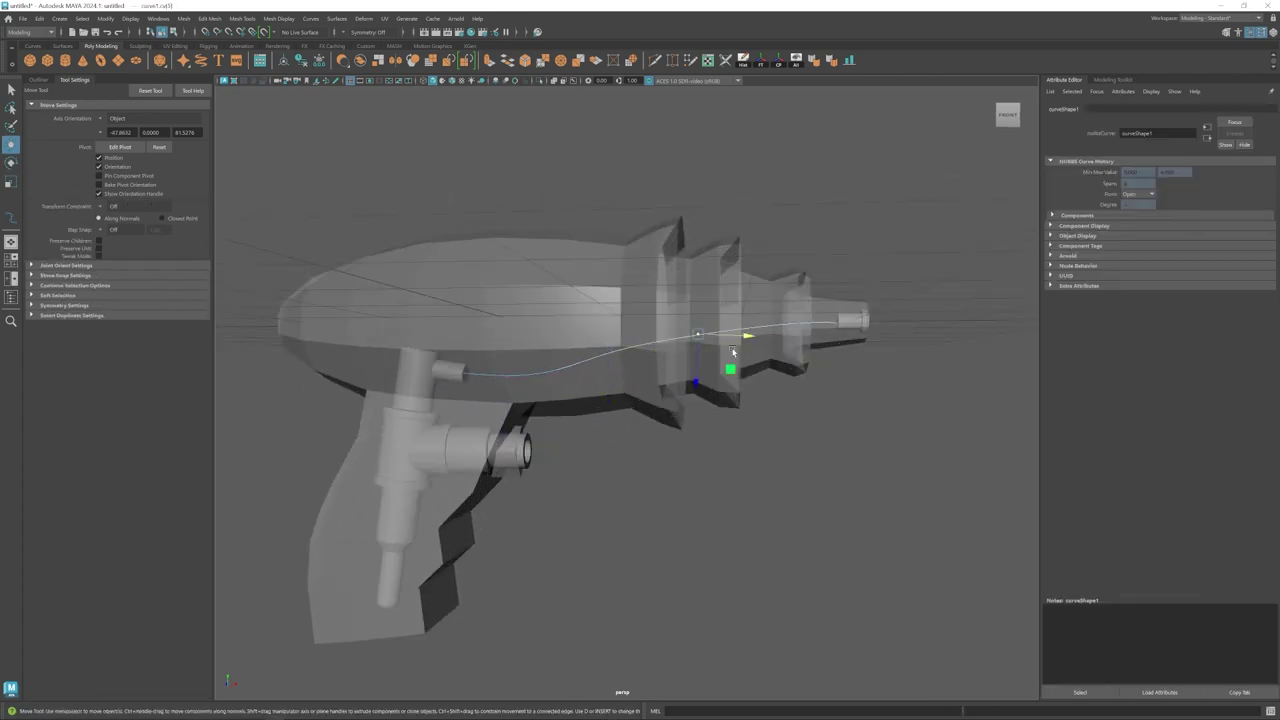
- Create a sweep mesh along the curve with a circular profile, profile scale 0.045 and increased precision
{"action": "left_click_drag", "start_coordinate": [863, 338], "coordinate": [577, 376], "text": "alt"}
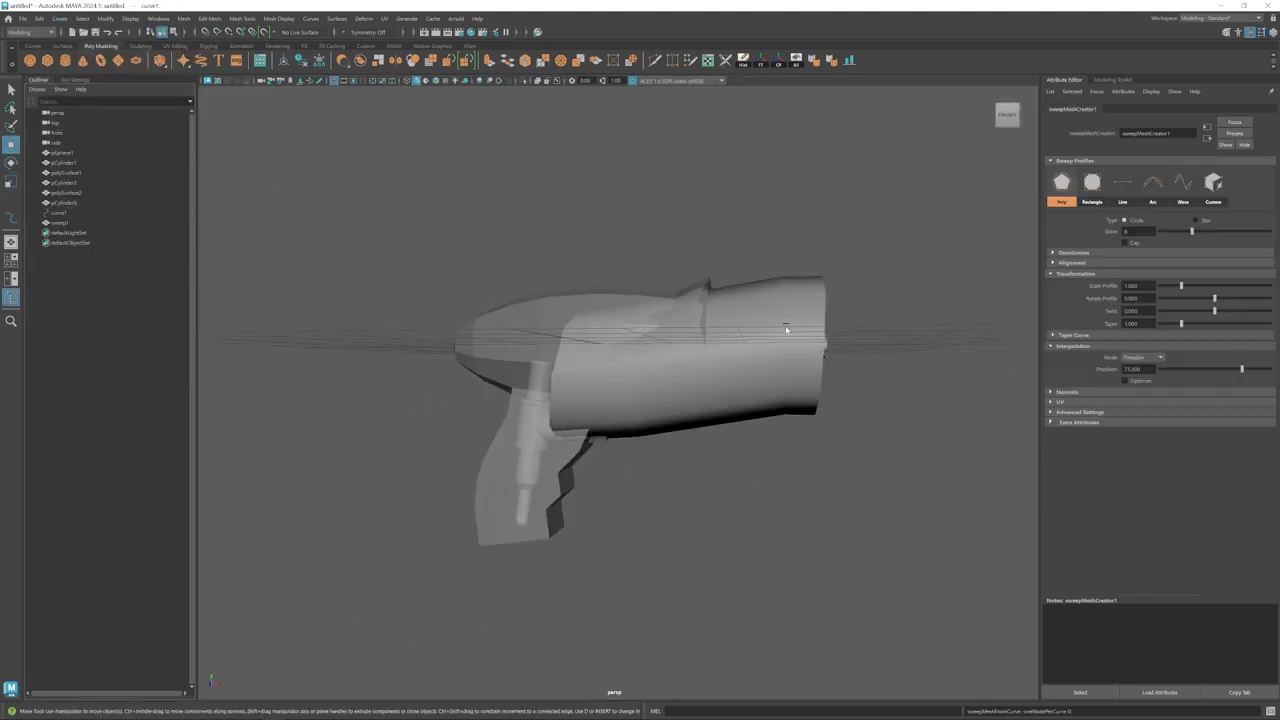
{"action": "left_click", "coordinate": [1165, 288]}
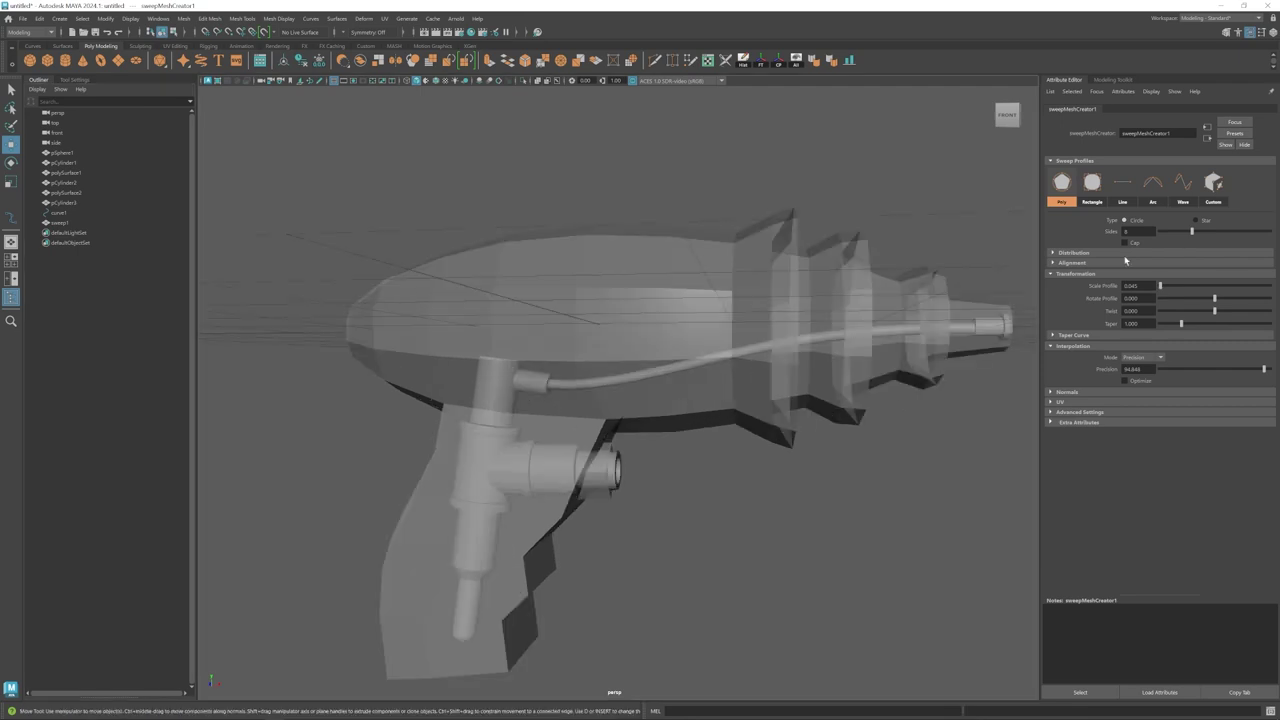
{"action": "right_click_drag", "start_coordinate": [735, 469], "coordinate": [836, 430], "text": "alt"}
{"action": "left_click", "coordinate": [680, 365]}
{"action": "right_click_drag", "start_coordinate": [658, 249], "coordinate": [540, 265], "text": "alt"}
{"action": "middle_click_drag", "start_coordinate": [949, 375], "coordinate": [640, 417], "text": "alt"}
{"action": "right_click_drag", "start_coordinate": [640, 417], "coordinate": [760, 410], "text": "alt"}
{"action": "left_click", "coordinate": [897, 277]}
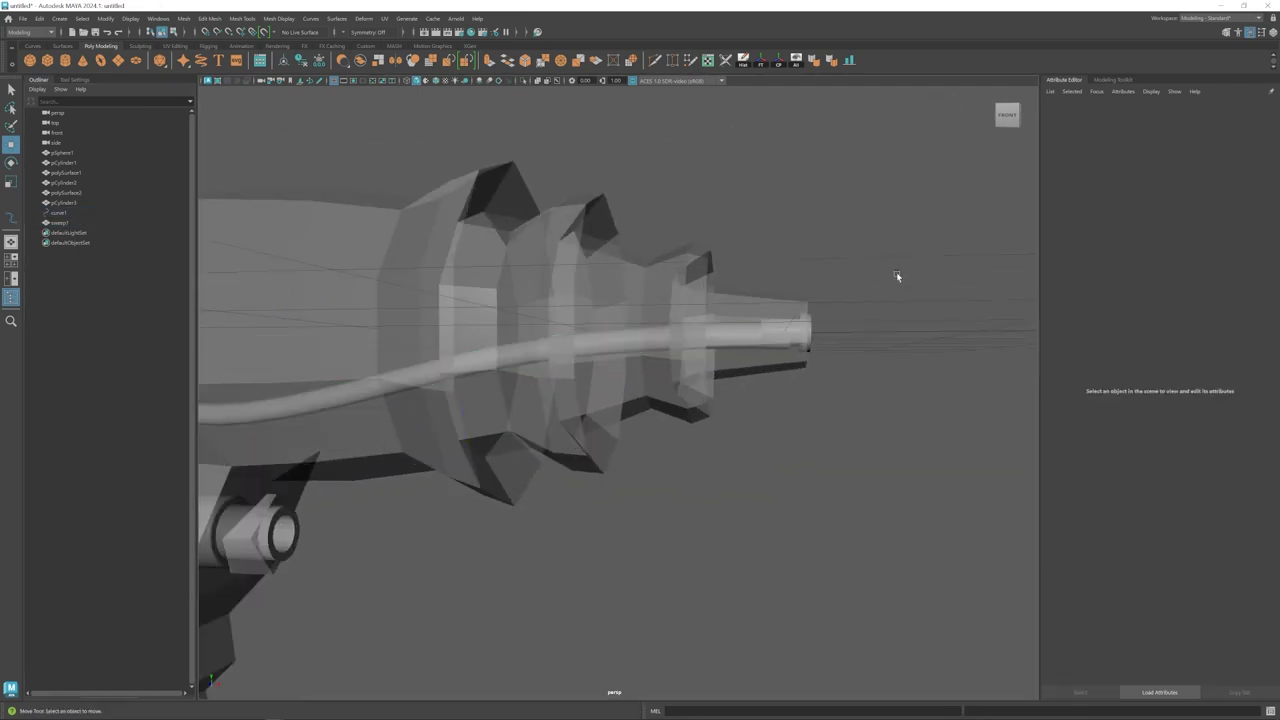
- Adjust the curve's end control vertices so the hose lines up with the nozzle and the outlet
{"action": "left_click_drag", "start_coordinate": [897, 277], "coordinate": [690, 400]}
{"action": "left_click_drag", "start_coordinate": [752, 382], "coordinate": [751, 376]}
{"action": "left_click_drag", "start_coordinate": [634, 386], "coordinate": [634, 391]}
{"action": "right_click_drag", "start_coordinate": [640, 430], "coordinate": [560, 430], "text": "alt"}
{"action": "middle_click_drag", "start_coordinate": [560, 430], "coordinate": [700, 390], "text": "alt"}
{"action": "left_click", "coordinate": [640, 520]}
- Refine the curve's forward control vertices in wireframe display, then return to shaded display and object mode
{"action": "left_click", "coordinate": [407, 81]}
{"action": "right_click_drag", "start_coordinate": [610, 300], "coordinate": [580, 300], "text": "alt"}
{"action": "left_click_drag", "start_coordinate": [584, 265], "coordinate": [735, 360]}
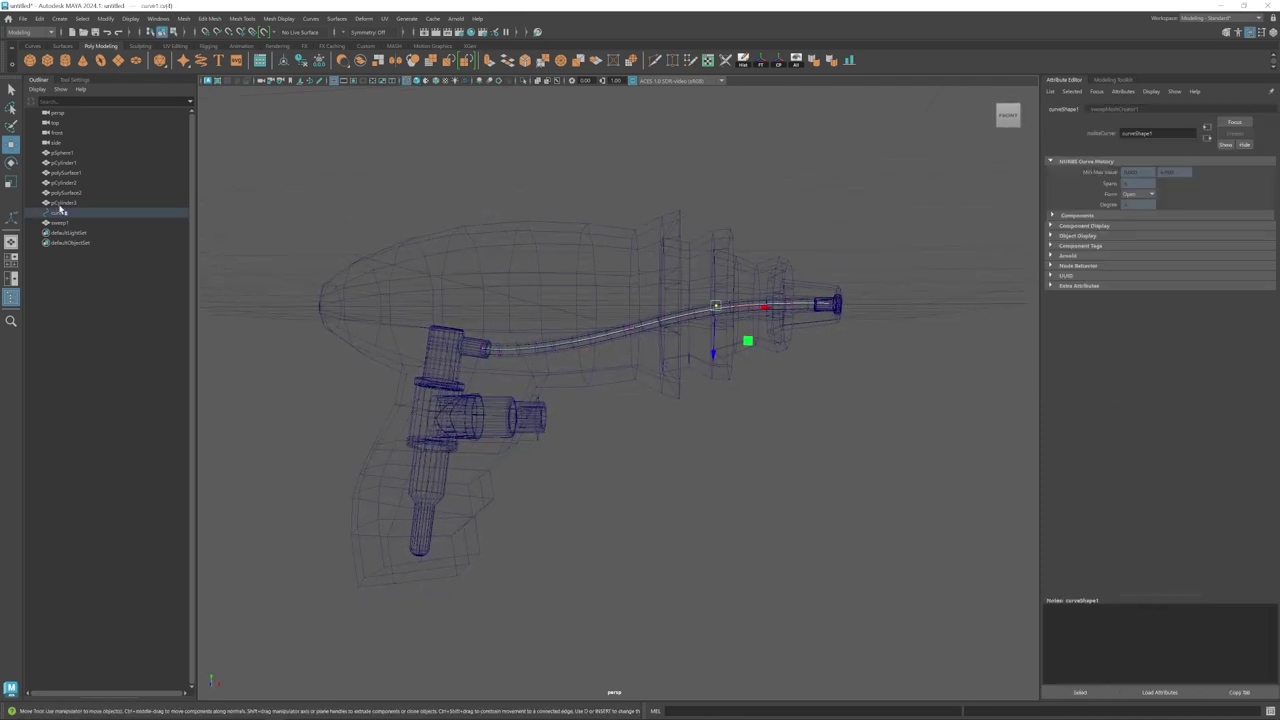
{"action": "key", "text": "5"}
{"action": "right_click_drag", "start_coordinate": [680, 420], "coordinate": [590, 420], "text": "alt"}
{"action": "right_click_drag", "start_coordinate": [566, 352], "coordinate": [826, 240]}
{"action": "left_click", "coordinate": [826, 240]}
- Create a cylinder, scale and rotate it, and extend it from the horizontal pump tube's open end as a plunger
{"action": "right_click_drag", "start_coordinate": [740, 390], "coordinate": [600, 415], "text": "alt"}
{"action": "left_click_drag", "start_coordinate": [592, 420], "coordinate": [568, 420], "text": "alt"}
{"action": "right_click_drag", "start_coordinate": [565, 423], "coordinate": [705, 463], "text": "alt"}
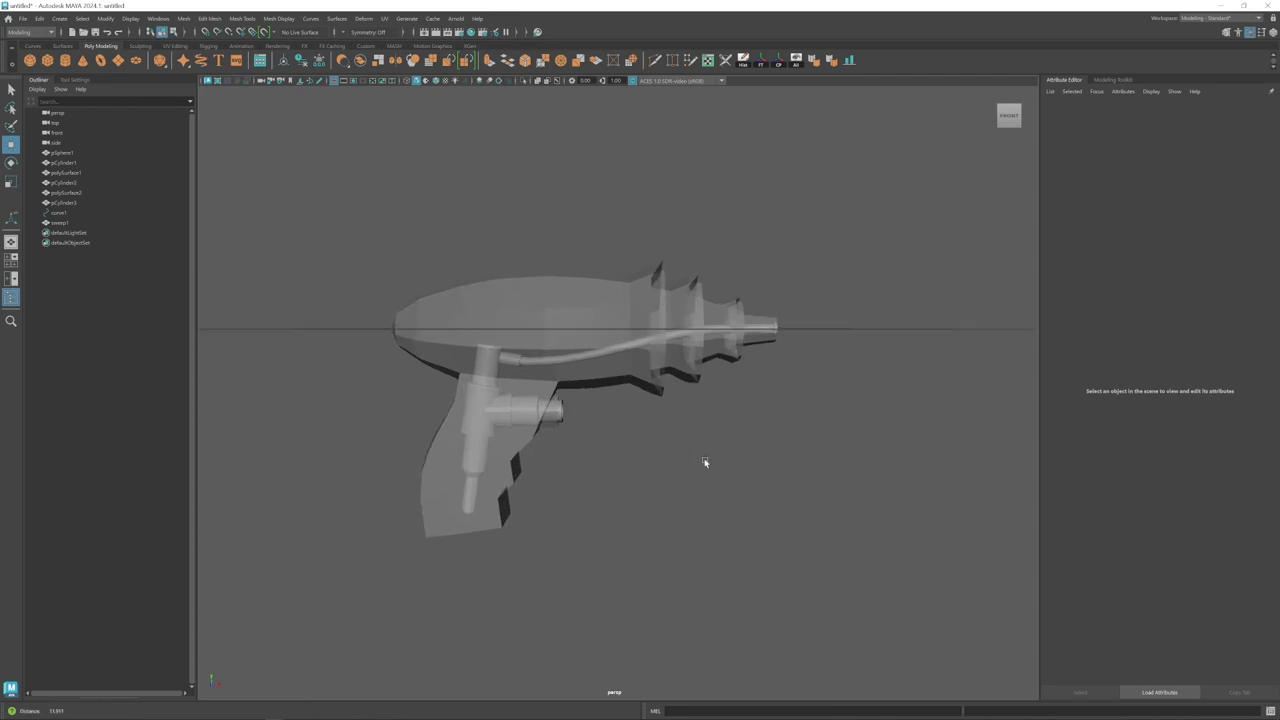
{"action": "left_click_drag", "start_coordinate": [705, 463], "coordinate": [637, 438], "text": "alt"}
{"action": "right_click_drag", "start_coordinate": [637, 438], "coordinate": [646, 480], "text": "alt"}
{"action": "middle_click_drag", "start_coordinate": [646, 480], "coordinate": [617, 472], "text": "alt"}
{"action": "left_click", "coordinate": [66, 61]}
{"action": "left_click_drag", "start_coordinate": [561, 240], "coordinate": [440, 402]}
{"action": "key", "text": "e"}
{"action": "key", "text": "t"}
{"action": "right_click_drag", "start_coordinate": [620, 405], "coordinate": [700, 420], "text": "alt"}
{"action": "left_click_drag", "start_coordinate": [554, 362], "coordinate": [636, 363]}
- Extrude the plunger's front end outward and forward to form a wide disc-shaped trigger head
{"action": "double_click", "coordinate": [600, 366]}
{"action": "key", "text": "ctrl+e"}
{"action": "key", "text": "r"}
{"action": "left_click_drag", "start_coordinate": [636, 363], "coordinate": [646, 368], "text": "alt"}
{"action": "key", "text": "ctrl+e"}
{"action": "key", "text": "w"}
{"action": "left_click_drag", "start_coordinate": [634, 363], "coordinate": [600, 400]}
- Bevel the trigger head's front edge with additional segments to round it
{"action": "left_click", "coordinate": [547, 63]}
{"action": "double_click", "coordinate": [603, 360]}
{"action": "left_click", "coordinate": [209, 18]}
{"action": "left_click", "coordinate": [217, 50]}
{"action": "left_click_drag", "start_coordinate": [1169, 206], "coordinate": [1180, 206]}
{"action": "left_click_drag", "start_coordinate": [620, 380], "coordinate": [580, 360], "text": "alt"}
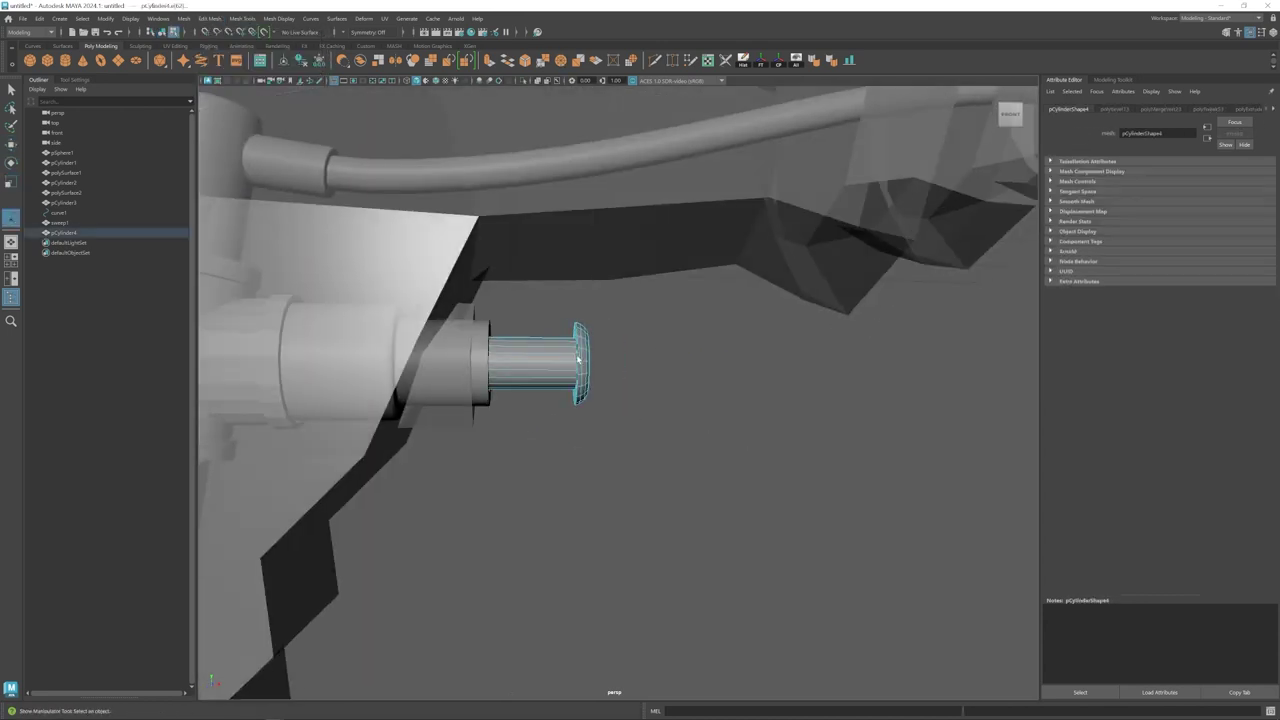
{"action": "right_click_drag", "start_coordinate": [580, 360], "coordinate": [650, 370], "text": "alt"}
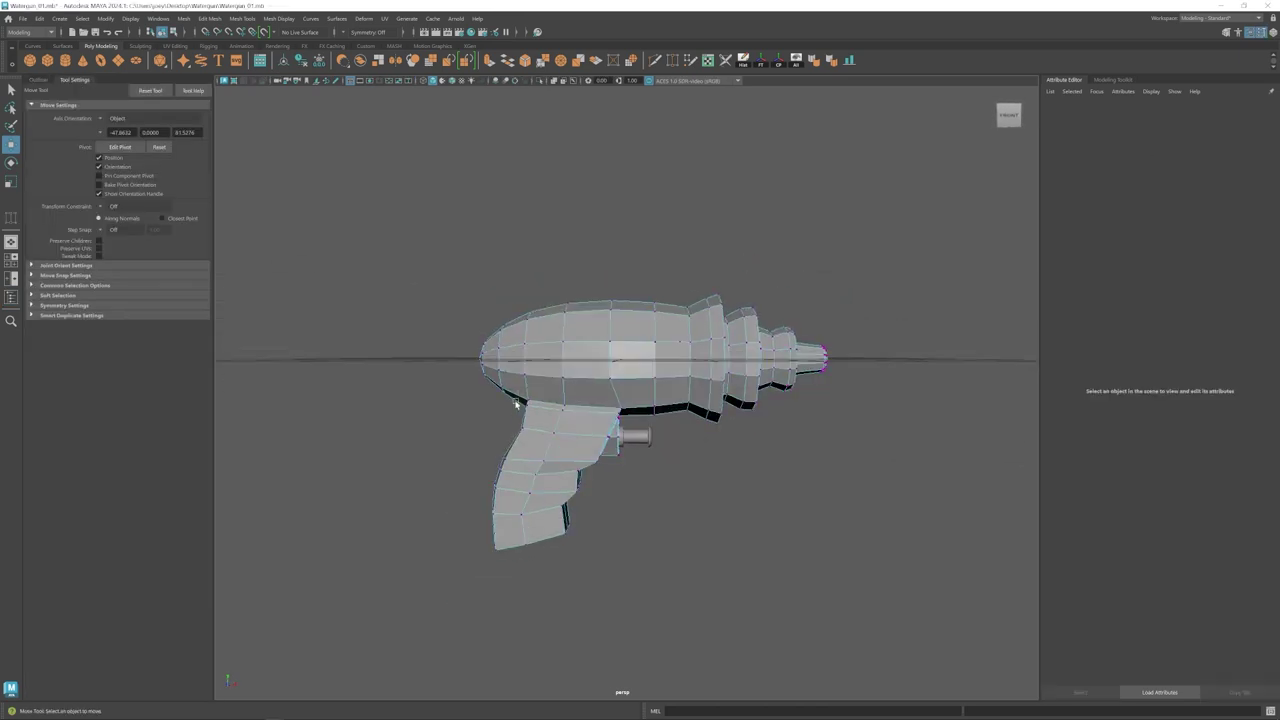
- Select the vertices along the grip's rear edge and display the gun shell with smooth mesh preview
{"action": "left_click", "coordinate": [560, 372]}
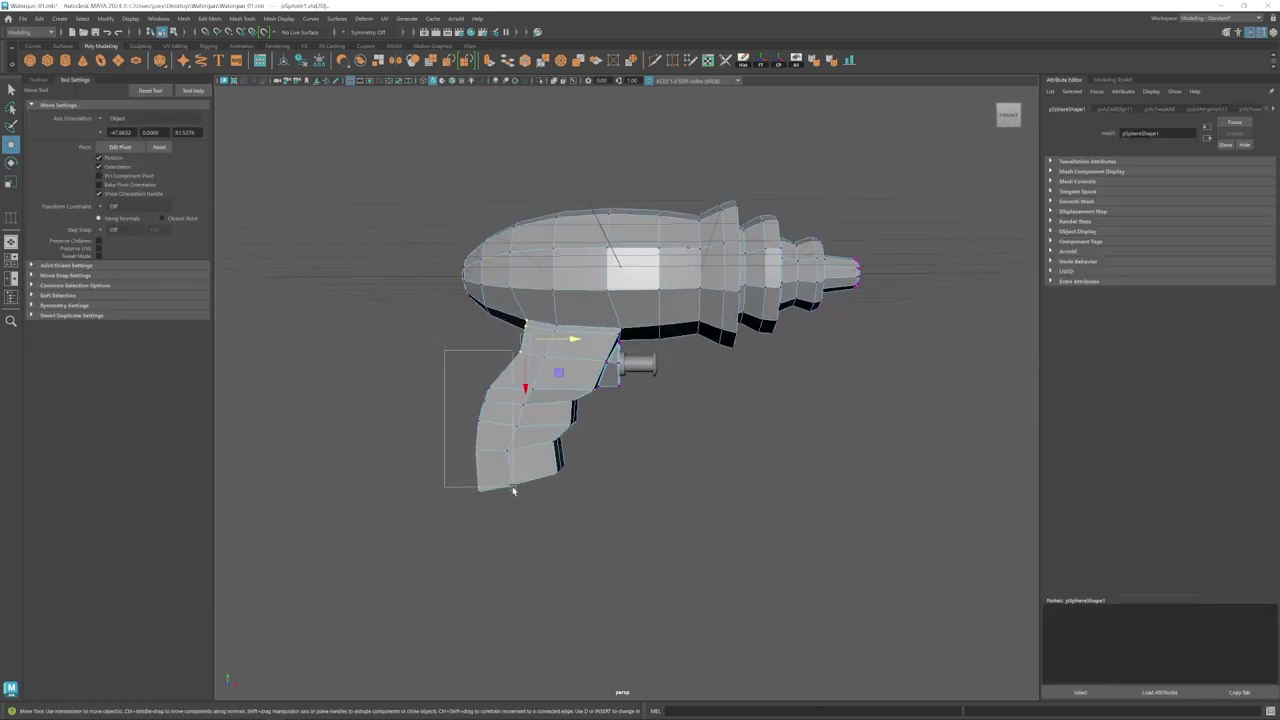
{"action": "key", "text": "3"}
{"action": "left_click_drag", "start_coordinate": [543, 443], "coordinate": [585, 432], "text": "alt"}
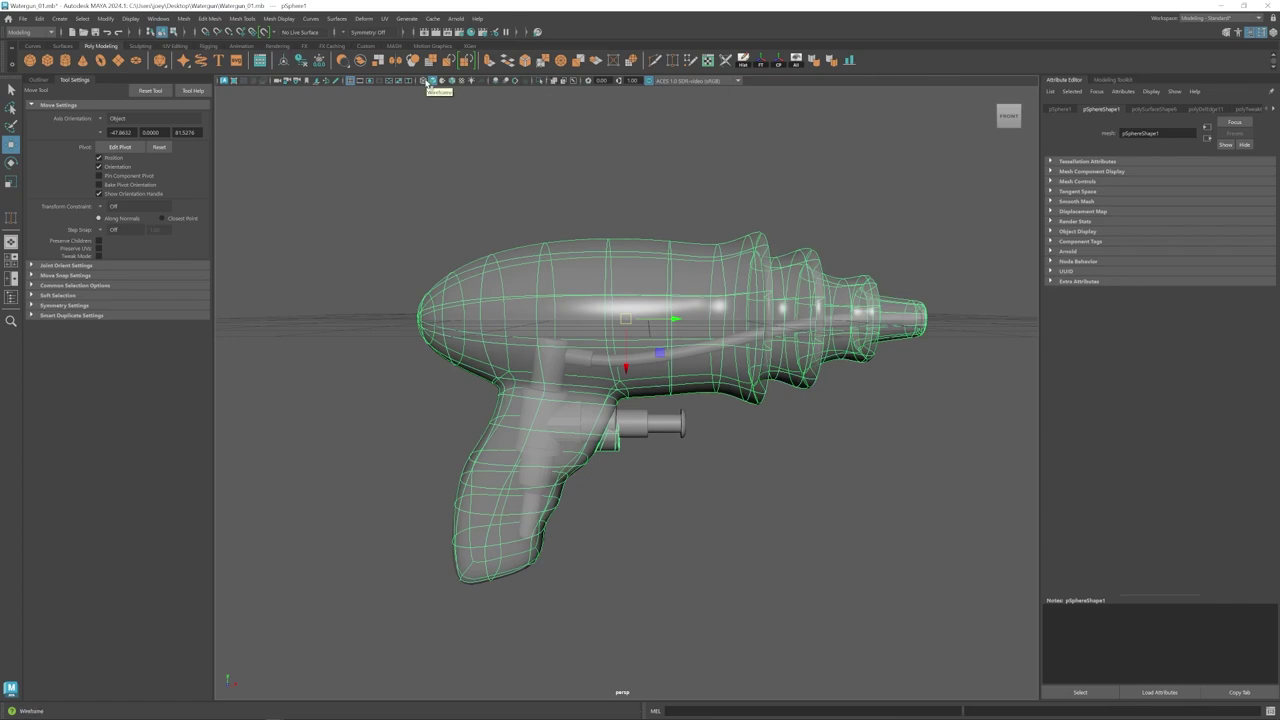
{"action": "left_click_drag", "start_coordinate": [540, 225], "coordinate": [873, 212], "text": "alt"}
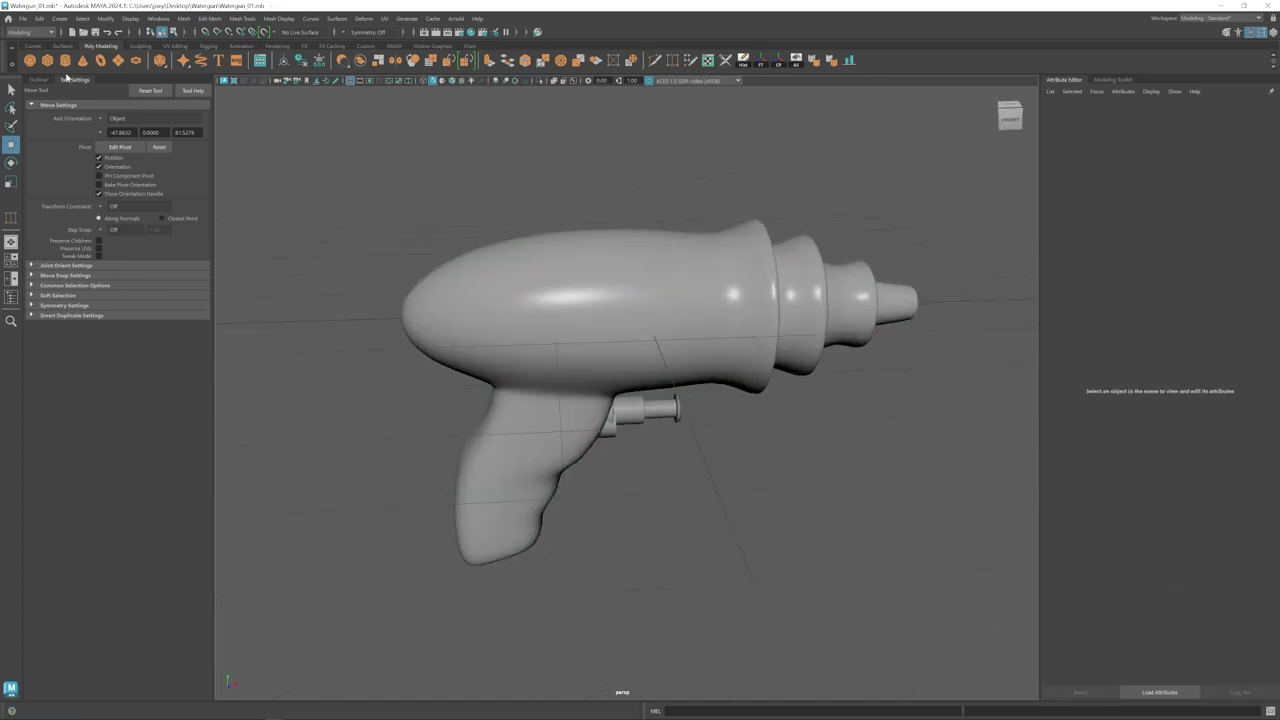
- Create a cylinder with 6 axis subdivisions, scale it down and raise it onto the body's upper surface
{"action": "left_click", "coordinate": [65, 60]}
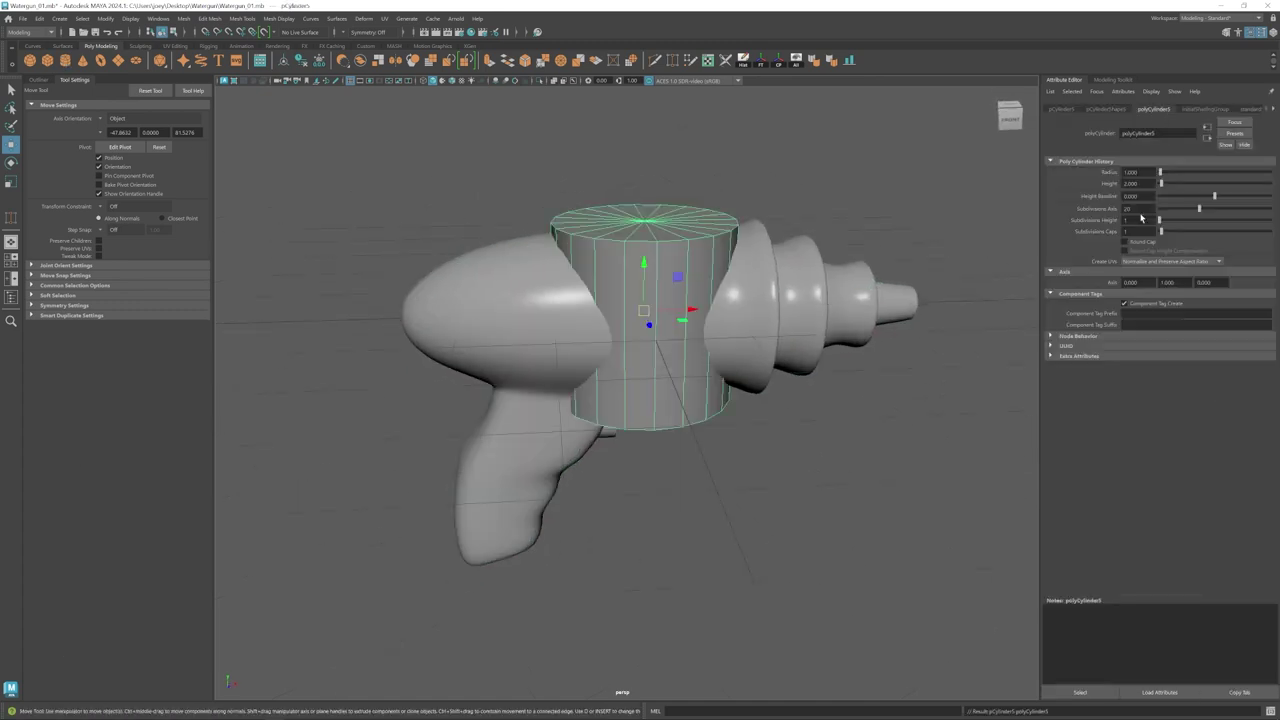
{"action": "type", "text": "6"}
{"action": "key", "text": "Return"}
{"action": "key", "text": "r"}
{"action": "left_click_drag", "start_coordinate": [644, 310], "coordinate": [571, 317]}
{"action": "key", "text": "w"}
{"action": "left_click_drag", "start_coordinate": [646, 264], "coordinate": [652, 178]}
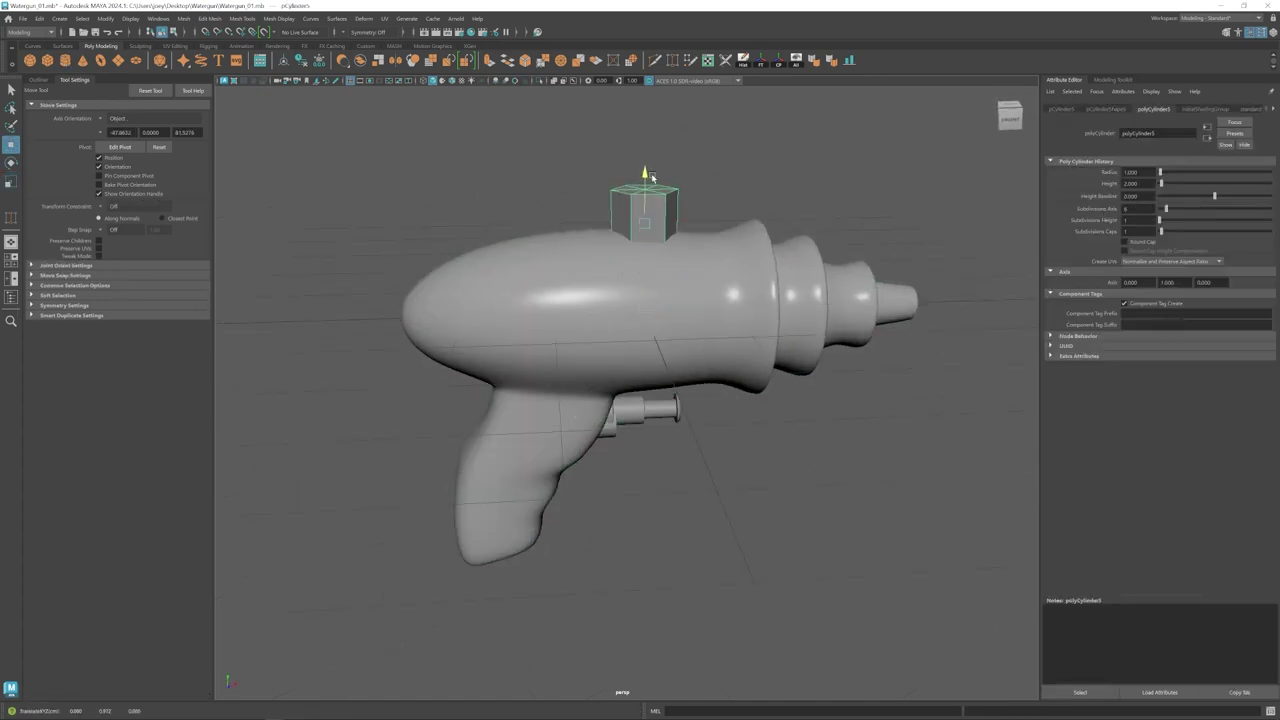
- Shrink the hexagonal plug further, tilt it to the body's slope and set it on the rear upper surface
{"action": "key", "text": "r"}
{"action": "left_click_drag", "start_coordinate": [534, 225], "coordinate": [512, 228]}
{"action": "left_click_drag", "start_coordinate": [592, 258], "coordinate": [586, 174], "text": "alt"}
{"action": "key", "text": "e"}
{"action": "key", "text": "w"}
{"action": "right_click_drag", "start_coordinate": [557, 240], "coordinate": [760, 383], "text": "alt"}
{"action": "left_click_drag", "start_coordinate": [560, 252], "coordinate": [588, 296], "text": "alt"}
{"action": "left_click", "coordinate": [584, 280]}
{"action": "key", "text": "ctrl+z"}
{"action": "left_click_drag", "start_coordinate": [565, 199], "coordinate": [547, 203]}
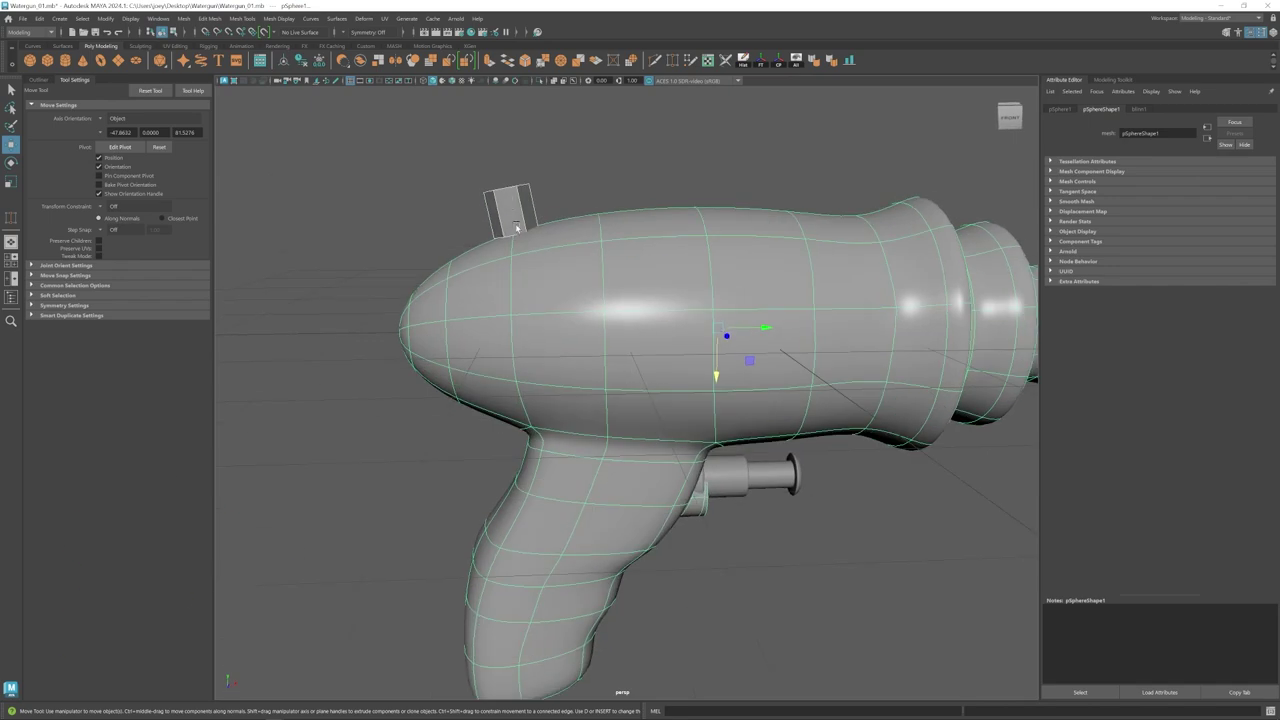
- Turn off smooth preview, trace a zigzag outline on the body's side with Multi-Cut, and undo its last points
{"action": "key", "text": "1"}
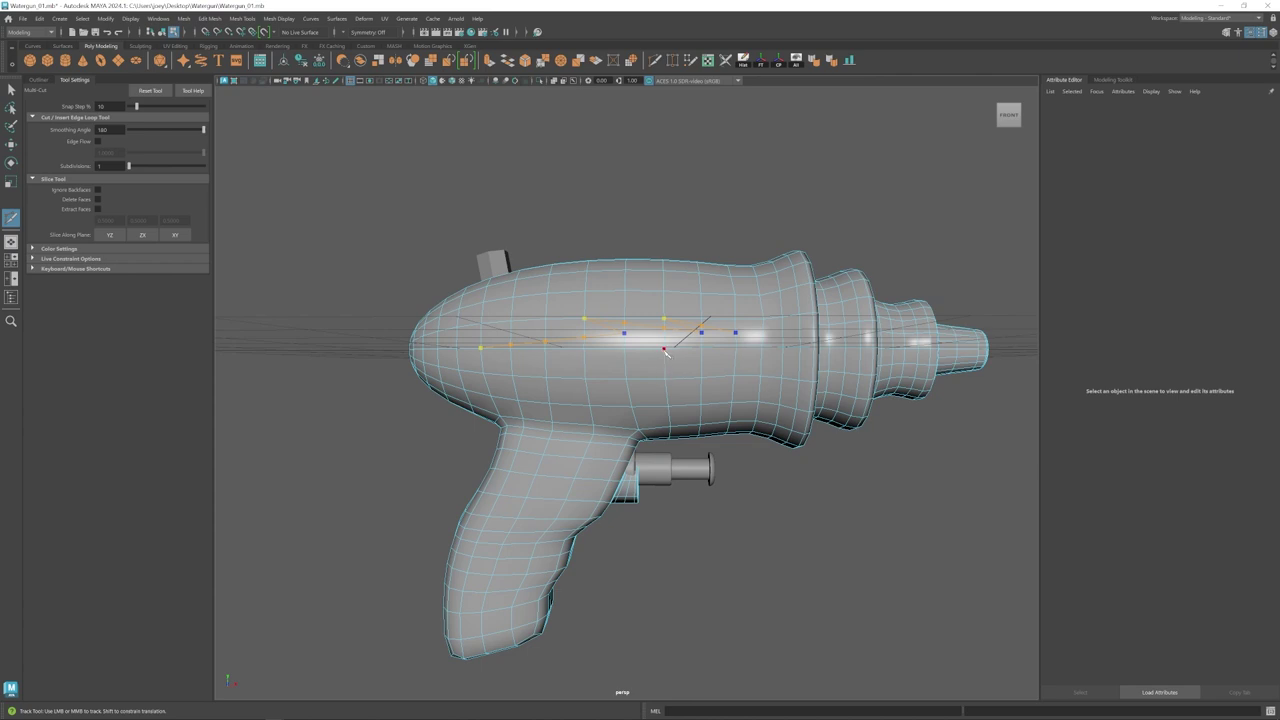
{"action": "right_click_drag", "start_coordinate": [665, 350], "coordinate": [708, 366], "text": "alt"}
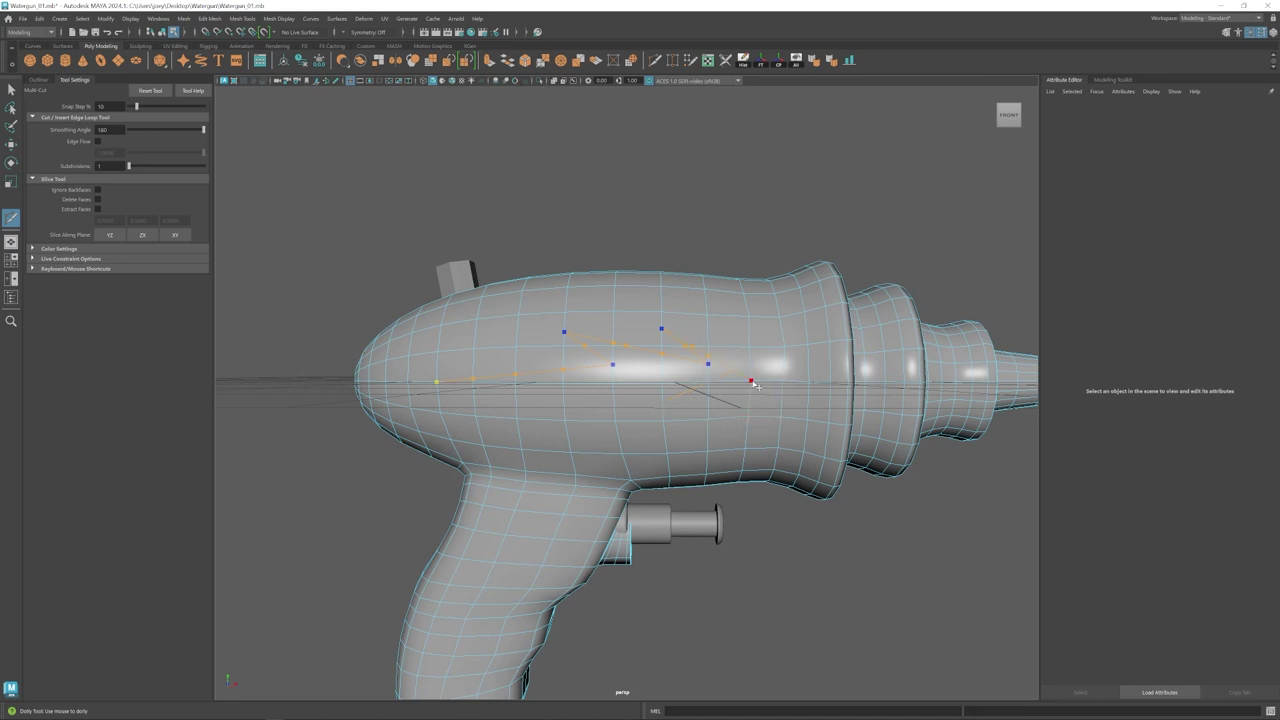
{"action": "right_click_drag", "start_coordinate": [665, 321], "coordinate": [618, 340], "text": "alt"}
{"action": "left_click_drag", "start_coordinate": [650, 370], "coordinate": [660, 388], "text": "alt"}
{"action": "key", "text": "ctrl+z"}
{"action": "key", "text": "ctrl+z"}
{"action": "middle_click_drag", "start_coordinate": [640, 378], "coordinate": [633, 397], "text": "alt"}
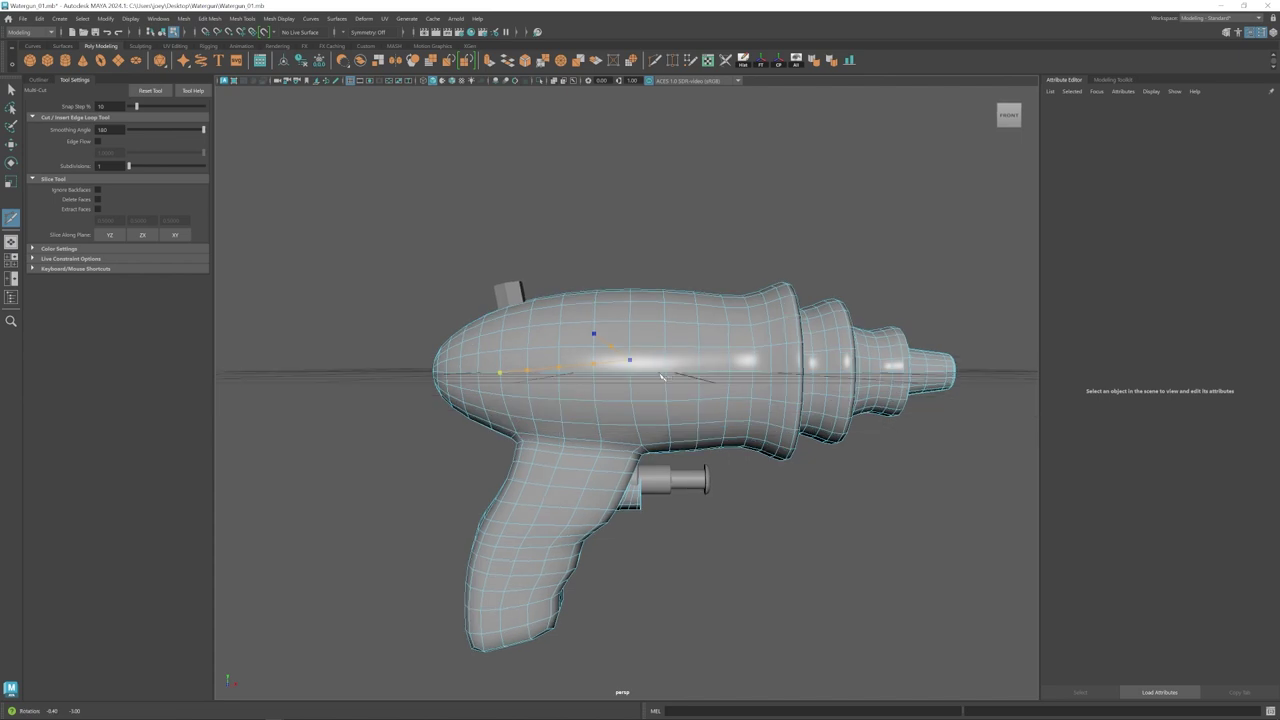
- Retrace the last points of the arrow-shaped outline on the body's side with Multi-Cut and close it at its starting point
{"action": "left_click_drag", "start_coordinate": [681, 362], "coordinate": [668, 353], "text": "alt"}
{"action": "scroll", "coordinate": [703, 338], "scroll_direction": "up", "scroll_amount": 2}
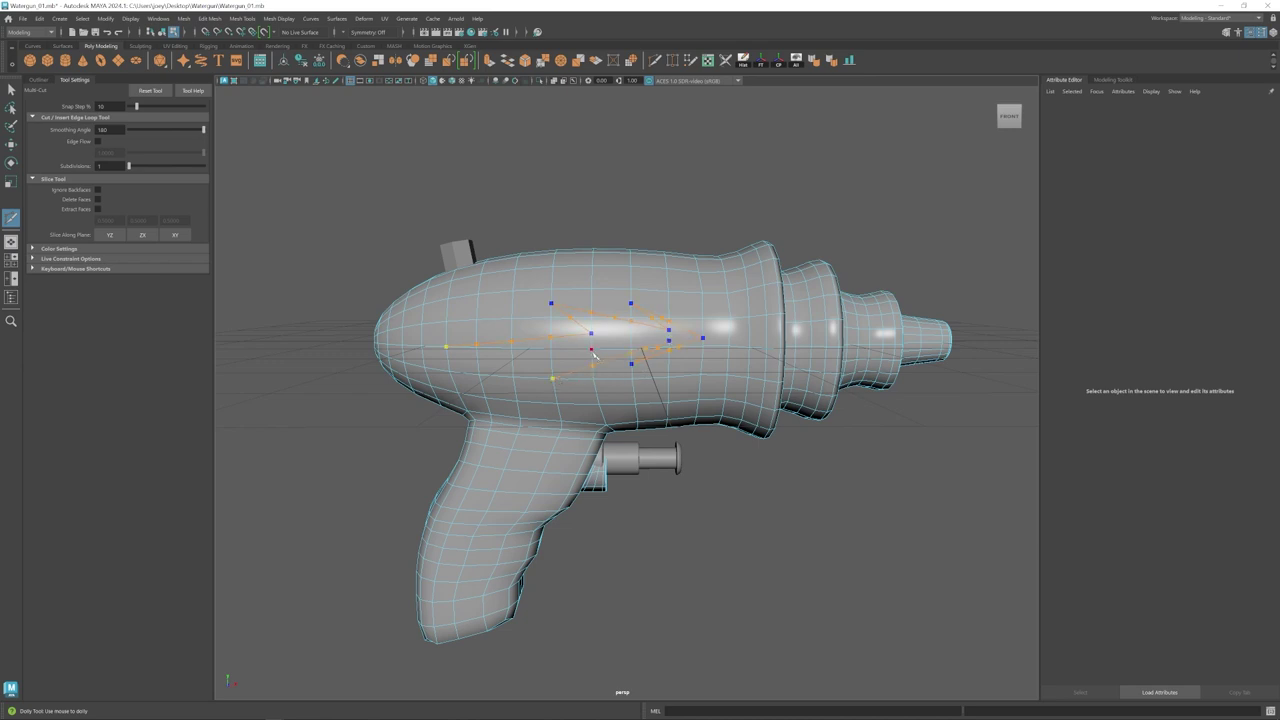
{"action": "left_click_drag", "start_coordinate": [592, 353], "coordinate": [593, 346], "text": "alt"}
{"action": "middle_click_drag", "start_coordinate": [593, 377], "coordinate": [597, 323], "text": "alt"}
{"action": "scroll", "coordinate": [706, 312], "scroll_direction": "up", "scroll_amount": 1}
{"action": "key", "text": "ctrl+z"}
{"action": "key", "text": "ctrl+z"}
{"action": "key", "text": "ctrl+z"}
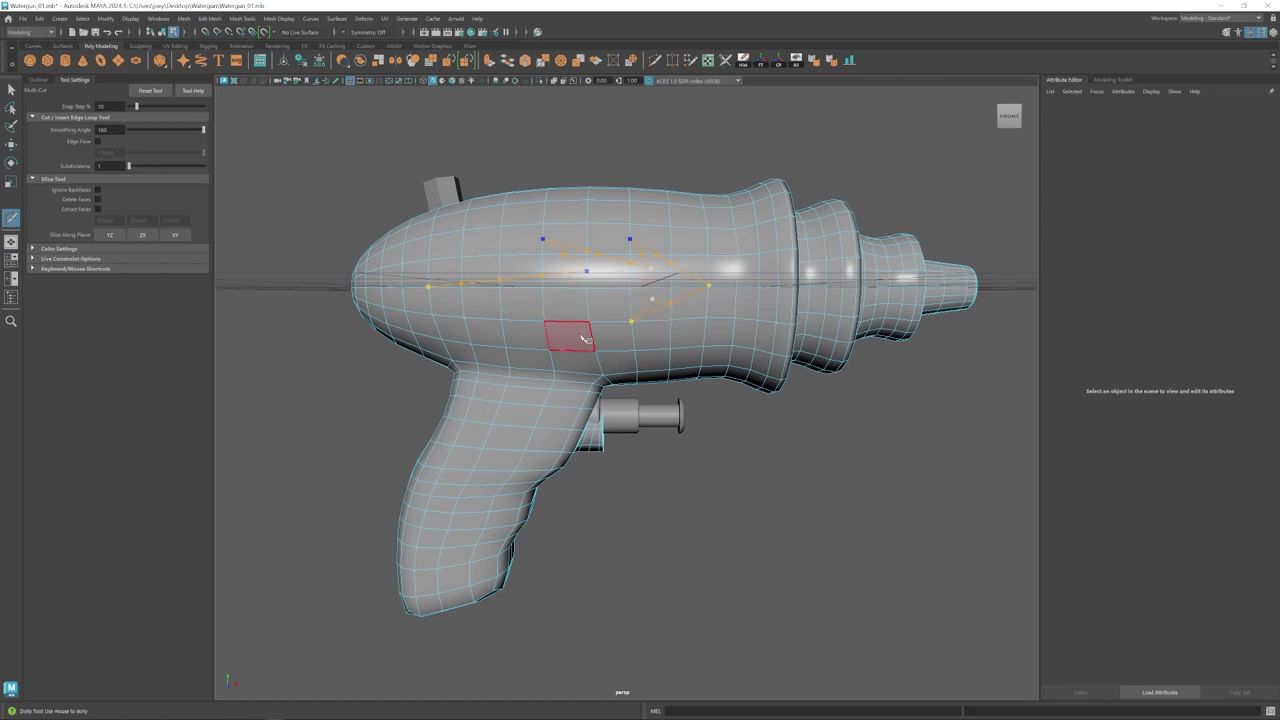
{"action": "left_click", "coordinate": [430, 289]}
- Isolate the gun shell and delete the edges enclosed by the arrow outline
{"action": "key", "text": "w"}
{"action": "scroll", "coordinate": [597, 357], "scroll_direction": "down", "scroll_amount": 4}
{"action": "right_click_drag", "start_coordinate": [597, 357], "coordinate": [645, 312]}
{"action": "key", "text": "ctrl+1"}
{"action": "left_click_drag", "start_coordinate": [597, 300], "coordinate": [571, 256], "text": "alt"}
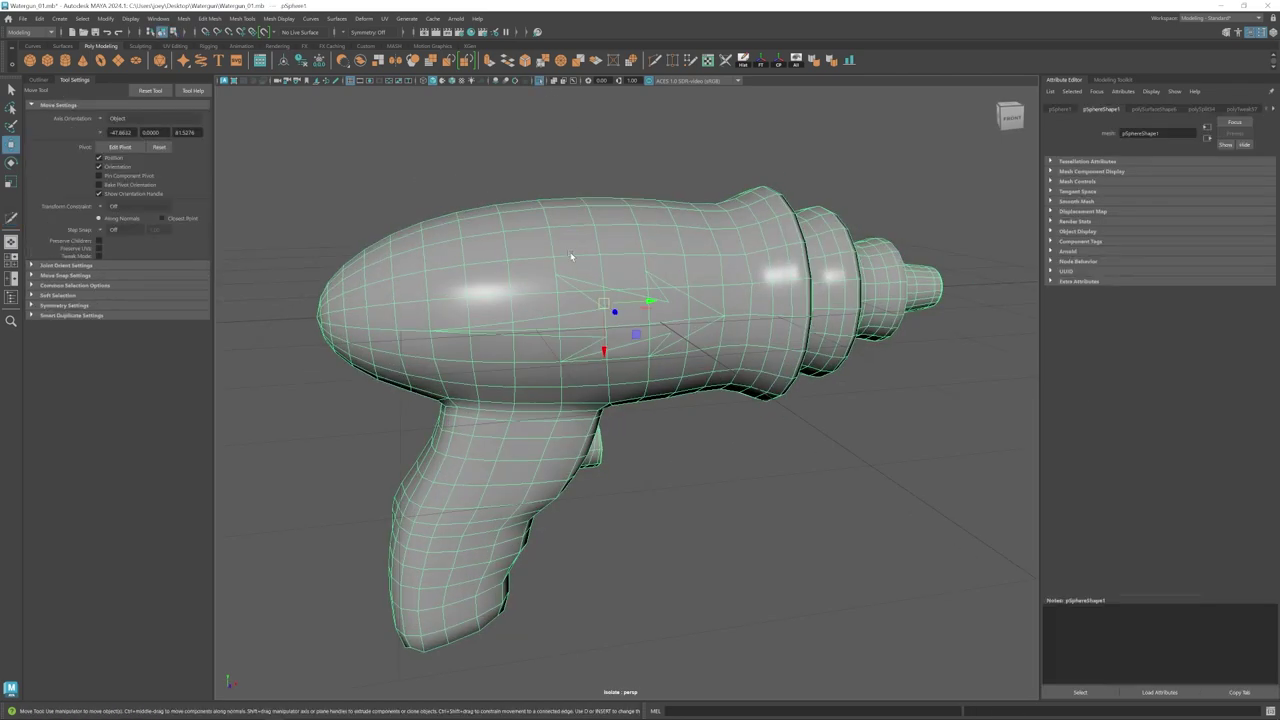
{"action": "scroll", "coordinate": [571, 256], "scroll_direction": "up", "scroll_amount": 5}
{"action": "right_click_drag", "start_coordinate": [764, 381], "coordinate": [762, 325]}
{"action": "left_click_drag", "start_coordinate": [811, 364], "coordinate": [737, 314], "text": "alt"}
{"action": "double_click", "coordinate": [706, 314]}
{"action": "key", "text": "ctrl+Delete"}
- Select all faces inside the arrow outline and extrude them to give the side decoration relief
{"action": "left_click_drag", "start_coordinate": [573, 344], "coordinate": [640, 318], "text": "alt"}
{"action": "key", "text": "q"}
{"action": "left_click", "coordinate": [475, 368], "text": "shift"}
{"action": "key", "text": "w"}
{"action": "left_click_drag", "start_coordinate": [560, 400], "coordinate": [771, 446], "text": "alt"}
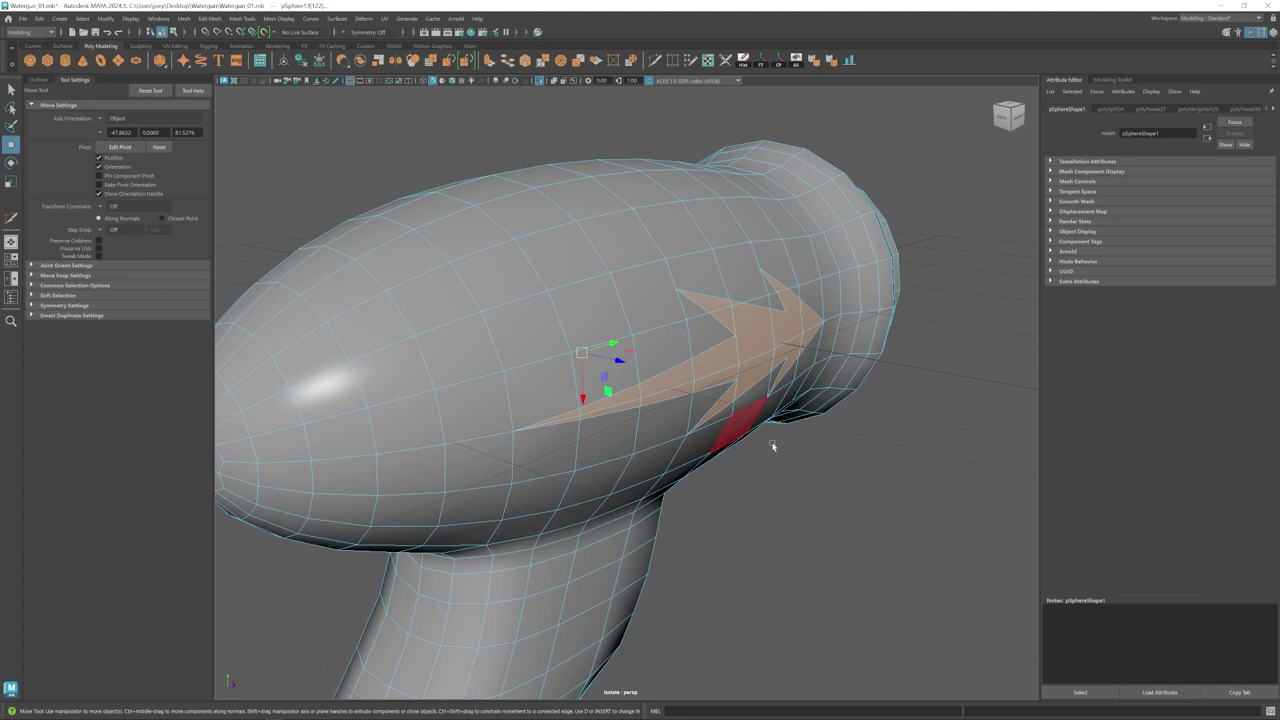
{"action": "left_click", "coordinate": [791, 471]}
{"action": "key", "text": "ctrl+z"}
{"action": "left_click_drag", "start_coordinate": [634, 440], "coordinate": [645, 456], "text": "shift"}
{"action": "key", "text": "r"}
{"action": "left_click_drag", "start_coordinate": [643, 370], "coordinate": [820, 430], "text": "alt"}
{"action": "key", "text": "w"}
- Weld the extruded vertices at the arrow's front tip and display the shell with smooth mesh preview
{"action": "key", "text": "ctrl+shift+x"}
{"action": "key", "text": "q"}
{"action": "left_click", "coordinate": [607, 384]}
{"action": "key", "text": "w"}
{"action": "left_click_drag", "start_coordinate": [650, 392], "coordinate": [669, 457]}
{"action": "key", "text": "q"}
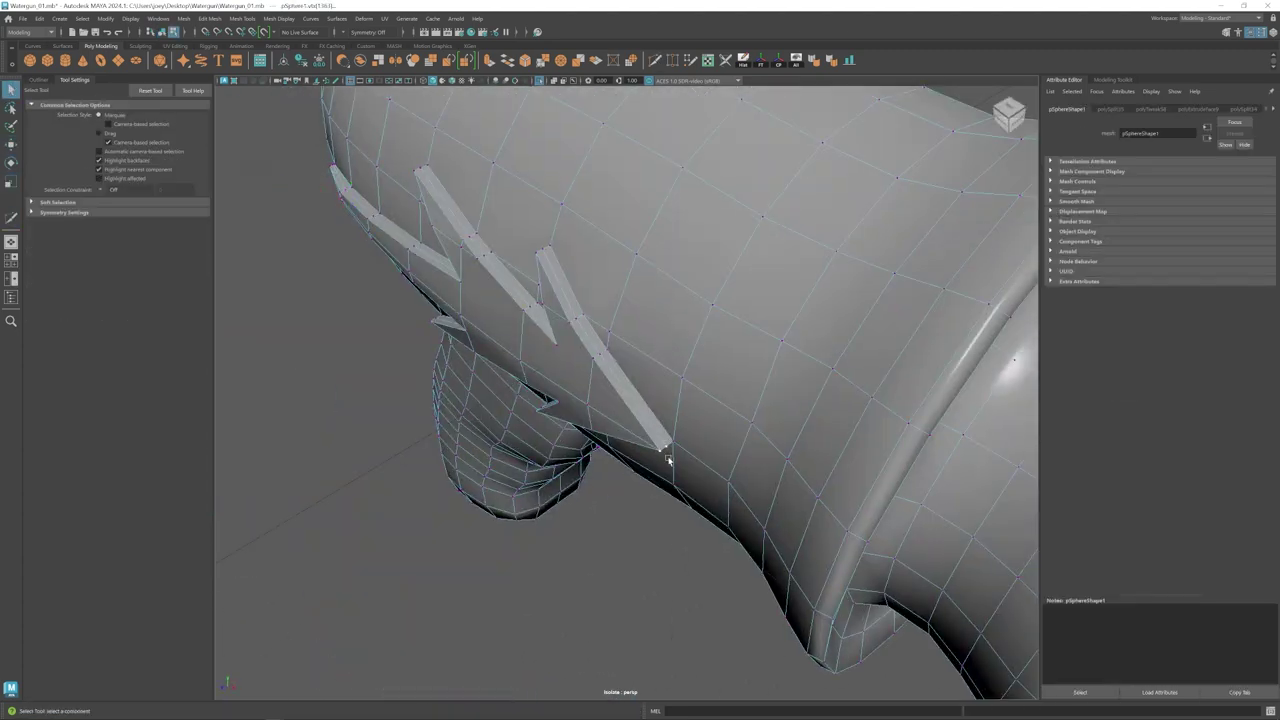
{"action": "left_click", "coordinate": [664, 449]}
{"action": "key", "text": "w"}
{"action": "key", "text": "F8"}
{"action": "key", "text": "3"}
{"action": "left_click", "coordinate": [464, 503]}
{"action": "left_click_drag", "start_coordinate": [464, 503], "coordinate": [682, 465], "text": "alt"}
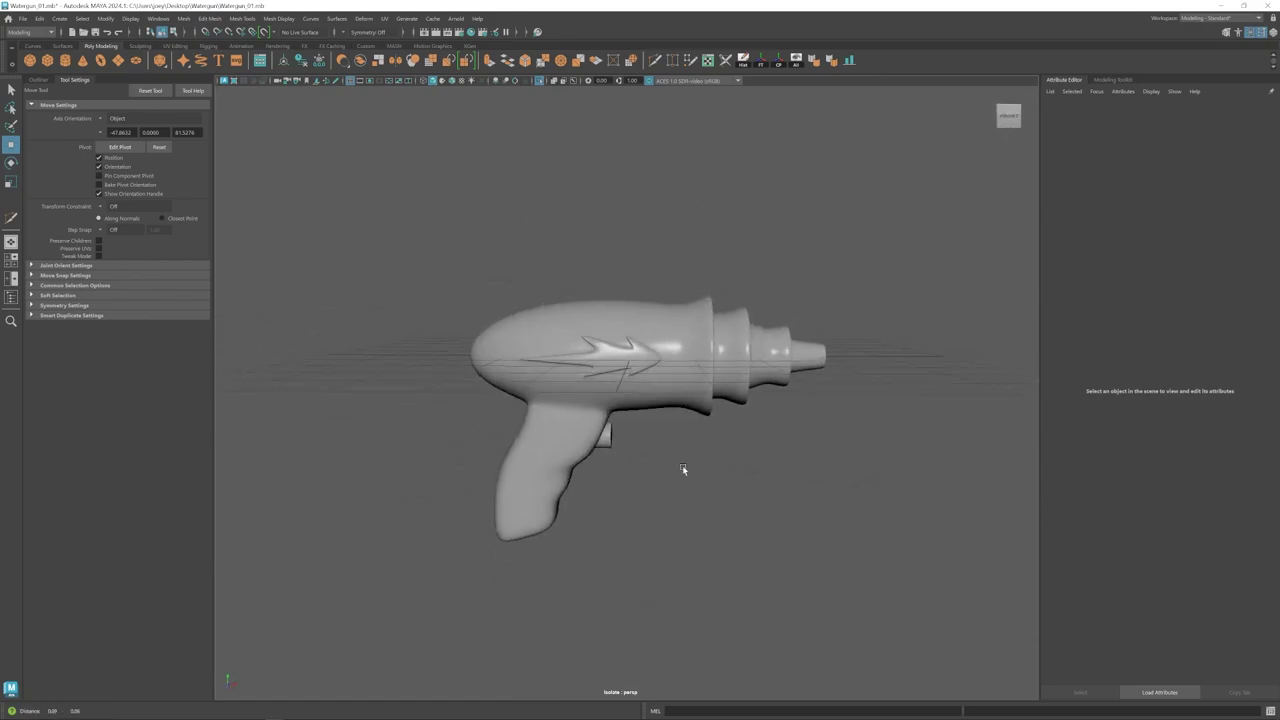
- Turn off smooth preview and weld the paired vertices at the arrow's remaining points with Target Weld
{"action": "scroll", "coordinate": [683, 468], "scroll_direction": "up", "scroll_amount": 3}
{"action": "key", "text": "ctrl+z"}
{"action": "key", "text": "1"}
{"action": "scroll", "coordinate": [683, 469], "scroll_direction": "up", "scroll_amount": 5}
{"action": "left_click_drag", "start_coordinate": [625, 375], "coordinate": [619, 197], "text": "alt"}
{"action": "key", "text": "y"}
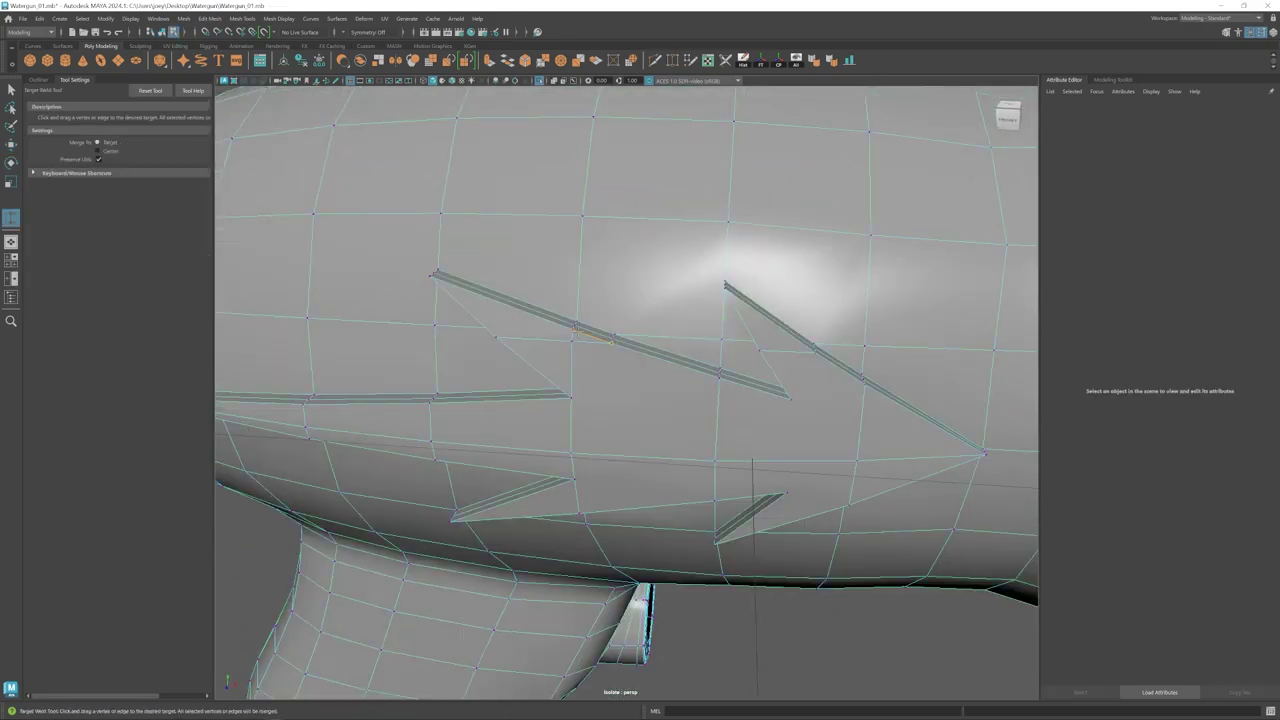
- Examine the arrow decoration's outline edges and its shape on the smooth-previewed shell
{"action": "scroll", "coordinate": [660, 371], "scroll_direction": "down", "scroll_amount": 3}
{"action": "mouse_move", "coordinate": [660, 371]}
{"action": "left_mouse_down", "text": "alt"}
{"action": "mouse_move", "coordinate": [622, 350]}
{"action": "mouse_move", "coordinate": [657, 371]}
{"action": "left_mouse_up", "text": "alt"}
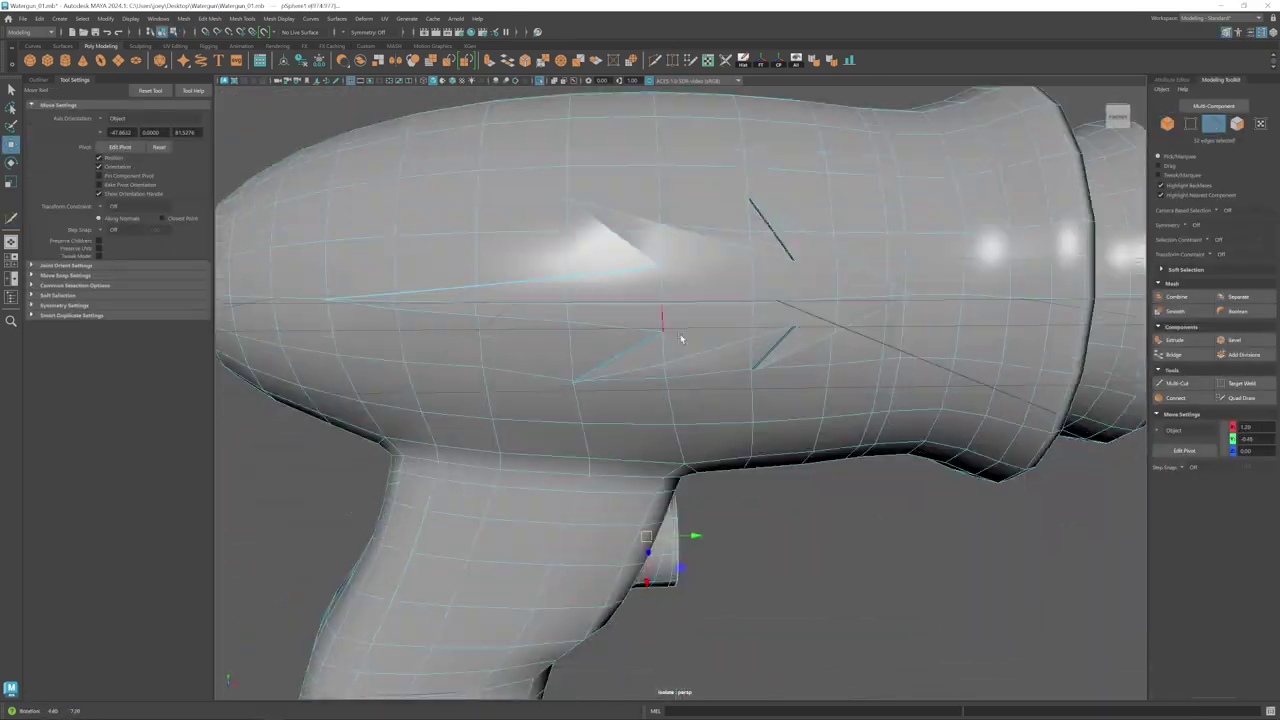
{"action": "left_click_drag", "start_coordinate": [680, 337], "coordinate": [503, 326], "text": "alt"}
{"action": "scroll", "coordinate": [503, 326], "scroll_direction": "up", "scroll_amount": 3}
{"action": "left_click_drag", "start_coordinate": [706, 377], "coordinate": [624, 436], "text": "alt"}
{"action": "scroll", "coordinate": [623, 436], "scroll_direction": "down", "scroll_amount": 5}
{"action": "left_click", "coordinate": [509, 440]}
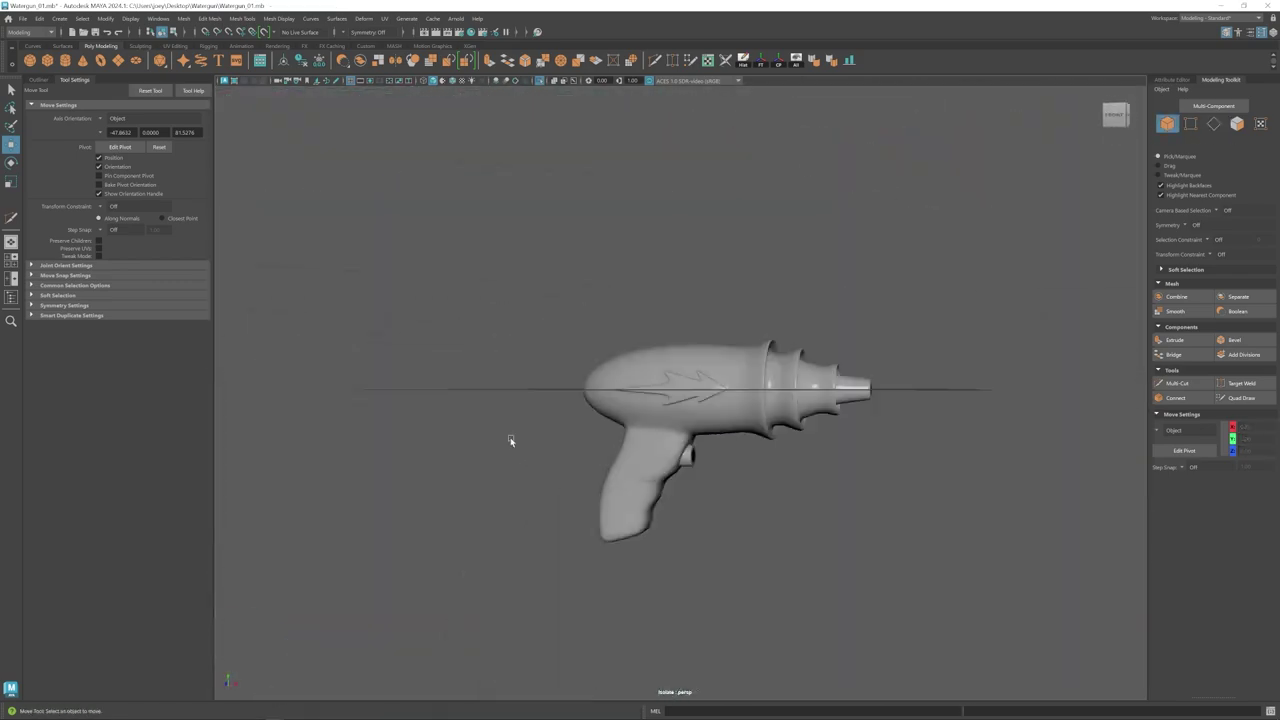
- Select the vertices around the arrow's barbs and reposition them to even out the decoration's relief
{"action": "left_click", "coordinate": [700, 392]}
{"action": "scroll", "coordinate": [712, 392], "scroll_direction": "up", "scroll_amount": 5}
{"action": "right_click_drag", "start_coordinate": [714, 394], "coordinate": [655, 394]}
{"action": "left_click_drag", "start_coordinate": [585, 345], "coordinate": [690, 292]}
{"action": "left_click_drag", "start_coordinate": [640, 325], "coordinate": [652, 376], "text": "alt"}
{"action": "scroll", "coordinate": [652, 368], "scroll_direction": "down", "scroll_amount": 5}
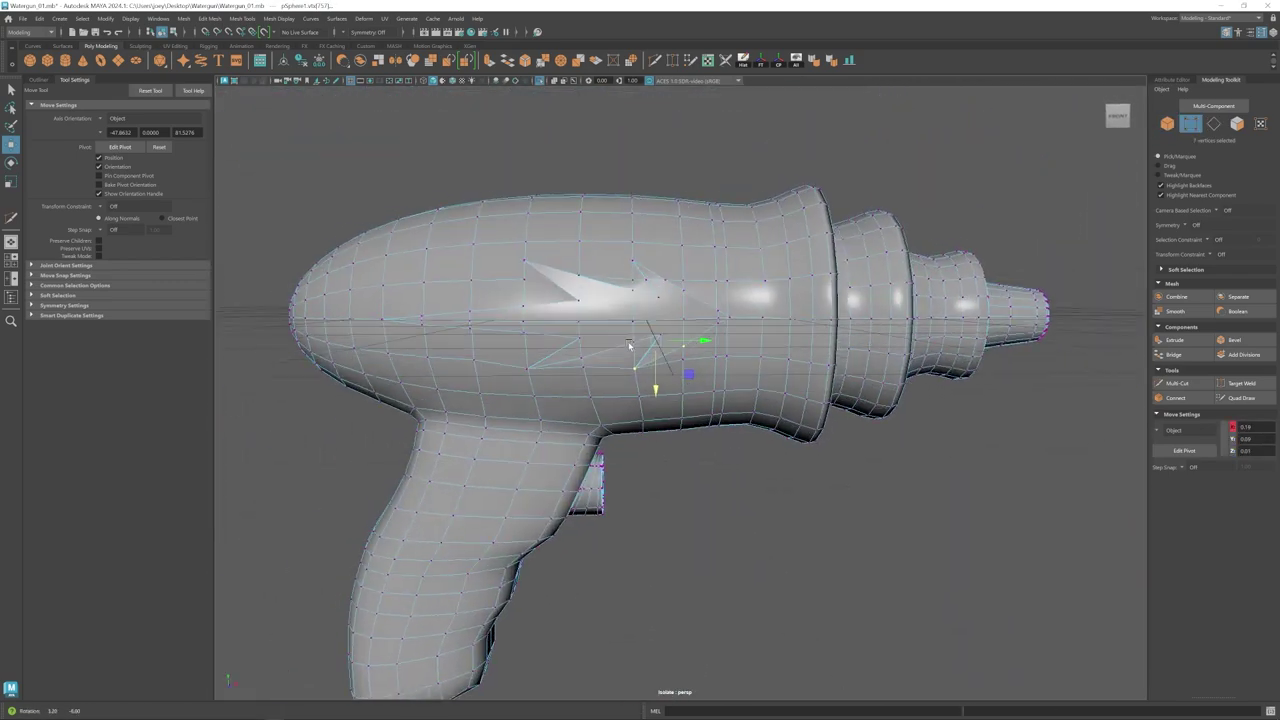
{"action": "scroll", "coordinate": [650, 350], "scroll_direction": "up", "scroll_amount": 4}
{"action": "left_click_drag", "start_coordinate": [580, 312], "coordinate": [607, 344]}
{"action": "left_click_drag", "start_coordinate": [607, 344], "coordinate": [700, 380], "text": "alt"}
{"action": "scroll", "coordinate": [700, 380], "scroll_direction": "up", "scroll_amount": 4}
{"action": "middle_click_drag", "start_coordinate": [700, 380], "coordinate": [715, 414], "text": "alt"}
{"action": "scroll", "coordinate": [637, 346], "scroll_direction": "down", "scroll_amount": 4}
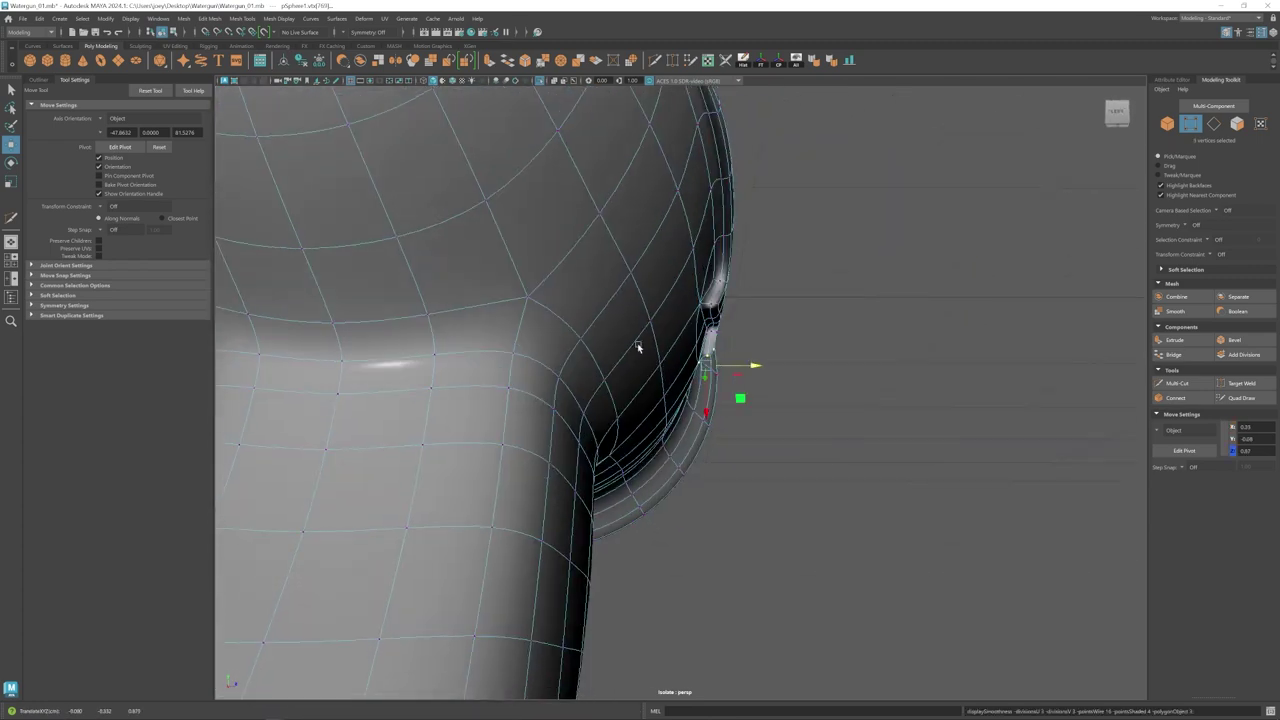
- Return to object mode, leave isolation and view the whole gun in smooth preview
{"action": "right_click_drag", "start_coordinate": [640, 348], "coordinate": [690, 320]}
{"action": "left_click", "coordinate": [800, 430]}
{"action": "scroll", "coordinate": [671, 380], "scroll_direction": "down", "scroll_amount": 5}
{"action": "left_click_drag", "start_coordinate": [671, 380], "coordinate": [634, 389], "text": "alt"}
{"action": "scroll", "coordinate": [634, 389], "scroll_direction": "down", "scroll_amount": 3}
{"action": "left_click_drag", "start_coordinate": [728, 490], "coordinate": [740, 496], "text": "alt"}
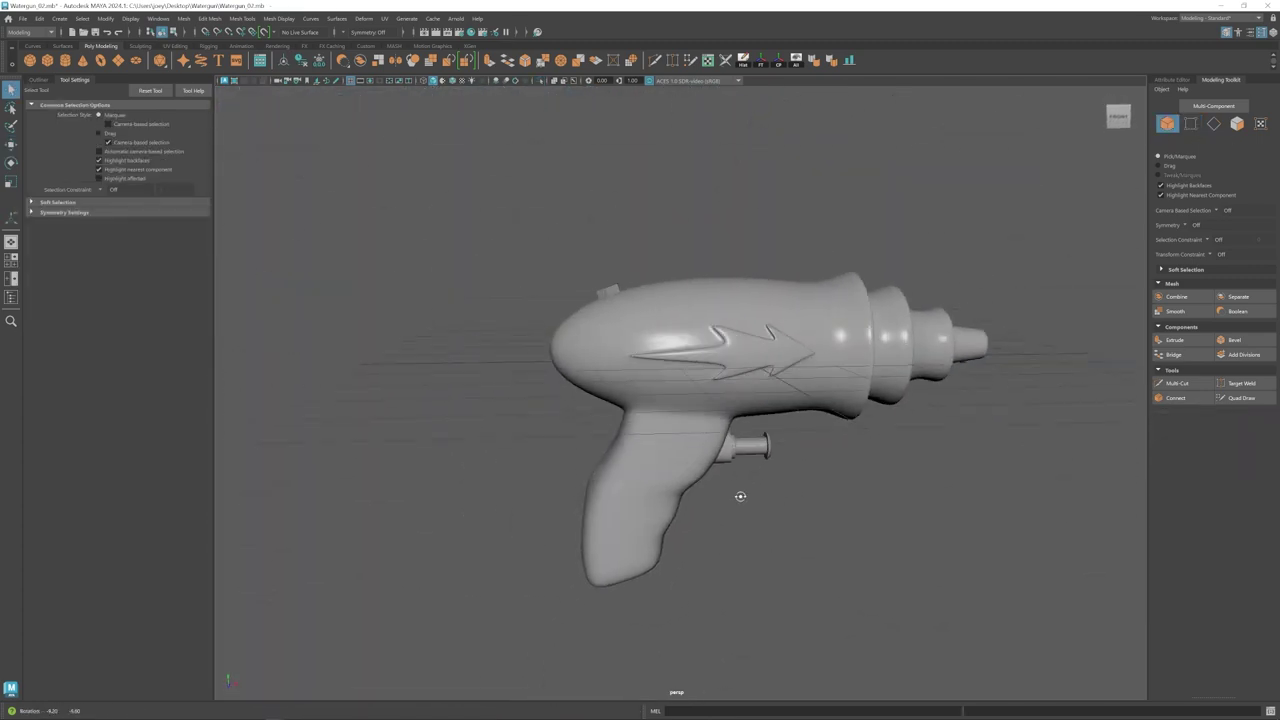
- Try to subtract the hexagonal plug from the smooth-previewed gun shell with a Boolean difference
{"action": "left_click", "coordinate": [607, 291]}
{"action": "scroll", "coordinate": [617, 350], "scroll_direction": "up", "scroll_amount": 3}
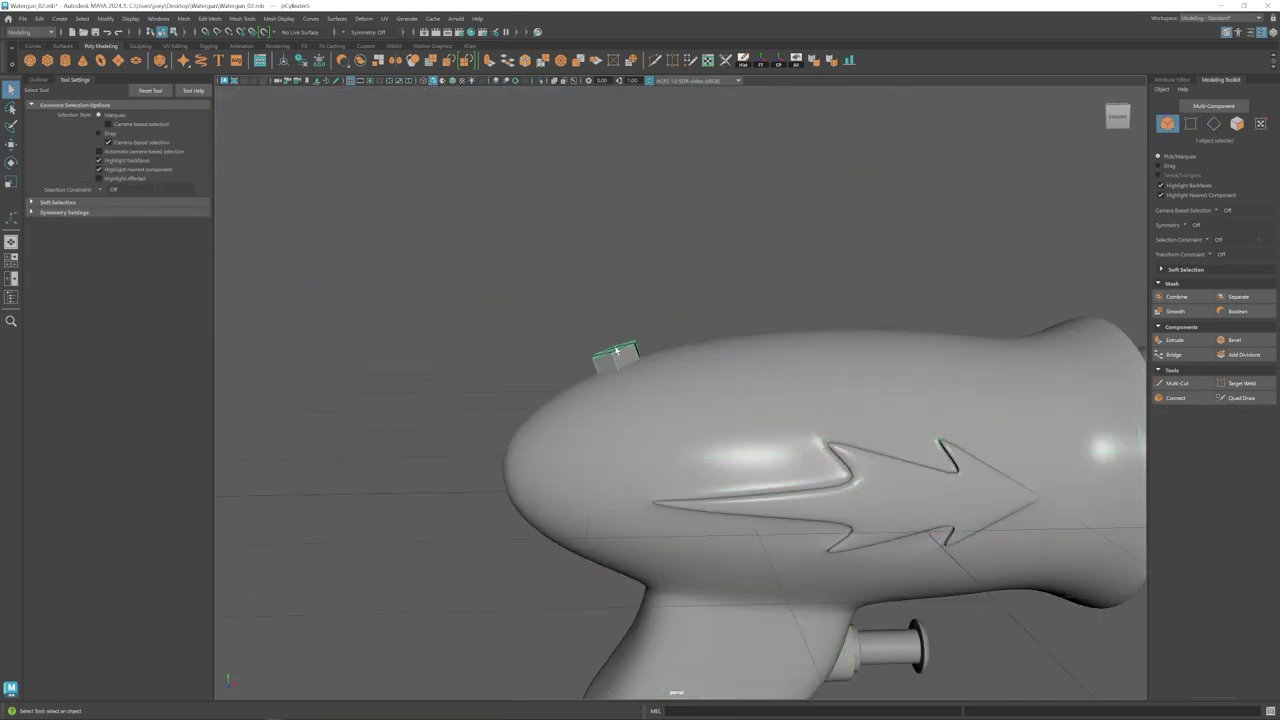
{"action": "left_click", "coordinate": [670, 402], "text": "shift"}
{"action": "left_click", "coordinate": [184, 19]}
{"action": "mouse_move", "coordinate": [232, 46]}
{"action": "left_click", "coordinate": [305, 66]}
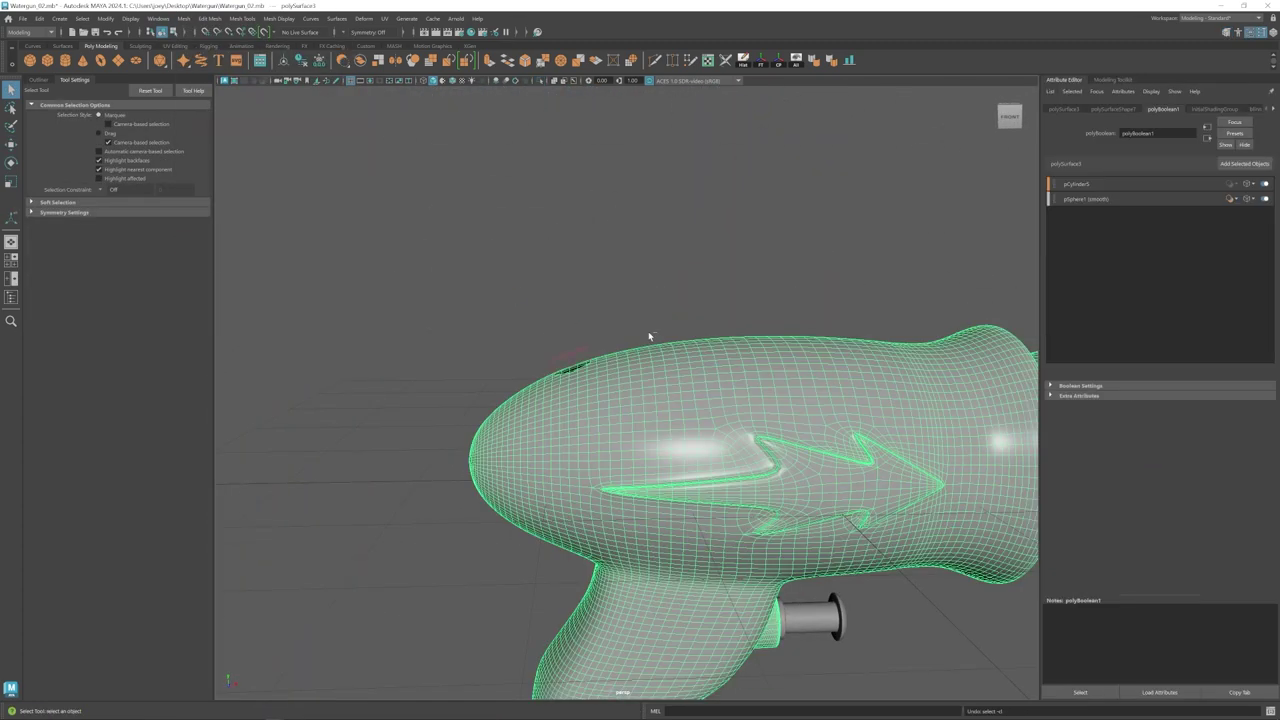
{"action": "key", "text": "ctrl+z"}
- Subtract the hexagonal plug from the unsmoothed gun shell with a Boolean difference and delete the construction history
{"action": "left_click", "coordinate": [570, 361]}
{"action": "left_click", "coordinate": [632, 394], "text": "shift"}
{"action": "left_click", "coordinate": [184, 19]}
{"action": "left_click", "coordinate": [303, 66]}
{"action": "left_click_drag", "start_coordinate": [600, 345], "coordinate": [676, 371], "text": "alt"}
{"action": "left_click", "coordinate": [743, 61]}
- Clean up the hexagonal hole's front edge by welding the stray vertices to its corners with Target Weld
{"action": "left_click", "coordinate": [672, 61]}
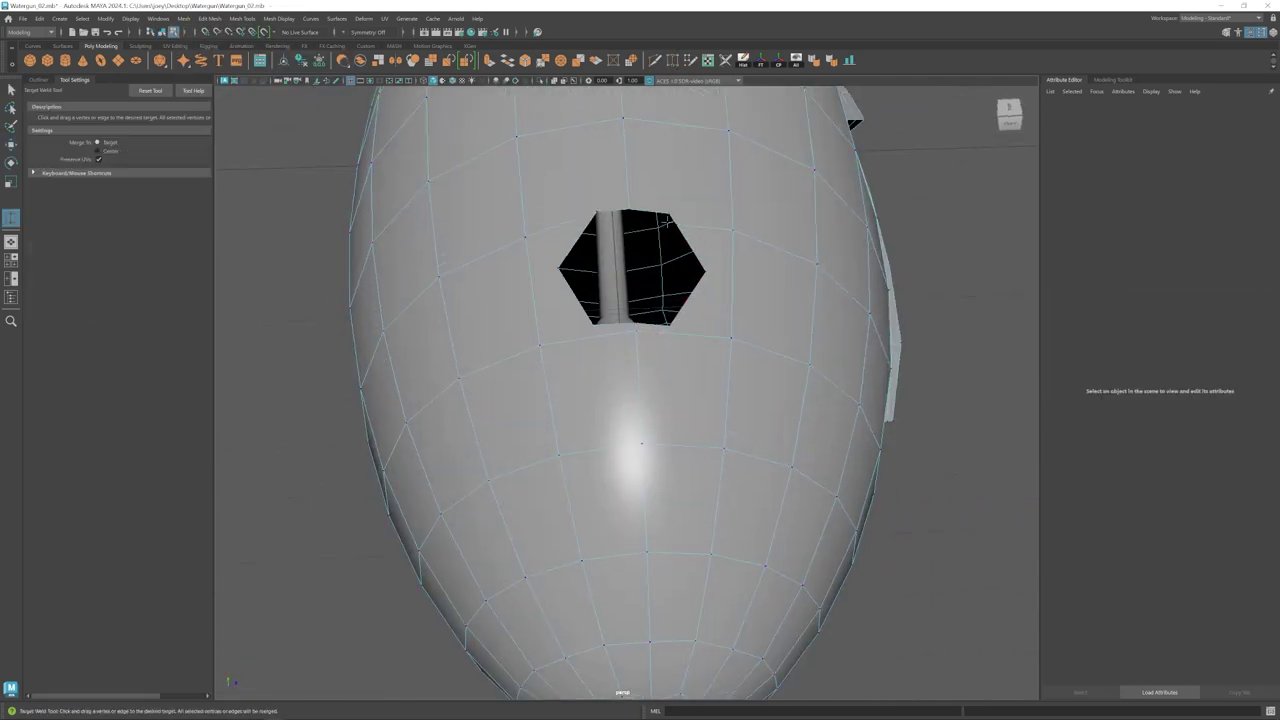
{"action": "left_click", "coordinate": [655, 61]}
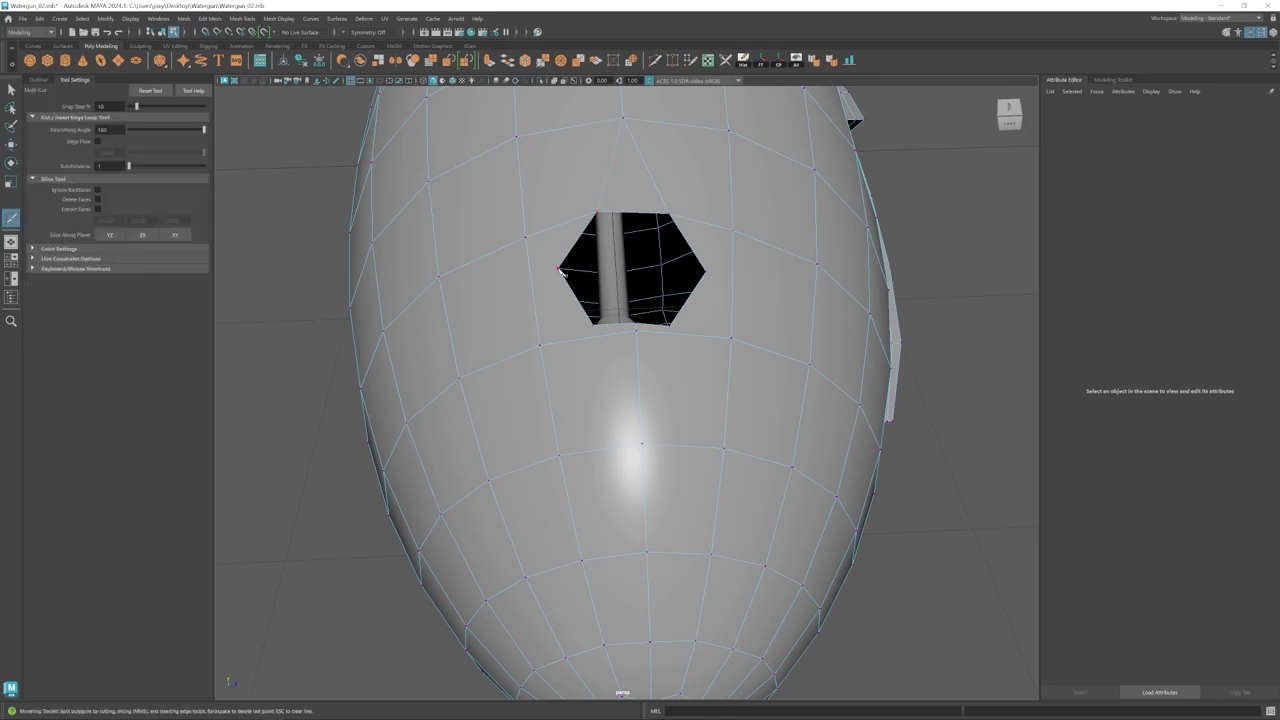
{"action": "key", "text": "w"}
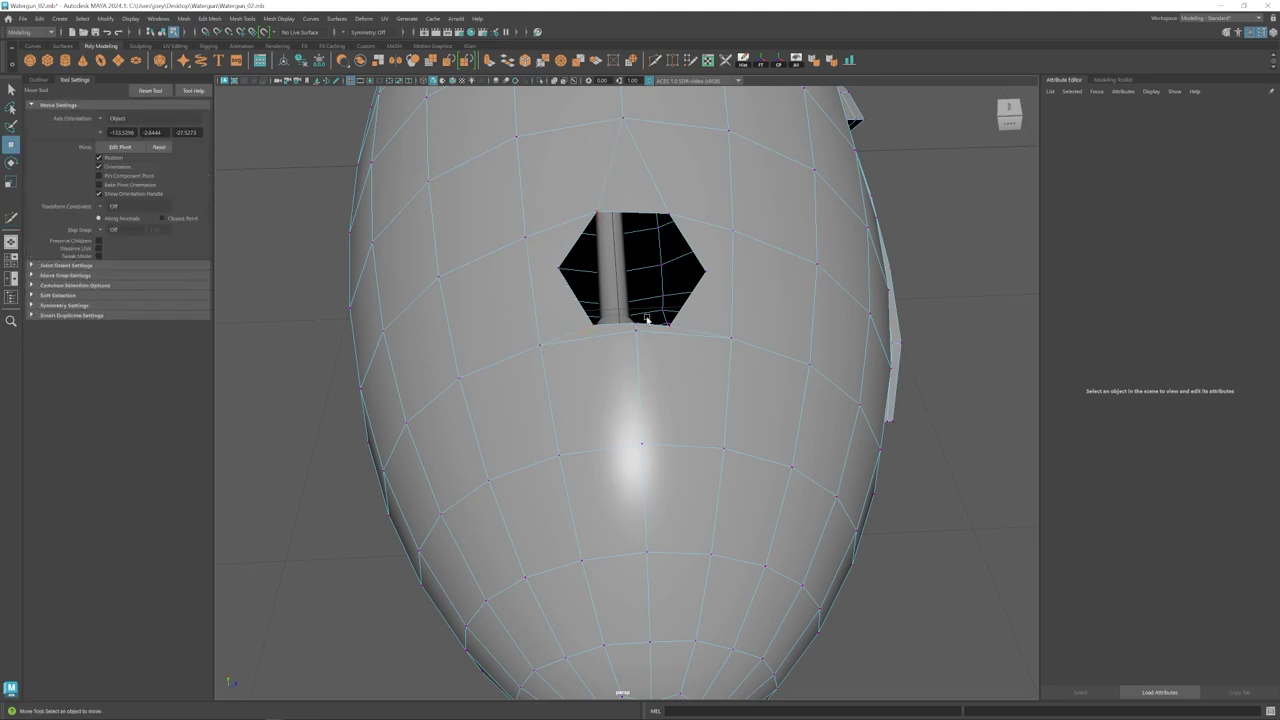
{"action": "key", "text": "g"}
{"action": "key", "text": "w"}
- Delete the leftover geometry at the hole's rear edge and cut new edges from its corners to the nearby vertex
{"action": "left_click", "coordinate": [603, 338]}
{"action": "key", "text": "Delete"}
{"action": "left_click", "coordinate": [655, 61]}
{"action": "left_click", "coordinate": [595, 326]}
{"action": "left_click", "coordinate": [643, 446]}
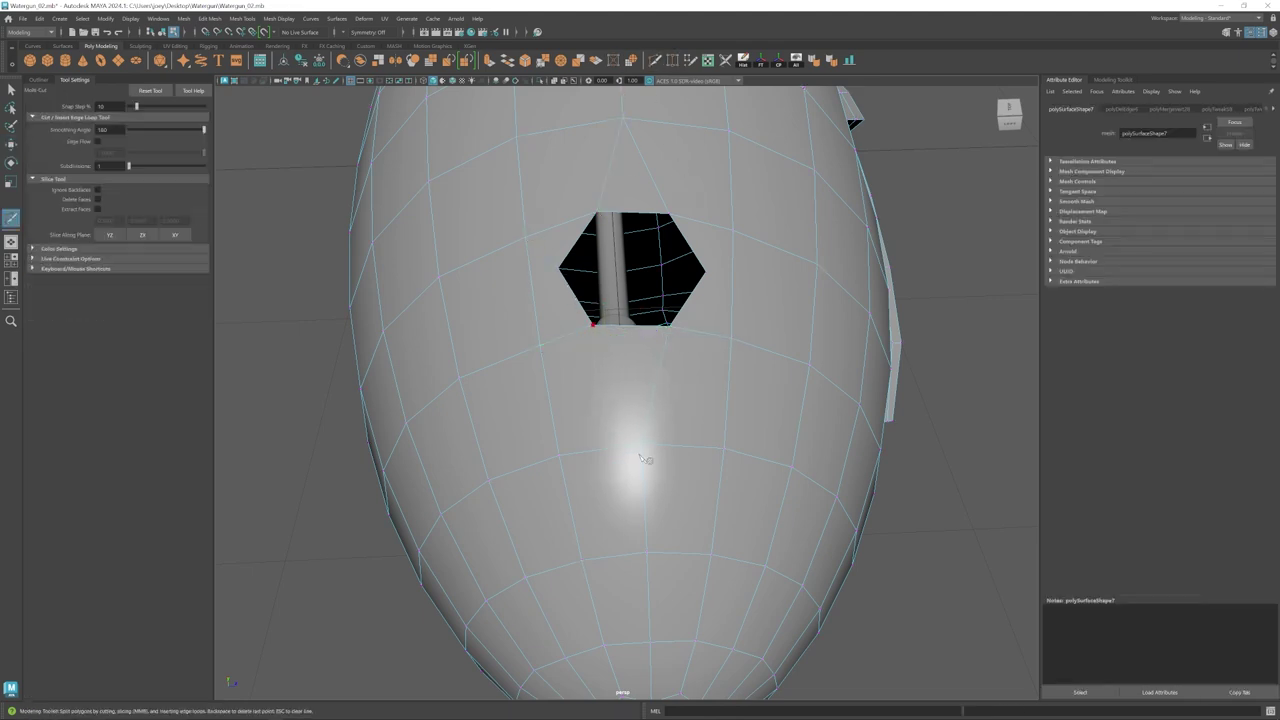
{"action": "key", "text": "w"}
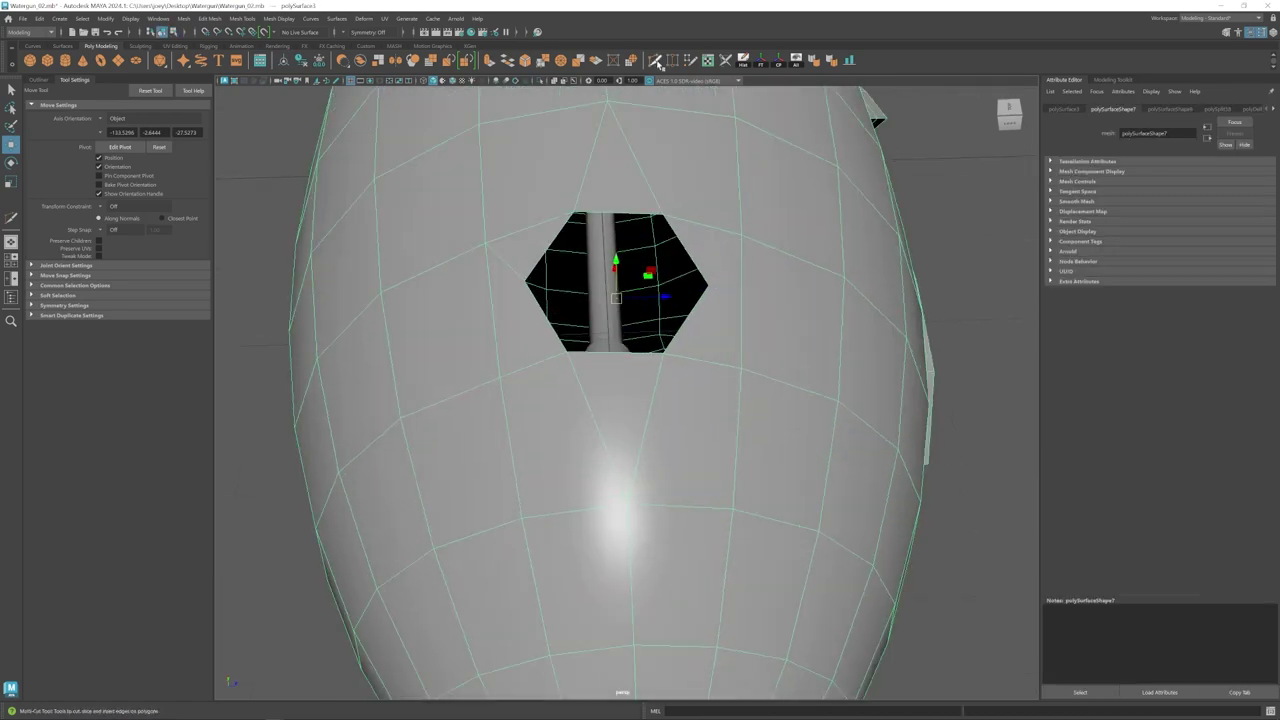
- Extrude the hexagonal hole's border edges inward and bevel its rim
{"action": "key", "text": "3"}
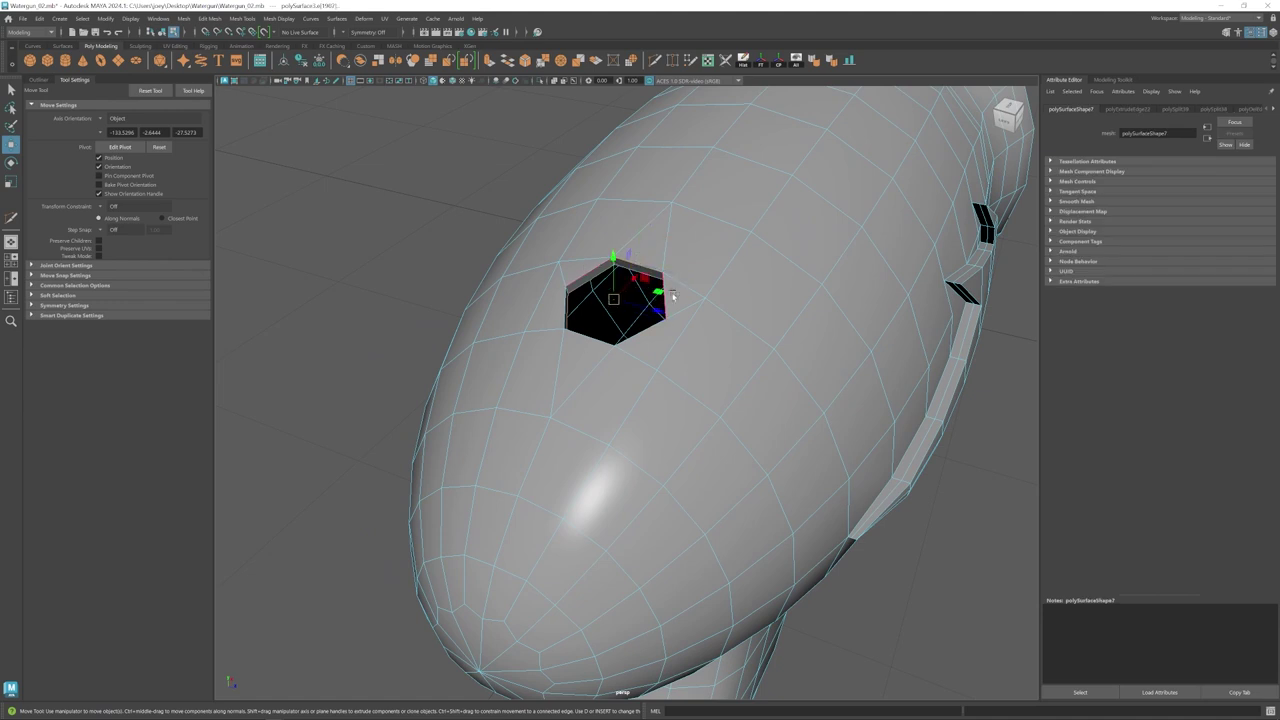
{"action": "key", "text": "ctrl+b"}
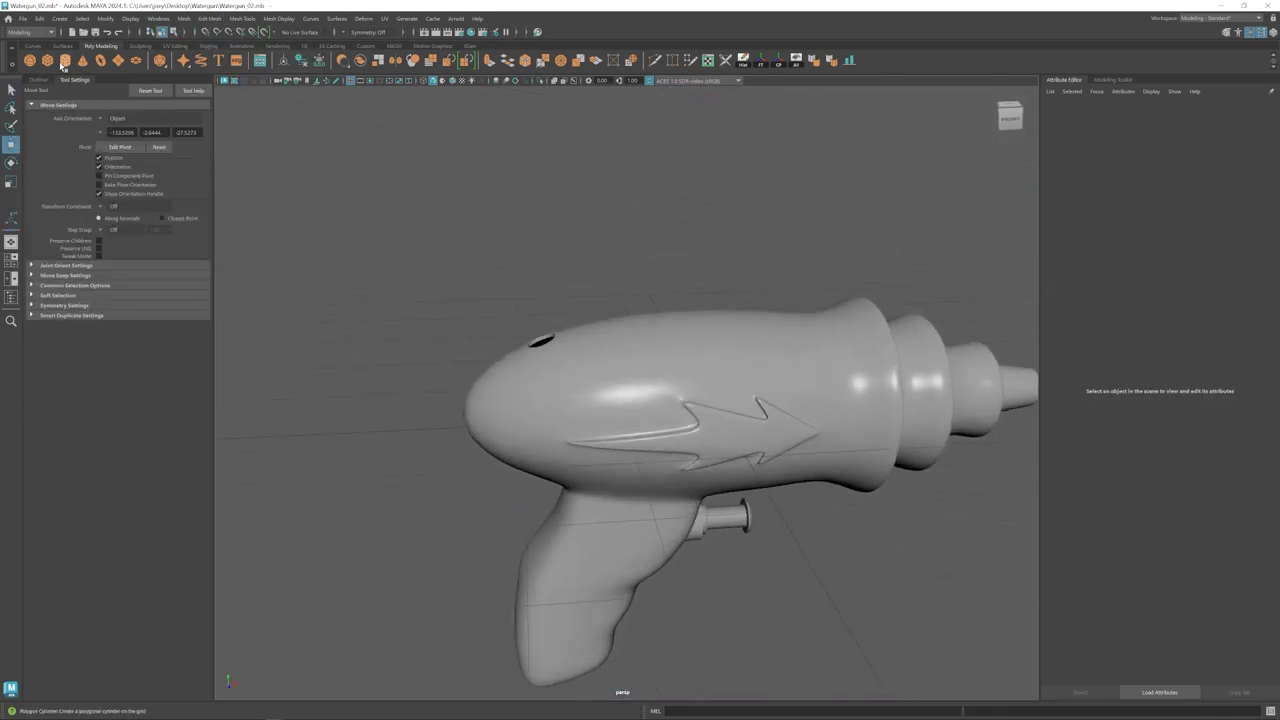
- Create a cylinder, tilt it to the body's slope and scale it down into a flat cap over the hole
{"action": "left_click", "coordinate": [63, 65]}
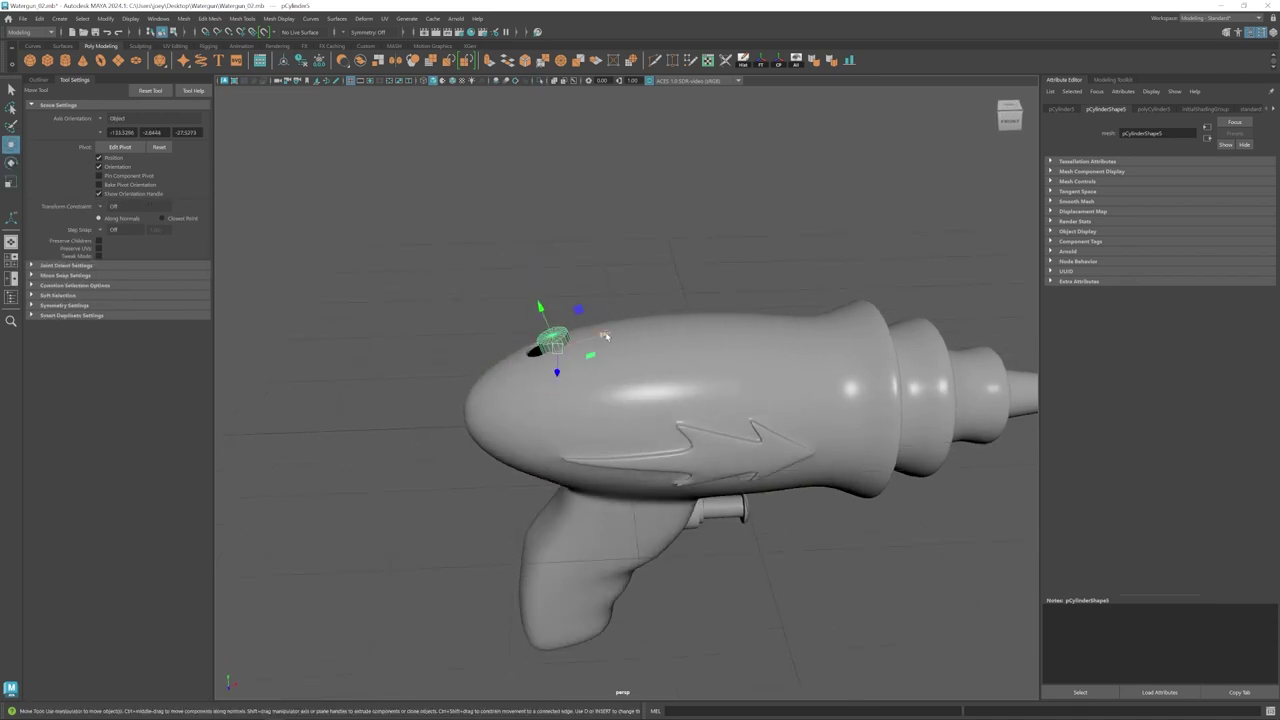
{"action": "key", "text": "r"}
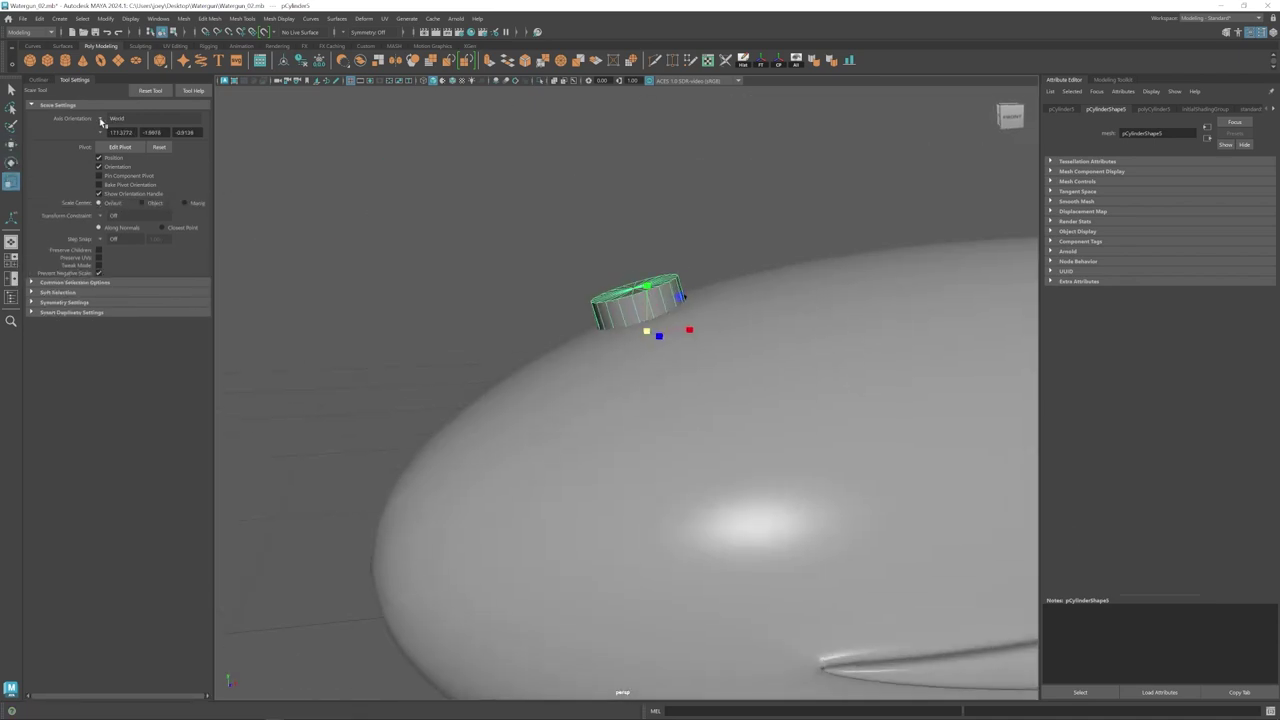
{"action": "key", "text": "w"}
{"action": "key", "text": "r"}
{"action": "left_click_drag", "start_coordinate": [584, 268], "coordinate": [582, 326]}
{"action": "key", "text": "r"}
{"action": "key", "text": "w"}
{"action": "key", "text": "e"}
{"action": "key", "text": "r"}
- Delete the cap cylinder's end faces to leave an open ring
{"action": "left_click_drag", "start_coordinate": [563, 283], "coordinate": [620, 430], "text": "alt"}
{"action": "key", "text": "w"}
{"action": "left_click_drag", "start_coordinate": [622, 440], "coordinate": [575, 345]}
{"action": "key", "text": "Delete"}
- Extrude the ring's border edges several times and scale them to form a flanged rim
{"action": "double_click", "coordinate": [569, 345]}
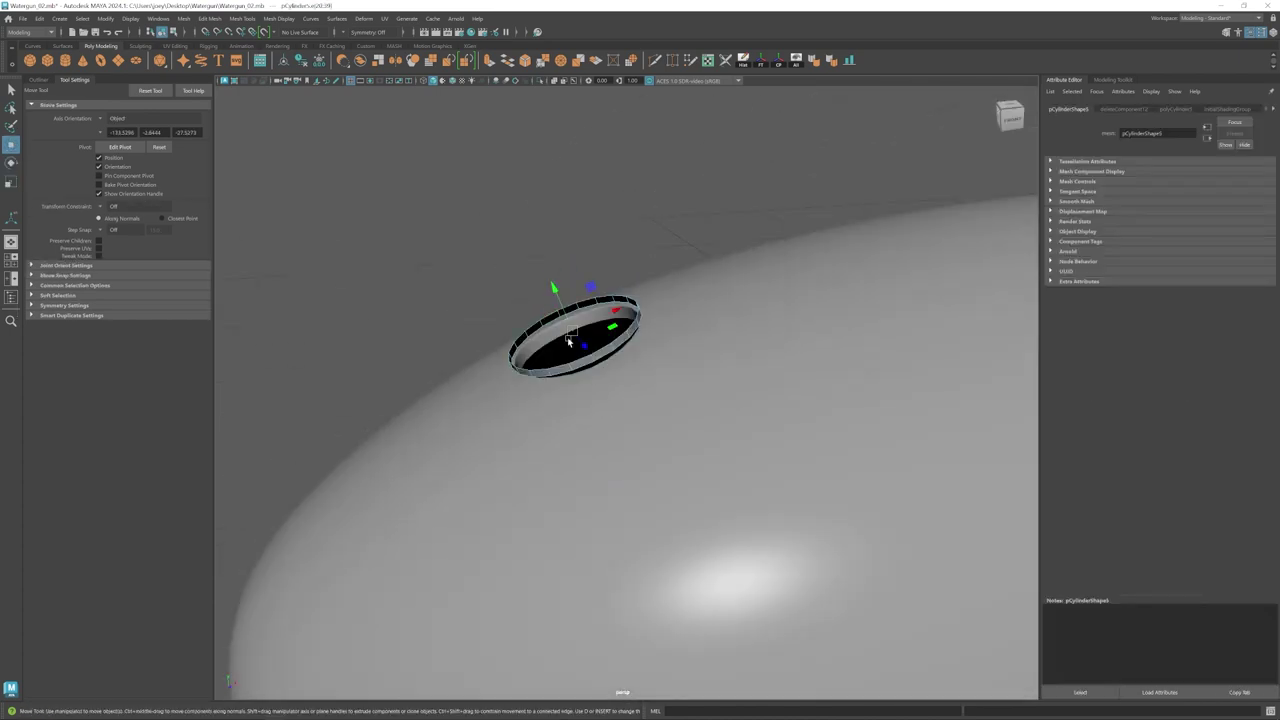
{"action": "mouse_move", "coordinate": [538, 291]}
{"action": "left_mouse_down"}
{"action": "mouse_move", "coordinate": [529, 271]}
{"action": "mouse_move", "coordinate": [545, 316]}
{"action": "mouse_move", "coordinate": [545, 303]}
{"action": "left_mouse_up"}
{"action": "key", "text": "ctrl+e"}
{"action": "key", "text": "r"}
{"action": "key", "text": "ctrl+e"}
{"action": "key", "text": "r"}
{"action": "key", "text": "w"}
{"action": "key", "text": "r"}
{"action": "left_click_drag", "start_coordinate": [544, 299], "coordinate": [630, 357], "text": "ctrl"}
- Isolate the cap and extrude its inner edge loop downward to form a neck
{"action": "key", "text": "w"}
{"action": "left_click", "coordinate": [539, 81]}
{"action": "double_click", "coordinate": [633, 357]}
{"action": "key", "text": "ctrl+e"}
{"action": "left_click_drag", "start_coordinate": [573, 328], "coordinate": [586, 386]}
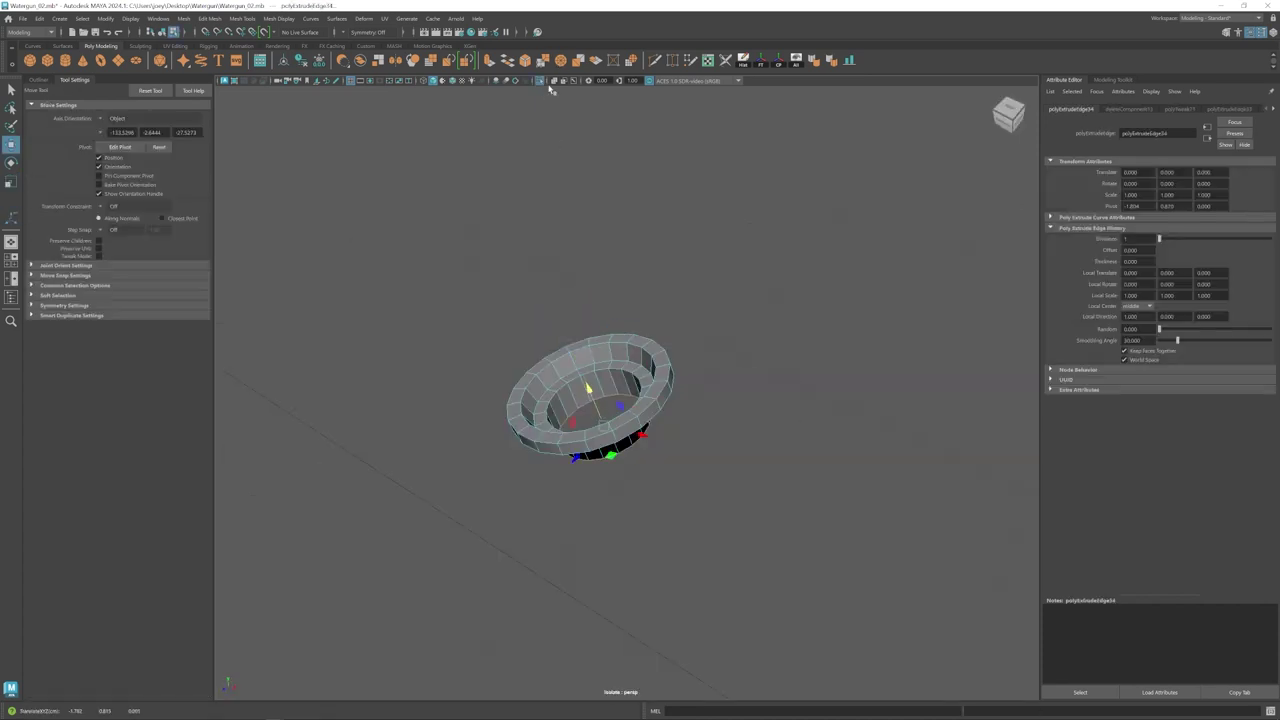
- Undo the last two cap edits, leave isolation and display the scene in wireframe
{"action": "left_click", "coordinate": [541, 82]}
{"action": "left_click_drag", "start_coordinate": [650, 420], "coordinate": [648, 347], "text": "alt"}
{"action": "key", "text": "ctrl+z"}
{"action": "key", "text": "ctrl+z"}
{"action": "left_click_drag", "start_coordinate": [577, 322], "coordinate": [640, 370], "text": "alt"}
{"action": "left_click", "coordinate": [539, 81]}
{"action": "key", "text": "4"}
{"action": "scroll", "coordinate": [600, 370], "scroll_direction": "down", "scroll_amount": 5}
{"action": "right_click_drag", "start_coordinate": [600, 340], "coordinate": [560, 274], "text": "shift"}
- Create a new cylinder and align its centre with the cap on all three axes
{"action": "left_click", "coordinate": [65, 60]}
{"action": "left_click", "coordinate": [618, 366], "text": "shift"}
{"action": "left_click", "coordinate": [849, 60]}
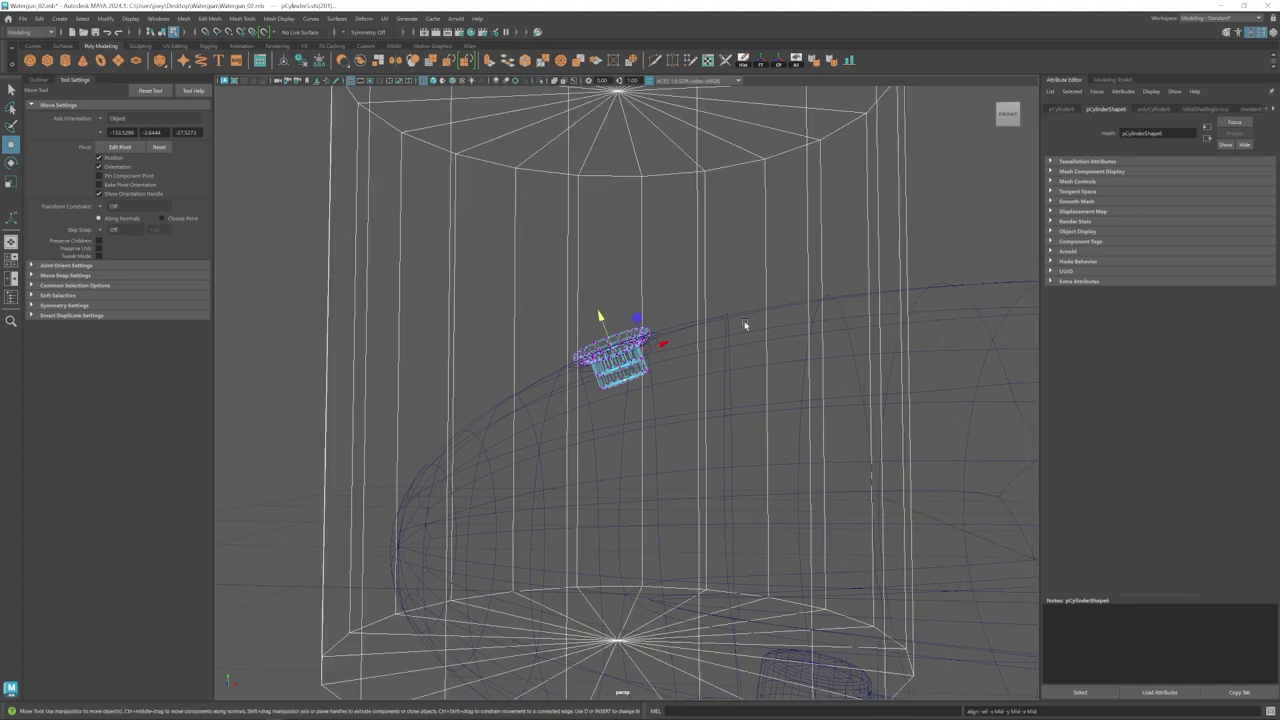
{"action": "right_click_drag", "start_coordinate": [746, 323], "coordinate": [566, 277], "text": "alt"}
{"action": "left_click", "coordinate": [323, 142]}
{"action": "key", "text": "ctrl+z"}
- Match the new cylinder's rotation to the cap
{"action": "left_click", "coordinate": [579, 378], "text": "shift"}
{"action": "left_click", "coordinate": [108, 19]}
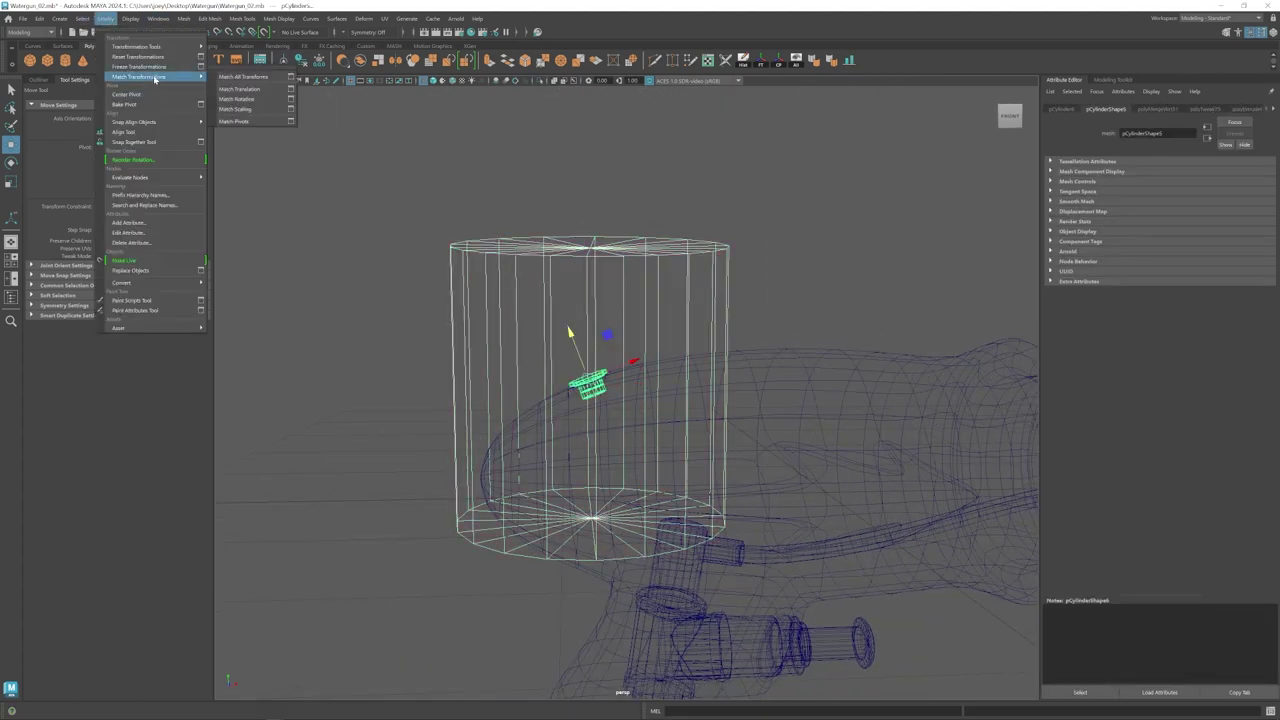
{"action": "left_click", "coordinate": [245, 98]}
- Scale the new cylinder down into a thin rod extending from the cap into the gun body
{"action": "key", "text": "r"}
{"action": "left_click_drag", "start_coordinate": [591, 385], "coordinate": [361, 303]}
{"action": "right_click_drag", "start_coordinate": [480, 340], "coordinate": [597, 394], "text": "alt"}
{"action": "key", "text": "r"}
{"action": "left_click_drag", "start_coordinate": [527, 261], "coordinate": [575, 383], "text": "ctrl"}
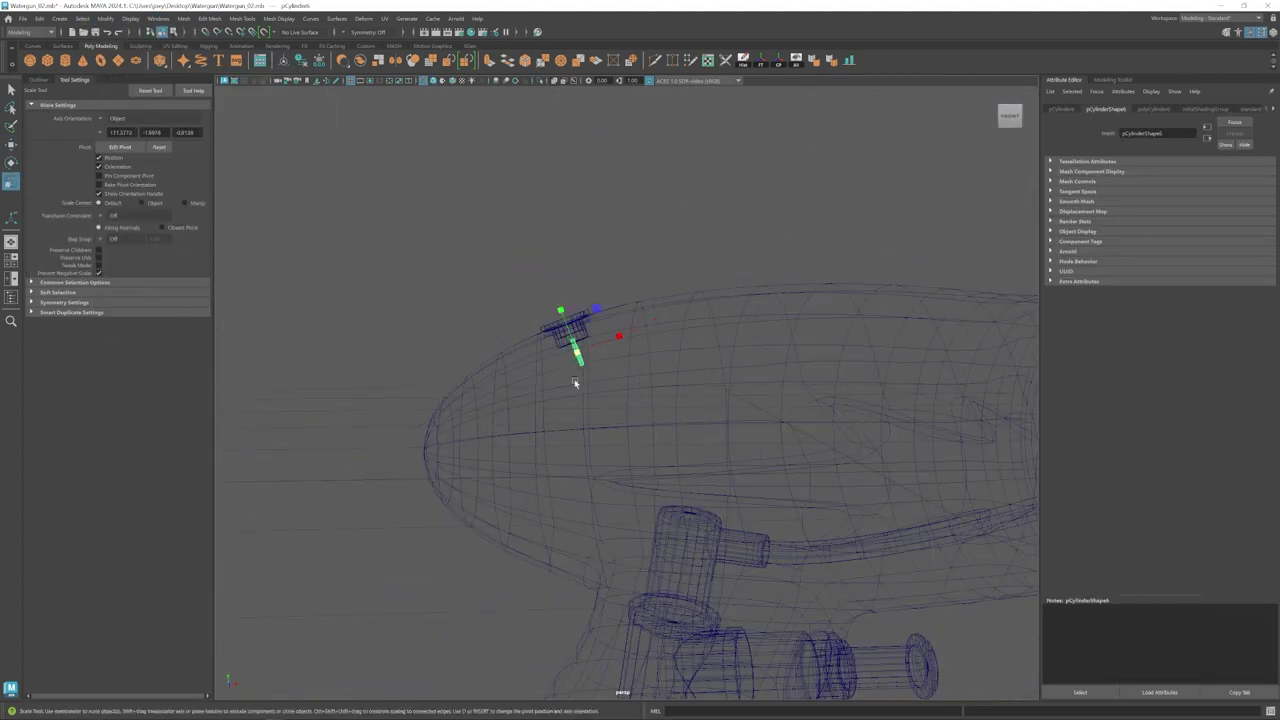
- Insert an edge loop around the thin rod close to its lower end
{"action": "right_click_drag", "start_coordinate": [566, 320], "coordinate": [543, 363], "text": "alt"}
{"action": "left_click", "coordinate": [655, 60]}
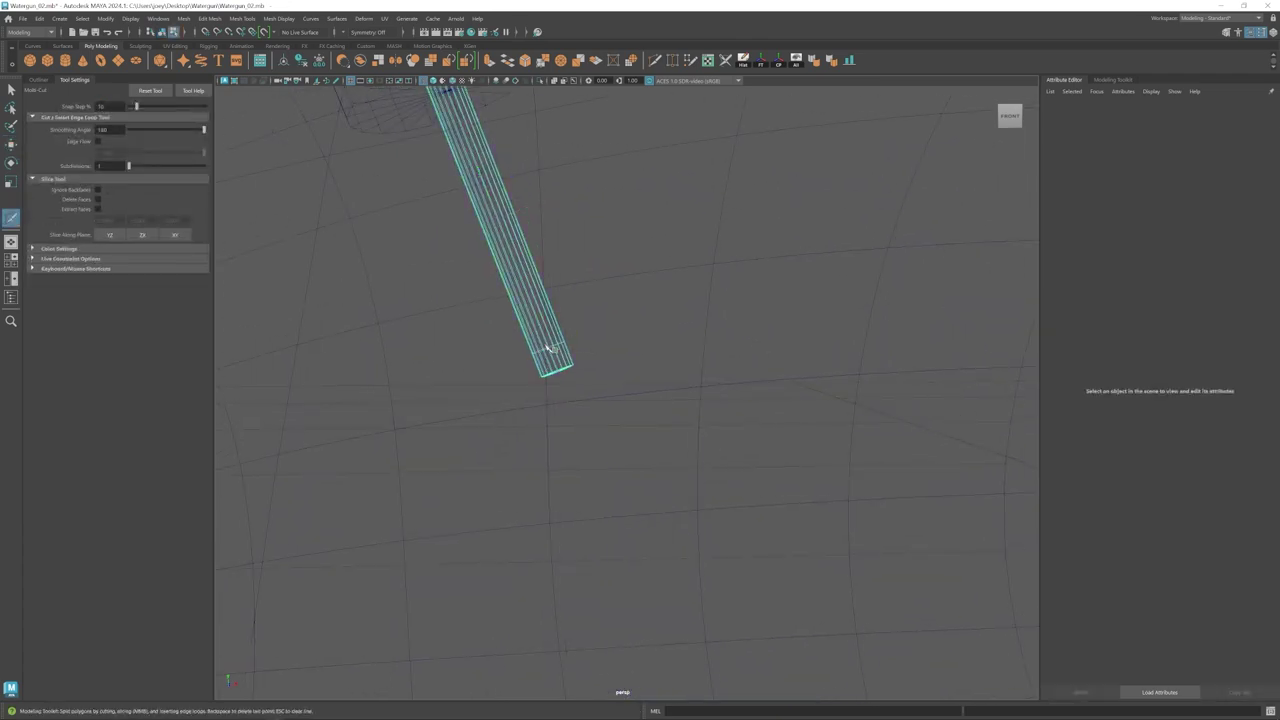
{"action": "left_click", "coordinate": [549, 349], "text": "ctrl"}
- Extrude the ring of faces at the rod's lower end outward to form a wide flat disc
{"action": "key", "text": "w"}
{"action": "left_click_drag", "start_coordinate": [549, 349], "coordinate": [583, 354], "text": "alt"}
{"action": "double_click", "coordinate": [583, 354], "text": "shift"}
{"action": "right_click_drag", "start_coordinate": [560, 340], "coordinate": [588, 330], "text": "alt"}
{"action": "left_click_drag", "start_coordinate": [588, 322], "coordinate": [588, 353]}
{"action": "right_click_drag", "start_coordinate": [578, 356], "coordinate": [483, 386], "text": "alt"}
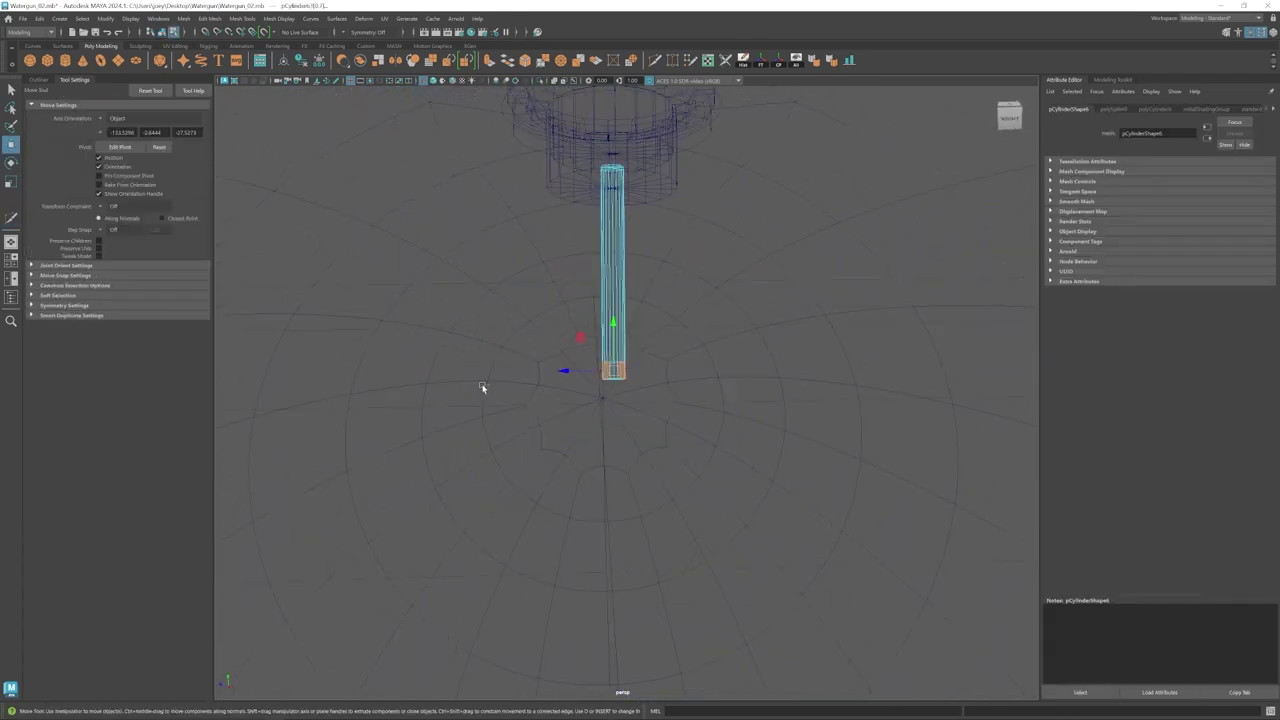
{"action": "key", "text": "ctrl+e"}
{"action": "key", "text": "r"}
{"action": "left_click_drag", "start_coordinate": [612, 323], "coordinate": [610, 250], "text": "ctrl"}
- Select the finished rod with its disc and adjust its rotation beneath the filler cap
{"action": "left_click_drag", "start_coordinate": [485, 385], "coordinate": [583, 397], "text": "alt"}
{"action": "scroll", "coordinate": [605, 365], "scroll_direction": "down", "scroll_amount": 6}
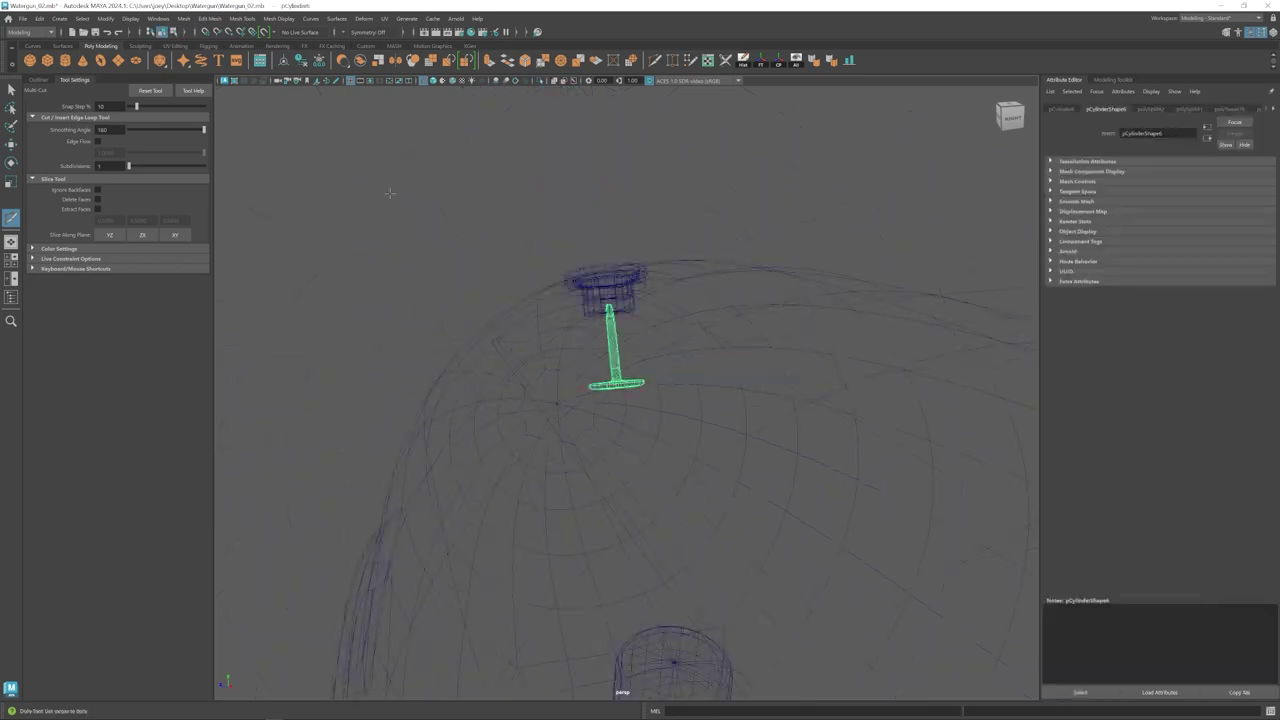
{"action": "left_click_drag", "start_coordinate": [389, 191], "coordinate": [285, 196], "text": "alt"}
{"action": "key", "text": "w"}
{"action": "left_click", "coordinate": [573, 220]}
{"action": "left_click", "coordinate": [614, 389]}
{"action": "left_click", "coordinate": [614, 390]}
{"action": "key", "text": "e"}
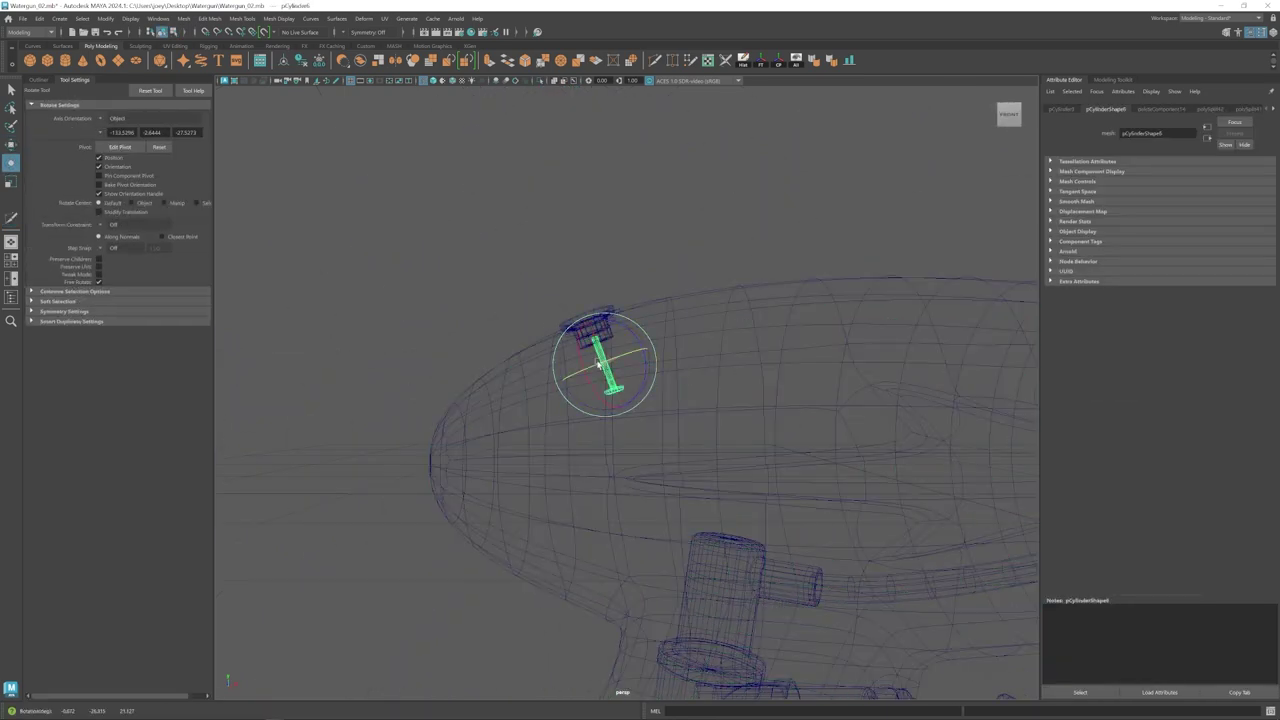
- Return to shaded display and bevel the filler cap's edges with a fraction of 0.220 and 3 segments
{"action": "key", "text": "5"}
{"action": "left_click", "coordinate": [631, 357]}
{"action": "left_click_drag", "start_coordinate": [631, 357], "coordinate": [634, 403], "text": "alt"}
{"action": "scroll", "coordinate": [634, 403], "scroll_direction": "up", "scroll_amount": 6}
{"action": "left_click", "coordinate": [209, 18]}
{"action": "left_click", "coordinate": [220, 60]}
{"action": "left_click_drag", "start_coordinate": [1224, 191], "coordinate": [1184, 192]}
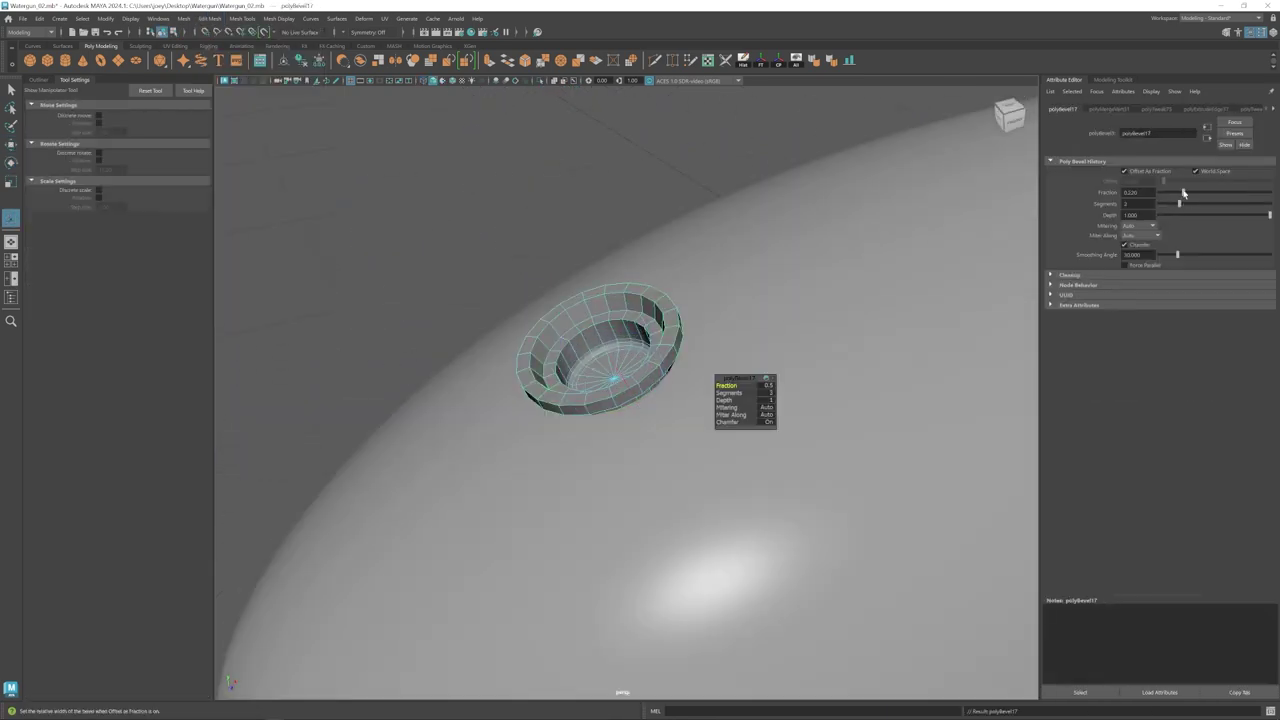
- Adjust a side face on the filler cap's rim and return to object mode
{"action": "key", "text": "q"}
{"action": "left_click", "coordinate": [623, 320]}
{"action": "mouse_move", "coordinate": [640, 420]}
{"action": "left_mouse_down", "text": "alt"}
{"action": "mouse_move", "coordinate": [625, 330]}
{"action": "mouse_move", "coordinate": [480, 300]}
{"action": "mouse_move", "coordinate": [742, 350]}
{"action": "left_mouse_up", "text": "alt"}
{"action": "key", "text": "4"}
{"action": "mouse_move", "coordinate": [510, 370]}
{"action": "left_mouse_down", "text": "alt"}
{"action": "mouse_move", "coordinate": [605, 378]}
{"action": "mouse_move", "coordinate": [611, 403]}
{"action": "mouse_move", "coordinate": [634, 400]}
{"action": "mouse_move", "coordinate": [623, 391]}
{"action": "left_mouse_up", "text": "alt"}
{"action": "key", "text": "r"}
{"action": "key", "text": "5"}
{"action": "mouse_move", "coordinate": [586, 306]}
{"action": "left_mouse_down"}
{"action": "mouse_move", "coordinate": [632, 479]}
{"action": "mouse_move", "coordinate": [665, 400]}
{"action": "left_mouse_up"}
{"action": "key", "text": "e"}
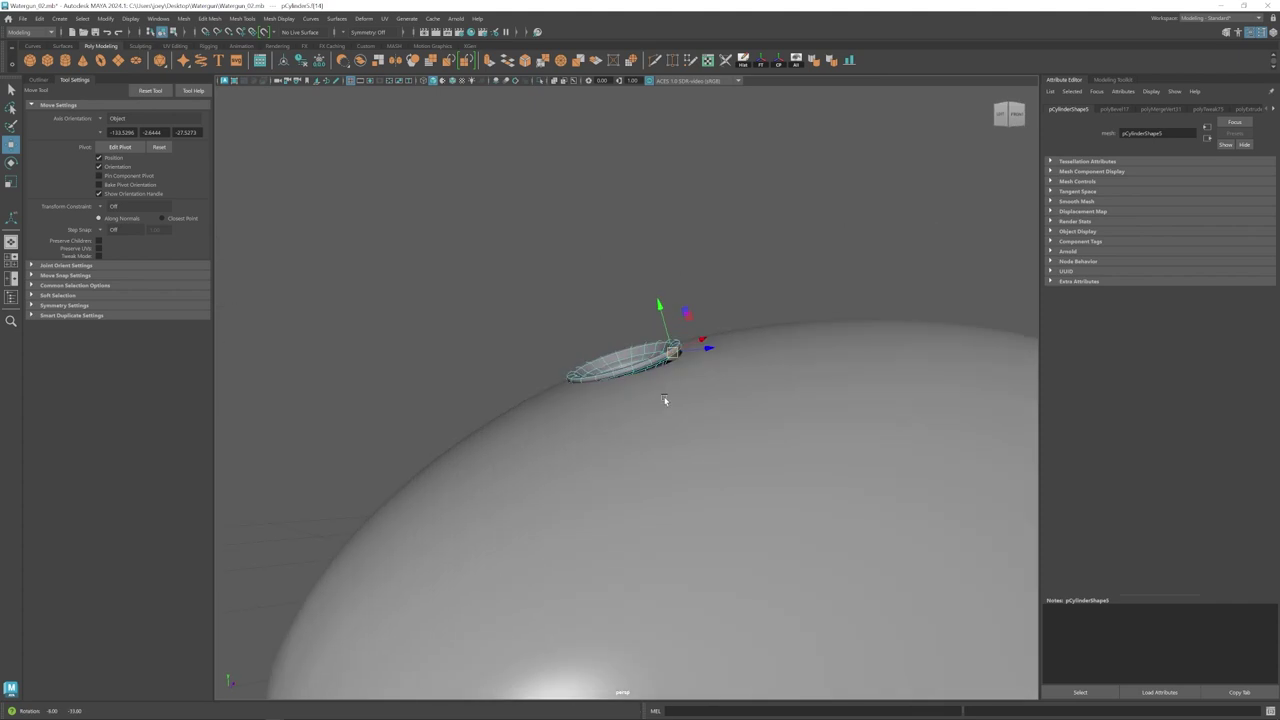
{"action": "key", "text": "F8"}
- Delete the gun body's construction history and make the body see-through so the internal parts show
{"action": "left_click_drag", "start_coordinate": [658, 299], "coordinate": [651, 446], "text": "alt"}
{"action": "left_click", "coordinate": [500, 380]}
{"action": "scroll", "coordinate": [651, 446], "scroll_direction": "down", "scroll_amount": 3}
{"action": "middle_click_drag", "start_coordinate": [651, 446], "coordinate": [608, 360], "text": "alt"}
{"action": "left_click", "coordinate": [463, 259]}
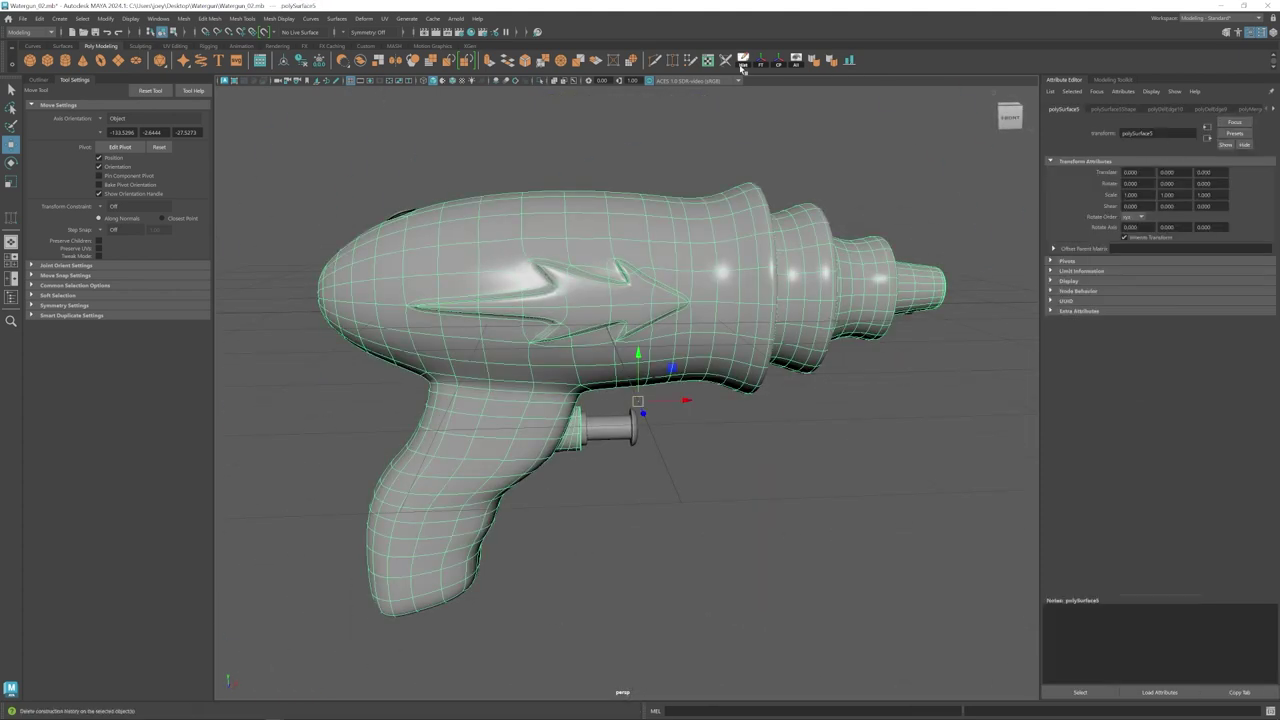
{"action": "left_click", "coordinate": [743, 62]}
{"action": "left_click", "coordinate": [1190, 108]}
{"action": "left_click", "coordinate": [1180, 230]}
{"action": "left_click", "coordinate": [940, 180]}
- Move the small nozzle cylinder into place at the tip of the barrel
{"action": "left_click_drag", "start_coordinate": [760, 395], "coordinate": [780, 342], "text": "alt"}
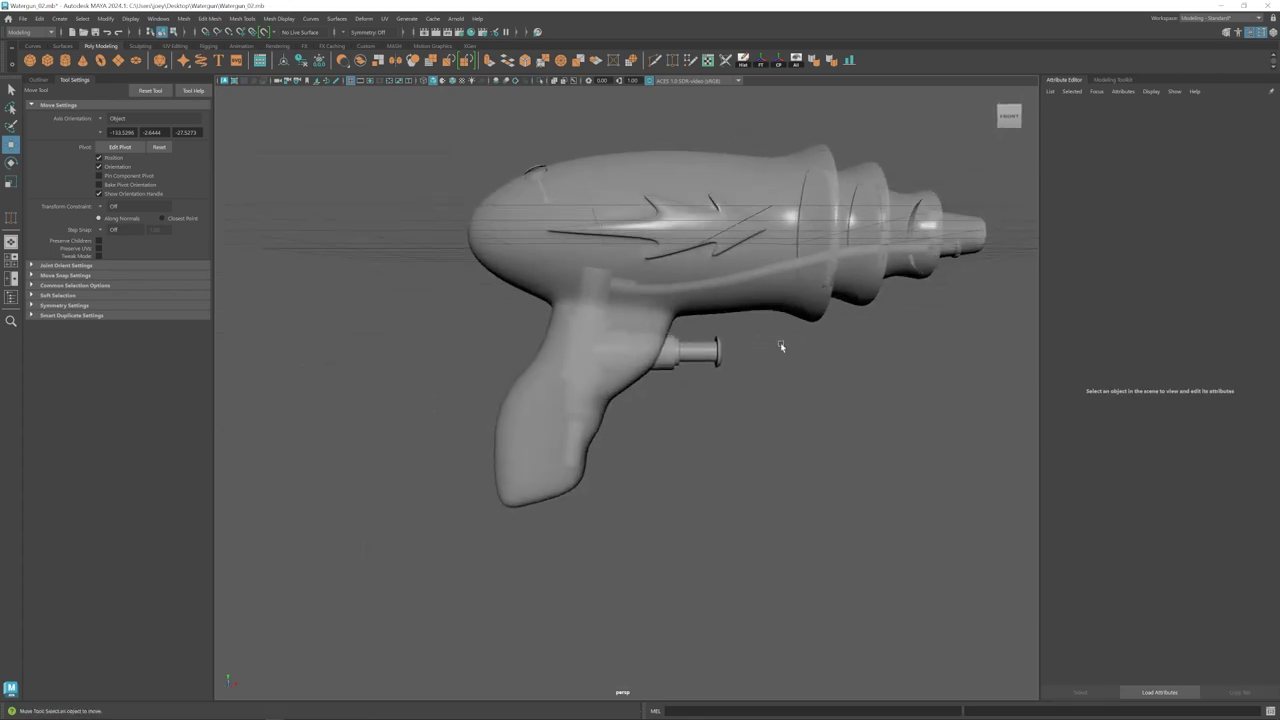
{"action": "middle_click_drag", "start_coordinate": [780, 342], "coordinate": [545, 429], "text": "alt"}
{"action": "left_click", "coordinate": [638, 310]}
{"action": "scroll", "coordinate": [669, 360], "scroll_direction": "up", "scroll_amount": 6}
{"action": "left_click_drag", "start_coordinate": [659, 296], "coordinate": [694, 270]}
{"action": "left_click_drag", "start_coordinate": [722, 232], "coordinate": [733, 235]}
{"action": "middle_click_drag", "start_coordinate": [665, 301], "coordinate": [720, 301], "text": "alt"}
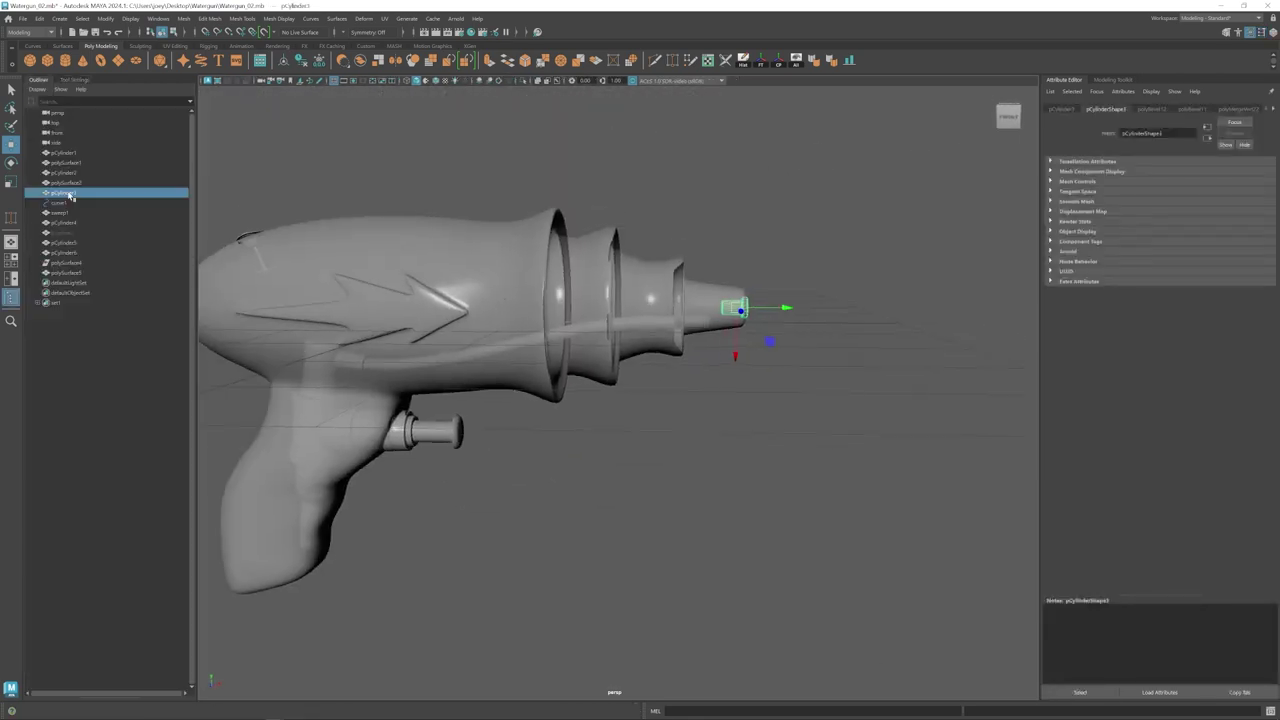
- Reposition the end points of the water tube's curve inside the barrel tip
{"action": "left_click", "coordinate": [667, 363]}
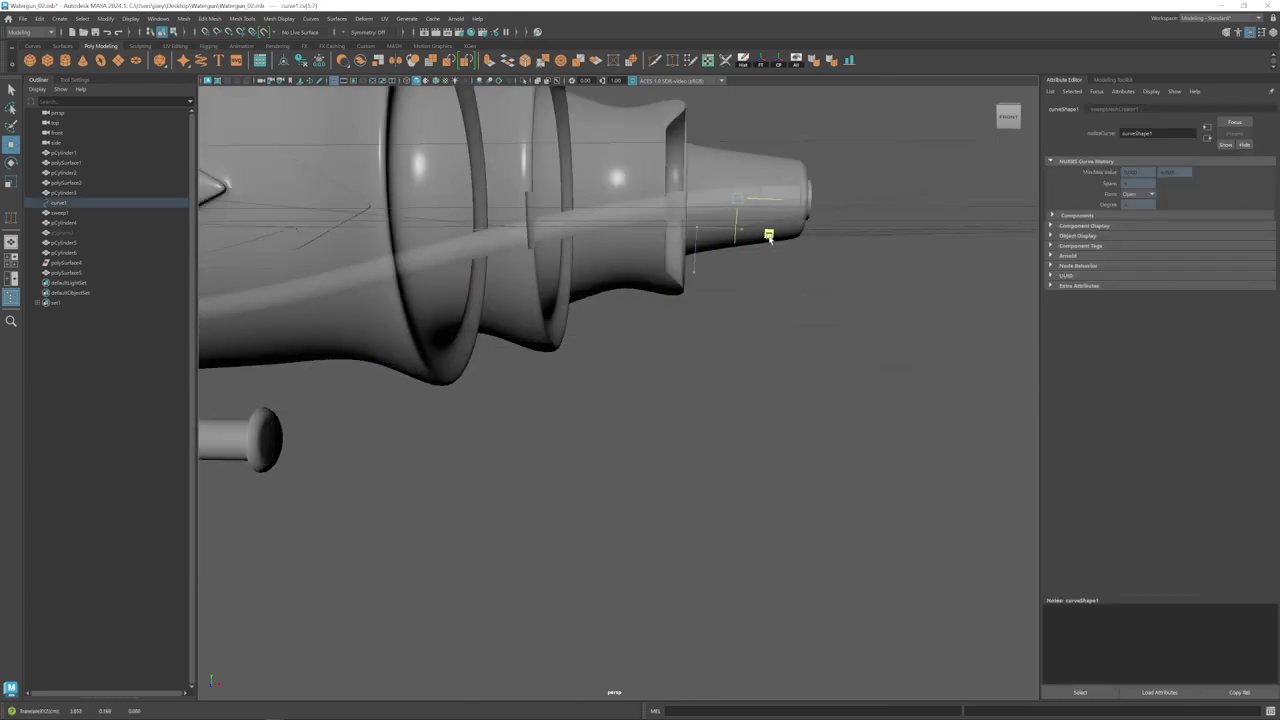
{"action": "left_click_drag", "start_coordinate": [769, 238], "coordinate": [669, 183], "text": "alt"}
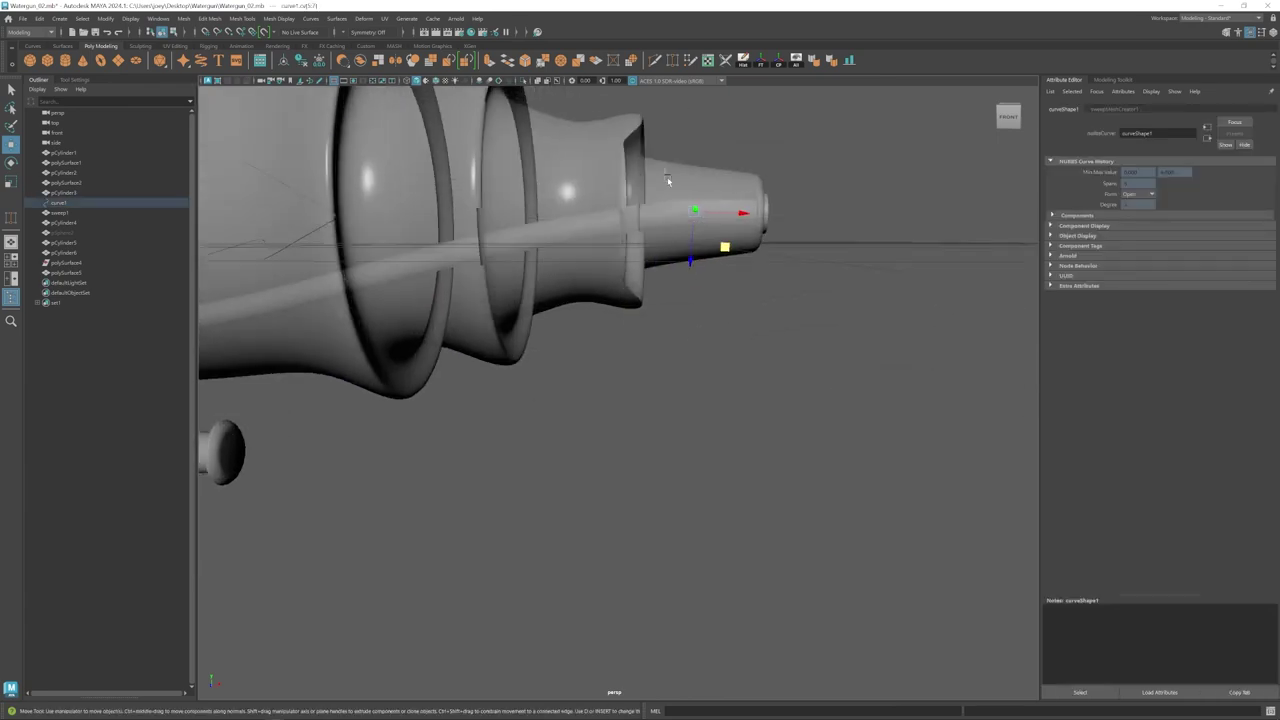
{"action": "left_click", "coordinate": [669, 183]}
{"action": "key", "text": "ctrl+z"}
- Hollow out the nozzle cylinder's front end by extruding its rim edges inward, and bevel the edges with more segments
{"action": "left_click_drag", "start_coordinate": [720, 248], "coordinate": [660, 266], "text": "alt"}
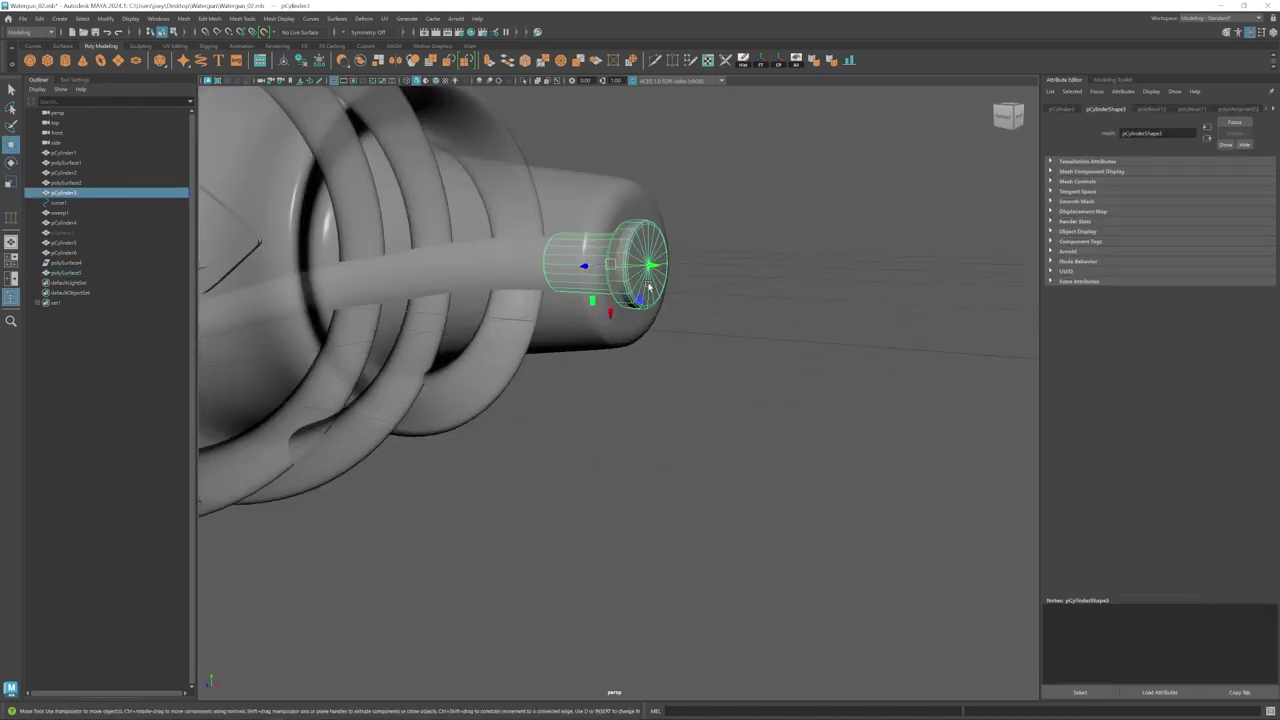
{"action": "key", "text": "space"}
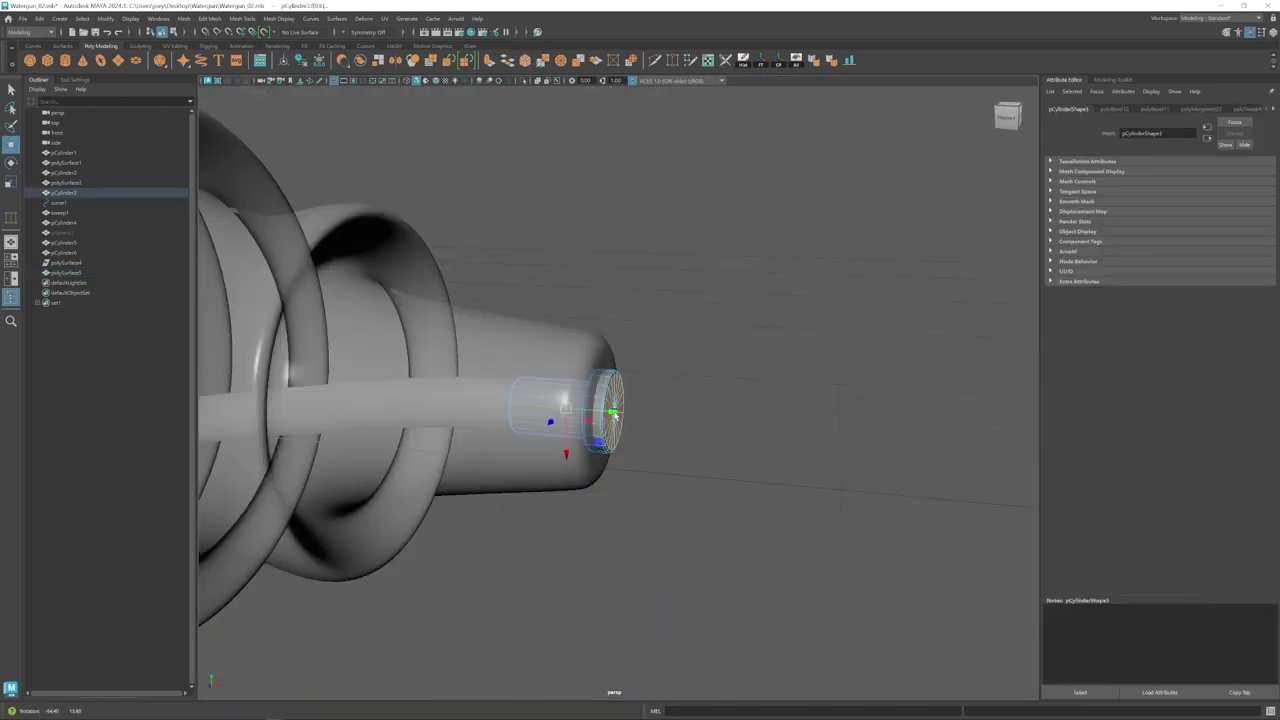
{"action": "left_click_drag", "start_coordinate": [540, 450], "coordinate": [642, 376], "text": "alt"}
{"action": "key", "text": "r"}
{"action": "key", "text": "ctrl+z"}
{"action": "left_click_drag", "start_coordinate": [755, 362], "coordinate": [657, 443], "text": "alt"}
{"action": "left_click_drag", "start_coordinate": [632, 374], "coordinate": [648, 357]}
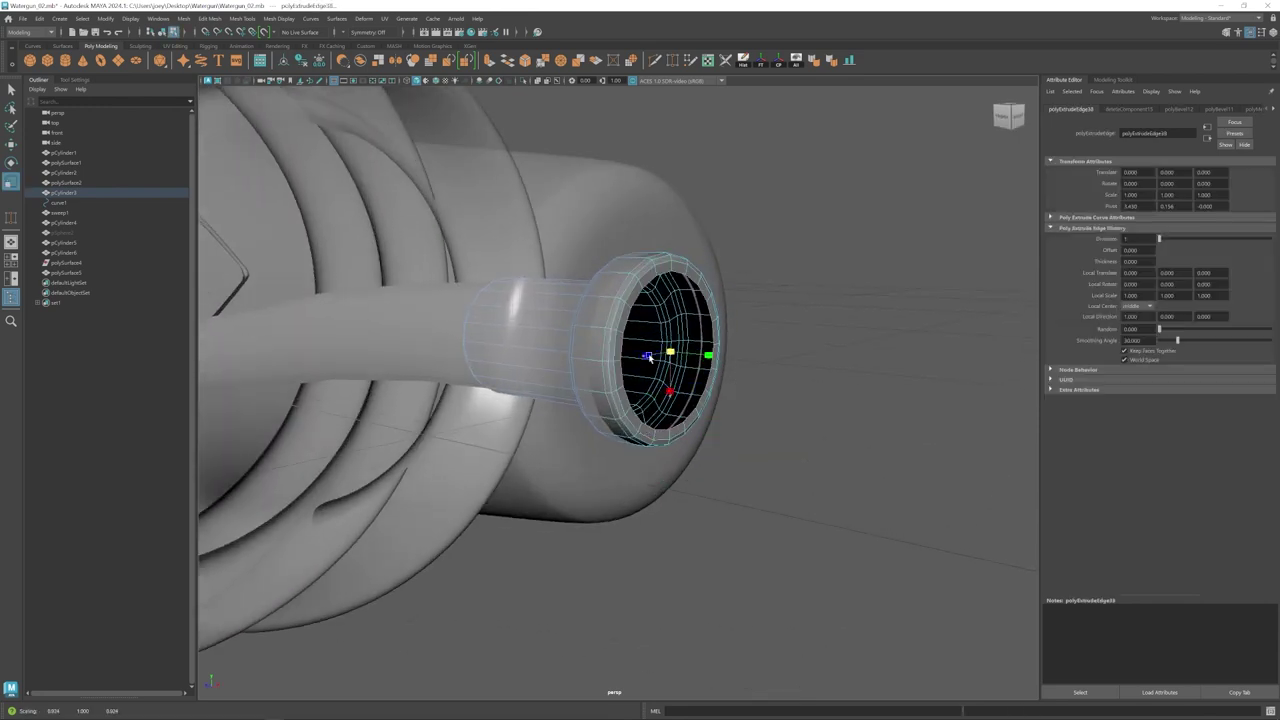
{"action": "key", "text": "ctrl+b"}
{"action": "left_click_drag", "start_coordinate": [1162, 204], "coordinate": [1180, 204]}
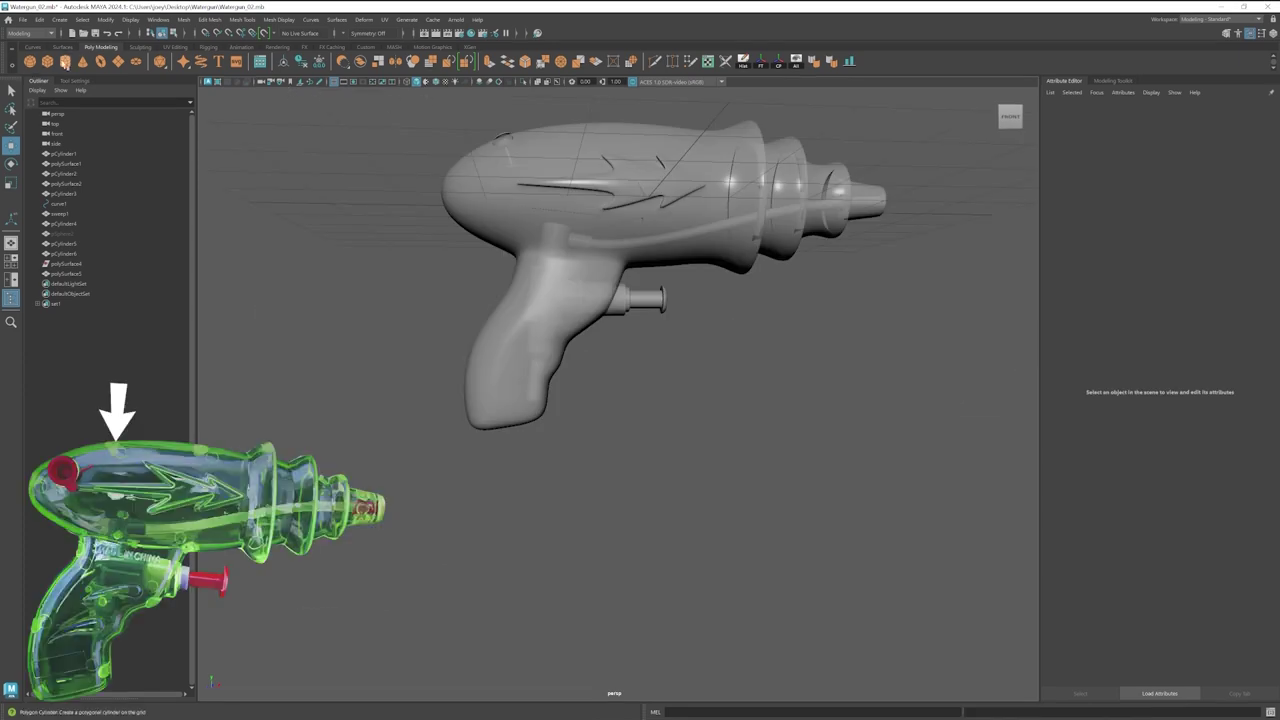
- Create a new cylinder, turn it crosswise to the gun, shrink it and move it down to the grip
{"action": "left_click", "coordinate": [65, 63]}
{"action": "key", "text": "e"}
{"action": "left_click_drag", "start_coordinate": [666, 243], "coordinate": [576, 198], "text": "alt"}
{"action": "key", "text": "r"}
{"action": "left_click_drag", "start_coordinate": [632, 258], "coordinate": [697, 213], "text": "alt"}
{"action": "key", "text": "w"}
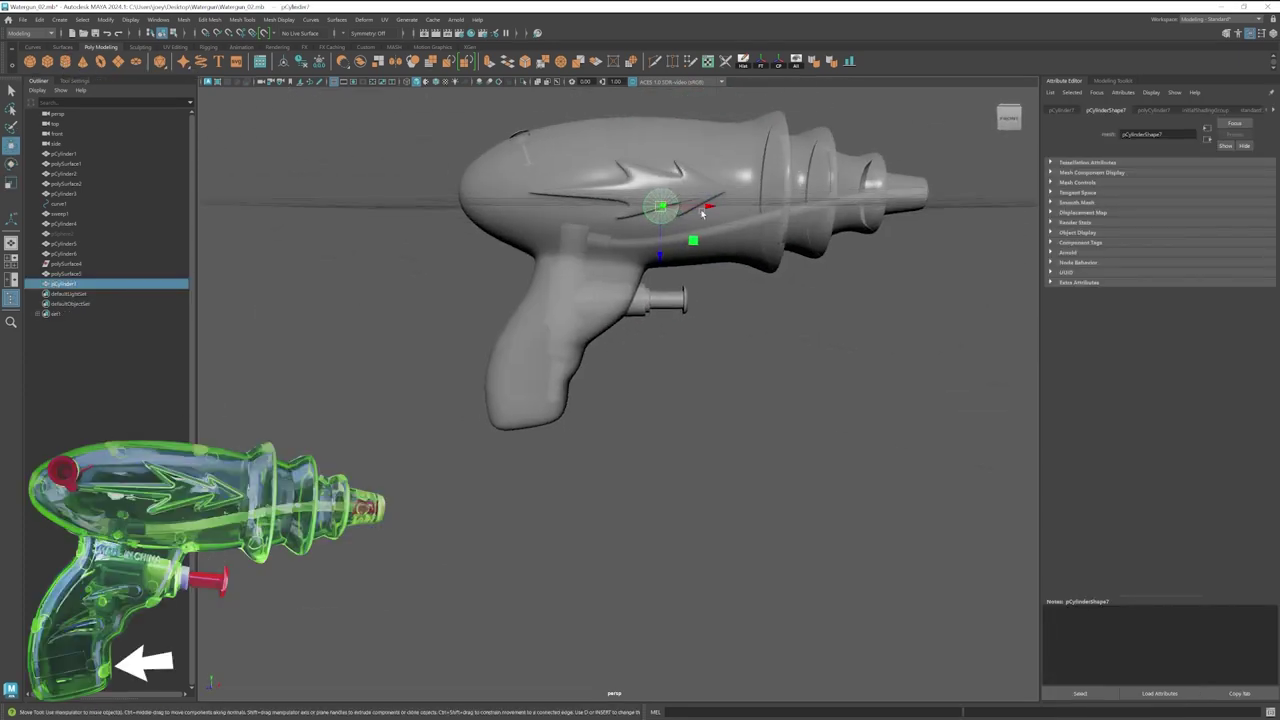
{"action": "left_click_drag", "start_coordinate": [581, 387], "coordinate": [581, 382]}
- Scale the crosswise cylinder into a thin pin that spans the width of the grip
{"action": "middle_click_drag", "start_coordinate": [581, 382], "coordinate": [616, 343], "text": "alt"}
{"action": "scroll", "coordinate": [614, 330], "scroll_direction": "up", "scroll_amount": 5}
{"action": "left_click_drag", "start_coordinate": [654, 292], "coordinate": [671, 291], "text": "alt"}
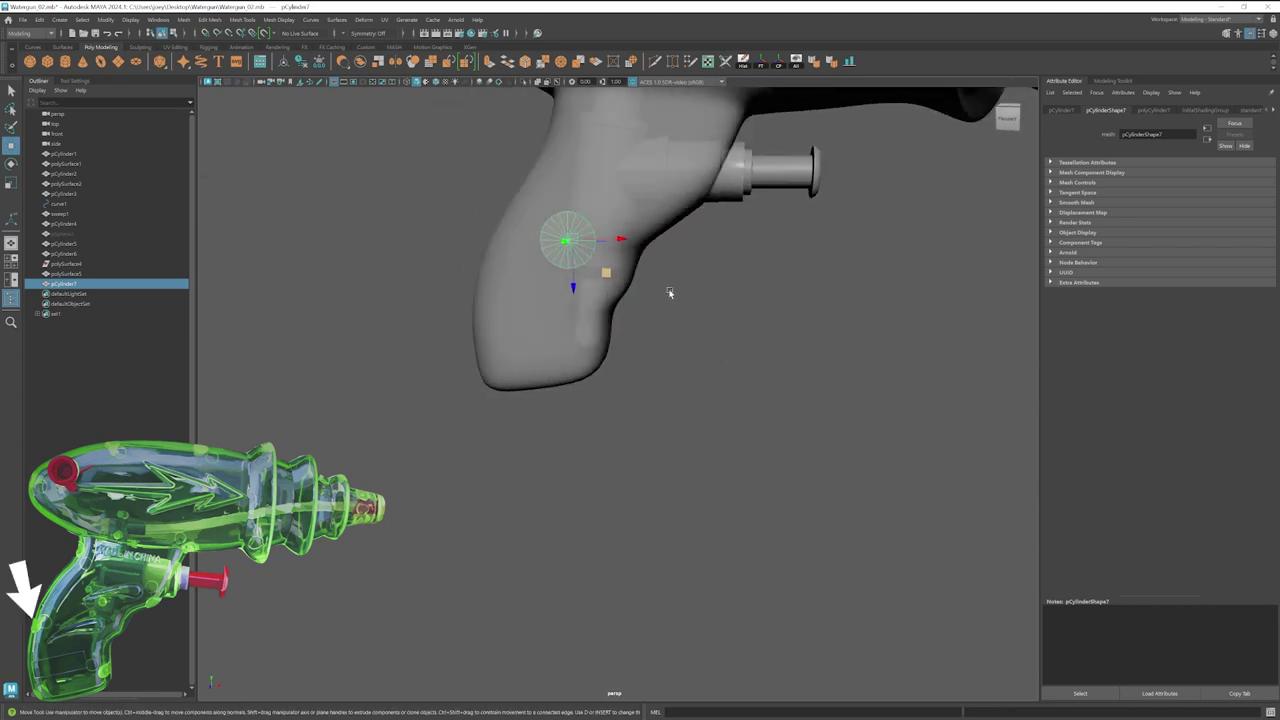
{"action": "middle_click_drag", "start_coordinate": [671, 291], "coordinate": [682, 357], "text": "alt"}
{"action": "key", "text": "r"}
{"action": "left_click_drag", "start_coordinate": [580, 303], "coordinate": [525, 343]}
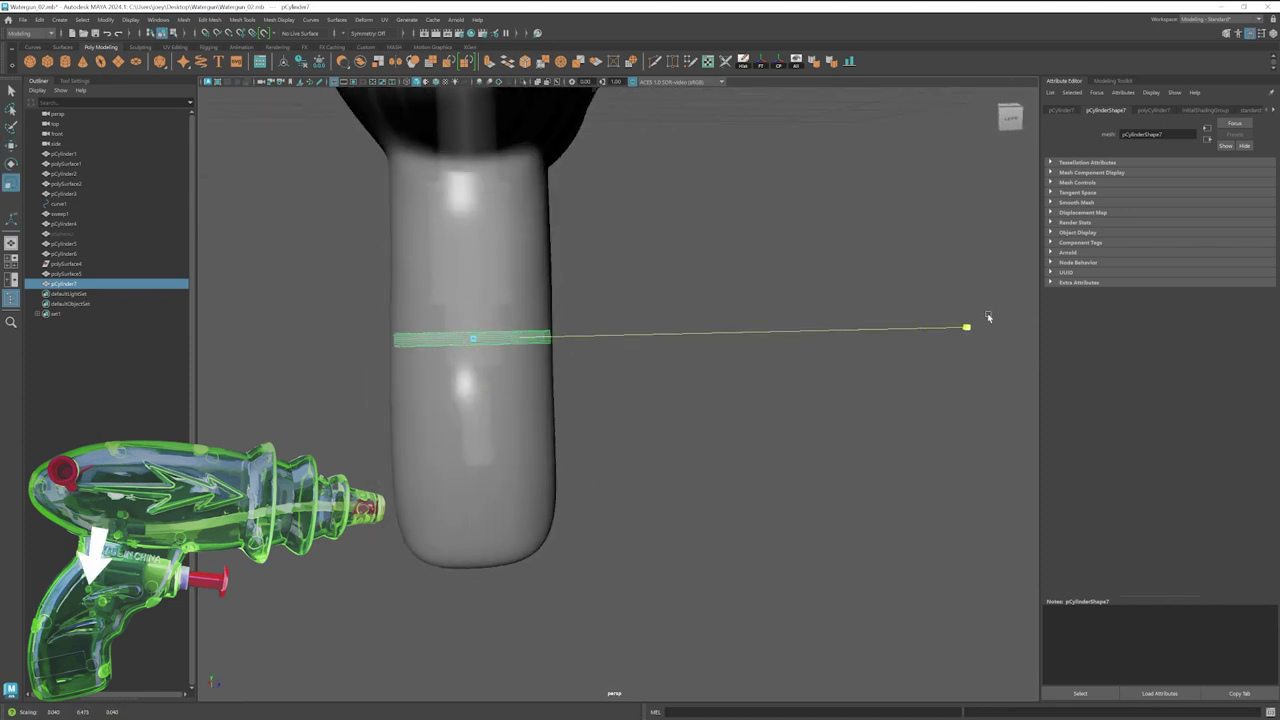
{"action": "key", "text": "w"}
{"action": "mouse_move", "coordinate": [602, 339]}
{"action": "left_mouse_down", "text": "alt"}
{"action": "mouse_move", "coordinate": [571, 343]}
{"action": "mouse_move", "coordinate": [612, 327]}
{"action": "left_mouse_up", "text": "alt"}
{"action": "mouse_move", "coordinate": [601, 325]}
{"action": "left_mouse_down"}
{"action": "mouse_move", "coordinate": [565, 330]}
{"action": "mouse_move", "coordinate": [589, 329]}
{"action": "left_mouse_up"}
- Place the pin in the middle of the grip behind the pump and fit its length to the grip
{"action": "key", "text": "w"}
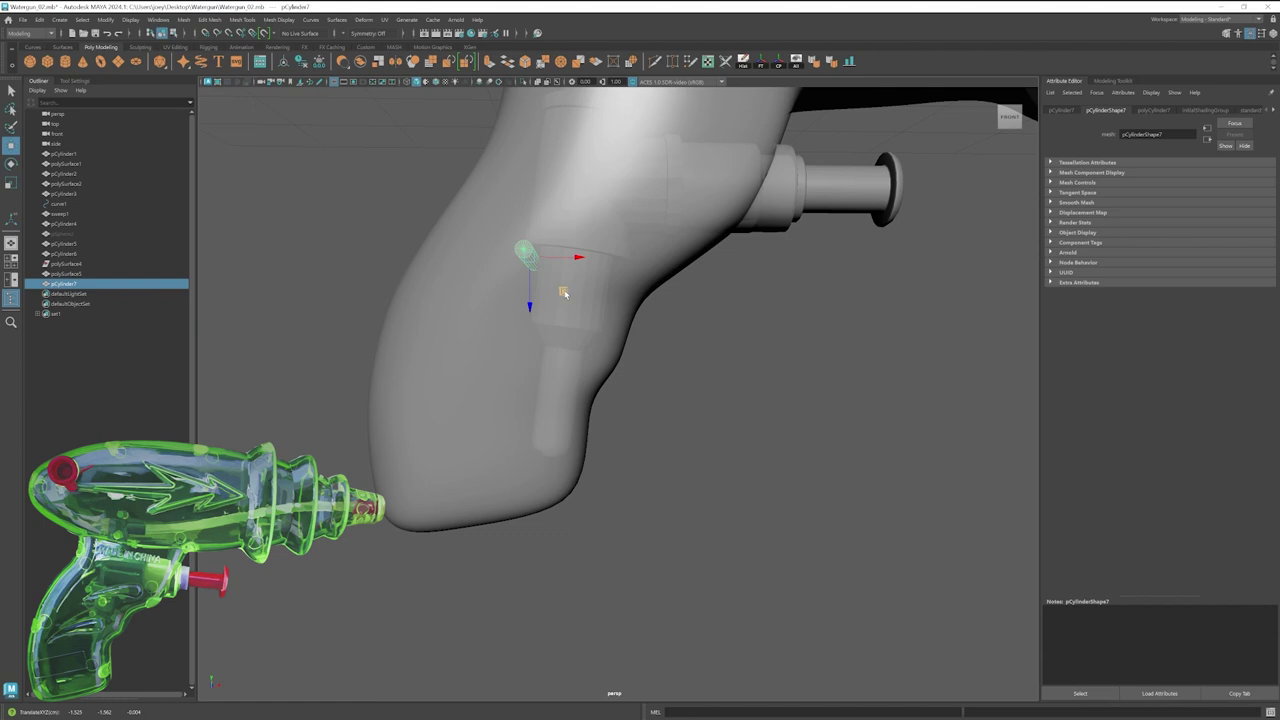
{"action": "left_click_drag", "start_coordinate": [564, 292], "coordinate": [567, 261], "text": "alt"}
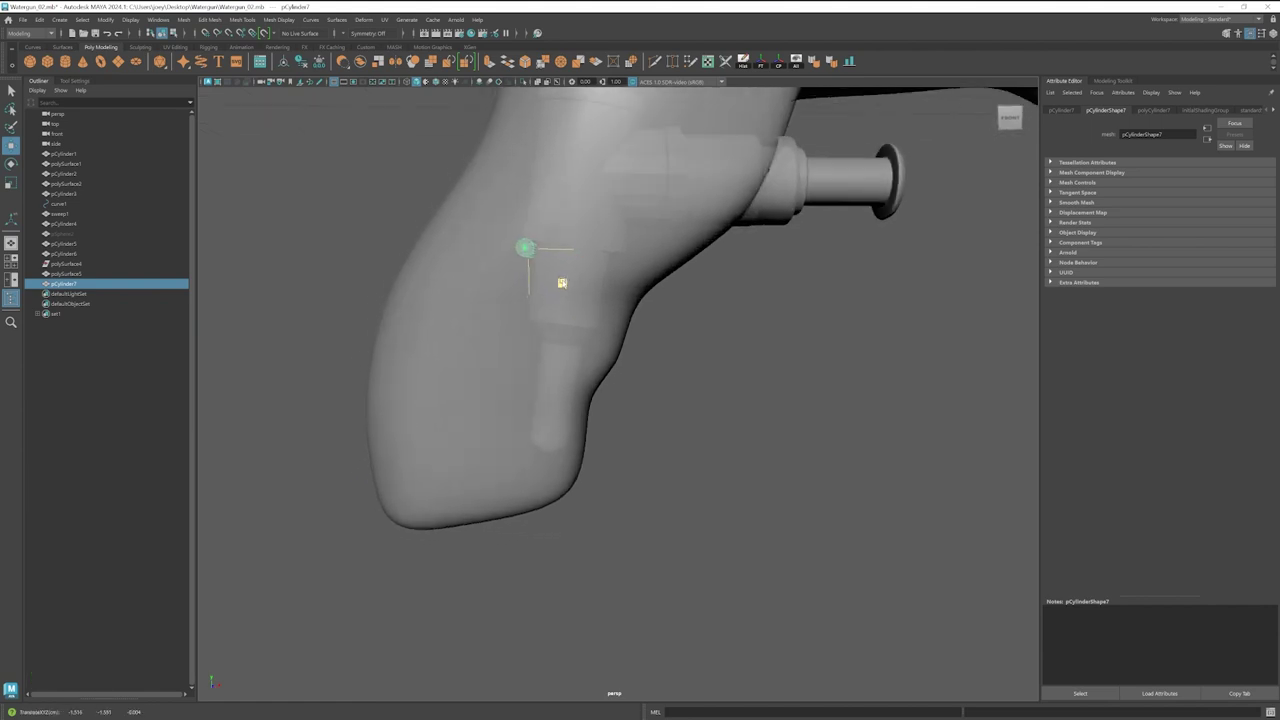
{"action": "left_click_drag", "start_coordinate": [648, 297], "coordinate": [570, 377], "text": "alt"}
{"action": "key", "text": "r"}
{"action": "right_click_drag", "start_coordinate": [564, 375], "coordinate": [687, 427], "text": "alt"}
{"action": "left_click_drag", "start_coordinate": [687, 427], "coordinate": [752, 398], "text": "alt"}
{"action": "left_click_drag", "start_coordinate": [723, 377], "coordinate": [694, 317]}
- Duplicate the grip pin and place the copy near the grip's front edge, below the trigger
{"action": "left_click_drag", "start_coordinate": [722, 432], "coordinate": [741, 446], "text": "alt"}
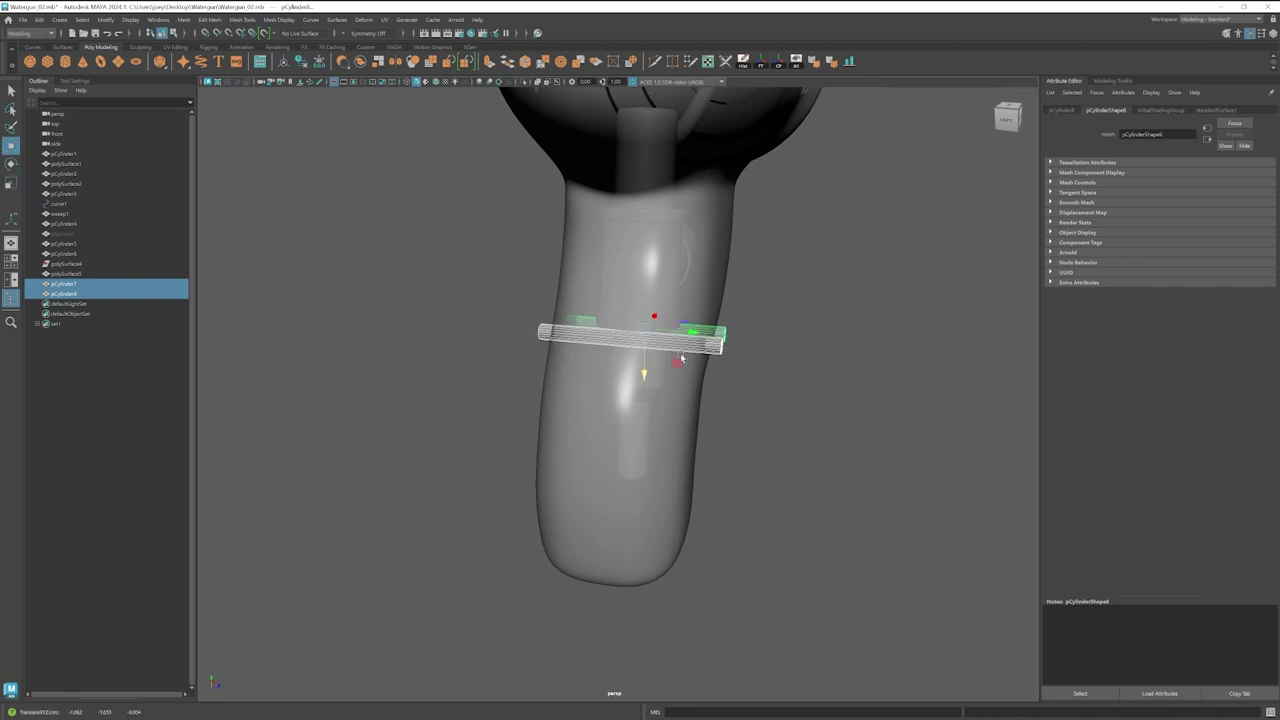
{"action": "left_click_drag", "start_coordinate": [685, 338], "coordinate": [560, 332], "text": "alt"}
{"action": "right_click_drag", "start_coordinate": [560, 332], "coordinate": [408, 320], "text": "alt"}
{"action": "left_click", "coordinate": [410, 322]}
{"action": "right_click_drag", "start_coordinate": [530, 385], "coordinate": [663, 441], "text": "alt"}
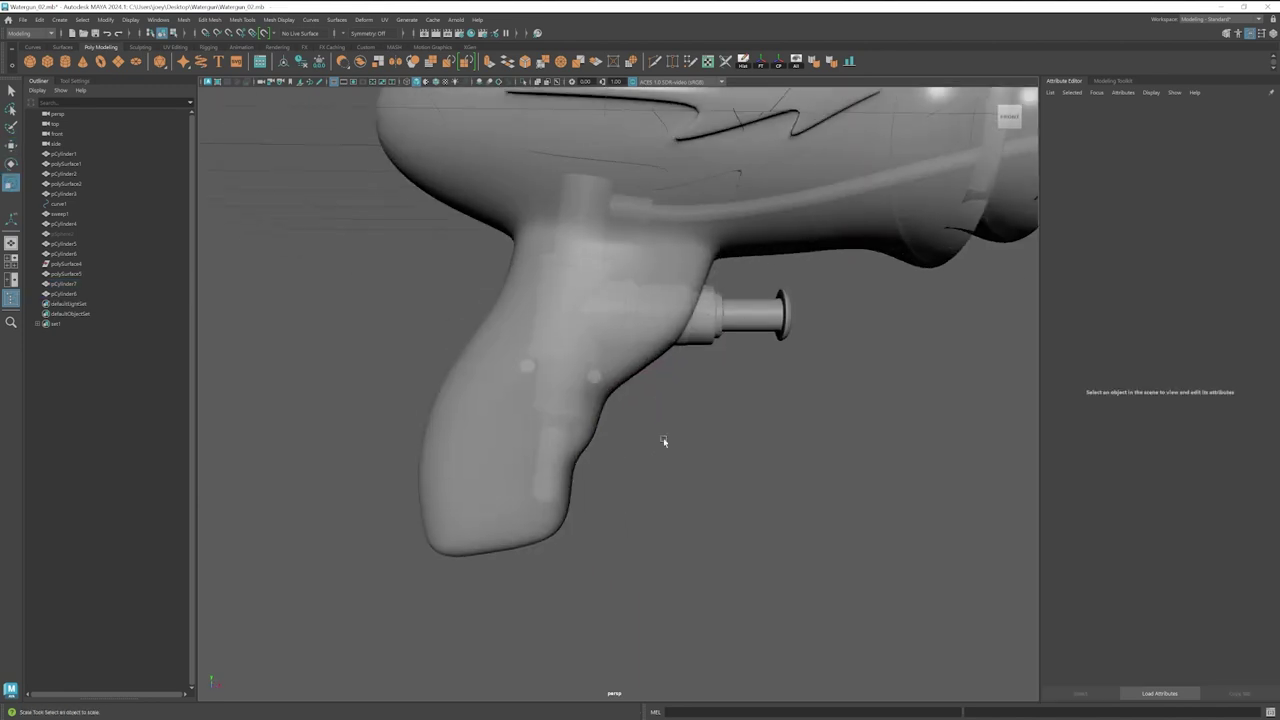
- Duplicate both grip pins and move the copies up to where the grip meets the gun body
{"action": "key", "text": "ctrl+z"}
{"action": "key", "text": "w"}
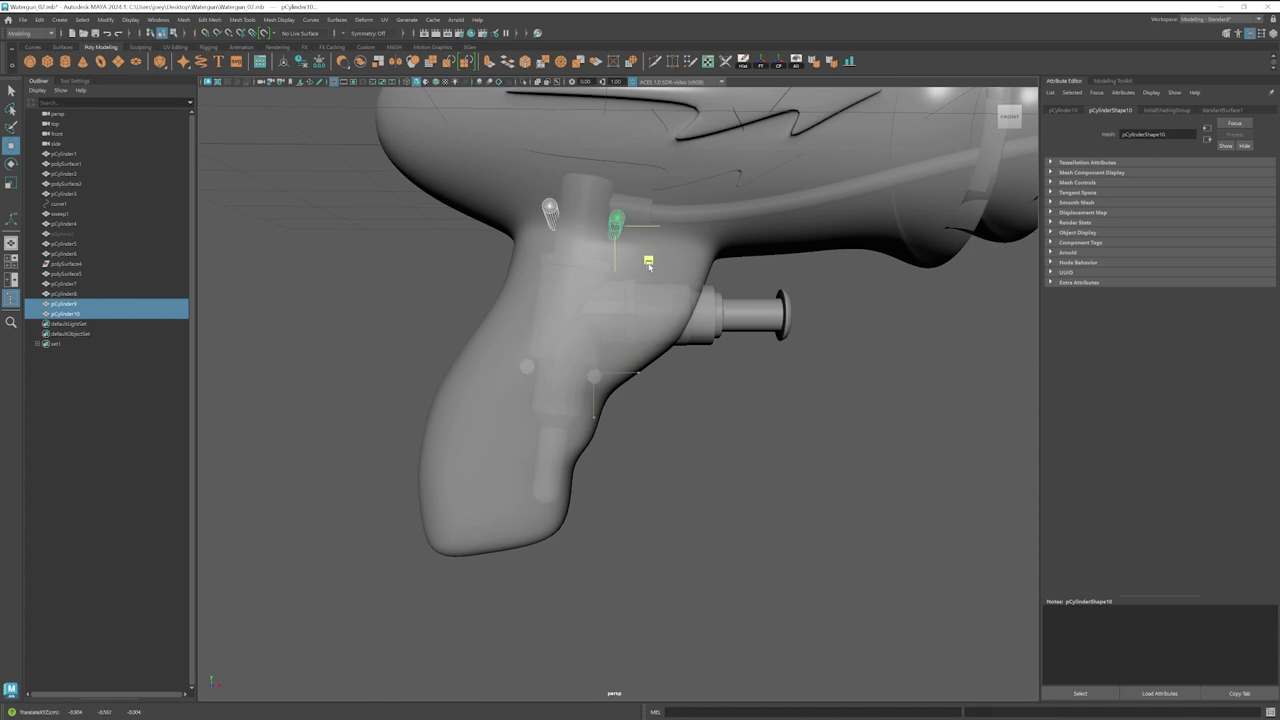
{"action": "left_click_drag", "start_coordinate": [646, 262], "coordinate": [647, 264]}
{"action": "middle_click_drag", "start_coordinate": [647, 266], "coordinate": [654, 323], "text": "alt"}
{"action": "left_click_drag", "start_coordinate": [654, 323], "coordinate": [608, 352], "text": "alt"}
{"action": "right_click_drag", "start_coordinate": [590, 355], "coordinate": [640, 380], "text": "alt"}
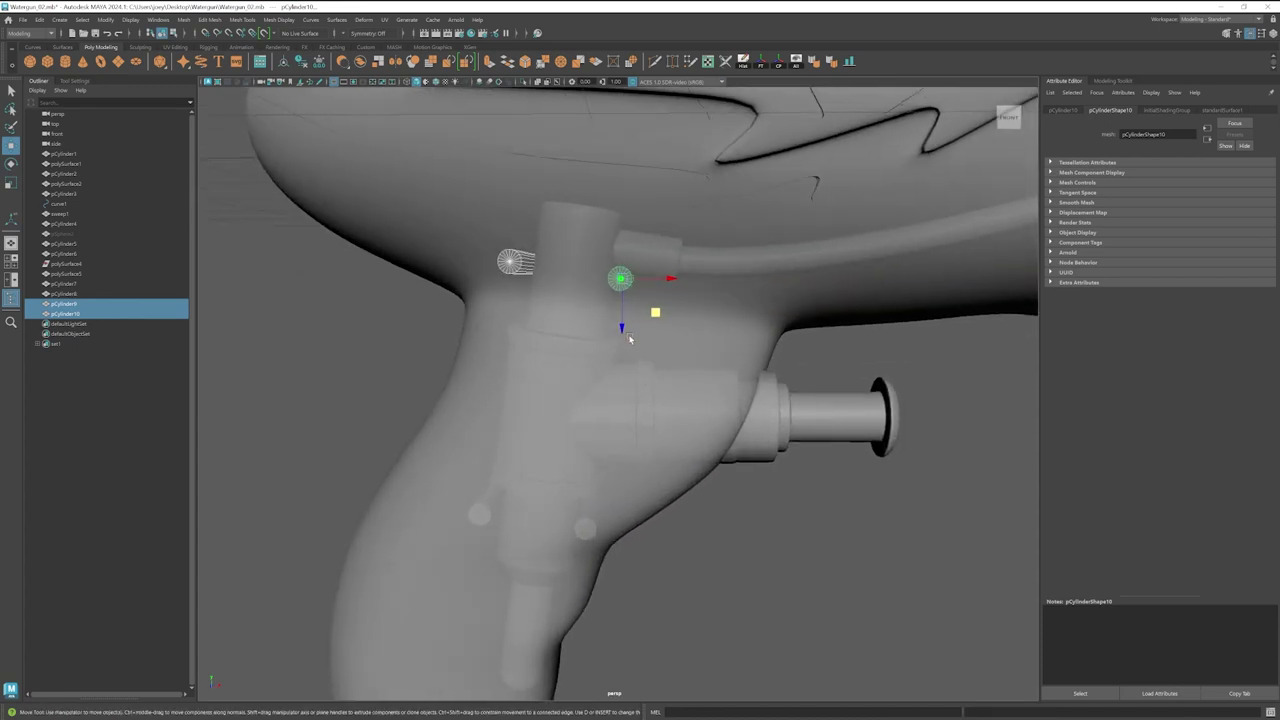
{"action": "left_click_drag", "start_coordinate": [619, 333], "coordinate": [515, 335], "text": "alt"}
- Rescale the upper front pin beside the pump to fit the width of the gun there
{"action": "left_click", "coordinate": [530, 273]}
{"action": "scroll", "coordinate": [577, 290], "scroll_direction": "down", "scroll_amount": 5}
{"action": "scroll", "coordinate": [722, 348], "scroll_direction": "up", "scroll_amount": 3}
{"action": "key", "text": "r"}
{"action": "left_click_drag", "start_coordinate": [525, 300], "coordinate": [492, 328]}
{"action": "left_click_drag", "start_coordinate": [469, 388], "coordinate": [580, 340], "text": "ctrl"}
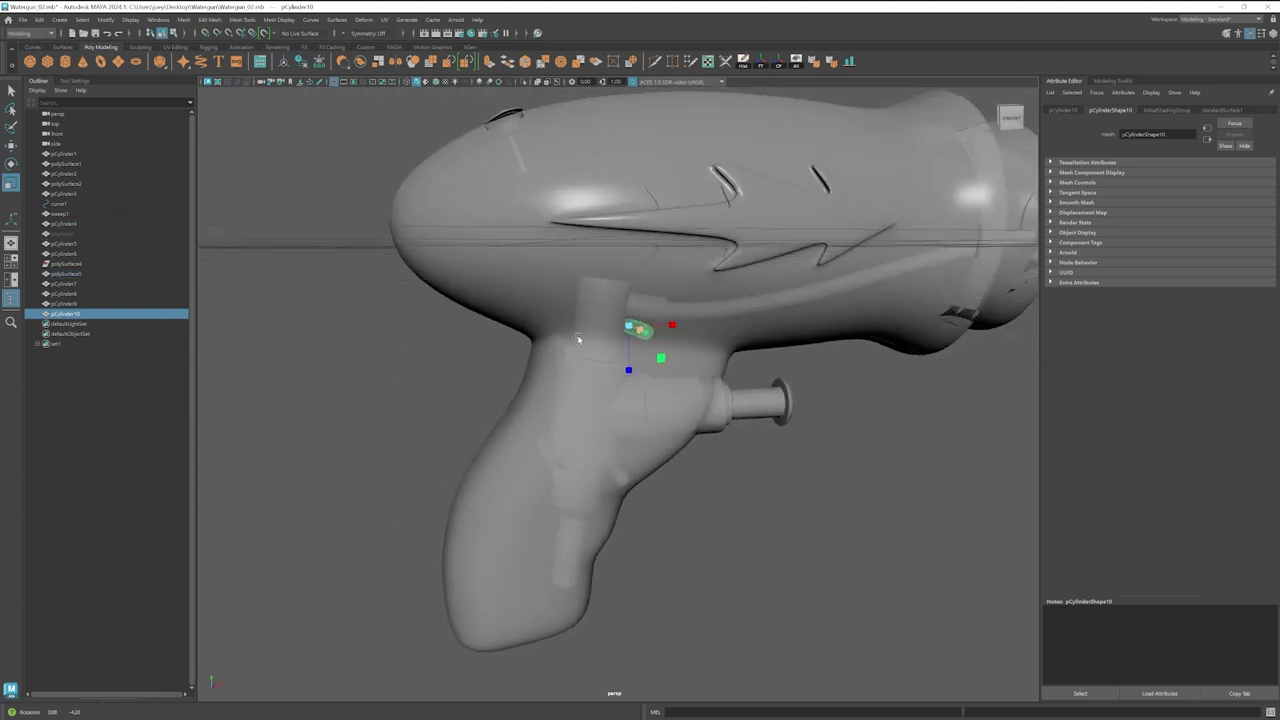
{"action": "left_click", "coordinate": [508, 356]}
{"action": "scroll", "coordinate": [622, 388], "scroll_direction": "down", "scroll_amount": 5}
{"action": "mouse_move", "coordinate": [626, 392]}
{"action": "left_mouse_down", "text": "alt"}
{"action": "mouse_move", "coordinate": [642, 409]}
{"action": "mouse_move", "coordinate": [626, 405]}
{"action": "left_mouse_up", "text": "alt"}
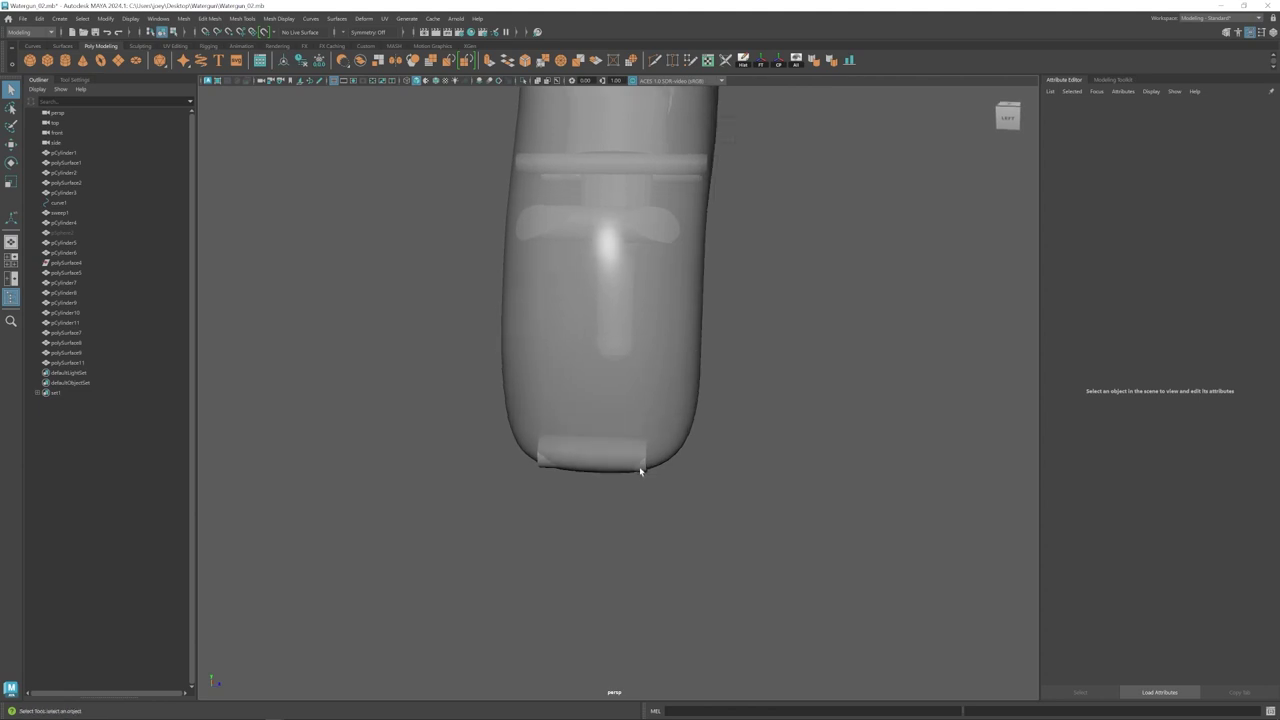
- Lengthen the cylinder at the bottom of the grip so it sticks out on both sides
{"action": "left_click", "coordinate": [639, 466]}
{"action": "scroll", "coordinate": [812, 441], "scroll_direction": "up", "scroll_amount": 2}
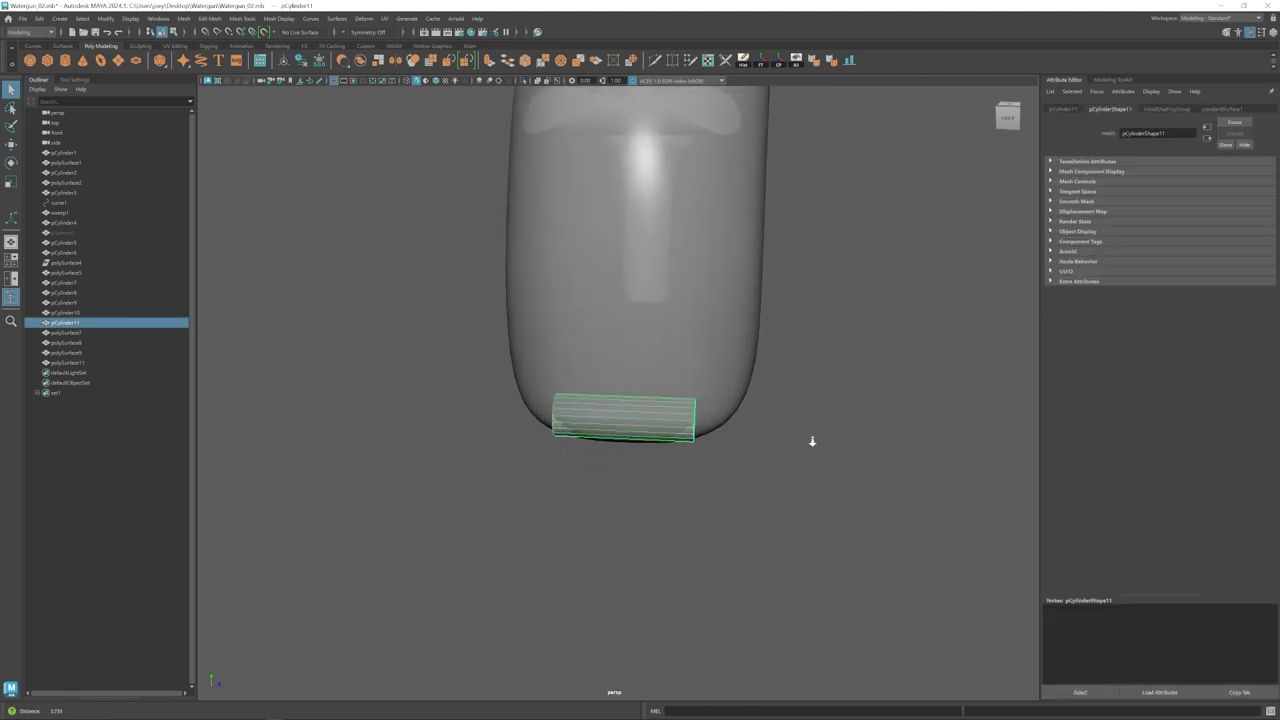
{"action": "left_click_drag", "start_coordinate": [739, 424], "coordinate": [734, 424]}
{"action": "left_click_drag", "start_coordinate": [700, 447], "coordinate": [726, 444], "text": "alt"}
- Duplicate the gun body and isolate the copy together with the bottom cylinder
{"action": "left_click", "coordinate": [656, 360]}
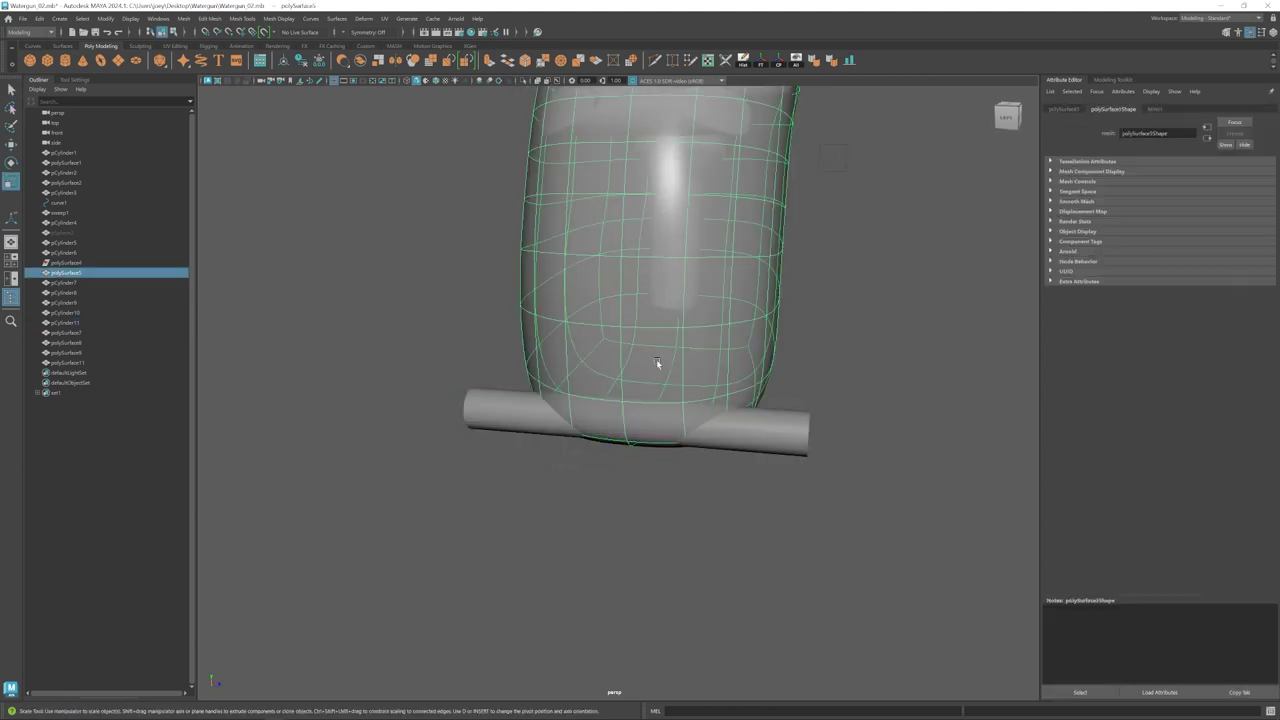
{"action": "right_click_drag", "start_coordinate": [780, 384], "coordinate": [701, 351], "text": "alt"}
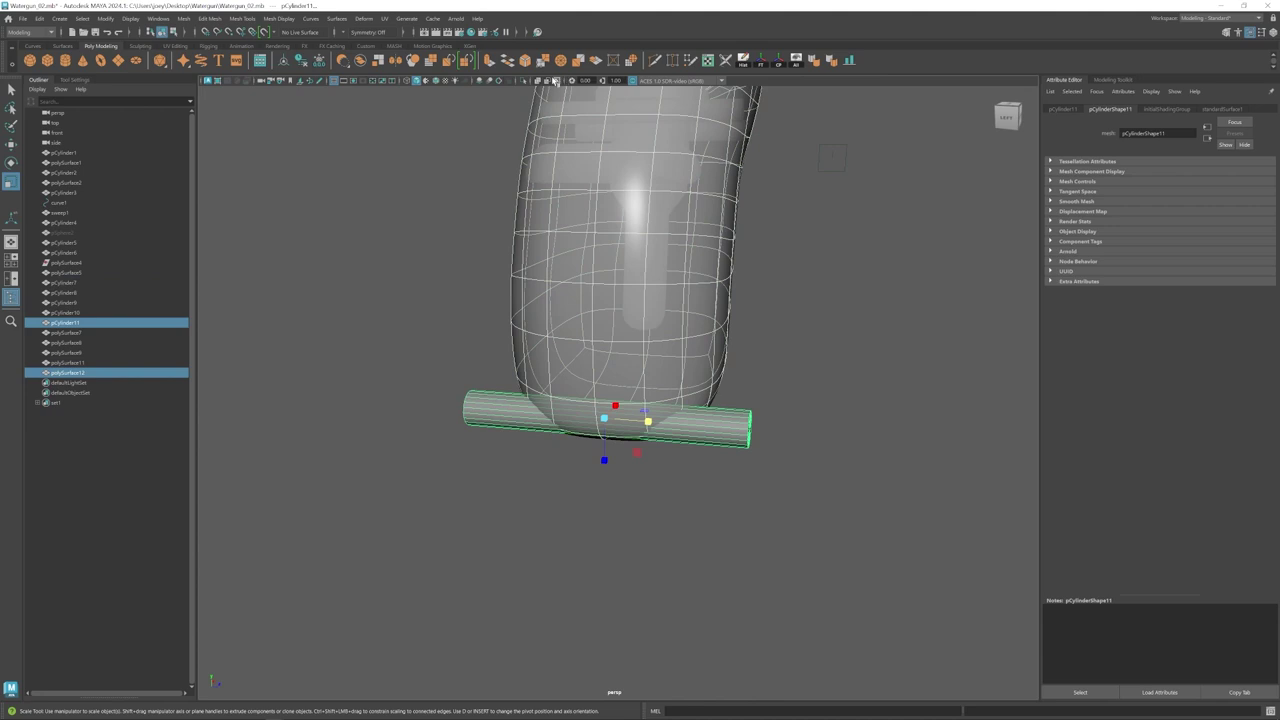
{"action": "left_click", "coordinate": [523, 81]}
{"action": "left_click_drag", "start_coordinate": [570, 343], "coordinate": [522, 356], "text": "alt"}
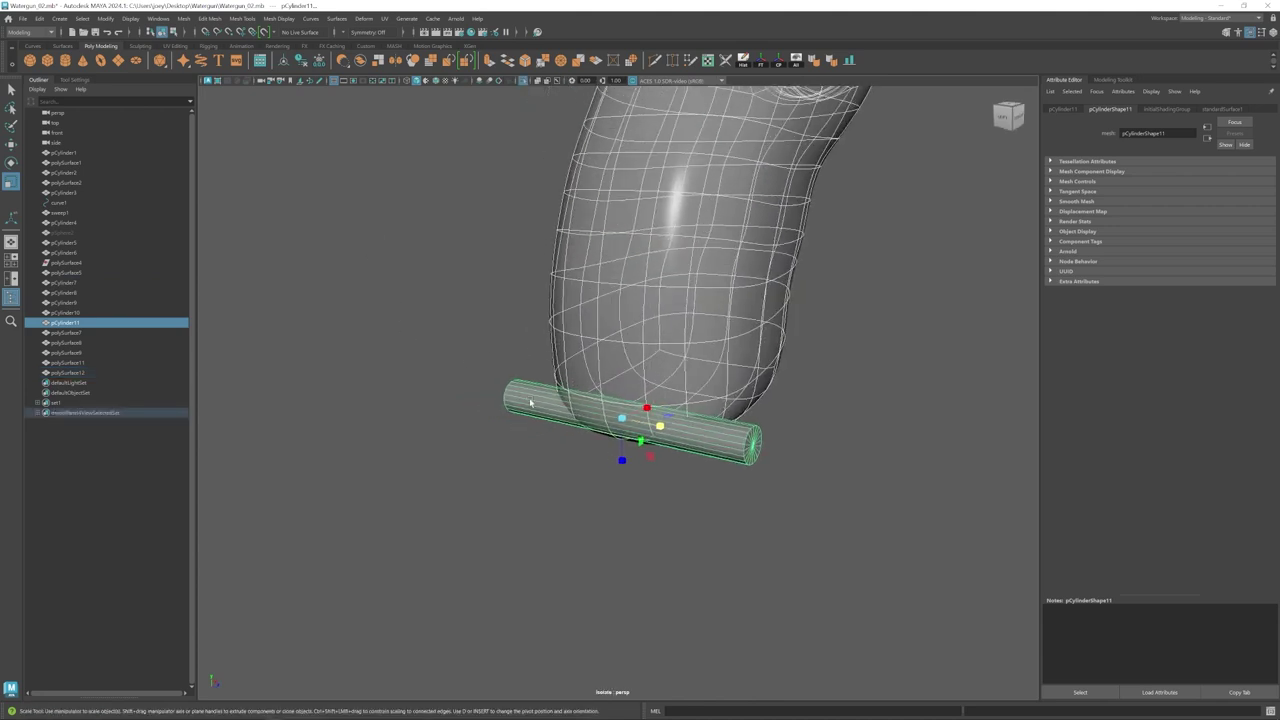
- Apply a Boolean Slice to the bottom cylinder with the duplicated gun body
{"action": "left_click", "coordinate": [572, 342], "text": "shift"}
{"action": "left_click", "coordinate": [183, 18]}
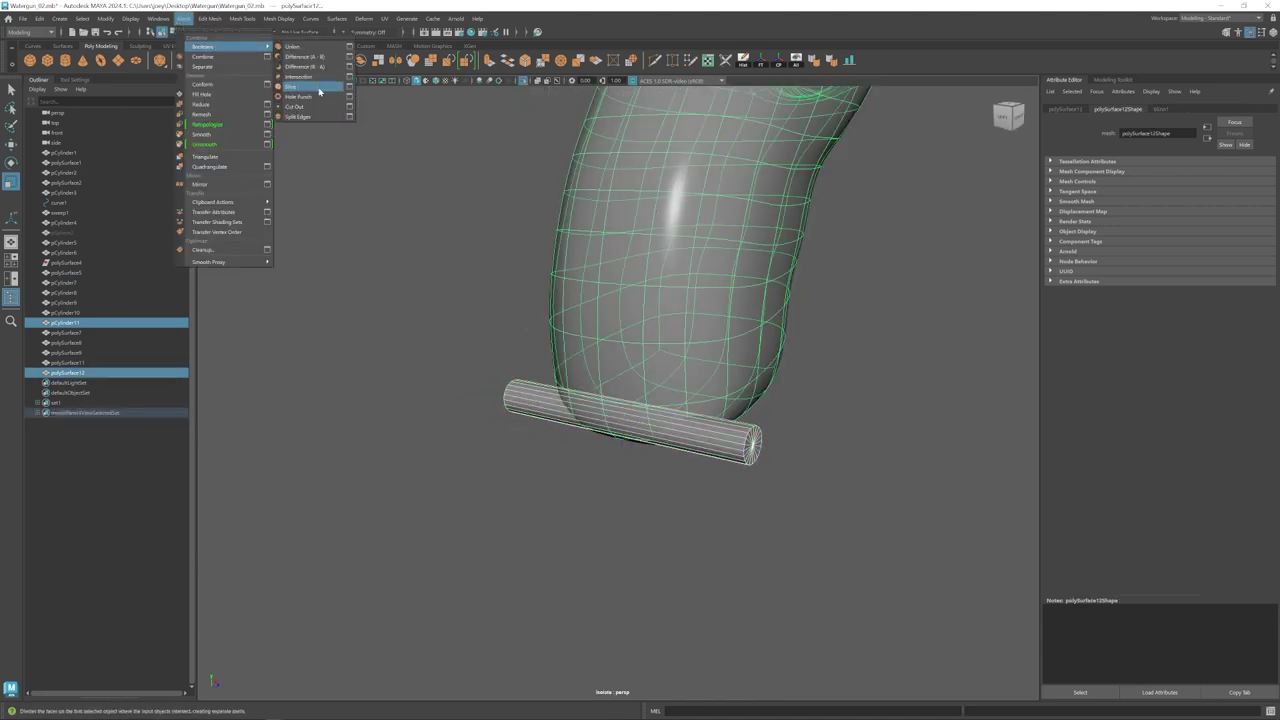
{"action": "left_click", "coordinate": [301, 88]}
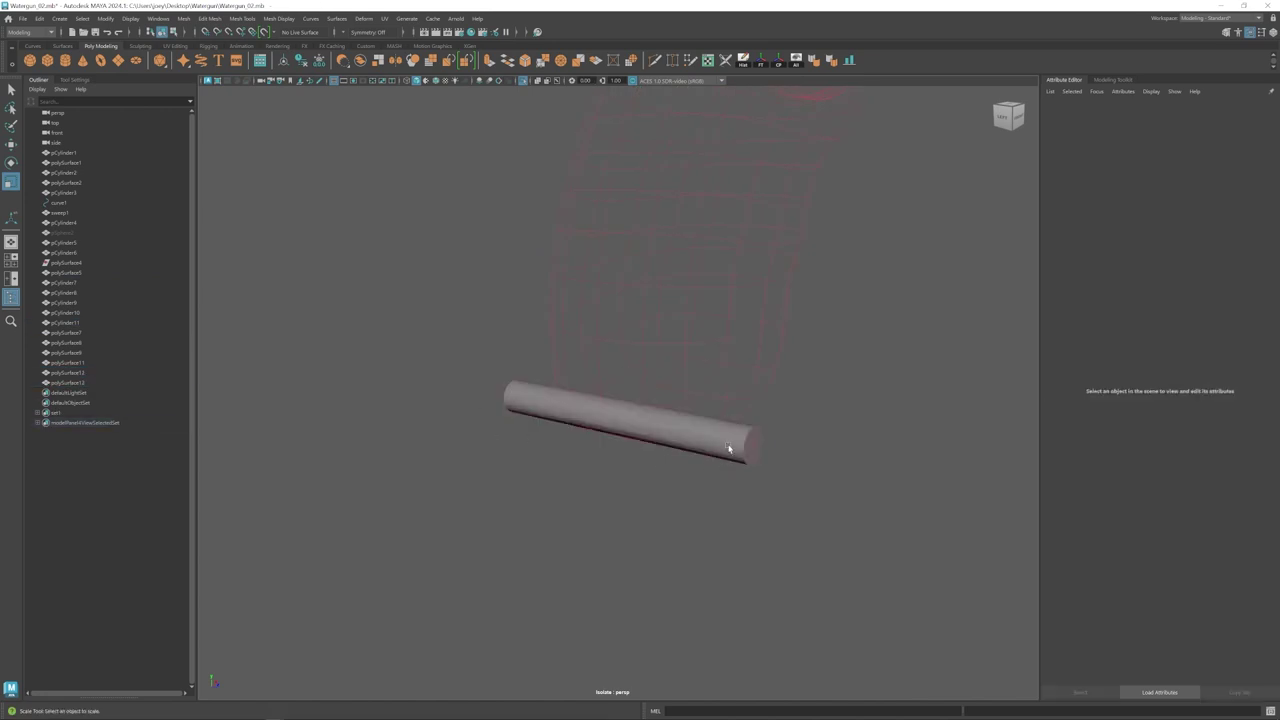
- Step back through the last edits made around the Boolean slice of the bottom cylinder
{"action": "key", "text": "ctrl+z"}
{"action": "key", "text": "ctrl+z"}
{"action": "key", "text": "ctrl+z"}
{"action": "key", "text": "ctrl+z"}
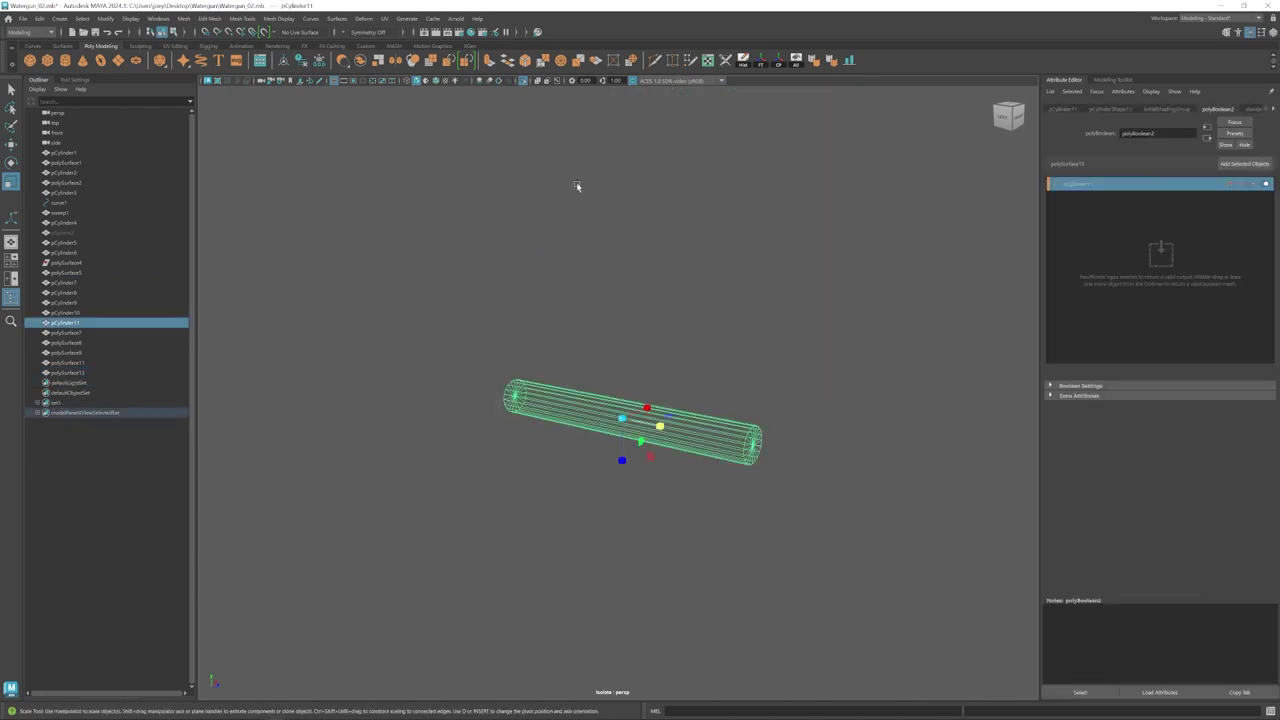
{"action": "left_click", "coordinate": [731, 458]}
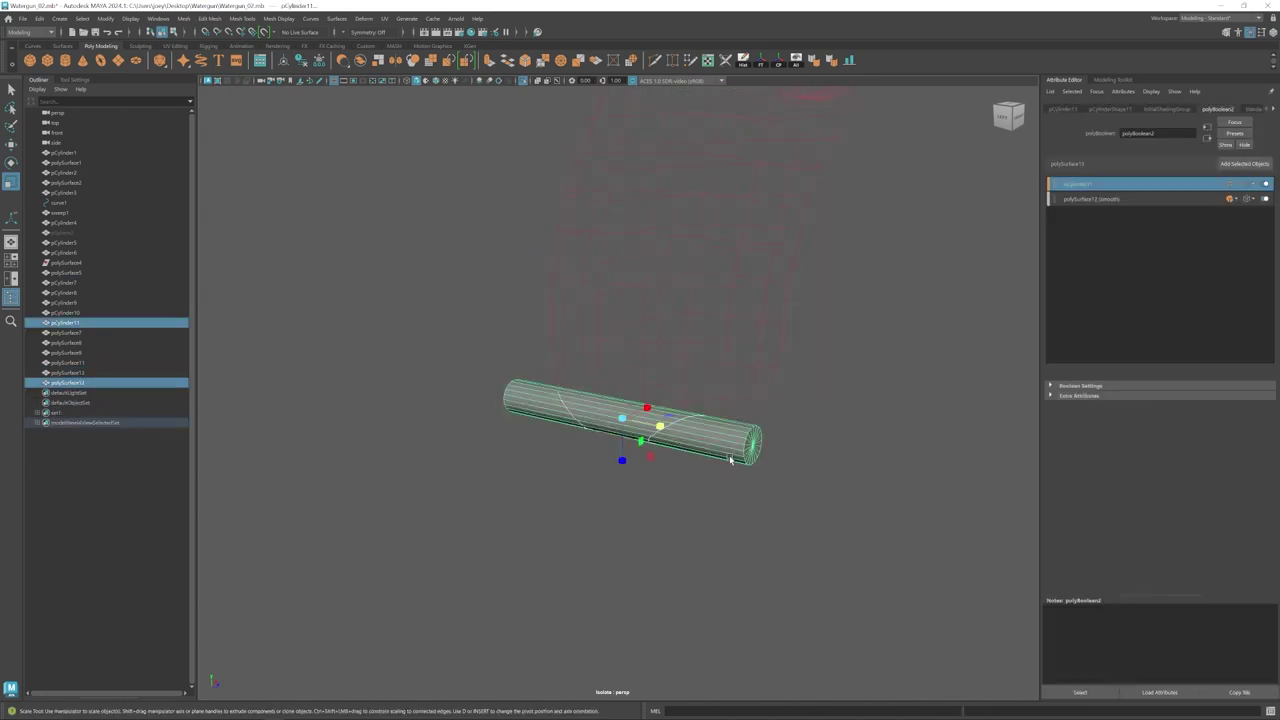
{"action": "key", "text": "ctrl+z"}
{"action": "key", "text": "ctrl+z"}
{"action": "key", "text": "ctrl+z"}
{"action": "key", "text": "ctrl+z"}
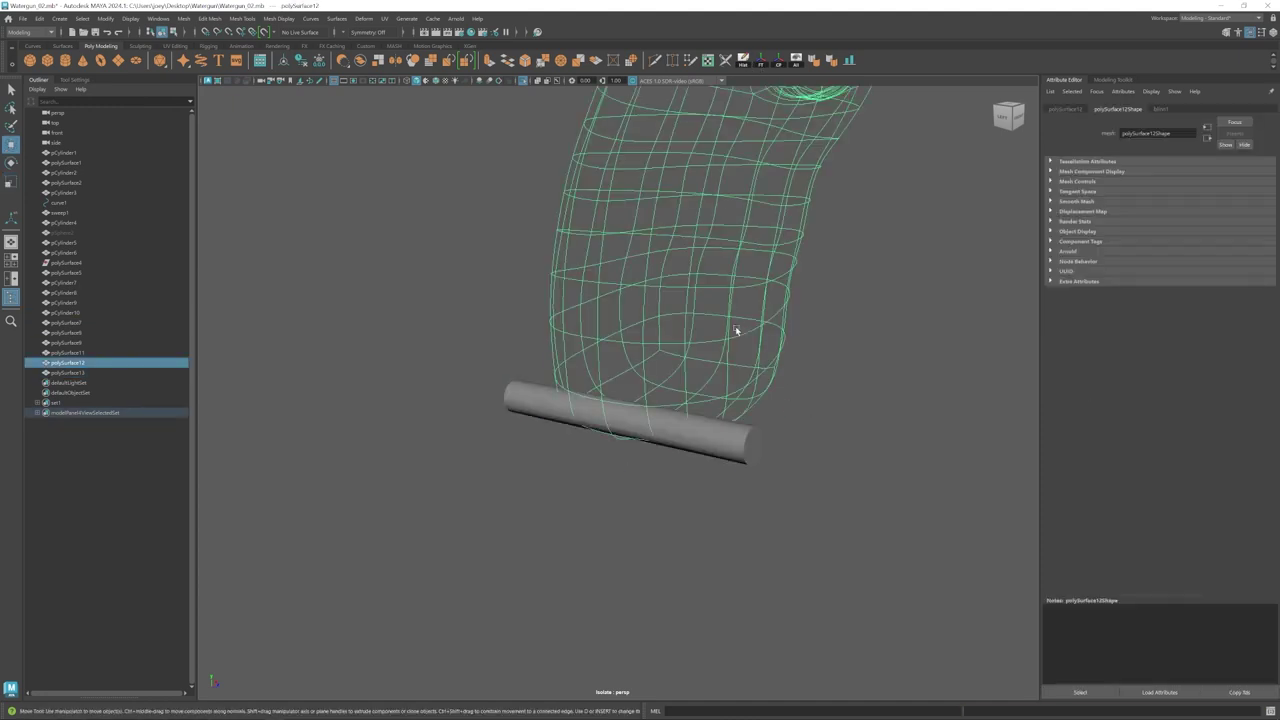
- Delete the duplicated gun body and the parts of the sliced bottom cylinder that stick out beyond the grip
{"action": "left_click", "coordinate": [523, 83]}
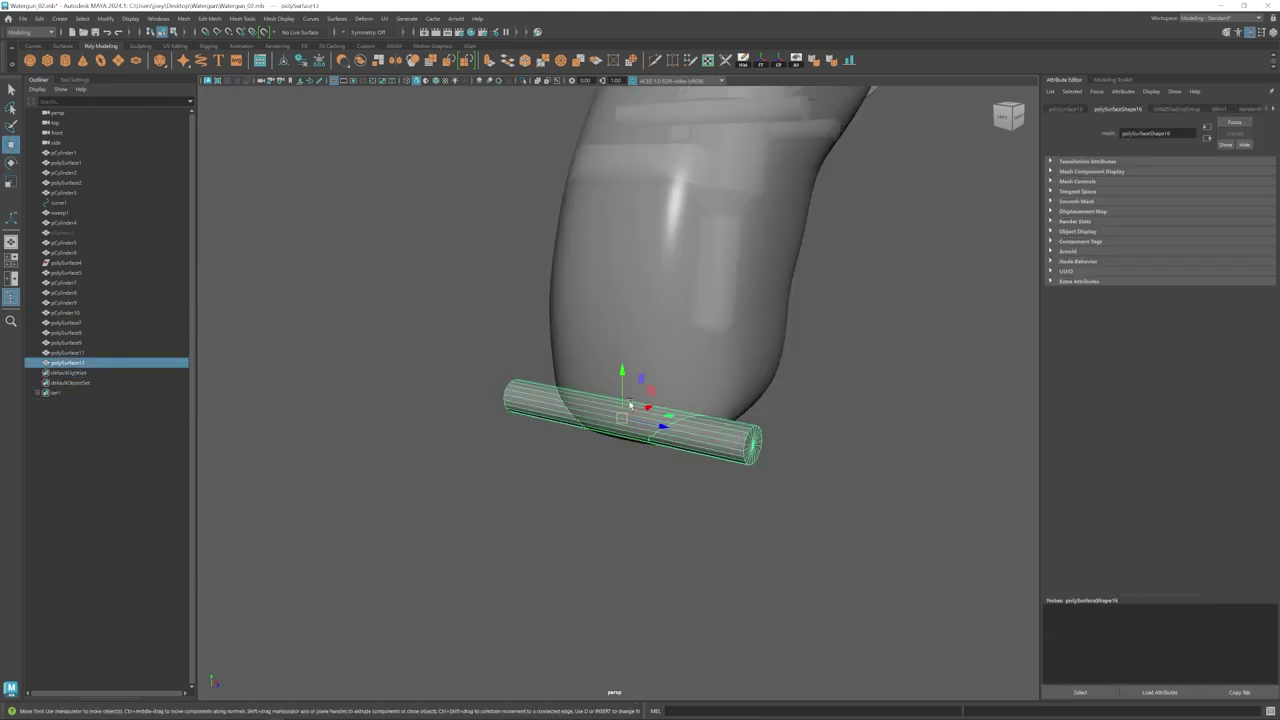
{"action": "left_click_drag", "start_coordinate": [565, 370], "coordinate": [775, 308], "text": "alt"}
{"action": "left_click", "coordinate": [780, 301]}
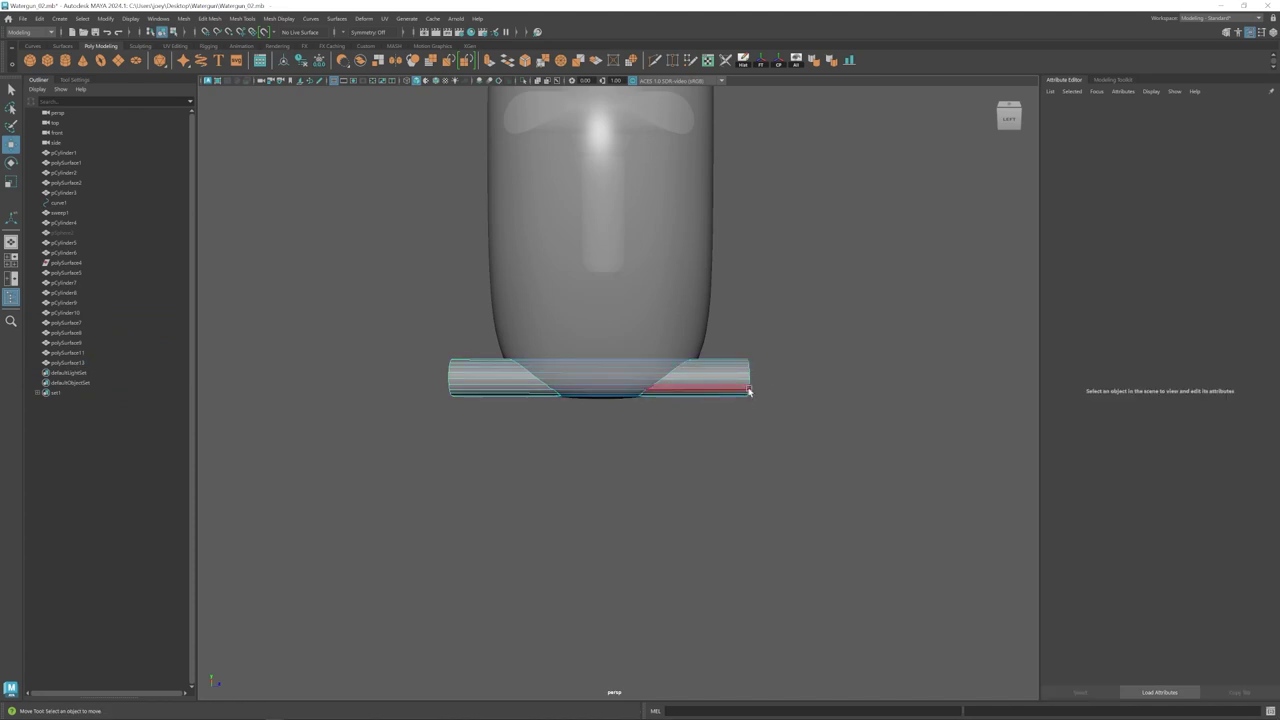
{"action": "left_click_drag", "start_coordinate": [756, 370], "coordinate": [704, 426]}
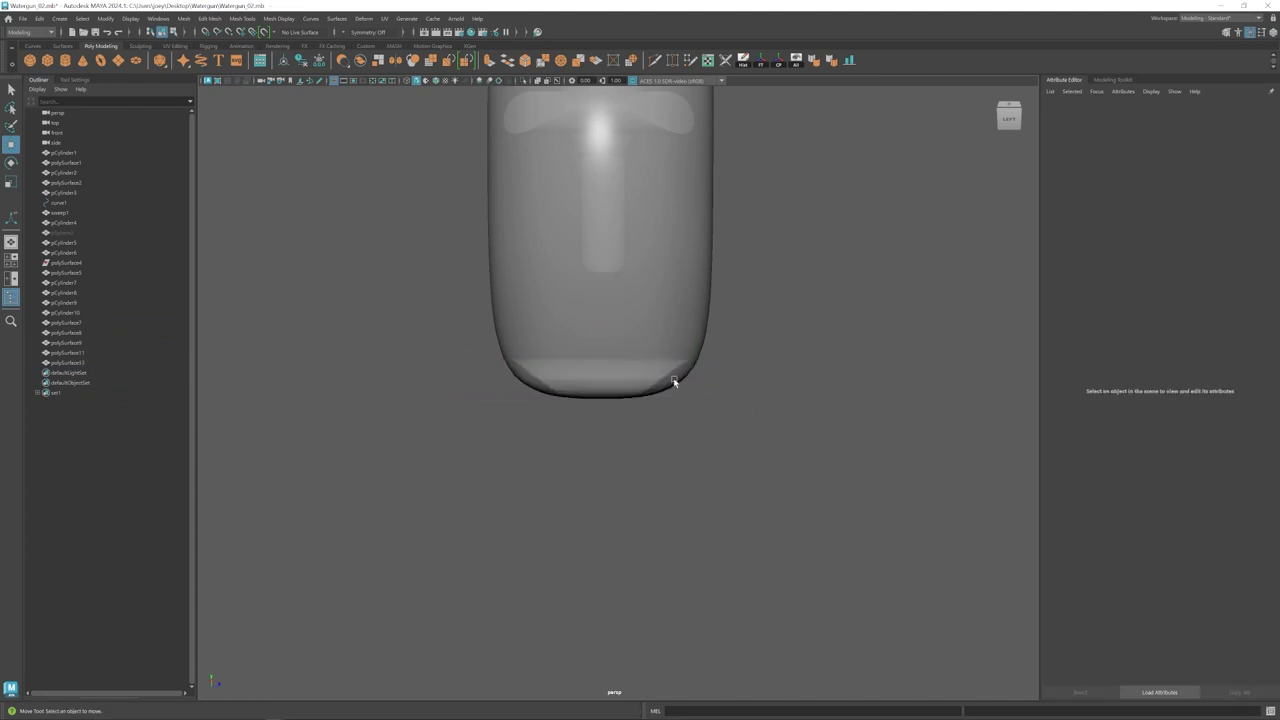
- Isolate the trimmed bottom cylinder and delete the dense faces closing off its two ends
{"action": "left_click", "coordinate": [674, 381]}
{"action": "left_click", "coordinate": [522, 80]}
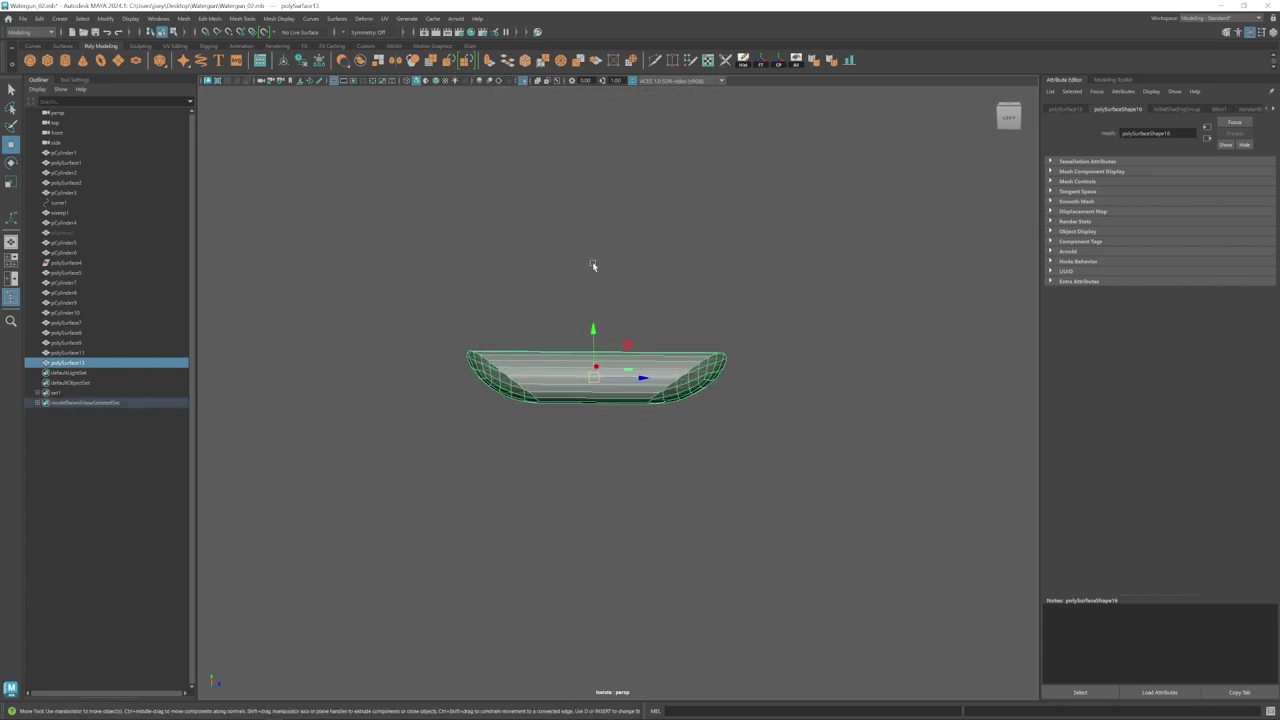
{"action": "right_click_drag", "start_coordinate": [609, 328], "coordinate": [610, 388]}
{"action": "left_click_drag", "start_coordinate": [420, 292], "coordinate": [718, 477]}
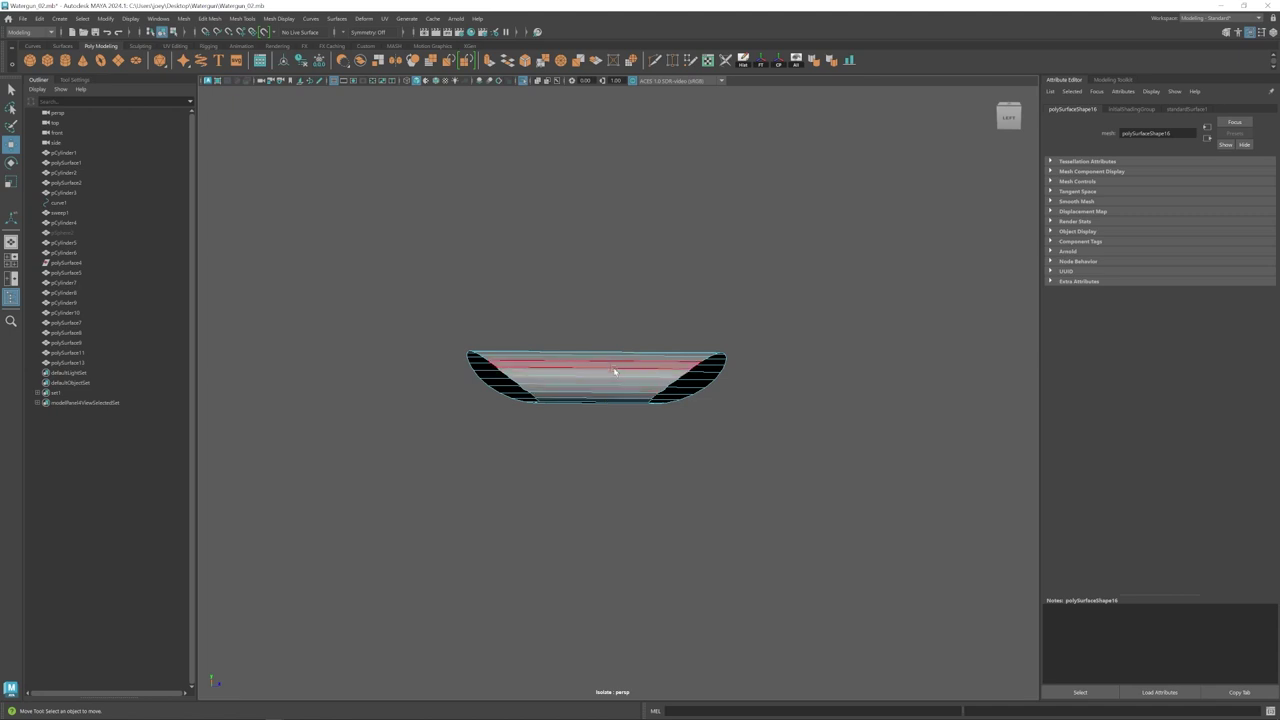
- Weld the stray vertices around the first open end of the trimmed cylinder with Target Weld to clean its rim
{"action": "left_click_drag", "start_coordinate": [659, 376], "coordinate": [735, 425], "text": "alt"}
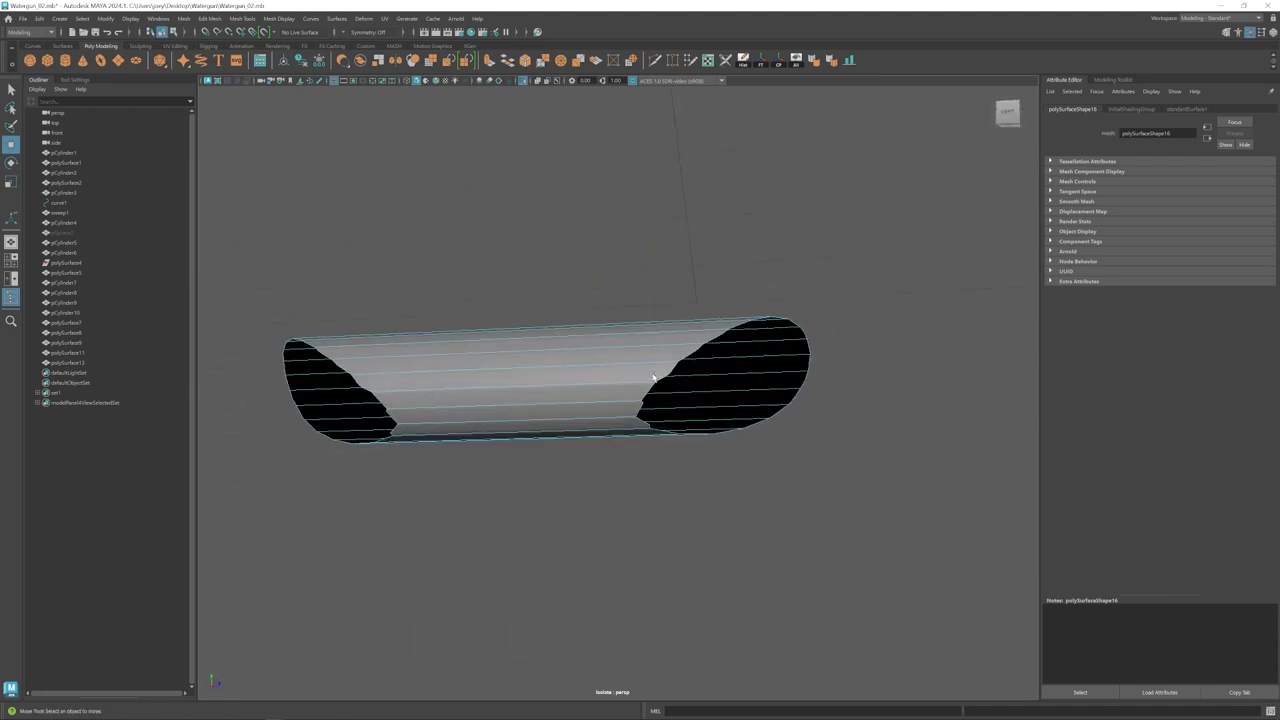
{"action": "scroll", "coordinate": [657, 349], "scroll_direction": "up", "scroll_amount": 5}
{"action": "key", "text": "ctrl+shift+x"}
{"action": "left_click_drag", "start_coordinate": [597, 462], "coordinate": [583, 367], "text": "alt"}
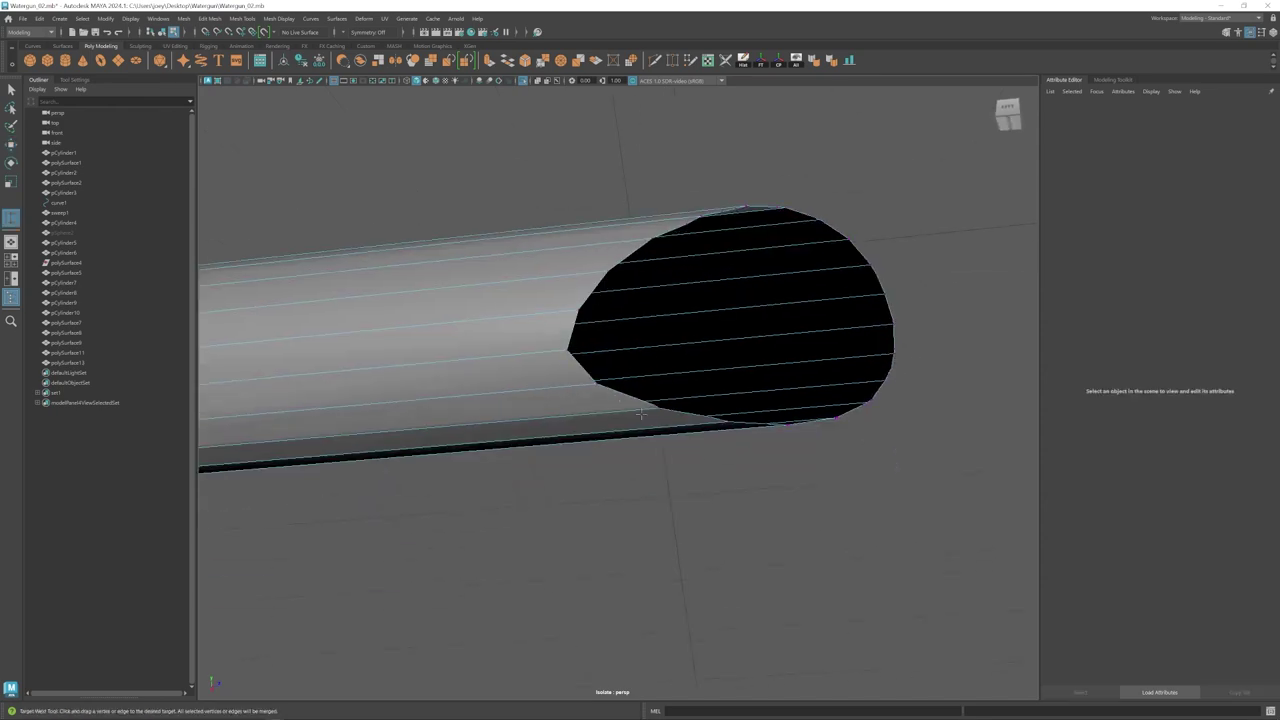
{"action": "left_click_drag", "start_coordinate": [680, 422], "coordinate": [480, 450], "text": "alt"}
{"action": "scroll", "coordinate": [618, 393], "scroll_direction": "up", "scroll_amount": 5}
{"action": "scroll", "coordinate": [678, 323], "scroll_direction": "down", "scroll_amount": 5}
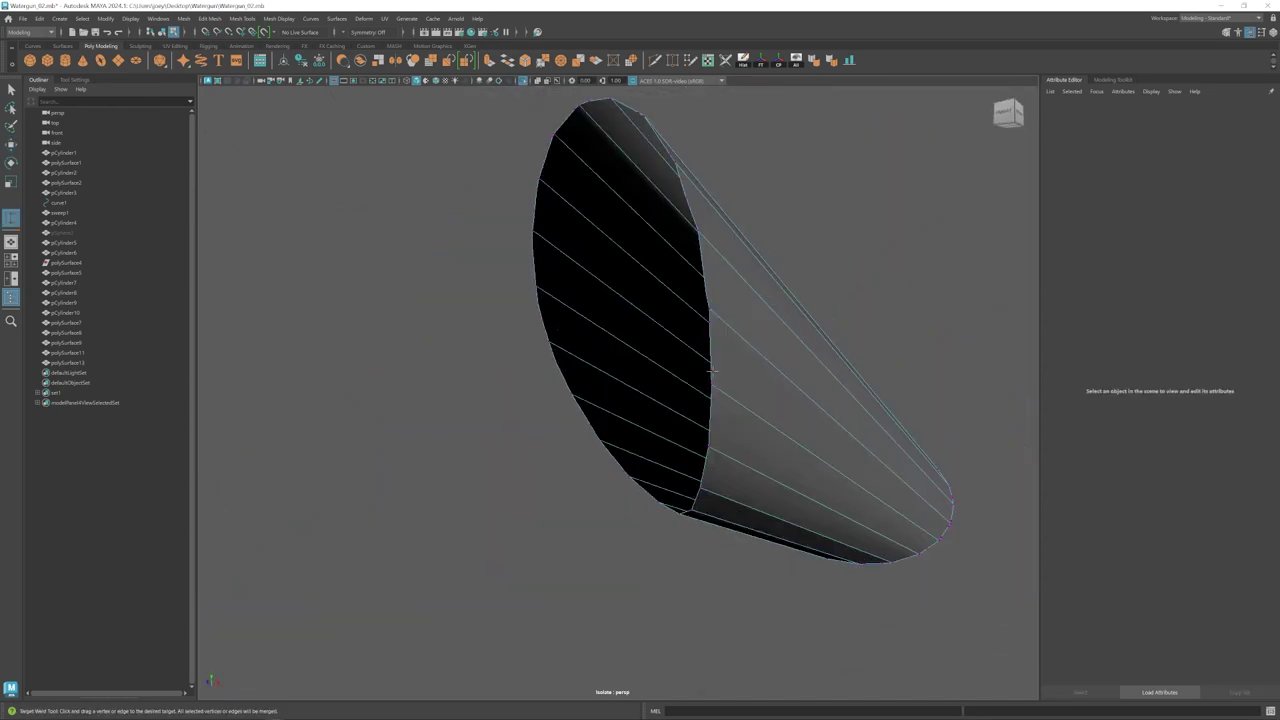
{"action": "left_click_drag", "start_coordinate": [710, 270], "coordinate": [692, 293], "text": "alt"}
{"action": "left_click_drag", "start_coordinate": [673, 391], "coordinate": [866, 443], "text": "alt"}
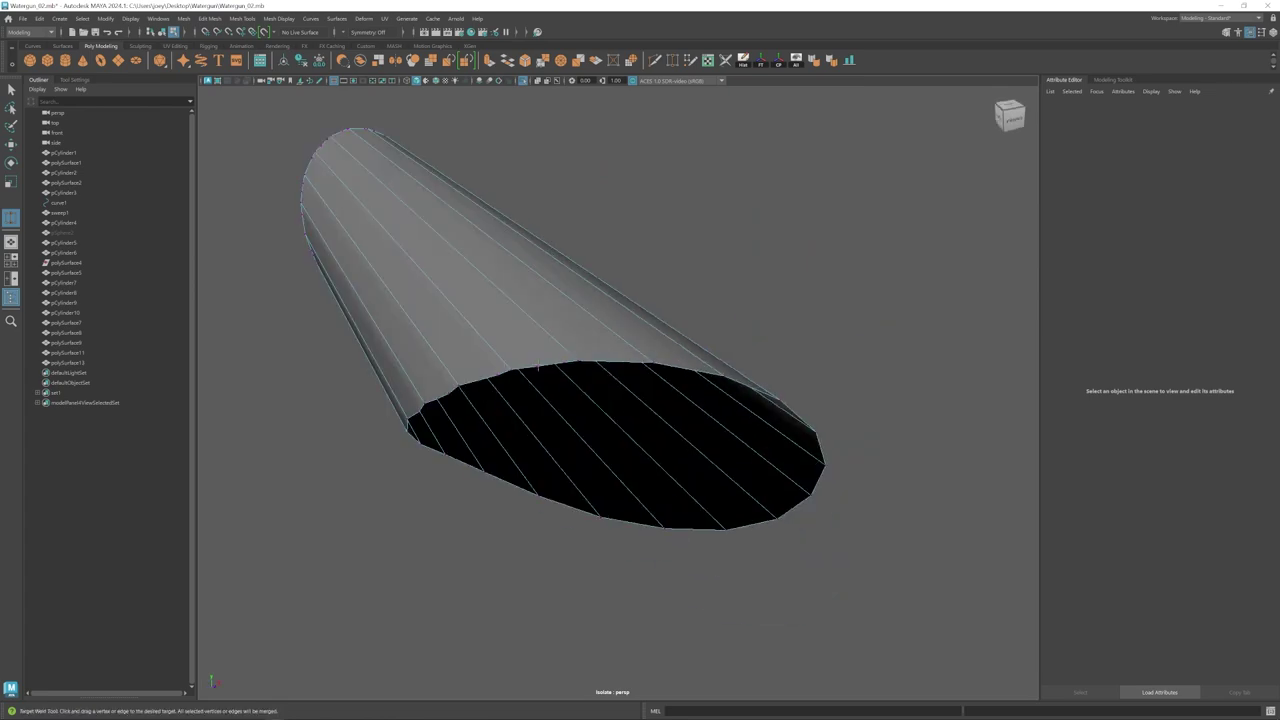
- Weld the stray vertices along the jagged rim at the opposite open end of the trimmed cylinder
{"action": "left_click_drag", "start_coordinate": [375, 505], "coordinate": [409, 443], "text": "alt"}
{"action": "middle_click_drag", "start_coordinate": [409, 443], "coordinate": [529, 309], "text": "alt"}
{"action": "left_click_drag", "start_coordinate": [434, 383], "coordinate": [660, 296], "text": "alt"}
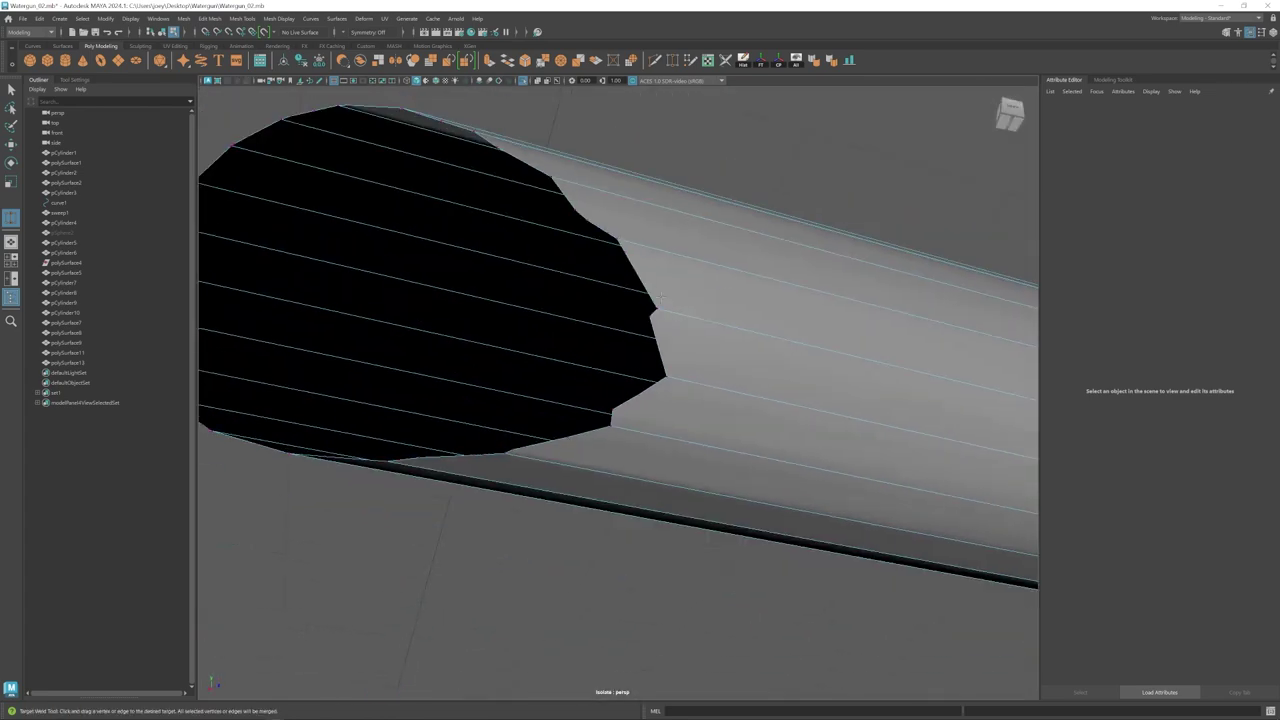
{"action": "left_click_drag", "start_coordinate": [588, 215], "coordinate": [565, 357], "text": "alt"}
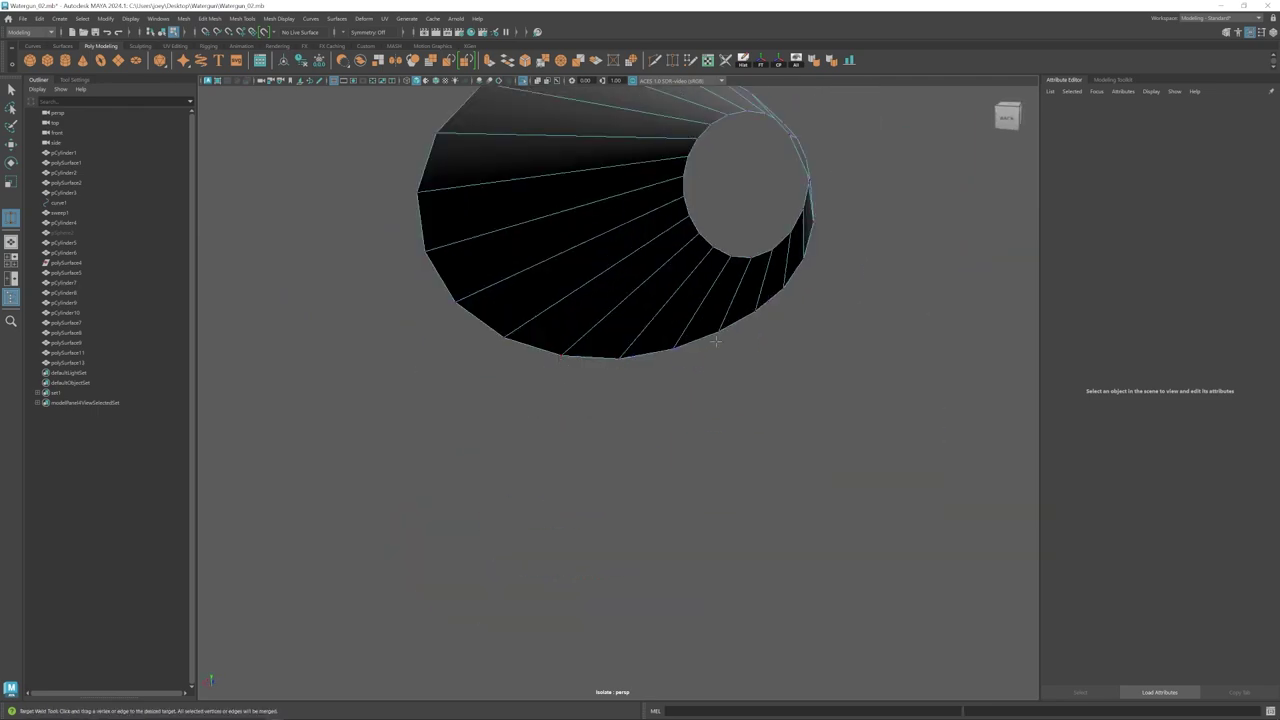
{"action": "key", "text": "ctrl+z"}
{"action": "left_click_drag", "start_coordinate": [716, 341], "coordinate": [668, 413], "text": "alt"}
{"action": "left_click_drag", "start_coordinate": [468, 383], "coordinate": [497, 386], "text": "alt"}
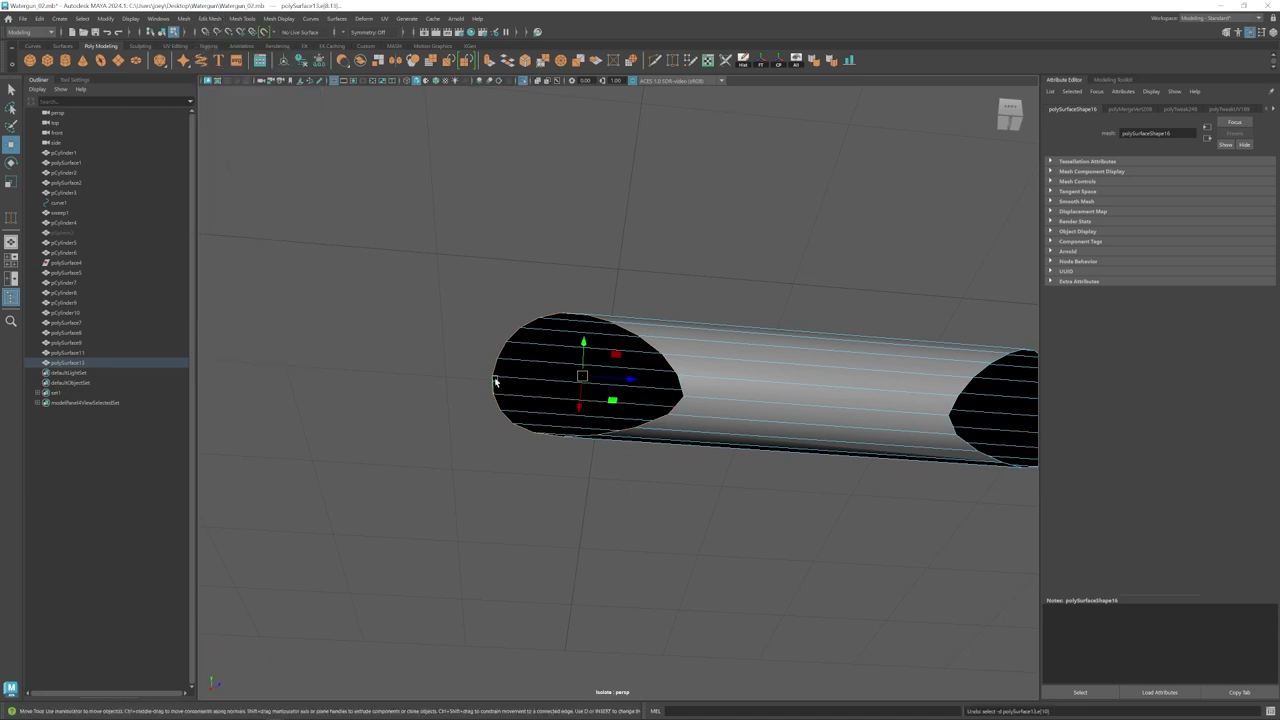
- Bridge opposite rim edges across one open end of the trimmed cylinder to begin closing it
{"action": "left_click", "coordinate": [671, 367]}
{"action": "left_click_drag", "start_coordinate": [671, 367], "coordinate": [645, 400], "text": "alt"}
{"action": "left_click", "coordinate": [636, 410], "text": "shift"}
{"action": "right_click_drag", "start_coordinate": [636, 405], "coordinate": [354, 180], "text": "shift"}
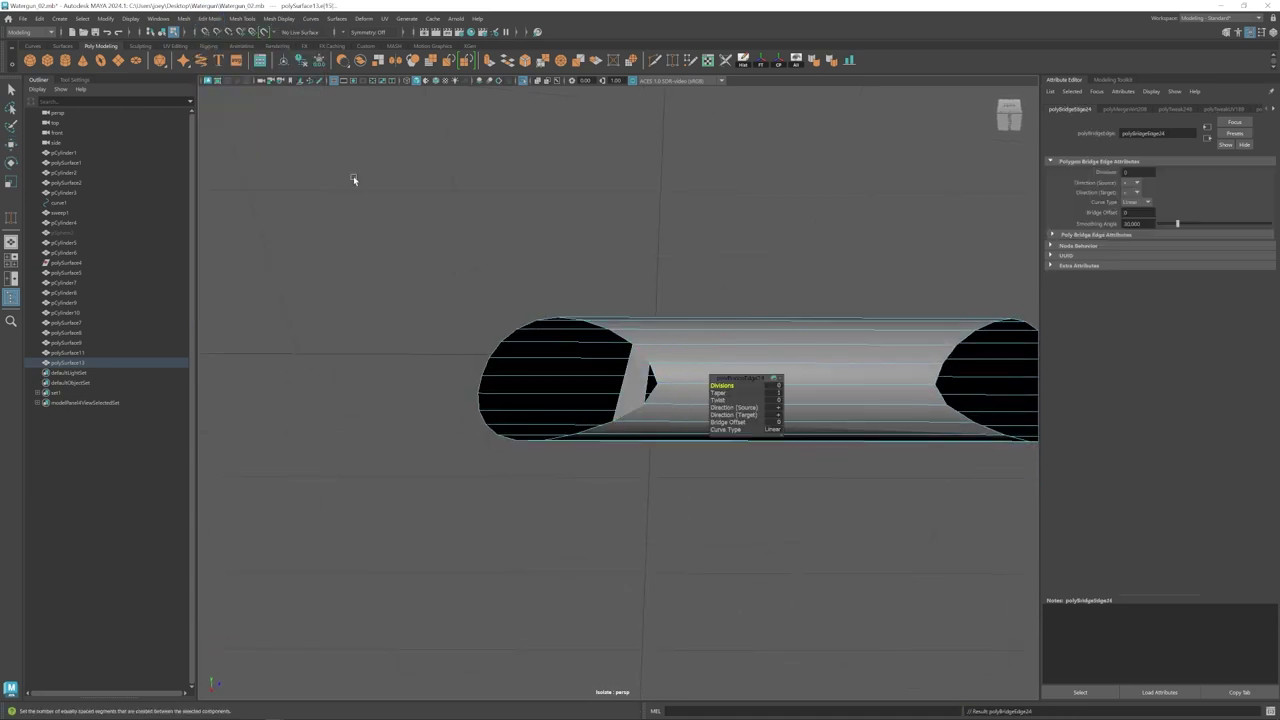
{"action": "left_click", "coordinate": [483, 422]}
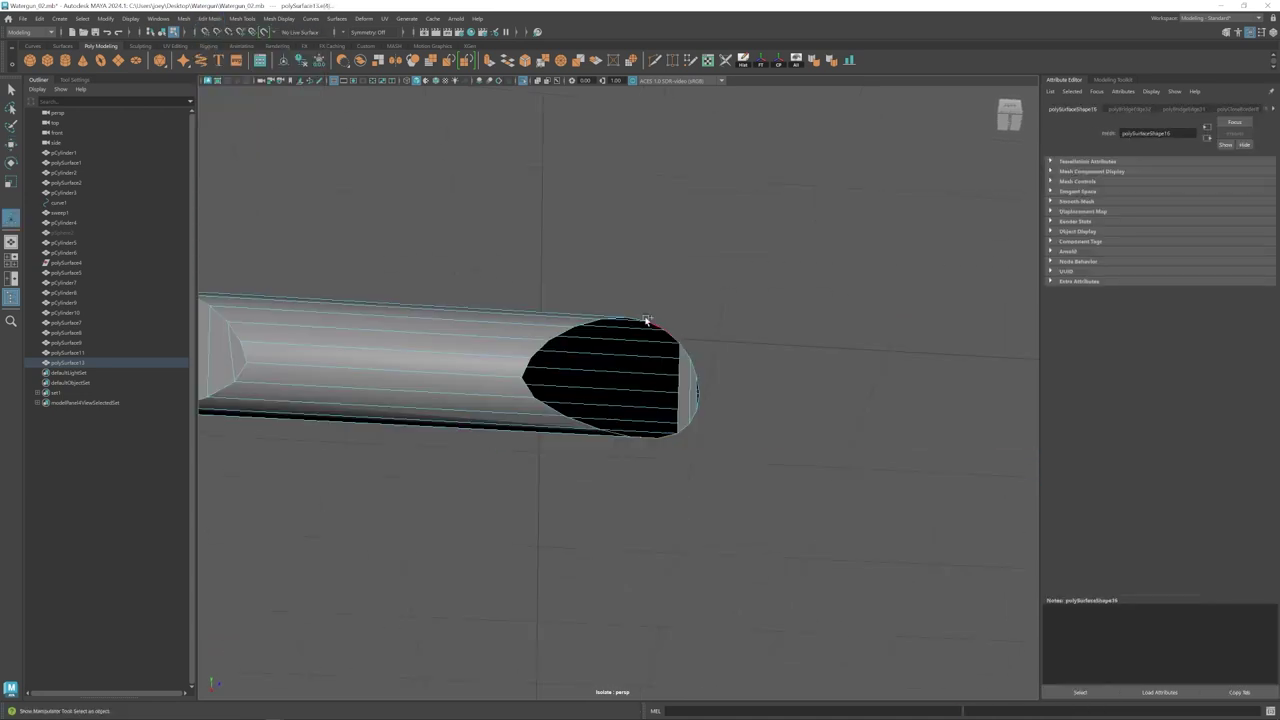
- Bridge opposite rim edges and fill the remaining gaps to close the cylinder's other open end
{"action": "left_click", "coordinate": [648, 323]}
{"action": "key", "text": "g"}
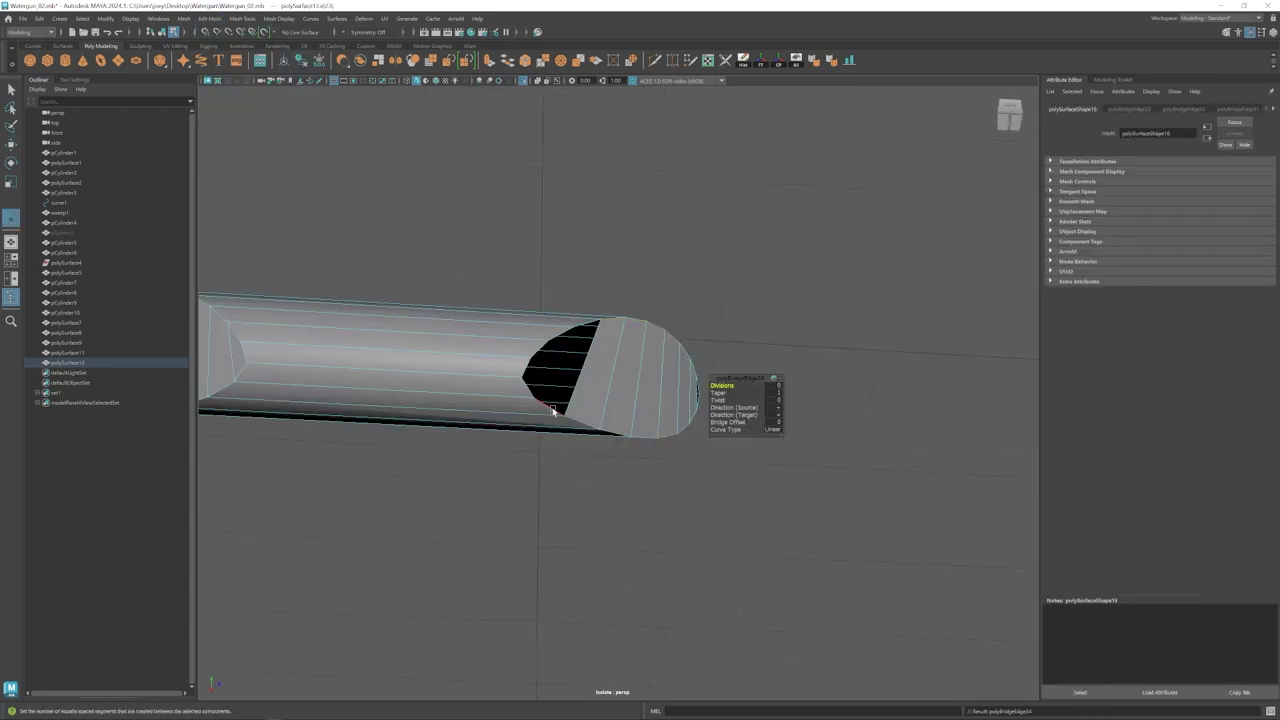
{"action": "left_click", "coordinate": [554, 408], "text": "shift"}
{"action": "key", "text": "g"}
{"action": "left_click", "coordinate": [538, 350]}
{"action": "double_click", "coordinate": [538, 350]}
{"action": "key", "text": "g"}
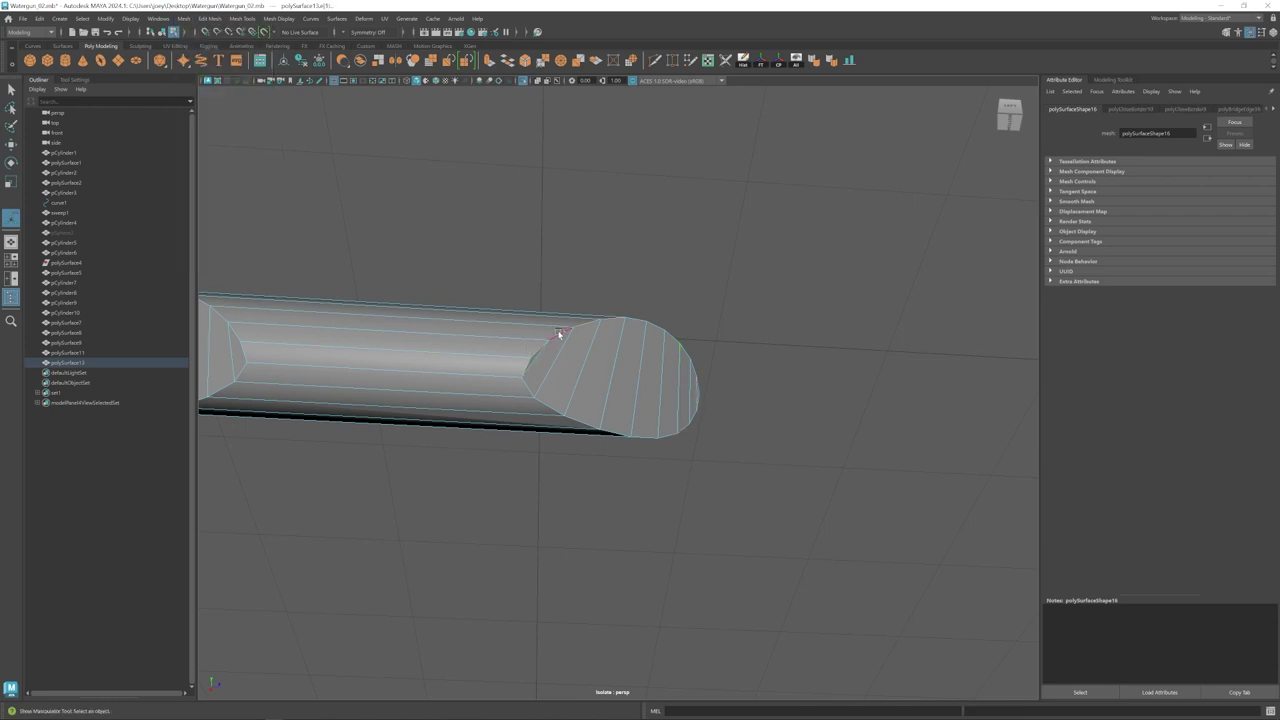
- Bevel the edges around both angled end caps of the trimmed cylinder and show the full model again
{"action": "left_click_drag", "start_coordinate": [559, 333], "coordinate": [352, 340], "text": "alt"}
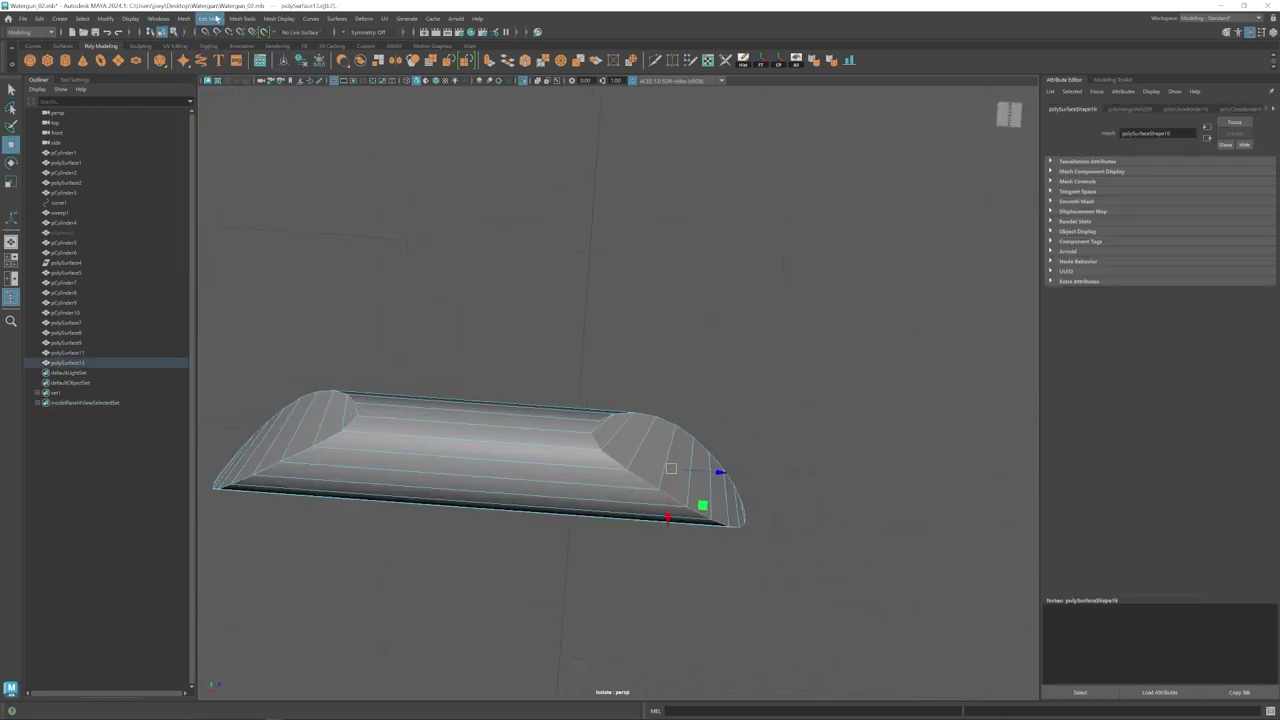
{"action": "key", "text": "ctrl+b"}
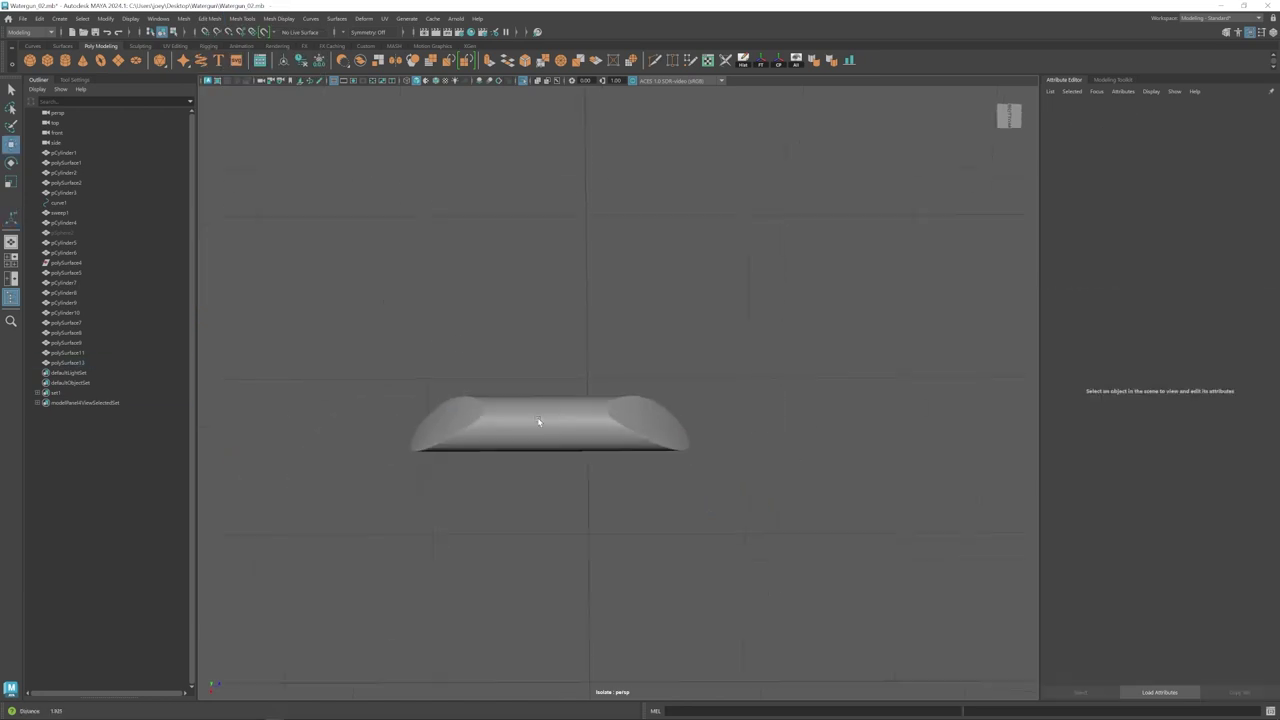
{"action": "left_click_drag", "start_coordinate": [640, 160], "coordinate": [565, 117], "text": "alt"}
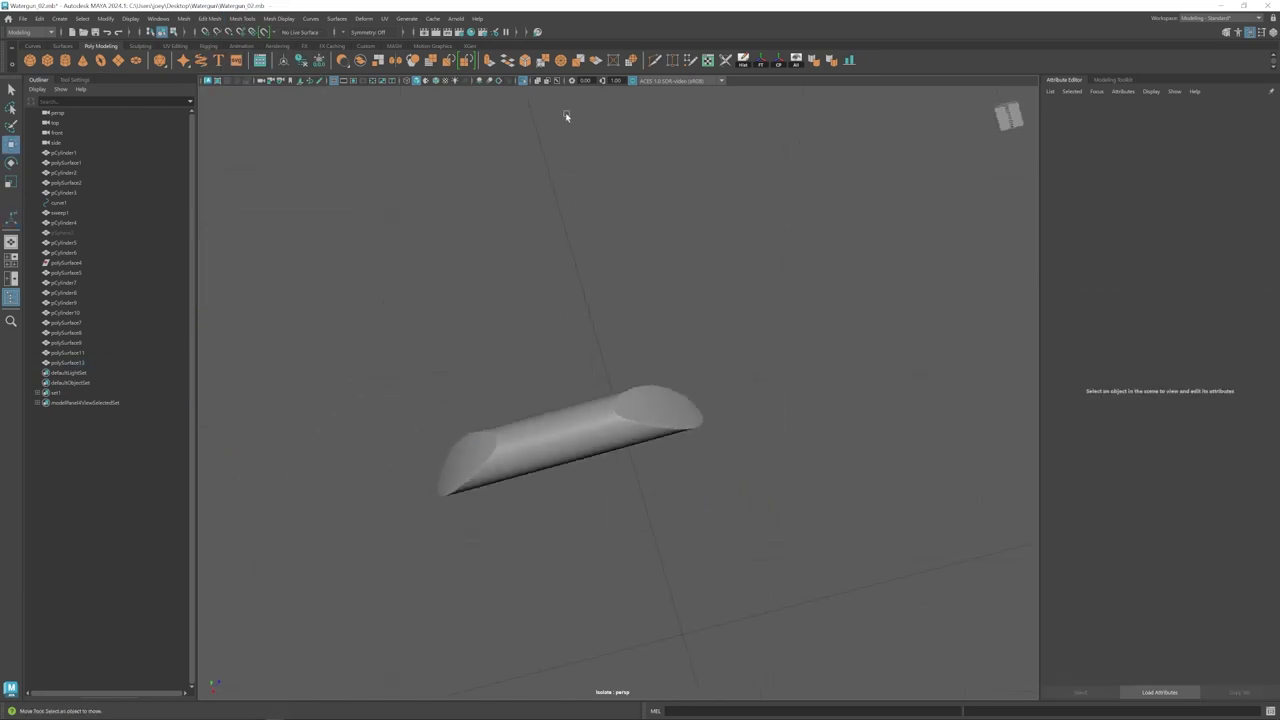
{"action": "left_click", "coordinate": [524, 81]}
- Isolate and frame the T-shaped pump housing inside the upper grip
{"action": "mouse_move", "coordinate": [623, 443]}
{"action": "left_mouse_down", "text": "alt"}
{"action": "mouse_move", "coordinate": [597, 471]}
{"action": "mouse_move", "coordinate": [523, 423]}
{"action": "mouse_move", "coordinate": [618, 460]}
{"action": "left_mouse_up", "text": "alt"}
{"action": "right_click_drag", "start_coordinate": [619, 461], "coordinate": [407, 404], "text": "alt"}
{"action": "left_click_drag", "start_coordinate": [407, 404], "coordinate": [586, 416], "text": "alt"}
{"action": "middle_click_drag", "start_coordinate": [783, 400], "coordinate": [700, 464], "text": "alt"}
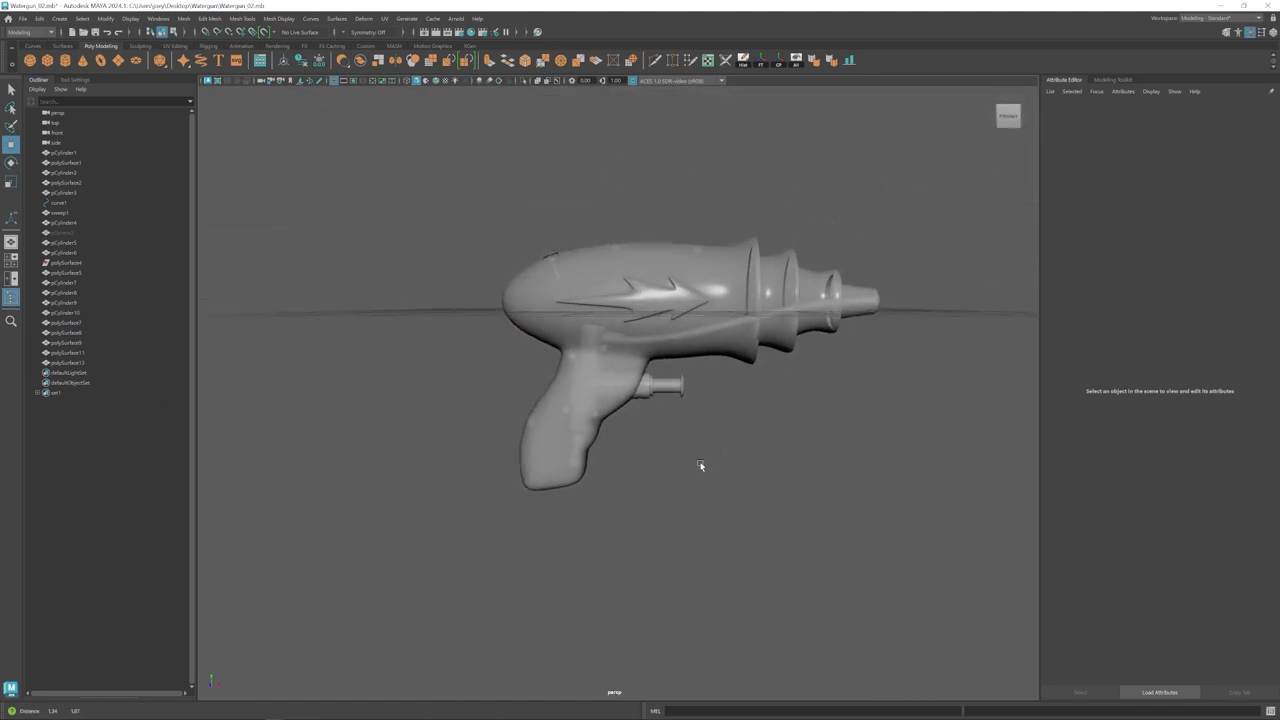
{"action": "mouse_move", "coordinate": [700, 464]}
{"action": "left_mouse_down", "text": "alt"}
{"action": "mouse_move", "coordinate": [739, 469]}
{"action": "mouse_move", "coordinate": [720, 486]}
{"action": "mouse_move", "coordinate": [707, 456]}
{"action": "left_mouse_up", "text": "alt"}
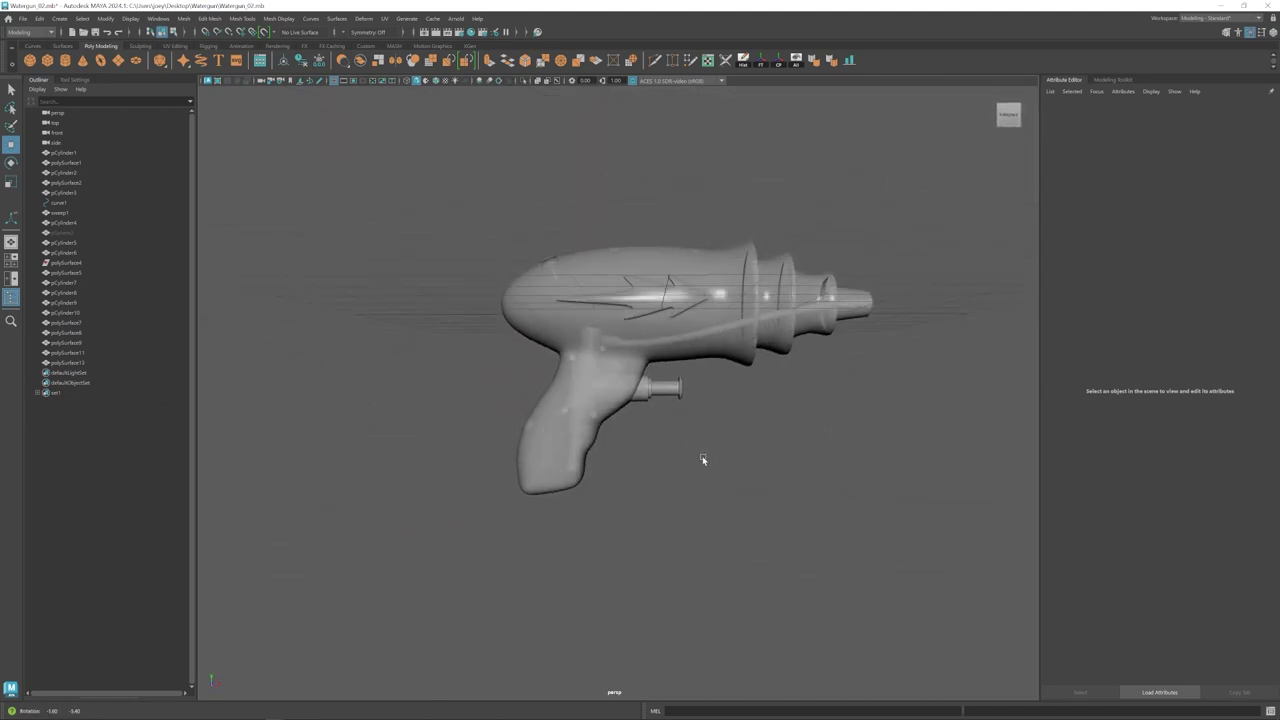
{"action": "middle_click_drag", "start_coordinate": [711, 455], "coordinate": [668, 486], "text": "alt"}
{"action": "right_click_drag", "start_coordinate": [668, 486], "coordinate": [721, 497], "text": "alt"}
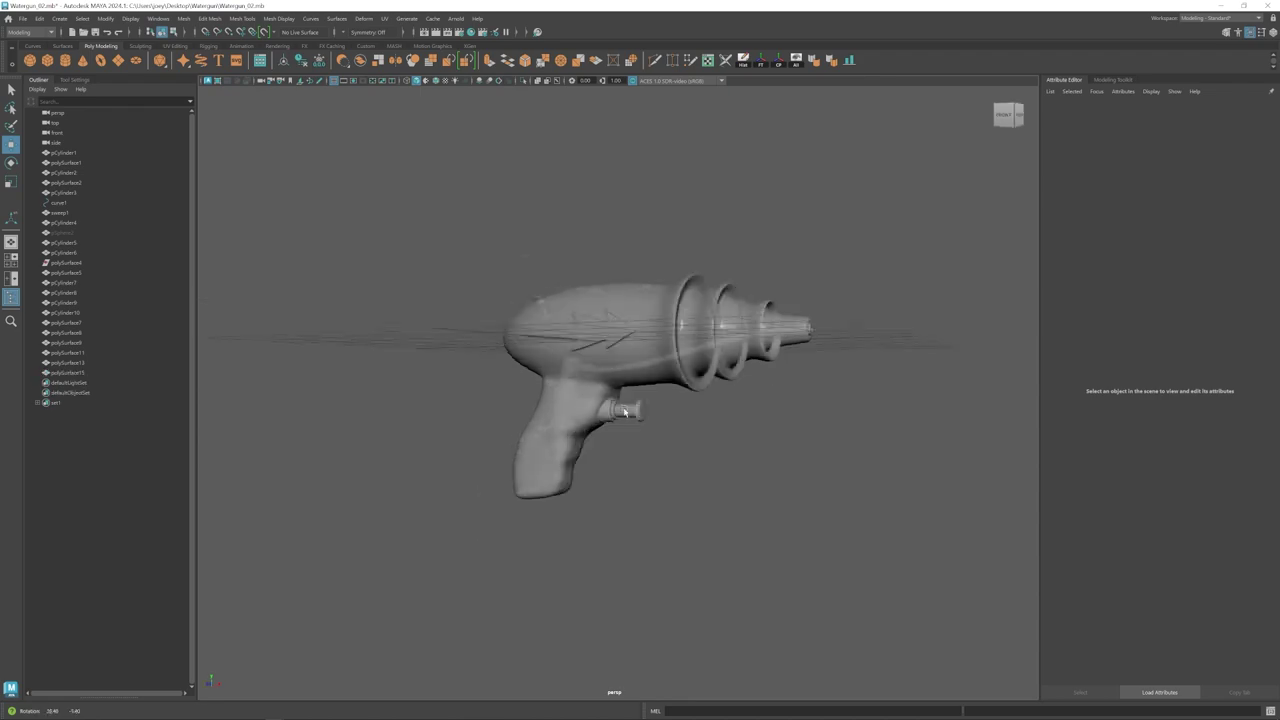
{"action": "right_click_drag", "start_coordinate": [626, 409], "coordinate": [689, 339], "text": "alt"}
{"action": "left_click", "coordinate": [689, 339]}
{"action": "middle_click_drag", "start_coordinate": [450, 485], "coordinate": [705, 390], "text": "alt"}
{"action": "left_click_drag", "start_coordinate": [466, 380], "coordinate": [527, 405]}
{"action": "left_click", "coordinate": [434, 166], "text": "shift"}
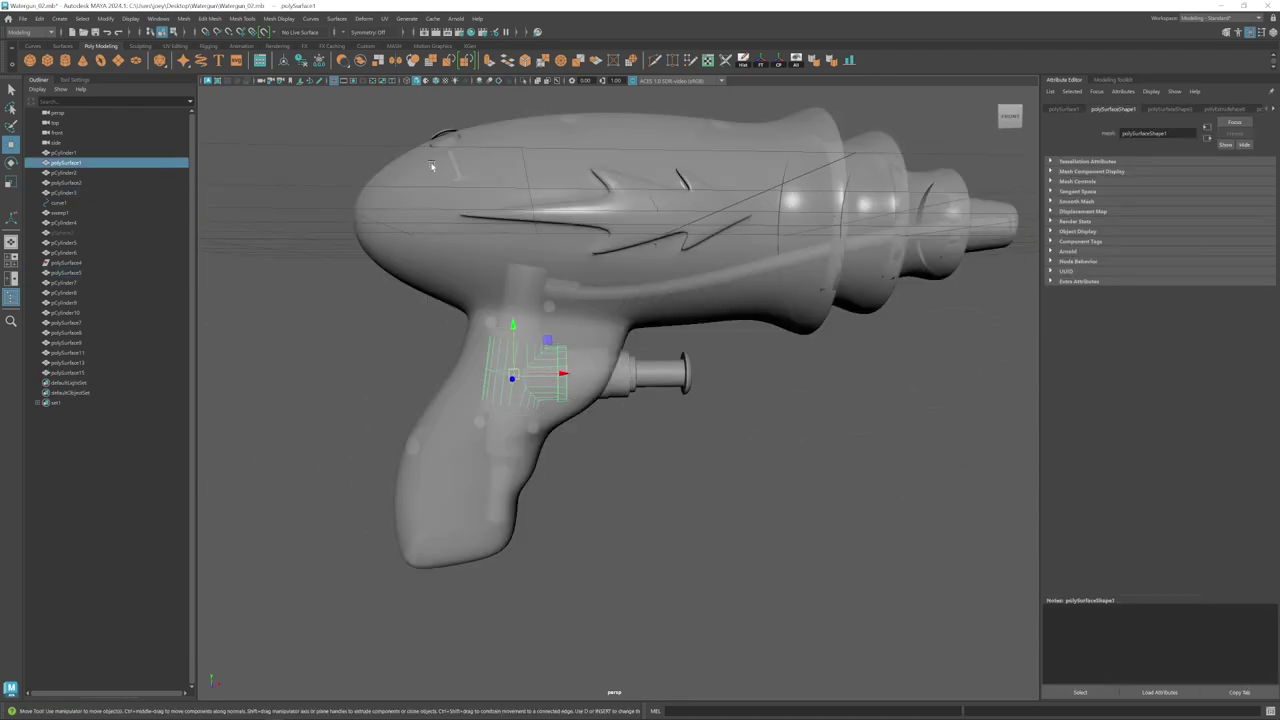
{"action": "left_click", "coordinate": [523, 81]}
{"action": "key", "text": "f"}
- Bevel two edge loops on the horizontal tube of the T-shaped pump housing
{"action": "right_click_drag", "start_coordinate": [661, 393], "coordinate": [643, 360], "text": "alt"}
{"action": "double_click", "coordinate": [643, 360]}
{"action": "left_click_drag", "start_coordinate": [643, 360], "coordinate": [700, 385], "text": "alt"}
{"action": "double_click", "coordinate": [763, 334], "text": "shift"}
{"action": "left_click_drag", "start_coordinate": [763, 334], "coordinate": [662, 408], "text": "alt"}
{"action": "left_click", "coordinate": [209, 18]}
{"action": "left_click", "coordinate": [233, 64]}
- Bevel the remaining edge loops around the collar and open rim of the pump housing's horizontal tube
{"action": "double_click", "coordinate": [743, 331]}
{"action": "left_click_drag", "start_coordinate": [760, 330], "coordinate": [800, 345], "text": "alt"}
{"action": "left_click", "coordinate": [209, 18]}
{"action": "left_click", "coordinate": [232, 62]}
{"action": "left_click_drag", "start_coordinate": [960, 300], "coordinate": [840, 345], "text": "alt"}
{"action": "left_click", "coordinate": [779, 360]}
{"action": "double_click", "coordinate": [779, 360]}
{"action": "key", "text": "ctrl+b"}
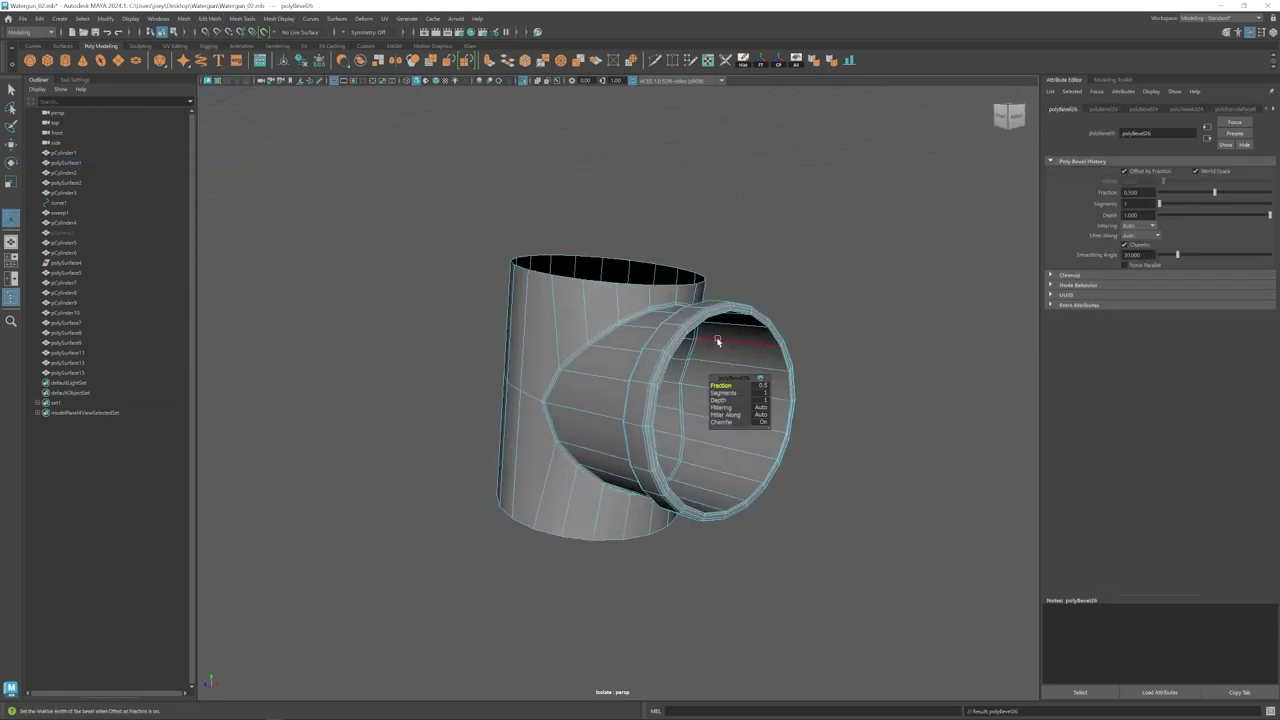
- Turn on smooth preview for the pump housing and show the full model again
{"action": "key", "text": "q"}
{"action": "key", "text": "3"}
{"action": "left_click", "coordinate": [651, 243]}
{"action": "key", "text": "ctrl+1"}
- Scale the trigger part in front of the pump housing slightly and adjust its position
{"action": "left_click", "coordinate": [862, 410]}
{"action": "key", "text": "r"}
{"action": "right_click_drag", "start_coordinate": [866, 410], "coordinate": [920, 410], "text": "alt"}
{"action": "middle_click_drag", "start_coordinate": [920, 410], "coordinate": [775, 380], "text": "alt"}
{"action": "left_click_drag", "start_coordinate": [786, 397], "coordinate": [791, 422]}
{"action": "key", "text": "w"}
{"action": "left_click", "coordinate": [905, 390]}
{"action": "left_click_drag", "start_coordinate": [911, 418], "coordinate": [911, 424]}
{"action": "left_click_drag", "start_coordinate": [908, 428], "coordinate": [880, 455], "text": "alt"}
{"action": "left_click", "coordinate": [872, 478]}
- Select the vertices at the lower end of the filler cap's inner stem with the Rotate tool active
{"action": "right_click_drag", "start_coordinate": [868, 480], "coordinate": [620, 457], "text": "alt"}
{"action": "left_click_drag", "start_coordinate": [620, 457], "coordinate": [724, 465], "text": "alt"}
{"action": "middle_click_drag", "start_coordinate": [690, 441], "coordinate": [604, 449], "text": "alt"}
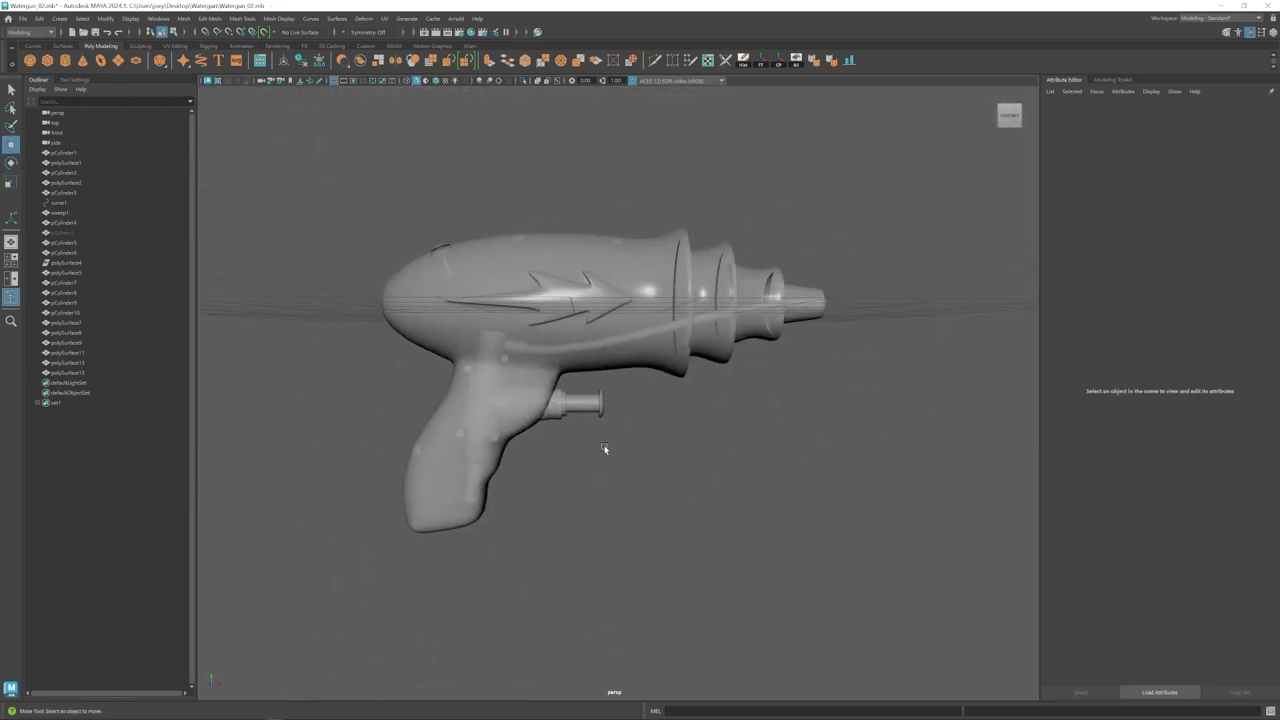
{"action": "left_click_drag", "start_coordinate": [604, 449], "coordinate": [612, 451], "text": "alt"}
{"action": "right_click_drag", "start_coordinate": [612, 451], "coordinate": [661, 448], "text": "alt"}
{"action": "middle_click_drag", "start_coordinate": [661, 448], "coordinate": [970, 560], "text": "alt"}
{"action": "left_click", "coordinate": [604, 194]}
{"action": "key", "text": "F9"}
{"action": "left_click_drag", "start_coordinate": [641, 249], "coordinate": [572, 286]}
{"action": "key", "text": "e"}
{"action": "middle_click_drag", "start_coordinate": [572, 286], "coordinate": [585, 370], "text": "alt"}
{"action": "right_click_drag", "start_coordinate": [585, 370], "coordinate": [726, 167], "text": "alt"}
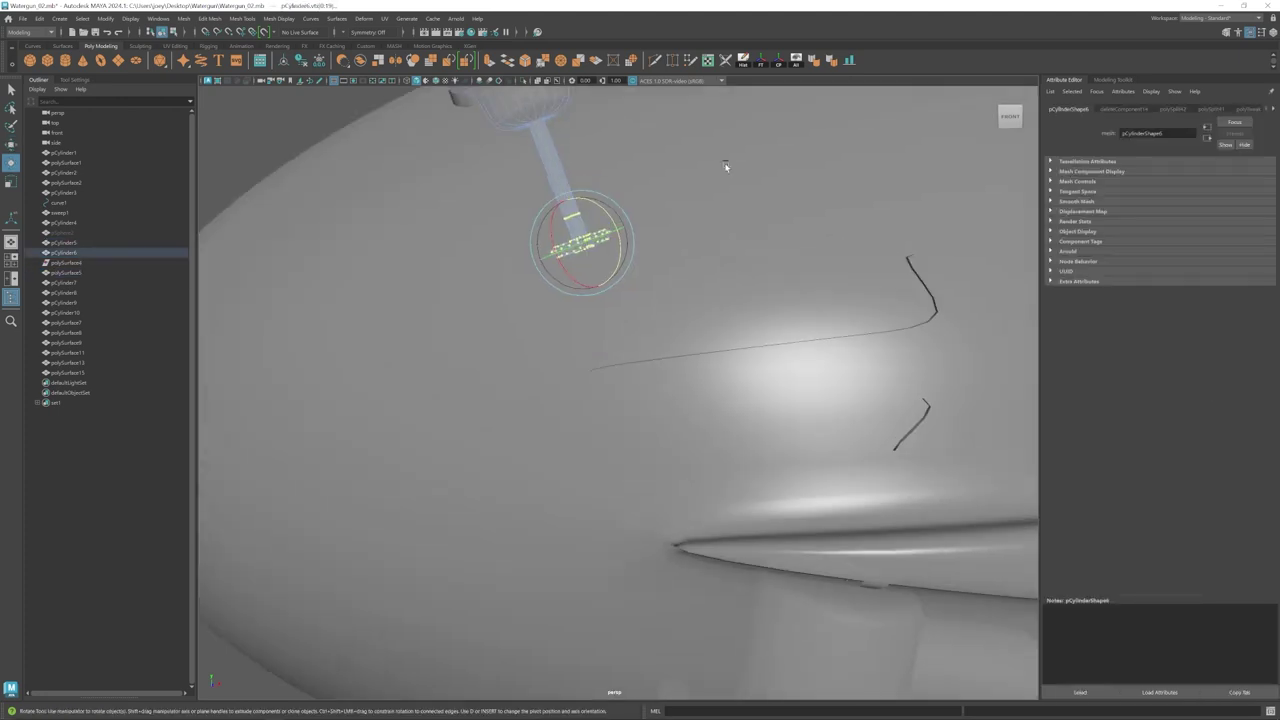
- Insert an edge loop in the filler cap's stem and rotate the lower stem vertices to bend it slightly
{"action": "left_click", "coordinate": [577, 232], "text": "ctrl"}
{"action": "key", "text": "w"}
{"action": "left_click_drag", "start_coordinate": [634, 208], "coordinate": [540, 268]}
{"action": "key", "text": "e"}
{"action": "right_click_drag", "start_coordinate": [540, 268], "coordinate": [610, 250], "text": "alt"}
{"action": "left_click_drag", "start_coordinate": [610, 250], "coordinate": [567, 273], "text": "alt"}
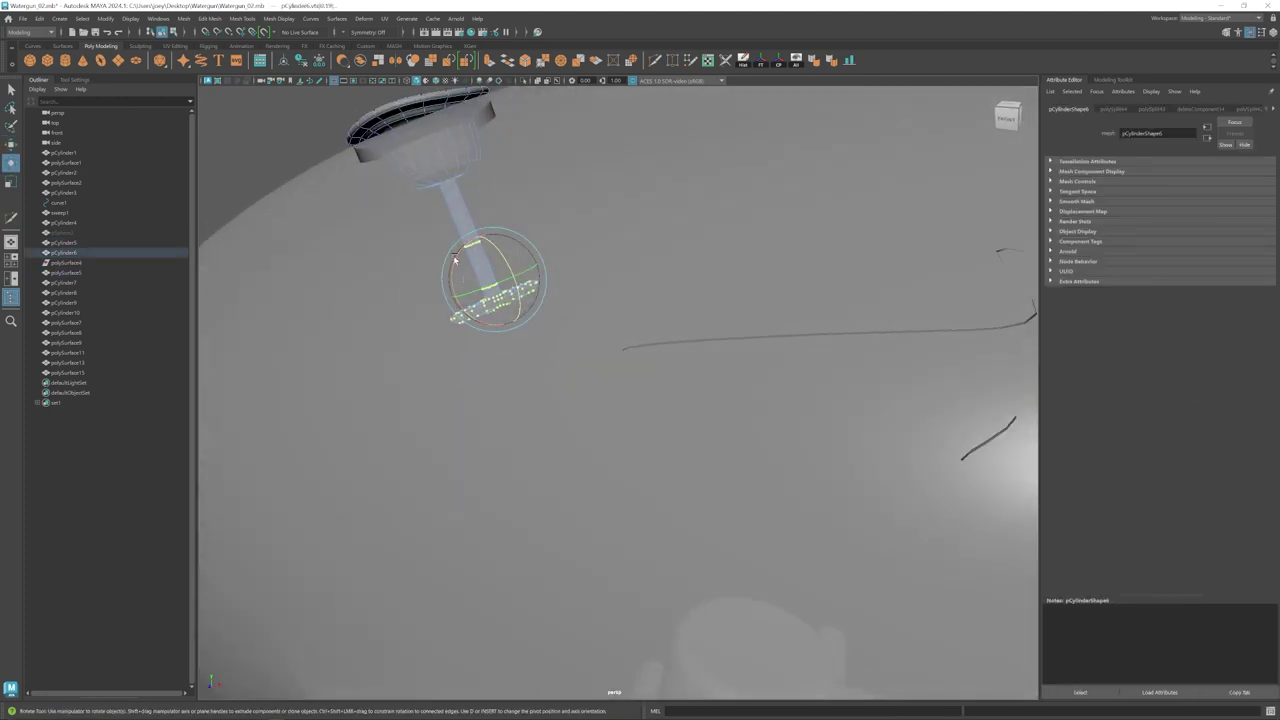
{"action": "left_click_drag", "start_coordinate": [447, 289], "coordinate": [450, 280]}
{"action": "key", "text": "w"}
{"action": "right_click_drag", "start_coordinate": [640, 450], "coordinate": [372, 343], "text": "alt"}
{"action": "left_click", "coordinate": [372, 343]}
- Insert an edge loop around the head of the small cylinder in the nozzle tip
{"action": "left_click_drag", "start_coordinate": [585, 430], "coordinate": [700, 483], "text": "alt"}
{"action": "middle_click_drag", "start_coordinate": [699, 485], "coordinate": [510, 450], "text": "alt"}
{"action": "right_click_drag", "start_coordinate": [510, 450], "coordinate": [563, 425], "text": "alt"}
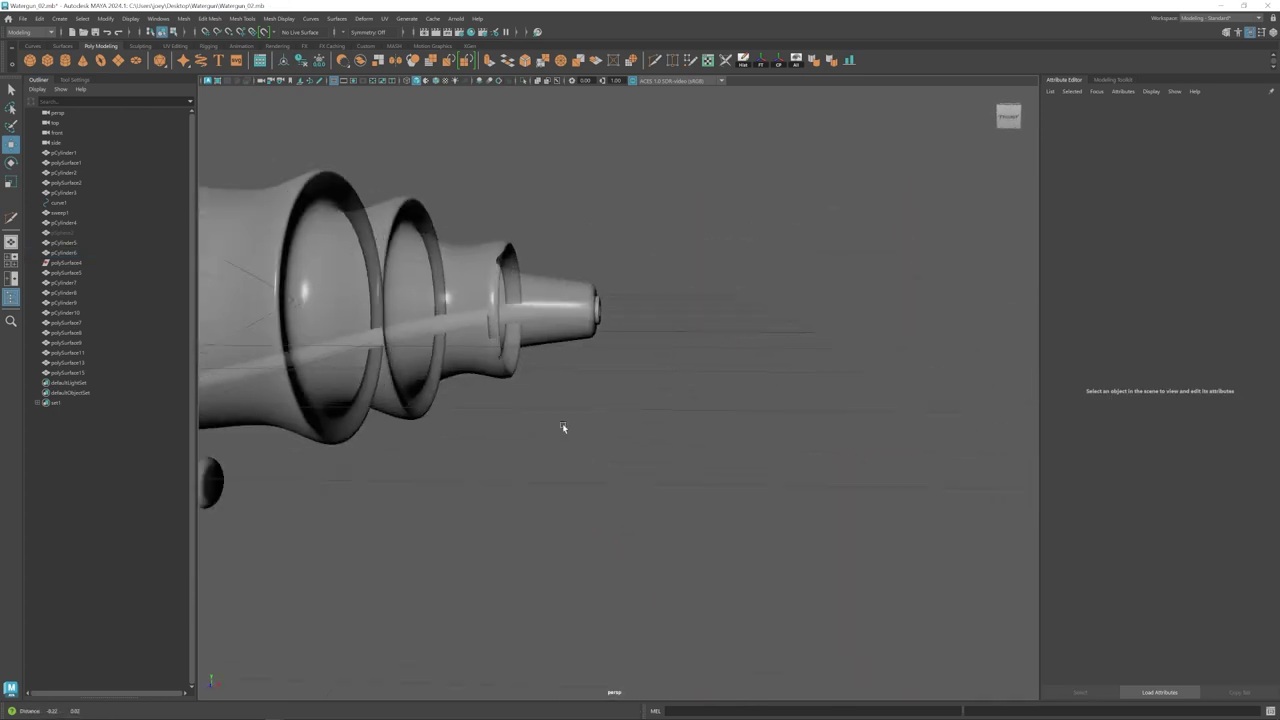
{"action": "middle_click_drag", "start_coordinate": [563, 425], "coordinate": [580, 450], "text": "alt"}
{"action": "right_click_drag", "start_coordinate": [580, 450], "coordinate": [682, 328], "text": "alt"}
{"action": "left_click", "coordinate": [682, 328]}
{"action": "left_click_drag", "start_coordinate": [682, 328], "coordinate": [704, 330], "text": "alt"}
{"action": "right_click_drag", "start_coordinate": [704, 330], "coordinate": [745, 310], "text": "alt"}
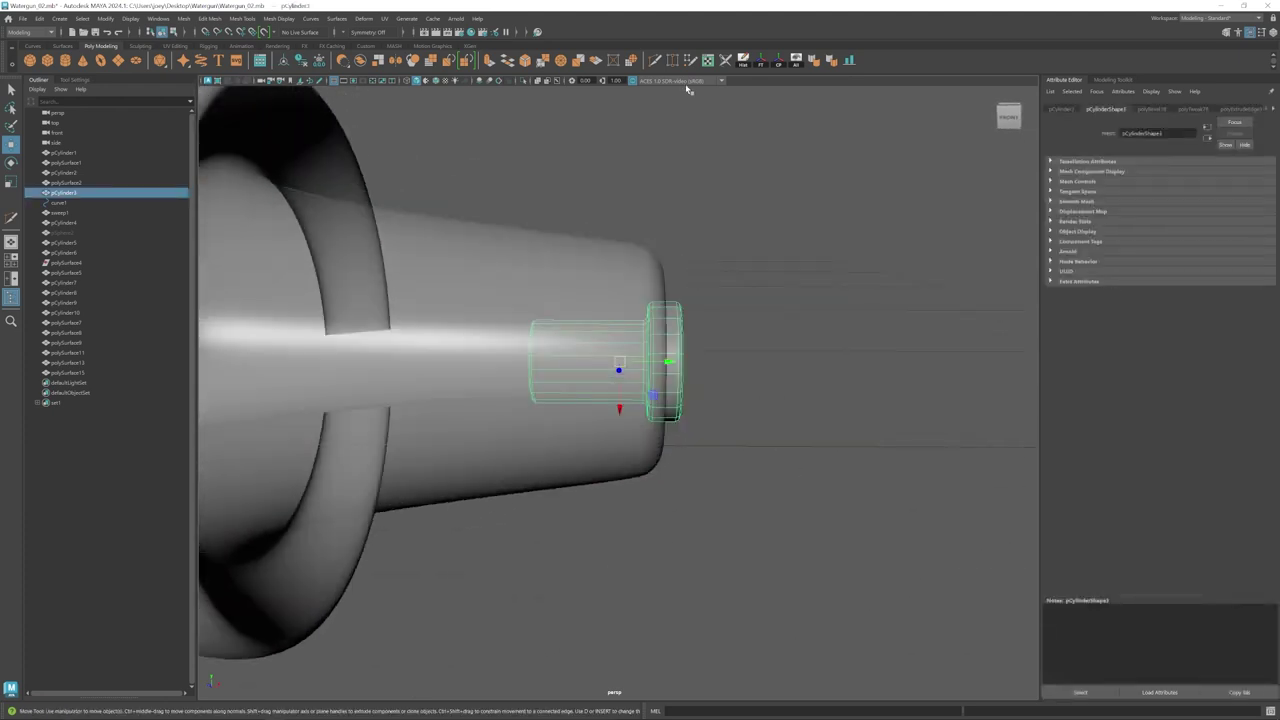
{"action": "left_click", "coordinate": [655, 60]}
{"action": "left_click", "coordinate": [666, 350], "text": "ctrl"}
- Extrude the rear face ring on the nozzle insert's head and scale it outward into a wider flange
{"action": "key", "text": "w"}
{"action": "left_click", "coordinate": [659, 330]}
{"action": "key", "text": "ctrl+e"}
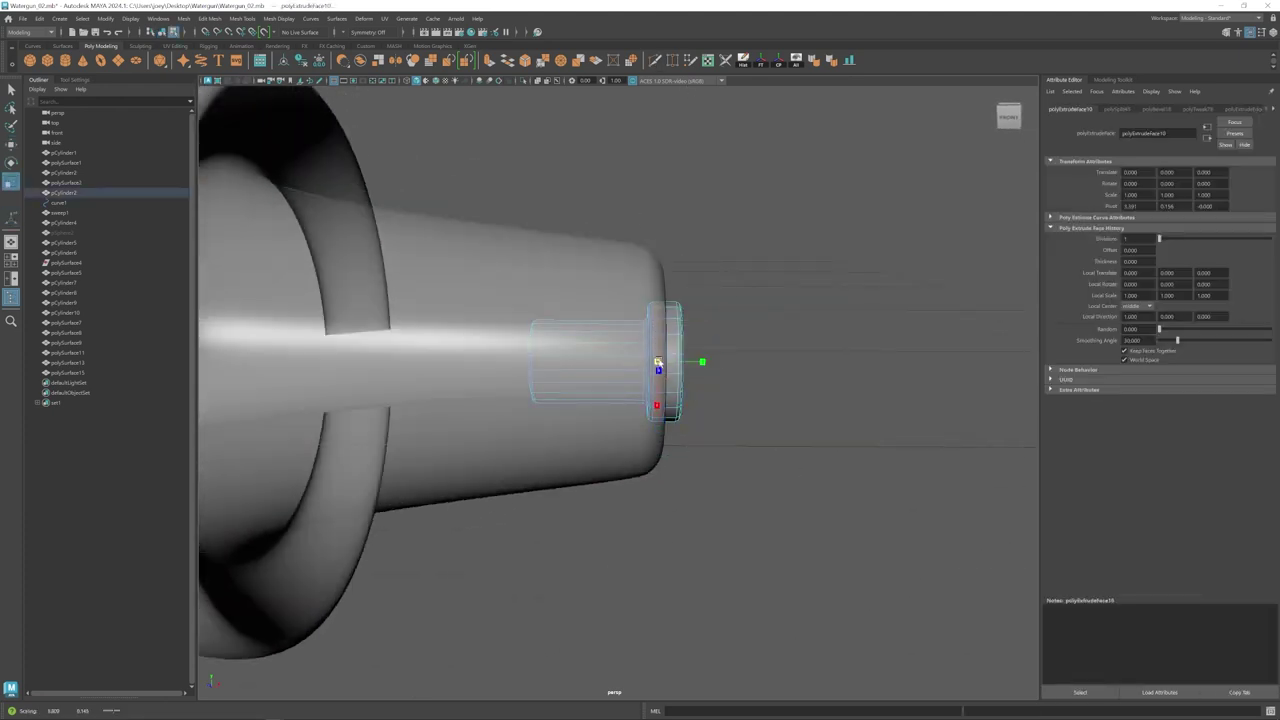
{"action": "right_click_drag", "start_coordinate": [657, 371], "coordinate": [700, 335]}
{"action": "left_click", "coordinate": [745, 420]}
{"action": "right_click_drag", "start_coordinate": [745, 420], "coordinate": [614, 426], "text": "alt"}
{"action": "left_click_drag", "start_coordinate": [614, 426], "coordinate": [634, 427], "text": "alt"}
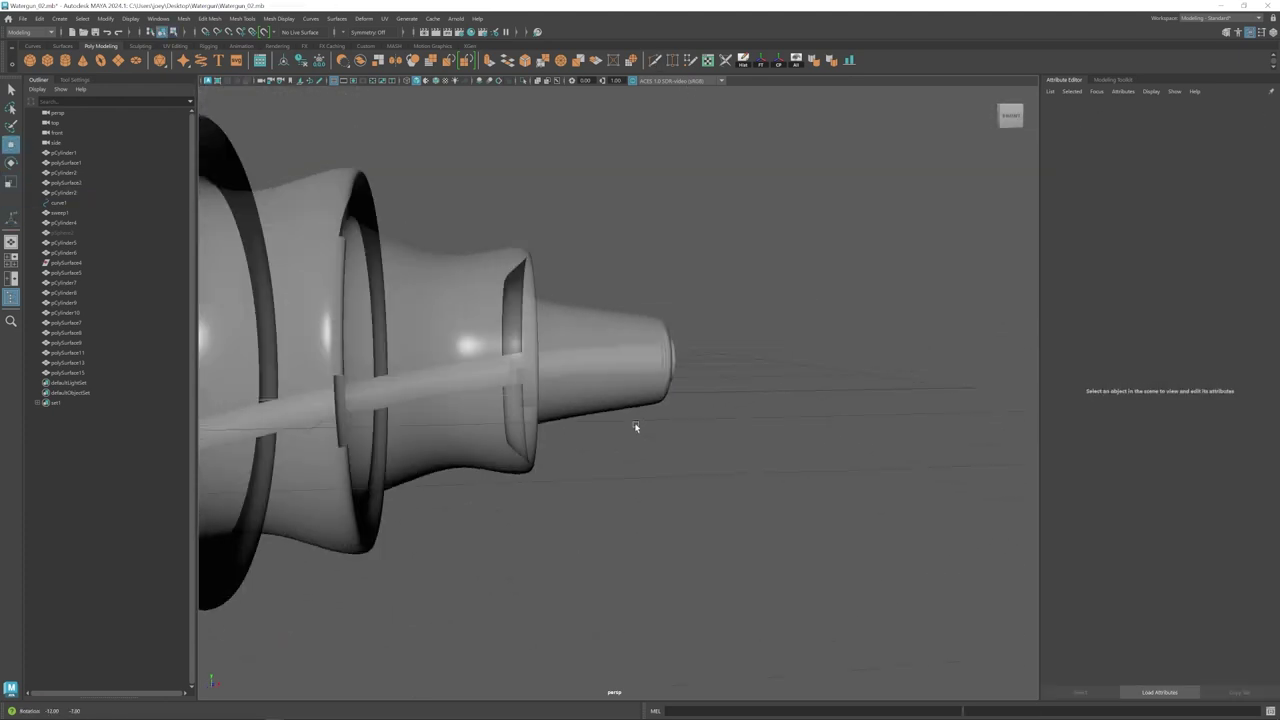
- Isolate the nozzle insert, bevel the edges of its flange, and show the full model again
{"action": "right_click_drag", "start_coordinate": [634, 427], "coordinate": [735, 380], "text": "alt"}
{"action": "left_click", "coordinate": [738, 350]}
{"action": "left_click", "coordinate": [524, 81]}
{"action": "left_click_drag", "start_coordinate": [718, 300], "coordinate": [767, 292], "text": "alt"}
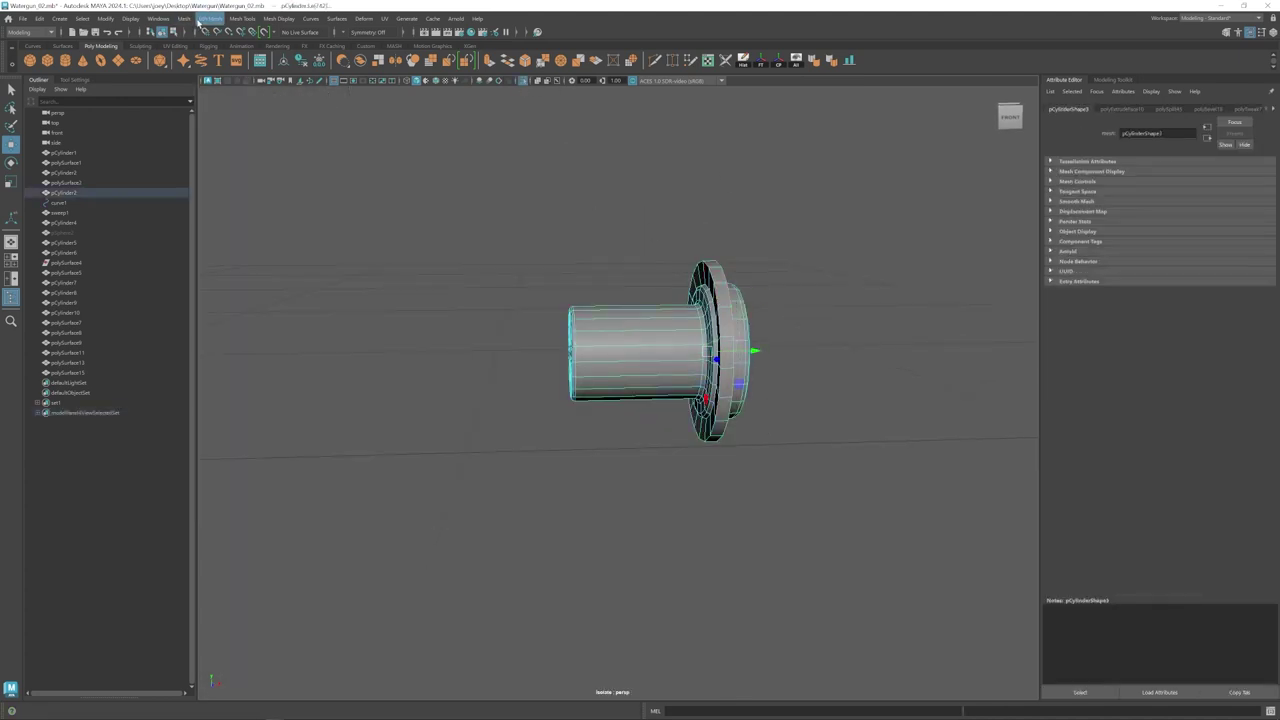
{"action": "left_click", "coordinate": [202, 20]}
{"action": "left_click", "coordinate": [218, 56]}
{"action": "key", "text": "q"}
{"action": "left_click", "coordinate": [800, 320]}
{"action": "right_click_drag", "start_coordinate": [800, 320], "coordinate": [720, 340], "text": "alt"}
{"action": "left_click", "coordinate": [524, 81]}
{"action": "left_click_drag", "start_coordinate": [680, 405], "coordinate": [643, 411], "text": "alt"}
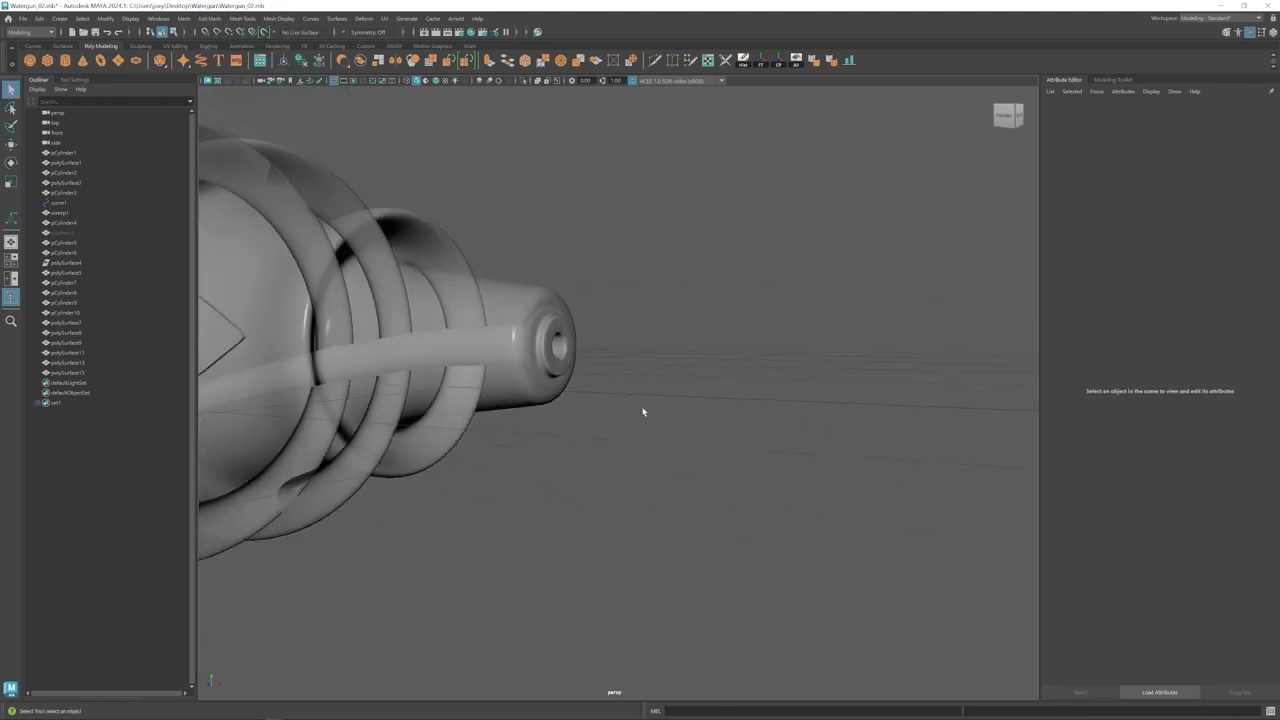
- Create a polygon cylinder, rotate it to face the gun's side, and delete its faces except for one end cap
{"action": "right_click_drag", "start_coordinate": [643, 411], "coordinate": [450, 510], "text": "alt"}
{"action": "left_click_drag", "start_coordinate": [690, 460], "coordinate": [621, 455], "text": "alt"}
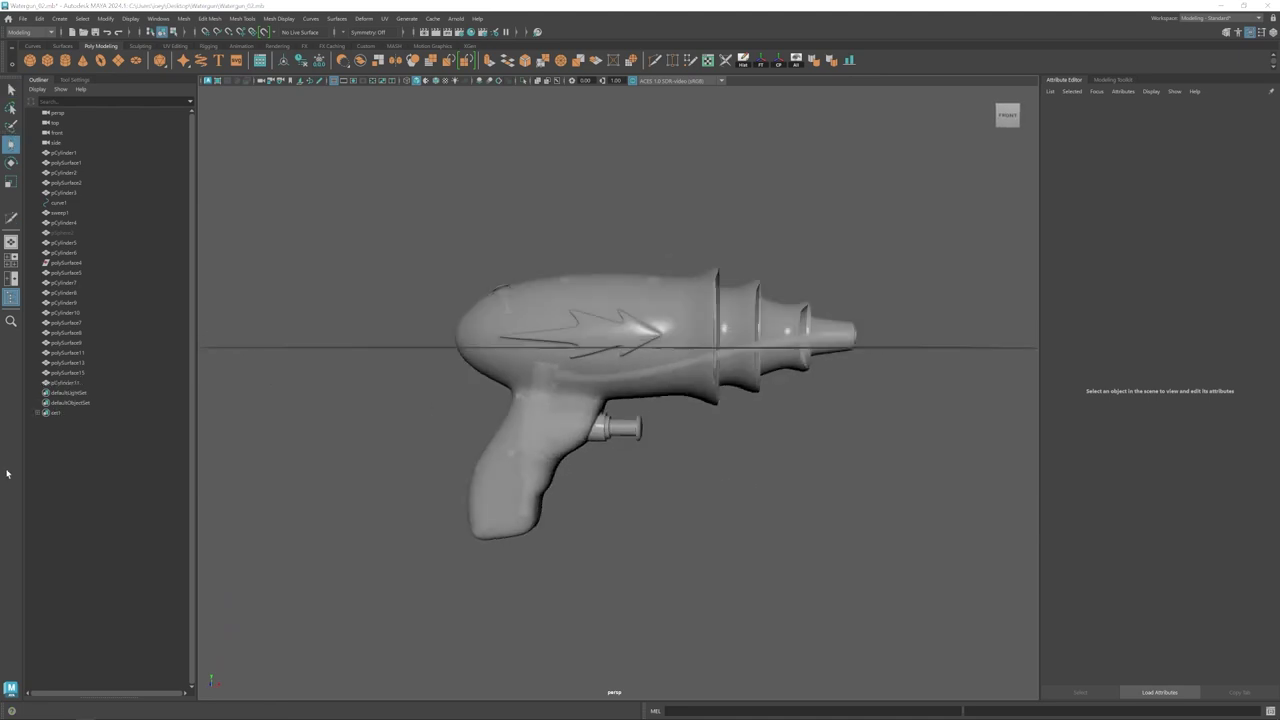
{"action": "left_click", "coordinate": [65, 60]}
{"action": "key", "text": "e"}
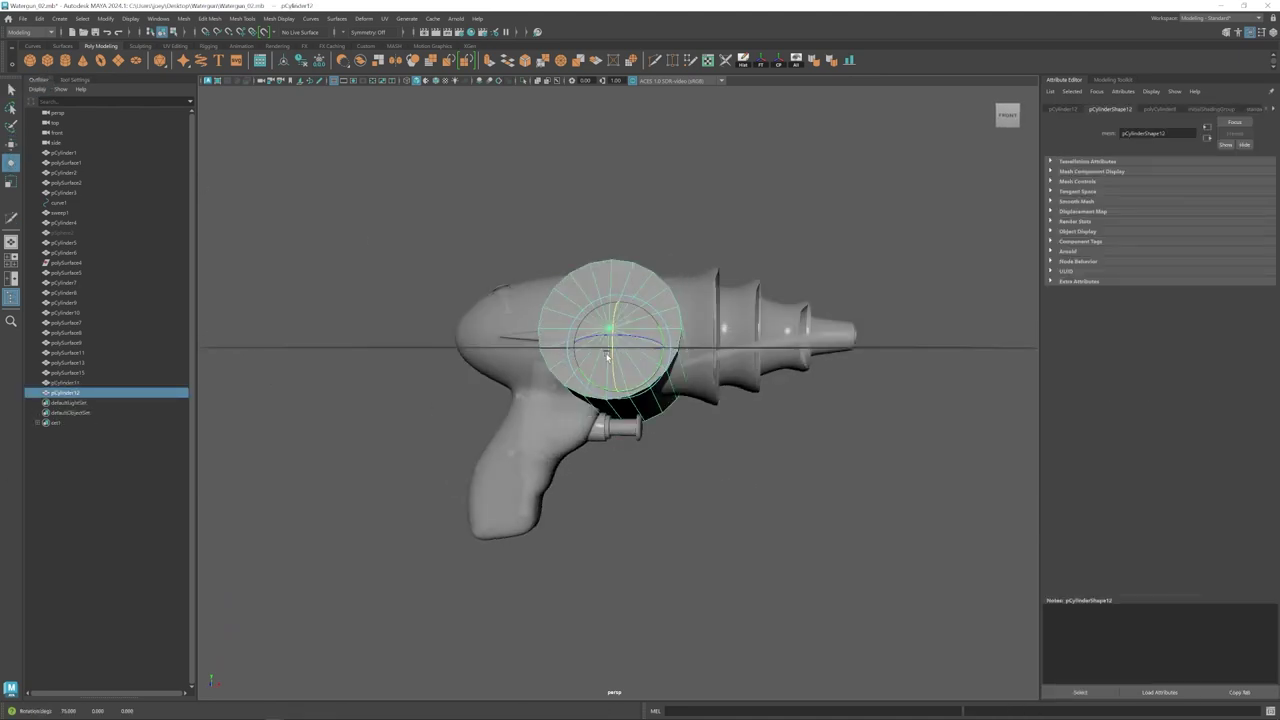
{"action": "left_click_drag", "start_coordinate": [607, 357], "coordinate": [440, 345], "text": "alt"}
{"action": "left_click_drag", "start_coordinate": [520, 323], "coordinate": [516, 340]}
{"action": "right_click_drag", "start_coordinate": [620, 300], "coordinate": [620, 360]}
{"action": "left_click_drag", "start_coordinate": [726, 243], "coordinate": [560, 480]}
{"action": "key", "text": "Delete"}
{"action": "right_click_drag", "start_coordinate": [680, 225], "coordinate": [729, 177]}
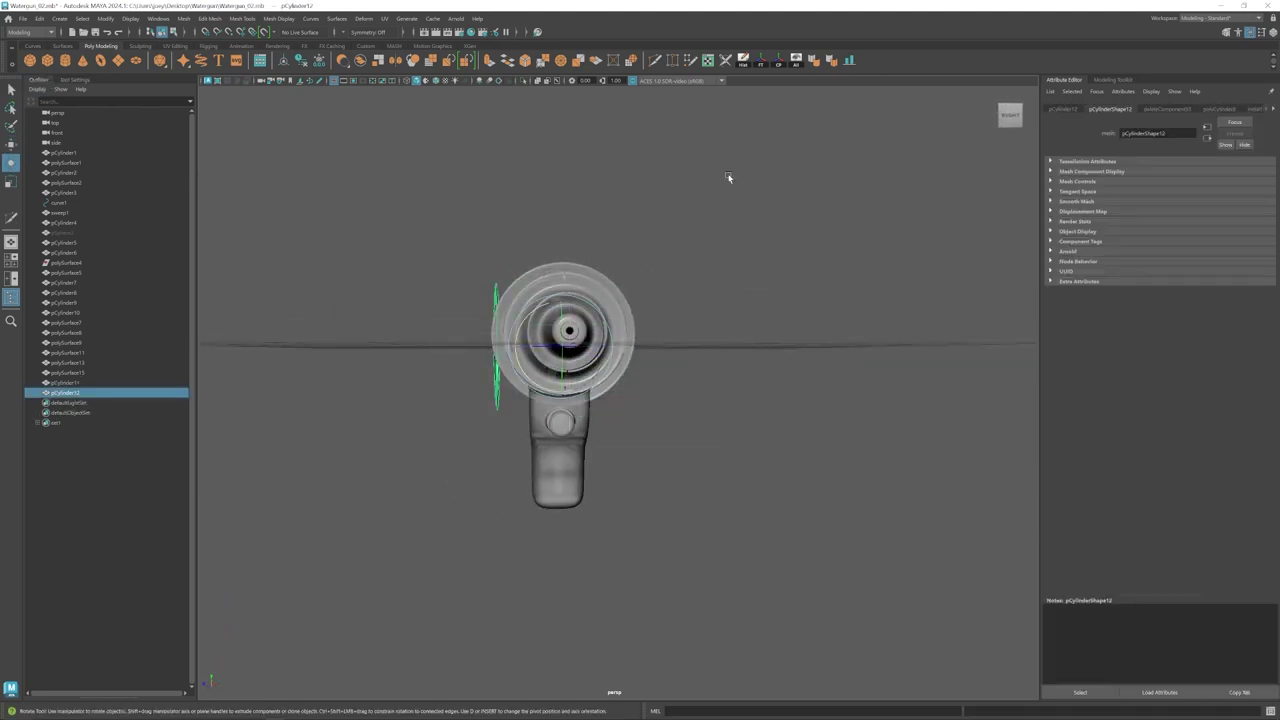
- Shrink the remaining disc and place it against the side of the upper grip
{"action": "left_click_drag", "start_coordinate": [497, 347], "coordinate": [440, 350]}
{"action": "key", "text": "f"}
{"action": "scroll", "coordinate": [600, 403], "scroll_direction": "down", "scroll_amount": 6}
{"action": "left_click_drag", "start_coordinate": [440, 400], "coordinate": [570, 410], "text": "alt"}
{"action": "key", "text": "w"}
{"action": "left_click_drag", "start_coordinate": [656, 417], "coordinate": [712, 444]}
{"action": "key", "text": "f"}
{"action": "scroll", "coordinate": [719, 454], "scroll_direction": "down", "scroll_amount": 5}
{"action": "left_click_drag", "start_coordinate": [668, 412], "coordinate": [500, 425]}
{"action": "key", "text": "f"}
{"action": "scroll", "coordinate": [600, 480], "scroll_direction": "down", "scroll_amount": 4}
{"action": "left_click_drag", "start_coordinate": [600, 480], "coordinate": [757, 490], "text": "alt"}
{"action": "key", "text": "w"}
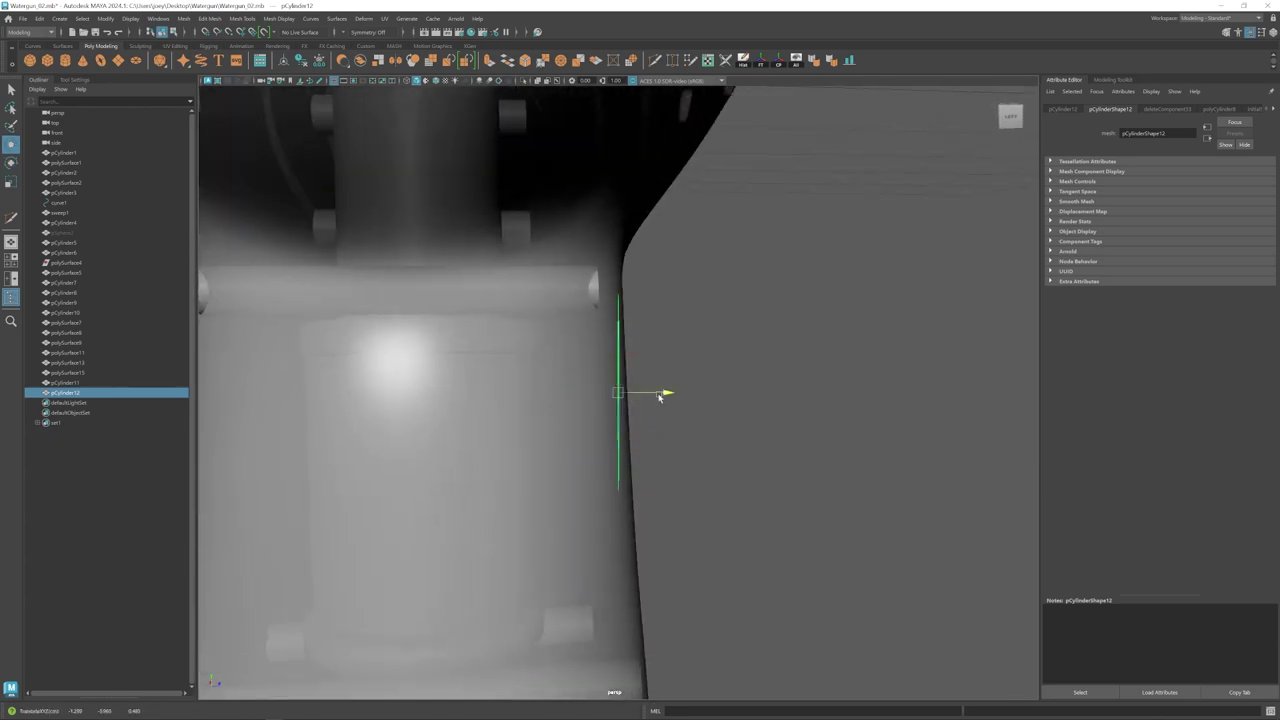
{"action": "left_click_drag", "start_coordinate": [660, 394], "coordinate": [669, 394]}
- Align the disc on the grip's side and scale it down further
{"action": "left_click", "coordinate": [580, 450]}
{"action": "left_click", "coordinate": [1222, 109]}
{"action": "key", "text": "e"}
{"action": "left_click_drag", "start_coordinate": [693, 403], "coordinate": [583, 345], "text": "alt"}
{"action": "scroll", "coordinate": [590, 360], "scroll_direction": "down", "scroll_amount": 5}
{"action": "left_click_drag", "start_coordinate": [660, 425], "coordinate": [608, 404], "text": "alt"}
{"action": "scroll", "coordinate": [720, 437], "scroll_direction": "up", "scroll_amount": 6}
{"action": "key", "text": "w"}
{"action": "scroll", "coordinate": [608, 404], "scroll_direction": "down", "scroll_amount": 5}
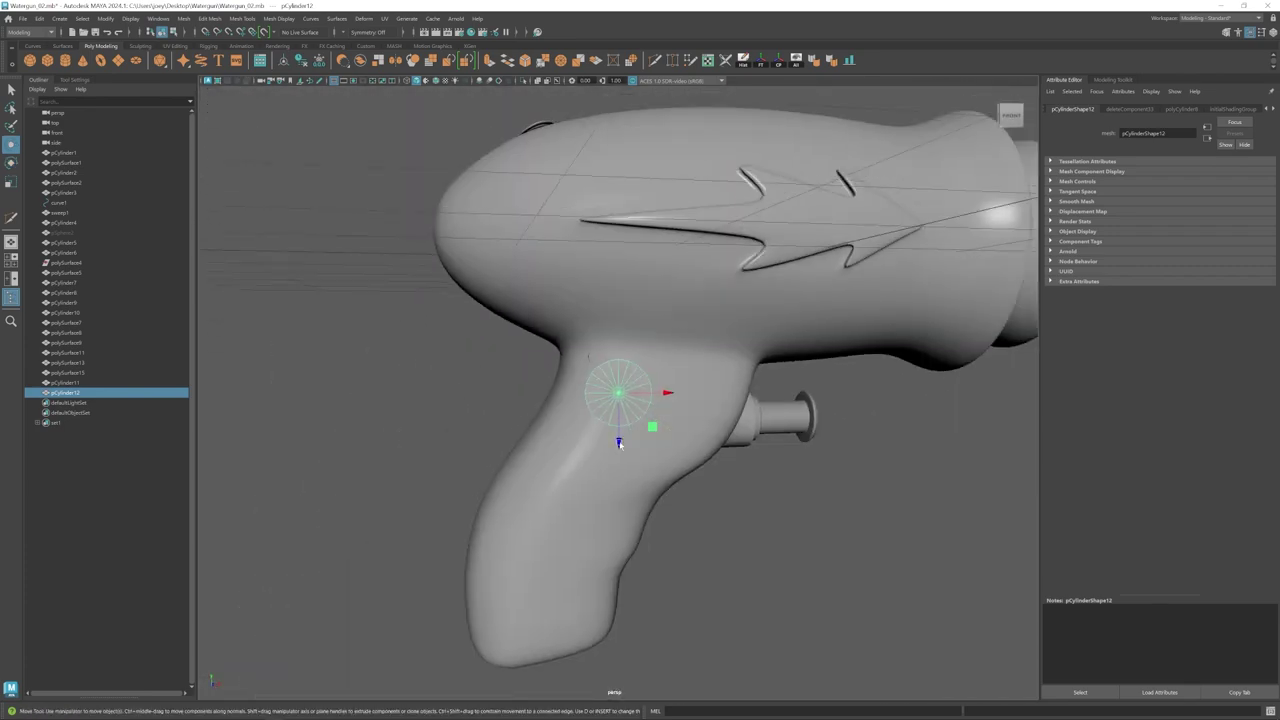
{"action": "key", "text": "r"}
{"action": "scroll", "coordinate": [608, 404], "scroll_direction": "down", "scroll_amount": 3}
{"action": "scroll", "coordinate": [575, 430], "scroll_direction": "up", "scroll_amount": 4}
{"action": "key", "text": "w"}
{"action": "scroll", "coordinate": [637, 382], "scroll_direction": "down", "scroll_amount": 5}
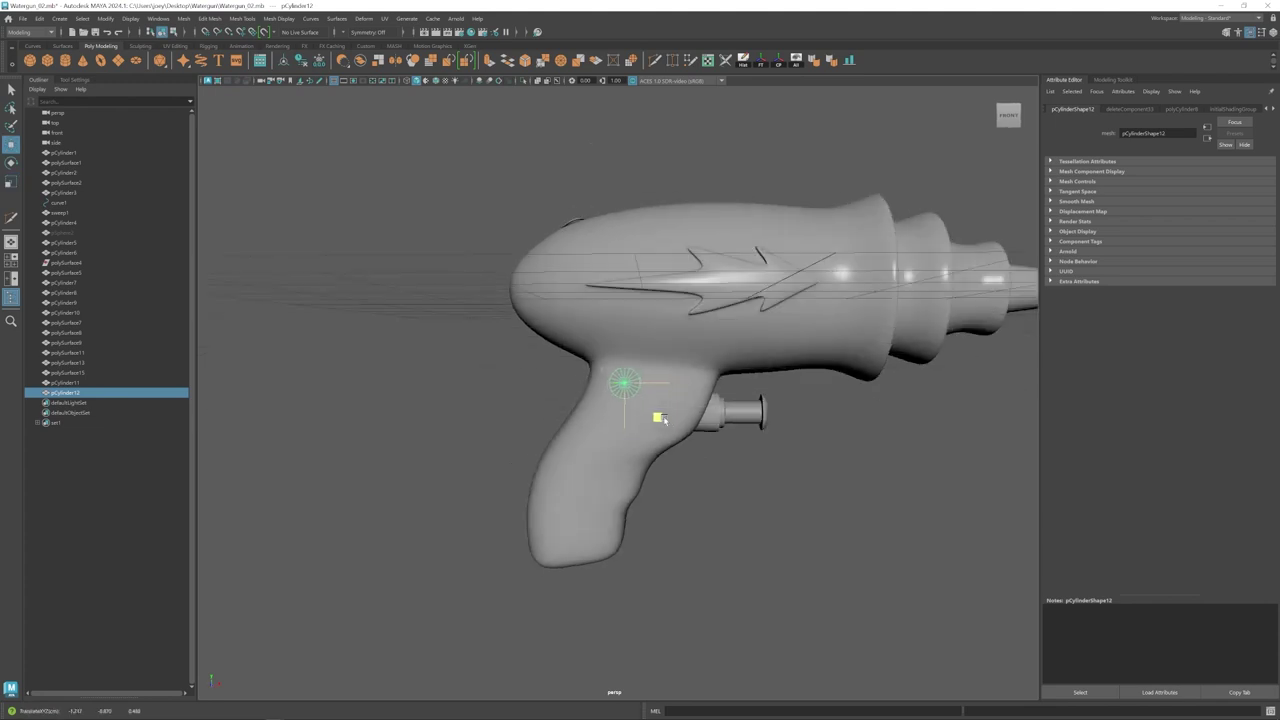
- Move the disc up to the rear of the gun body and out toward the side of the shell
{"action": "key", "text": "4"}
{"action": "scroll", "coordinate": [520, 280], "scroll_direction": "up", "scroll_amount": 2}
{"action": "key", "text": "5"}
{"action": "middle_click_drag", "start_coordinate": [645, 418], "coordinate": [653, 391], "text": "alt"}
{"action": "left_click_drag", "start_coordinate": [662, 393], "coordinate": [608, 306]}
{"action": "mouse_move", "coordinate": [560, 300]}
{"action": "left_mouse_down", "text": "alt"}
{"action": "mouse_move", "coordinate": [640, 310]}
{"action": "mouse_move", "coordinate": [640, 388]}
{"action": "left_mouse_up", "text": "alt"}
{"action": "scroll", "coordinate": [640, 388], "scroll_direction": "up", "scroll_amount": 3}
{"action": "left_click_drag", "start_coordinate": [621, 381], "coordinate": [631, 380]}
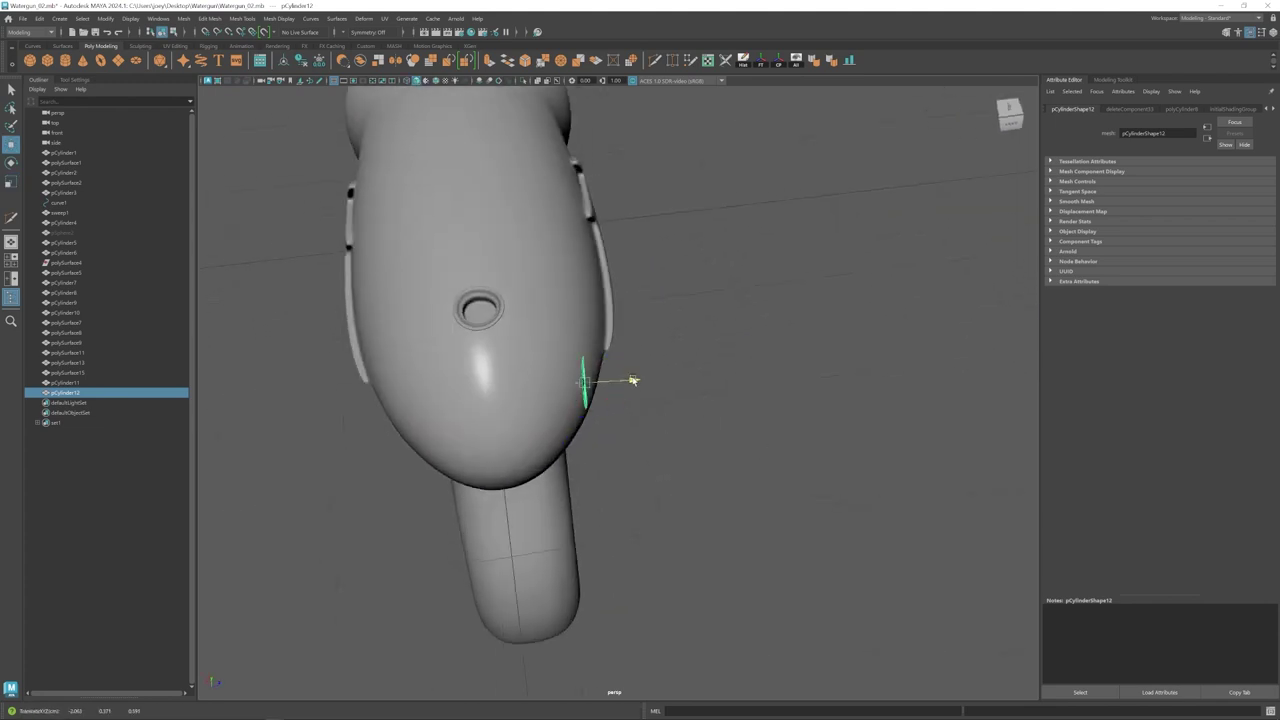
- Rotate the disc to follow the rear shell's curvature and adjust its size slightly
{"action": "key", "text": "e"}
{"action": "left_click", "coordinate": [570, 420]}
{"action": "left_click_drag", "start_coordinate": [570, 420], "coordinate": [537, 353], "text": "alt"}
{"action": "key", "text": "ctrl+z"}
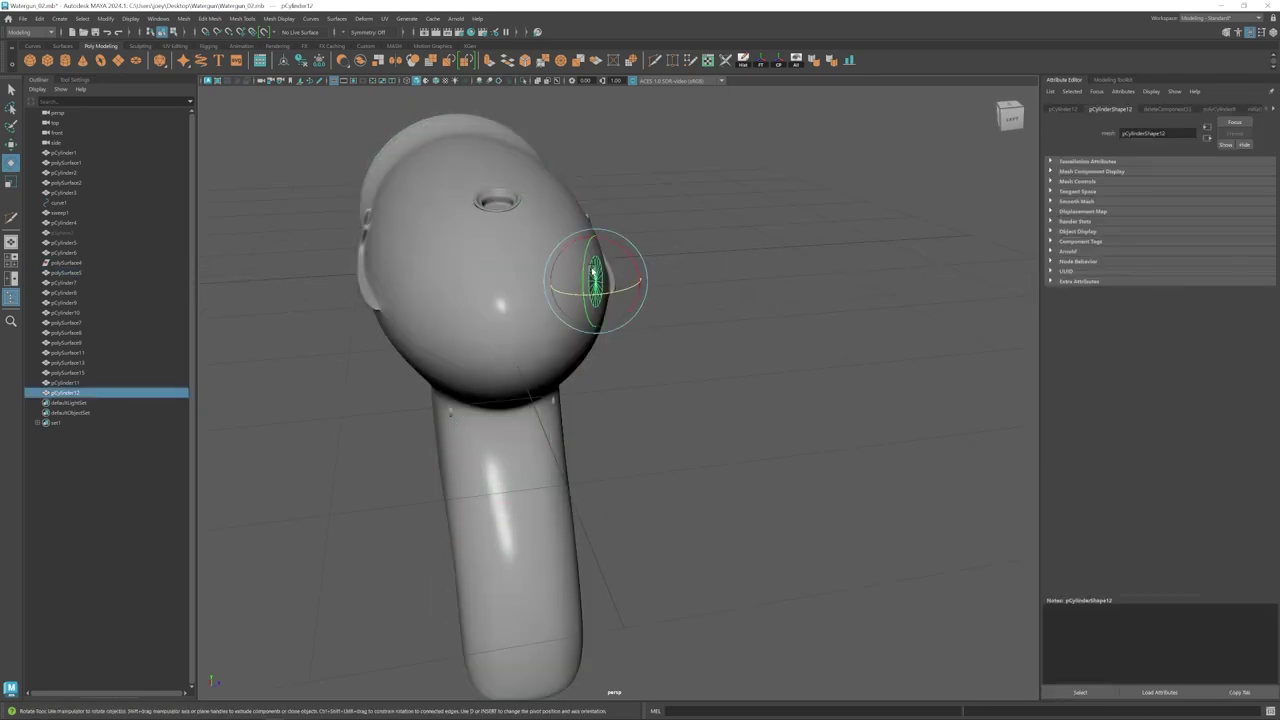
{"action": "left_click_drag", "start_coordinate": [637, 300], "coordinate": [630, 310]}
{"action": "left_click_drag", "start_coordinate": [745, 310], "coordinate": [630, 316], "text": "alt"}
{"action": "left_click", "coordinate": [408, 81]}
{"action": "scroll", "coordinate": [590, 337], "scroll_direction": "up", "scroll_amount": 2}
{"action": "key", "text": "r"}
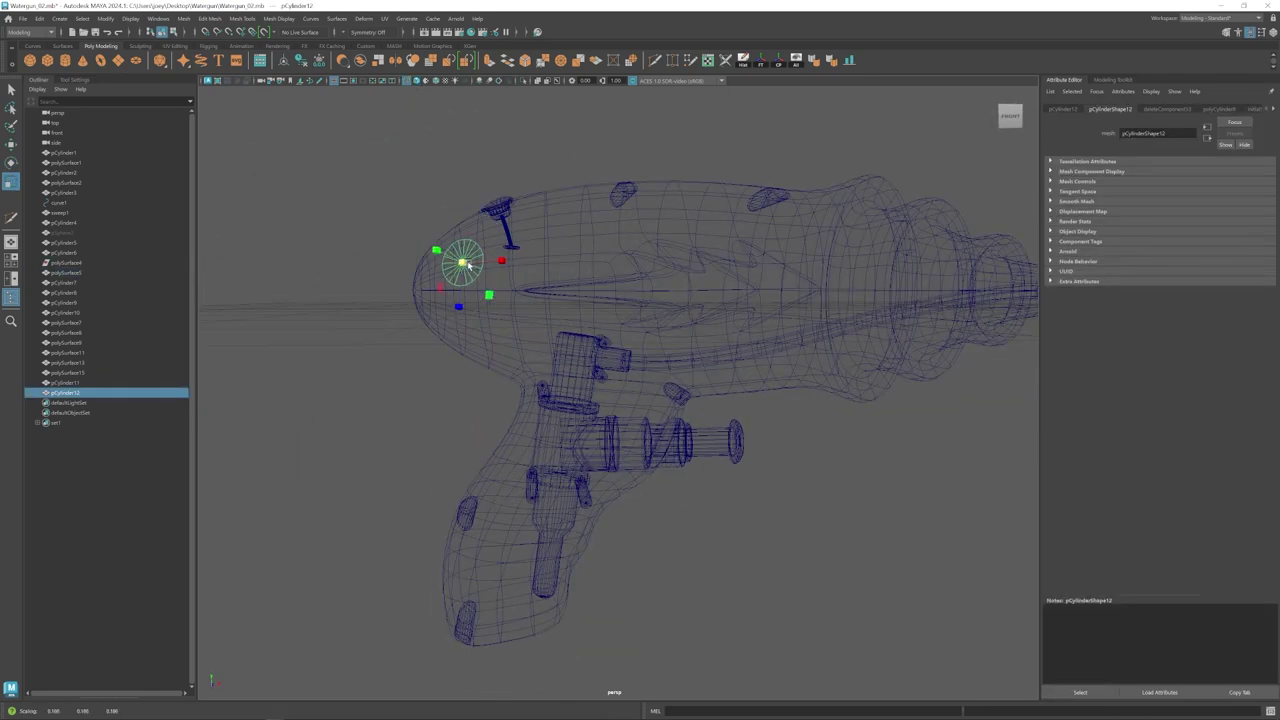
{"action": "left_click_drag", "start_coordinate": [460, 272], "coordinate": [466, 277]}
{"action": "scroll", "coordinate": [614, 420], "scroll_direction": "down", "scroll_amount": 3}
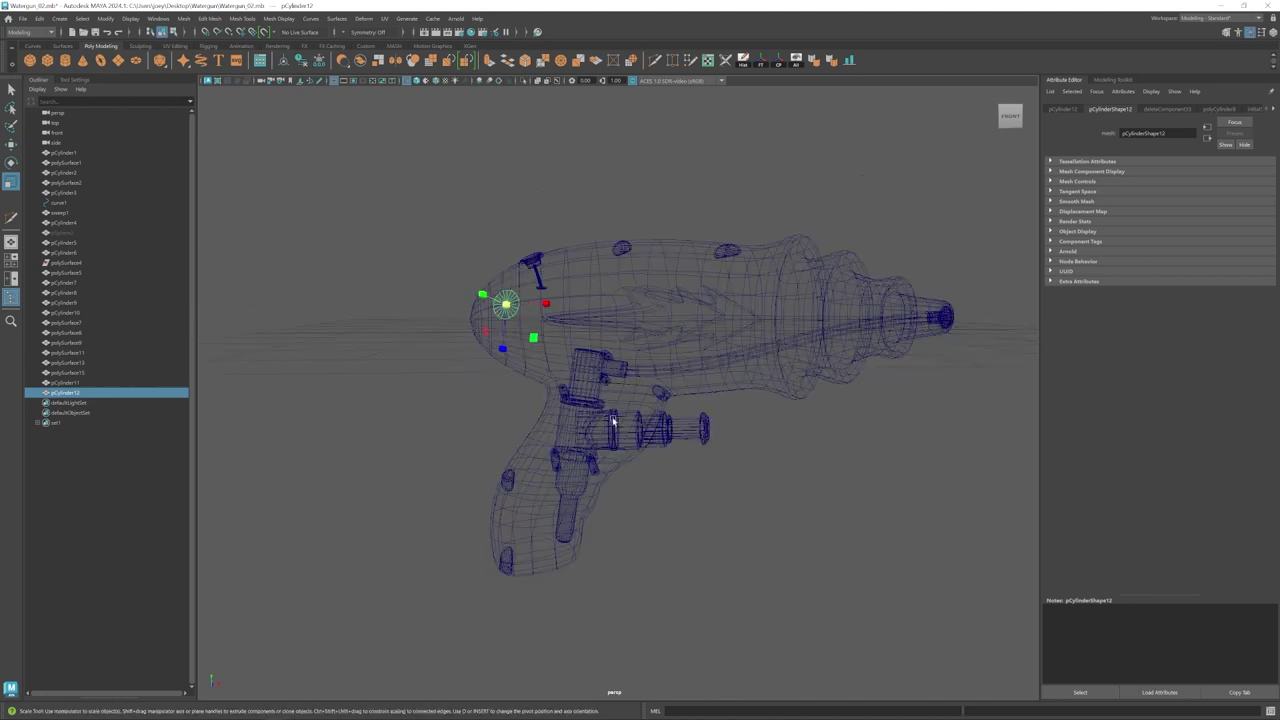
- Shift the disc in against the surface of the rear shell
{"action": "key", "text": "5"}
{"action": "left_click_drag", "start_coordinate": [628, 368], "coordinate": [735, 366], "text": "alt"}
{"action": "key", "text": "w"}
{"action": "scroll", "coordinate": [645, 341], "scroll_direction": "up", "scroll_amount": 4}
{"action": "mouse_move", "coordinate": [638, 340]}
{"action": "left_mouse_down", "text": "alt"}
{"action": "mouse_move", "coordinate": [690, 370]}
{"action": "mouse_move", "coordinate": [604, 360]}
{"action": "left_mouse_up", "text": "alt"}
{"action": "scroll", "coordinate": [630, 350], "scroll_direction": "up", "scroll_amount": 3}
{"action": "left_click_drag", "start_coordinate": [660, 274], "coordinate": [651, 277]}
- Move the disc's vertices with soft selection so that it bends to match the curved shell
{"action": "right_click_drag", "start_coordinate": [590, 234], "coordinate": [590, 289]}
{"action": "left_click", "coordinate": [591, 289]}
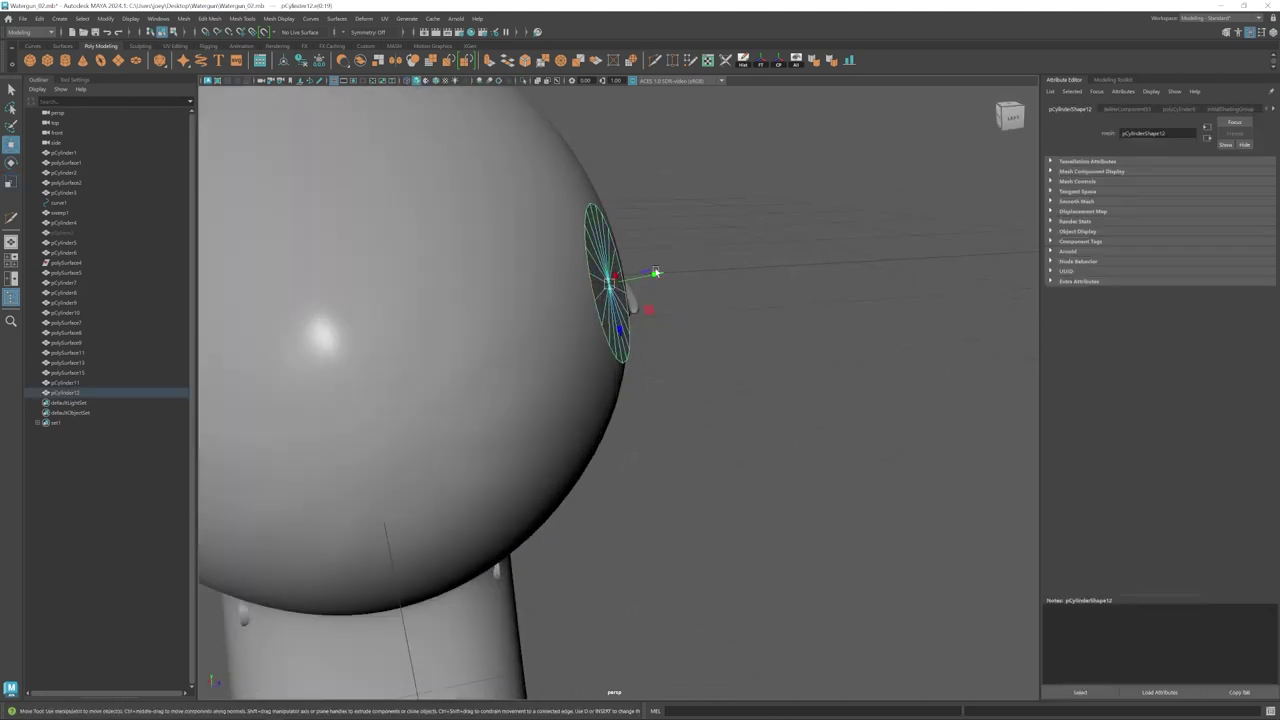
{"action": "left_click", "coordinate": [591, 291]}
{"action": "key", "text": "b"}
{"action": "left_click_drag", "start_coordinate": [637, 279], "coordinate": [605, 400]}
{"action": "left_click", "coordinate": [608, 288]}
{"action": "right_click_drag", "start_coordinate": [605, 400], "coordinate": [641, 408], "text": "alt"}
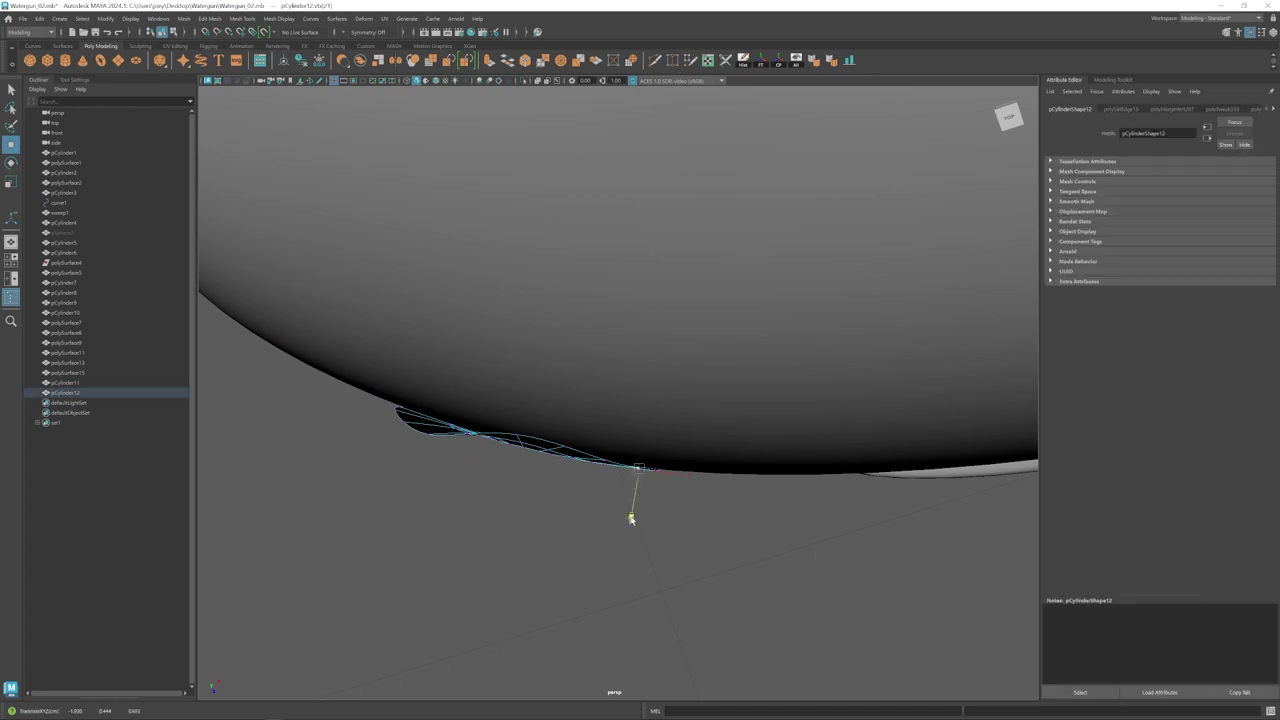
{"action": "left_click_drag", "start_coordinate": [603, 500], "coordinate": [578, 355], "text": "alt"}
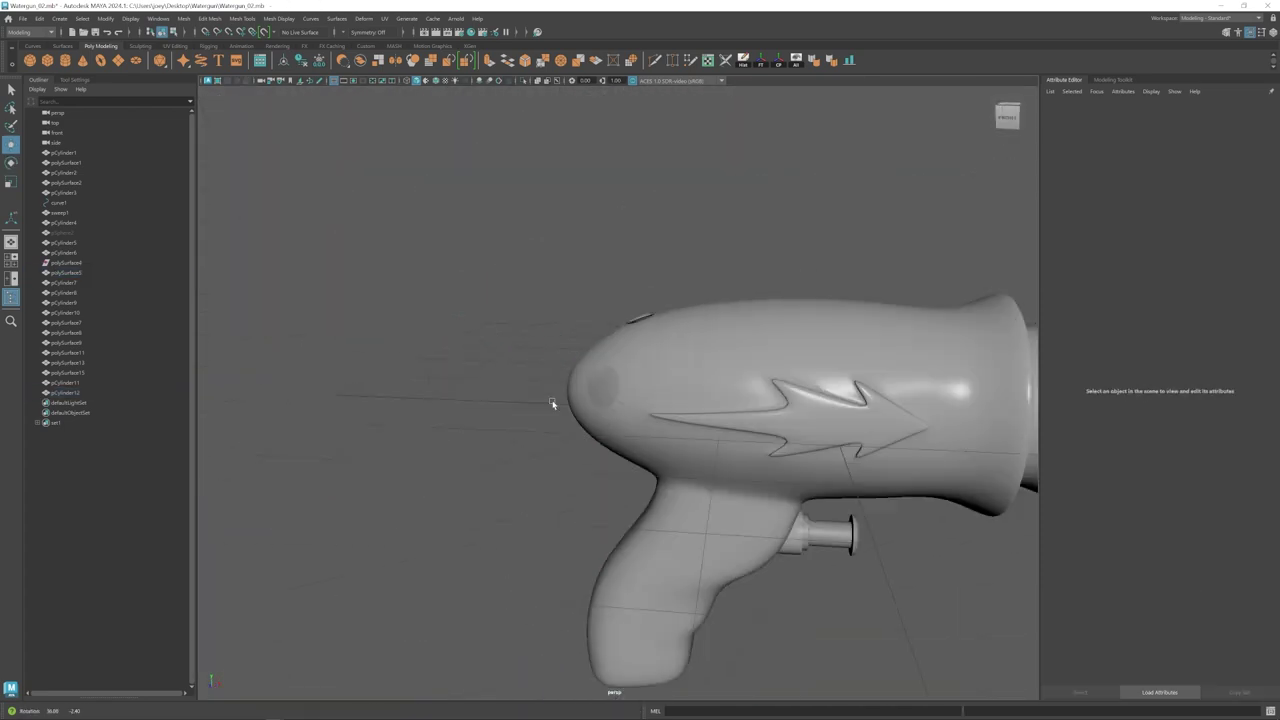
- Adjust individual rim vertices of the disc so that they sit on the rear shell's surface
{"action": "scroll", "coordinate": [529, 245], "scroll_direction": "up", "scroll_amount": 5}
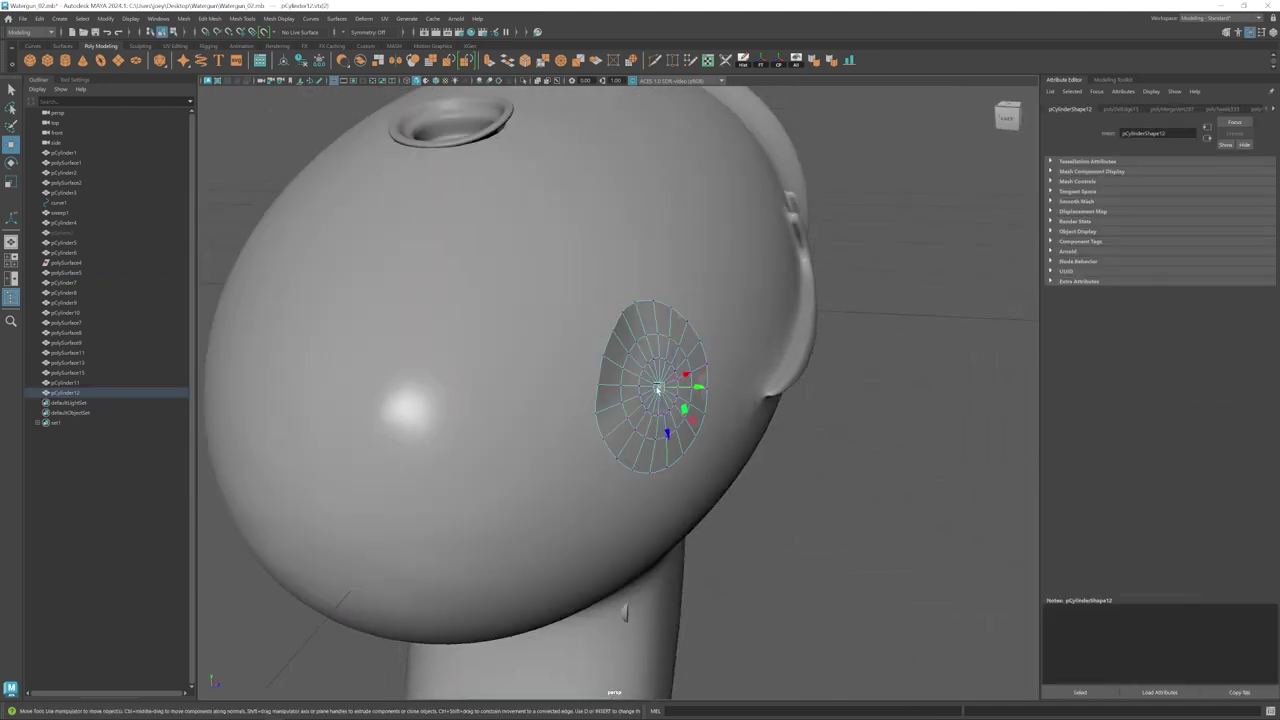
{"action": "scroll", "coordinate": [972, 308], "scroll_direction": "up", "scroll_amount": 3}
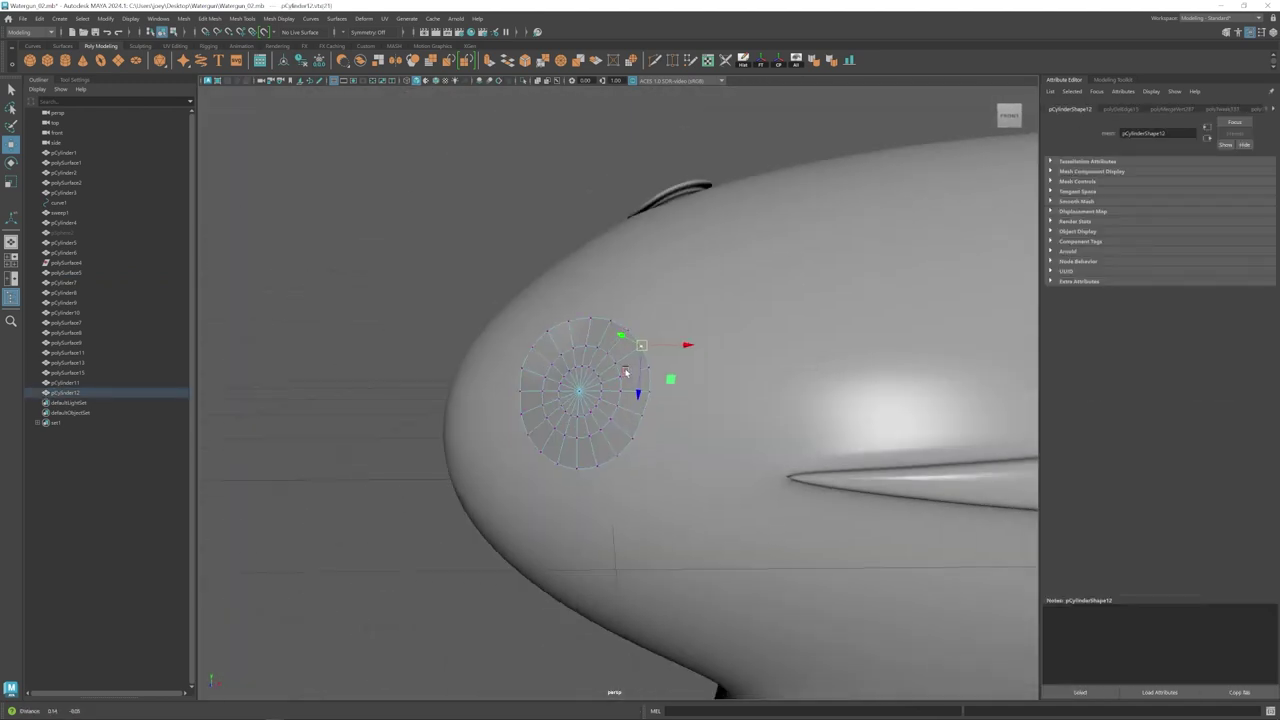
{"action": "left_click_drag", "start_coordinate": [626, 372], "coordinate": [572, 335], "text": "alt"}
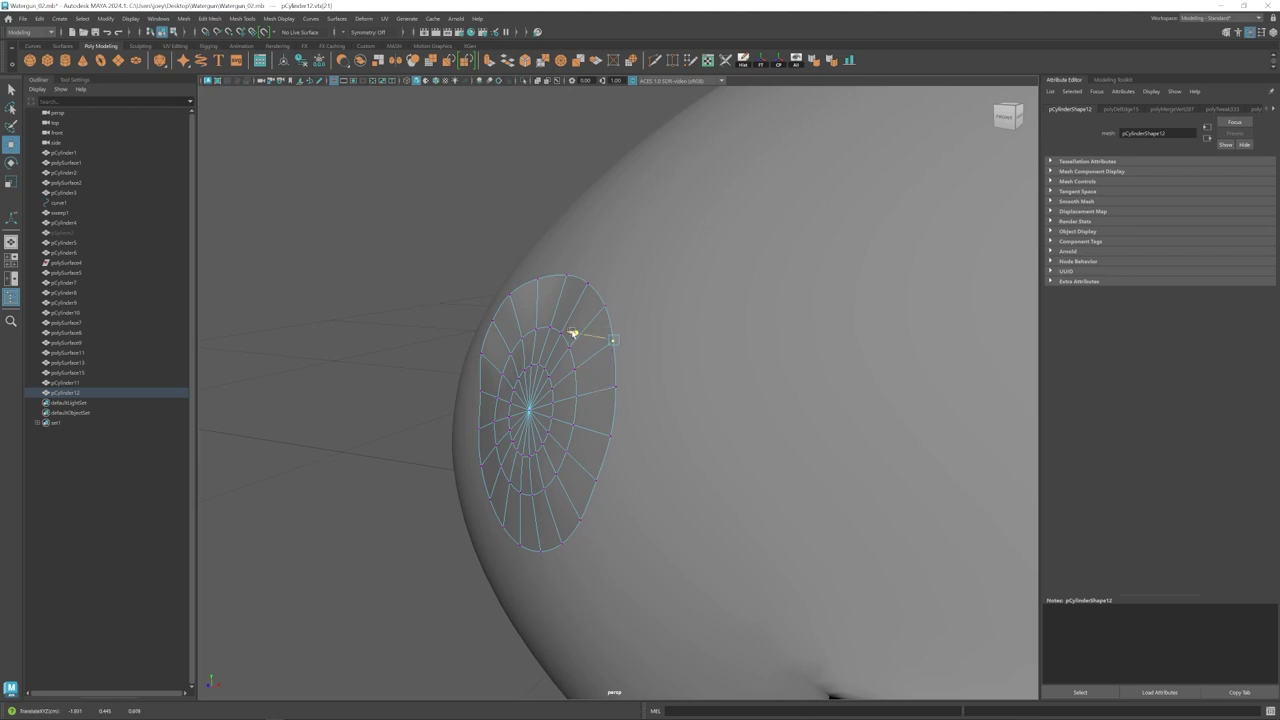
{"action": "left_click", "coordinate": [591, 523]}
{"action": "left_click_drag", "start_coordinate": [612, 460], "coordinate": [737, 449], "text": "alt"}
{"action": "left_click", "coordinate": [620, 445]}
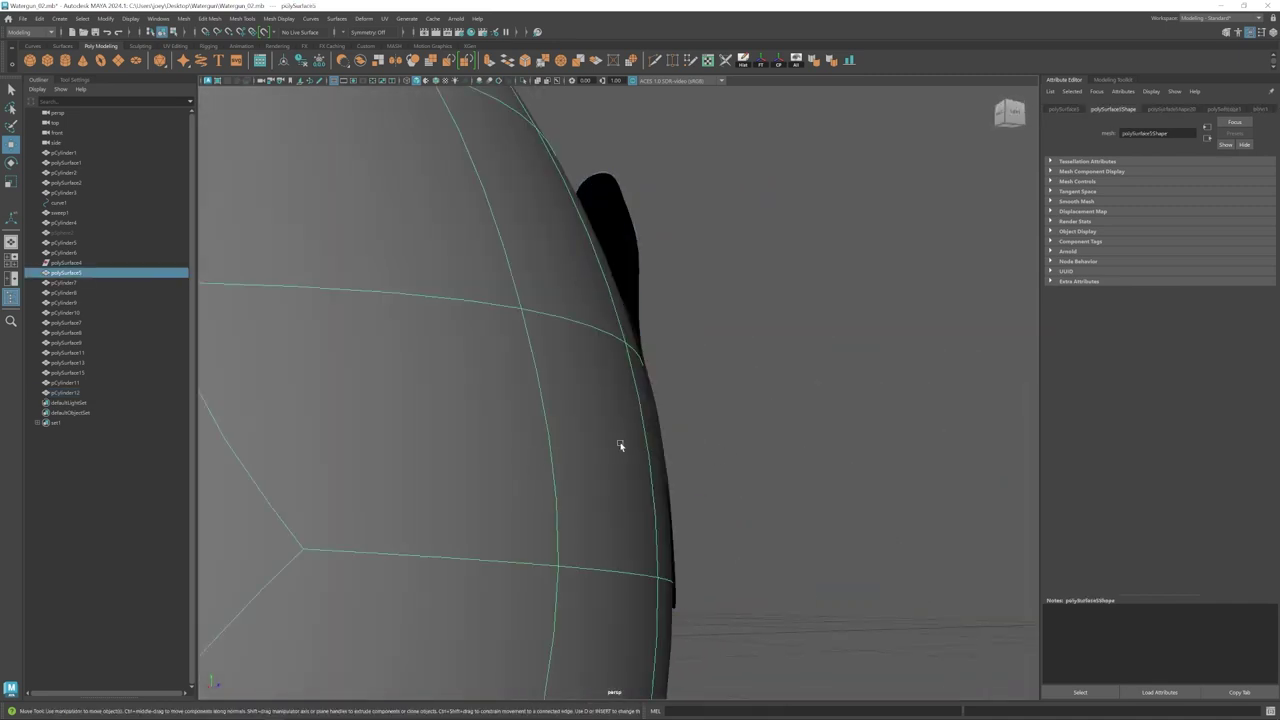
{"action": "left_click", "coordinate": [785, 455]}
- Examine how the disc sits on the rear of the gun from the side and at full view
{"action": "scroll", "coordinate": [651, 534], "scroll_direction": "down", "scroll_amount": 8}
{"action": "left_click_drag", "start_coordinate": [651, 534], "coordinate": [510, 508], "text": "alt"}
{"action": "middle_click_drag", "start_coordinate": [610, 516], "coordinate": [434, 516], "text": "alt"}
{"action": "scroll", "coordinate": [434, 516], "scroll_direction": "up", "scroll_amount": 6}
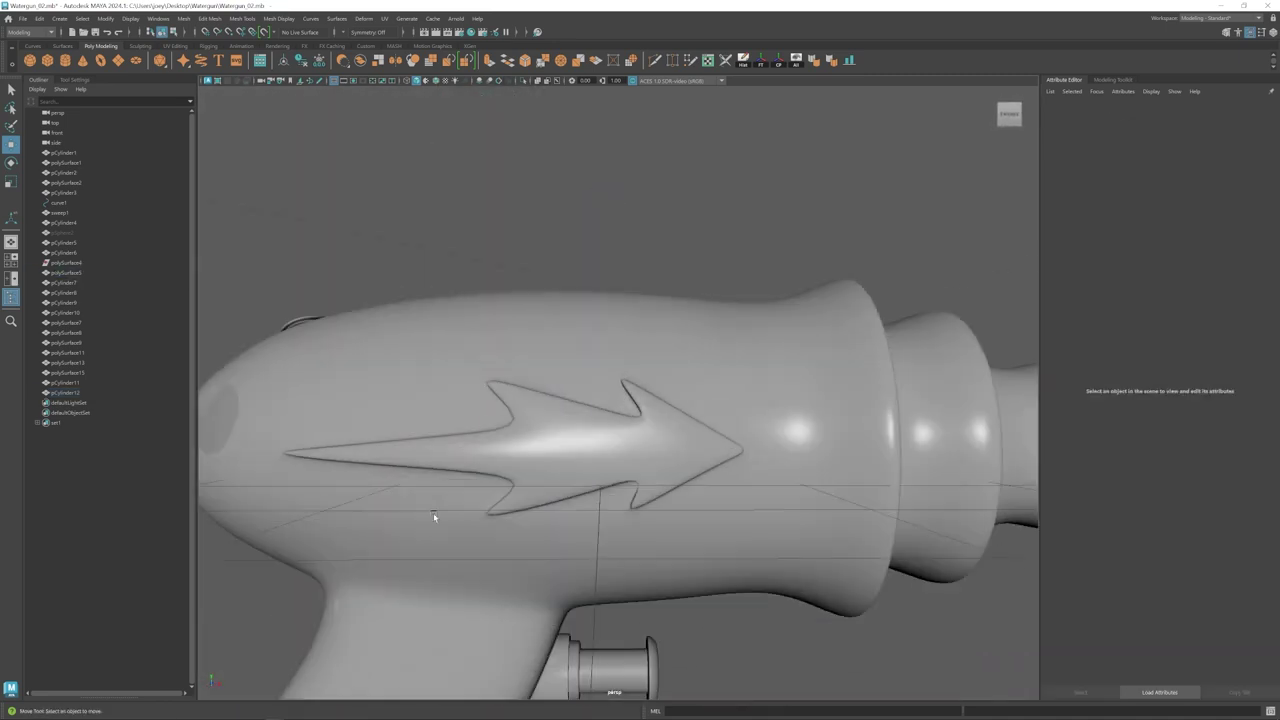
{"action": "scroll", "coordinate": [434, 516], "scroll_direction": "down", "scroll_amount": 5}
{"action": "middle_click_drag", "start_coordinate": [326, 448], "coordinate": [370, 416], "text": "alt"}
{"action": "scroll", "coordinate": [406, 400], "scroll_direction": "down", "scroll_amount": 3}
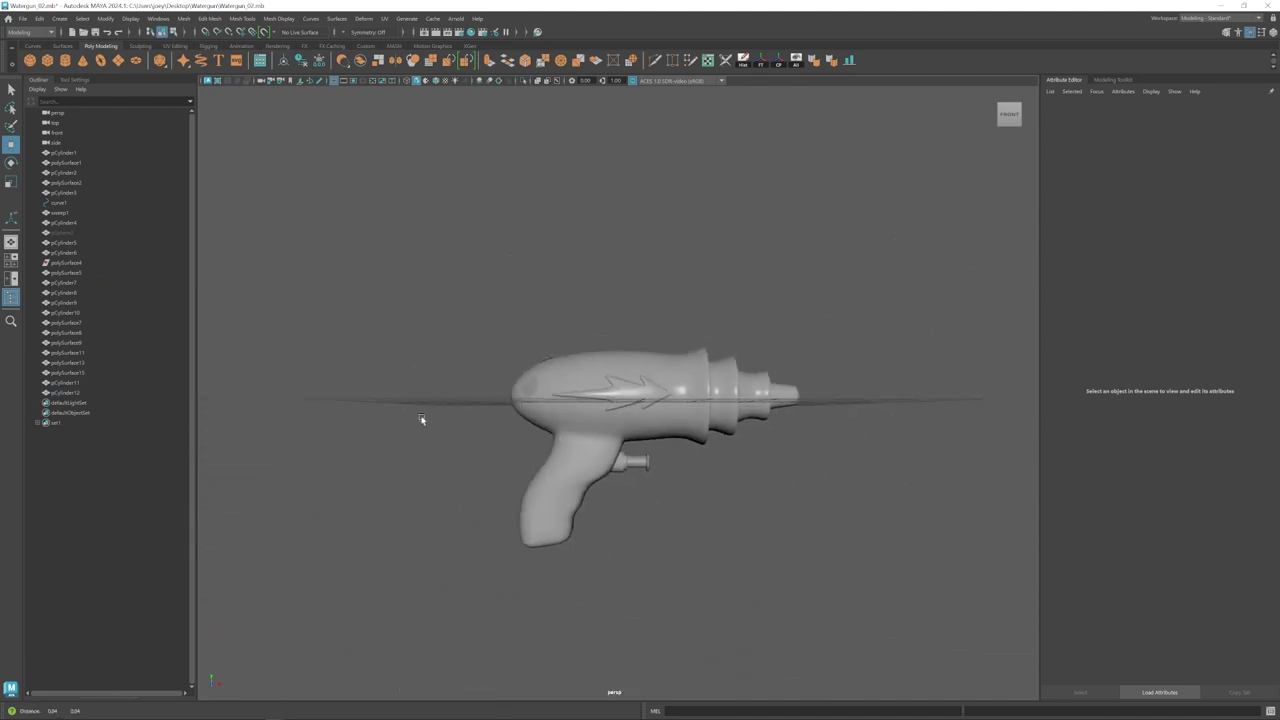
{"action": "scroll", "coordinate": [423, 420], "scroll_direction": "up", "scroll_amount": 3}
{"action": "scroll", "coordinate": [425, 422], "scroll_direction": "up", "scroll_amount": 2}
{"action": "left_click", "coordinate": [433, 374]}
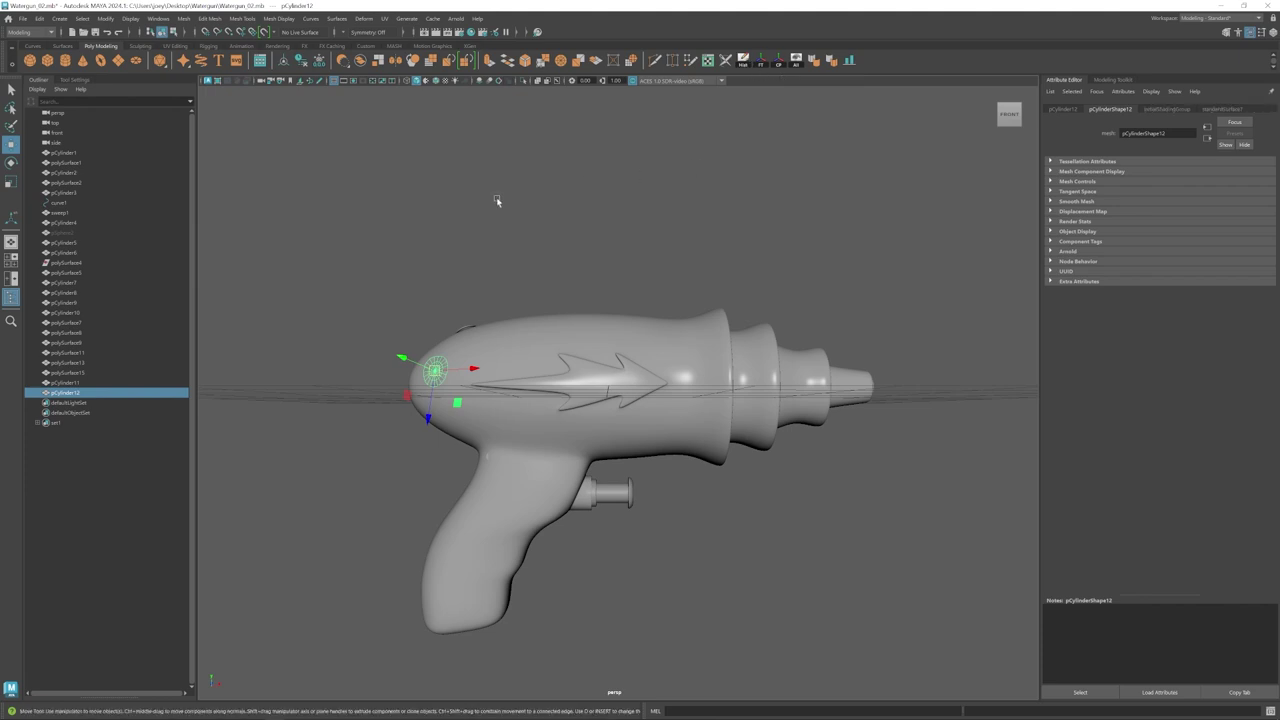
{"action": "left_click", "coordinate": [323, 372]}
{"action": "left_click_drag", "start_coordinate": [290, 481], "coordinate": [400, 430], "text": "alt"}
- Adjust the transparency of the shell's blinn1 material
{"action": "left_click", "coordinate": [522, 416]}
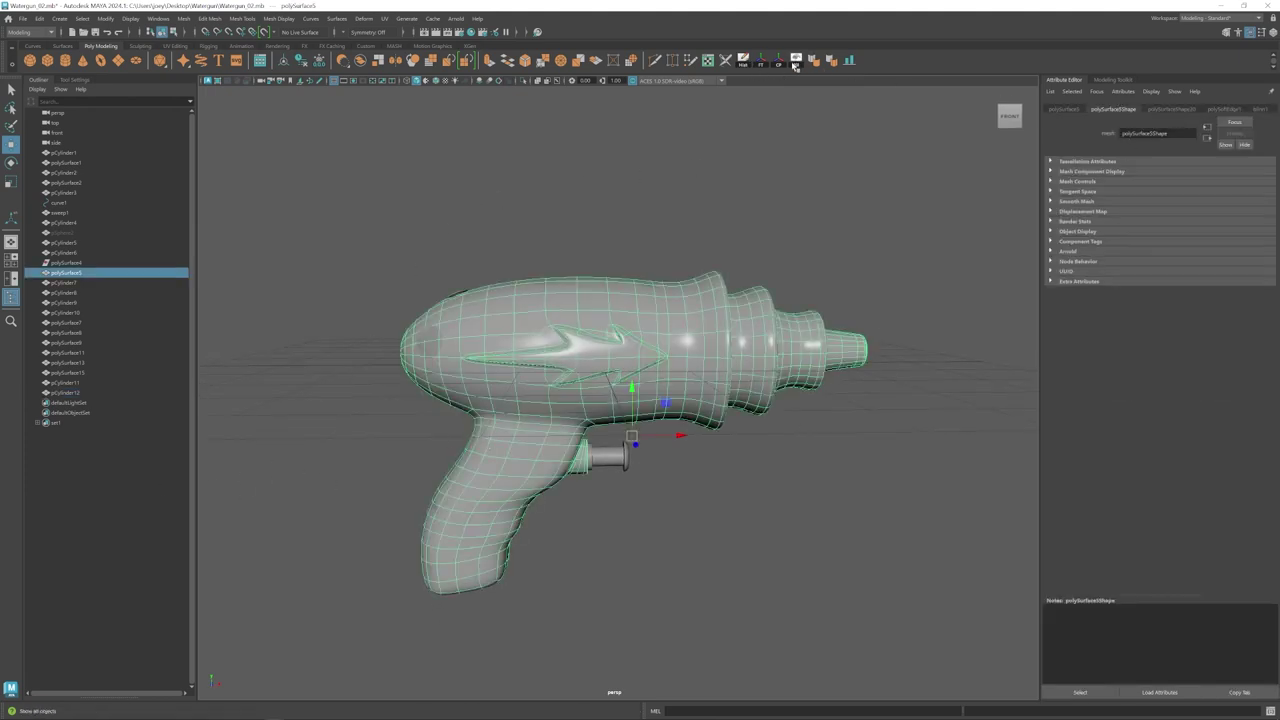
{"action": "left_click", "coordinate": [1258, 110]}
{"action": "left_click", "coordinate": [1168, 227]}
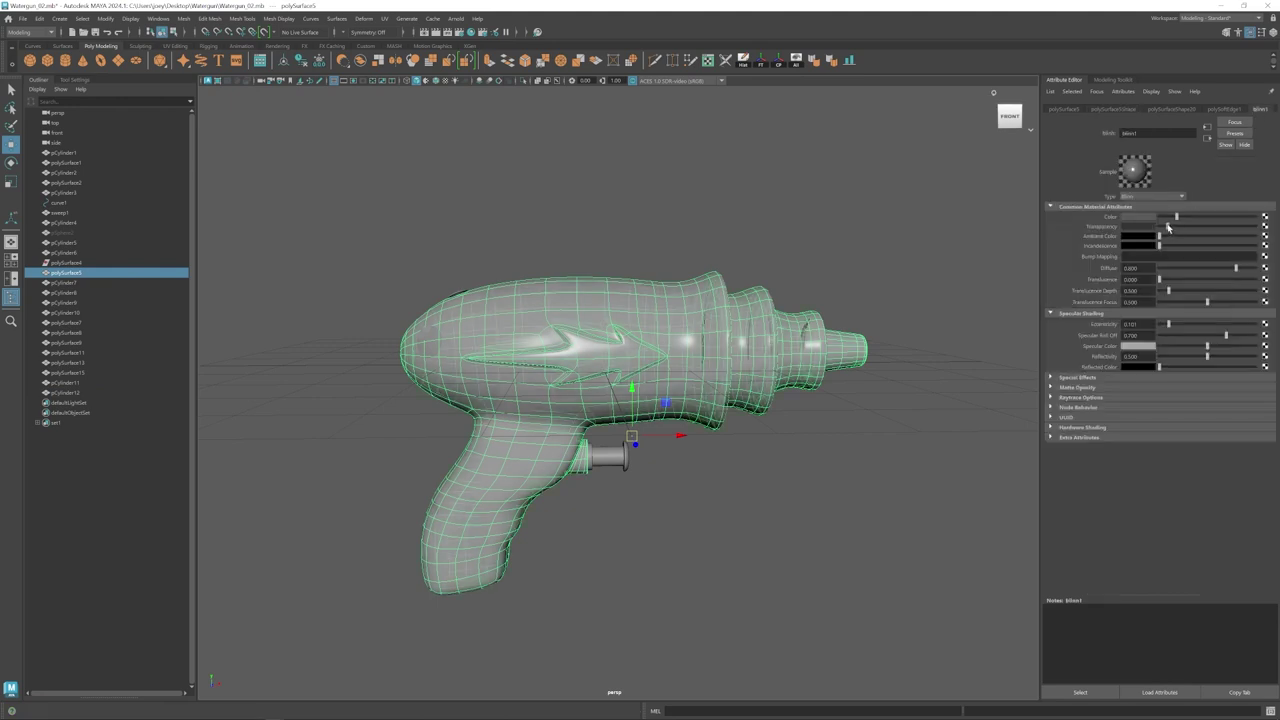
{"action": "left_click", "coordinate": [769, 260]}
{"action": "left_click_drag", "start_coordinate": [769, 260], "coordinate": [631, 240], "text": "alt"}
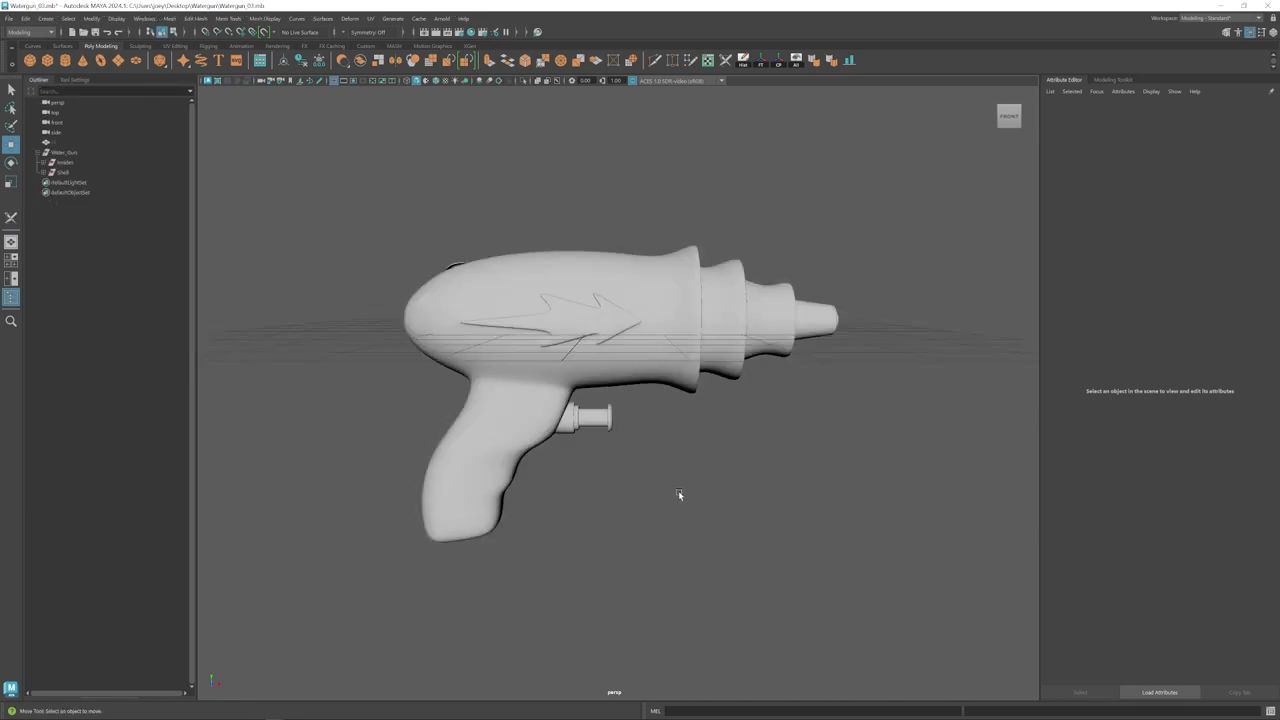
- Review the Insides and Shell groups inside the Water_Gun group
{"action": "left_click_drag", "start_coordinate": [677, 491], "coordinate": [556, 487], "text": "alt"}
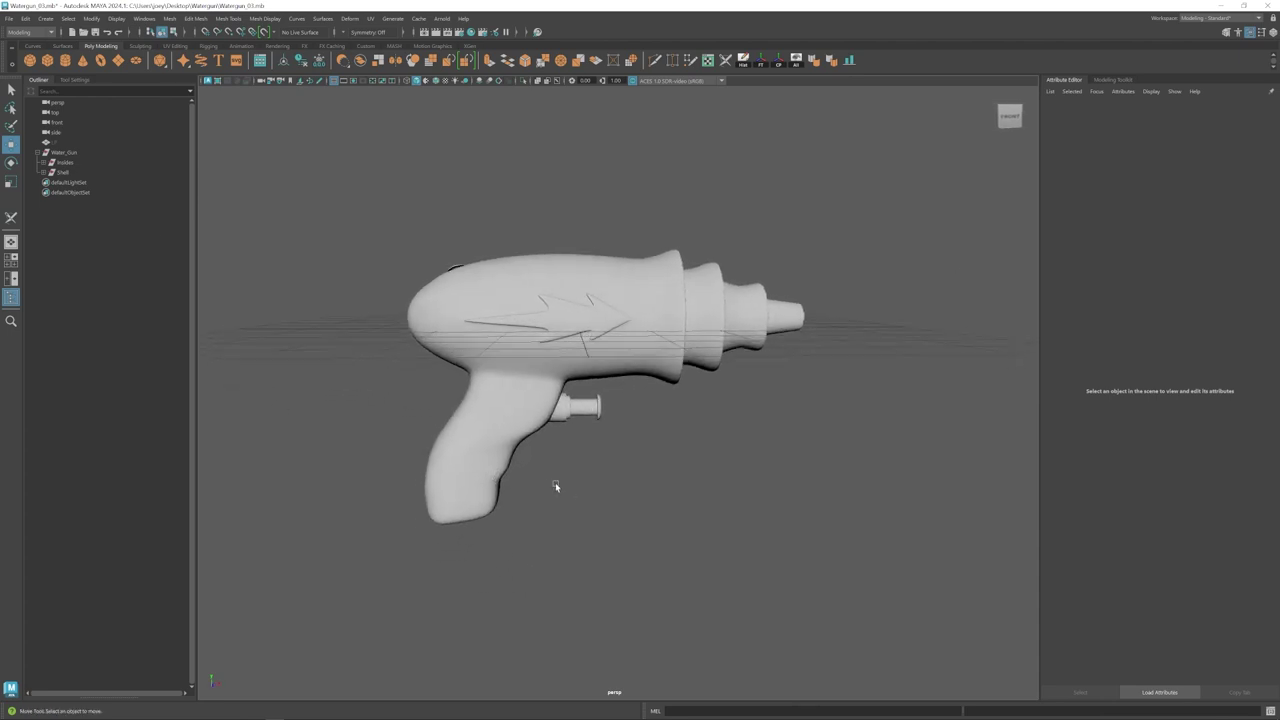
{"action": "left_click", "coordinate": [70, 164]}
{"action": "left_click", "coordinate": [64, 172]}
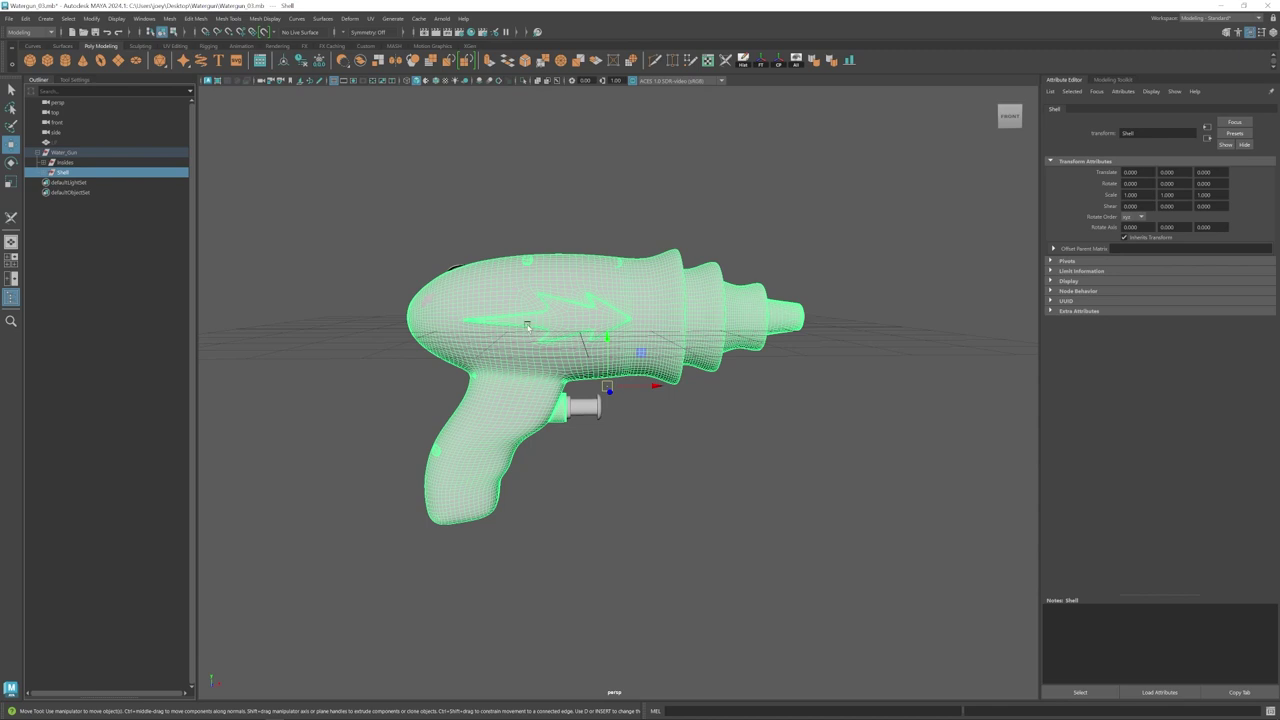
{"action": "left_click", "coordinate": [507, 199]}
{"action": "left_click_drag", "start_coordinate": [528, 370], "coordinate": [571, 366], "text": "alt"}
{"action": "right_click_drag", "start_coordinate": [571, 366], "coordinate": [530, 366], "text": "alt"}
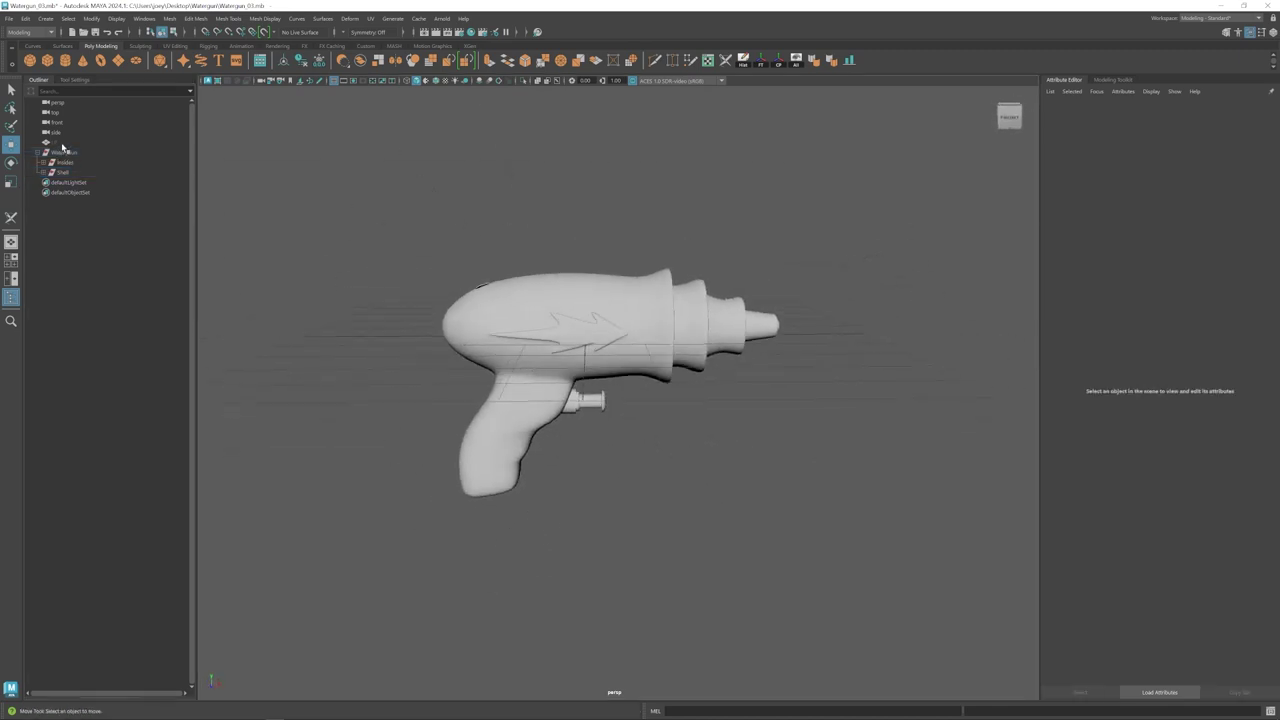
- Show the hidden LP mesh and move it up above the detailed water gun
{"action": "left_click", "coordinate": [60, 143]}
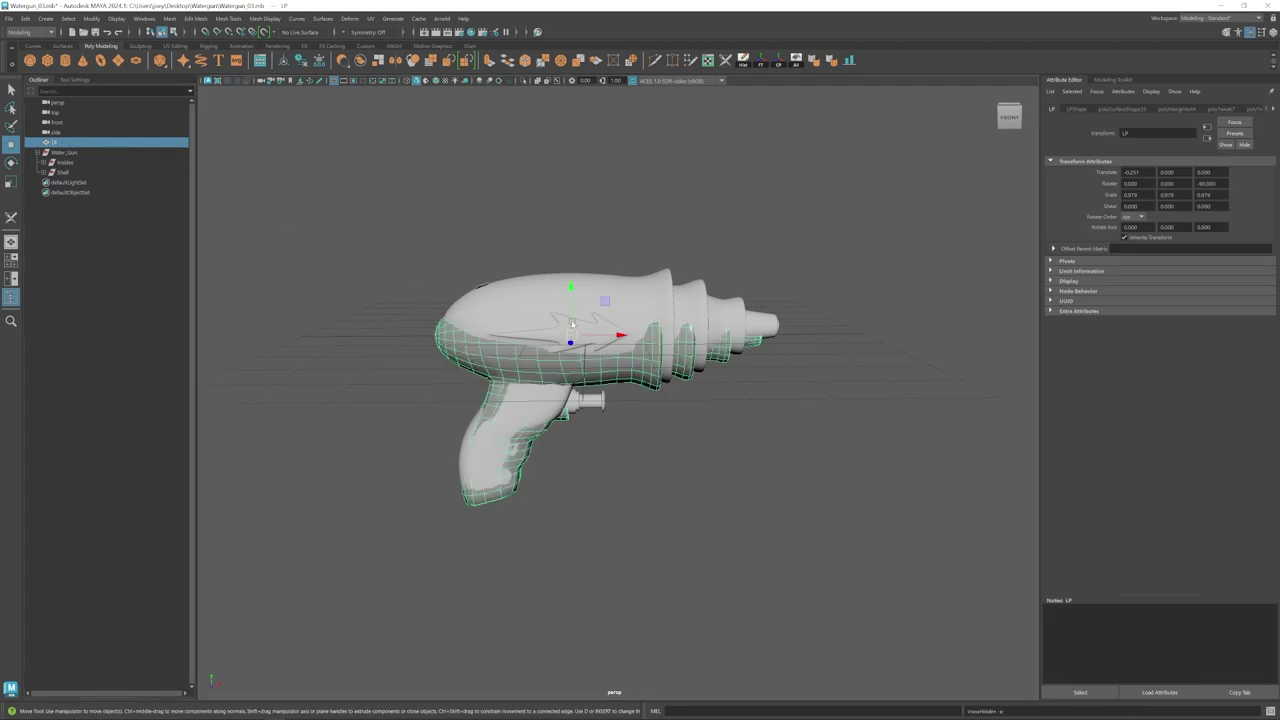
{"action": "left_click_drag", "start_coordinate": [572, 300], "coordinate": [563, 123]}
{"action": "left_click", "coordinate": [706, 305]}
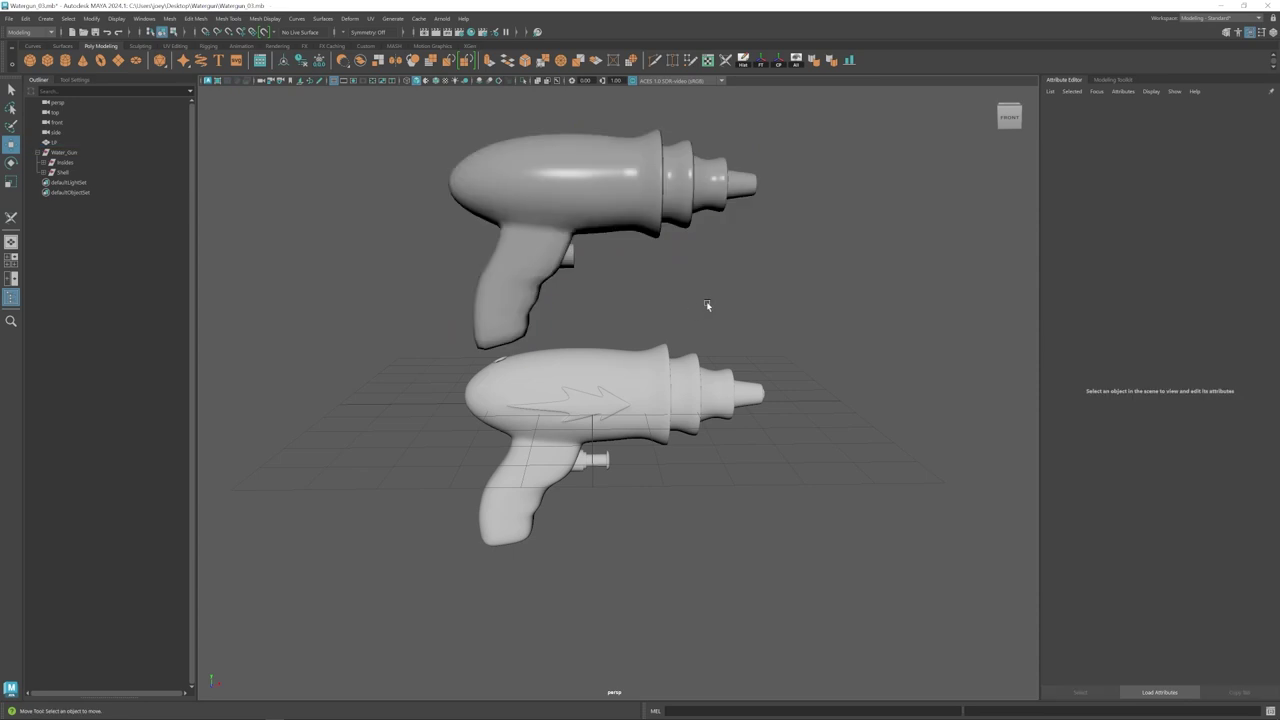
{"action": "left_click_drag", "start_coordinate": [671, 311], "coordinate": [673, 306], "text": "alt"}
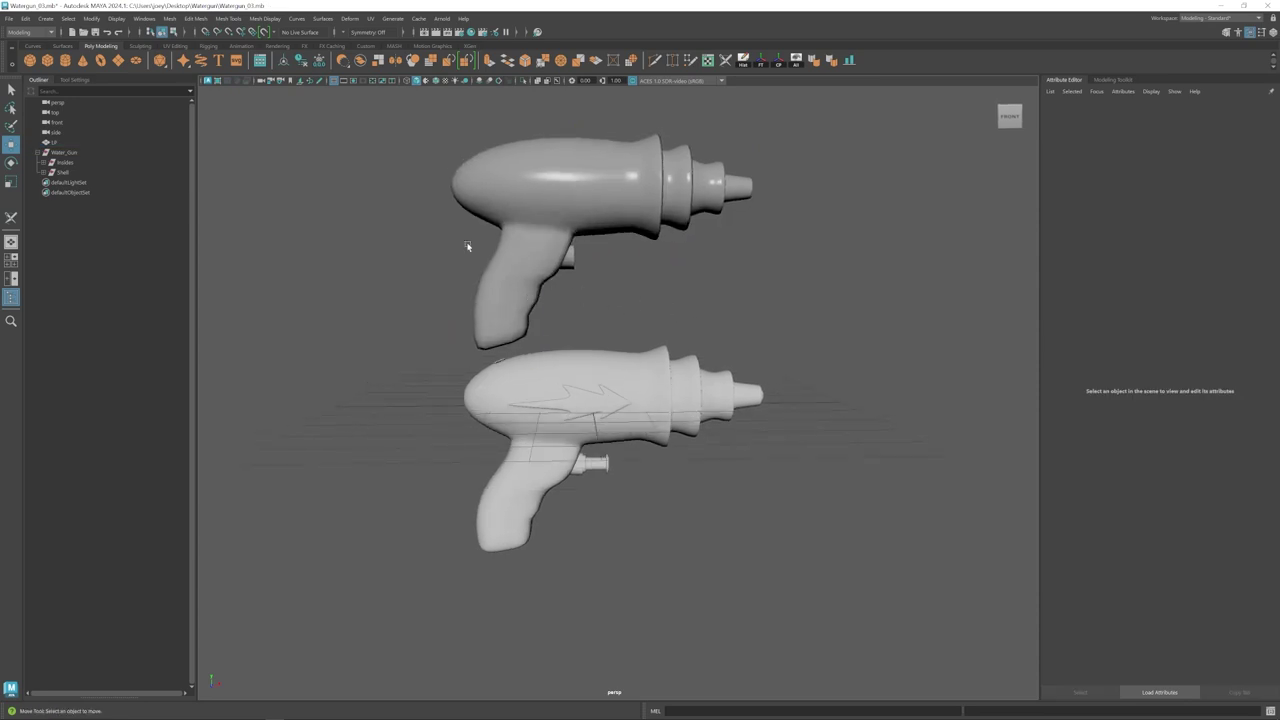
- Compare the low-poly LP gun with the high-poly HP shell by selecting each in turn
{"action": "left_click", "coordinate": [570, 231]}
{"action": "left_click", "coordinate": [815, 62]}
{"action": "left_click", "coordinate": [877, 257]}
{"action": "left_click", "coordinate": [550, 387]}
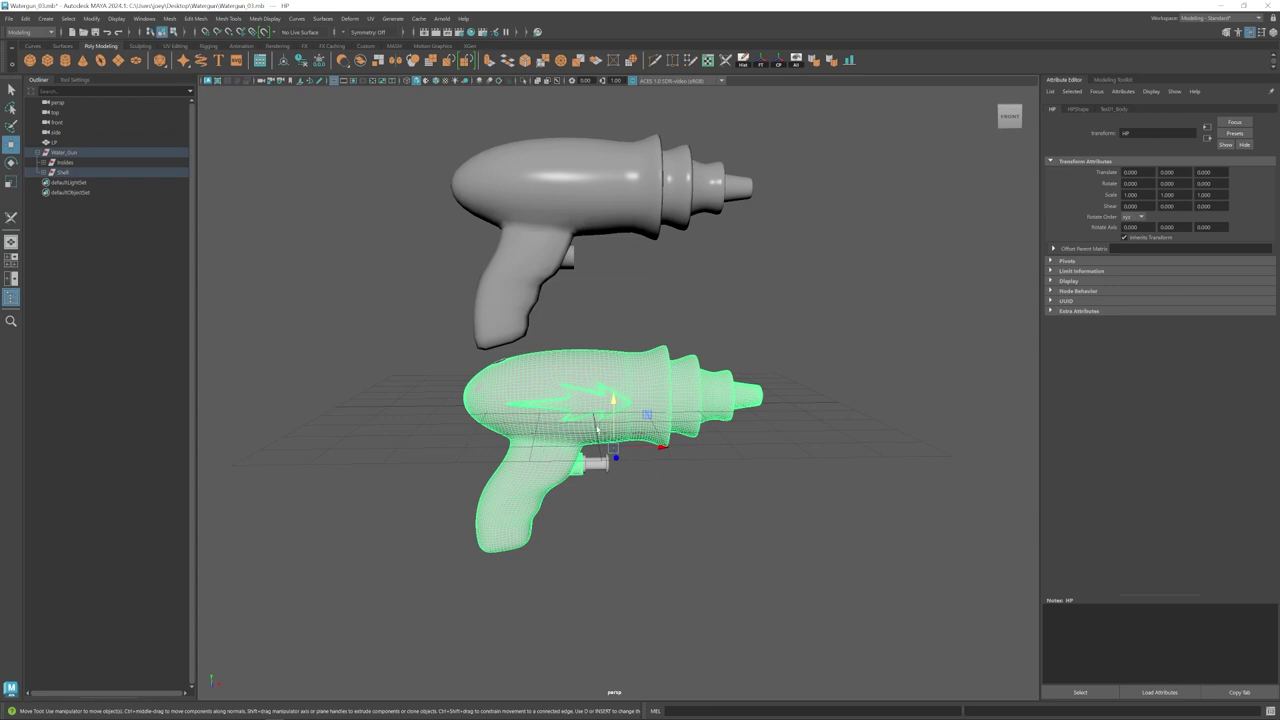
{"action": "left_click_drag", "start_coordinate": [550, 468], "coordinate": [628, 425], "text": "alt"}
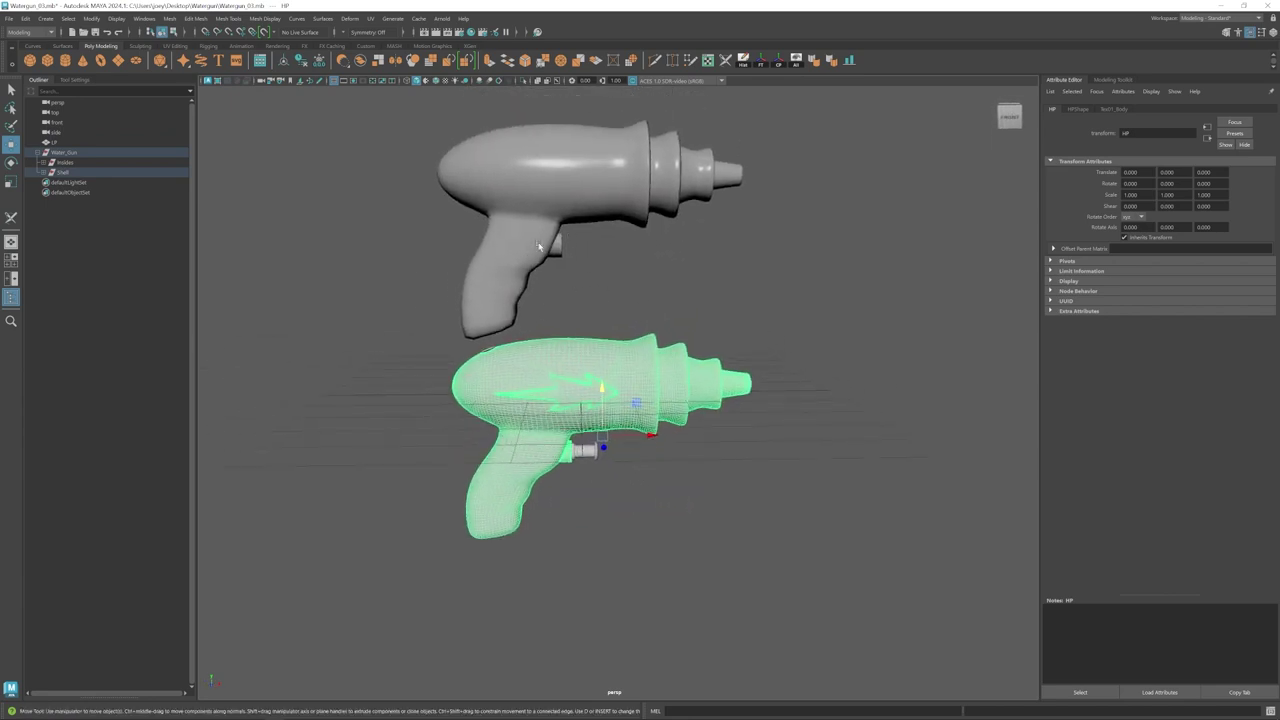
{"action": "left_click", "coordinate": [528, 254]}
{"action": "left_click", "coordinate": [606, 285]}
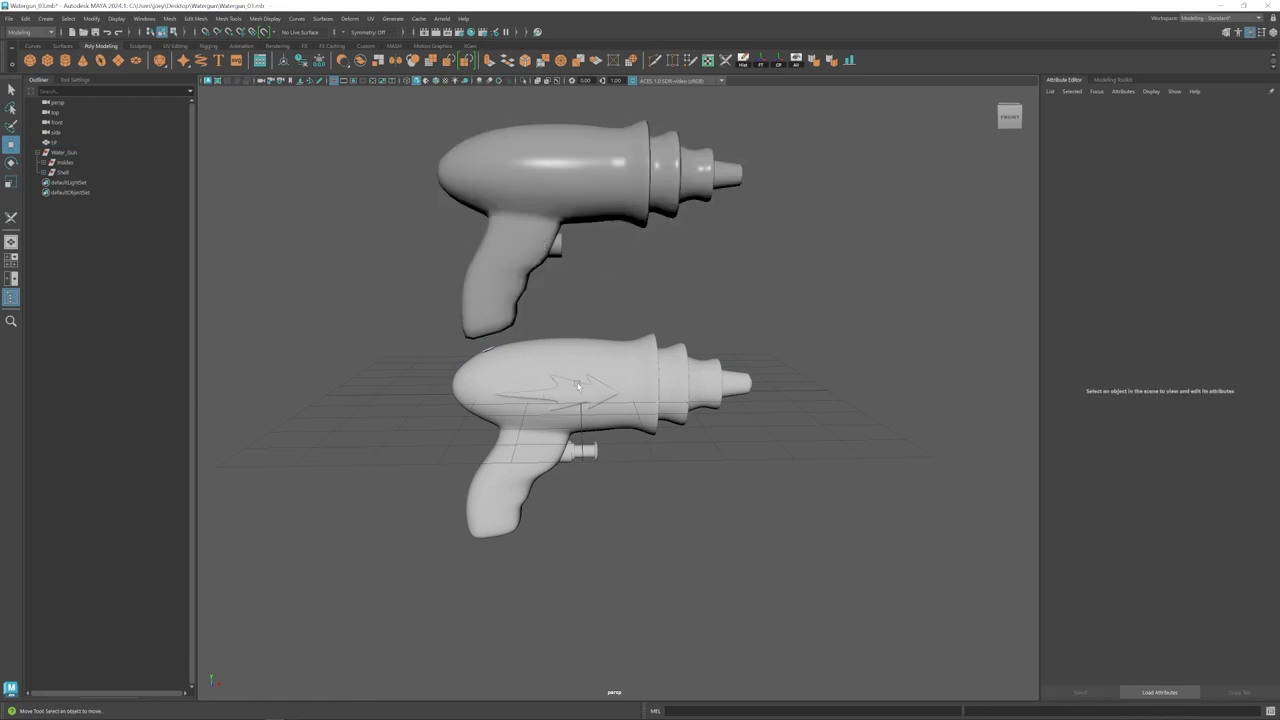
- Hide the LP gun and frame the detailed water gun
{"action": "left_click", "coordinate": [600, 178]}
{"action": "key", "text": "ctrl+h"}
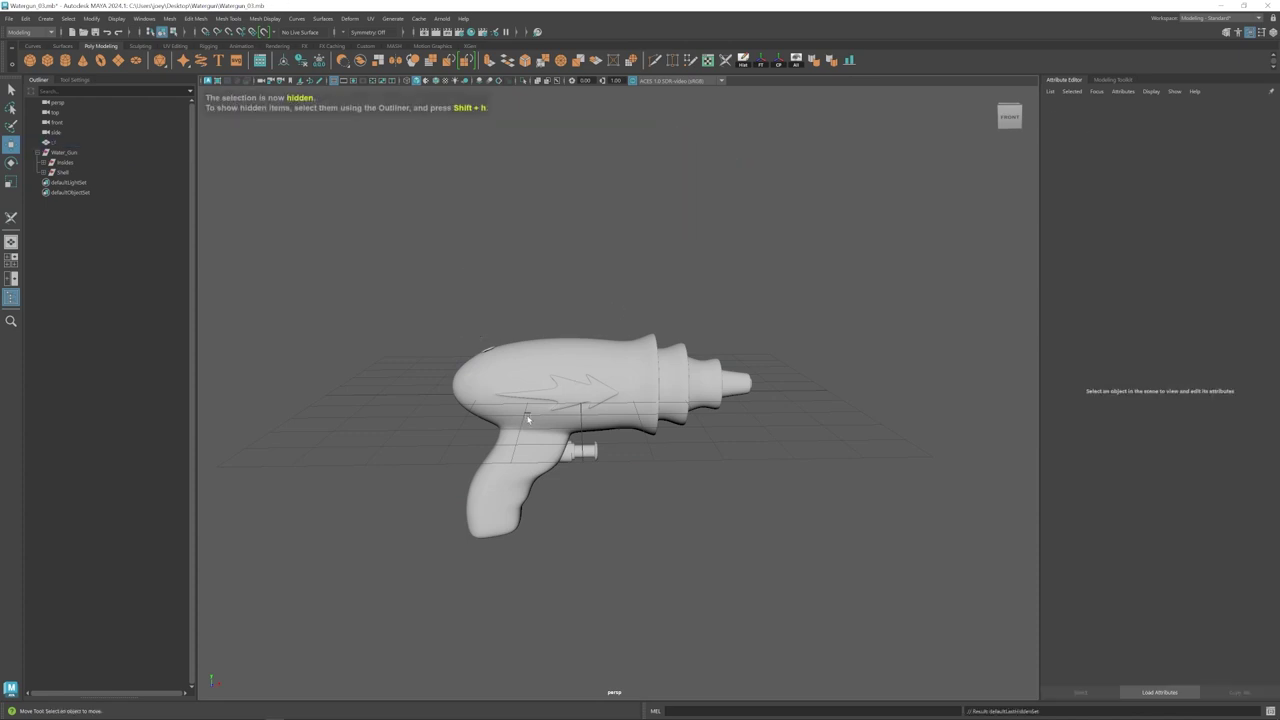
{"action": "key", "text": "f"}
{"action": "left_click_drag", "start_coordinate": [697, 419], "coordinate": [657, 419], "text": "alt"}
{"action": "right_click_drag", "start_coordinate": [657, 419], "coordinate": [666, 432], "text": "alt"}
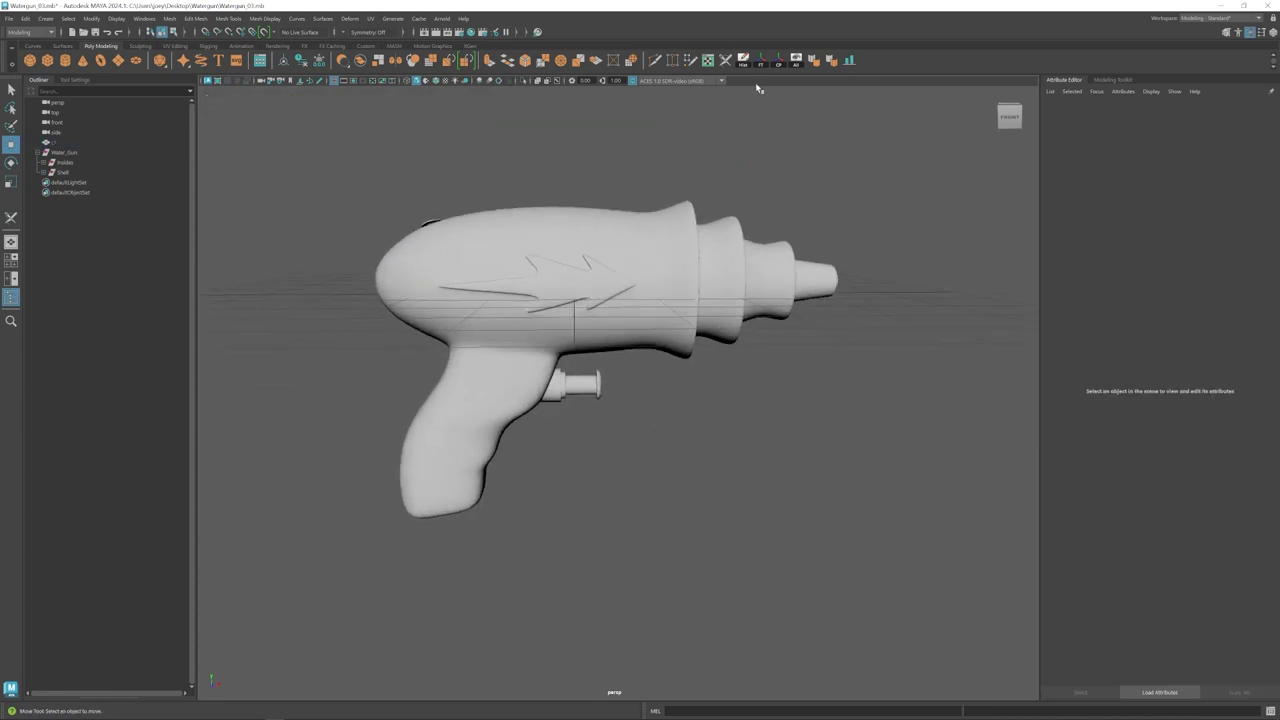
- Open the UV Editor beside the detailed water gun
{"action": "left_click", "coordinate": [710, 63]}
{"action": "middle_click_drag", "start_coordinate": [632, 415], "coordinate": [497, 432], "text": "alt"}
{"action": "right_click_drag", "start_coordinate": [497, 432], "coordinate": [473, 415], "text": "alt"}
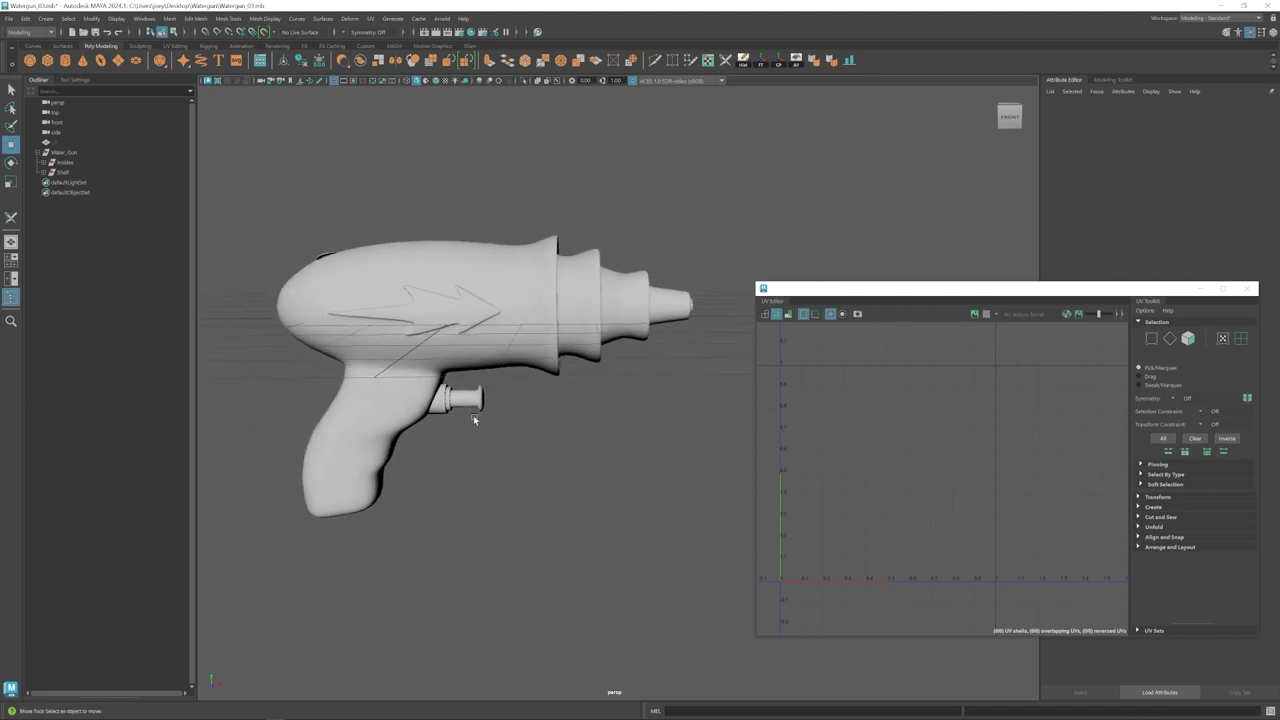
- Select the Shell group to show its UV layout and switch the UV Editor to the shaded shell display
{"action": "middle_click_drag", "start_coordinate": [473, 415], "coordinate": [441, 411], "text": "alt"}
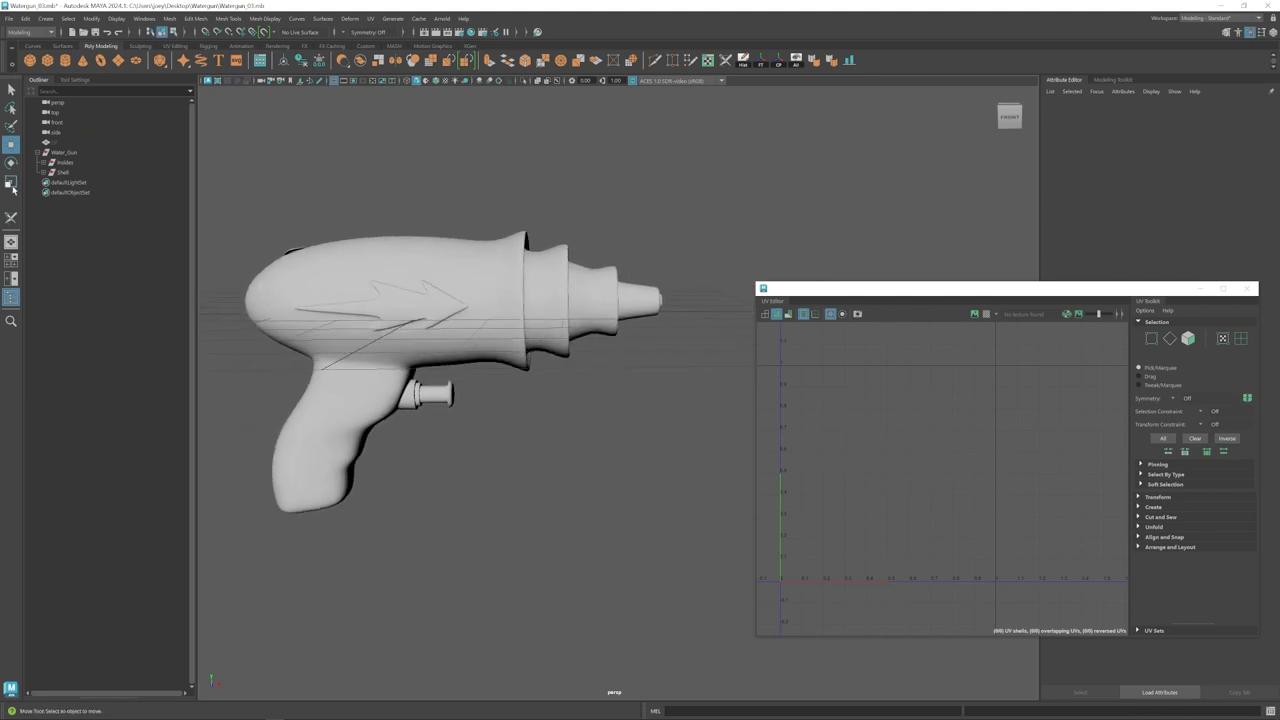
{"action": "left_click", "coordinate": [70, 172]}
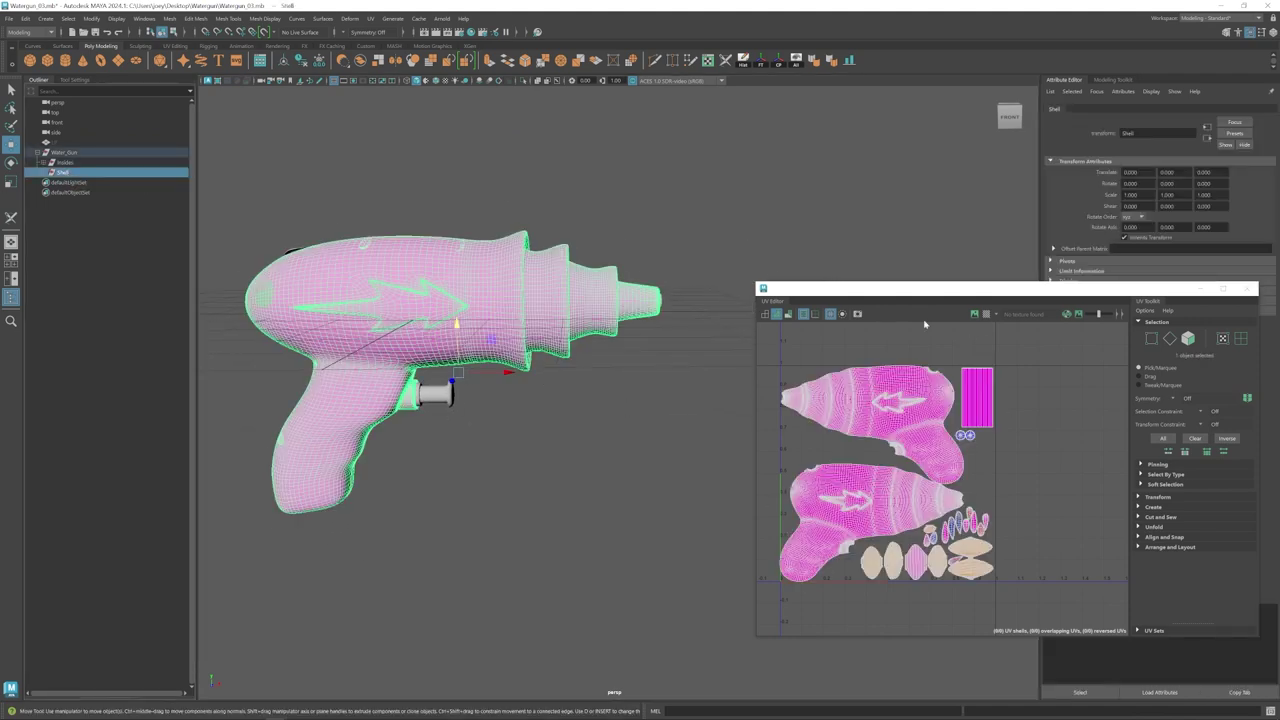
{"action": "left_click", "coordinate": [777, 314]}
{"action": "middle_click_drag", "start_coordinate": [809, 390], "coordinate": [832, 387], "text": "alt"}
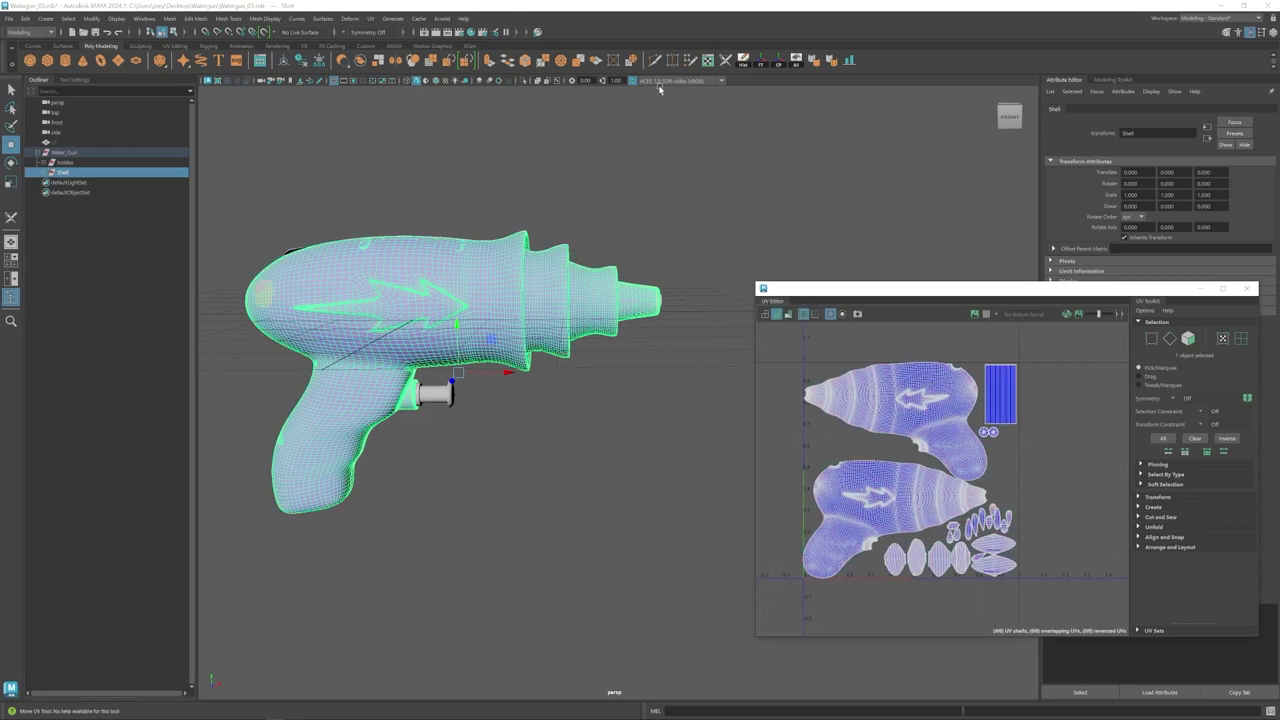
- Isolate the Shell group and examine its outer surface from the nozzle end, the rear and the side
{"action": "left_click", "coordinate": [524, 80]}
{"action": "left_click_drag", "start_coordinate": [540, 380], "coordinate": [558, 420], "text": "alt"}
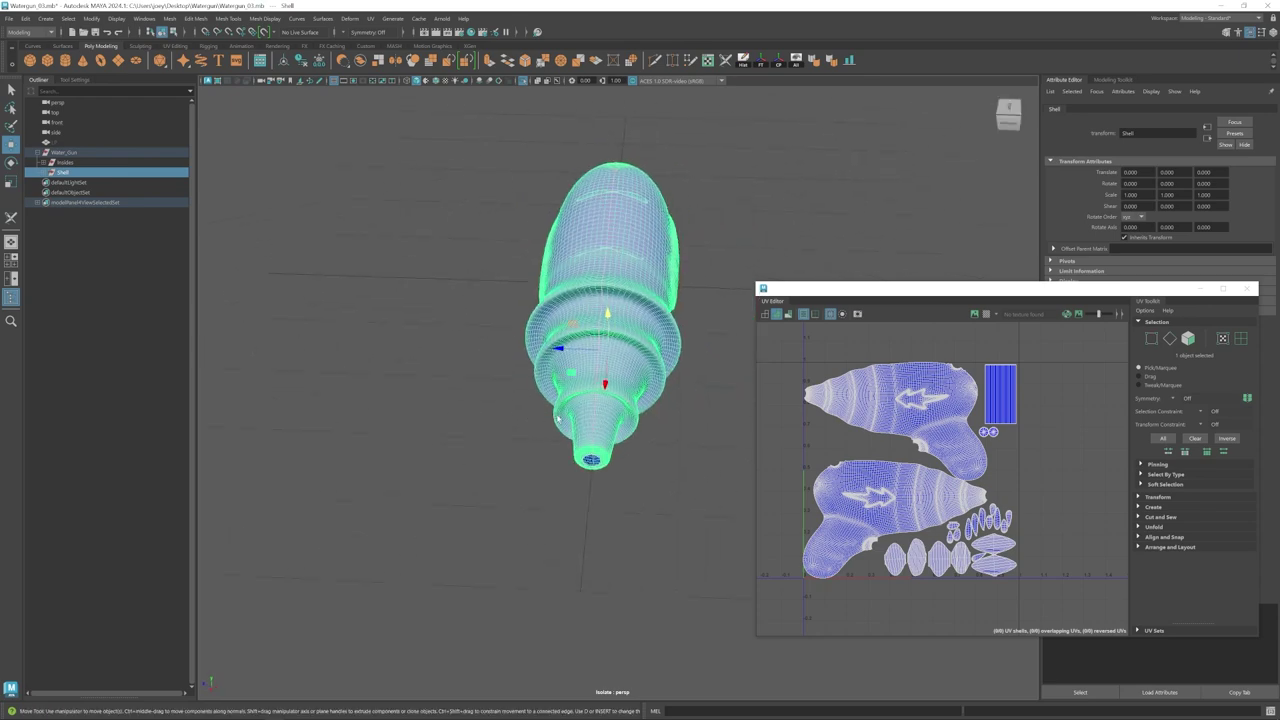
{"action": "left_click_drag", "start_coordinate": [614, 183], "coordinate": [654, 409], "text": "alt"}
{"action": "left_click_drag", "start_coordinate": [495, 517], "coordinate": [660, 270], "text": "alt"}
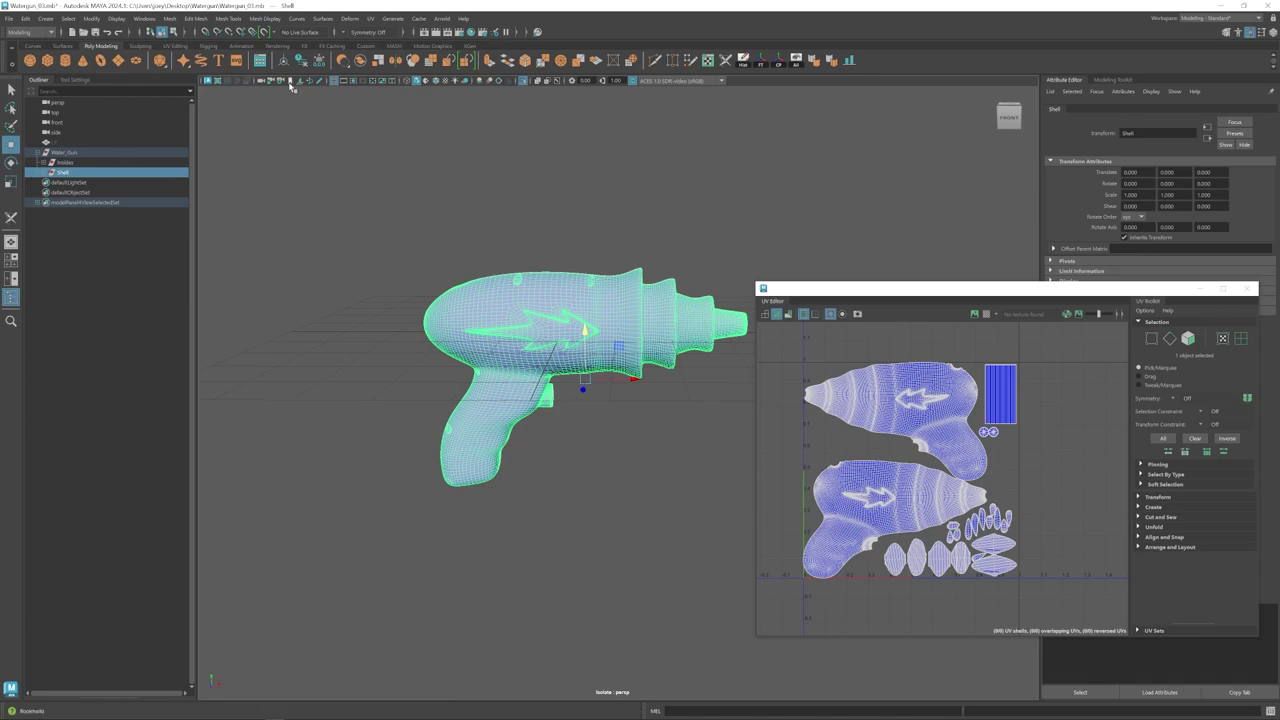
- Examine the isolated shell's topology and internal pegs in wireframe, and return to the shaded view
{"action": "left_click", "coordinate": [408, 82]}
{"action": "scroll", "coordinate": [530, 367], "scroll_direction": "up", "scroll_amount": 5}
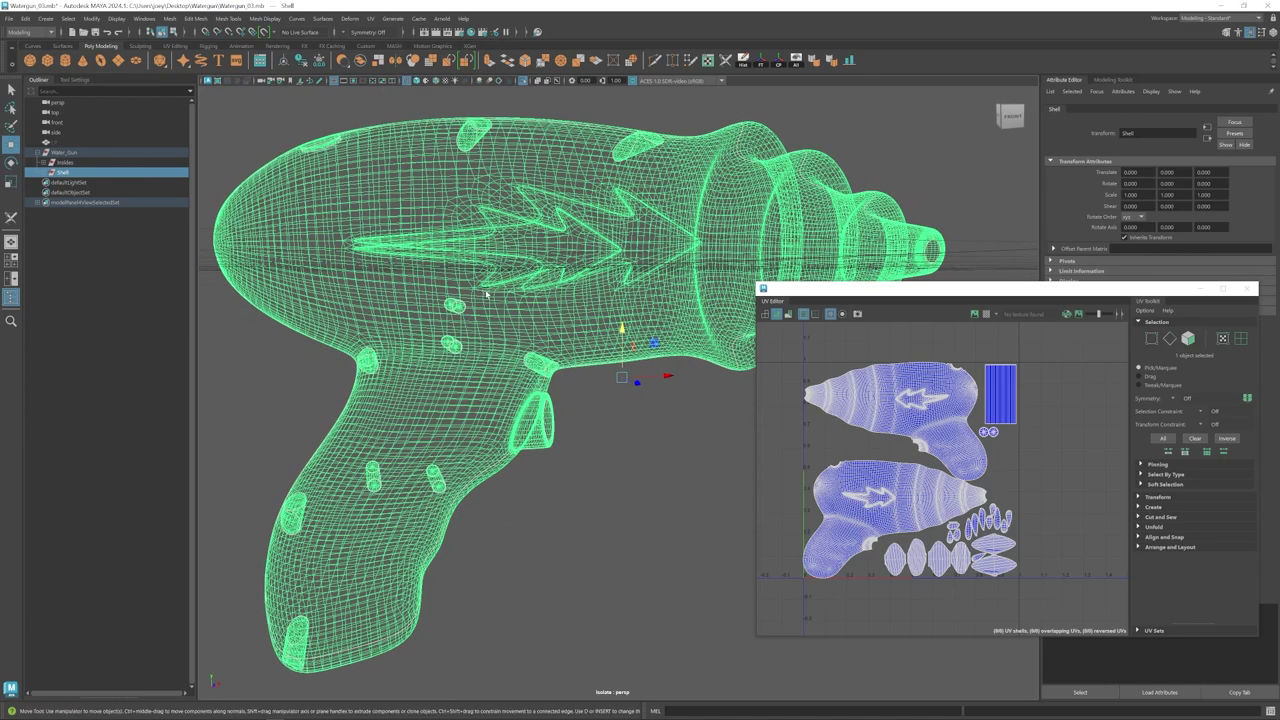
{"action": "scroll", "coordinate": [478, 120], "scroll_direction": "down", "scroll_amount": 3}
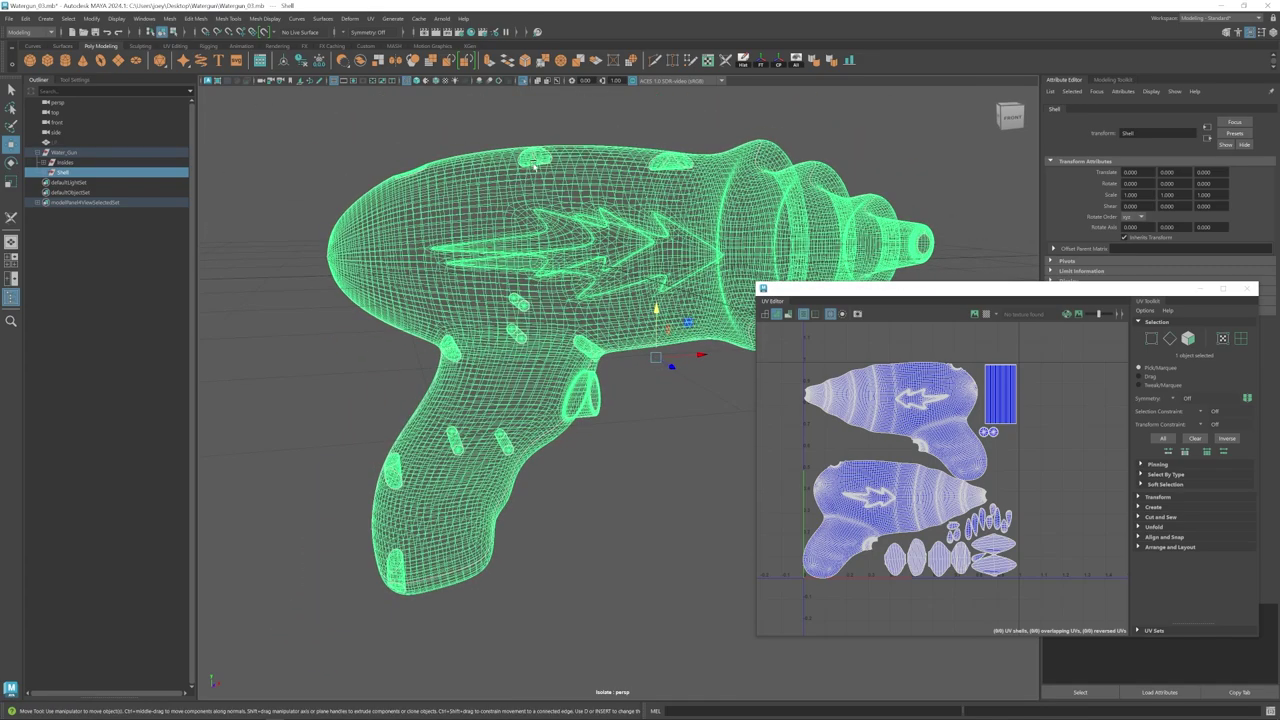
{"action": "left_click_drag", "start_coordinate": [534, 167], "coordinate": [654, 212], "text": "alt"}
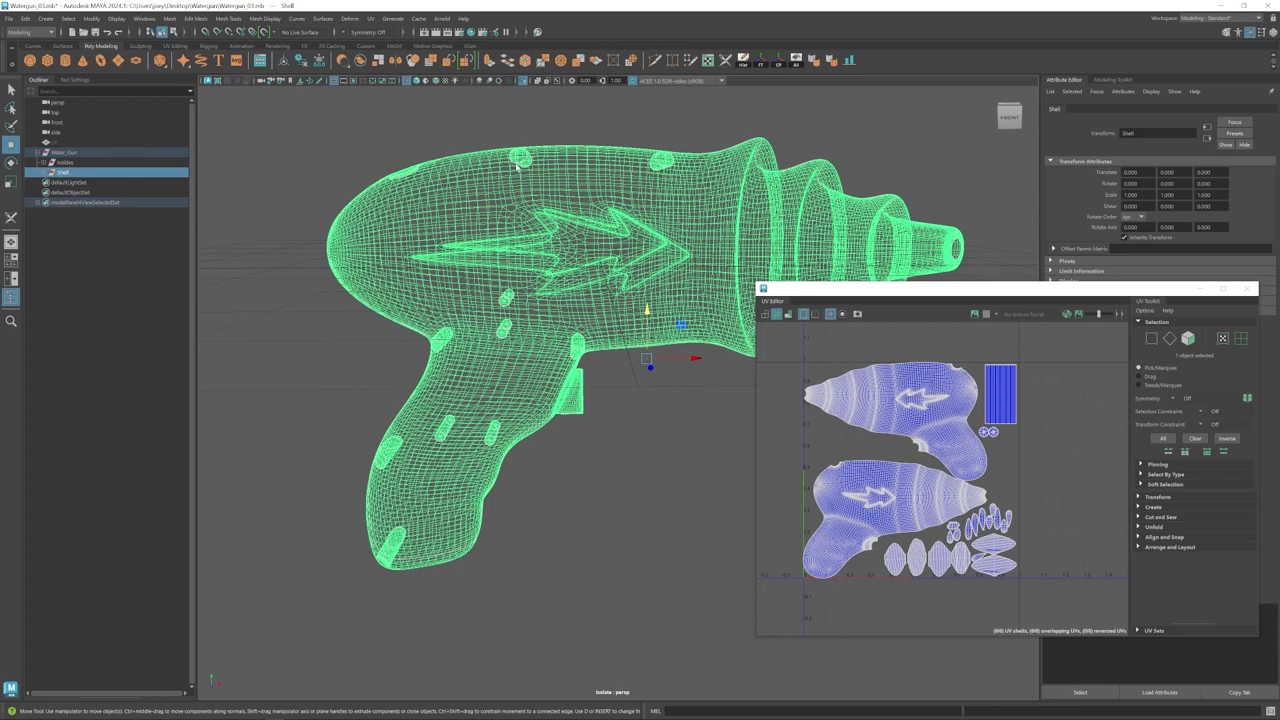
{"action": "left_click_drag", "start_coordinate": [568, 379], "coordinate": [563, 364], "text": "alt"}
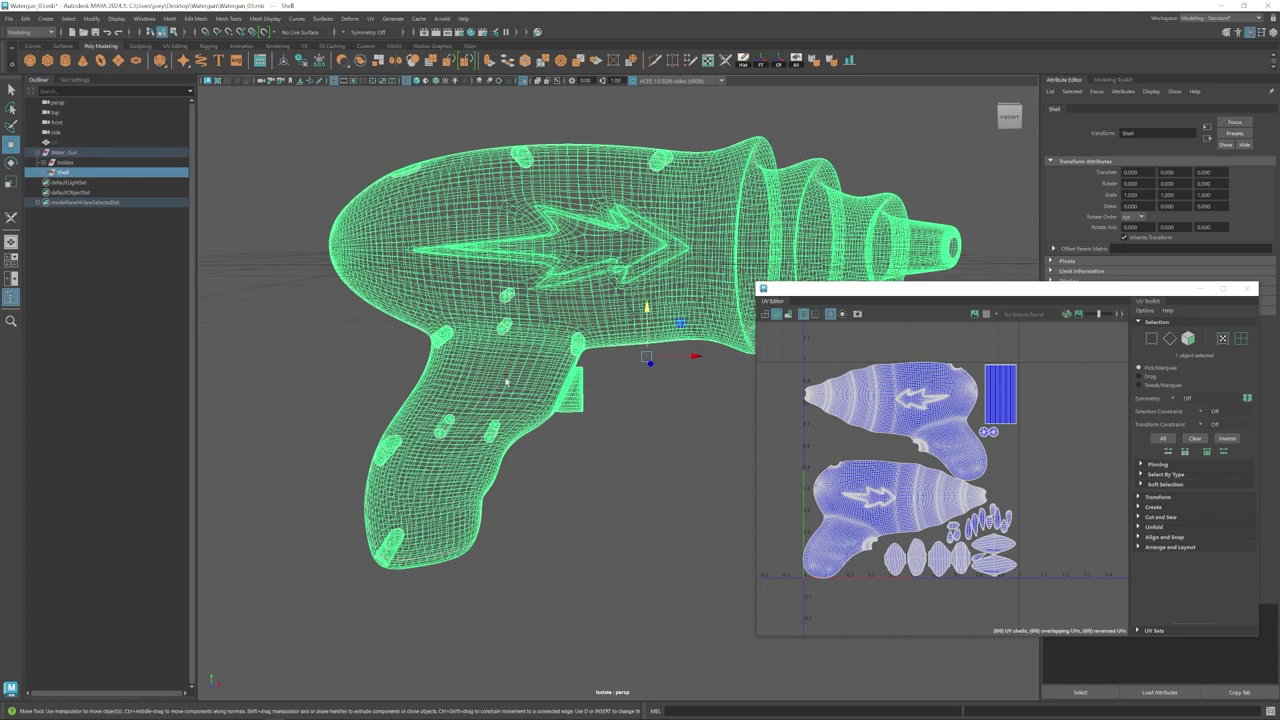
{"action": "scroll", "coordinate": [659, 364], "scroll_direction": "down", "scroll_amount": 3}
{"action": "middle_click_drag", "start_coordinate": [609, 392], "coordinate": [471, 389], "text": "alt"}
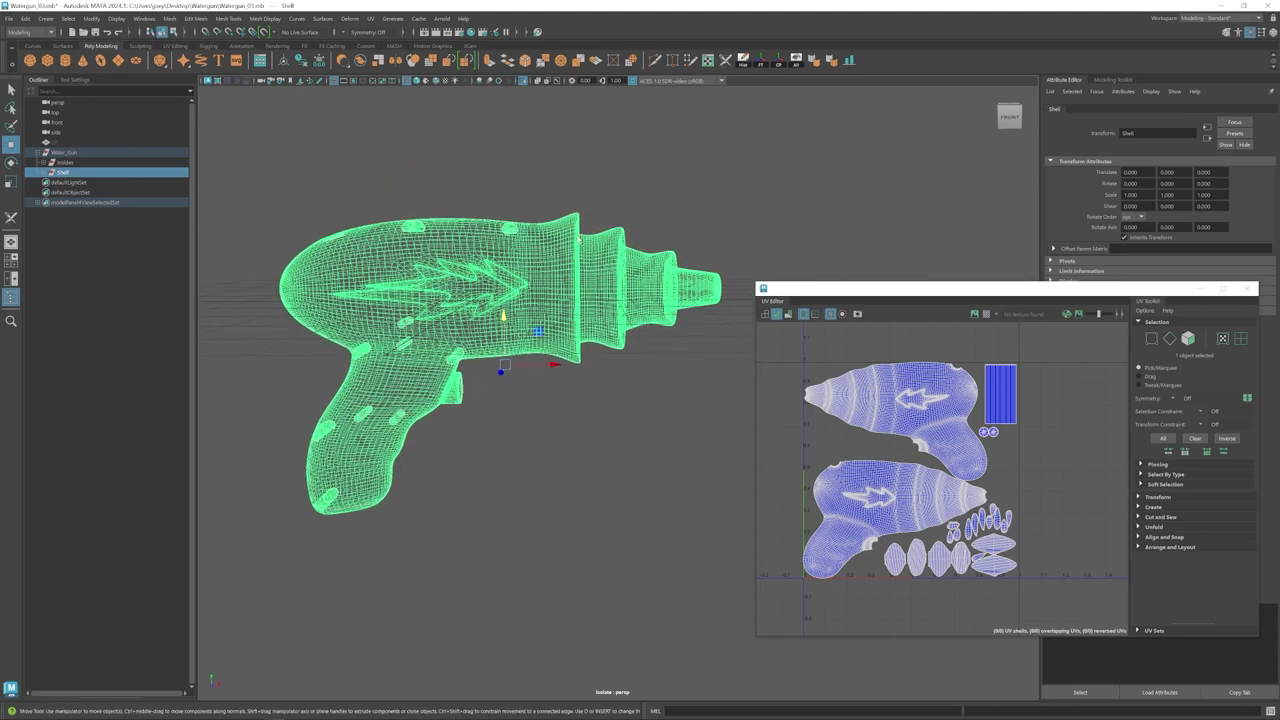
{"action": "left_click", "coordinate": [415, 80]}
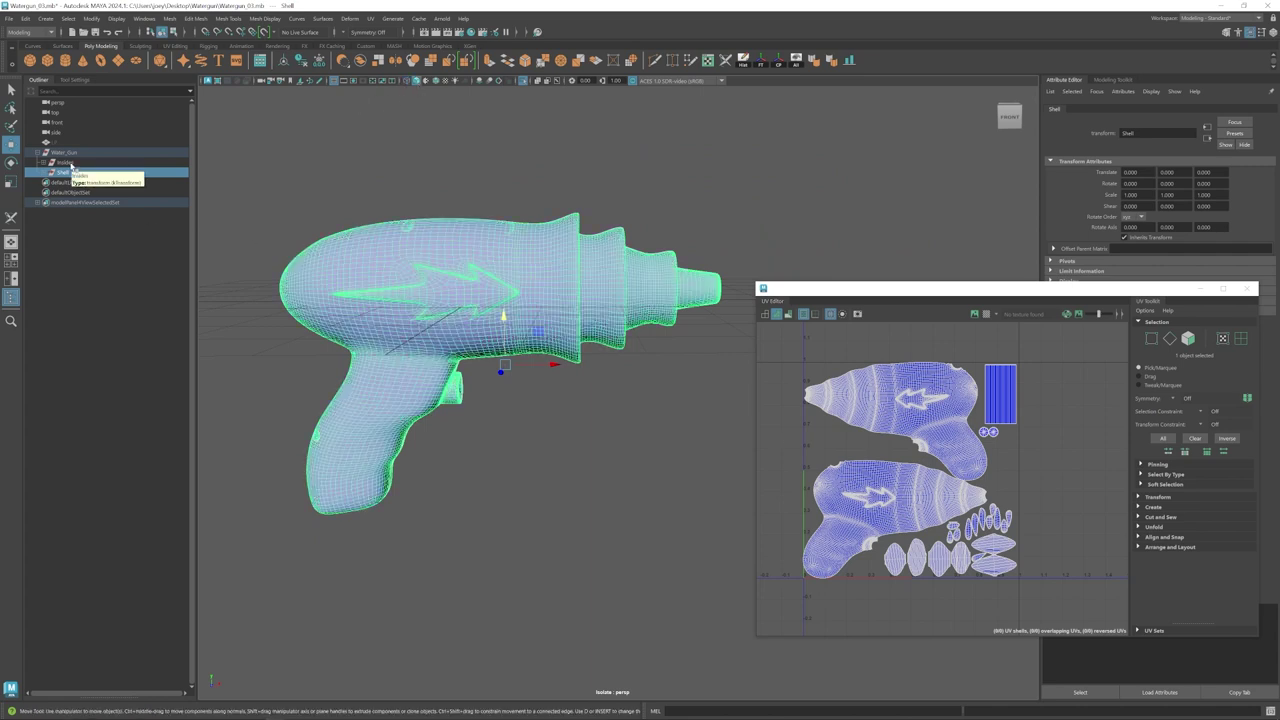
- Isolate the Insides group in place of the shell and examine the pump, tube, plug and trigger parts
{"action": "left_click", "coordinate": [66, 162]}
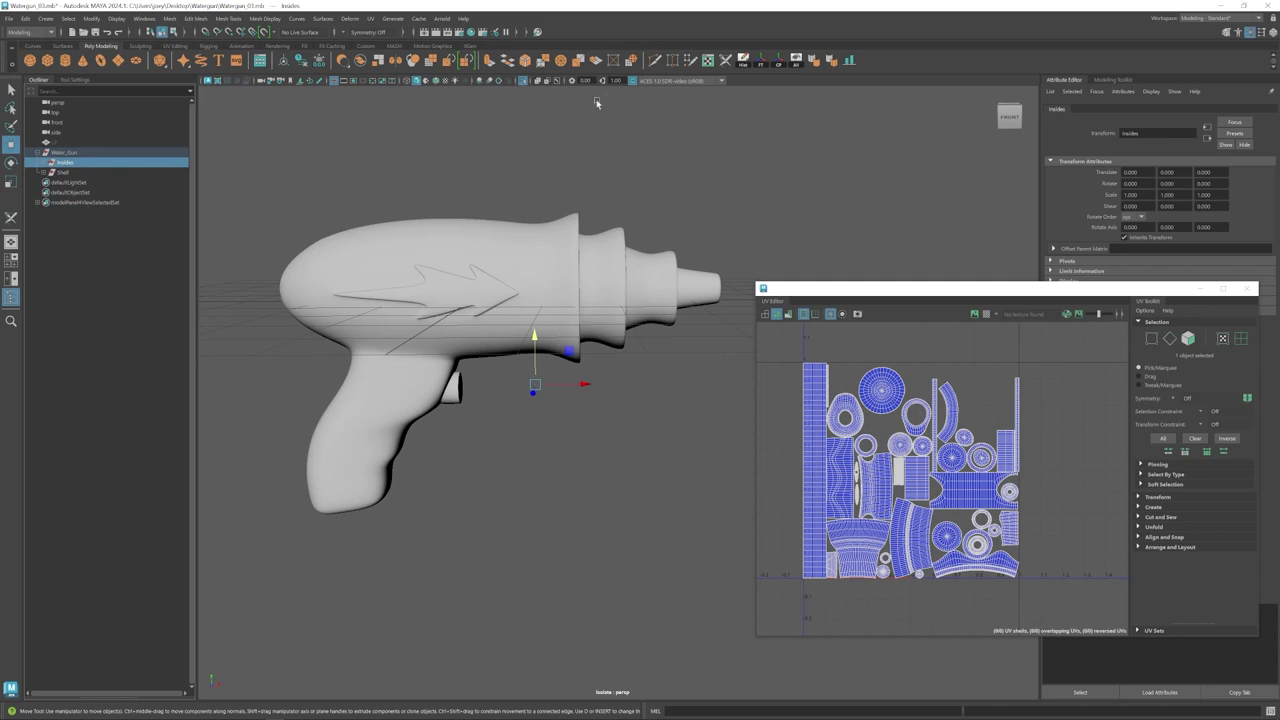
{"action": "left_click", "coordinate": [522, 81]}
{"action": "left_click", "coordinate": [522, 81]}
{"action": "left_click_drag", "start_coordinate": [514, 380], "coordinate": [480, 380], "text": "alt"}
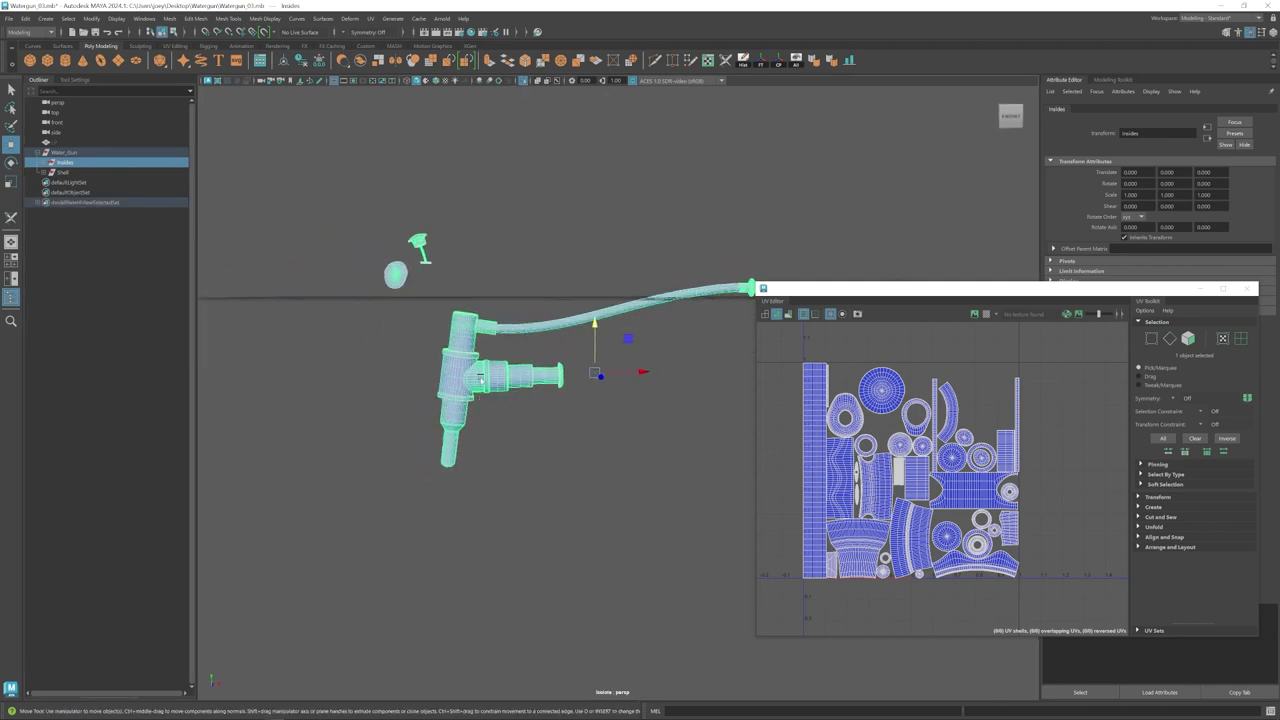
{"action": "left_click", "coordinate": [540, 425]}
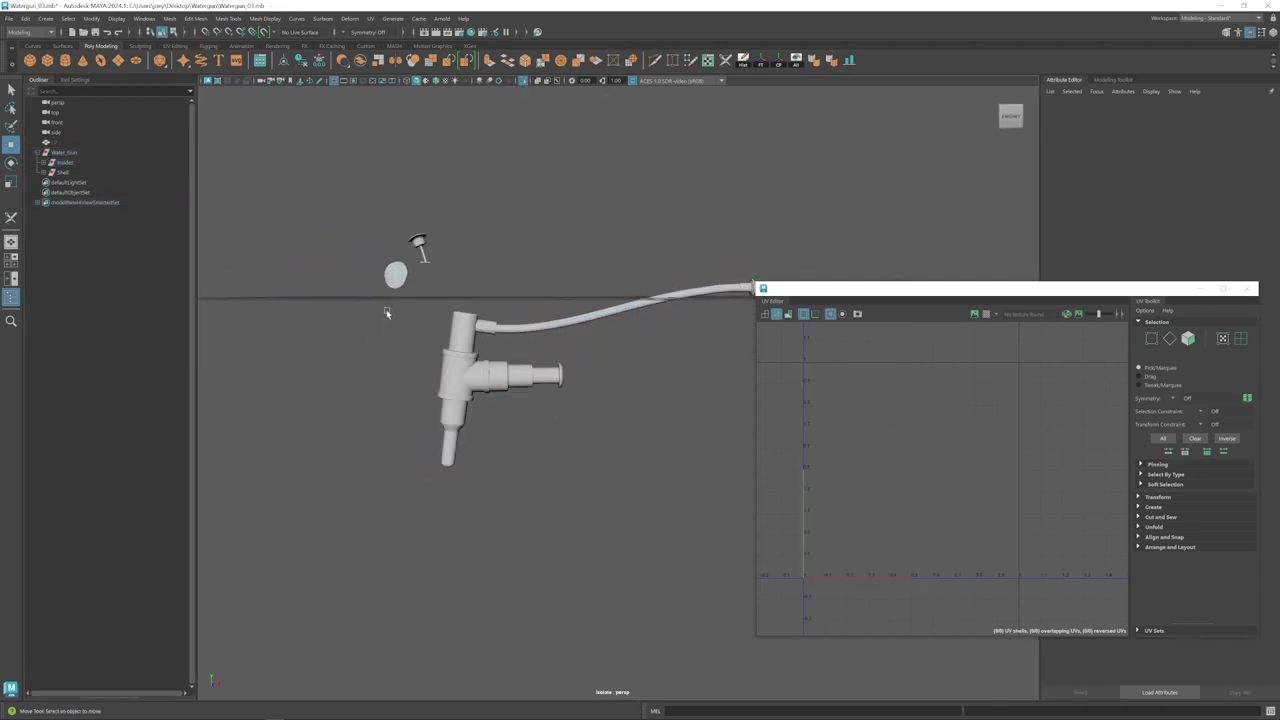
{"action": "left_click_drag", "start_coordinate": [387, 313], "coordinate": [385, 194], "text": "alt"}
{"action": "scroll", "coordinate": [494, 272], "scroll_direction": "down", "scroll_amount": 1}
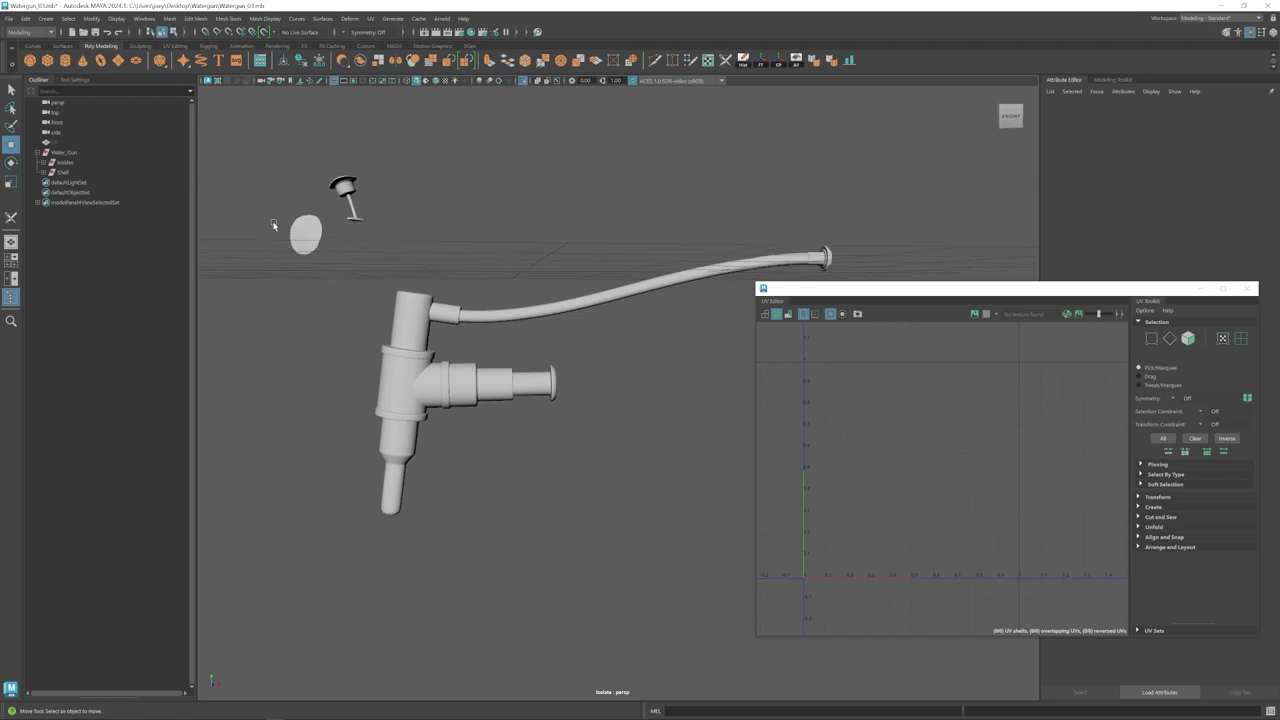
- Compare the UV layouts of the Insides and Shell groups by selecting each in turn
{"action": "left_click", "coordinate": [65, 162]}
{"action": "scroll", "coordinate": [895, 485], "scroll_direction": "down", "scroll_amount": 2}
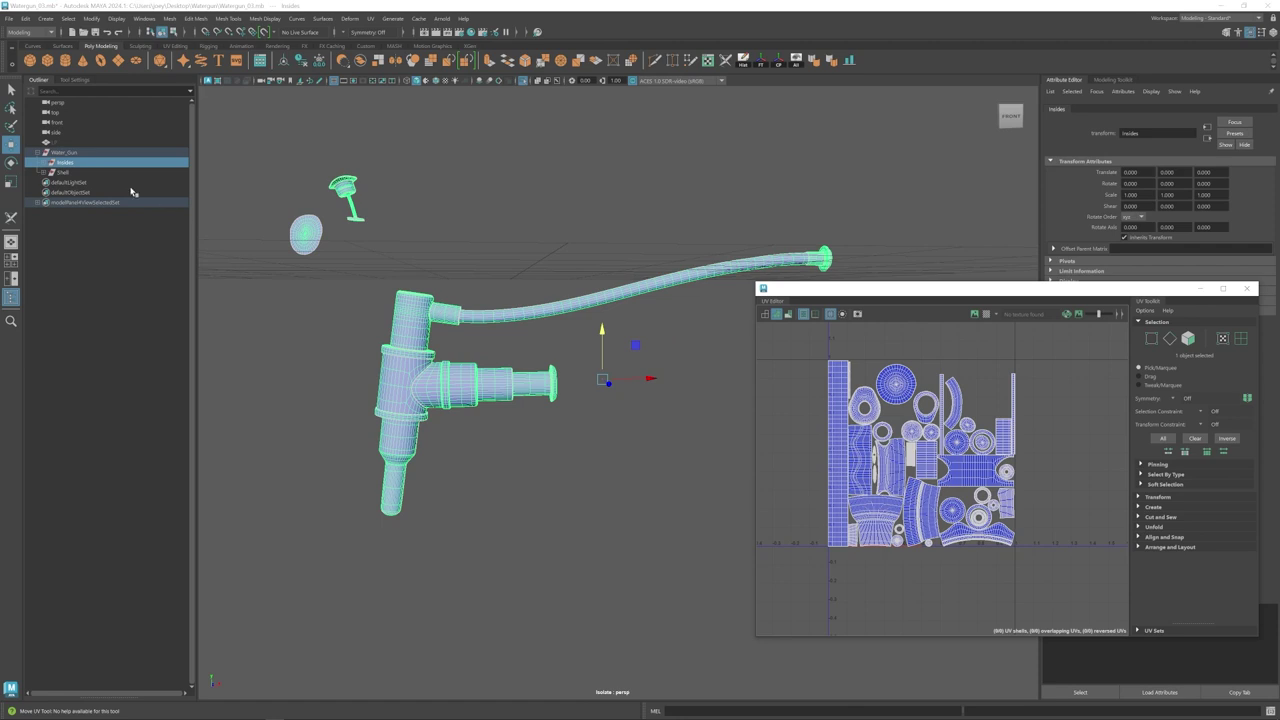
{"action": "left_click", "coordinate": [71, 173]}
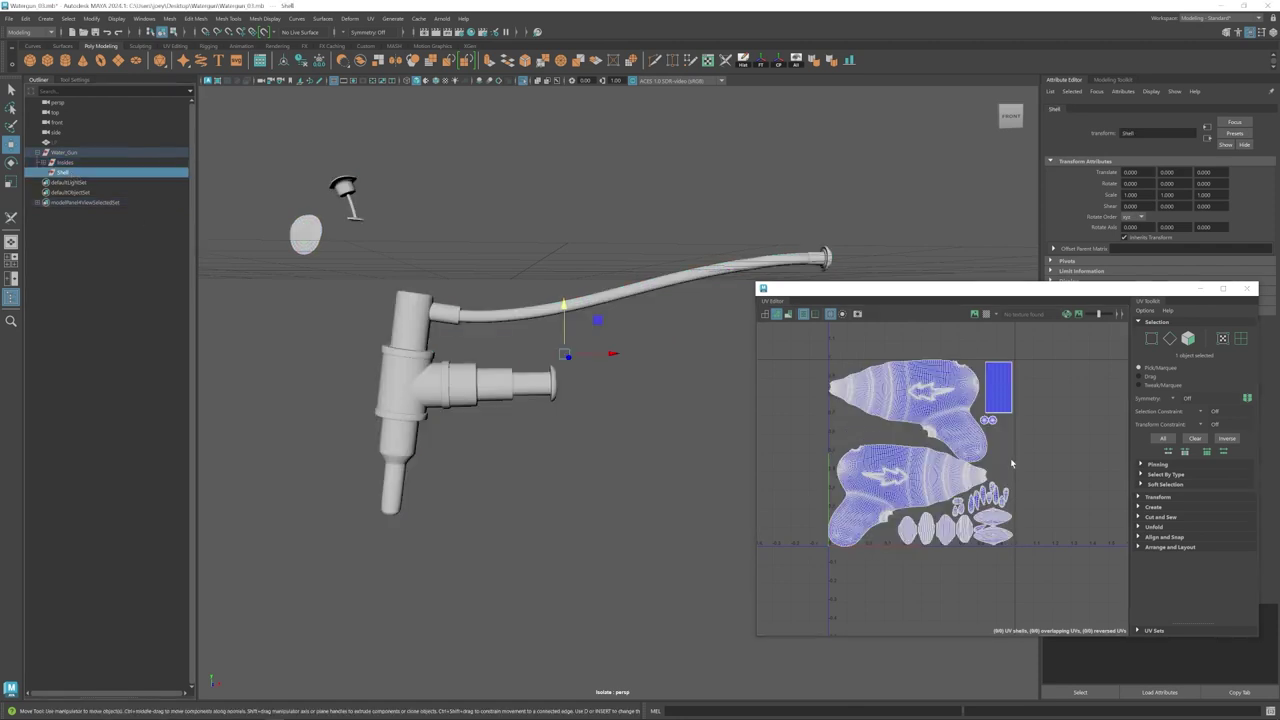
{"action": "left_click", "coordinate": [66, 162]}
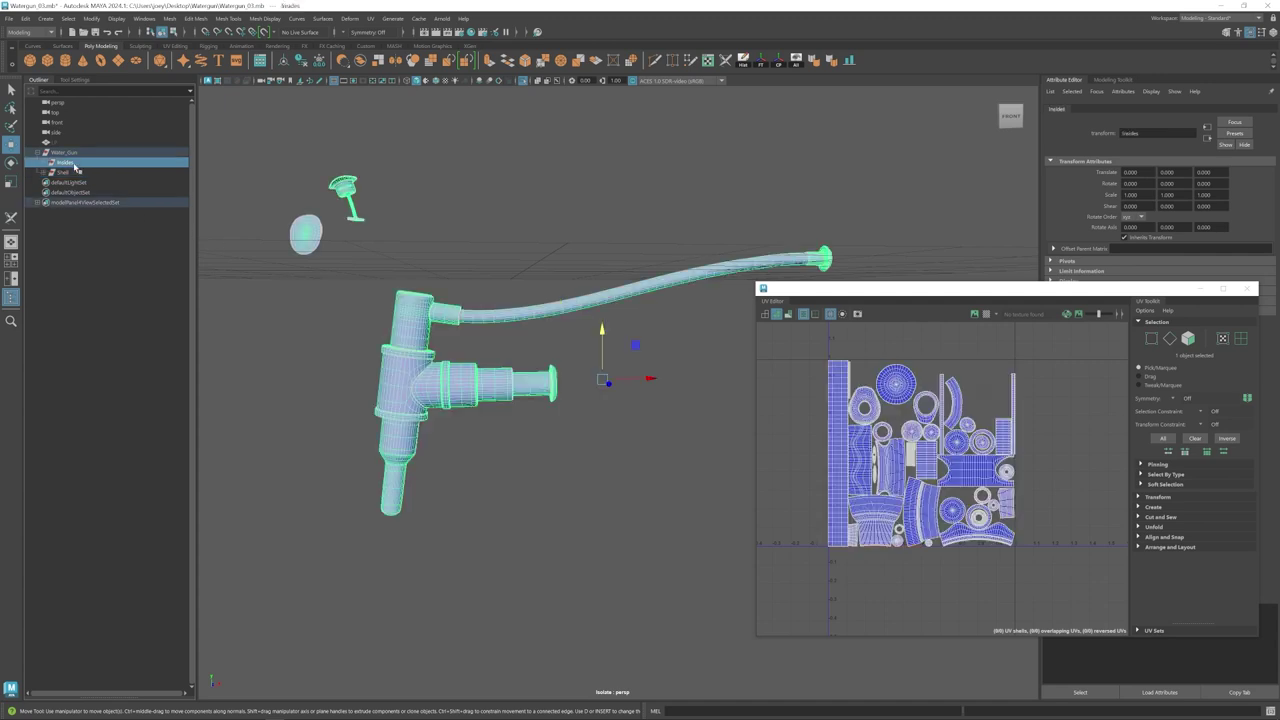
{"action": "left_click", "coordinate": [67, 173]}
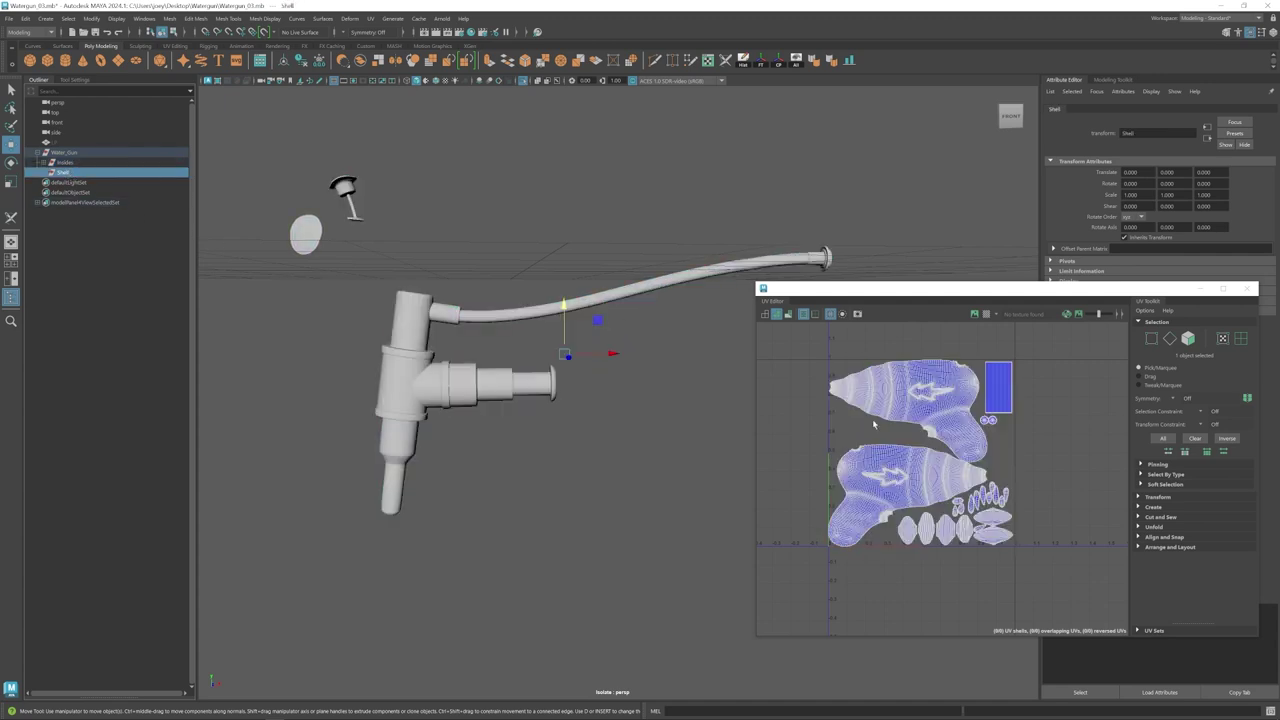
{"action": "left_click", "coordinate": [68, 162]}
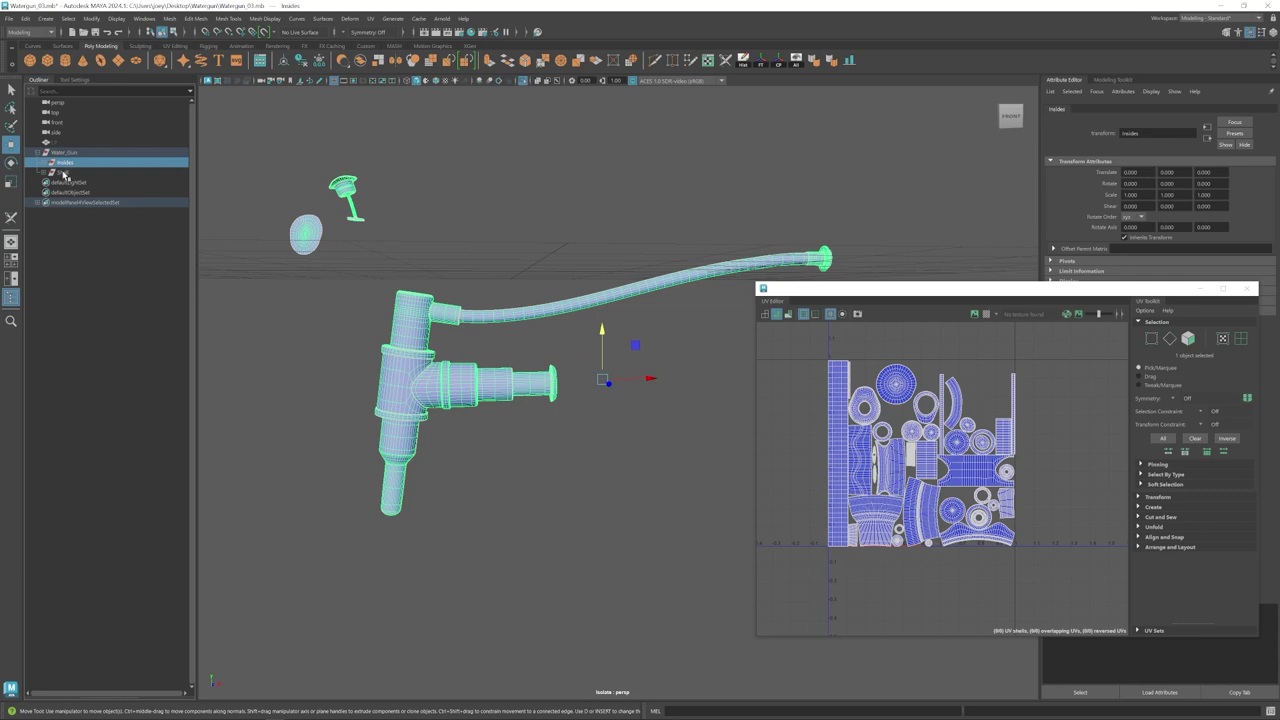
{"action": "left_click", "coordinate": [65, 173]}
{"action": "left_click_drag", "start_coordinate": [547, 408], "coordinate": [511, 420], "text": "alt"}
{"action": "left_click", "coordinate": [66, 162]}
- Show the combined UVs of the Water_Gun group, end the isolation and frame the complete gun with nothing selected
{"action": "left_click", "coordinate": [62, 151]}
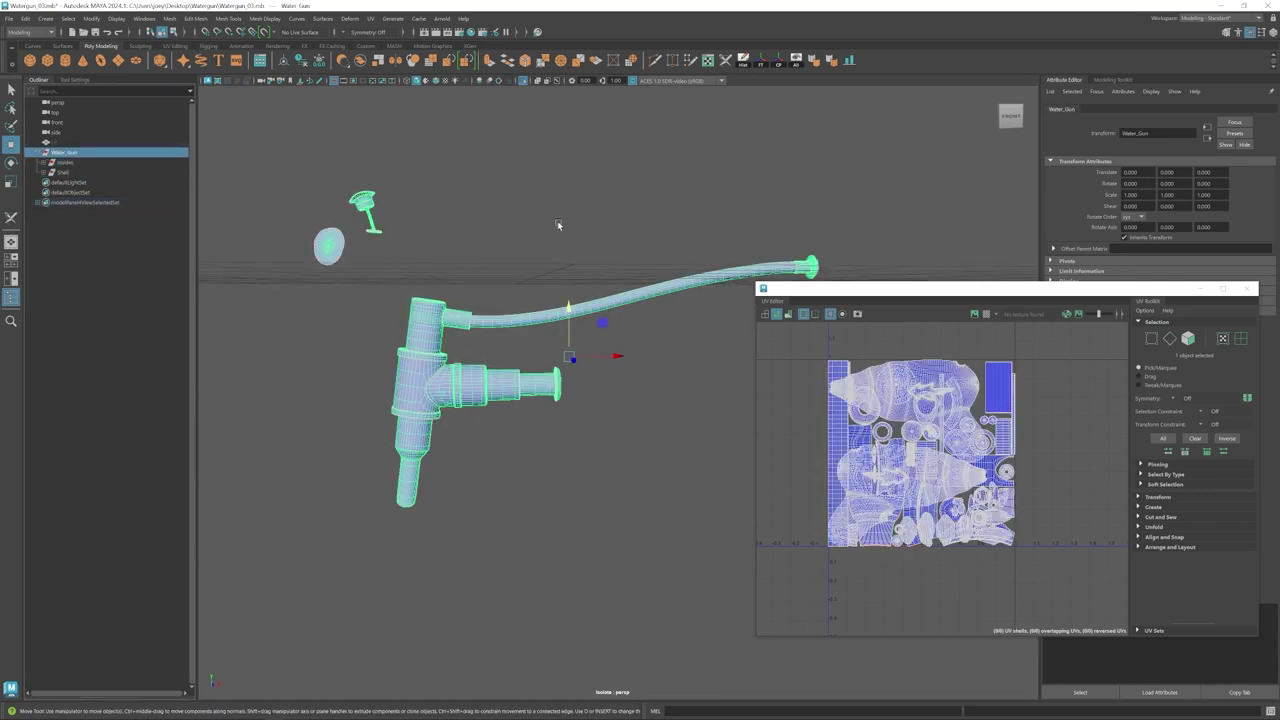
{"action": "left_click", "coordinate": [521, 82]}
{"action": "scroll", "coordinate": [496, 203], "scroll_direction": "down", "scroll_amount": 4}
{"action": "left_click", "coordinate": [498, 205]}
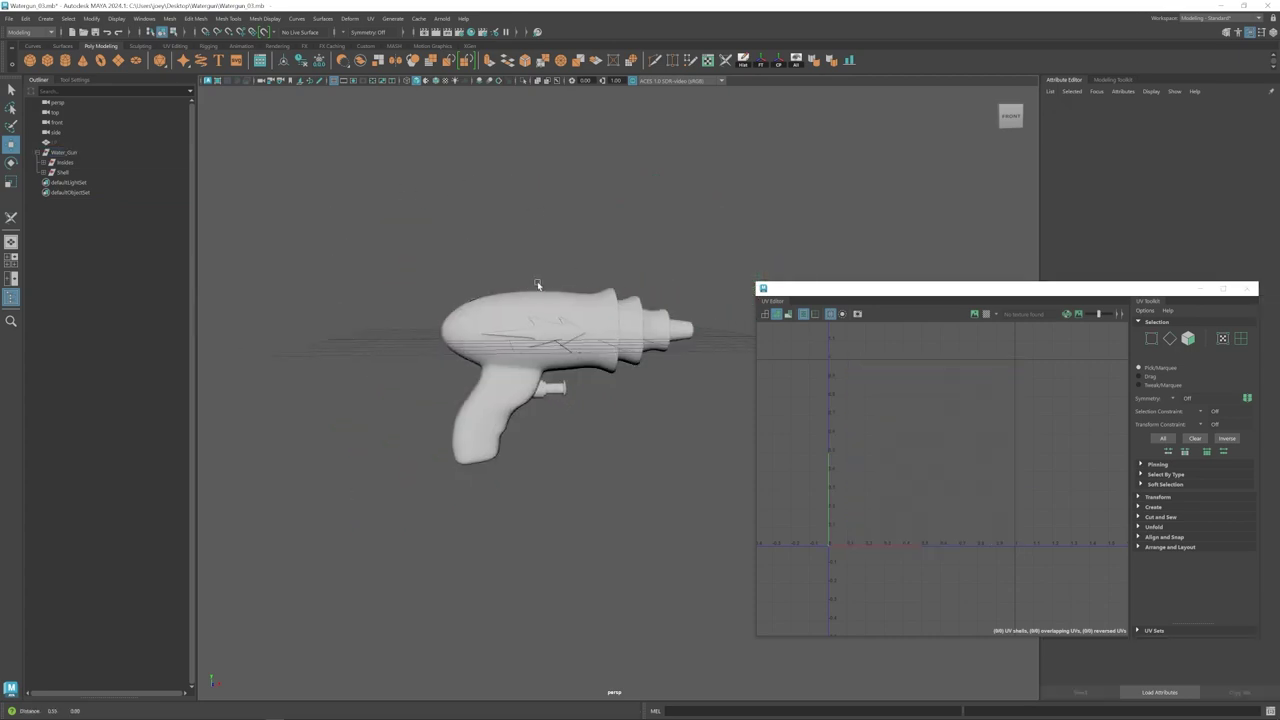
{"action": "scroll", "coordinate": [537, 284], "scroll_direction": "up", "scroll_amount": 3}
{"action": "left_click_drag", "start_coordinate": [537, 292], "coordinate": [575, 331], "text": "alt"}
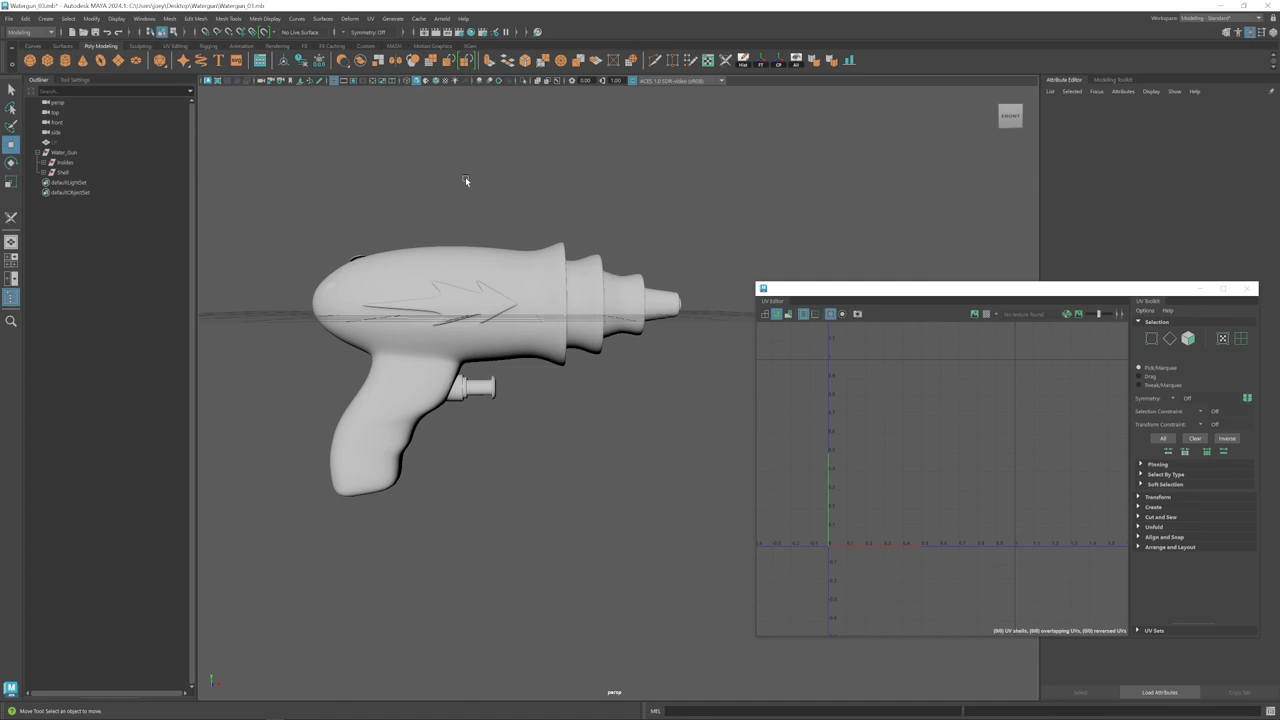
{"action": "mouse_move", "coordinate": [393, 208]}
{"action": "left_mouse_down", "text": "alt"}
{"action": "mouse_move", "coordinate": [393, 236]}
{"action": "mouse_move", "coordinate": [480, 237]}
{"action": "mouse_move", "coordinate": [420, 243]}
{"action": "left_mouse_up", "text": "alt"}
{"action": "middle_click_drag", "start_coordinate": [420, 243], "coordinate": [350, 243], "text": "alt"}
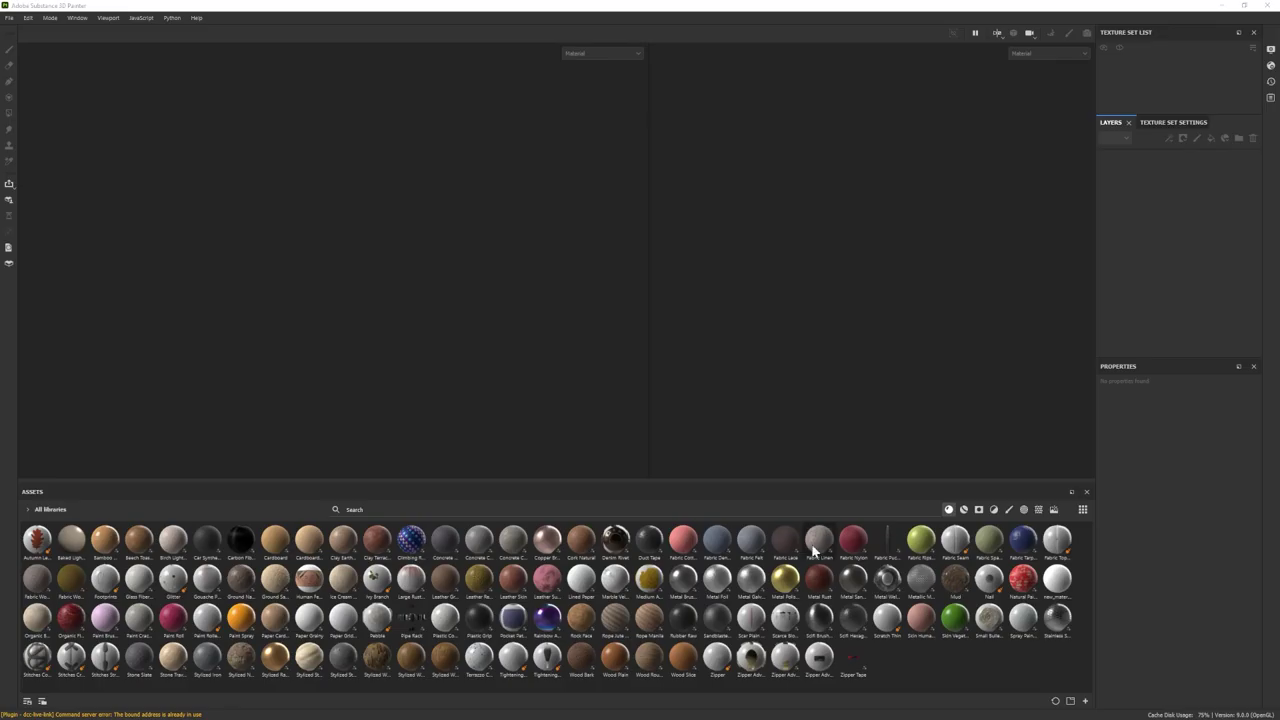
- Switch to Substance 3D Painter, create a new project with the water gun mesh and make Tex01_Body the active texture set
{"action": "left_click", "coordinate": [9, 17]}
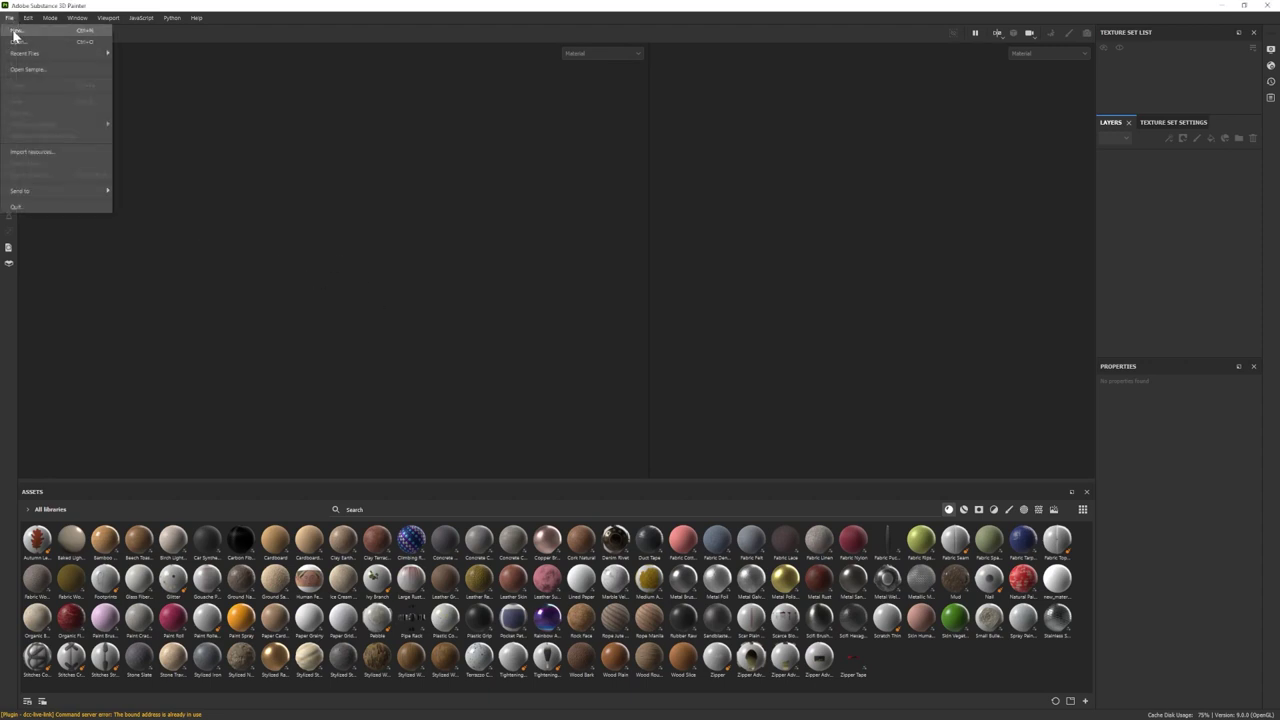
{"action": "left_click", "coordinate": [22, 34]}
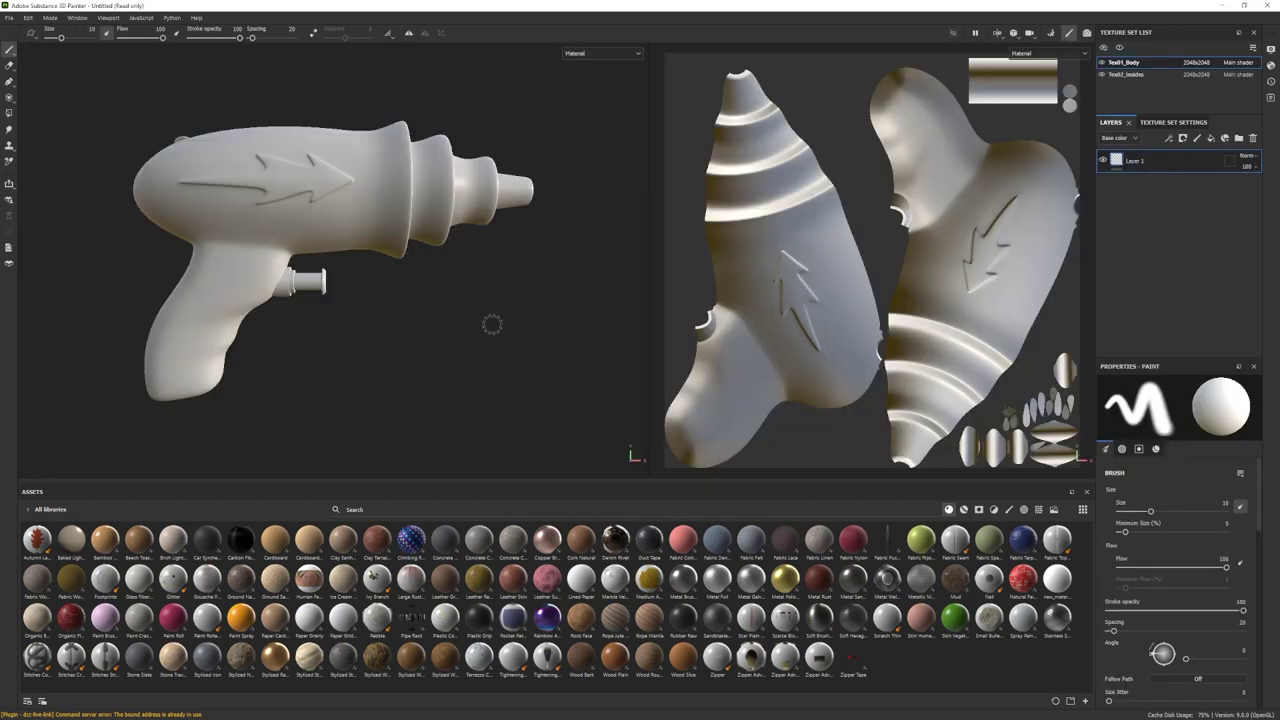
{"action": "left_click_drag", "start_coordinate": [491, 323], "coordinate": [519, 255], "text": "alt"}
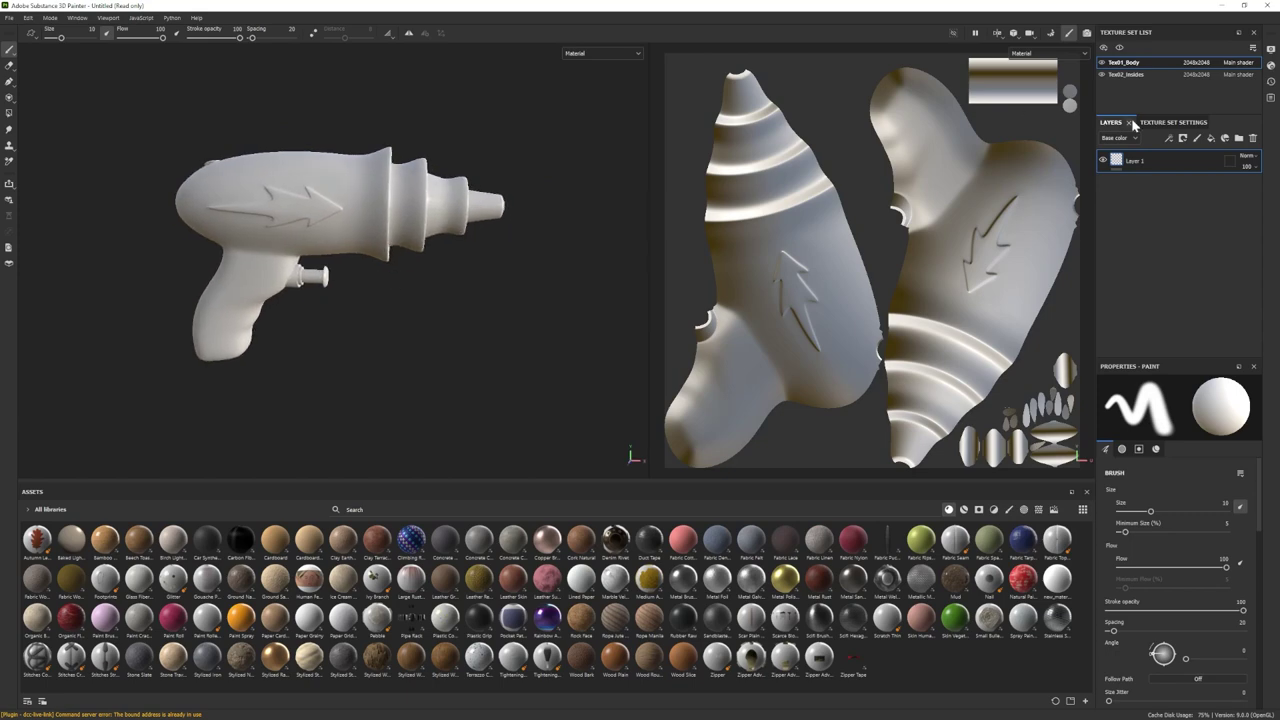
{"action": "left_click", "coordinate": [1150, 75]}
{"action": "left_click", "coordinate": [1140, 62]}
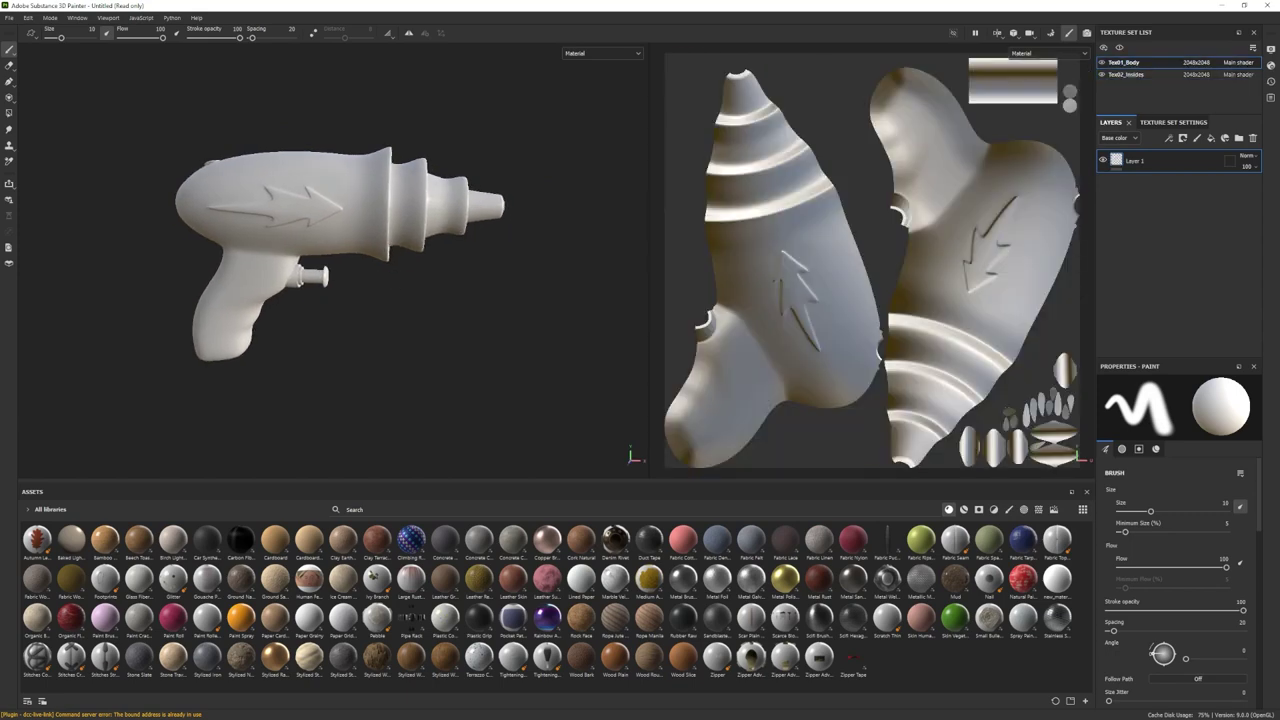
- Bake the mesh maps for both texture sets at an output size of 4096, using the low poly mesh as the high poly mesh
{"action": "left_click", "coordinate": [50, 18]}
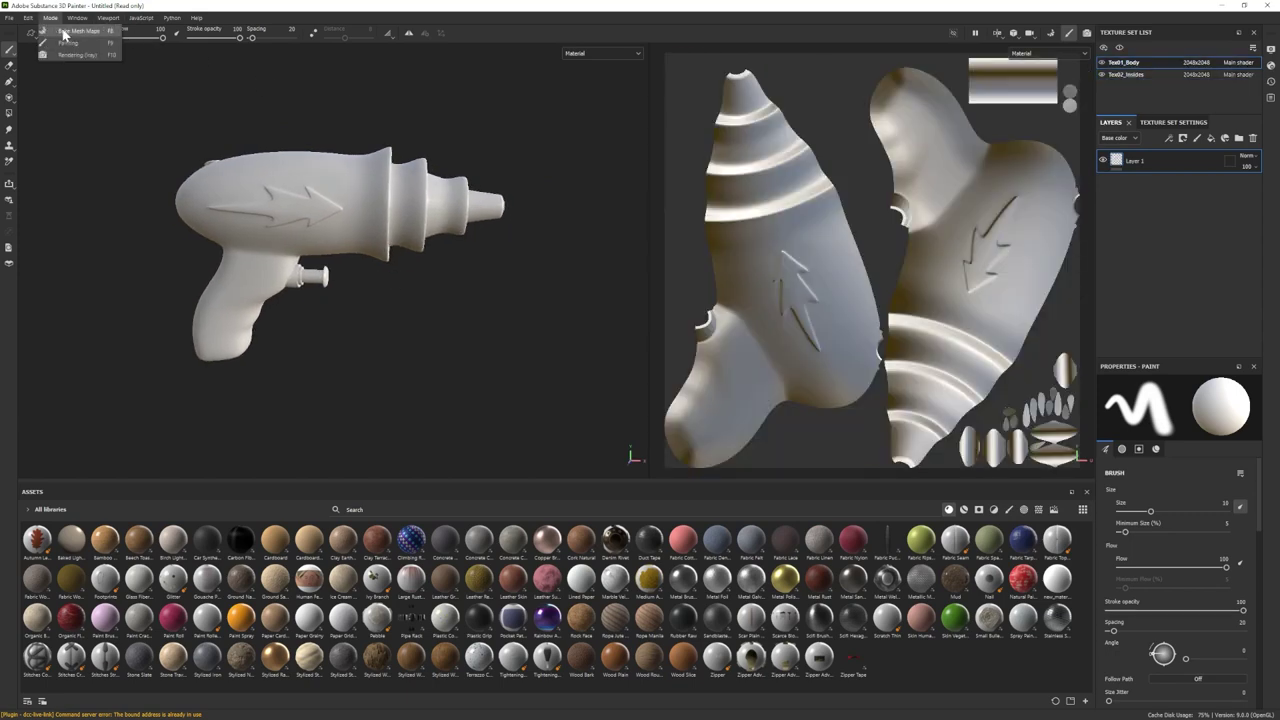
{"action": "left_click", "coordinate": [63, 33]}
{"action": "left_click", "coordinate": [211, 64]}
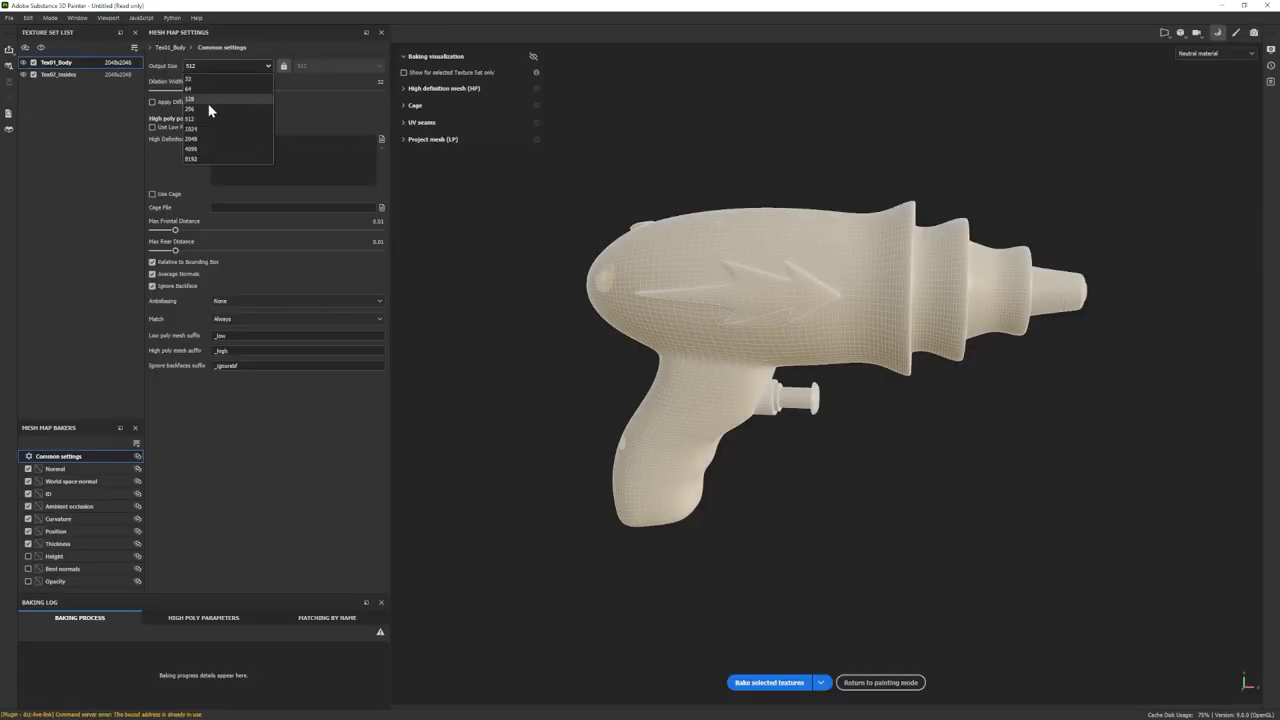
{"action": "left_click", "coordinate": [195, 148]}
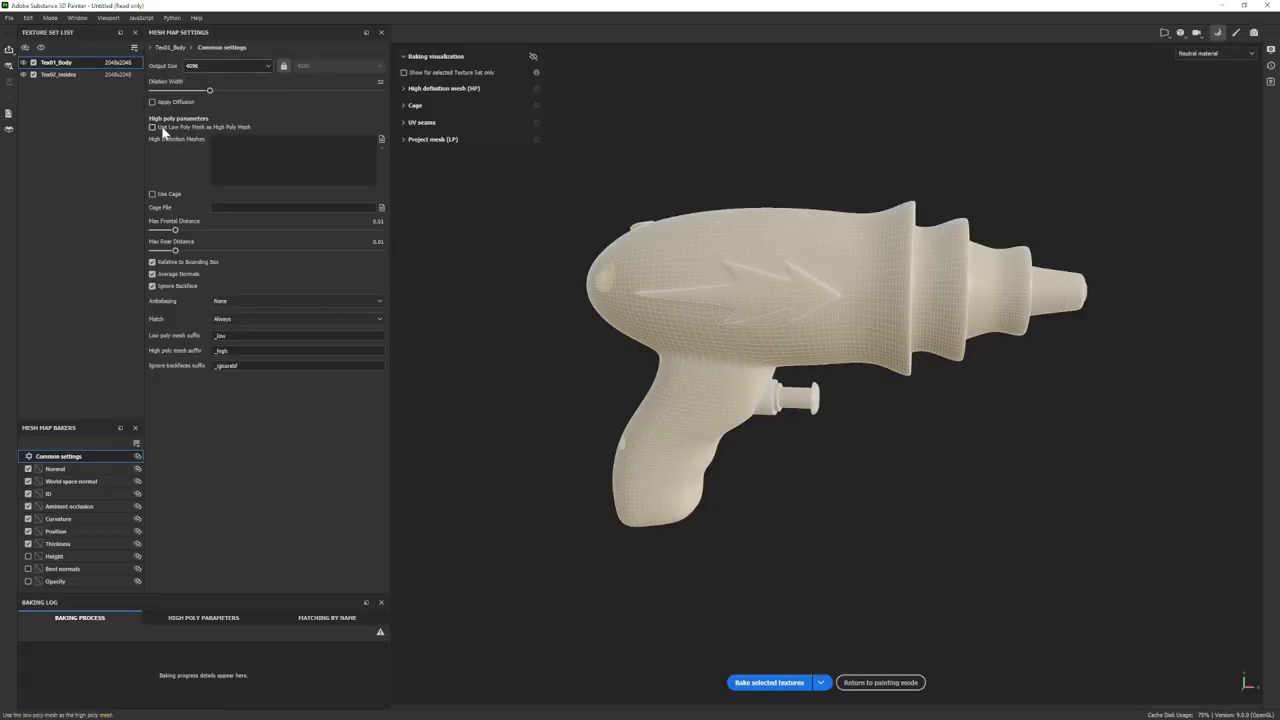
{"action": "left_click", "coordinate": [165, 133]}
{"action": "left_click", "coordinate": [758, 684]}
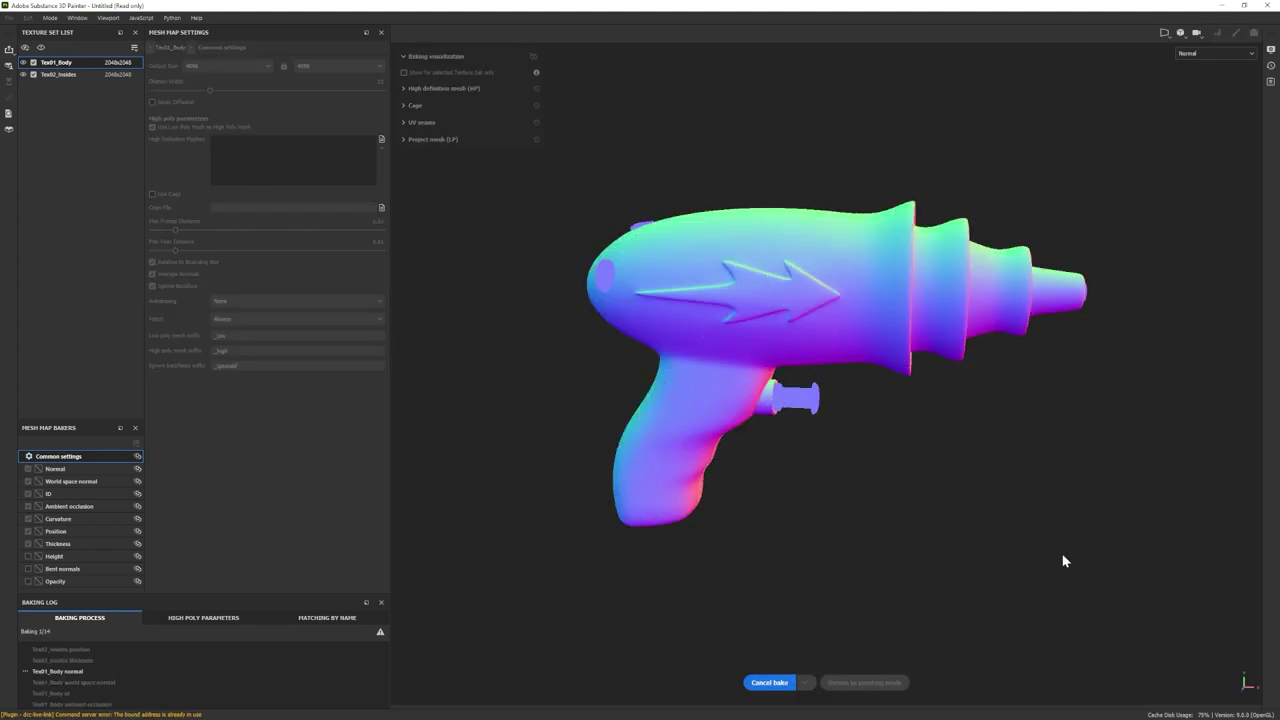
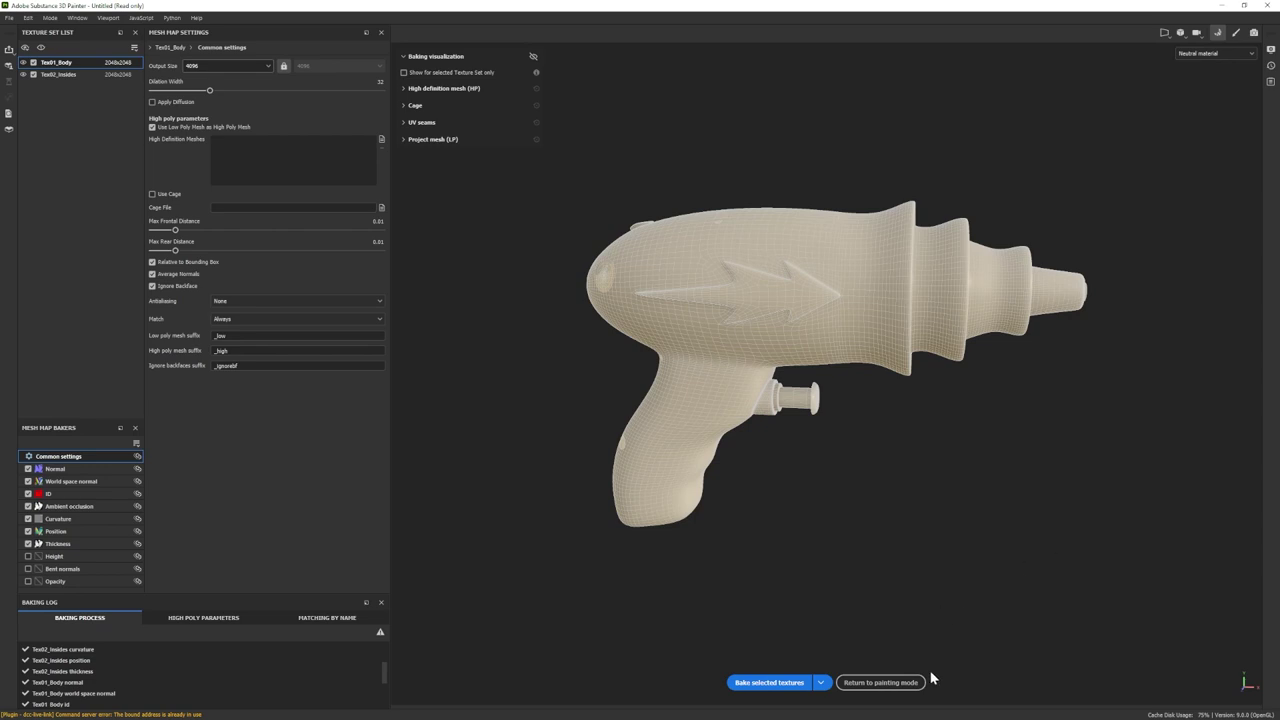
- Return to painting mode and show only the active Tex01_Body texture set in the viewport
{"action": "left_click", "coordinate": [880, 682]}
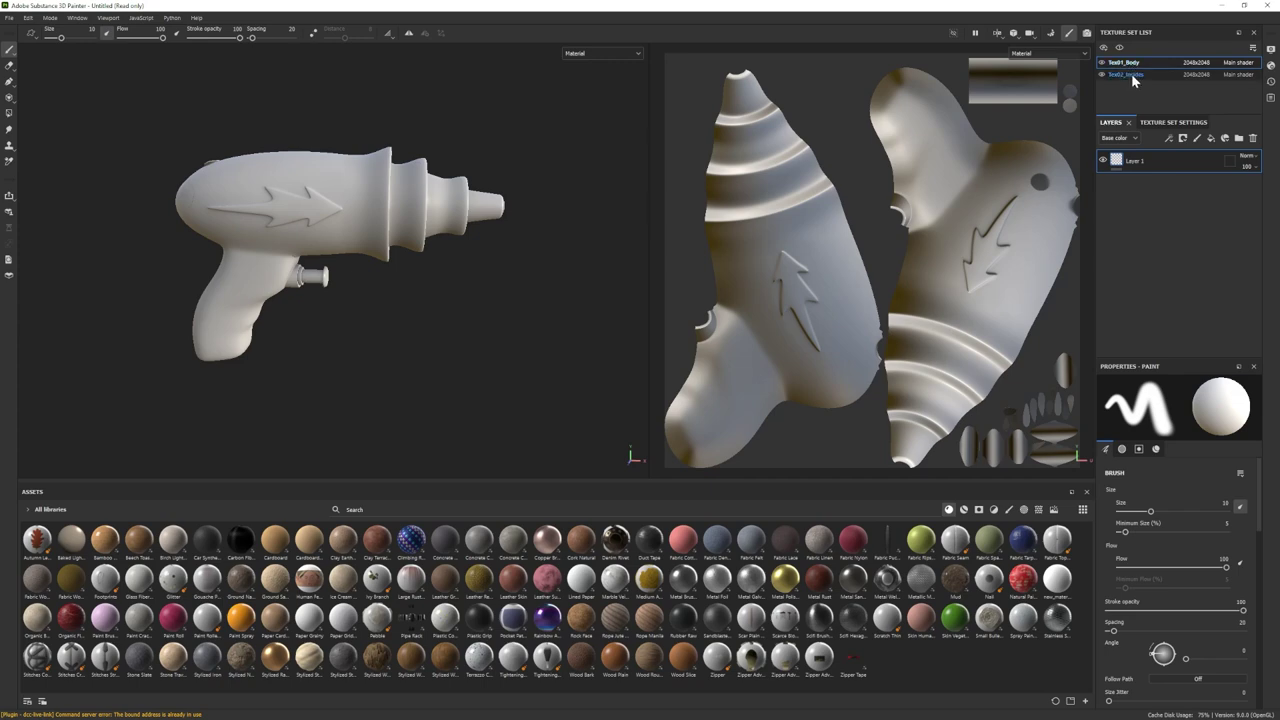
{"action": "left_click", "coordinate": [1119, 48]}
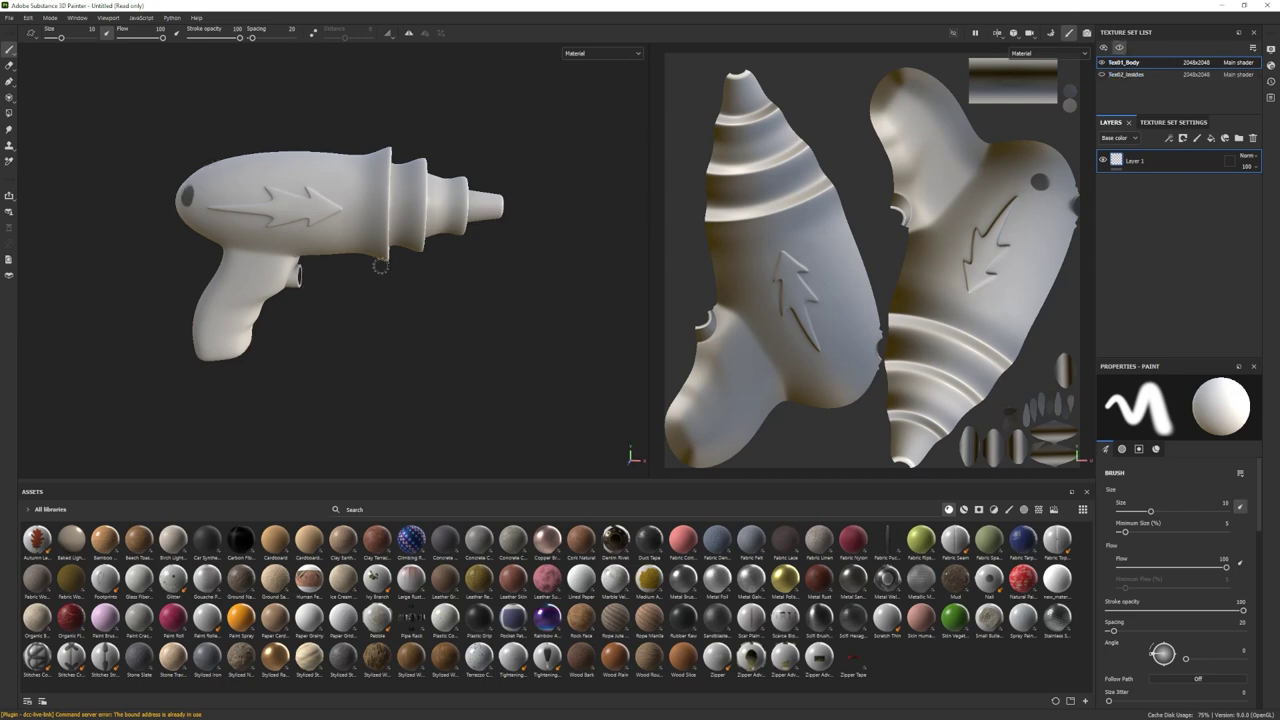
- Change the main shader of the texture set to pbr-metal-rough and close the shader settings
{"action": "middle_click_drag", "start_coordinate": [375, 317], "coordinate": [388, 327], "text": "alt"}
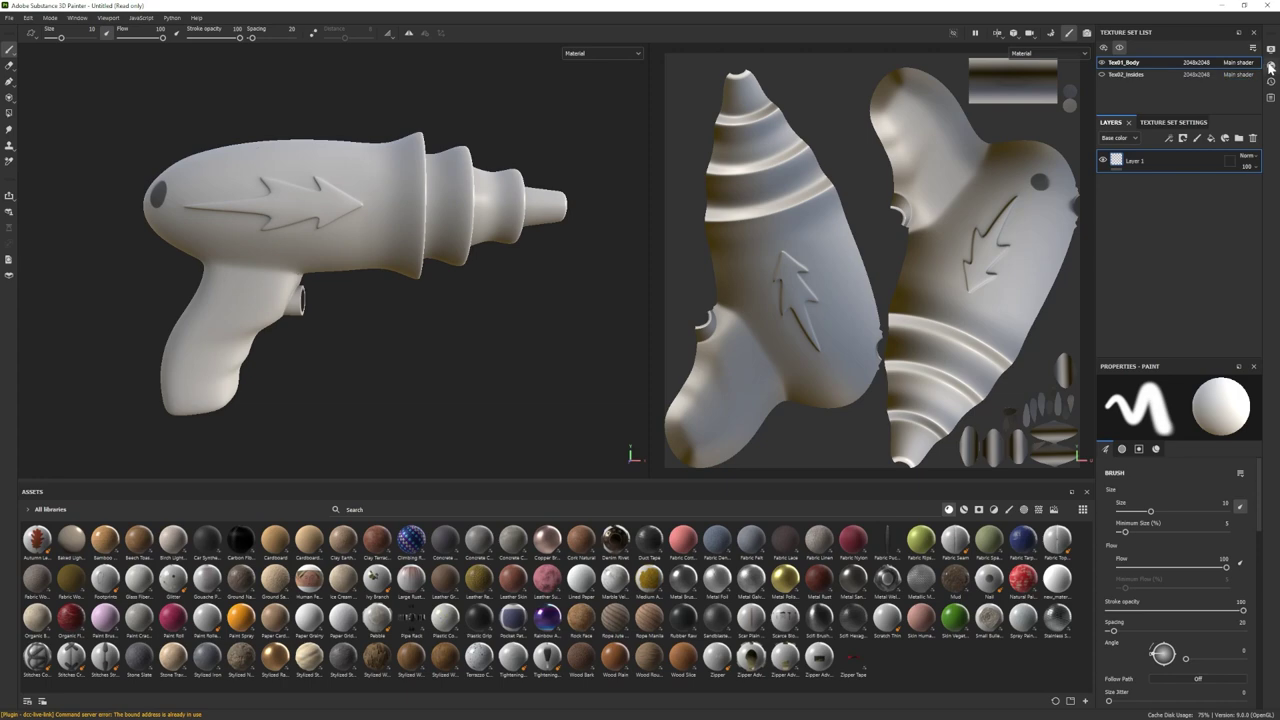
{"action": "left_click", "coordinate": [1270, 66]}
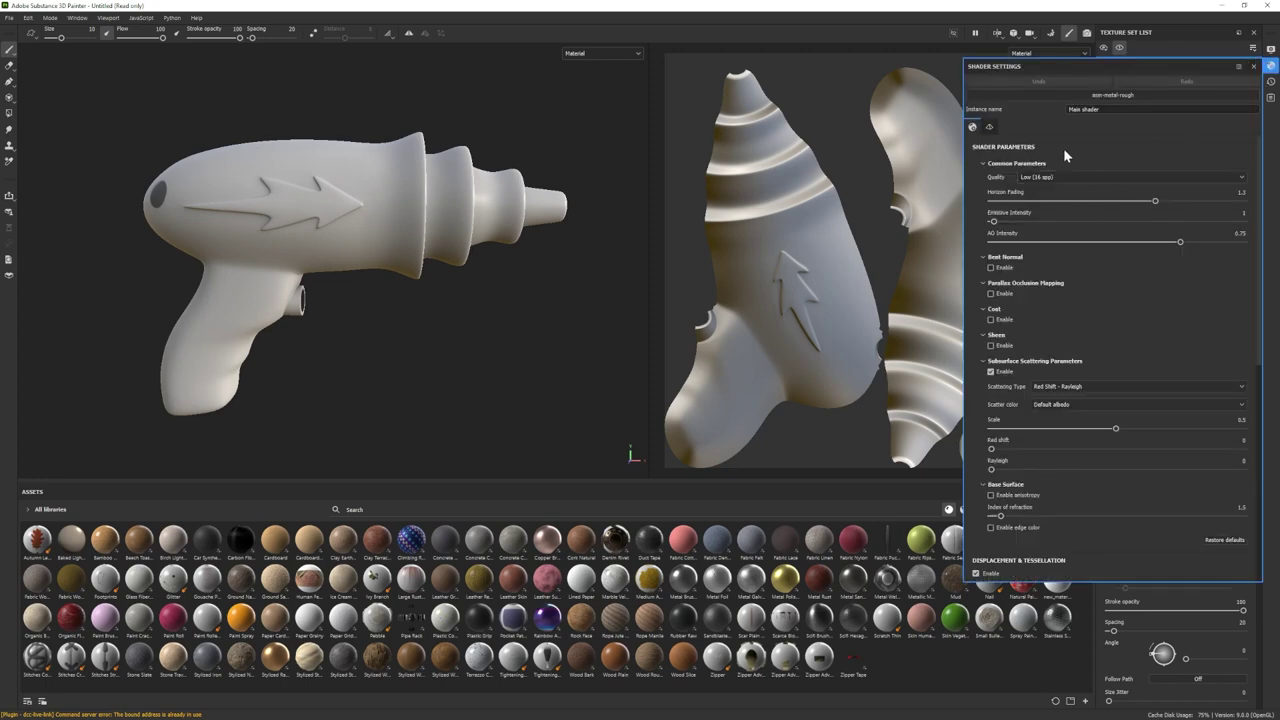
{"action": "left_click", "coordinate": [1113, 94]}
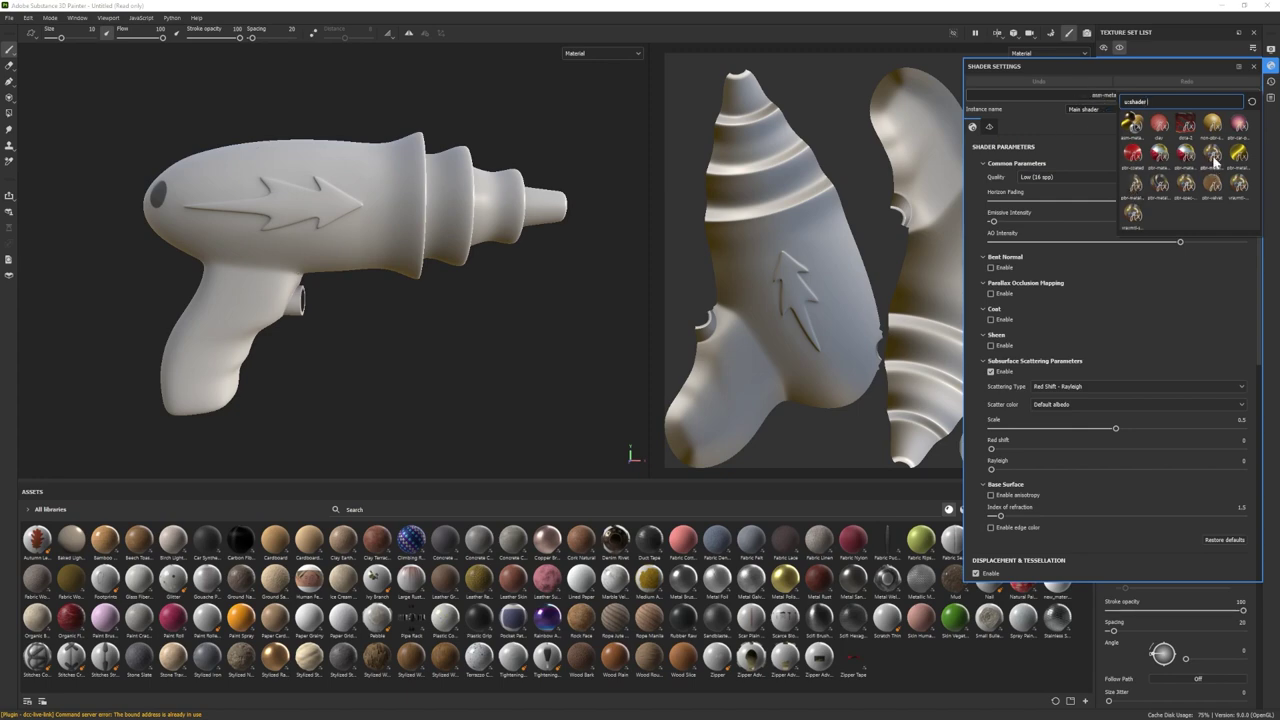
{"action": "mouse_move", "coordinate": [1215, 161]}
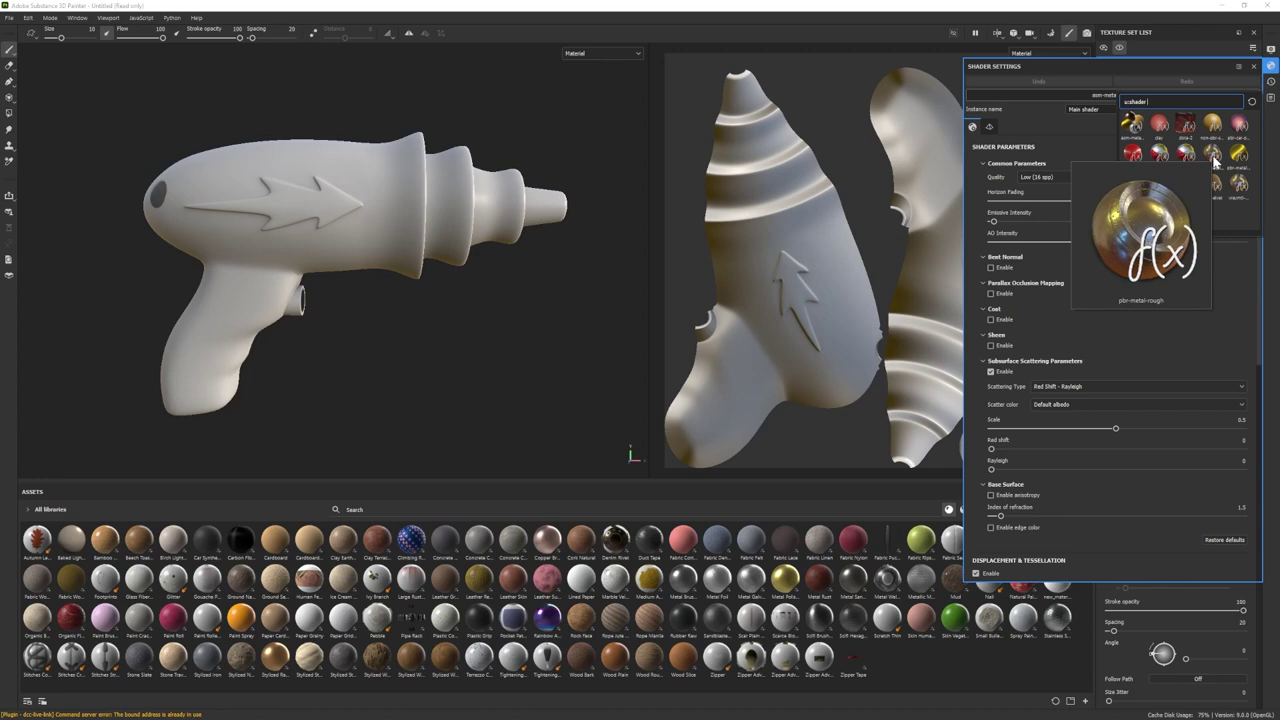
{"action": "left_click", "coordinate": [1215, 161]}
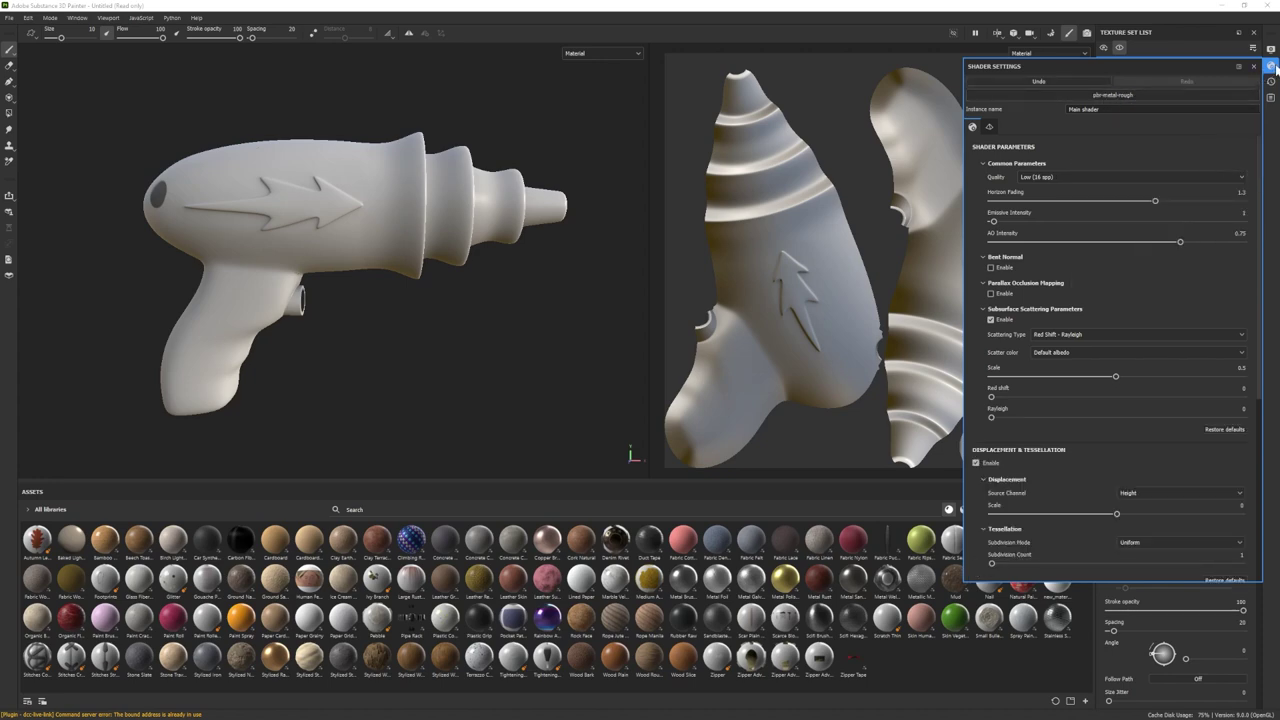
{"action": "left_click", "coordinate": [1270, 66]}
- Render the gun in Iray, set the shader's Refraction to 1 and IOR to 0.95, and return to painting mode
{"action": "left_click", "coordinate": [1087, 33]}
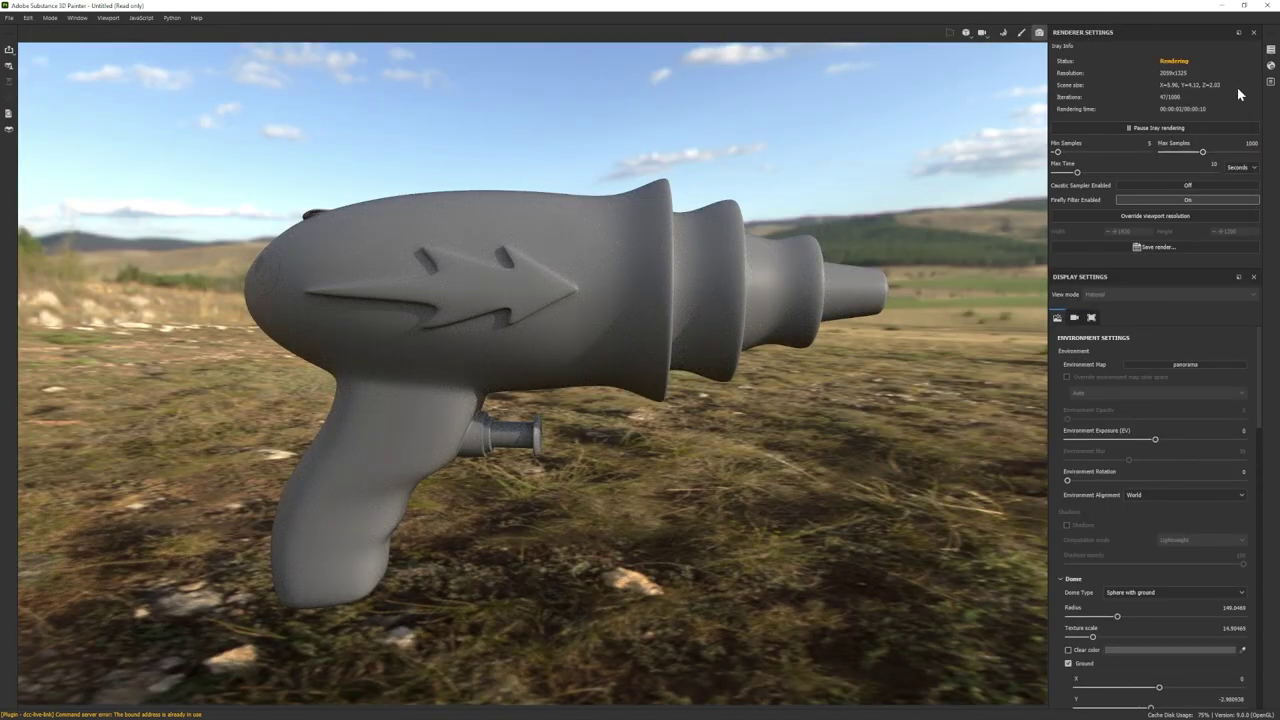
{"action": "left_click", "coordinate": [1270, 66]}
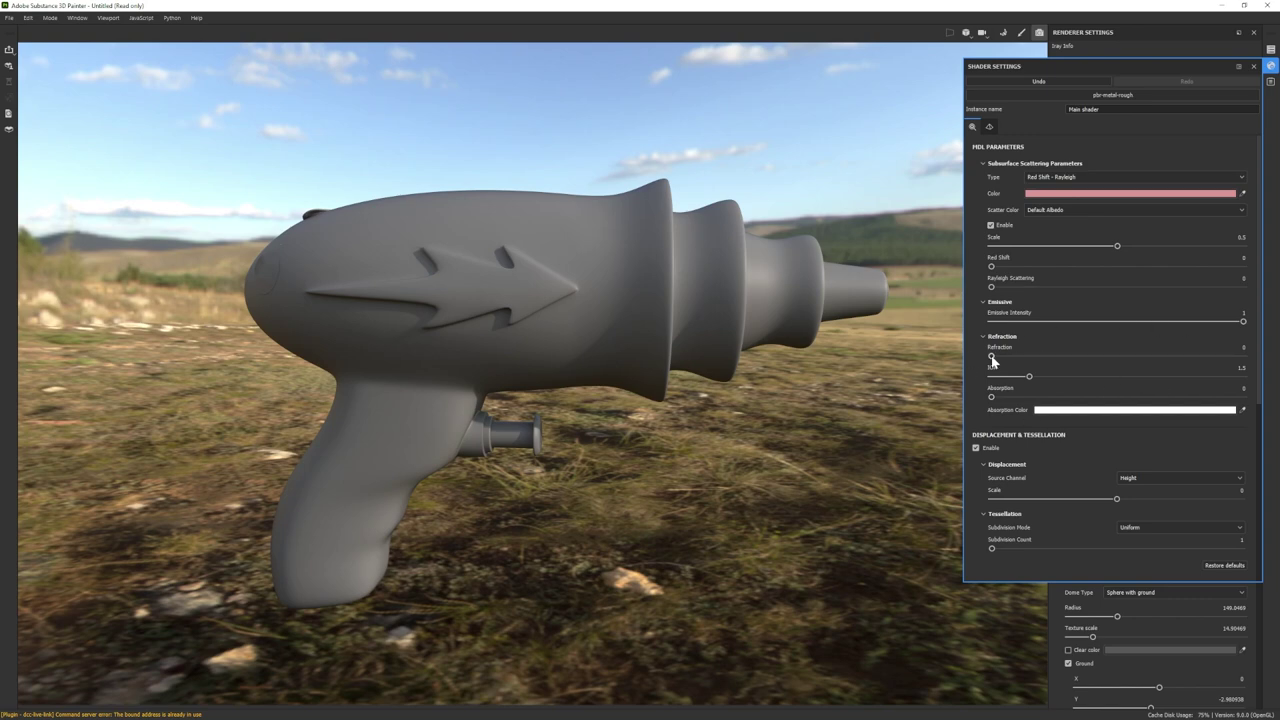
{"action": "left_click_drag", "start_coordinate": [991, 357], "coordinate": [1249, 357]}
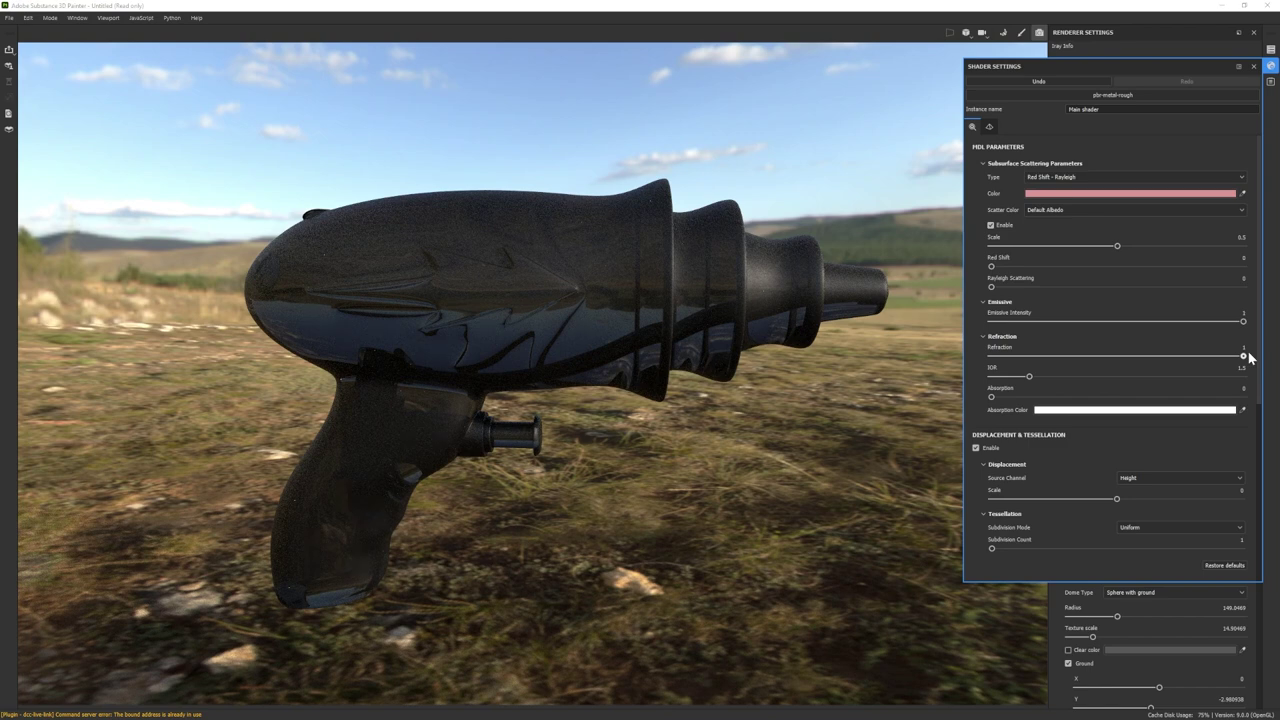
{"action": "mouse_move", "coordinate": [1029, 376]}
{"action": "left_mouse_down"}
{"action": "mouse_move", "coordinate": [991, 376]}
{"action": "mouse_move", "coordinate": [1014, 376]}
{"action": "left_mouse_up"}
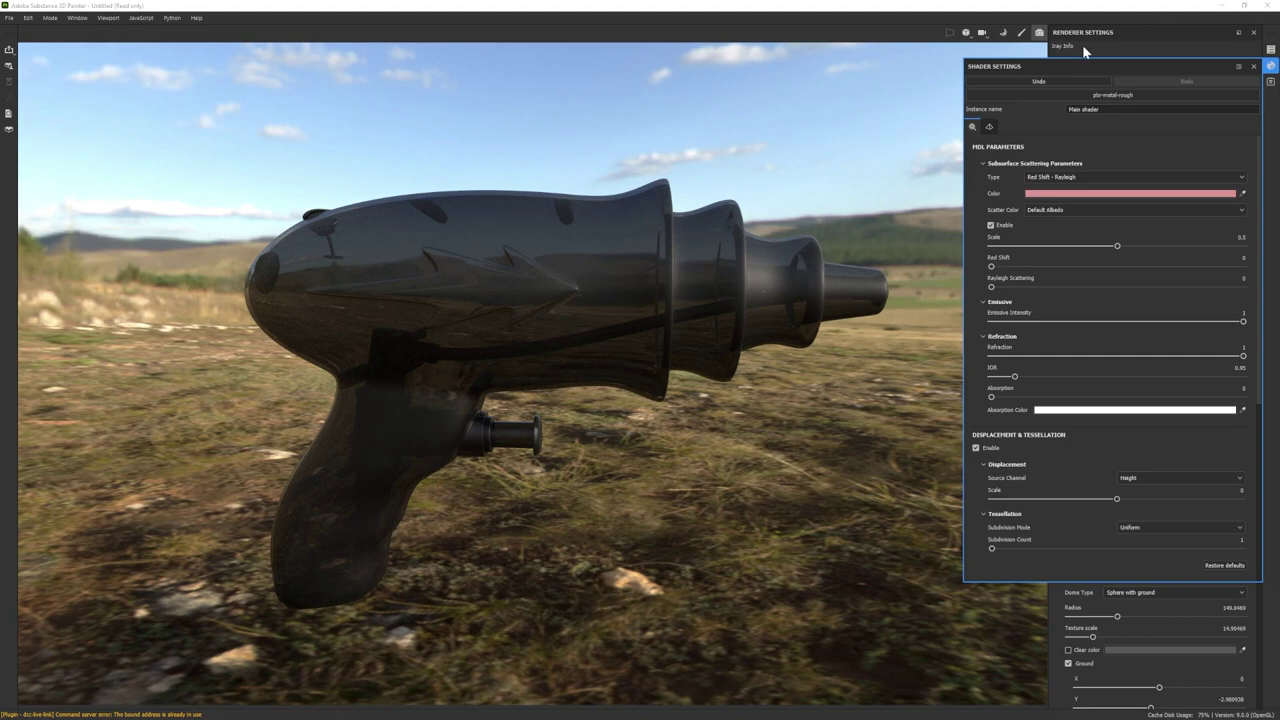
{"action": "left_click", "coordinate": [1020, 34]}
{"action": "key", "text": "F10"}
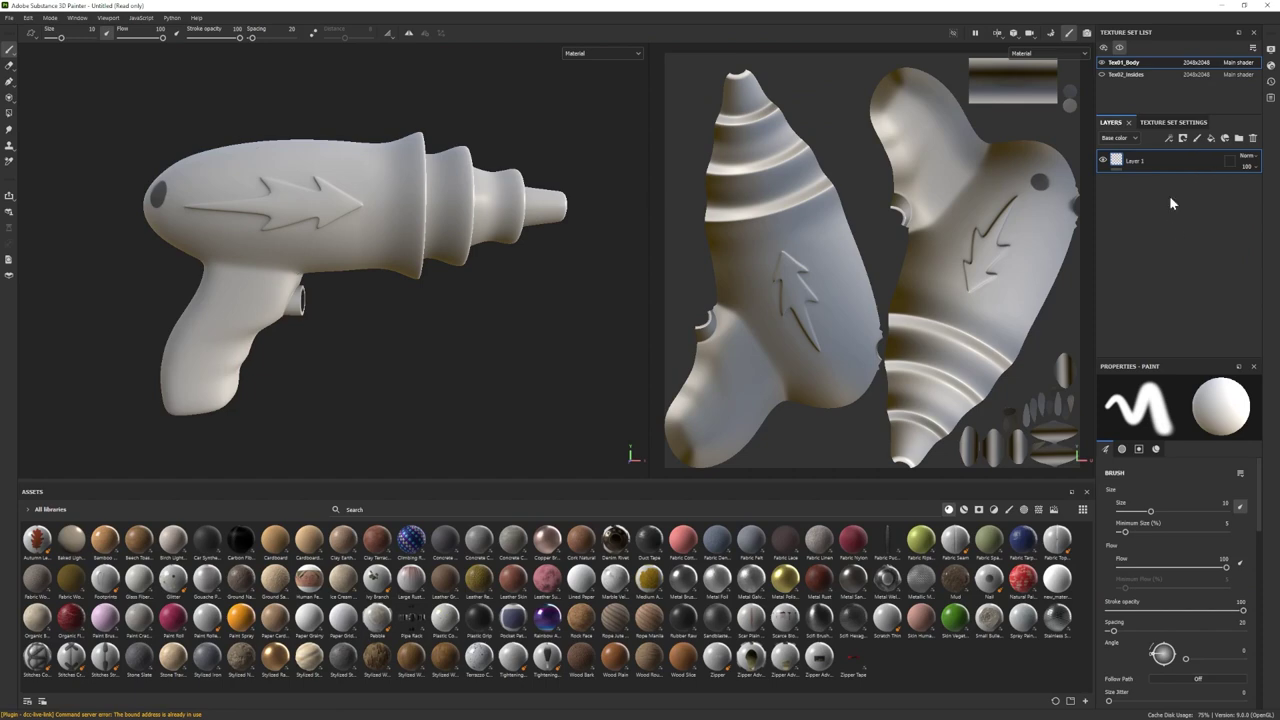
- Replace Layer 1 of Tex01_Body with a fill layer that has a bright green base color
{"action": "left_click", "coordinate": [1250, 140]}
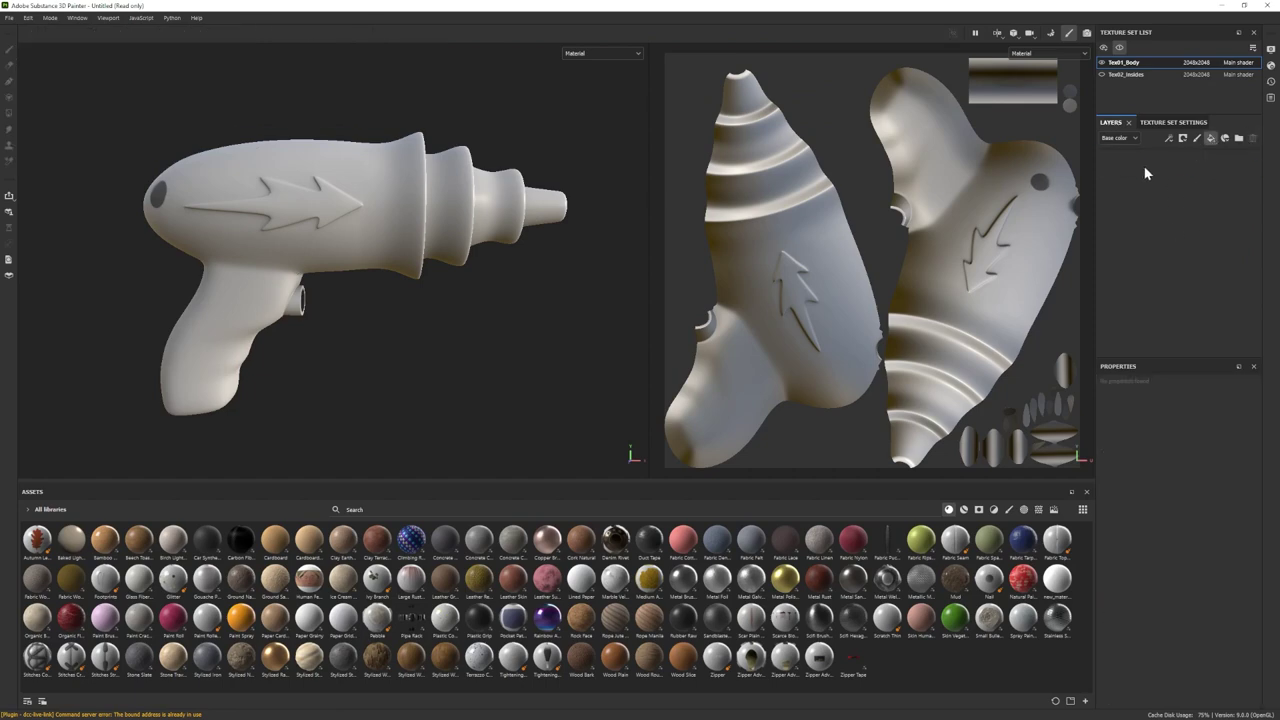
{"action": "left_click", "coordinate": [1211, 139]}
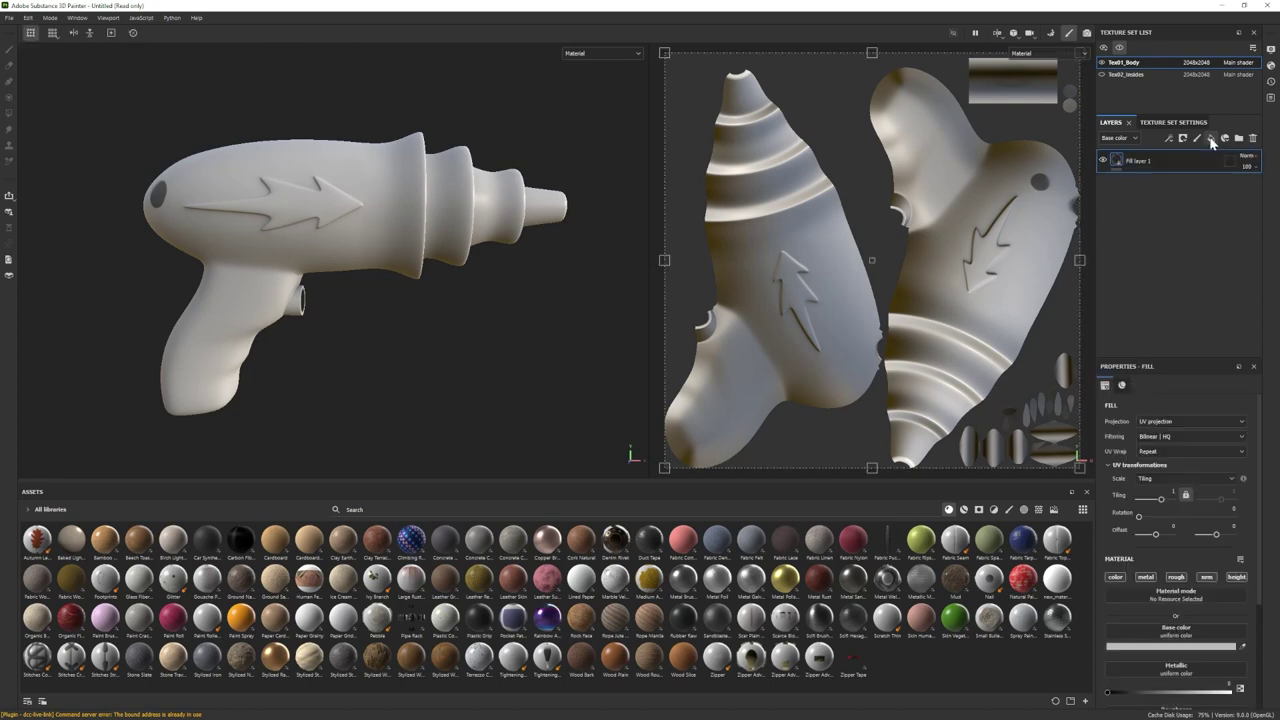
{"action": "left_click", "coordinate": [1163, 647]}
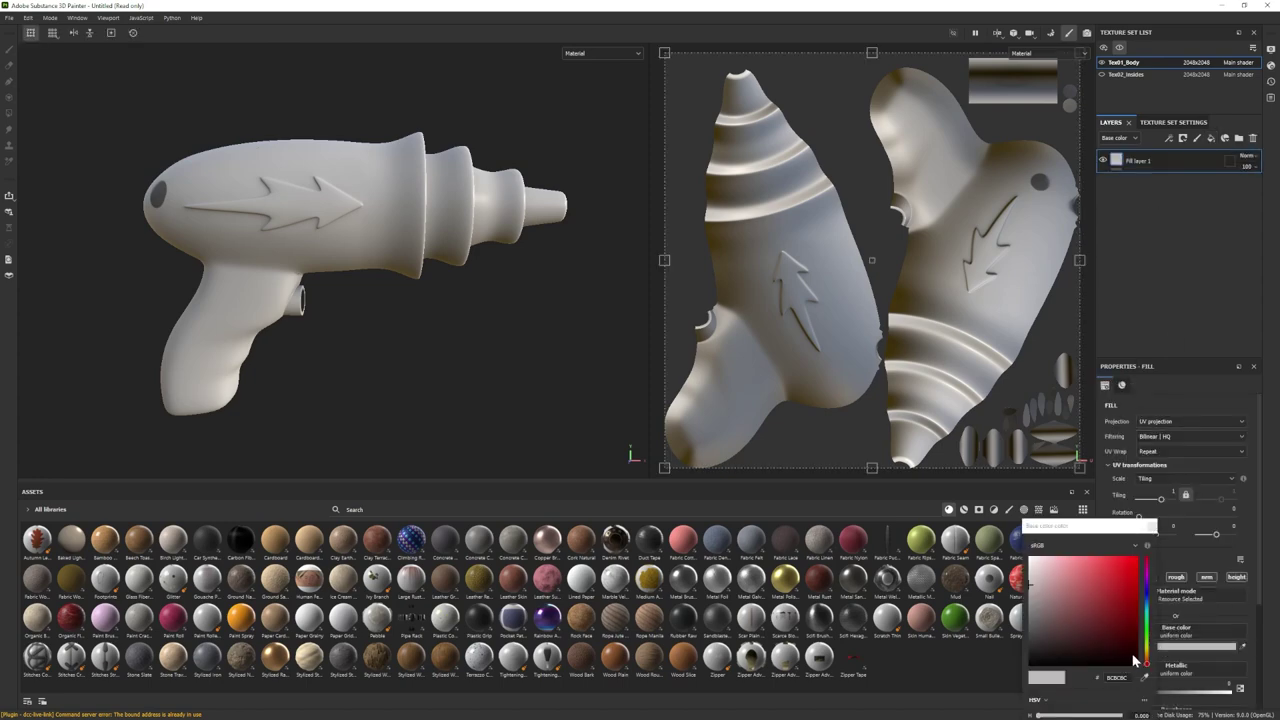
{"action": "left_click", "coordinate": [1148, 637]}
{"action": "left_click", "coordinate": [1137, 580]}
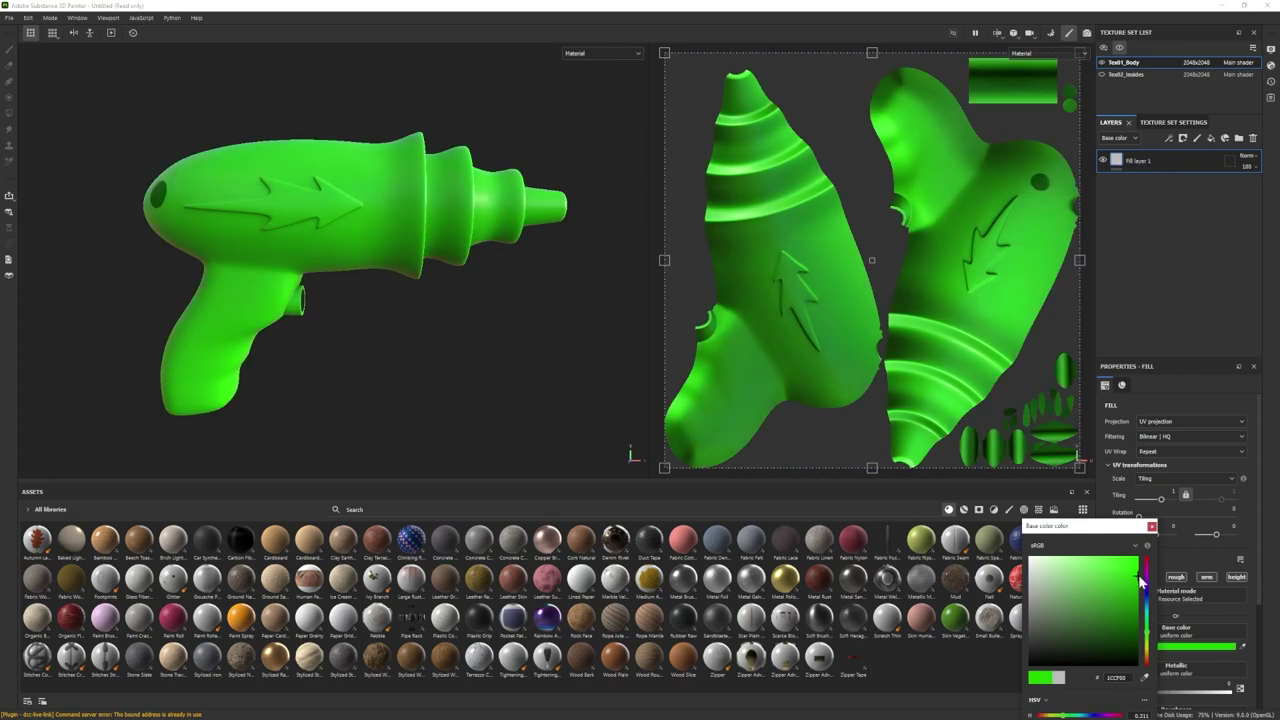
{"action": "left_click_drag", "start_coordinate": [1138, 577], "coordinate": [1136, 571]}
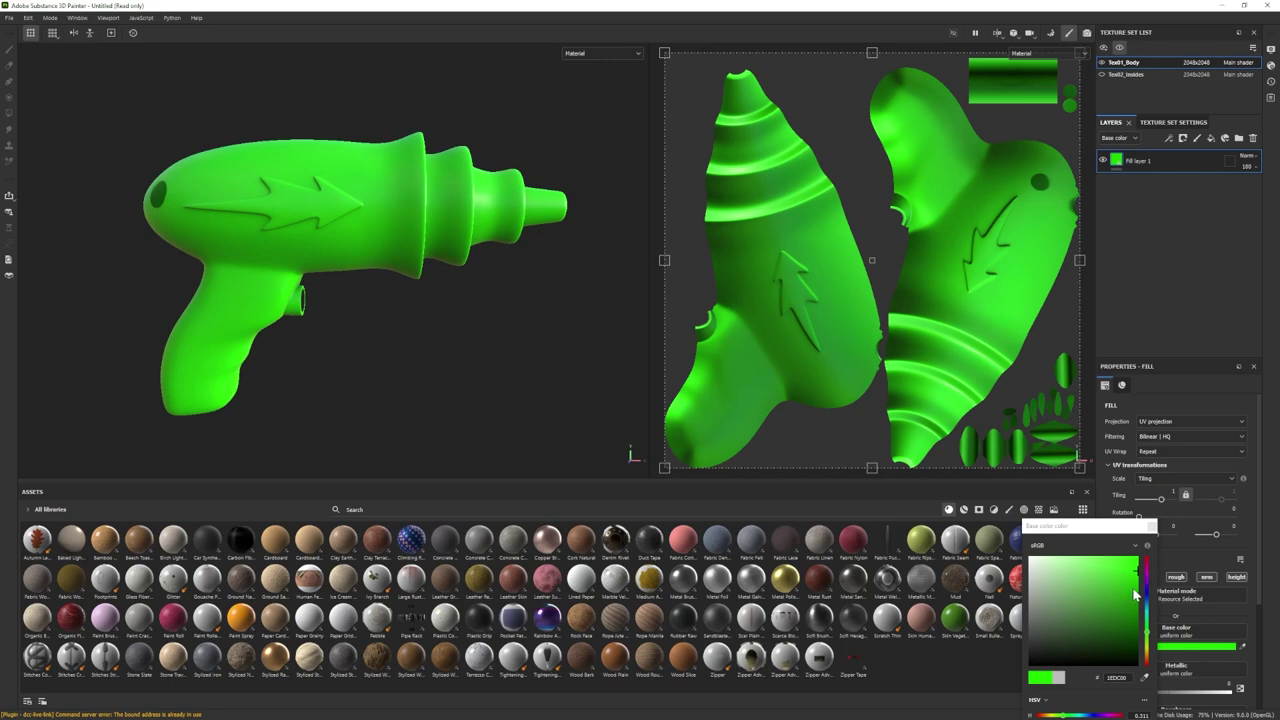
{"action": "mouse_move", "coordinate": [1135, 593]}
{"action": "left_mouse_down"}
{"action": "mouse_move", "coordinate": [1140, 657]}
{"action": "mouse_move", "coordinate": [1140, 582]}
{"action": "left_mouse_up"}
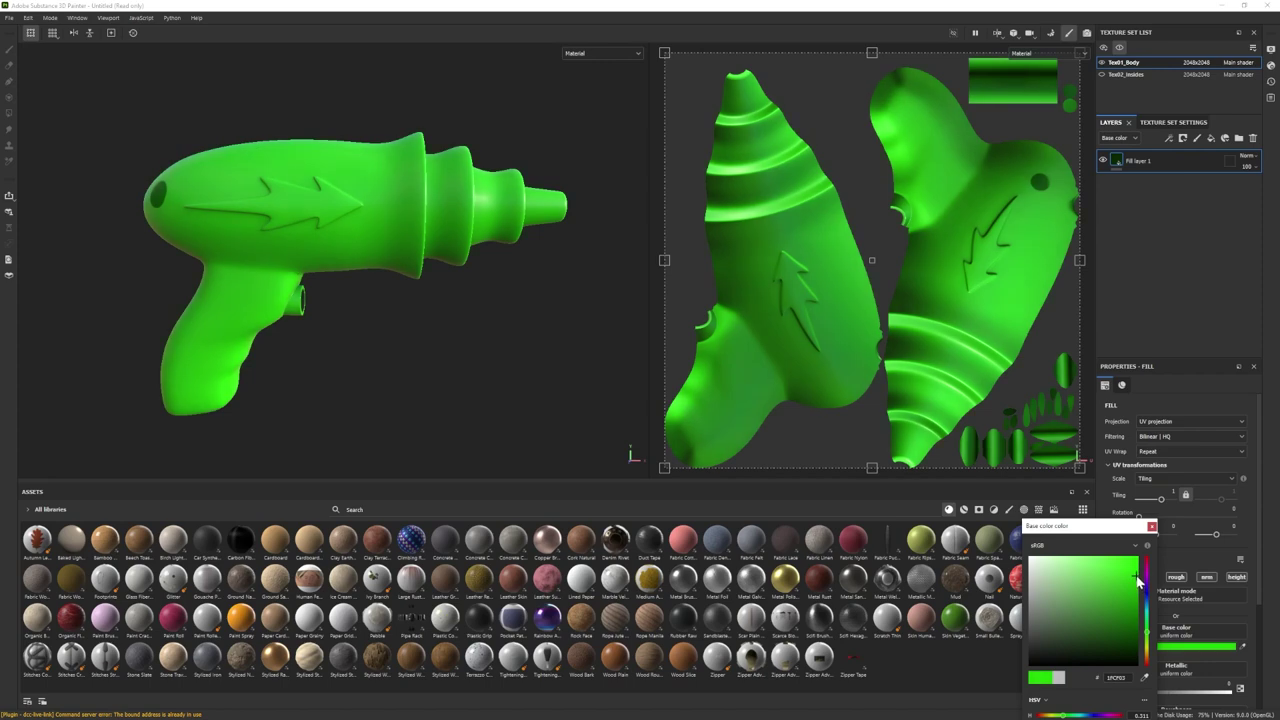
{"action": "left_click", "coordinate": [1152, 526]}
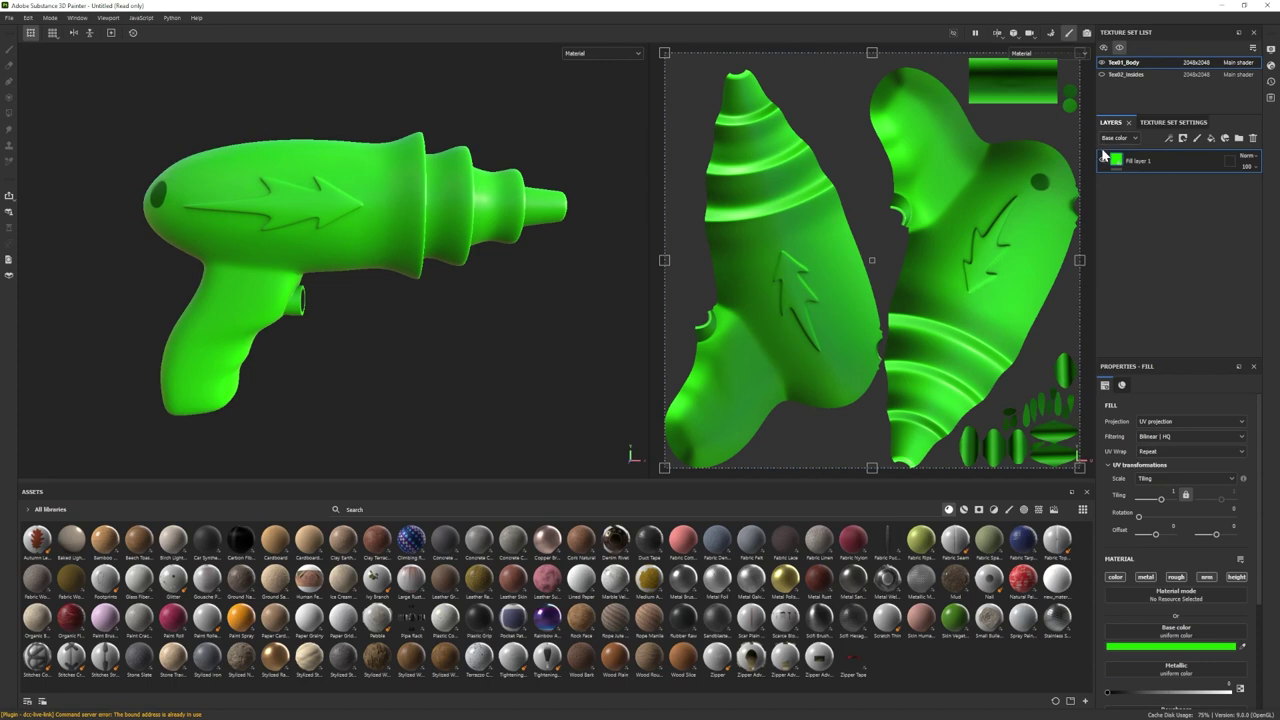
- Render the green gun in Iray with the dome's clear color enabled and its ground disabled
{"action": "left_click", "coordinate": [1088, 33]}
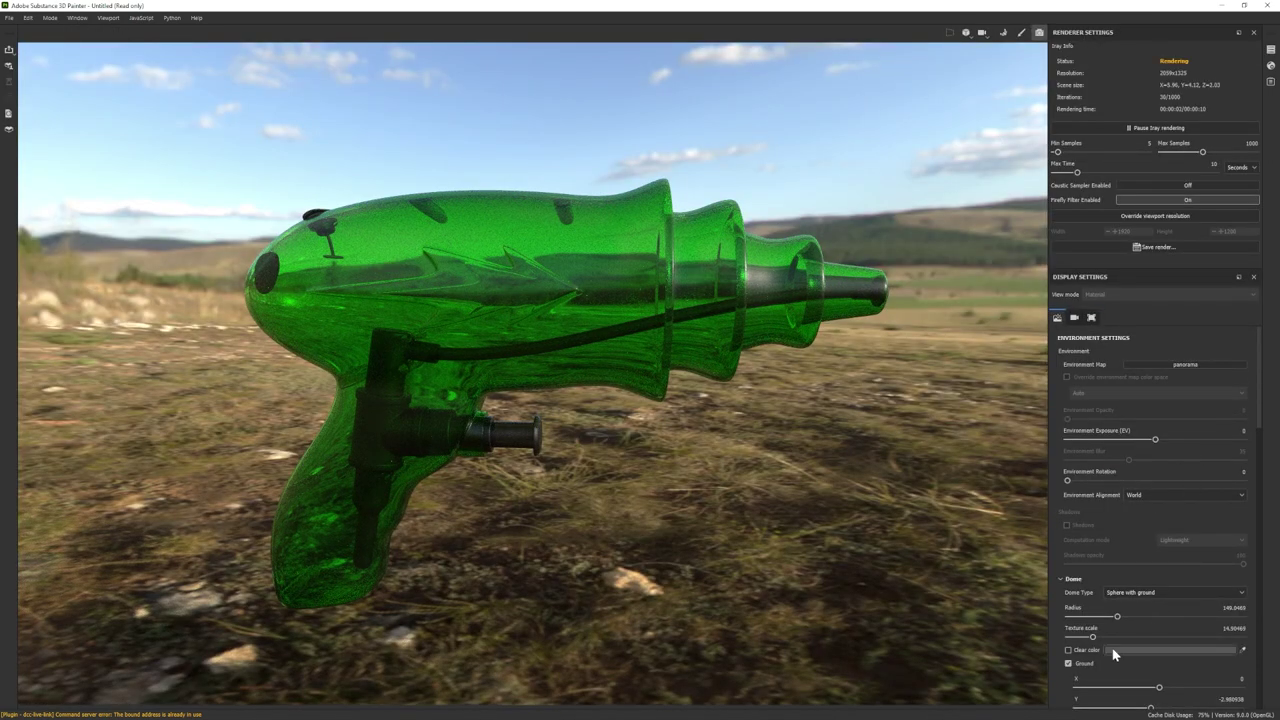
{"action": "left_click", "coordinate": [1068, 650]}
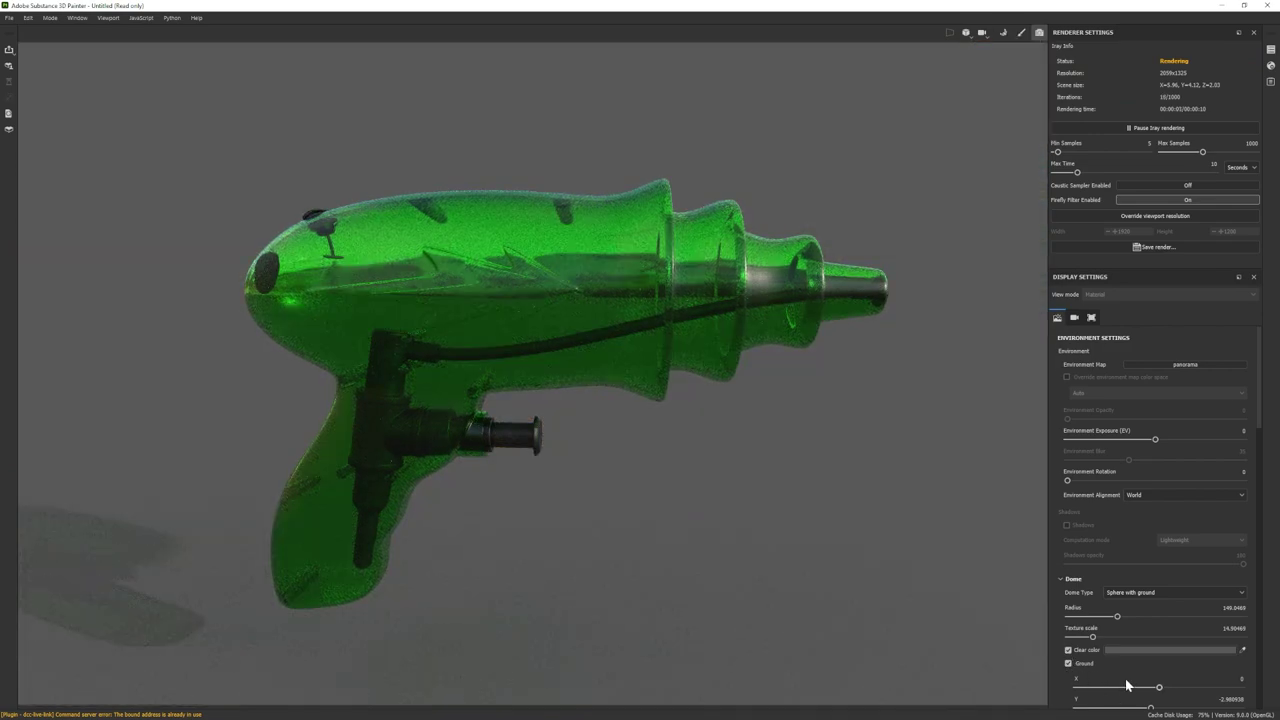
{"action": "left_click", "coordinate": [1068, 663]}
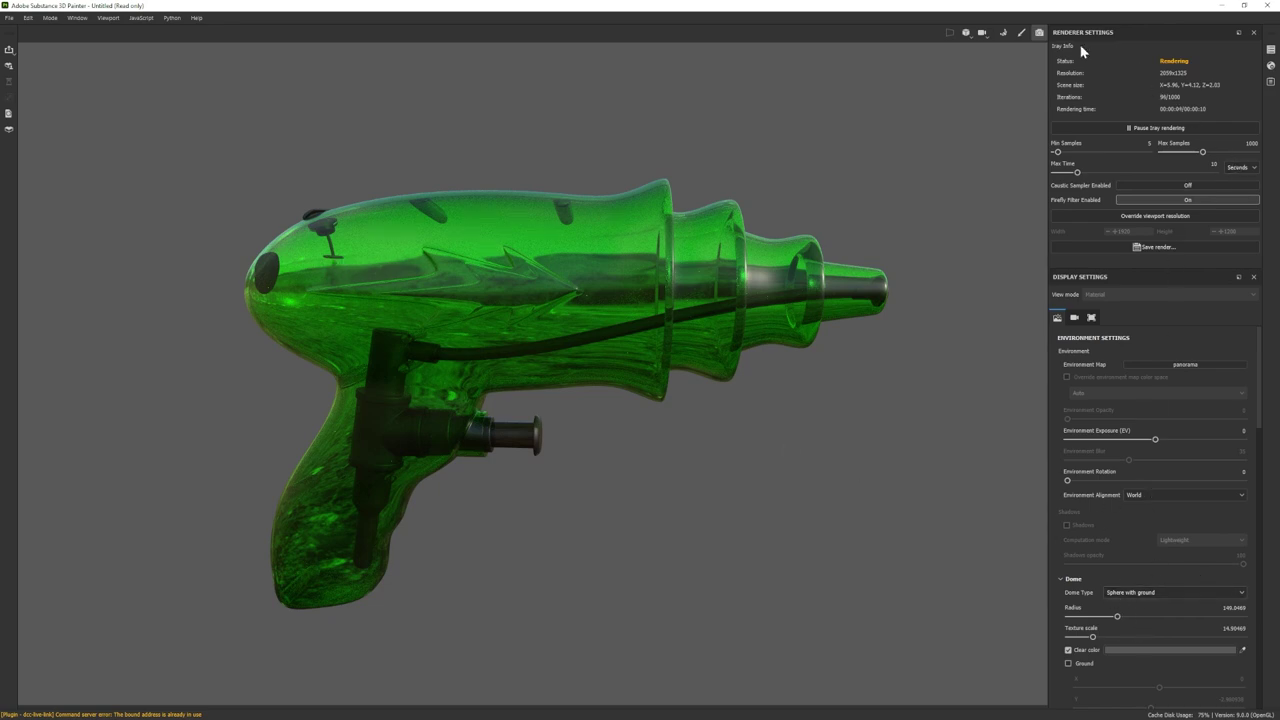
- Set the shader's IOR to 0.81 and Refraction to 0.94, and return to painting mode
{"action": "left_click", "coordinate": [1270, 66]}
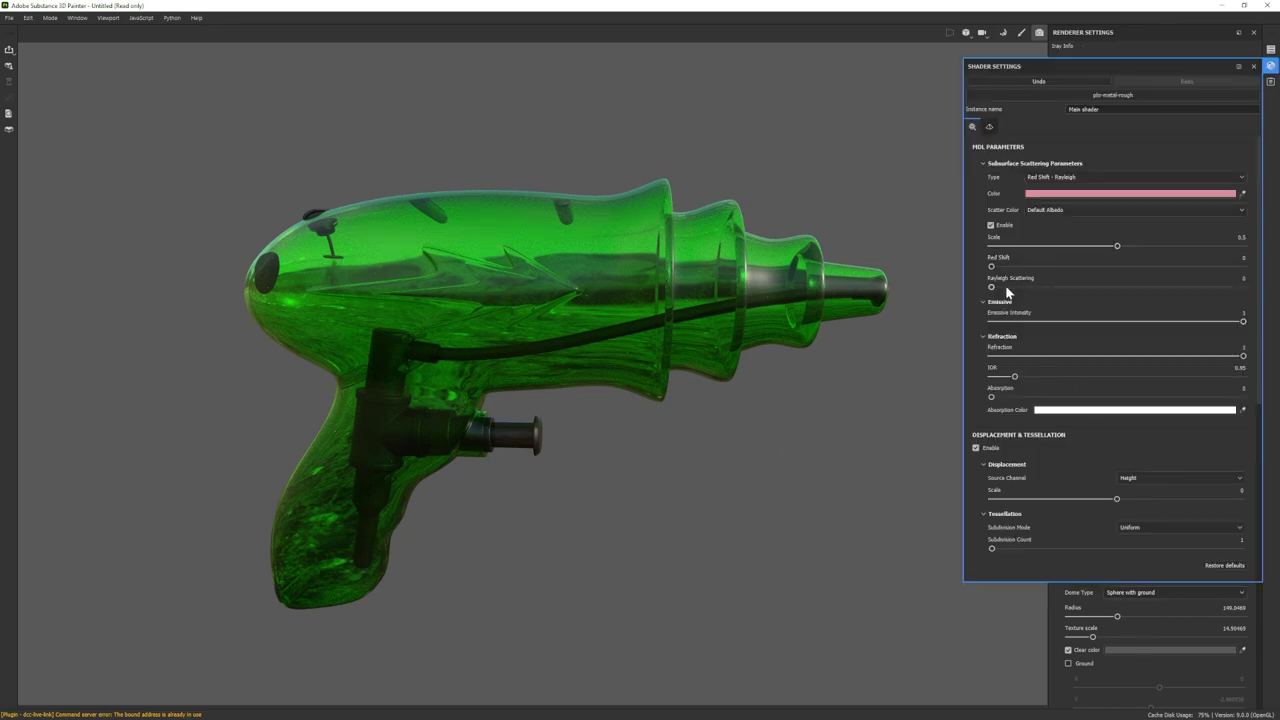
{"action": "scroll", "coordinate": [1020, 295], "scroll_direction": "down", "scroll_amount": 2}
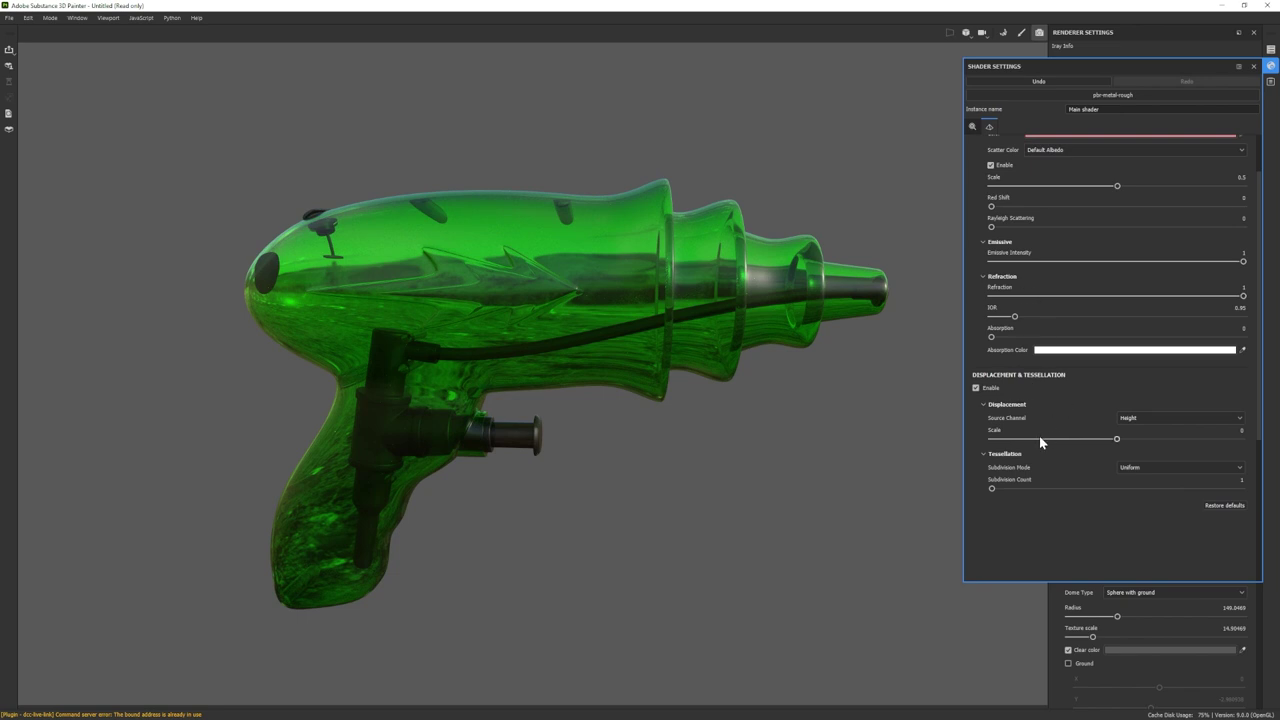
{"action": "scroll", "coordinate": [1027, 318], "scroll_direction": "up", "scroll_amount": 2}
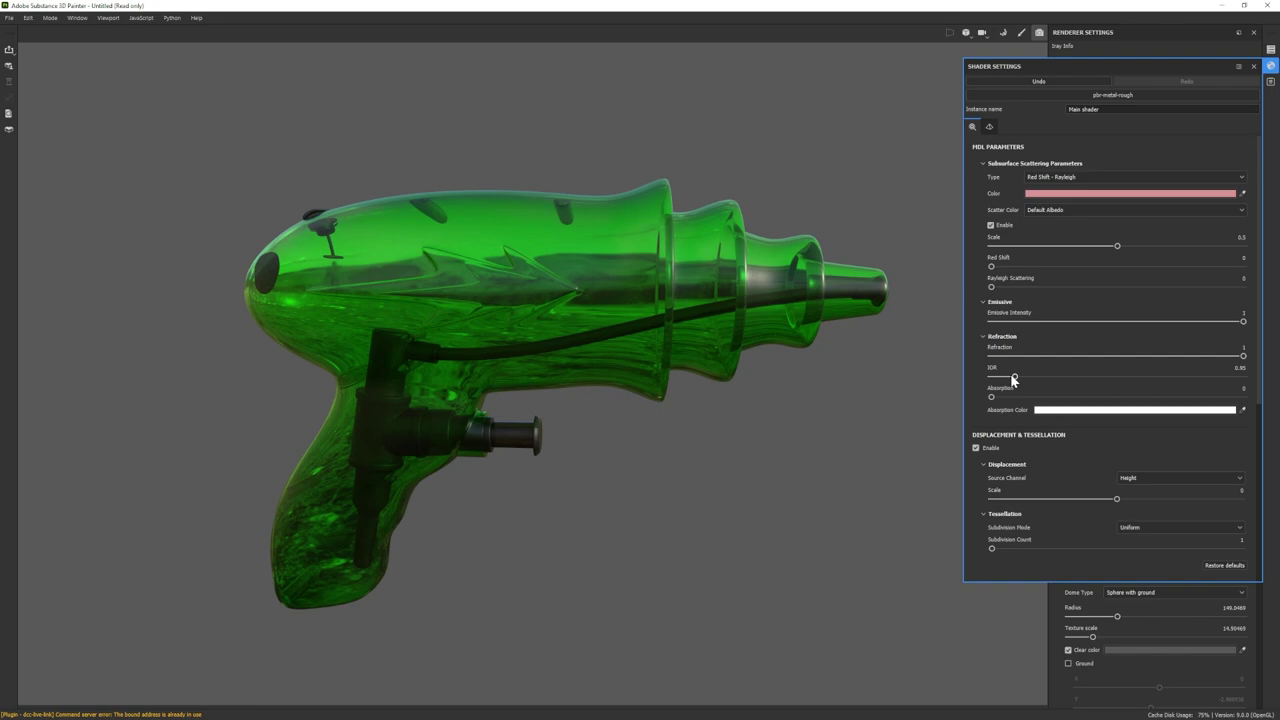
{"action": "left_click_drag", "start_coordinate": [1013, 378], "coordinate": [1009, 379]}
{"action": "left_click_drag", "start_coordinate": [1008, 378], "coordinate": [1012, 378]}
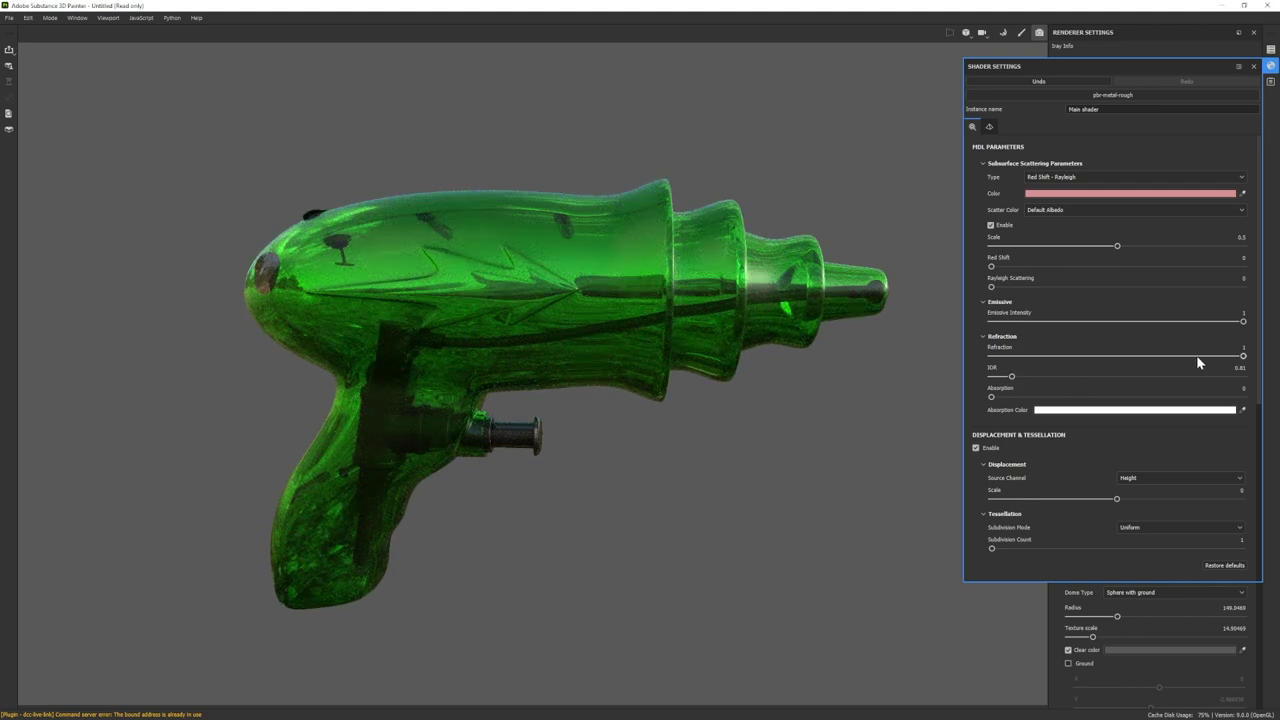
{"action": "left_click_drag", "start_coordinate": [1243, 357], "coordinate": [1229, 360]}
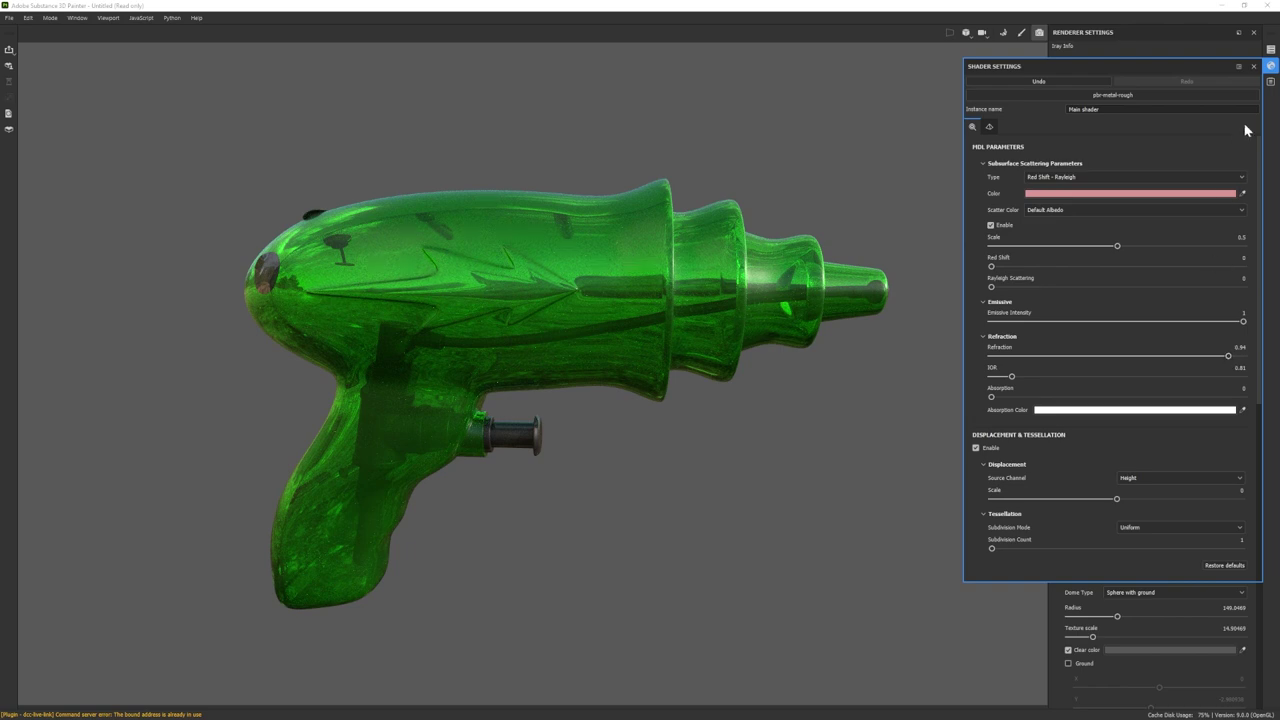
{"action": "left_click", "coordinate": [1039, 32]}
{"action": "left_click", "coordinate": [1023, 34]}
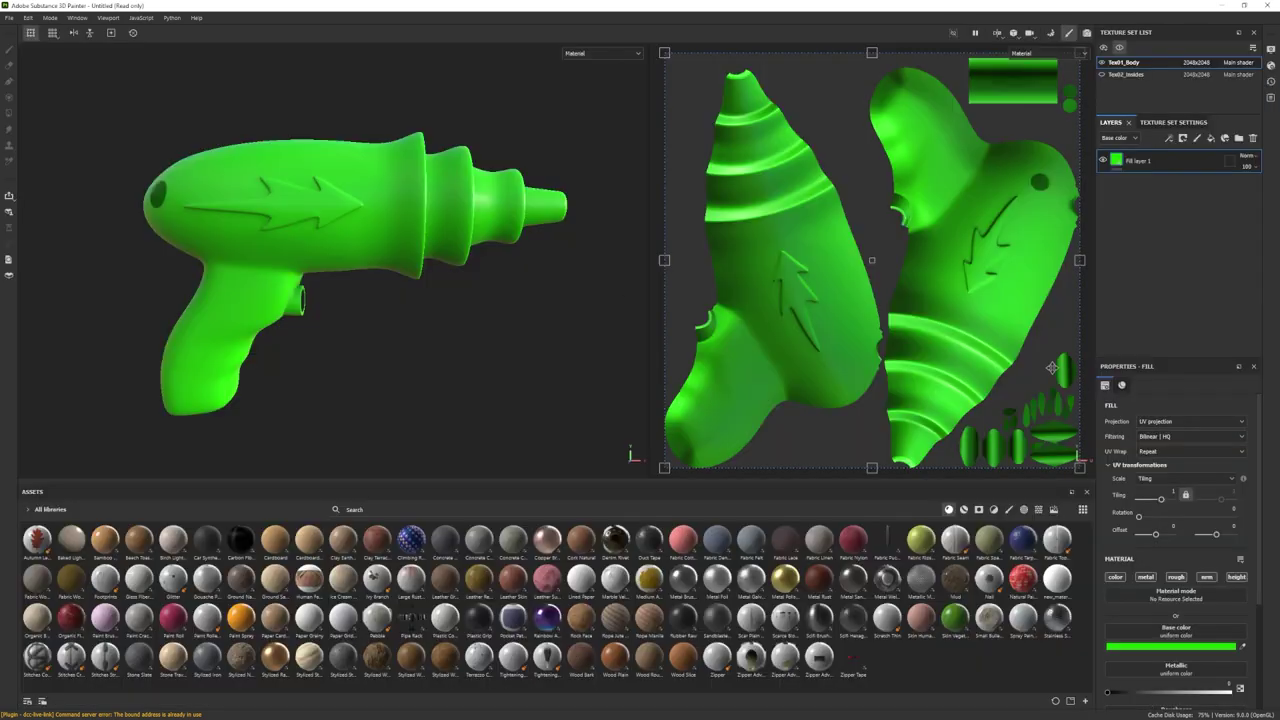
- Limit the green fill layer to the color channel and briefly check it in the Iray renderer
{"action": "left_click", "coordinate": [1118, 578]}
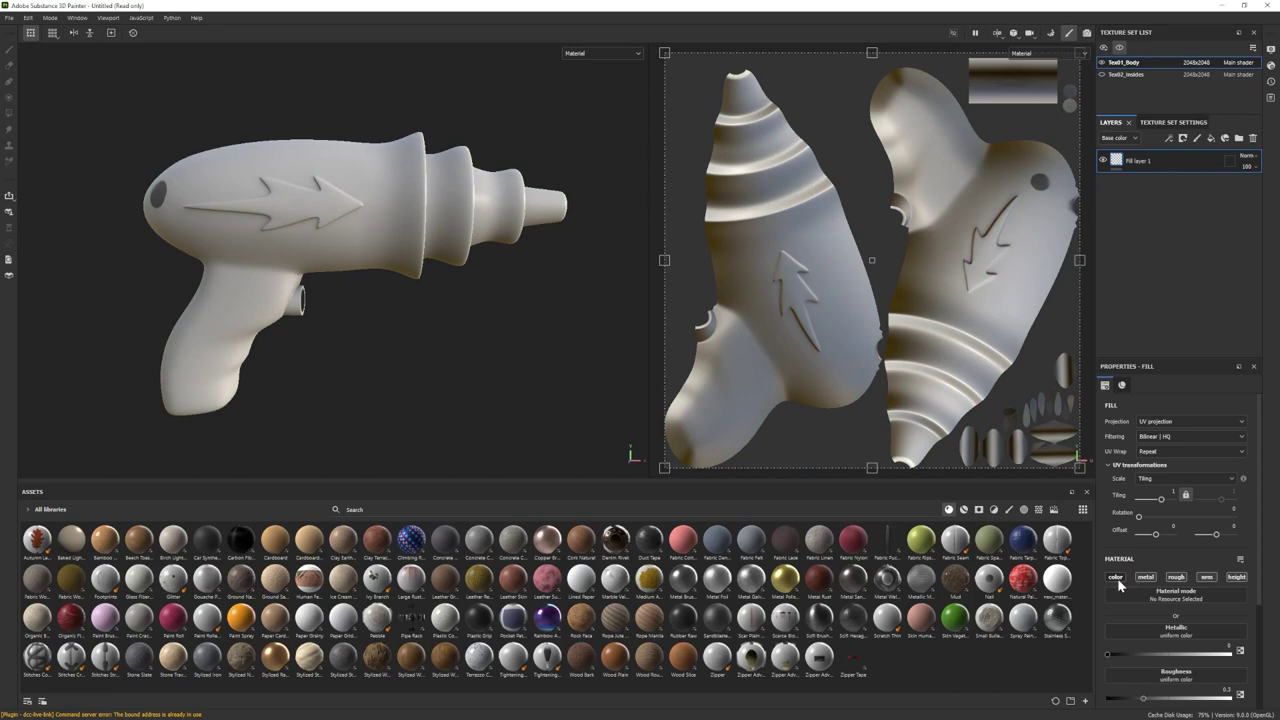
{"action": "left_click", "coordinate": [1116, 578]}
{"action": "left_click", "coordinate": [1145, 577]}
{"action": "left_click", "coordinate": [1176, 577]}
{"action": "left_click", "coordinate": [1237, 577]}
{"action": "left_click", "coordinate": [1238, 578]}
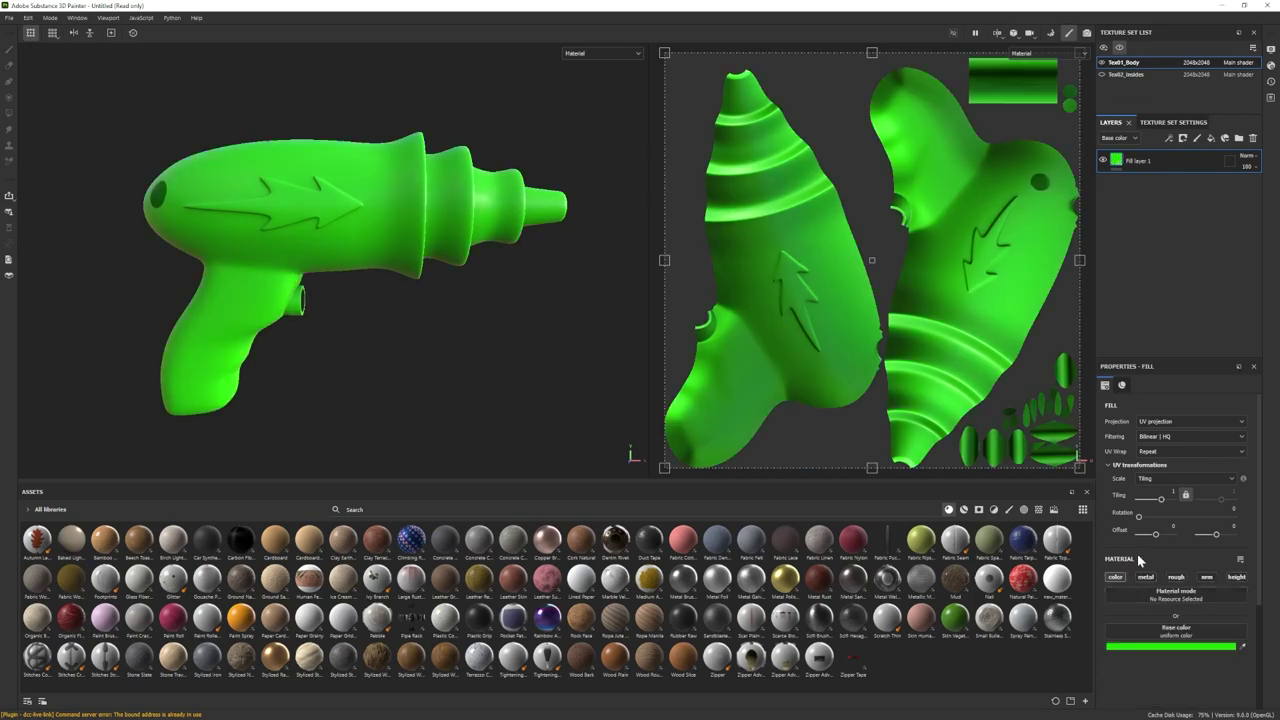
{"action": "left_click", "coordinate": [1087, 34]}
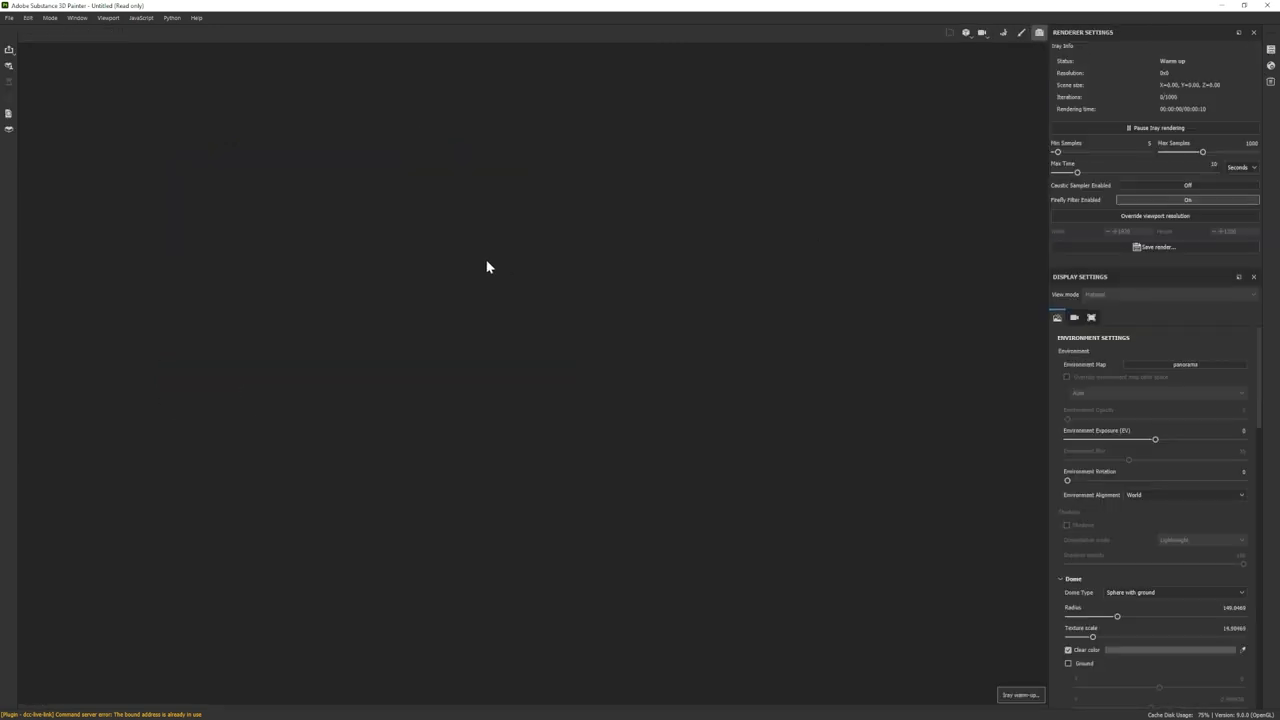
{"action": "left_click", "coordinate": [1021, 34]}
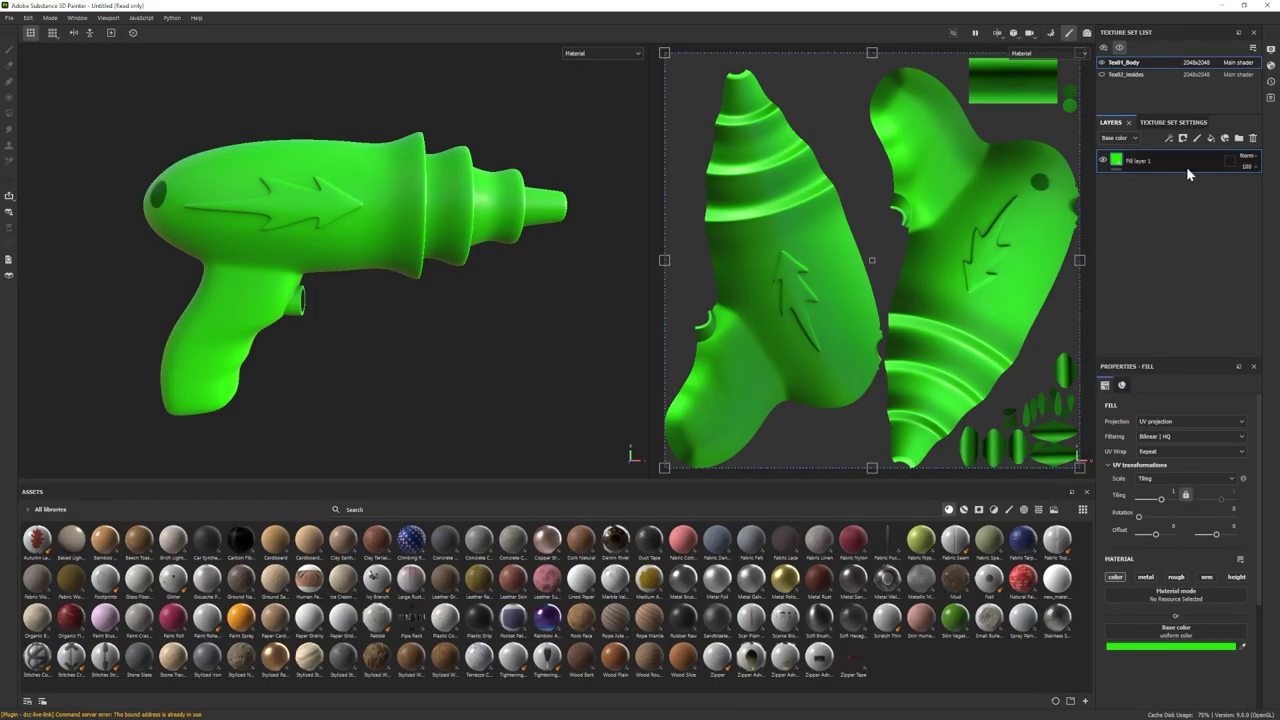
- Add a second fill layer above the green one and keep only its roughness channel active
{"action": "left_click", "coordinate": [1211, 139]}
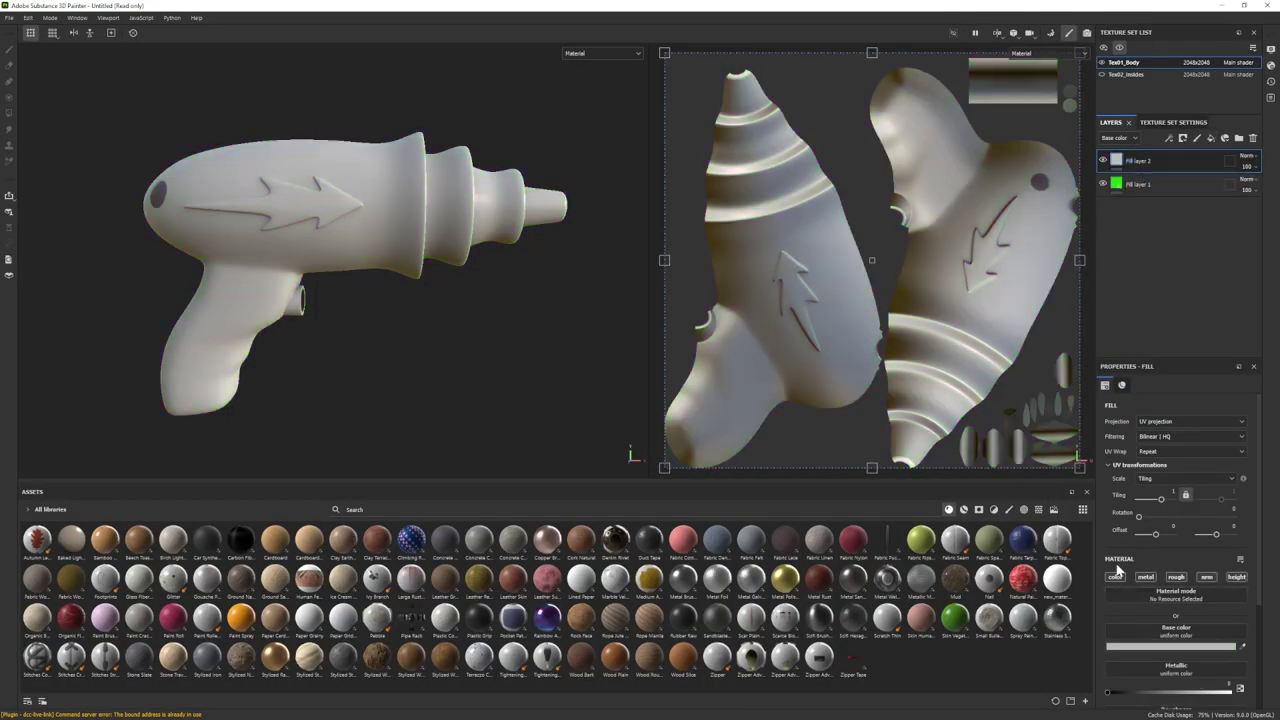
{"action": "left_click", "coordinate": [1115, 577]}
{"action": "left_click", "coordinate": [1145, 577]}
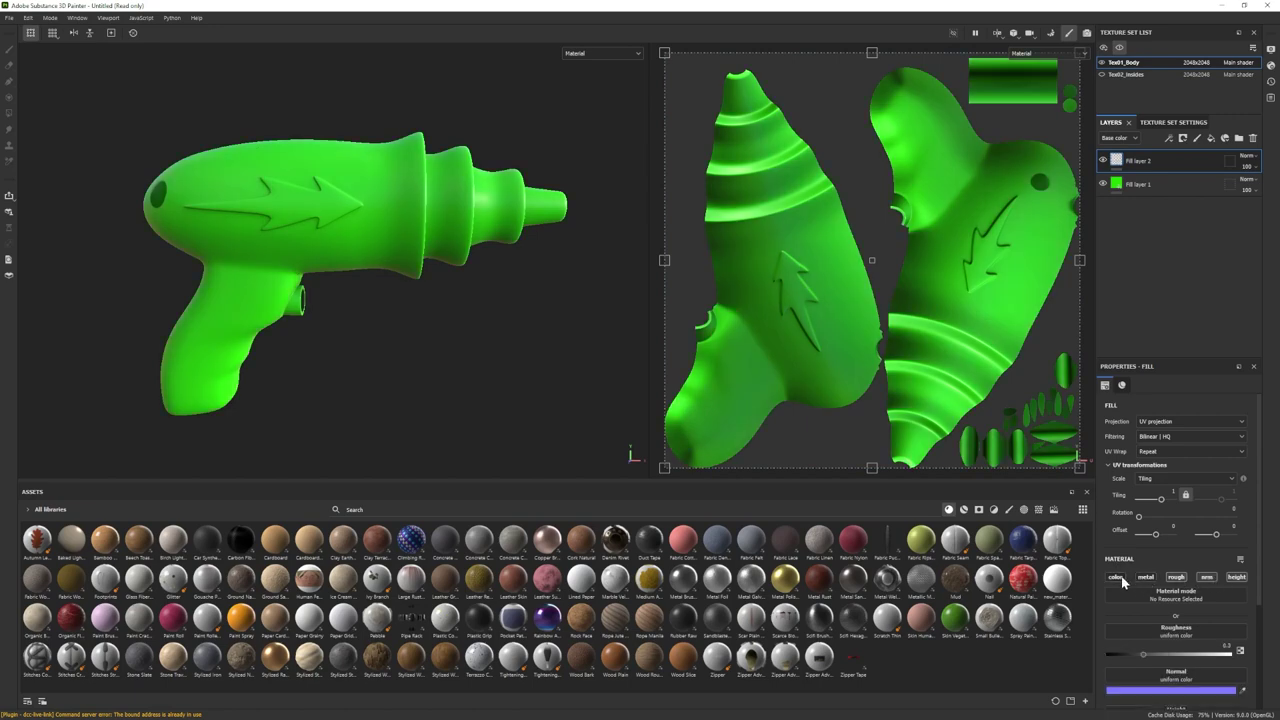
{"action": "left_click", "coordinate": [1207, 577]}
{"action": "left_click", "coordinate": [1237, 577]}
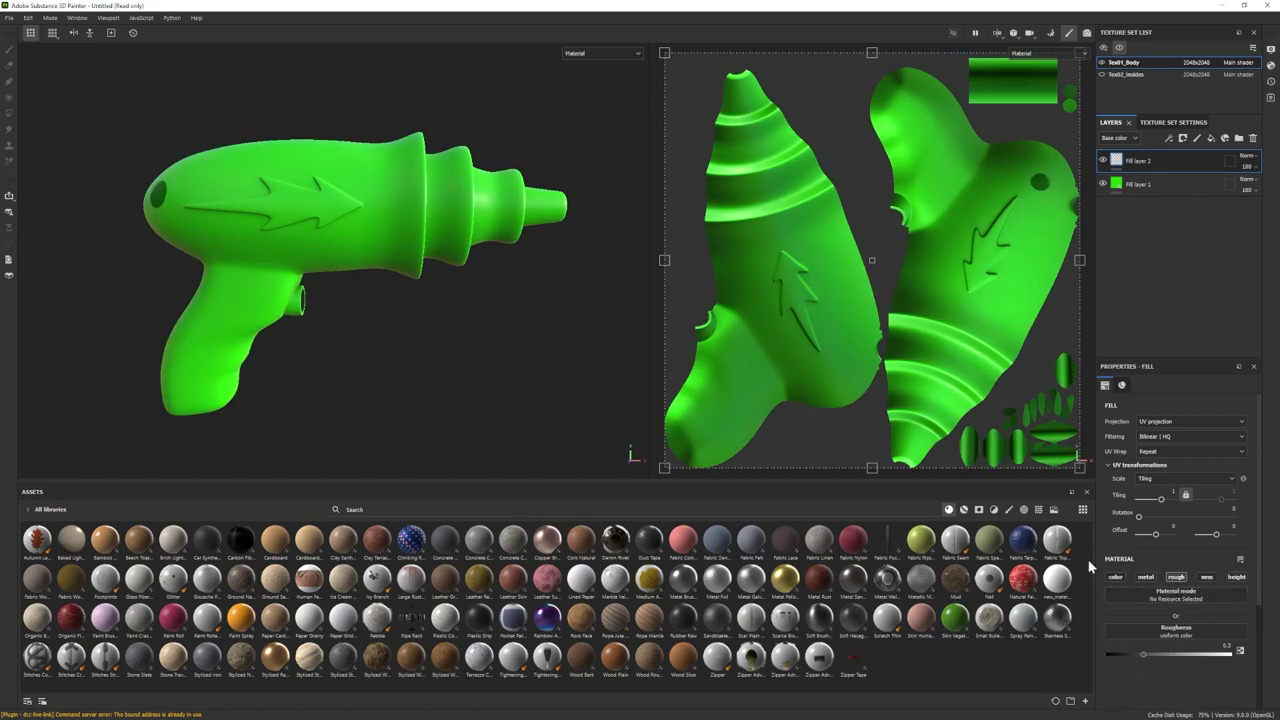
- Find the Grunge Leak Large texture in the library and assign it to the roughness of the second fill layer
{"action": "left_click", "coordinate": [1039, 510]}
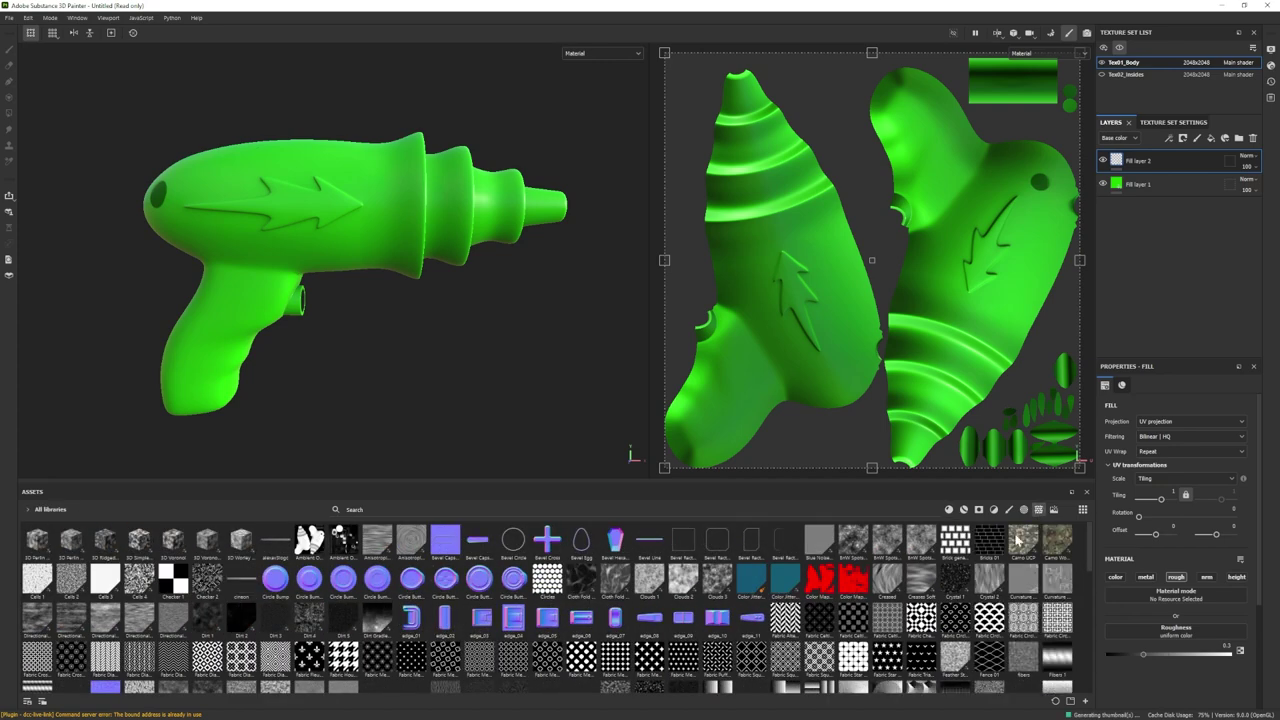
{"action": "scroll", "coordinate": [708, 620], "scroll_direction": "down", "scroll_amount": 3}
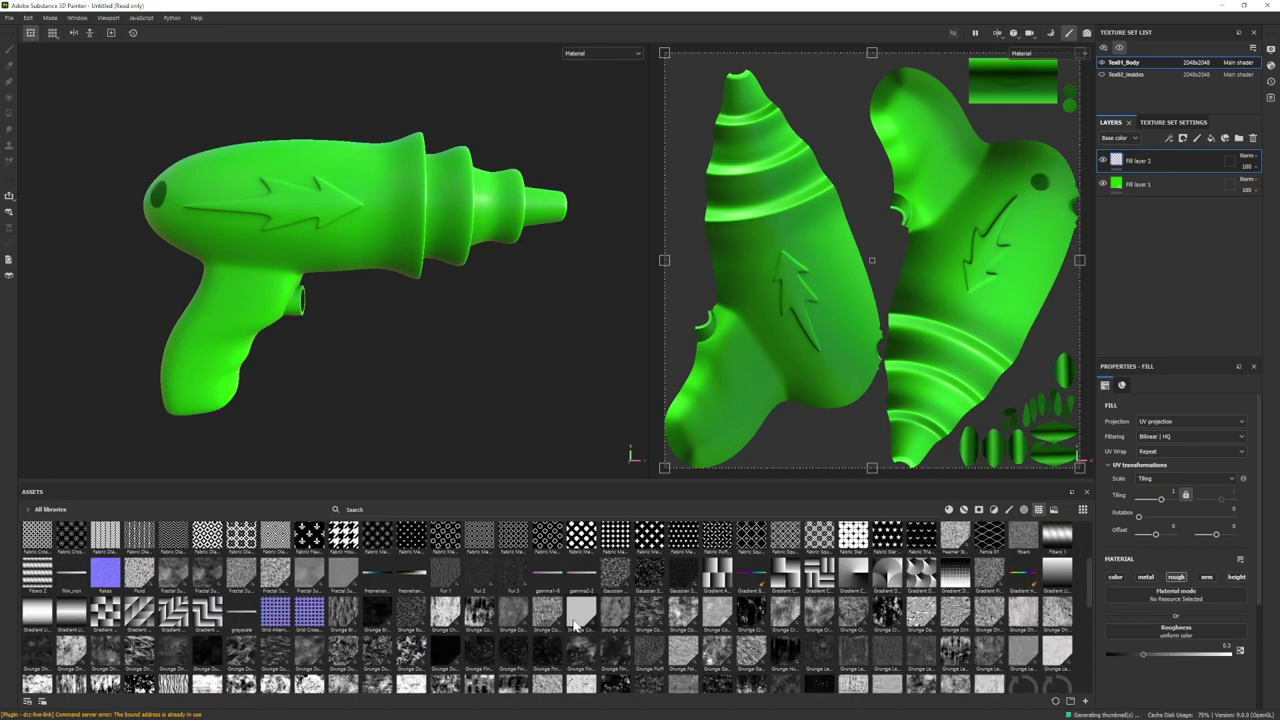
{"action": "mouse_move", "coordinate": [522, 620]}
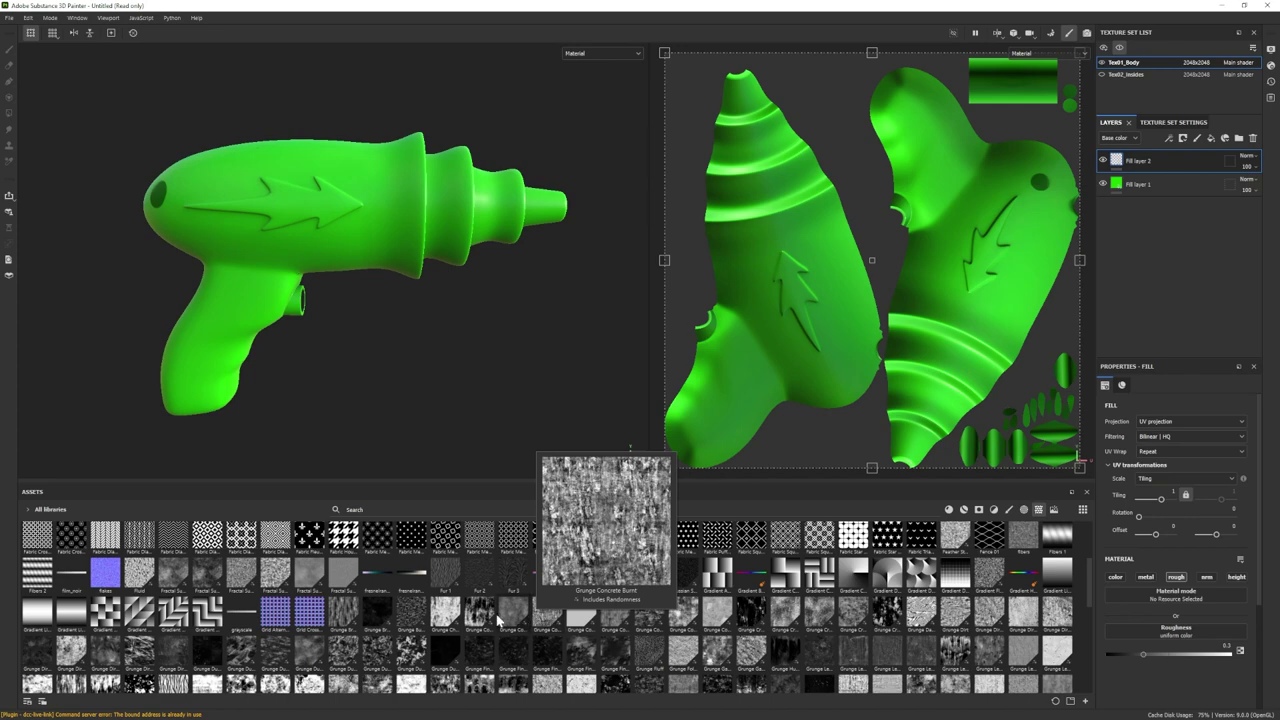
{"action": "mouse_move", "coordinate": [477, 618]}
{"action": "mouse_move", "coordinate": [645, 620]}
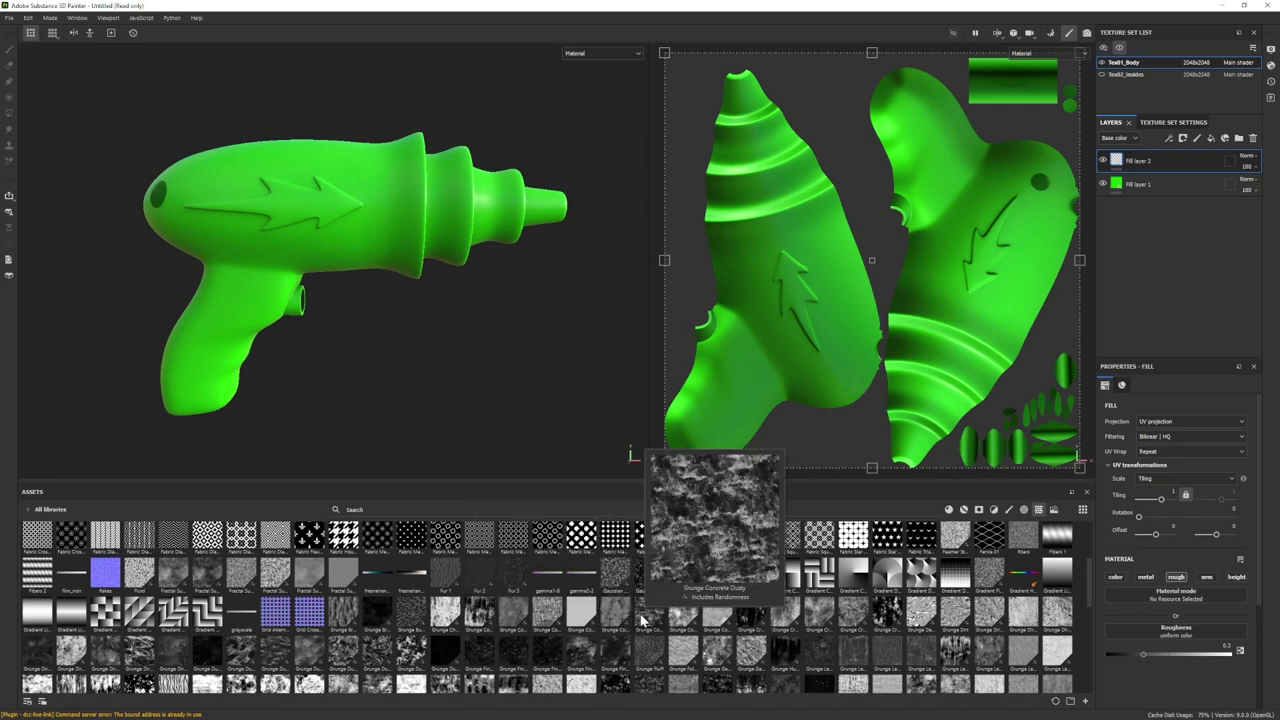
{"action": "mouse_move", "coordinate": [810, 658]}
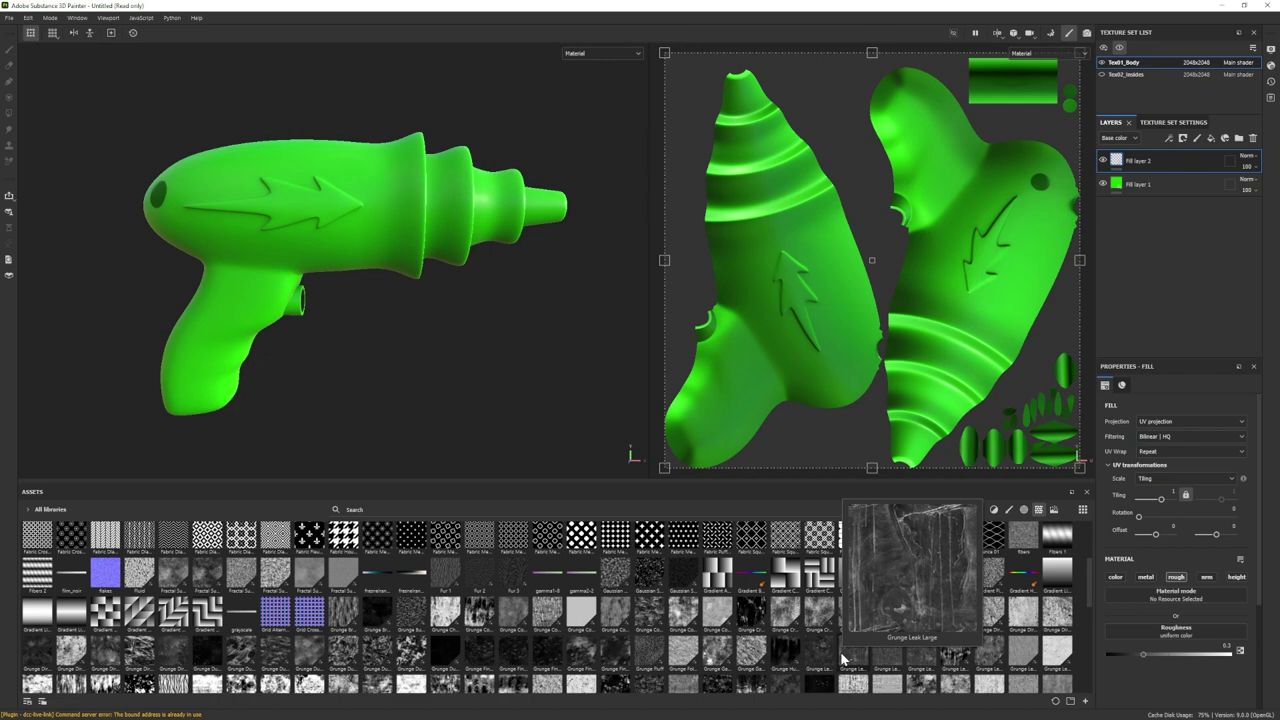
{"action": "left_click_drag", "start_coordinate": [845, 660], "coordinate": [1164, 632]}
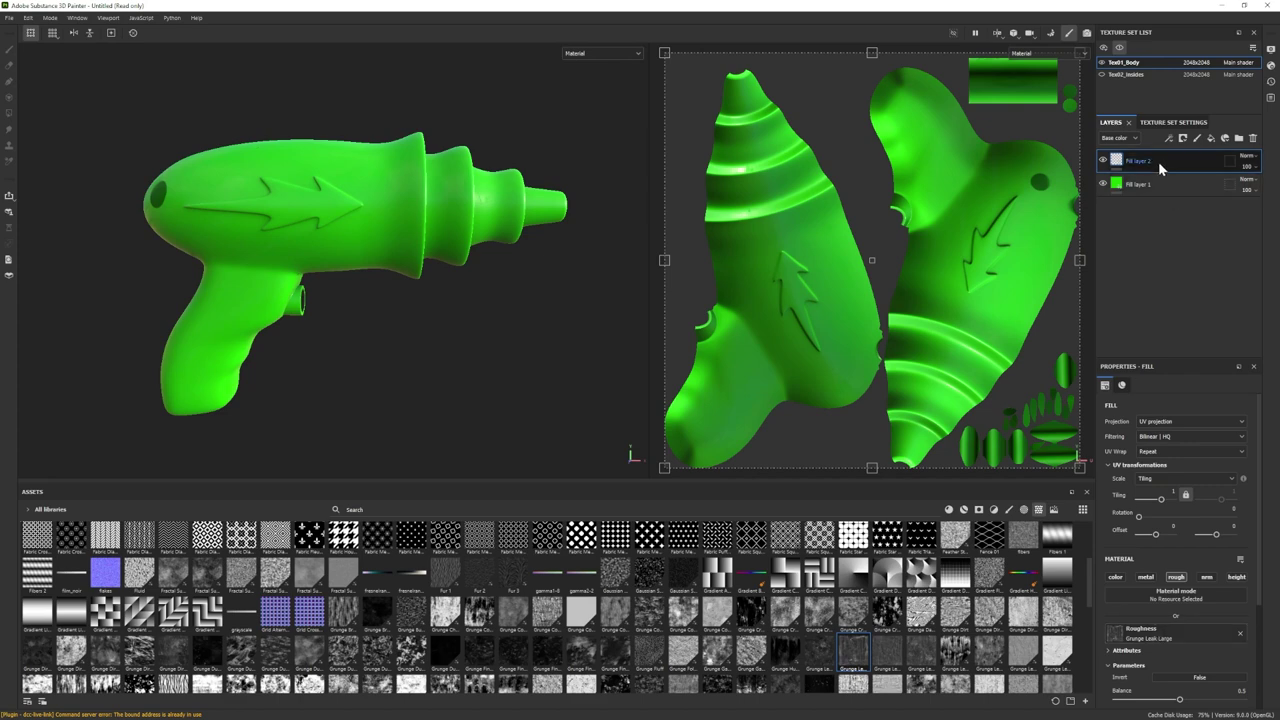
- Set the grunge tiling to 11.26 with the green fill layer temporarily hidden, and show the green layer again
{"action": "left_click", "coordinate": [1104, 185]}
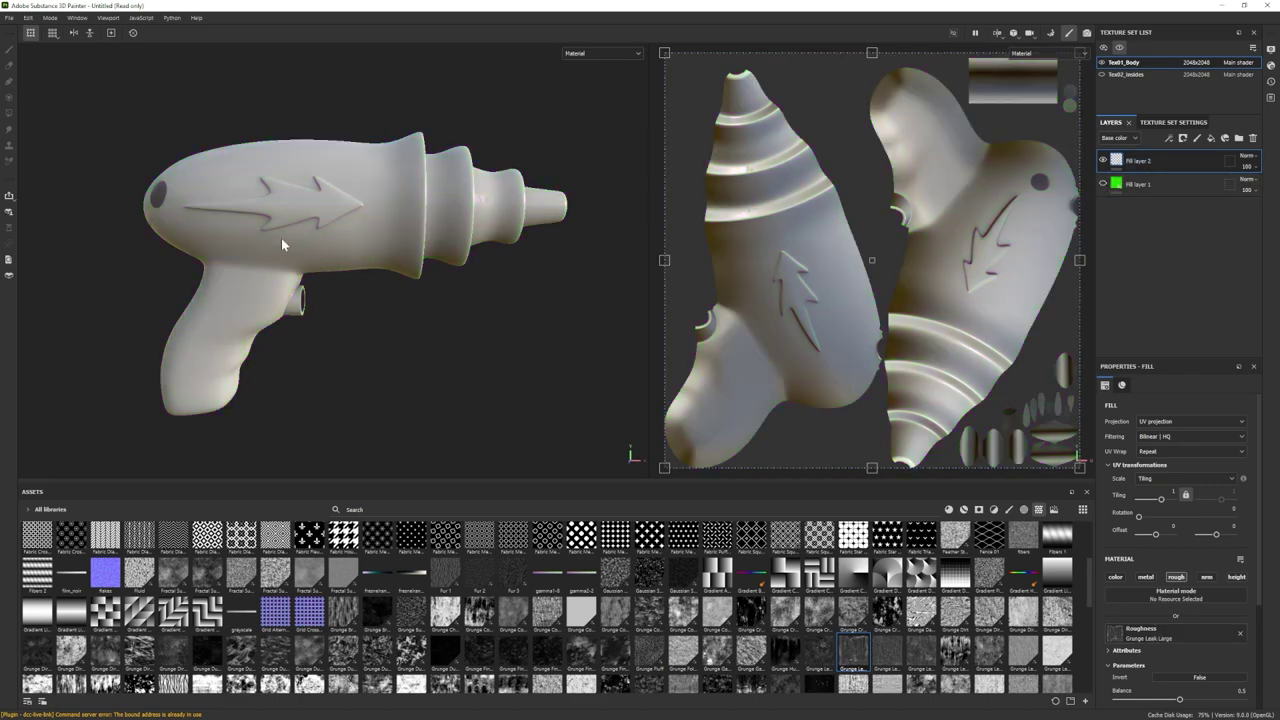
{"action": "left_click_drag", "start_coordinate": [281, 240], "coordinate": [334, 226], "text": "alt"}
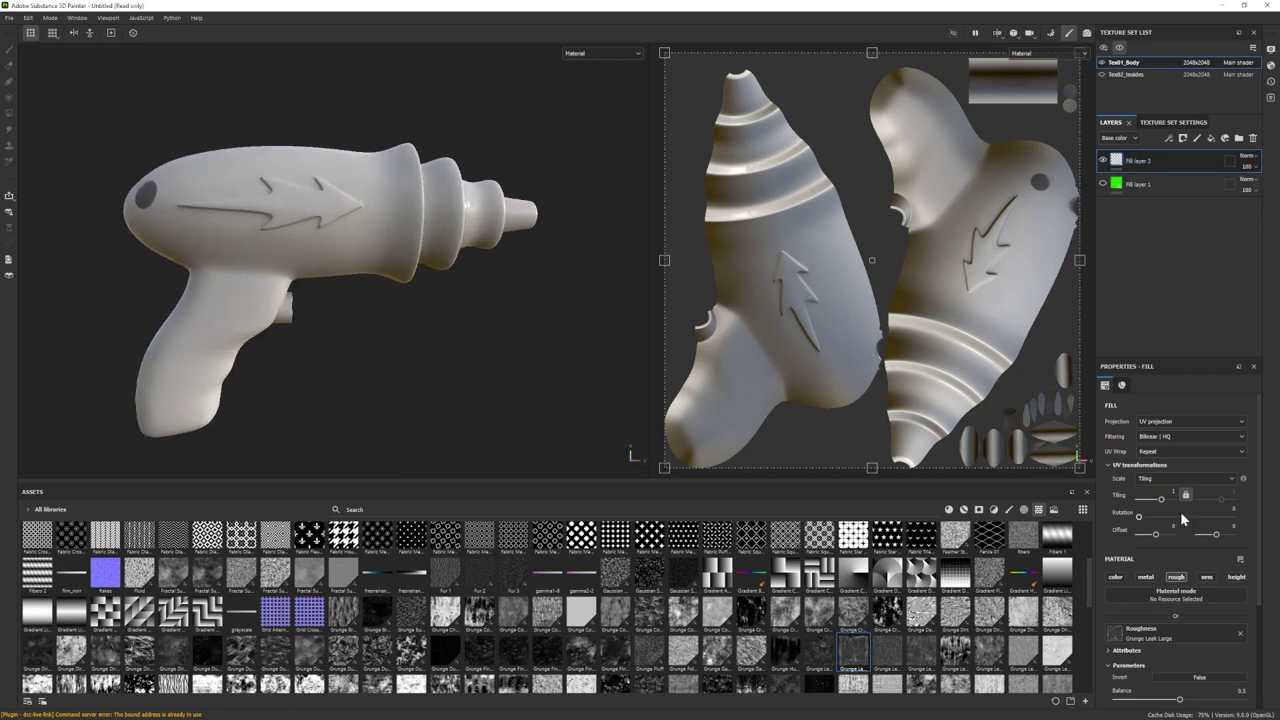
{"action": "left_click_drag", "start_coordinate": [1161, 501], "coordinate": [1168, 502]}
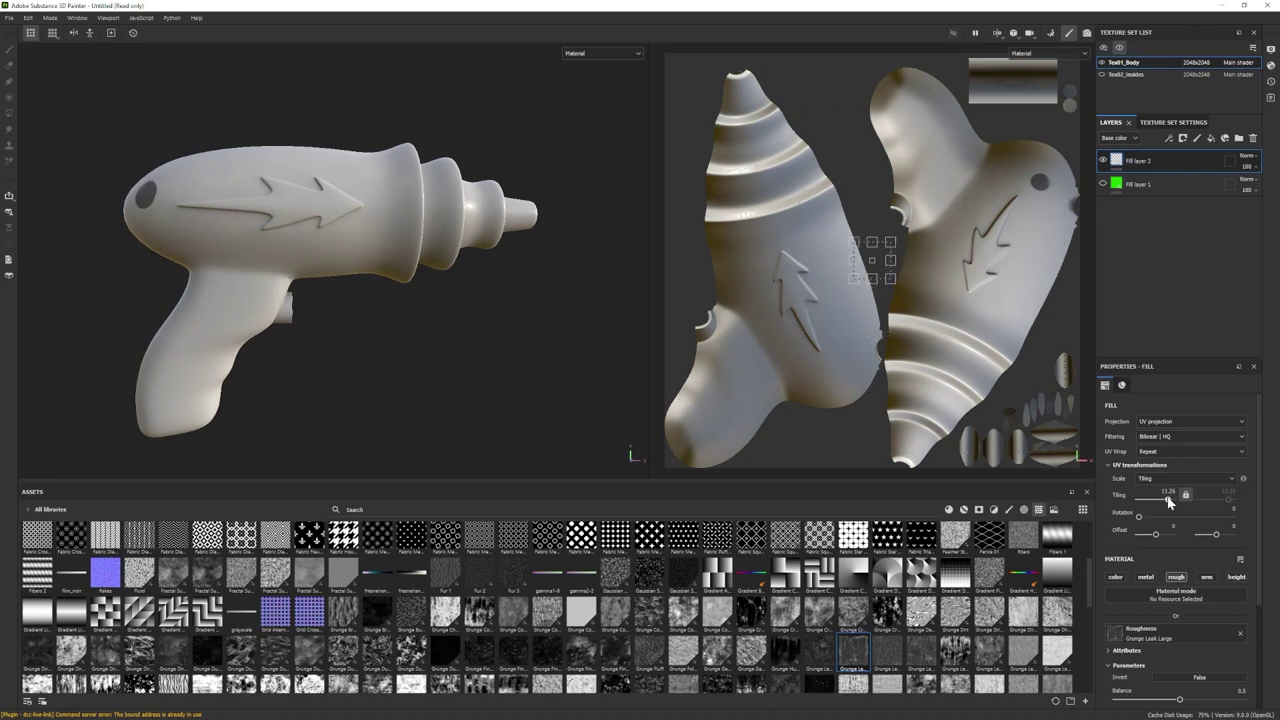
{"action": "mouse_move", "coordinate": [358, 335]}
{"action": "left_mouse_down", "text": "alt"}
{"action": "mouse_move", "coordinate": [426, 355]}
{"action": "mouse_move", "coordinate": [375, 340]}
{"action": "left_mouse_up", "text": "alt"}
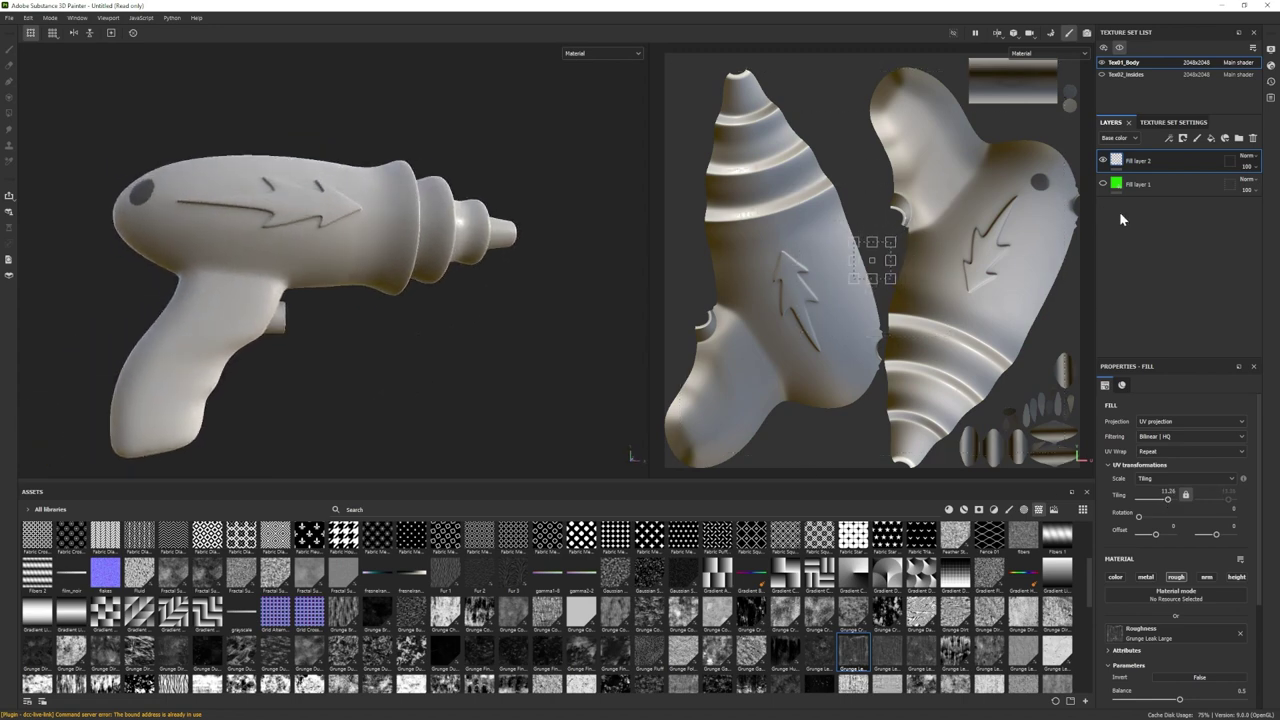
{"action": "left_click", "coordinate": [1103, 184]}
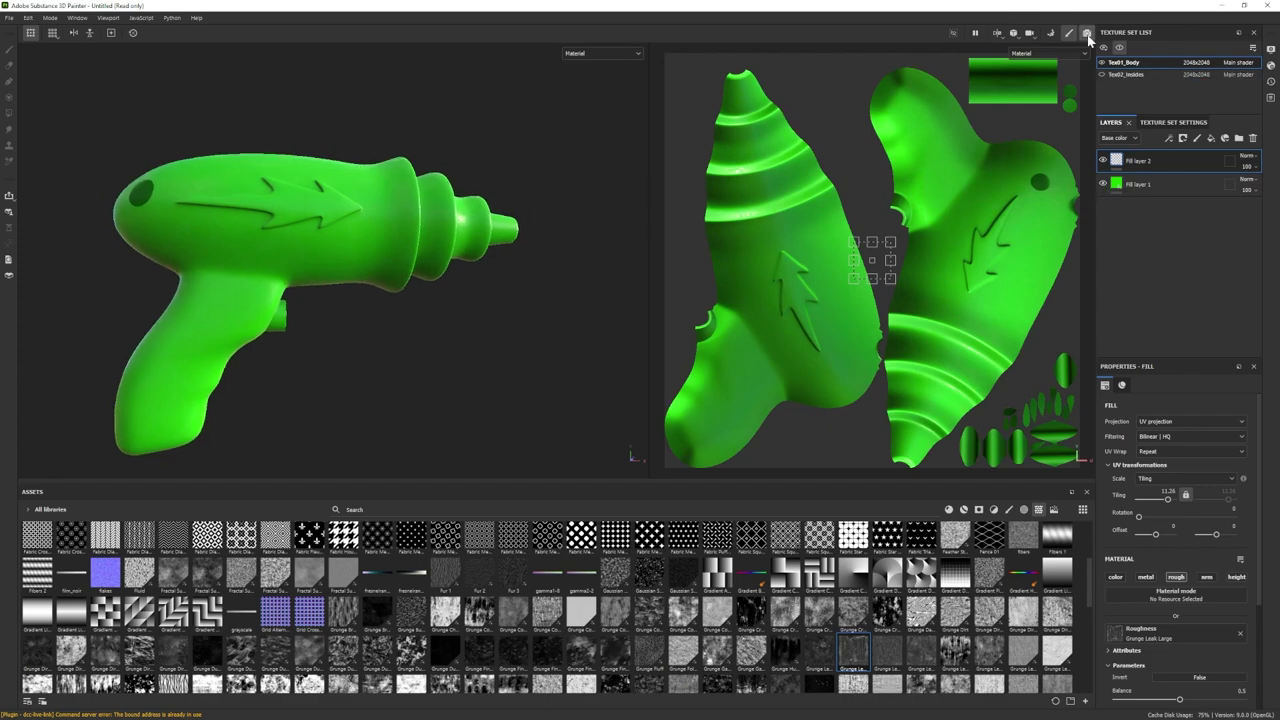
- Check the grunge roughness on the gun in the Iray renderer and return to painting mode
{"action": "left_click", "coordinate": [1087, 32]}
{"action": "left_click_drag", "start_coordinate": [598, 475], "coordinate": [551, 498], "text": "alt"}
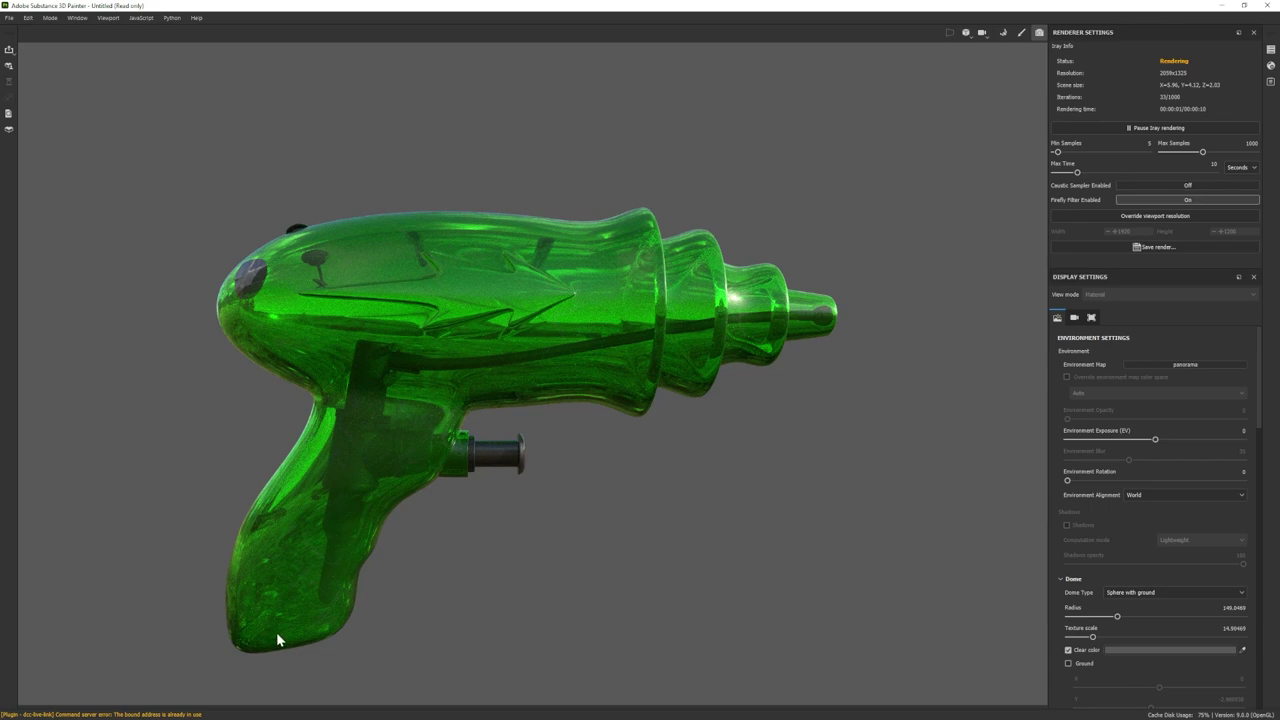
{"action": "left_click", "coordinate": [1020, 37]}
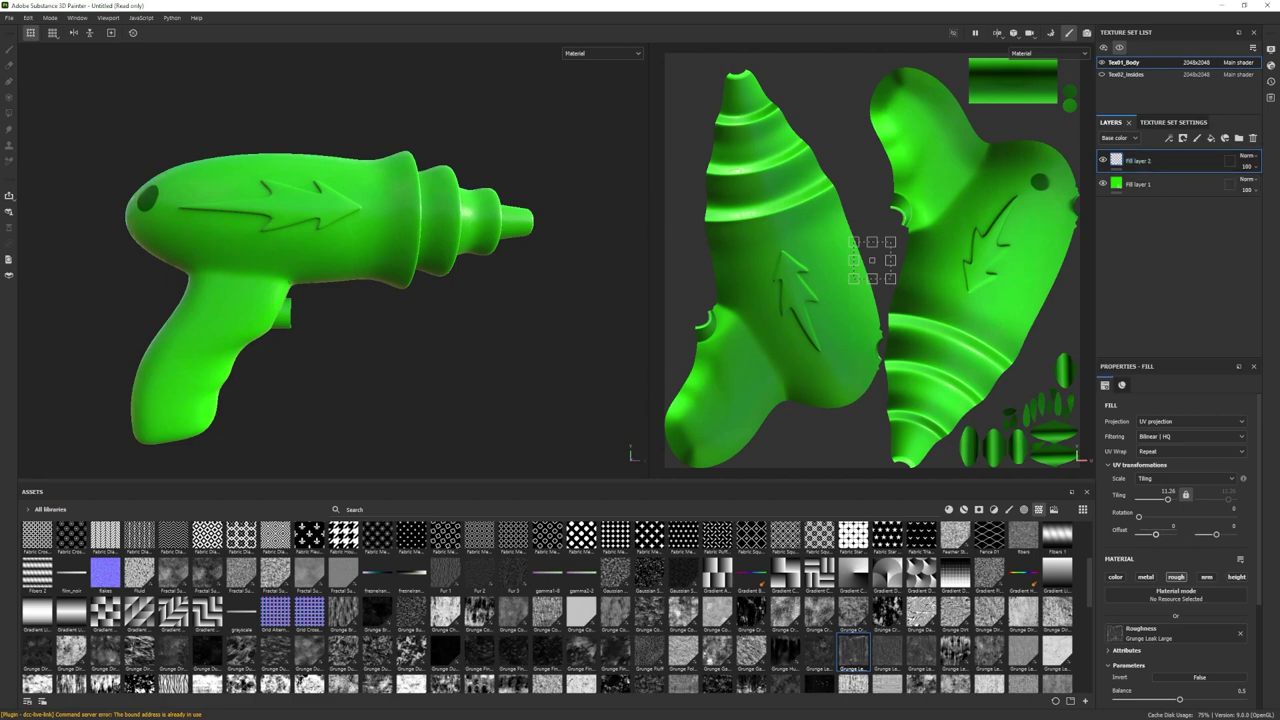
- Set the Balance of the Grunge Leak Large roughness to 0.54 and render the gun in Iray
{"action": "scroll", "coordinate": [1173, 601], "scroll_direction": "down", "scroll_amount": 2}
{"action": "mouse_move", "coordinate": [1179, 639]}
{"action": "left_mouse_down"}
{"action": "mouse_move", "coordinate": [1145, 642]}
{"action": "mouse_move", "coordinate": [1225, 640]}
{"action": "mouse_move", "coordinate": [1186, 640]}
{"action": "left_mouse_up"}
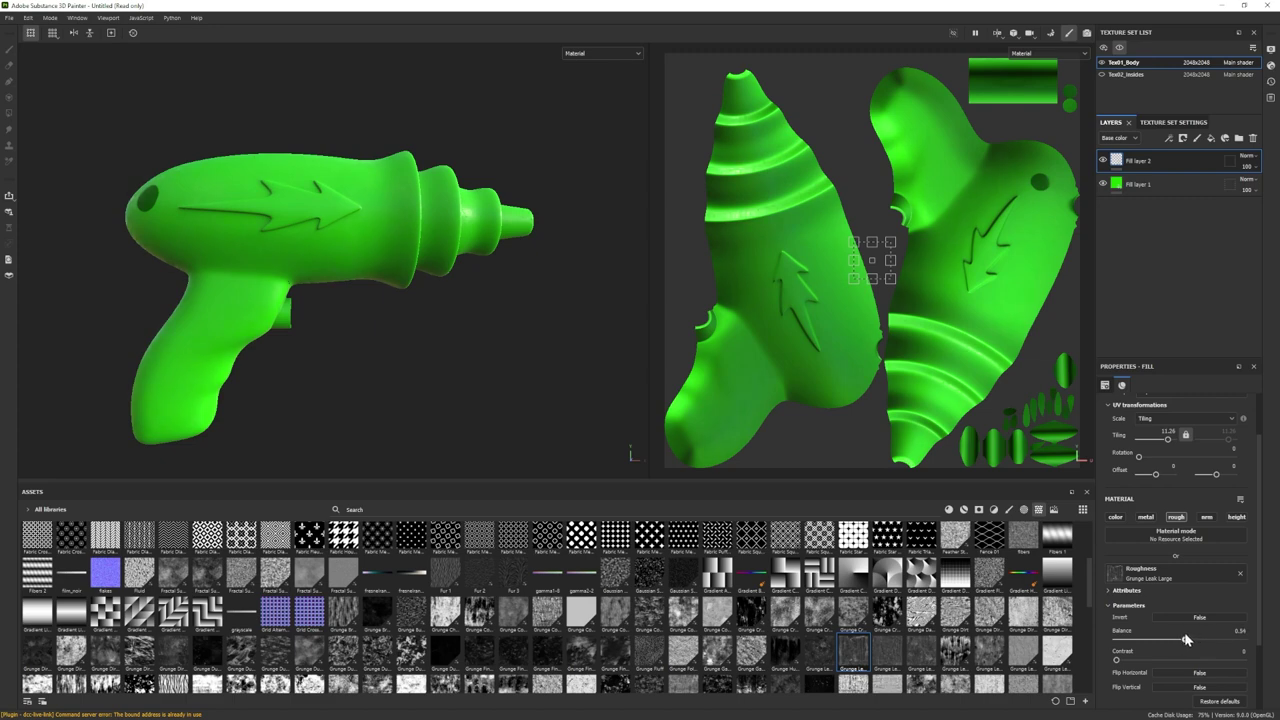
{"action": "left_click", "coordinate": [1087, 33]}
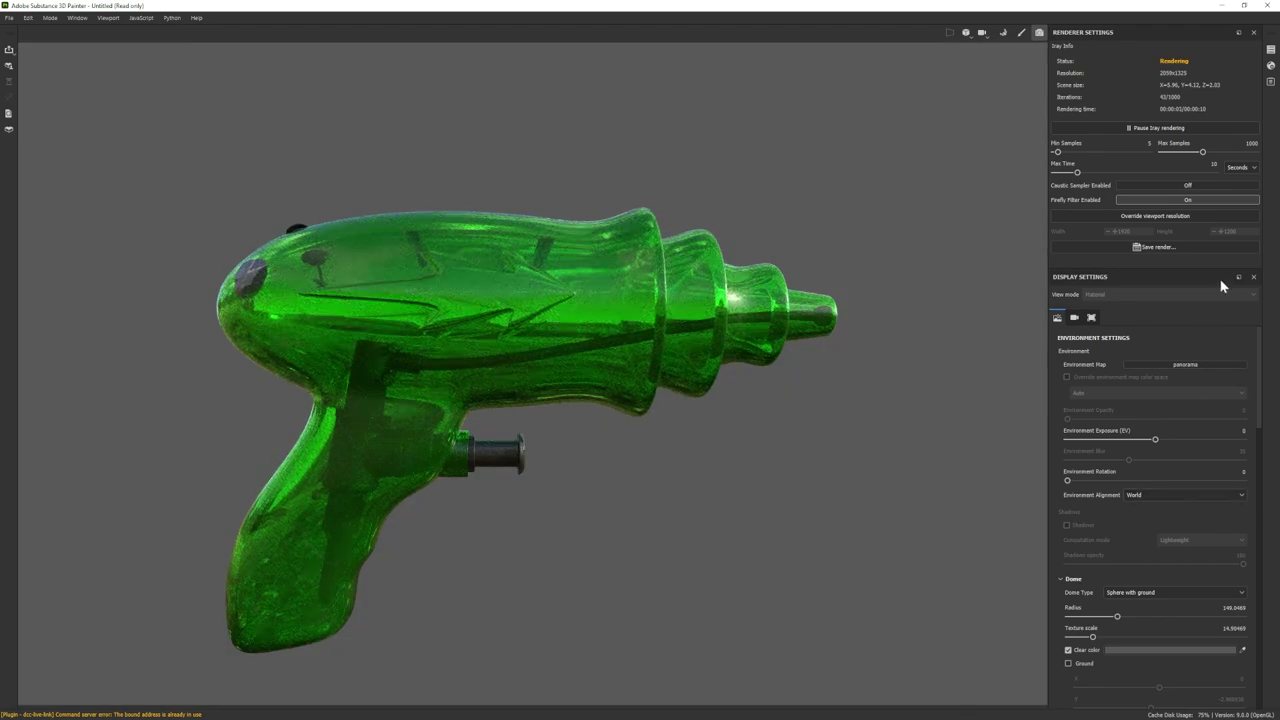
- Raise the main shader's refraction Absorption to its maximum
{"action": "left_click", "coordinate": [1271, 66]}
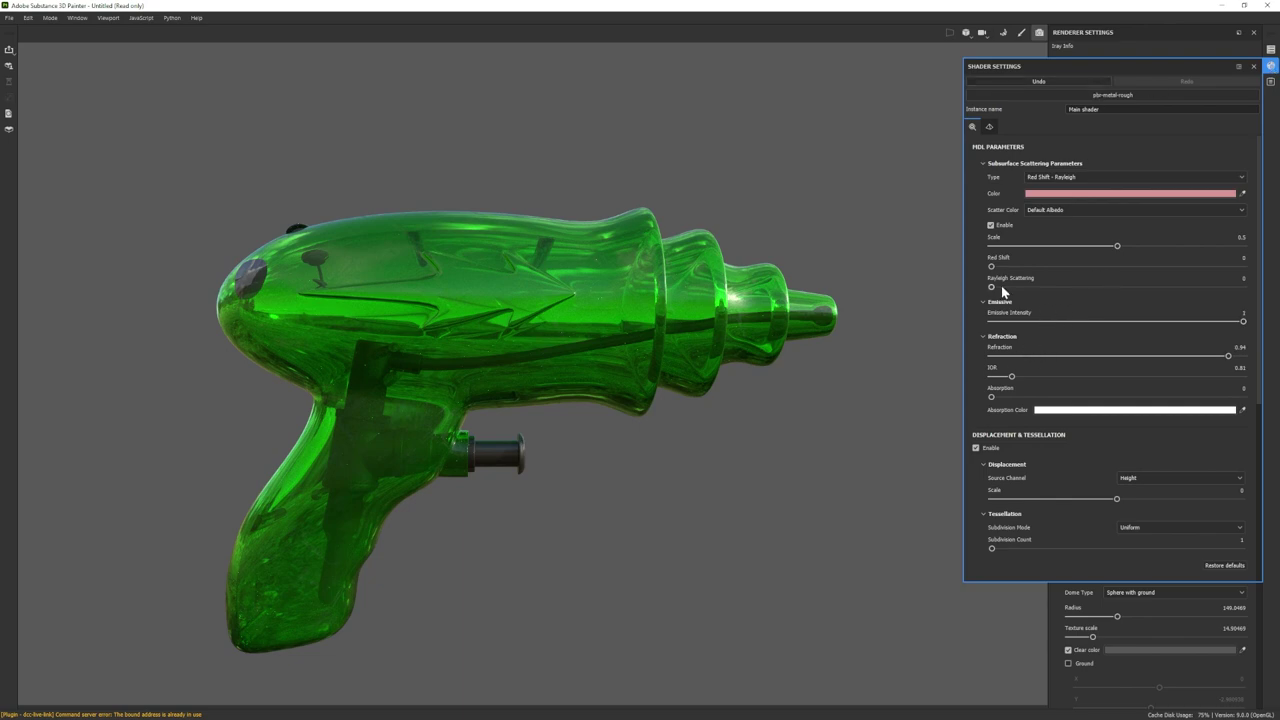
{"action": "scroll", "coordinate": [1029, 396], "scroll_direction": "down", "scroll_amount": 1}
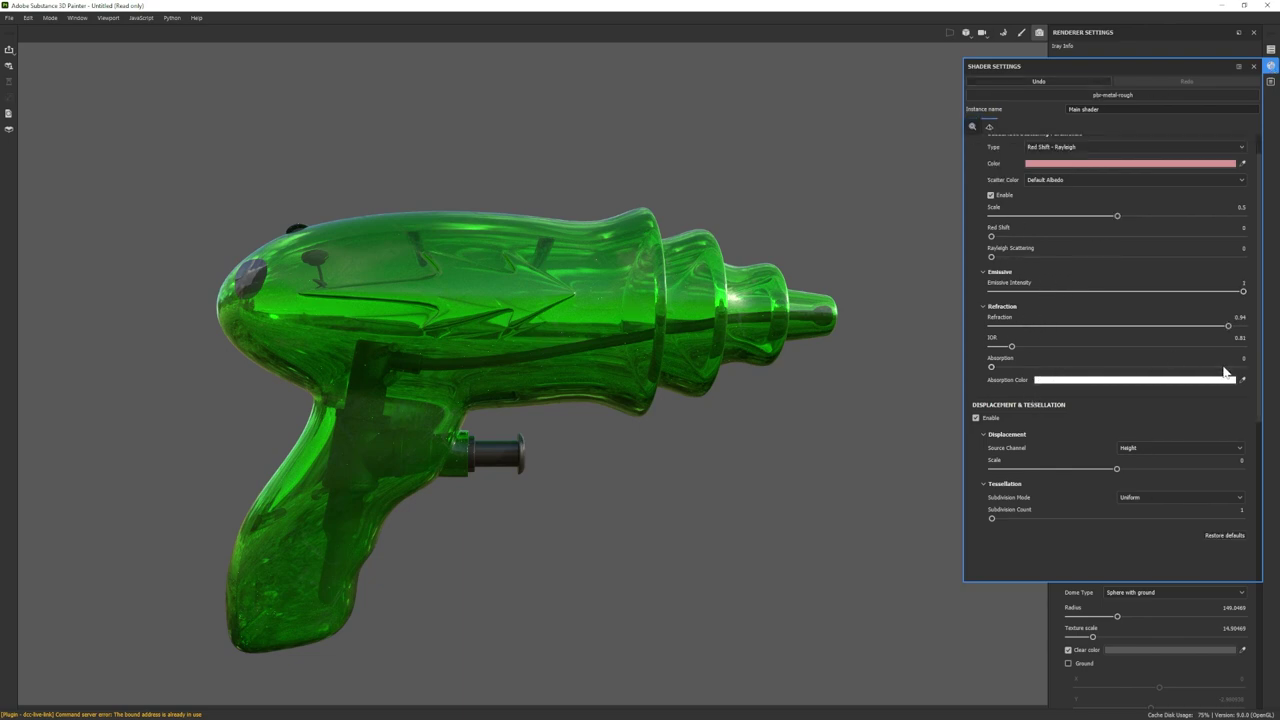
{"action": "left_click_drag", "start_coordinate": [1224, 367], "coordinate": [1257, 368]}
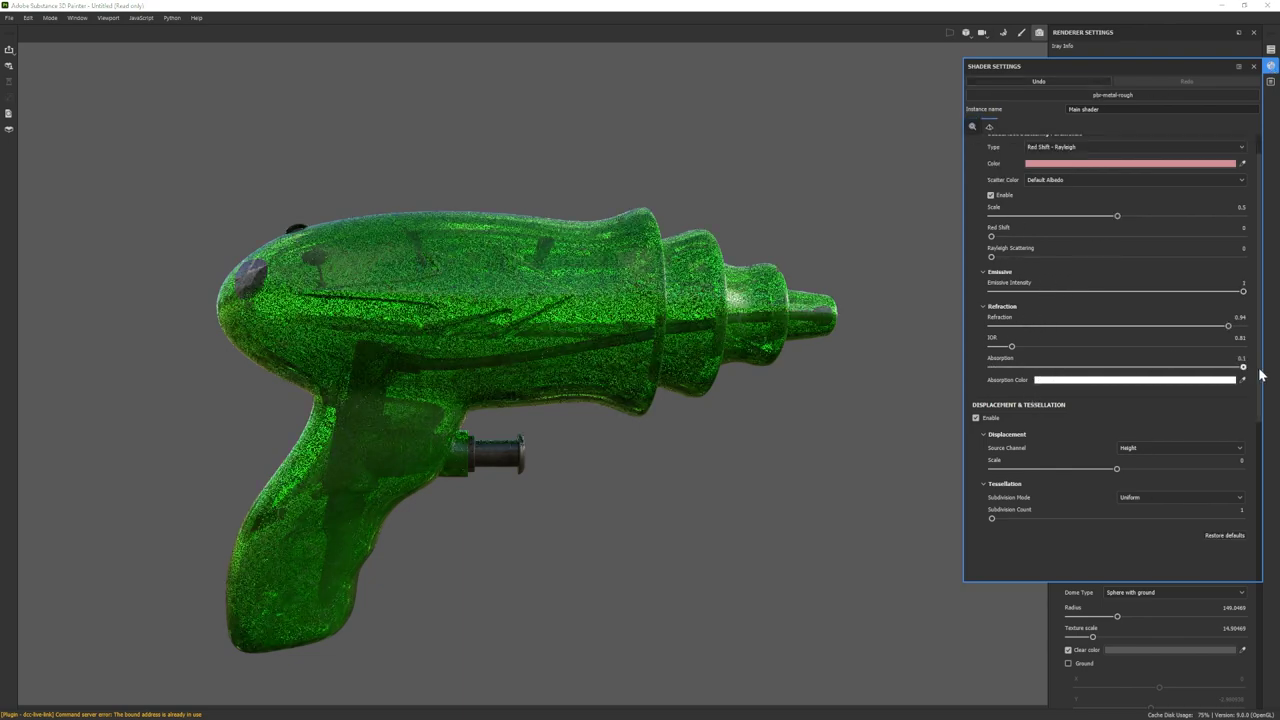
- Test the shader's Refraction at a low value, raise it back to about 0.95, and return to painting mode
{"action": "left_click", "coordinate": [1218, 326]}
{"action": "left_click_drag", "start_coordinate": [1202, 326], "coordinate": [1014, 331]}
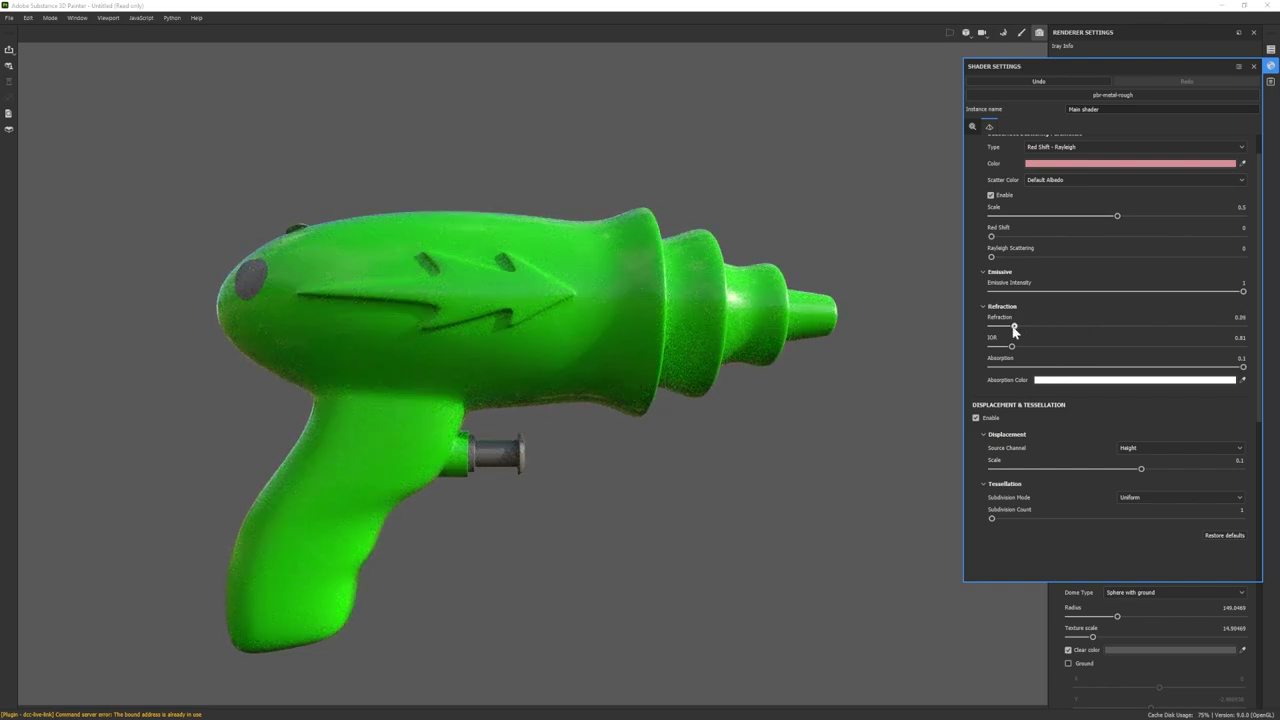
{"action": "left_click_drag", "start_coordinate": [1016, 333], "coordinate": [1233, 325]}
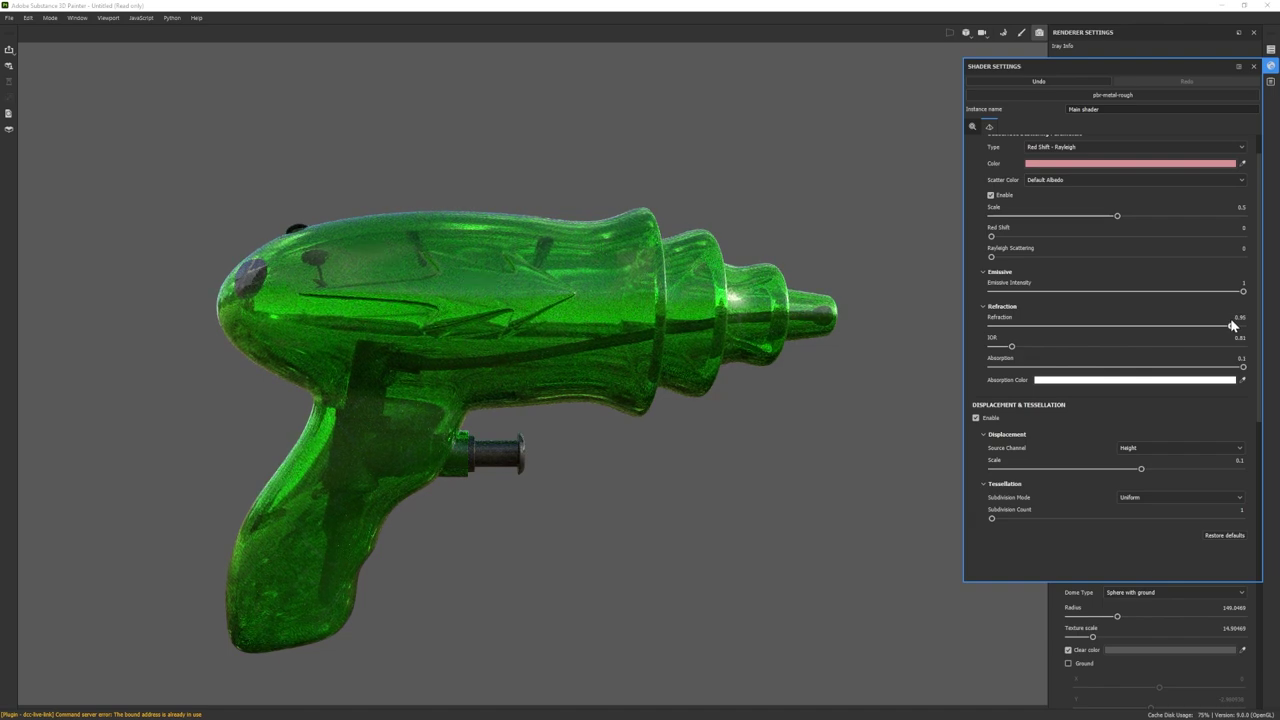
{"action": "left_click_drag", "start_coordinate": [1233, 326], "coordinate": [1230, 327]}
{"action": "left_click", "coordinate": [1019, 33]}
- Switch to the Tex02_Insides texture set and browse the smart materials for the inner parts
{"action": "left_click_drag", "start_coordinate": [344, 366], "coordinate": [272, 326], "text": "alt"}
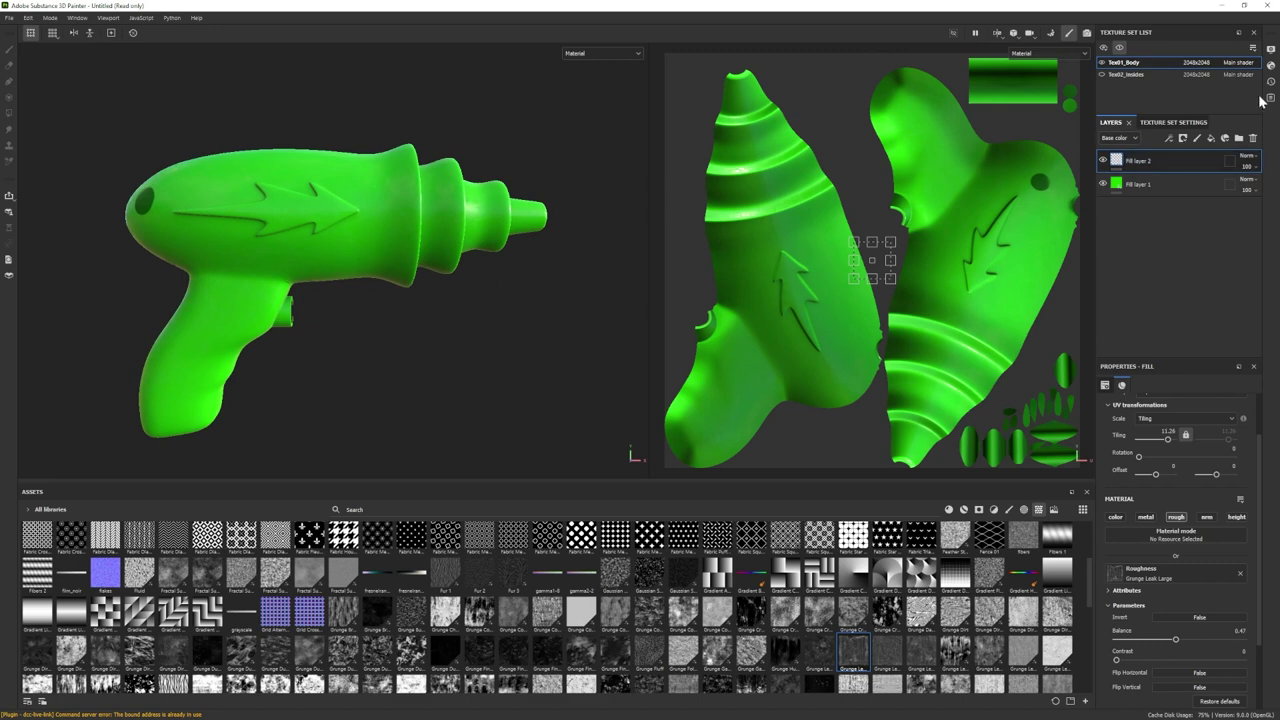
{"action": "left_click", "coordinate": [1126, 74]}
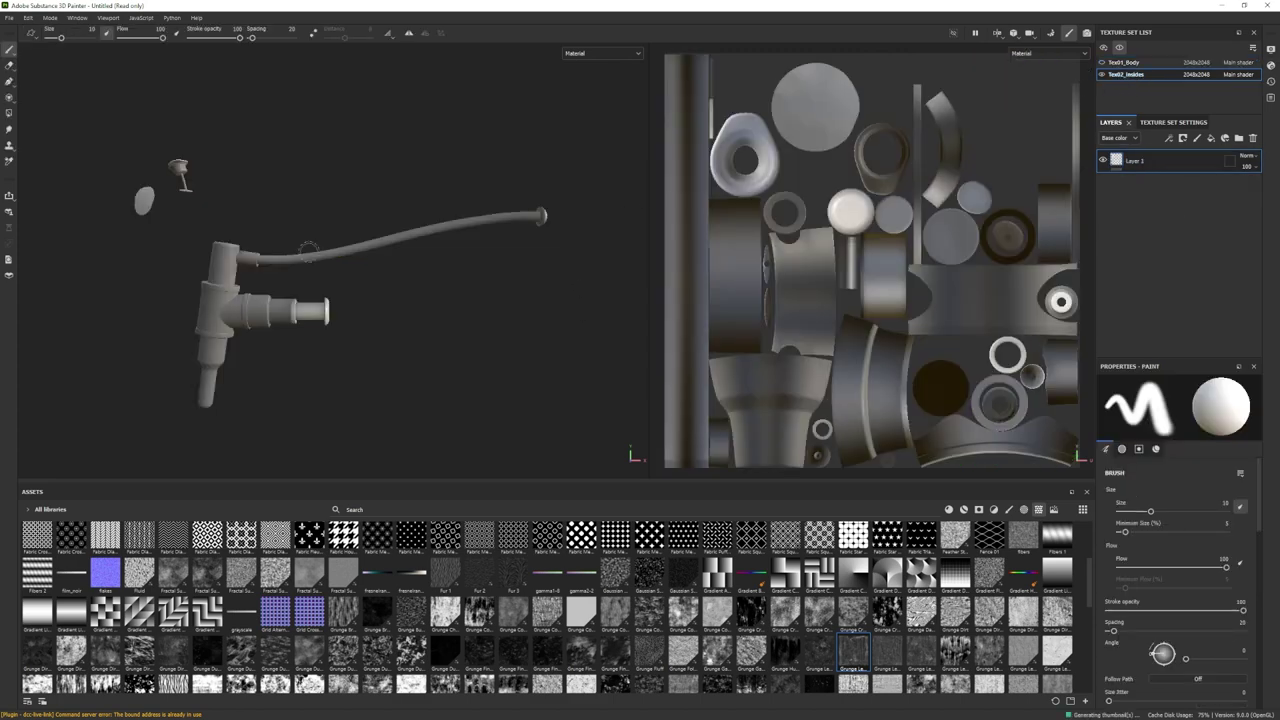
{"action": "left_click", "coordinate": [964, 509]}
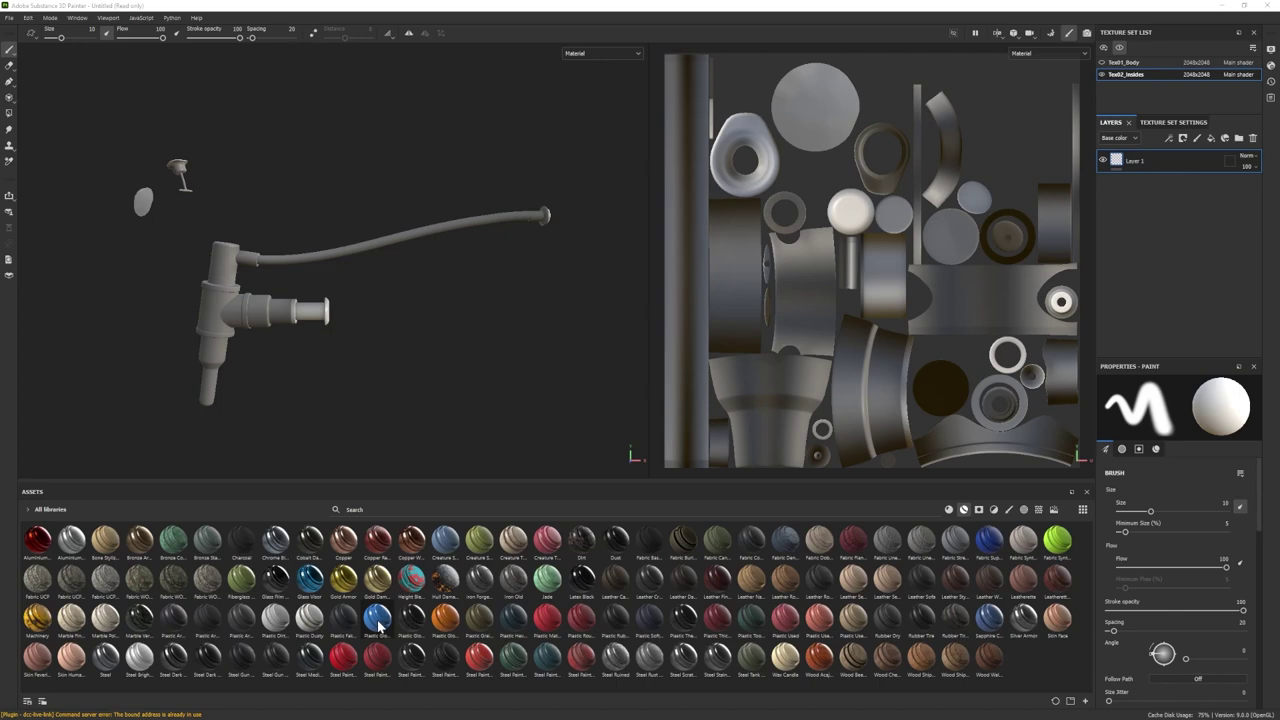
- Add the Plastic Glossy smart material below Layer 1 in the Tex02_Insides texture set
{"action": "left_click_drag", "start_coordinate": [378, 620], "coordinate": [1131, 214]}
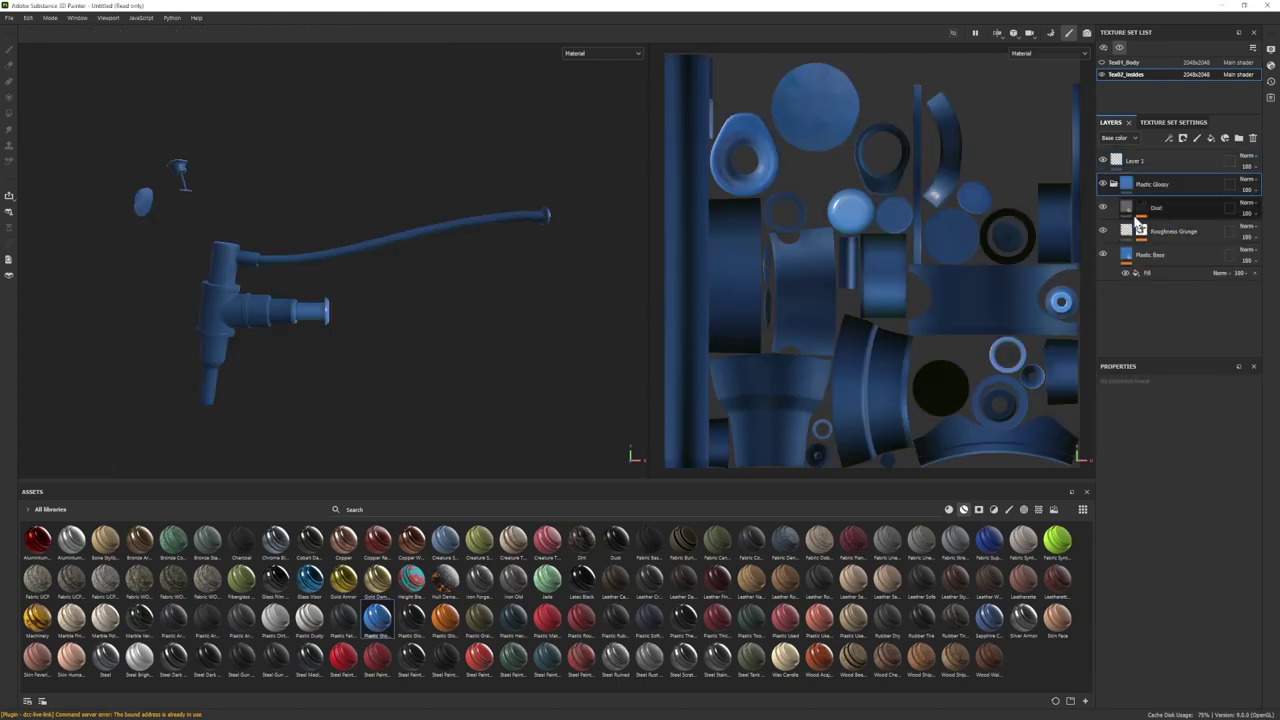
{"action": "left_click", "coordinate": [1125, 273]}
{"action": "right_click_drag", "start_coordinate": [497, 372], "coordinate": [500, 412], "text": "alt"}
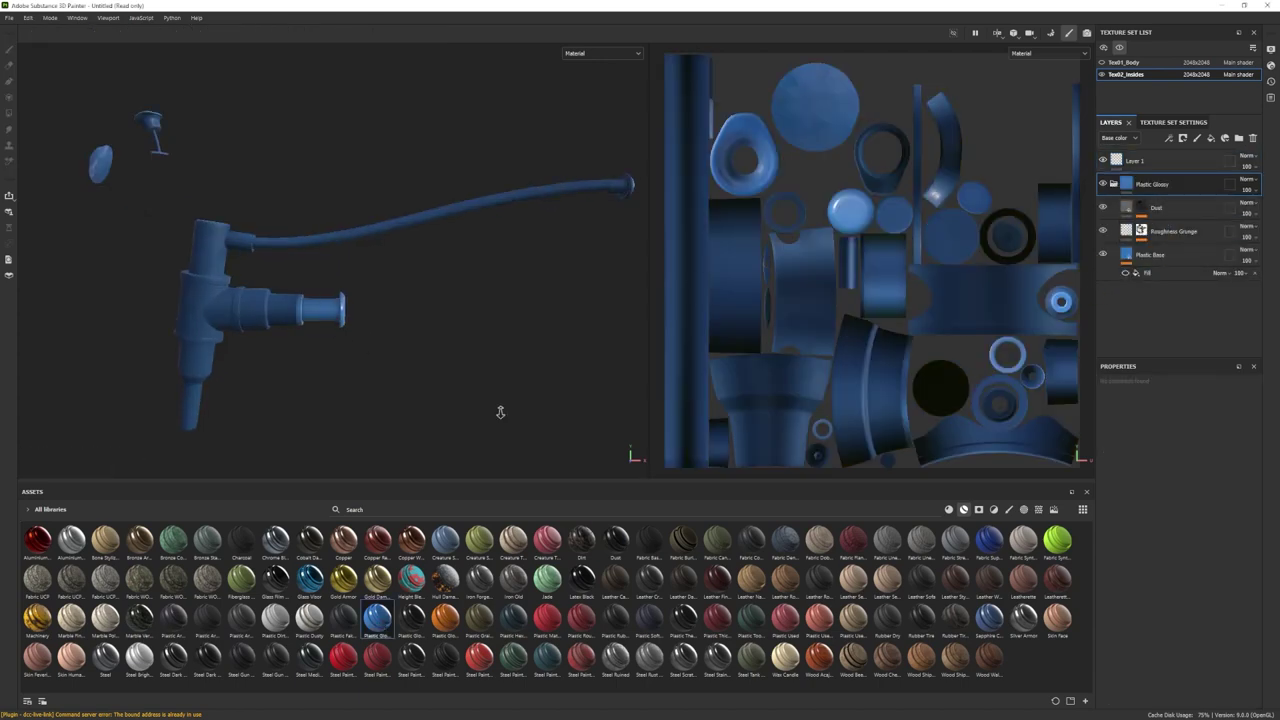
{"action": "scroll", "coordinate": [500, 412], "scroll_direction": "up", "scroll_amount": 2}
{"action": "scroll", "coordinate": [500, 412], "scroll_direction": "down", "scroll_amount": 3}
- Set the base color of the Plastic Base layer to red
{"action": "left_click", "coordinate": [1135, 262]}
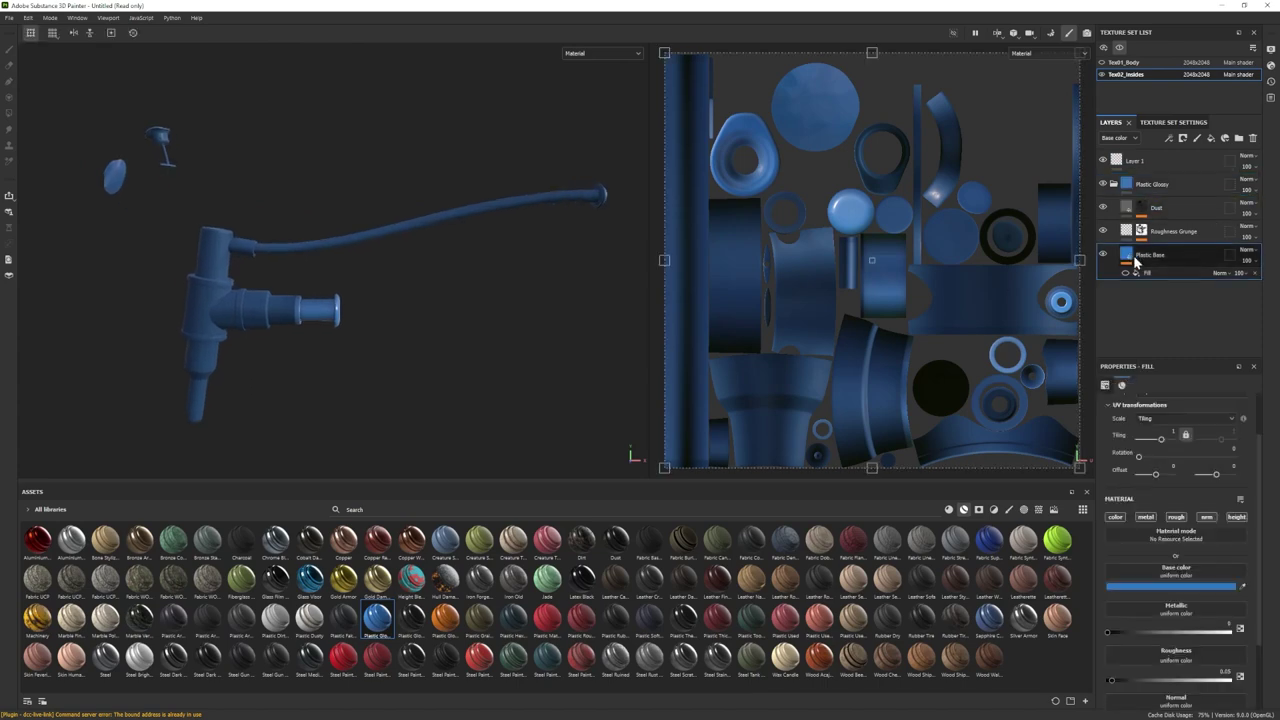
{"action": "left_click", "coordinate": [1163, 588]}
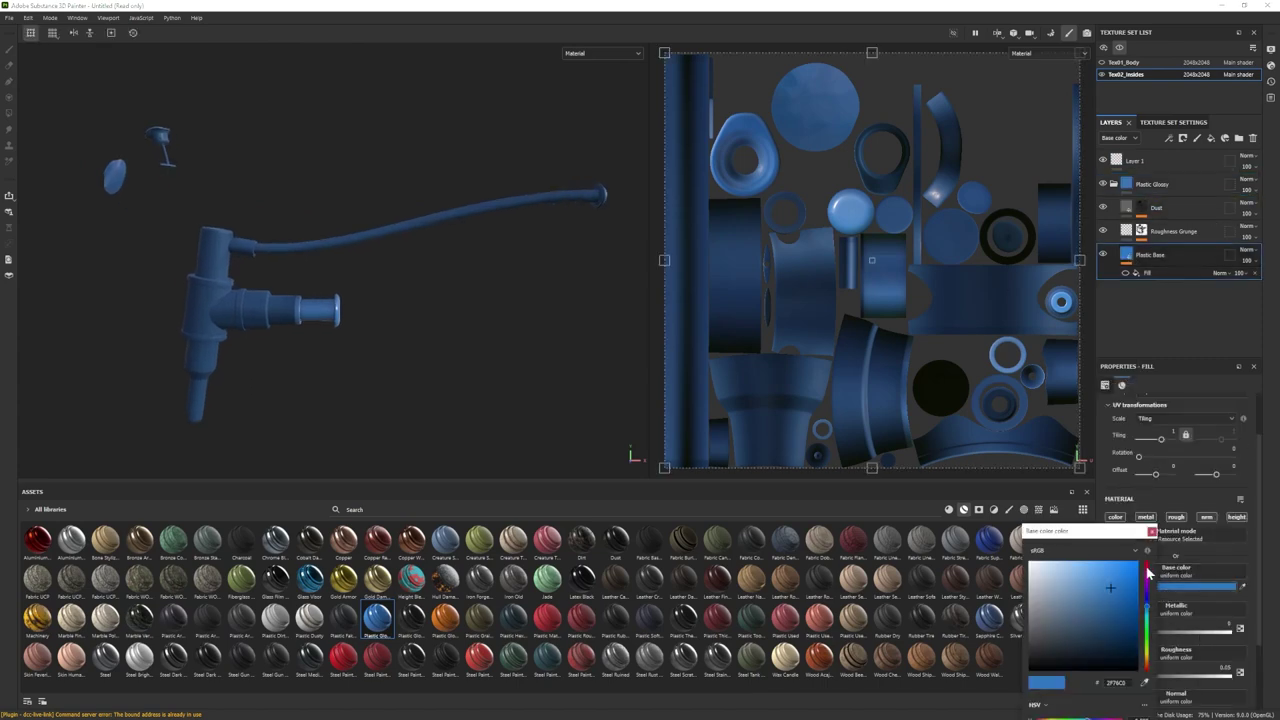
{"action": "left_click", "coordinate": [1146, 574]}
{"action": "left_click_drag", "start_coordinate": [1141, 576], "coordinate": [1141, 593]}
{"action": "left_click", "coordinate": [1152, 532]}
- Add a black mask to the red Plastic Glossy folder and reveal it on the trigger and the small rear plug with mesh-mode polygon fill
{"action": "right_click", "coordinate": [1135, 185]}
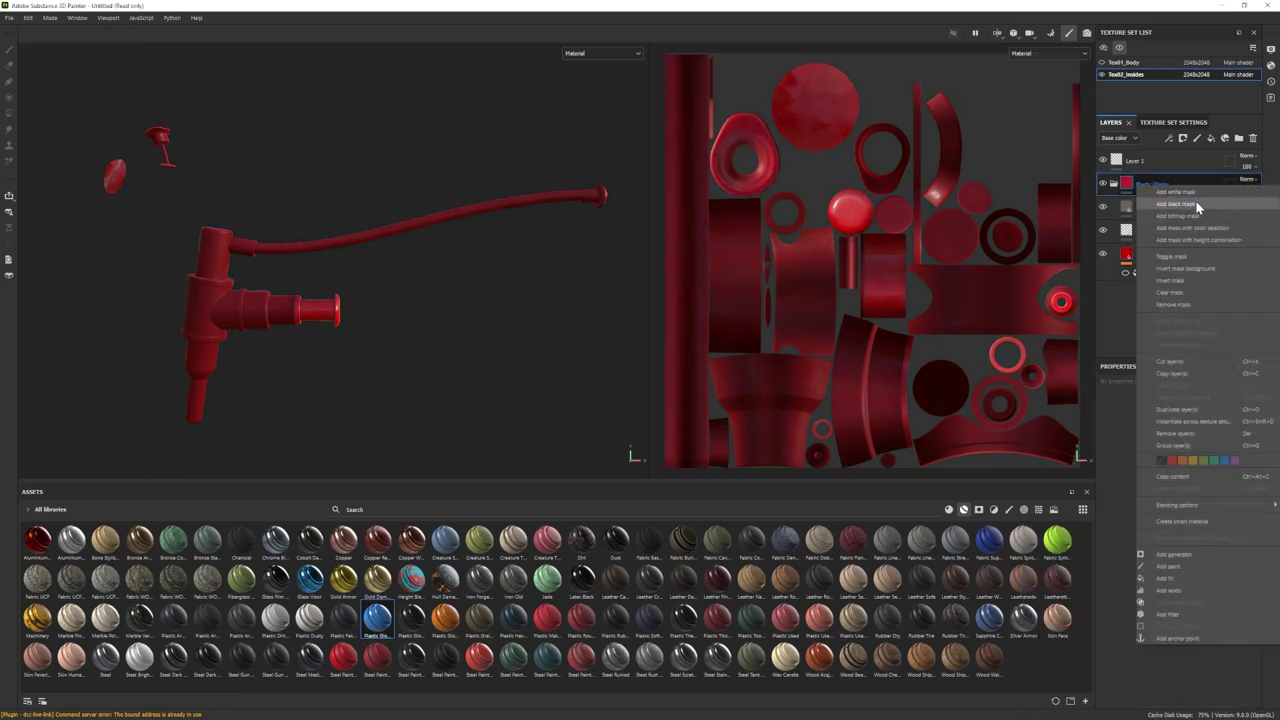
{"action": "left_click", "coordinate": [1198, 206]}
{"action": "left_click", "coordinate": [10, 114]}
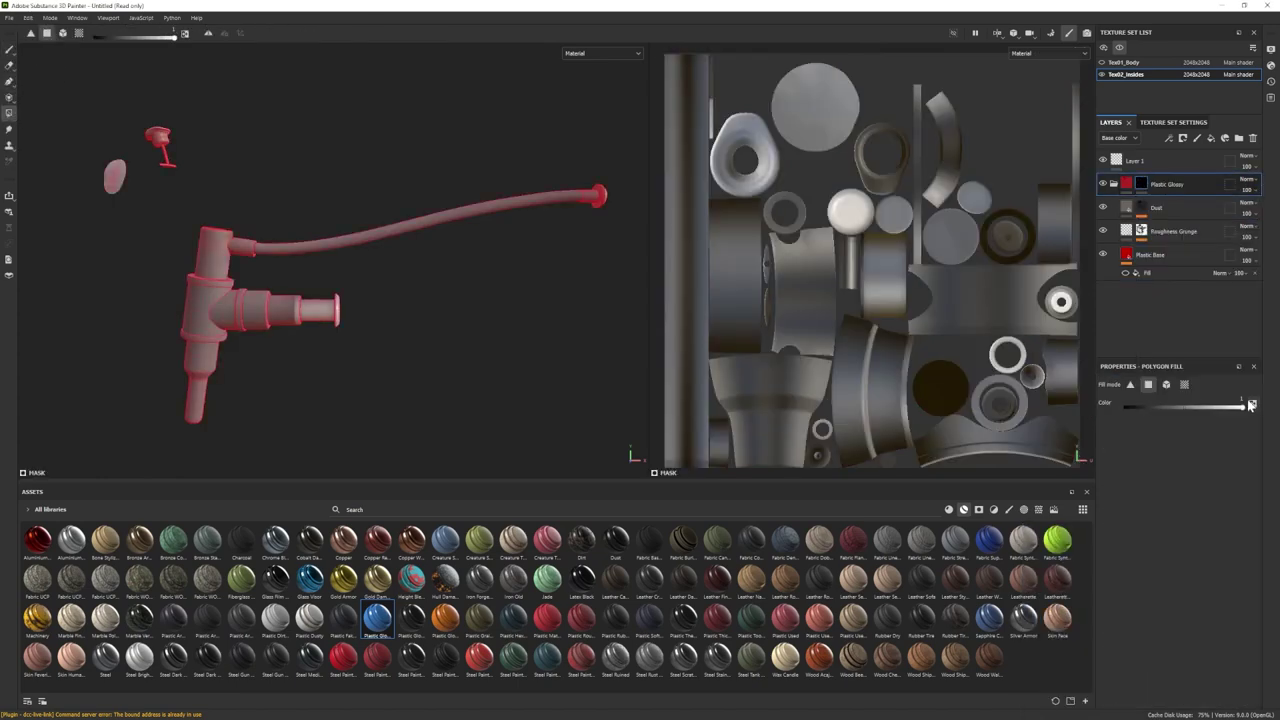
{"action": "left_click", "coordinate": [1165, 385]}
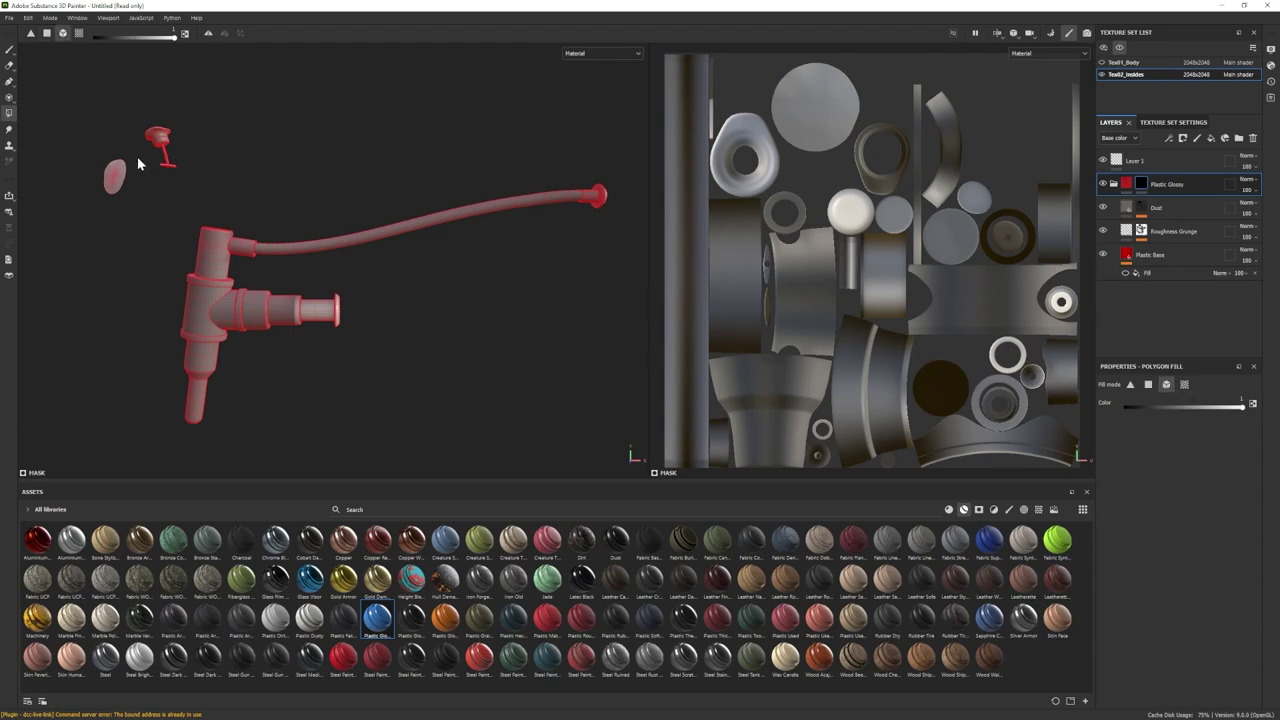
{"action": "left_click", "coordinate": [337, 320]}
{"action": "left_click_drag", "start_coordinate": [184, 100], "coordinate": [138, 182]}
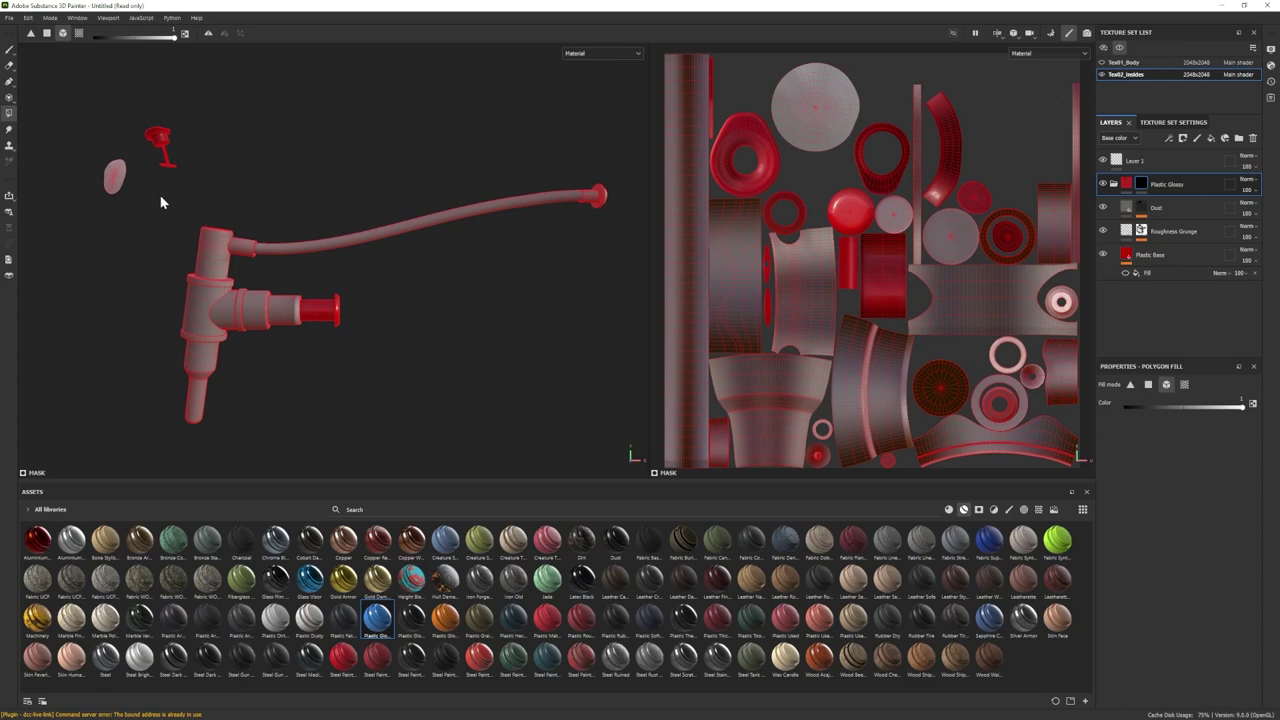
{"action": "left_click", "coordinate": [10, 50]}
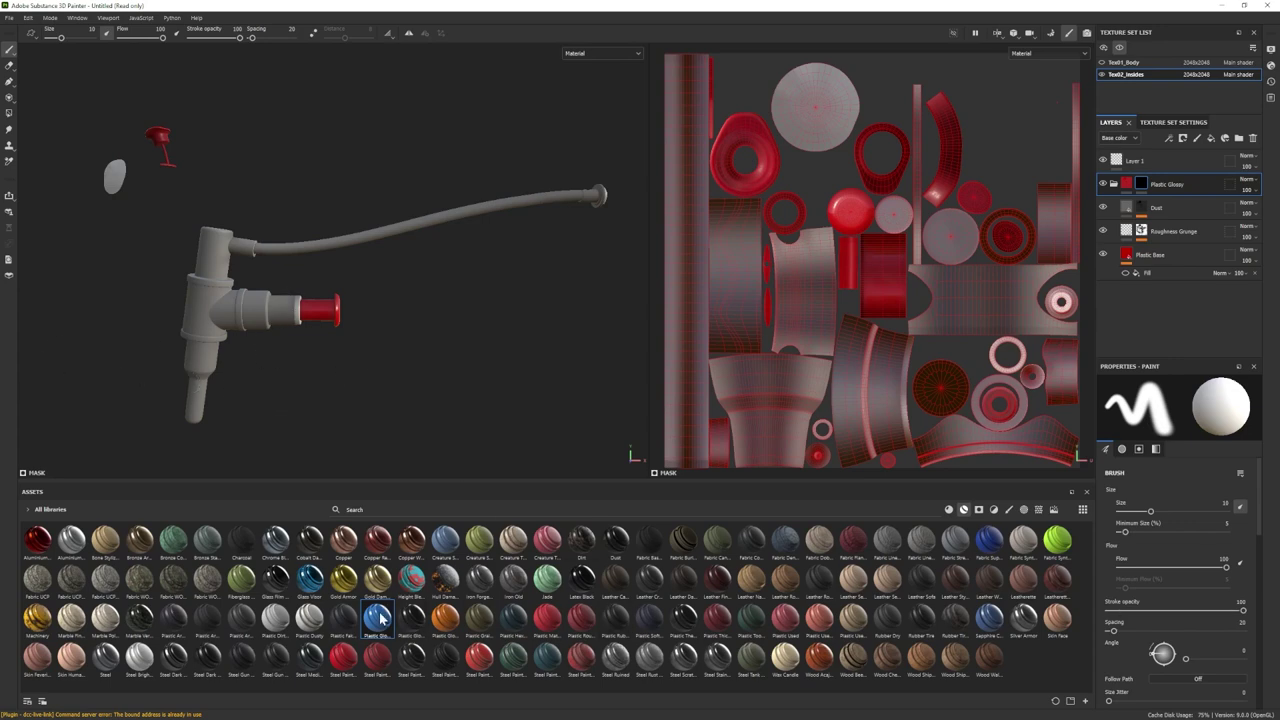
- Add a second Plastic Glossy material below the red one, mask it black and reveal it on the stepped sleeve behind the trigger
{"action": "left_click_drag", "start_coordinate": [380, 618], "coordinate": [1117, 211]}
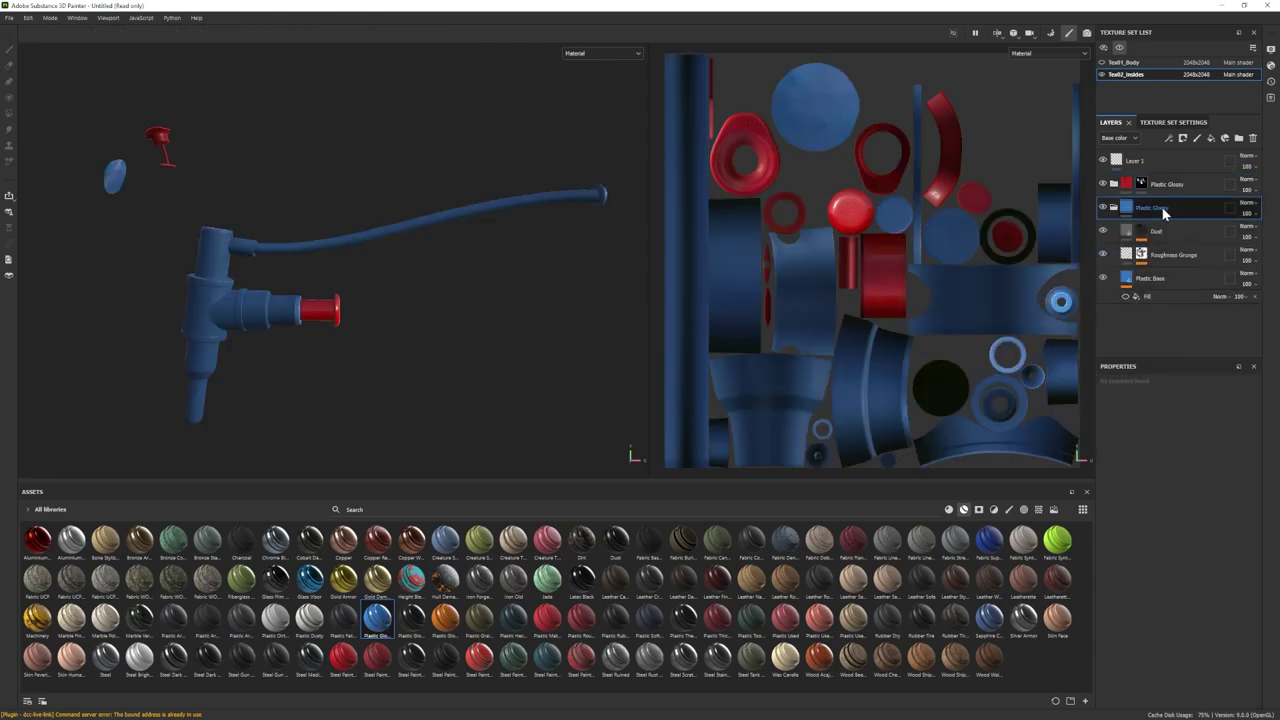
{"action": "right_click", "coordinate": [1154, 208]}
{"action": "left_click", "coordinate": [1180, 227]}
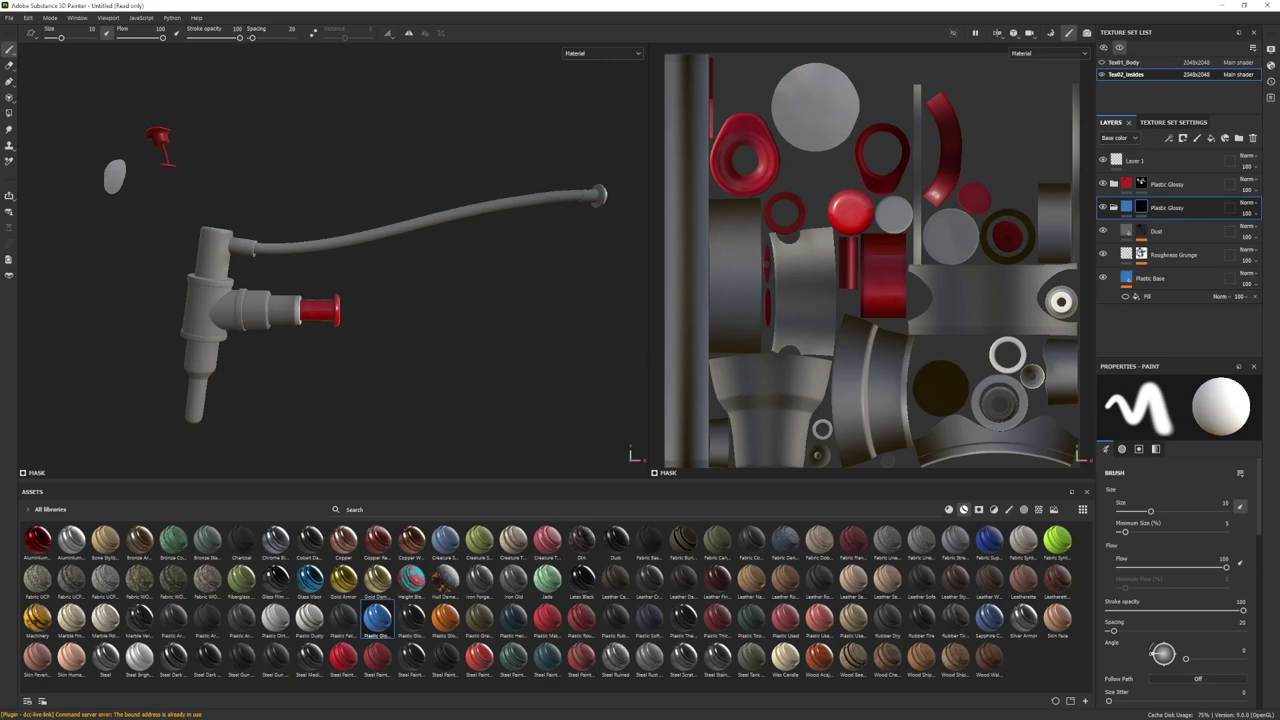
{"action": "left_click", "coordinate": [9, 113]}
{"action": "left_click", "coordinate": [277, 321]}
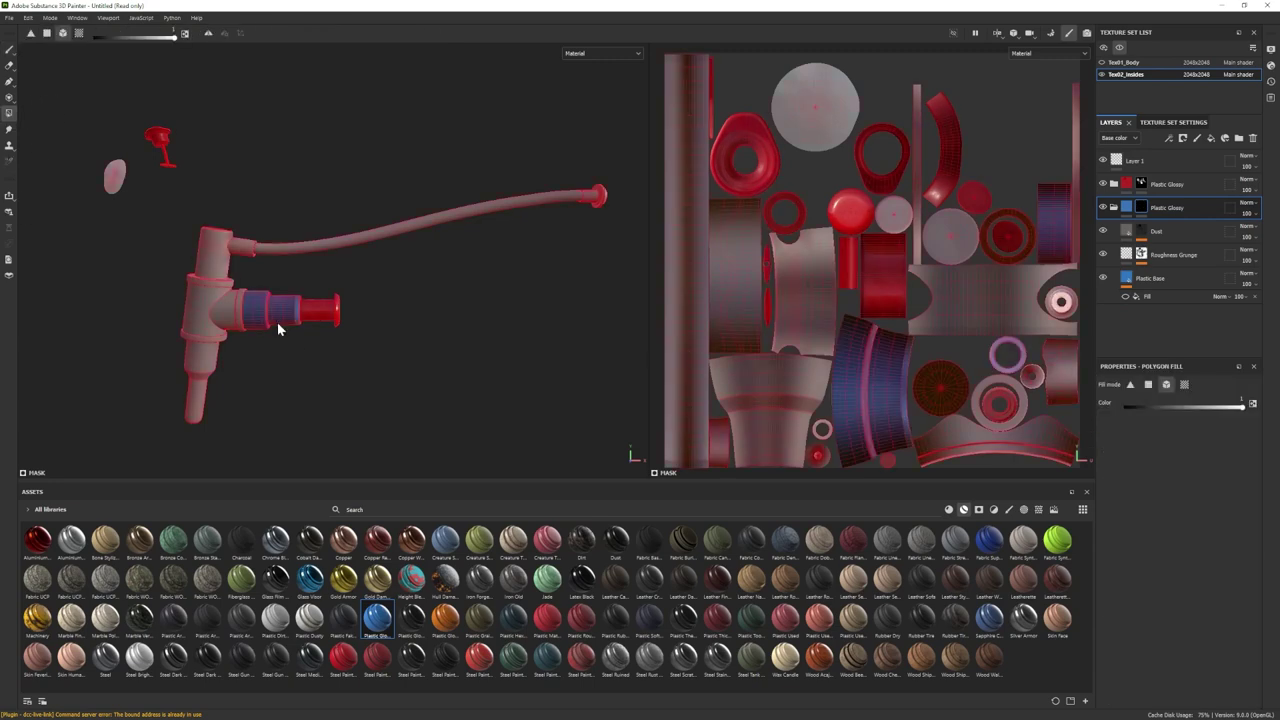
- Set the second material's Plastic Base color to a very light grey and collapse its folder
{"action": "left_click", "coordinate": [1150, 278]}
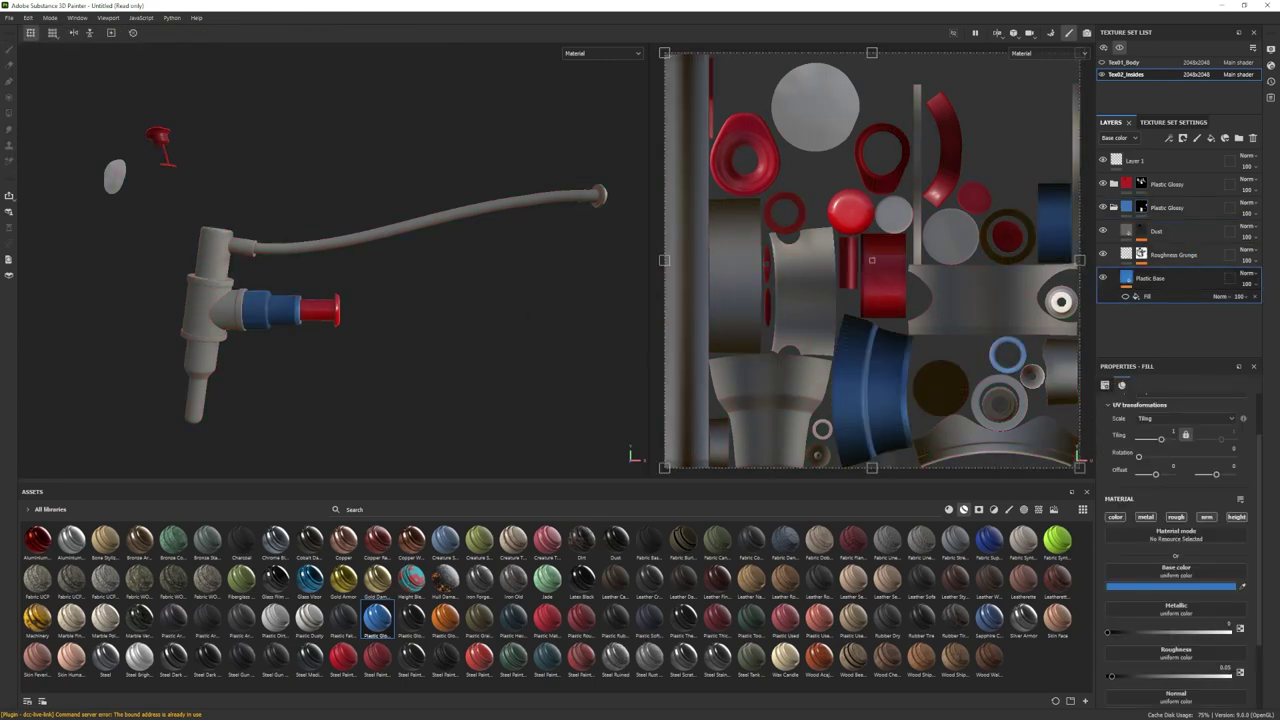
{"action": "left_click", "coordinate": [1153, 589]}
{"action": "left_click", "coordinate": [1031, 582]}
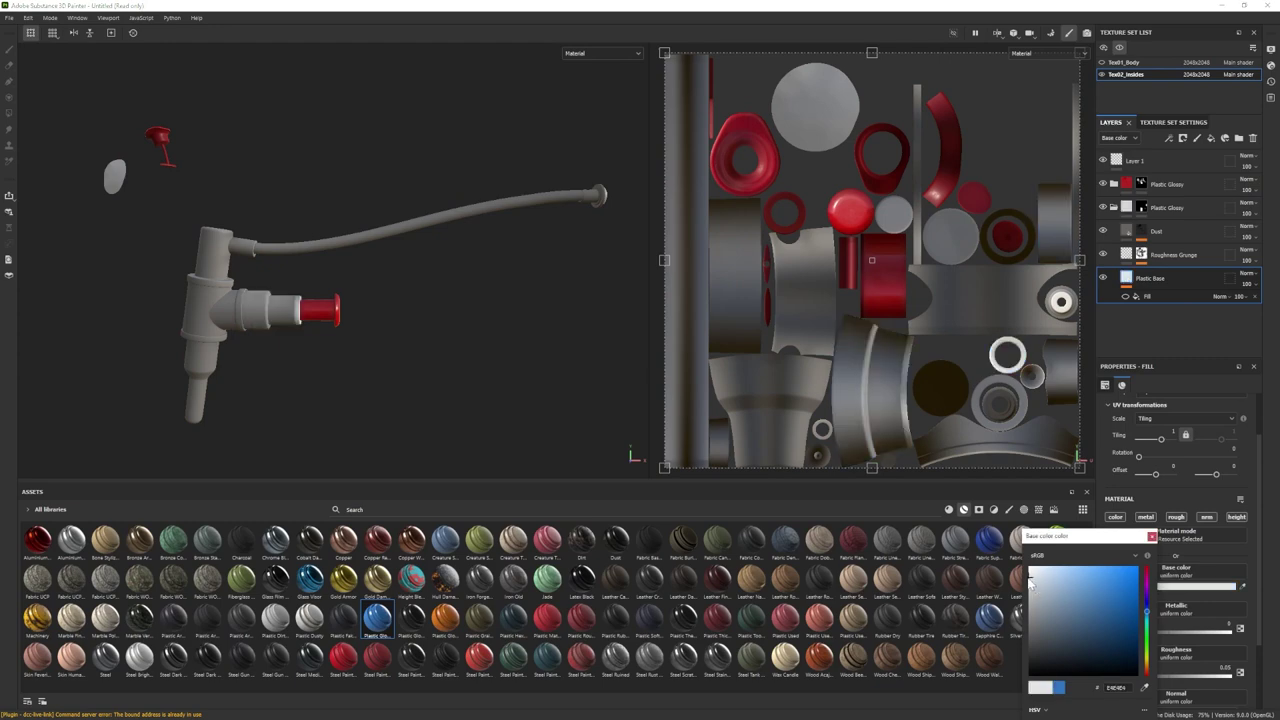
{"action": "left_click", "coordinate": [1151, 538]}
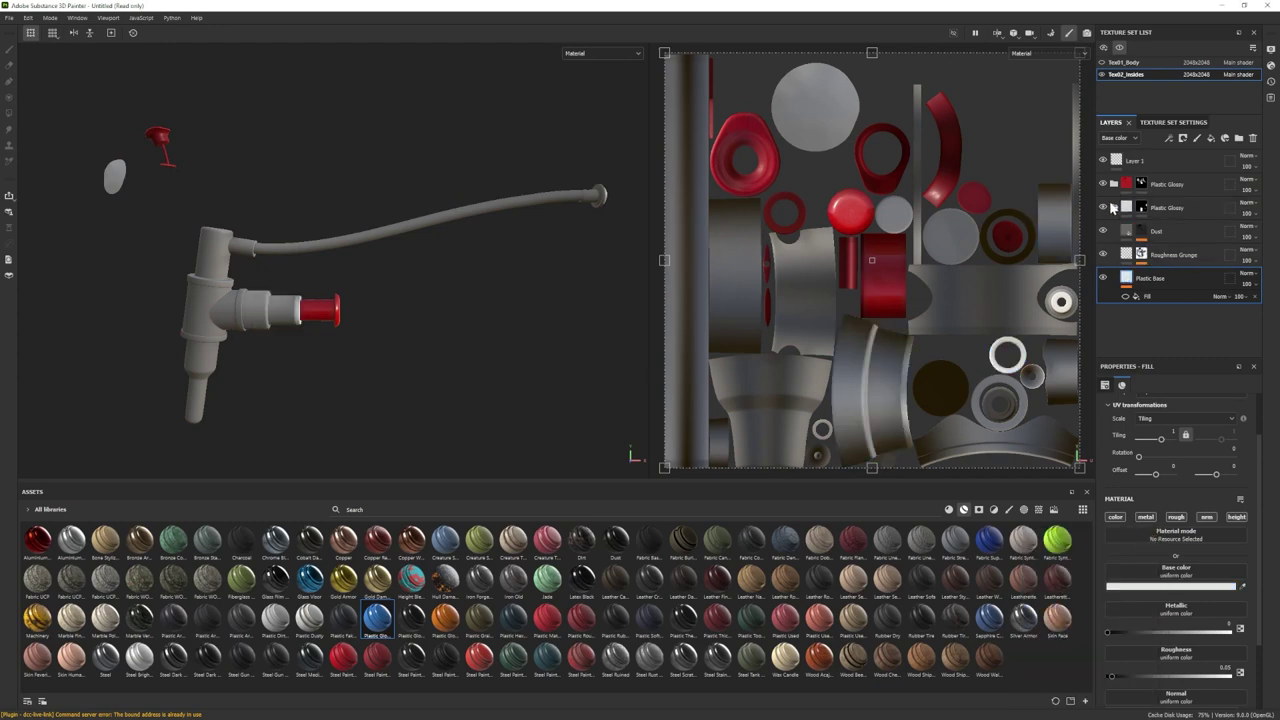
{"action": "left_click", "coordinate": [1114, 208]}
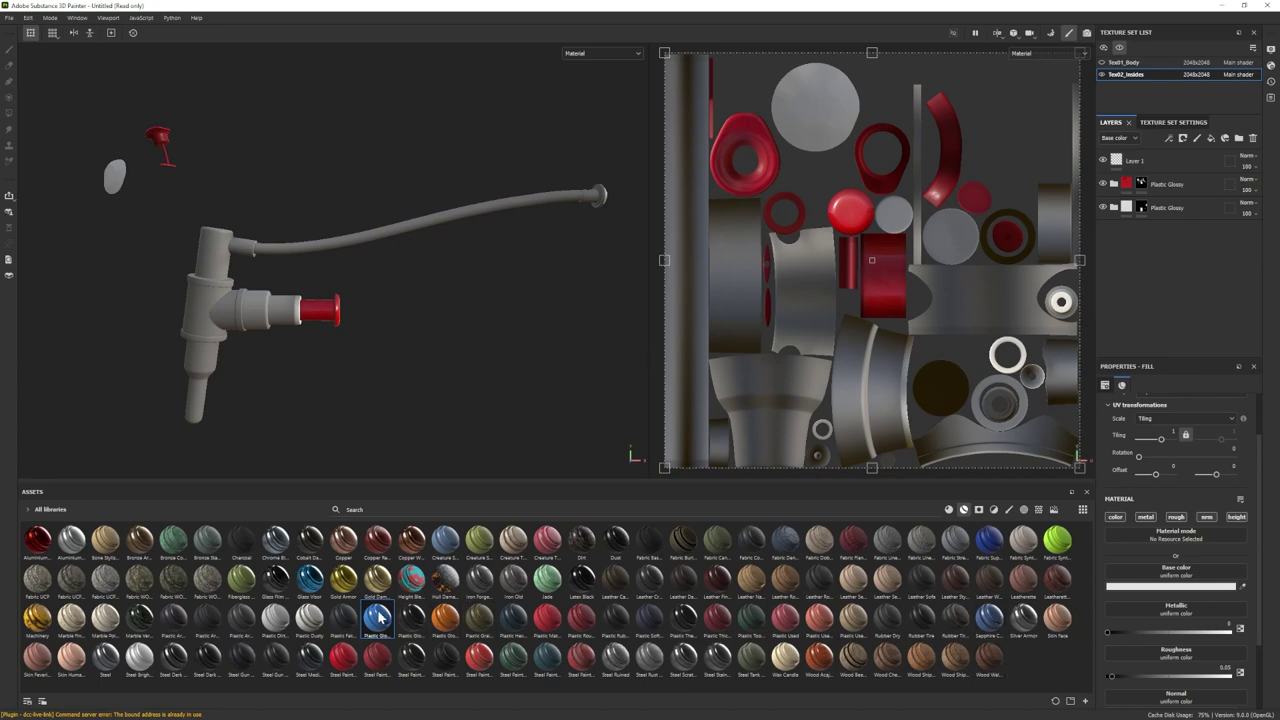
- Add a third Plastic Glossy material below the others and set its Plastic Base color to near-black 131313
{"action": "left_click_drag", "start_coordinate": [378, 618], "coordinate": [1135, 262]}
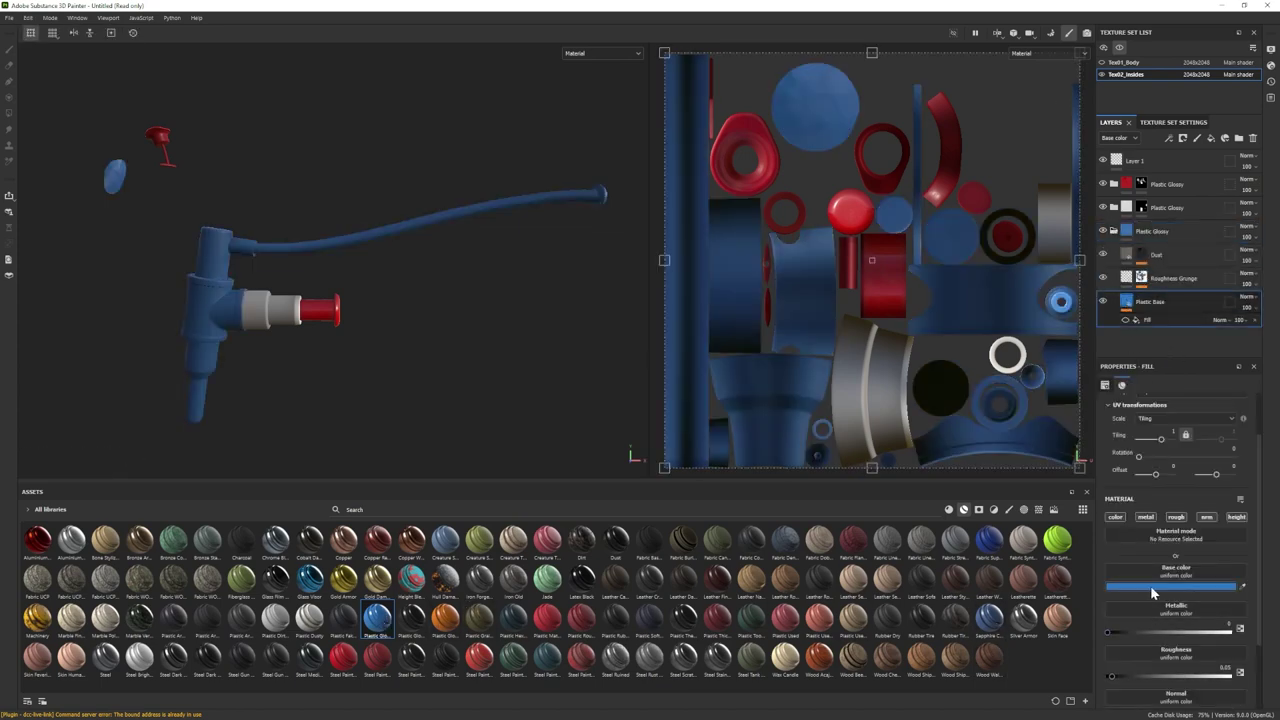
{"action": "left_click", "coordinate": [1150, 588]}
{"action": "left_click", "coordinate": [1038, 670]}
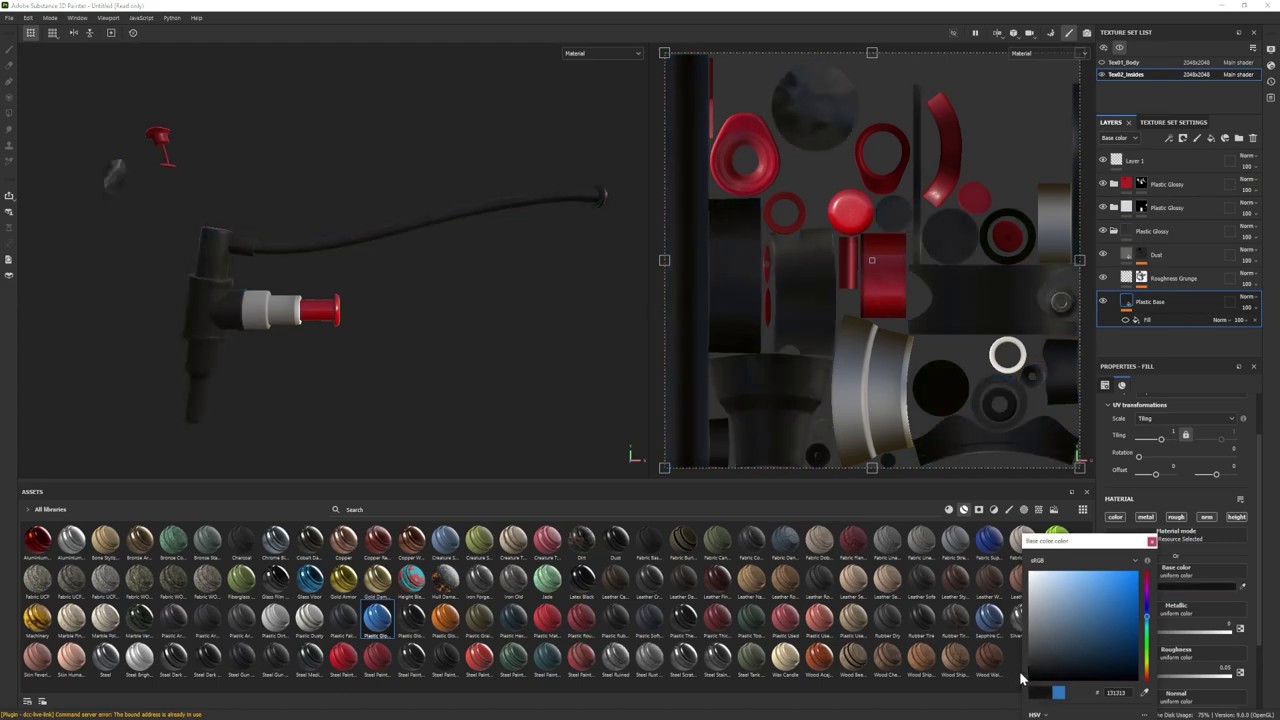
- Add a black mask to the dark Plastic Glossy folder and reveal it on the T-shaped pump body with polygon fill
{"action": "right_click", "coordinate": [1150, 229]}
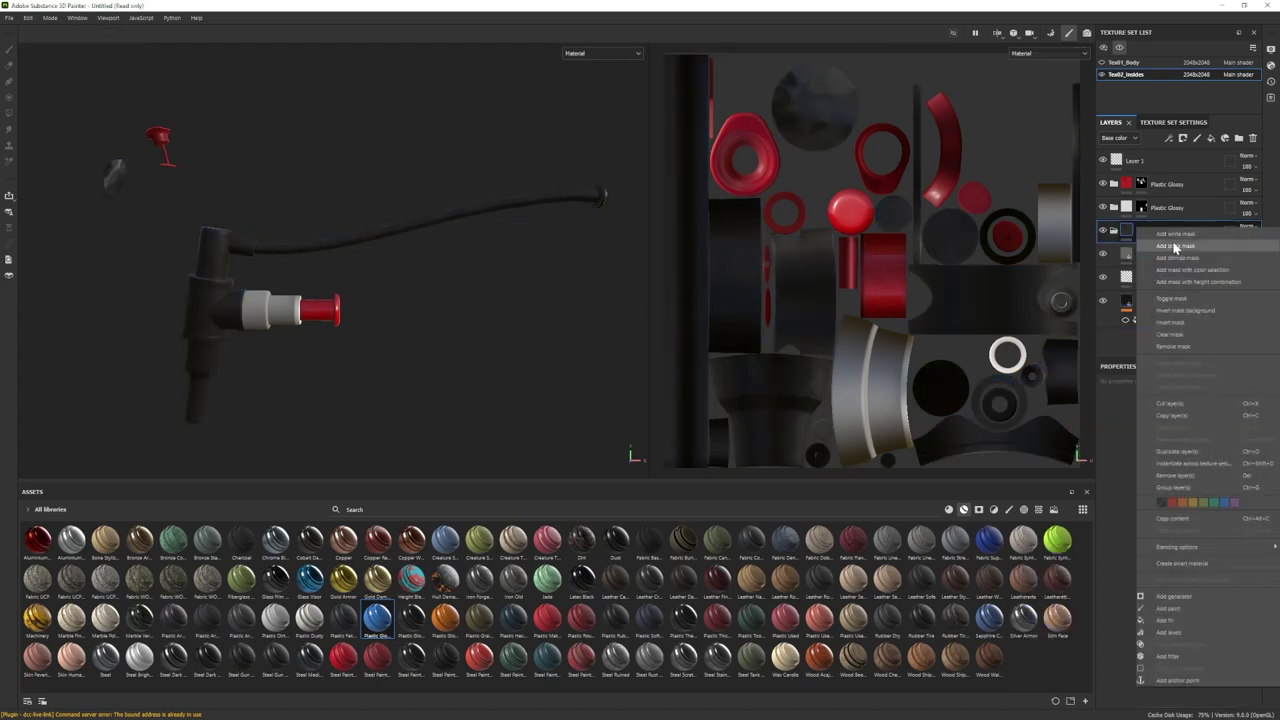
{"action": "left_click", "coordinate": [1176, 246]}
{"action": "left_click_drag", "start_coordinate": [214, 262], "coordinate": [197, 366]}
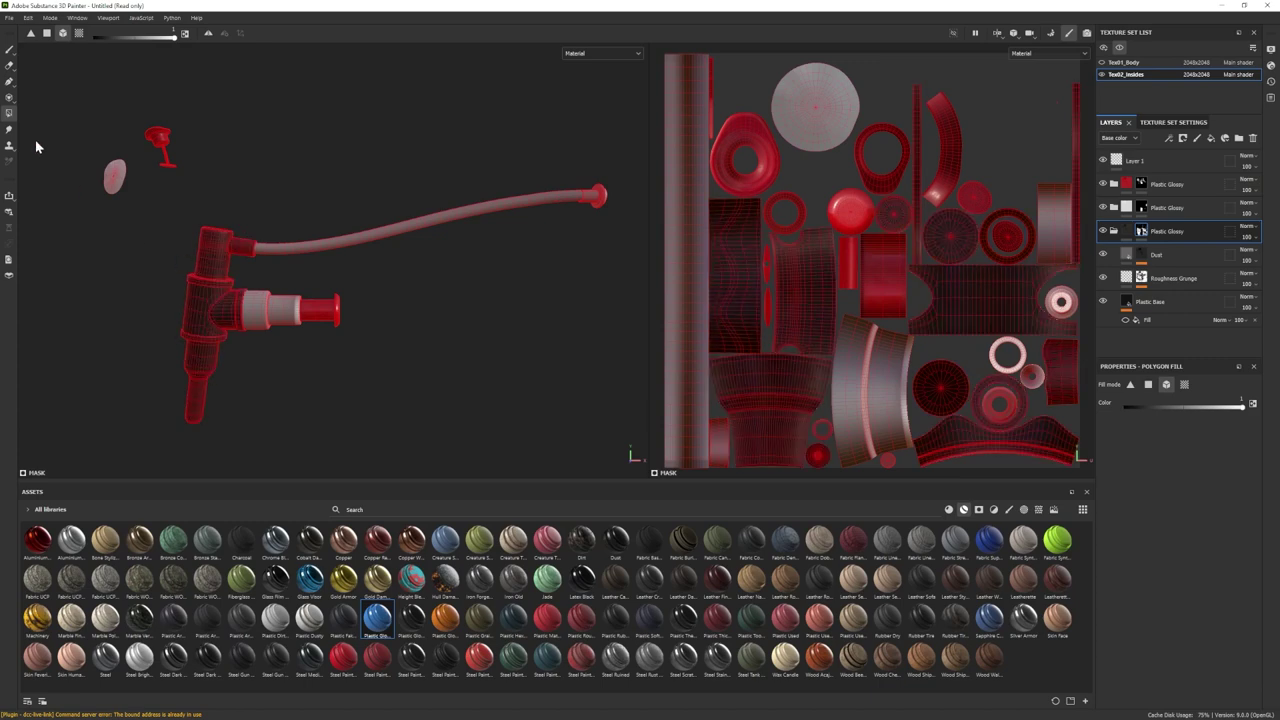
{"action": "left_click", "coordinate": [10, 50]}
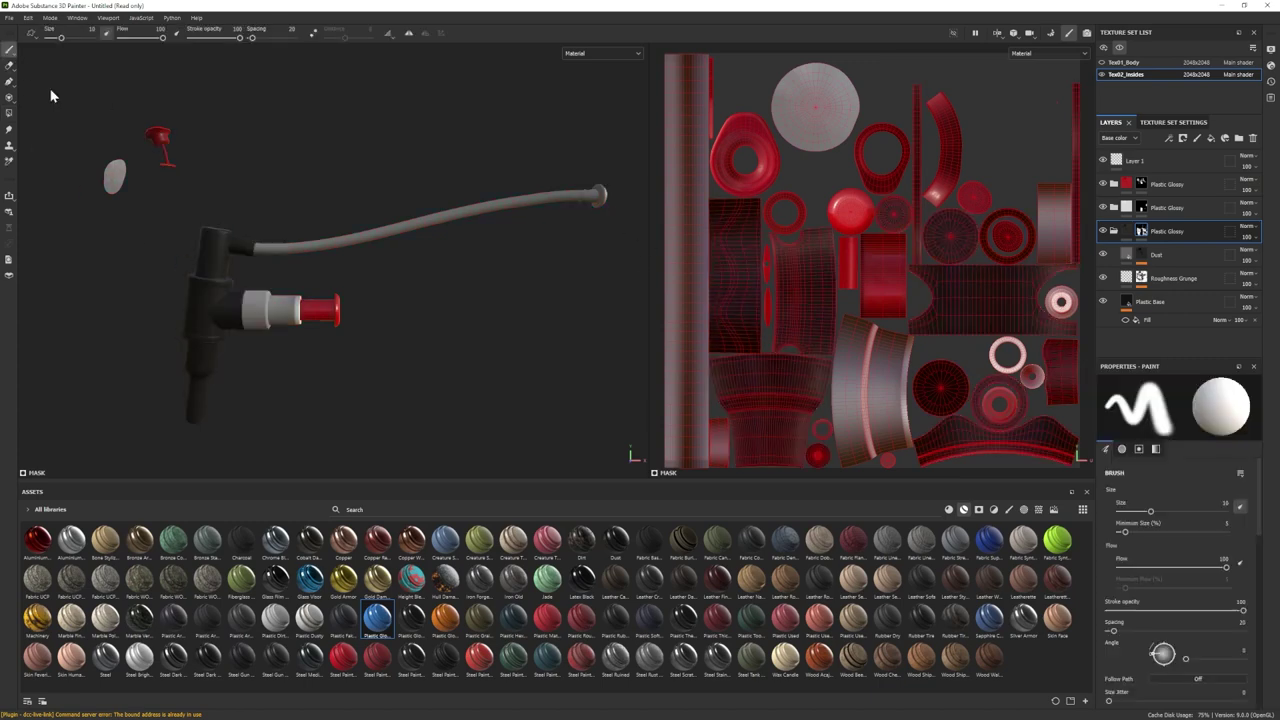
- Add the end cap of the long tube to the red Plastic Glossy mask and collapse the dark material's folder
{"action": "left_click", "coordinate": [1168, 184]}
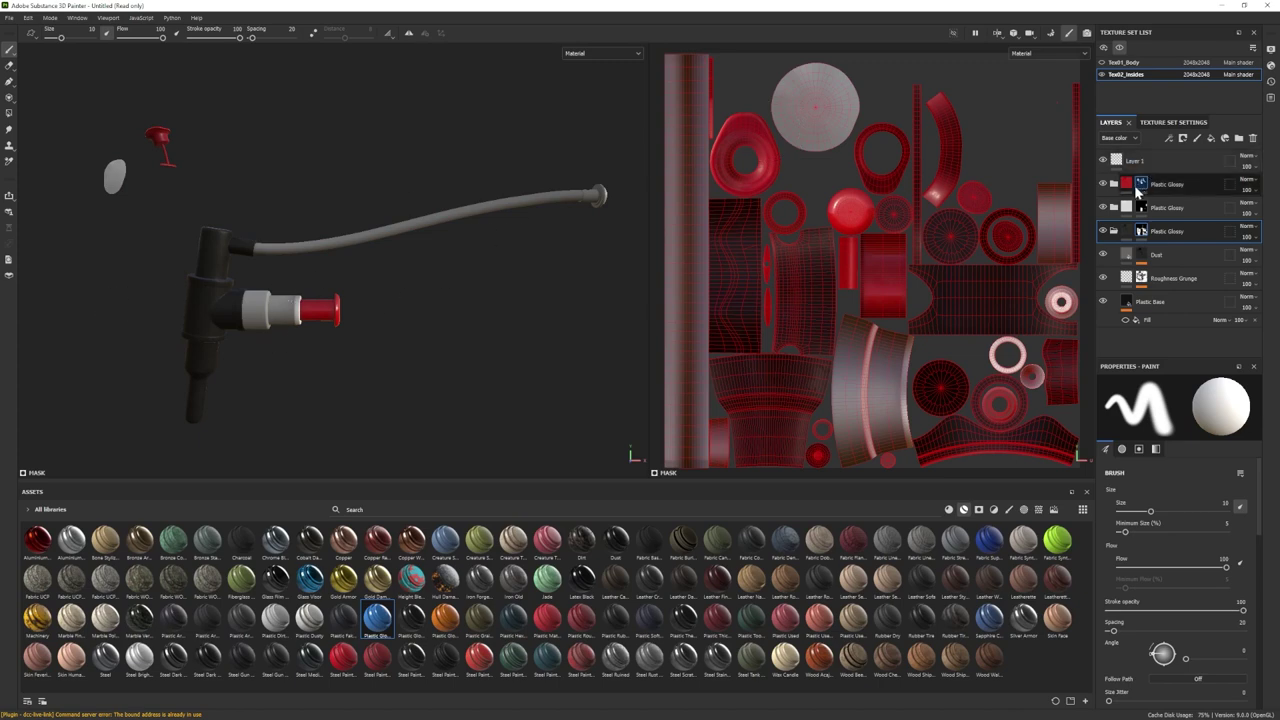
{"action": "left_click", "coordinate": [9, 113]}
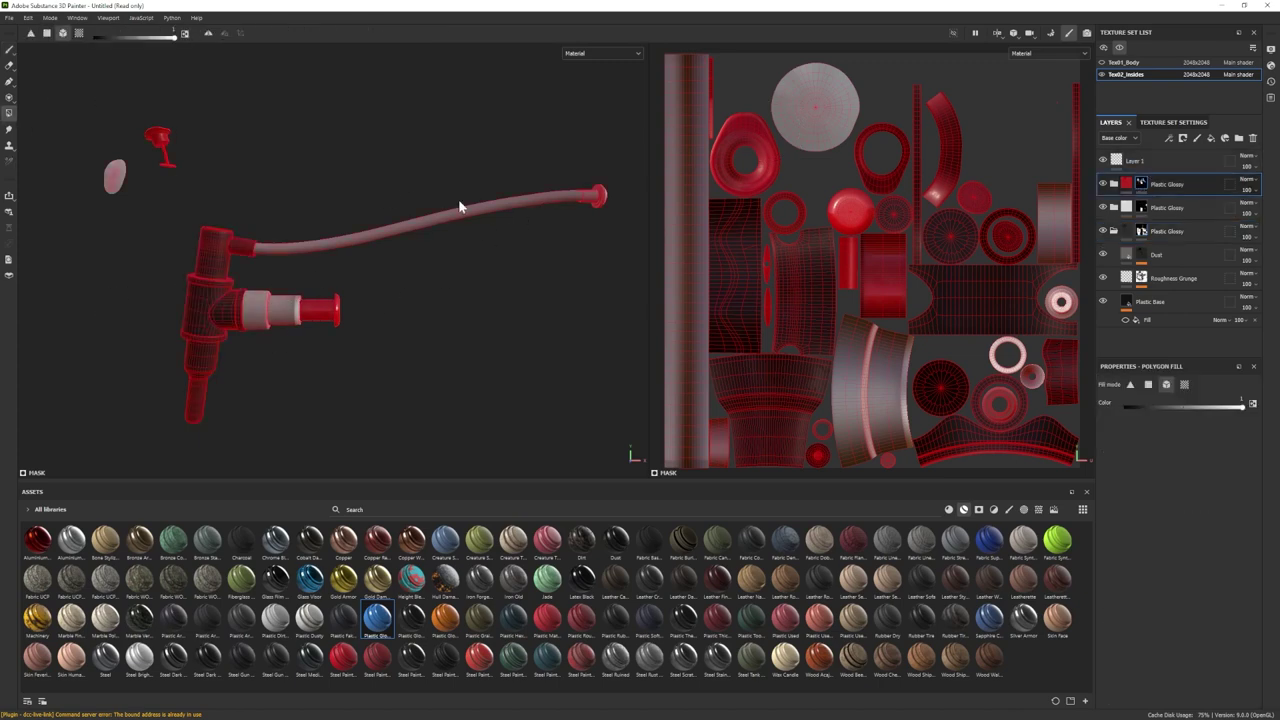
{"action": "left_click", "coordinate": [597, 203]}
{"action": "left_click", "coordinate": [9, 48]}
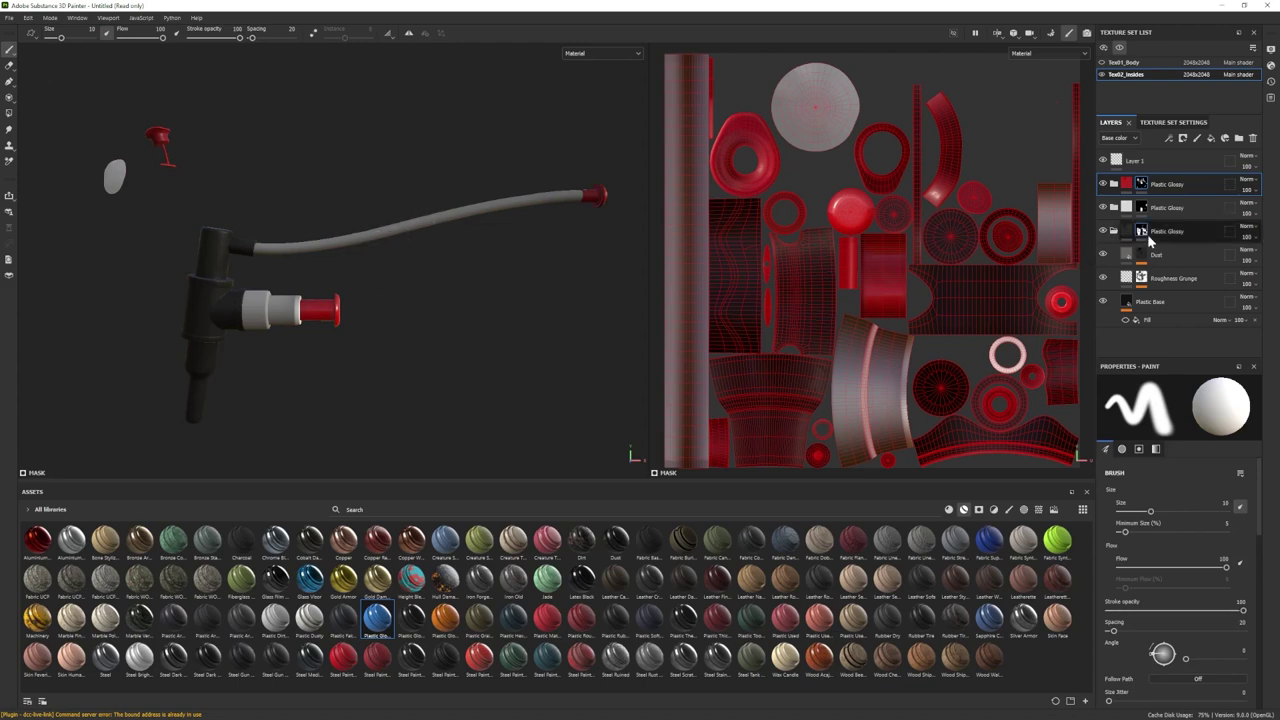
{"action": "left_click", "coordinate": [1114, 231]}
- Add a fill layer above the plastic folders with only the color channel enabled, and set its base color to a very light grey
{"action": "left_click", "coordinate": [1211, 139]}
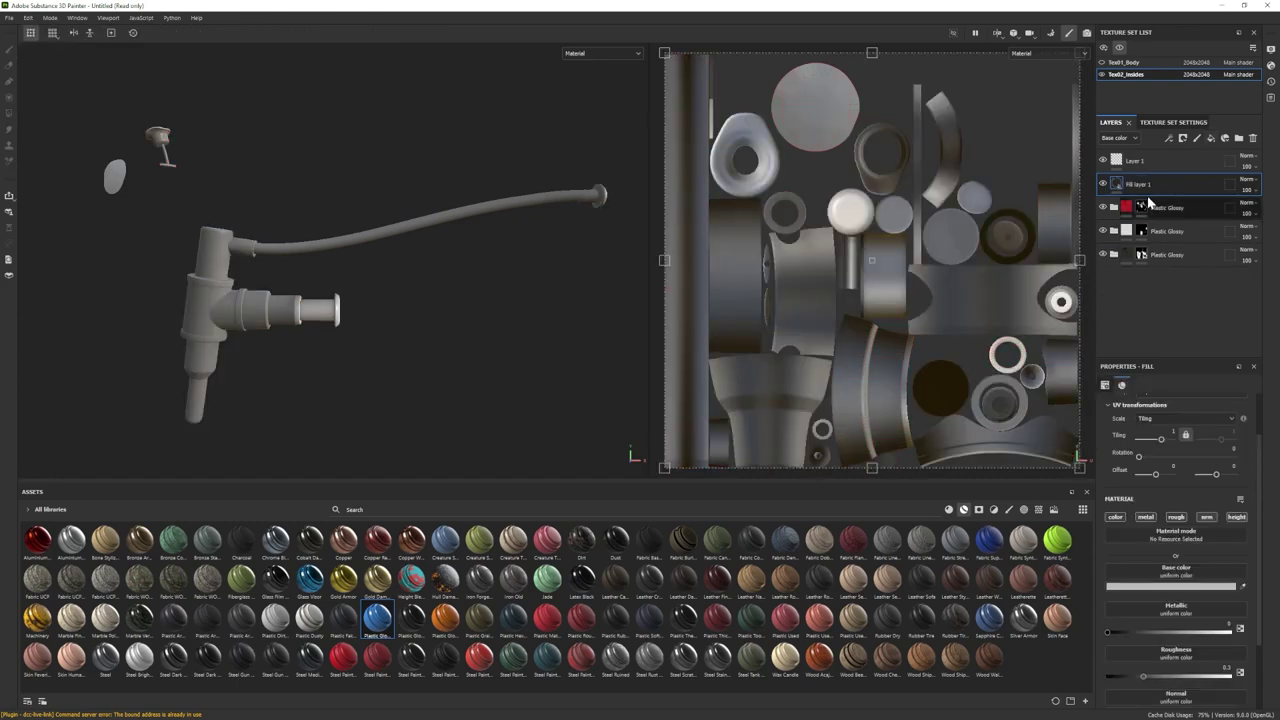
{"action": "left_click", "coordinate": [1146, 517]}
{"action": "left_click", "coordinate": [1176, 517]}
{"action": "left_click", "coordinate": [1207, 517]}
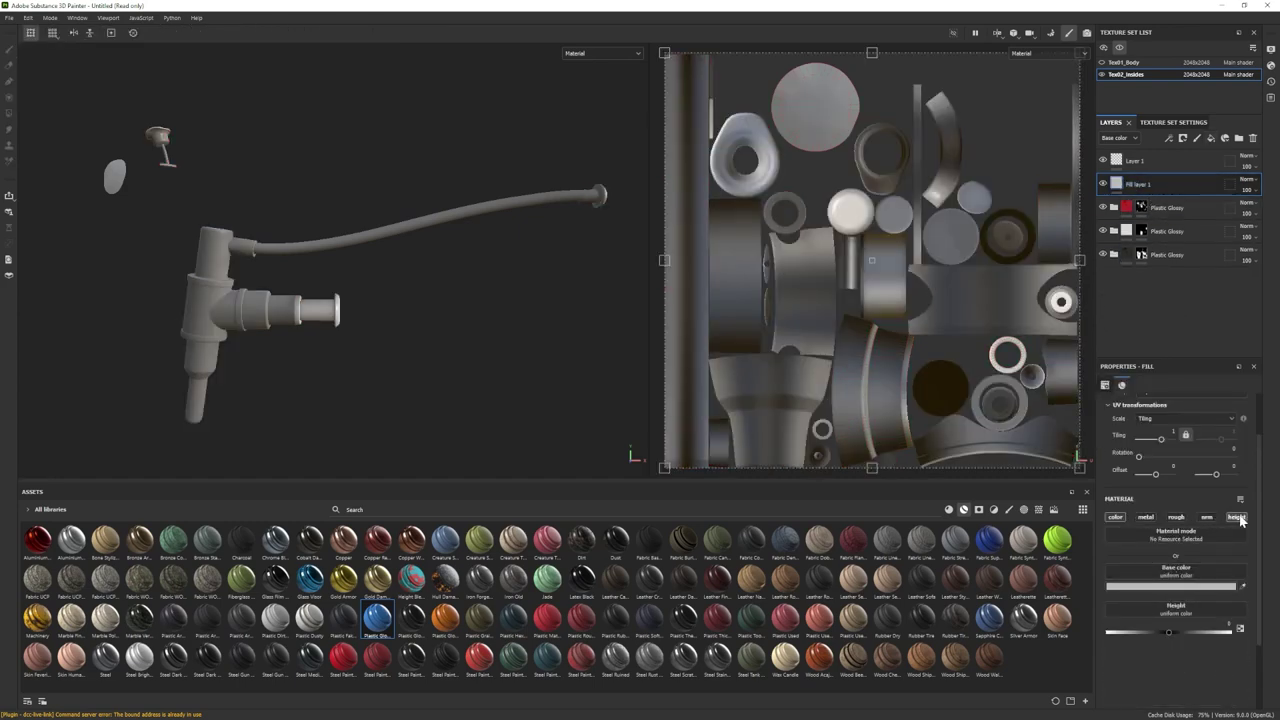
{"action": "left_click", "coordinate": [1165, 587]}
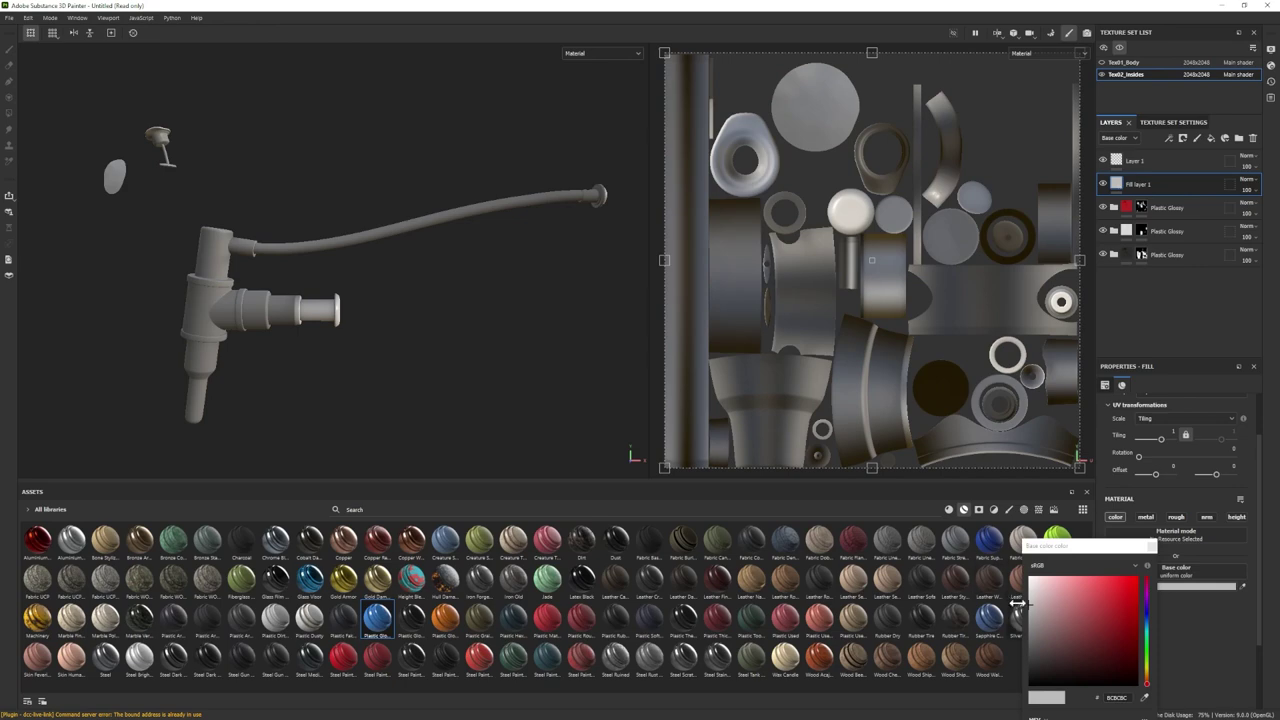
{"action": "left_click", "coordinate": [1030, 596]}
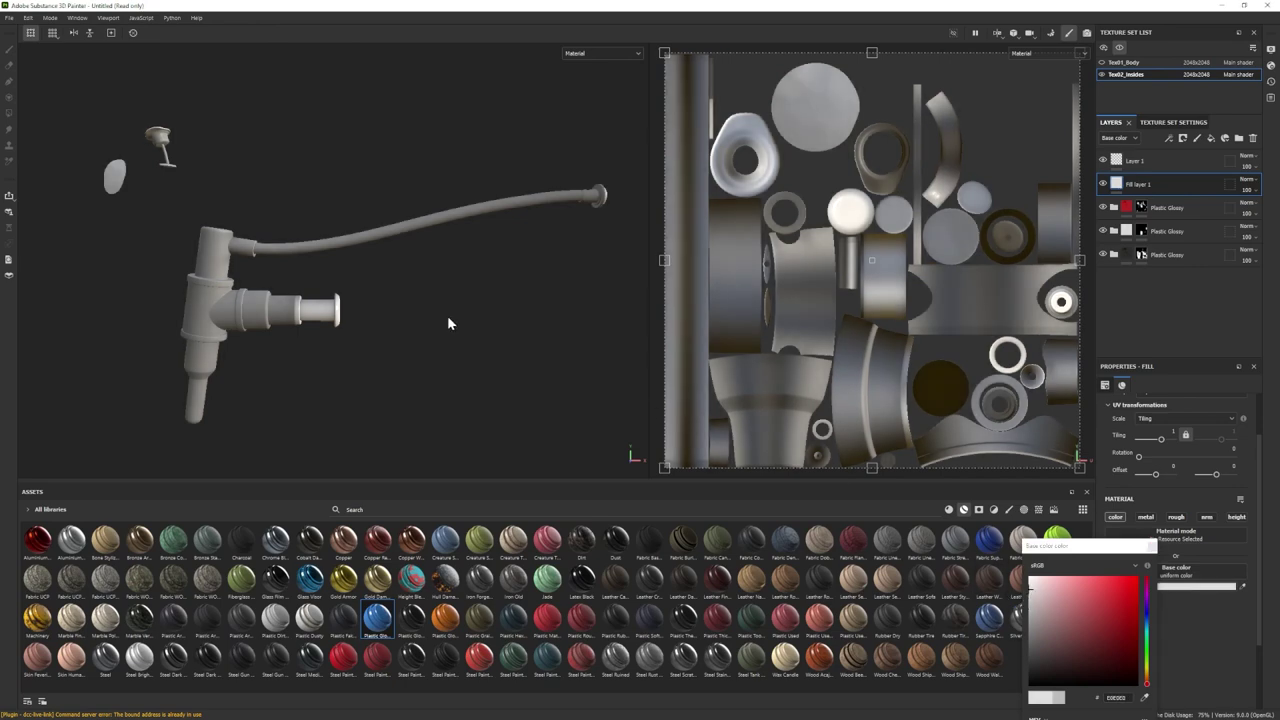
{"action": "left_click", "coordinate": [1152, 547]}
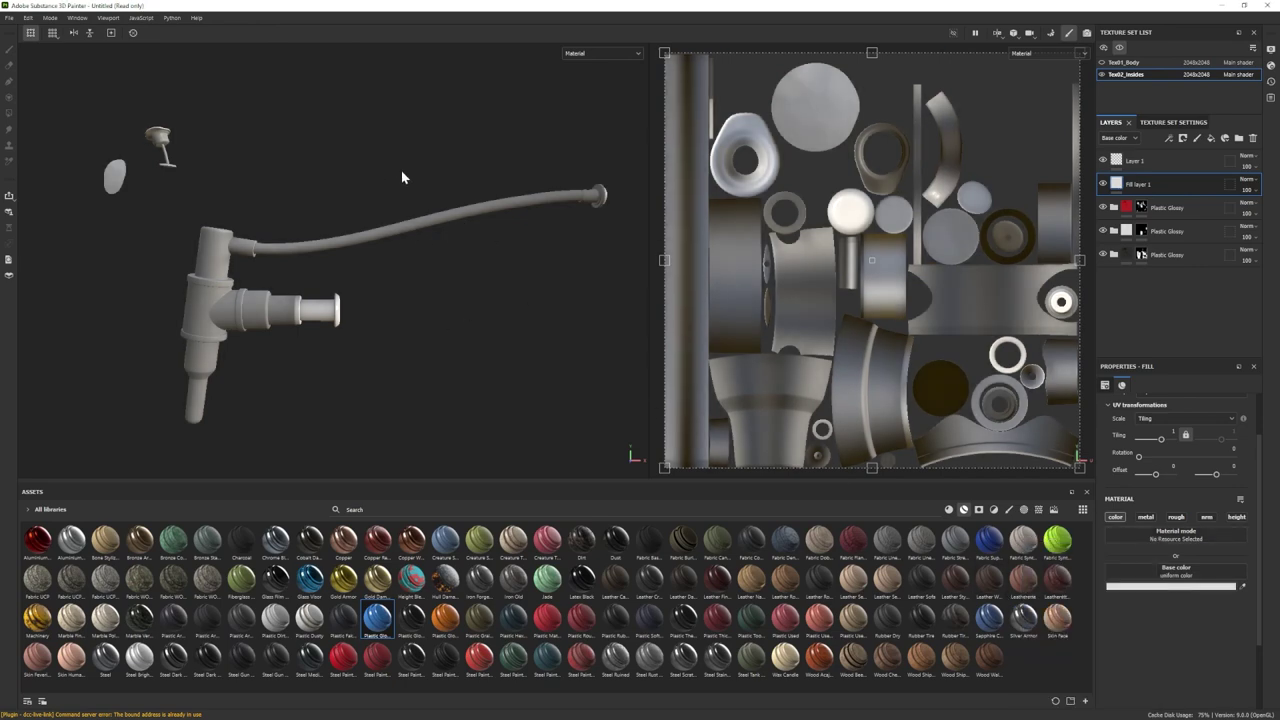
- Compare the inner parts alone with the complete gun by toggling the display of the other texture set
{"action": "left_click_drag", "start_coordinate": [497, 224], "coordinate": [430, 218], "text": "alt"}
{"action": "right_click_drag", "start_coordinate": [430, 218], "coordinate": [204, 221], "text": "alt"}
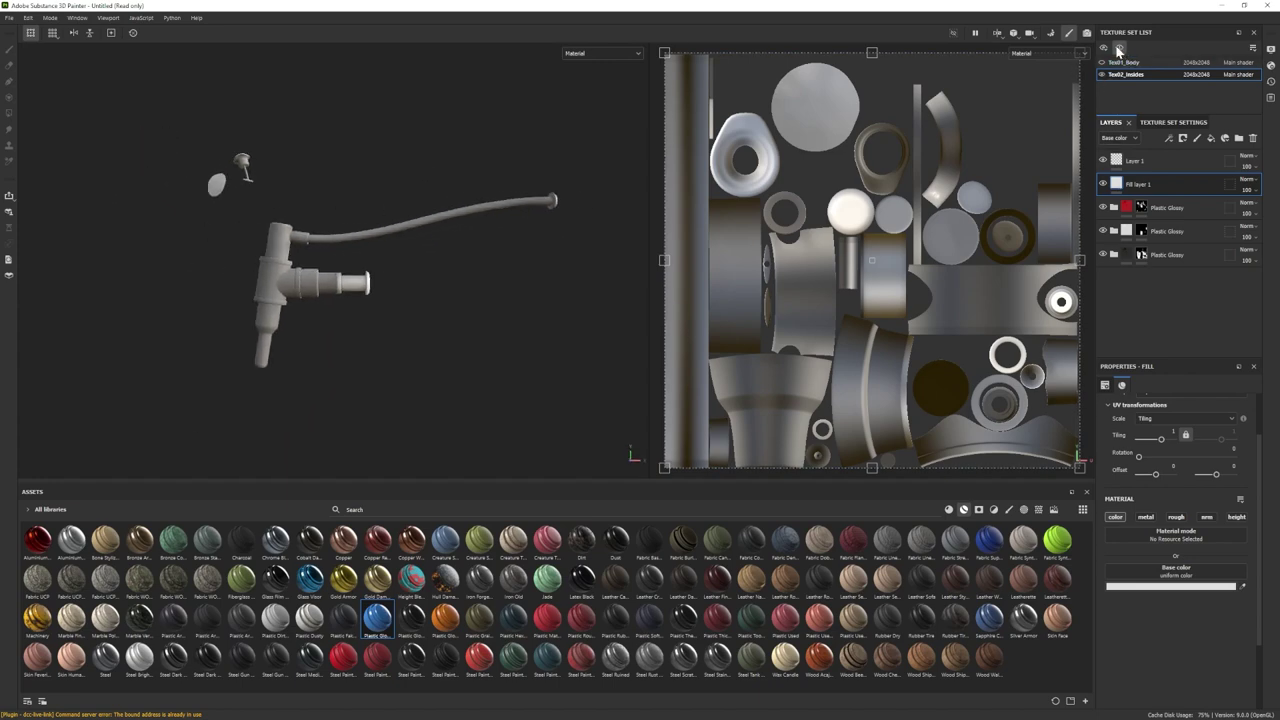
{"action": "left_click", "coordinate": [1119, 48]}
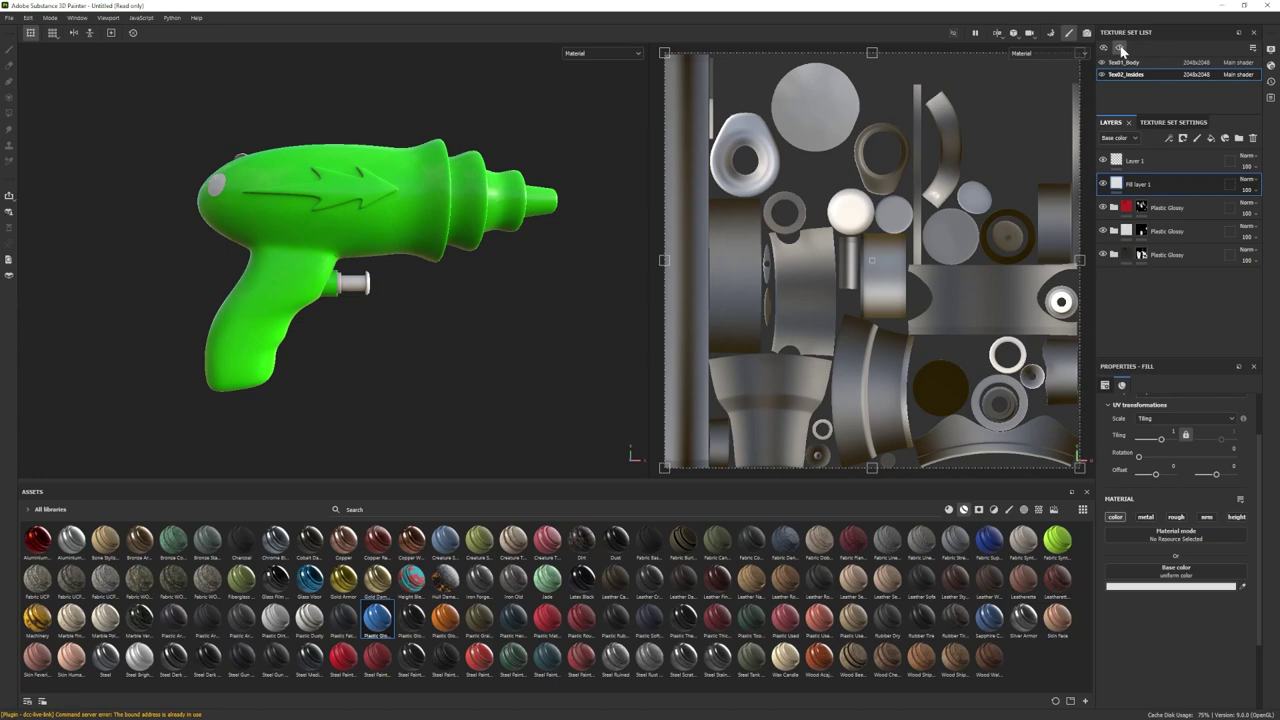
{"action": "left_click", "coordinate": [1120, 49]}
{"action": "left_click", "coordinate": [1120, 49]}
{"action": "left_click", "coordinate": [1120, 49]}
- Mask Fill layer 1 black so it shows only on the long tube, and select the light grey Plastic Glossy folder's mask
{"action": "right_click", "coordinate": [1124, 190]}
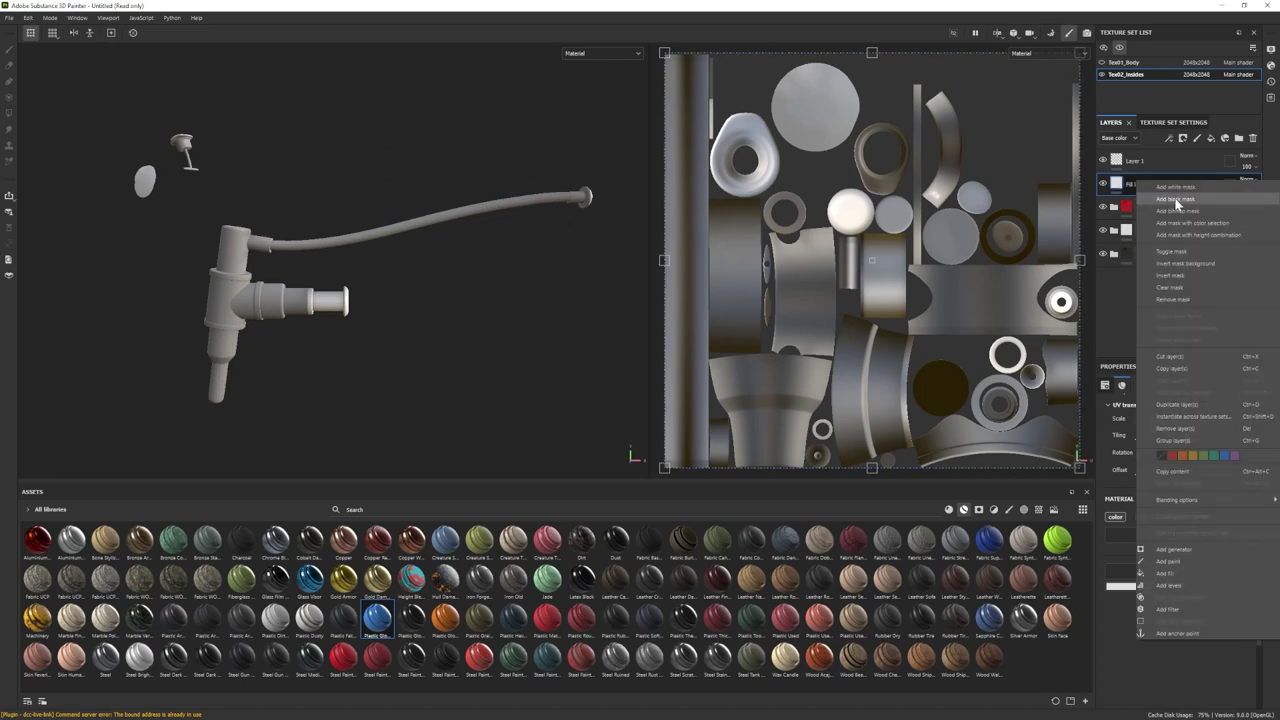
{"action": "left_click", "coordinate": [1179, 210]}
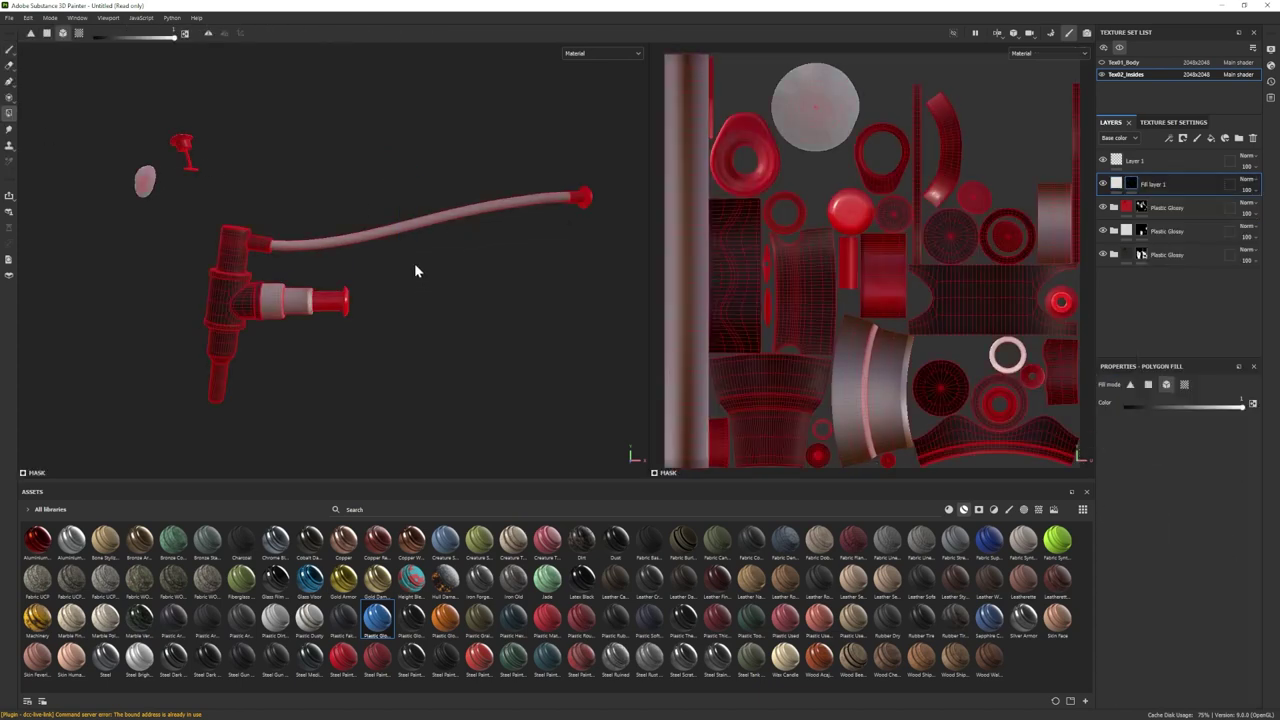
{"action": "left_click", "coordinate": [10, 51]}
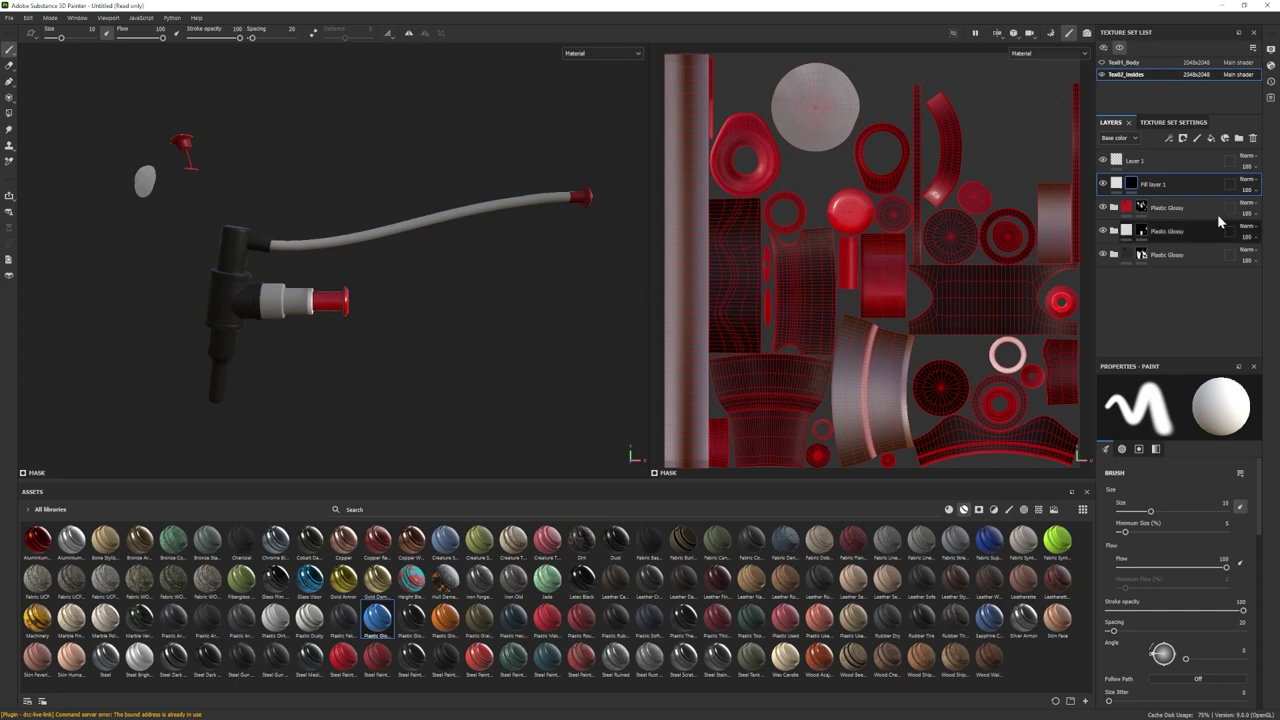
{"action": "left_click", "coordinate": [1142, 231]}
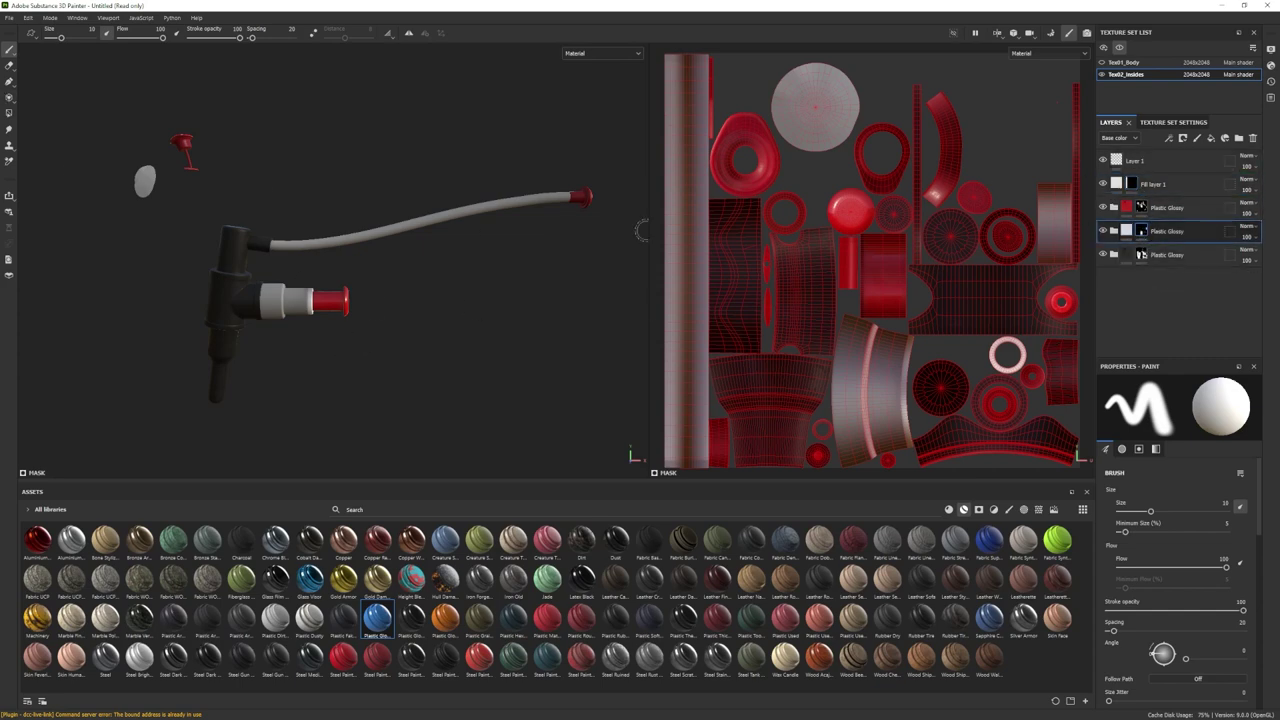
- Import the smile.jpg image into the current session as a texture
{"action": "left_click", "coordinate": [8, 113]}
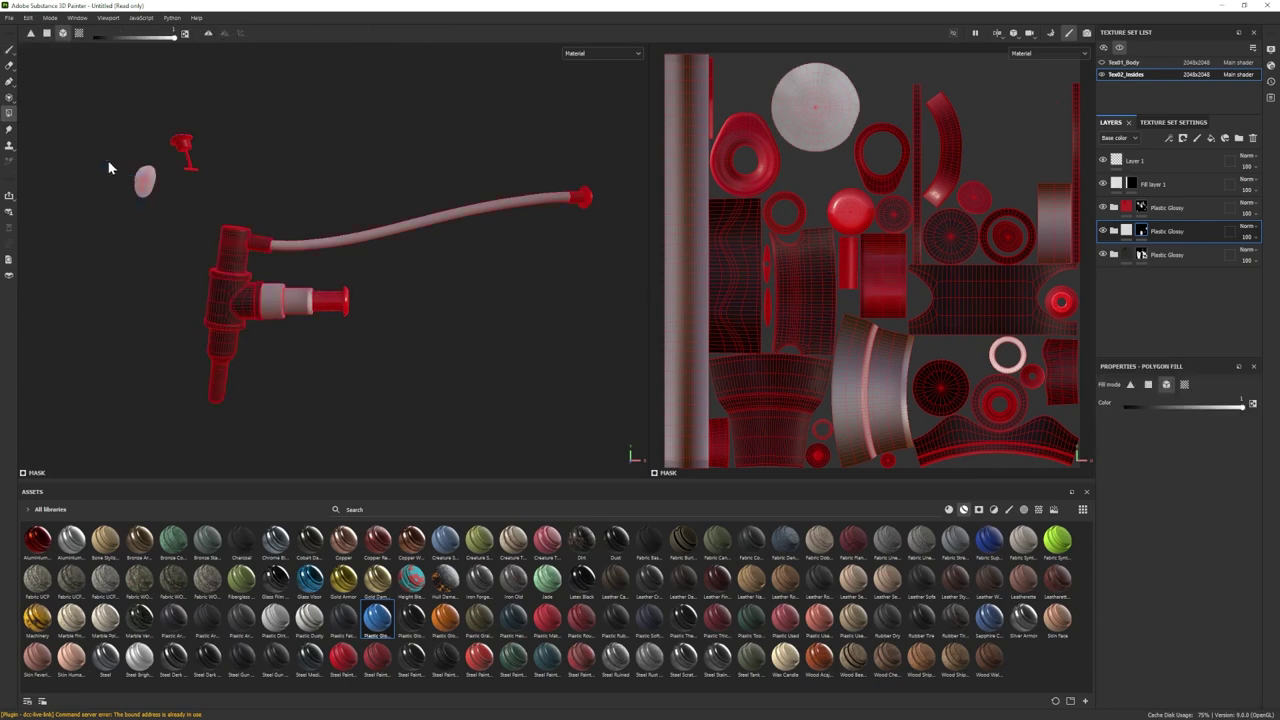
{"action": "left_click", "coordinate": [8, 51]}
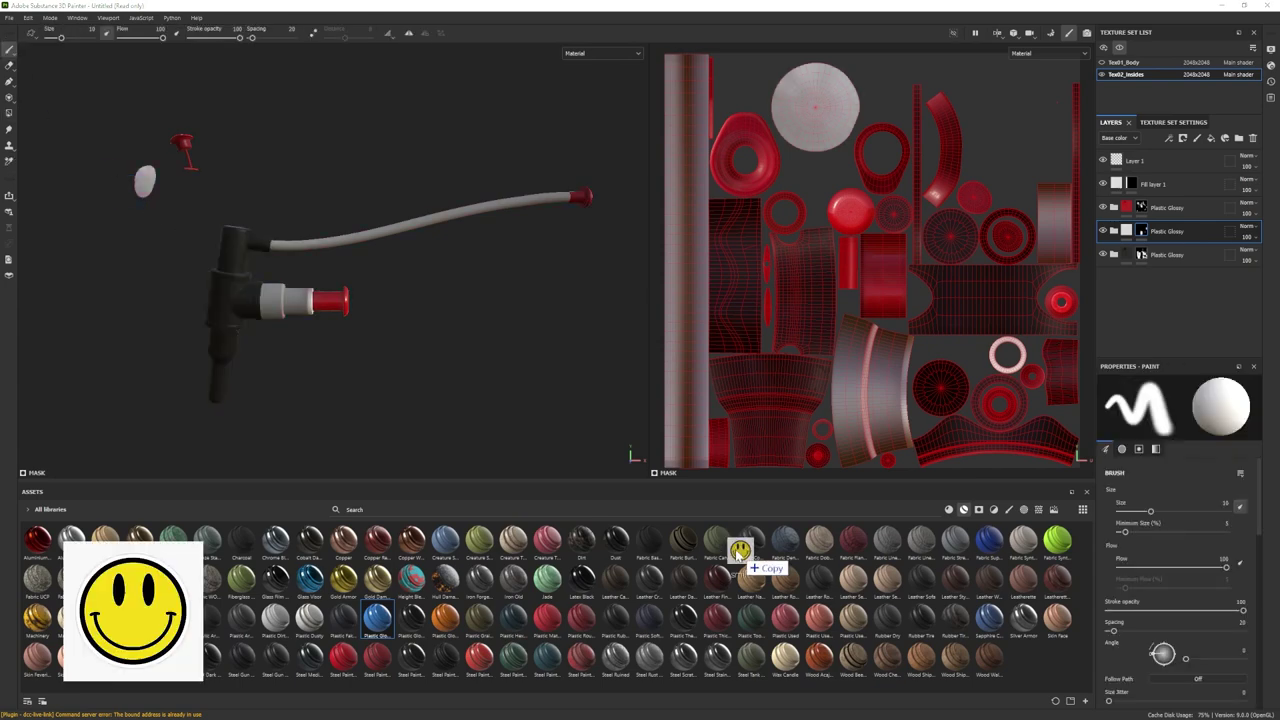
{"action": "left_click_drag", "start_coordinate": [742, 556], "coordinate": [620, 604]}
{"action": "left_click", "coordinate": [765, 266]}
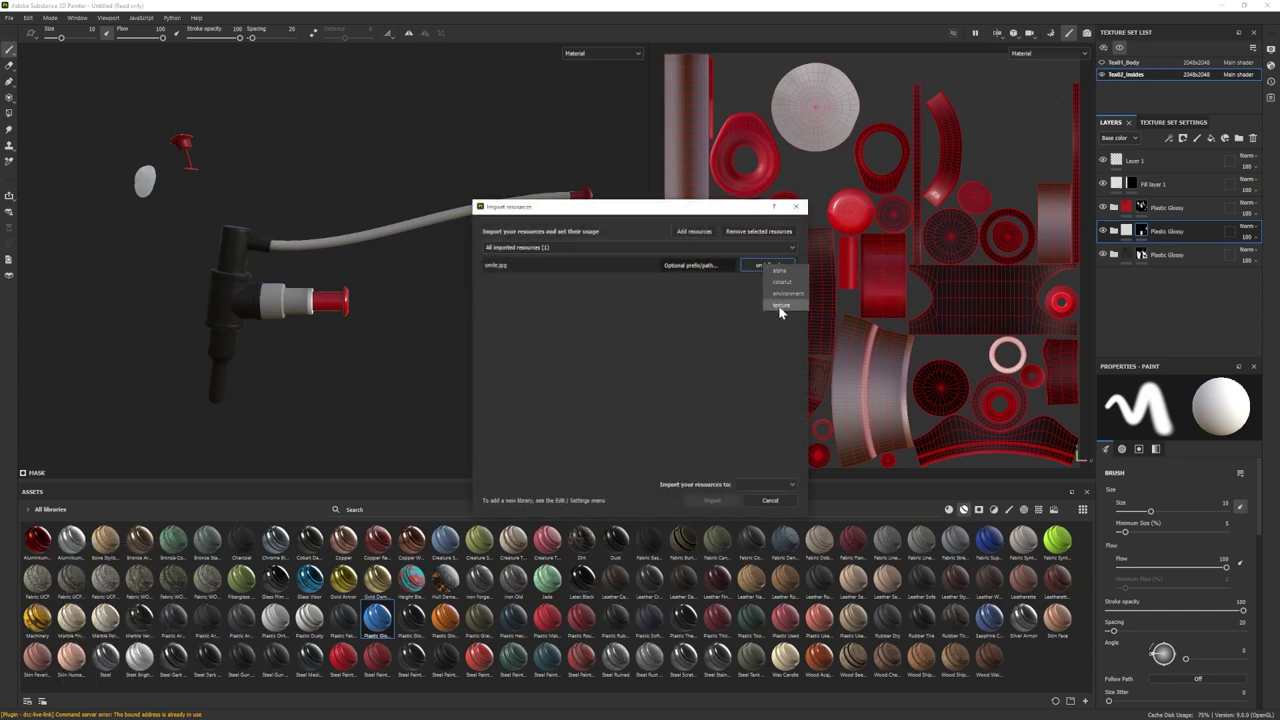
{"action": "left_click", "coordinate": [760, 497]}
{"action": "left_click", "coordinate": [712, 500]}
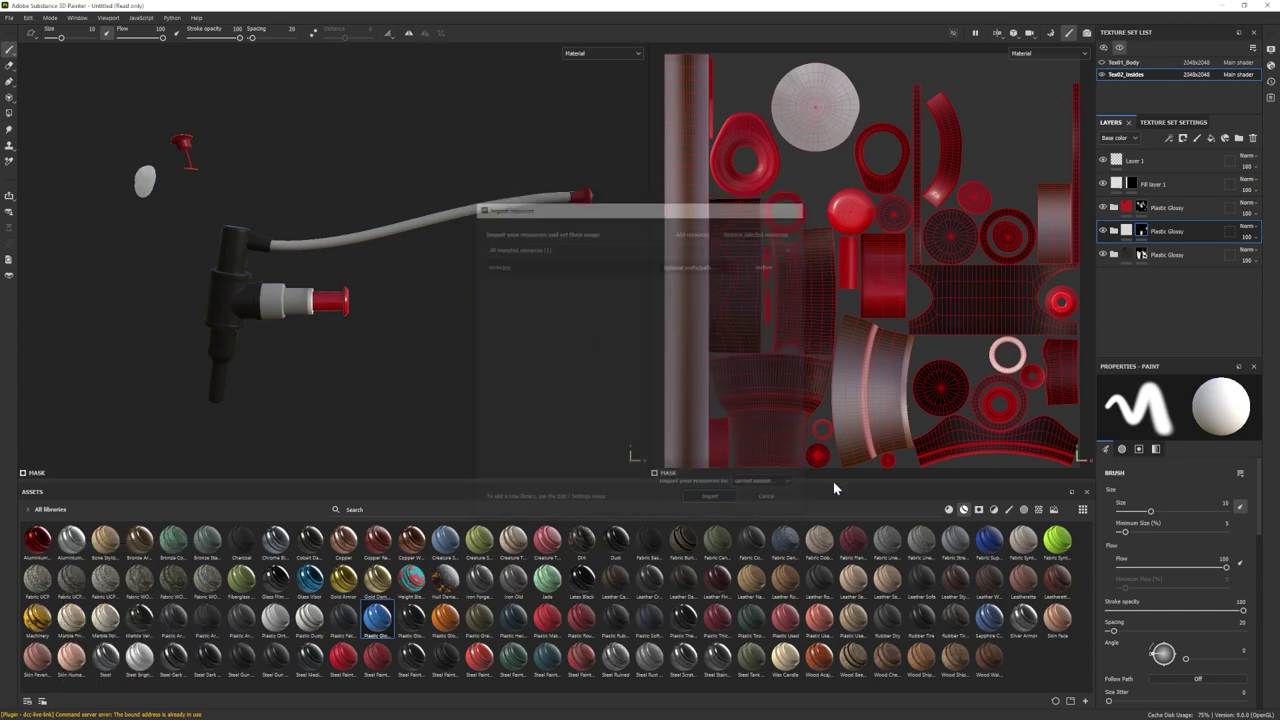
- Rename the topmost paint layer, Layer 1, as smile
{"action": "left_click", "coordinate": [1170, 185]}
{"action": "left_click", "coordinate": [1159, 161]}
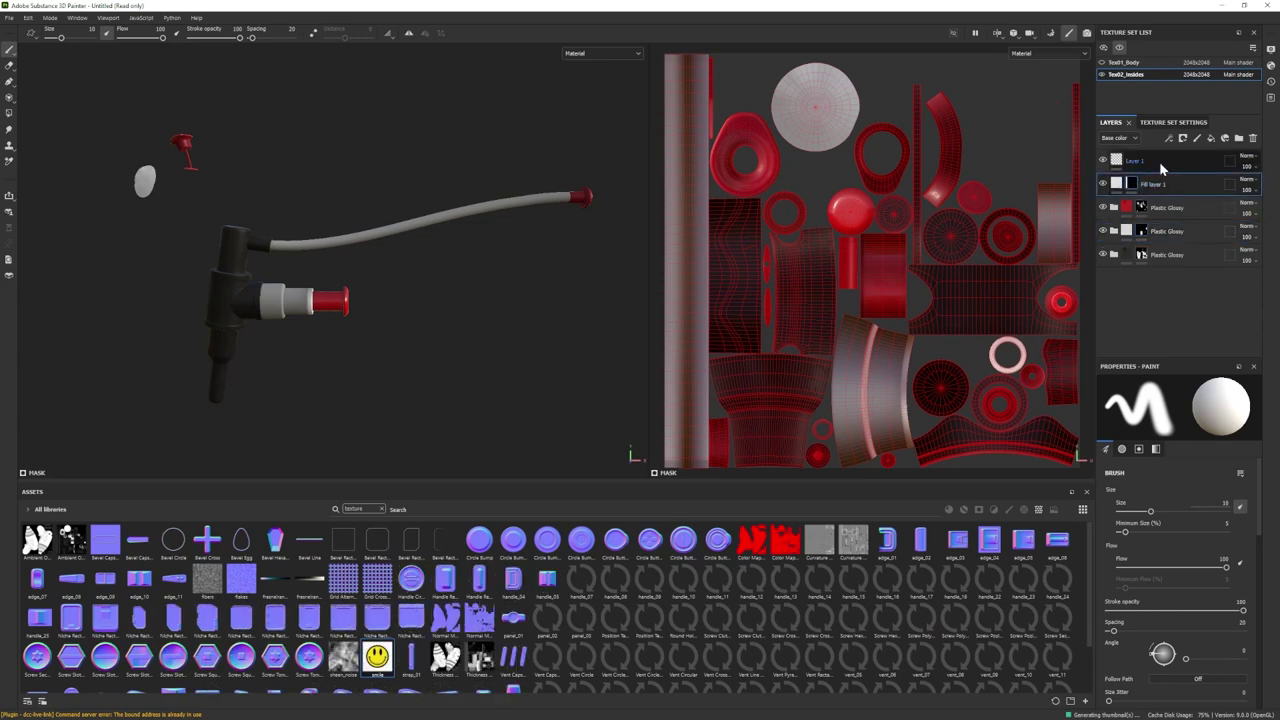
{"action": "double_click", "coordinate": [1138, 163]}
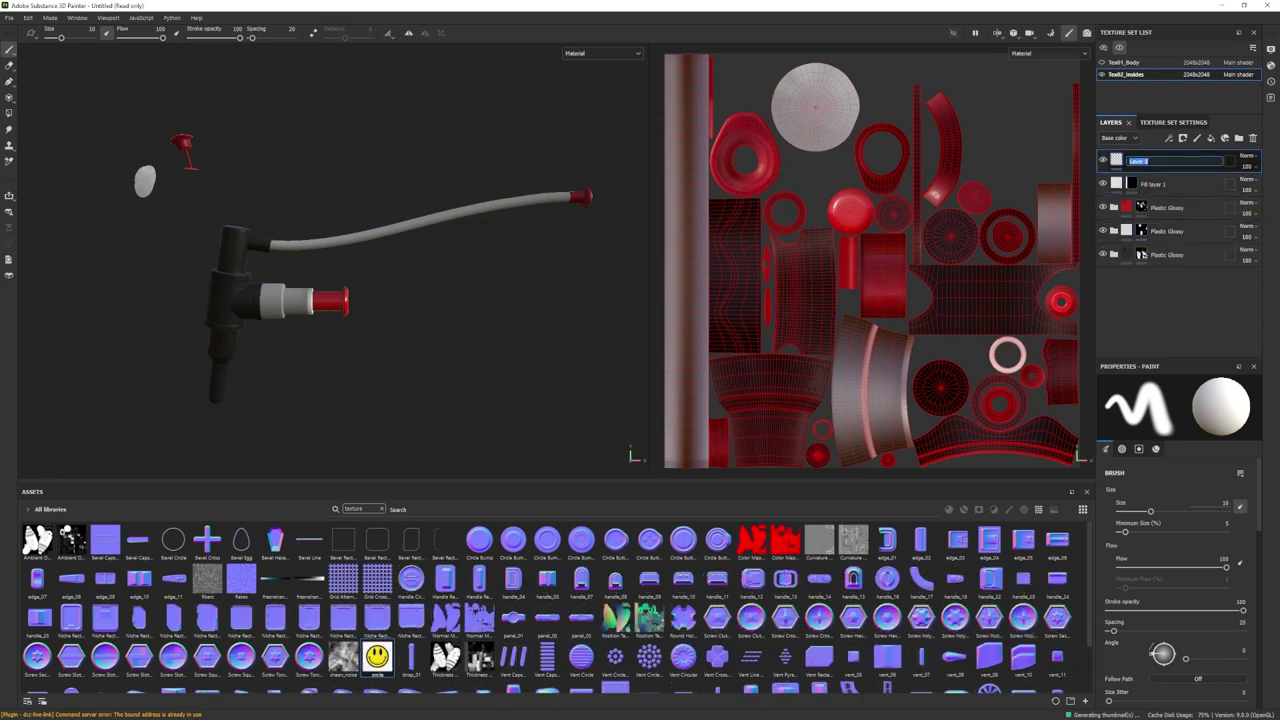
{"action": "type", "text": "smile"}
{"action": "key", "text": "Return"}
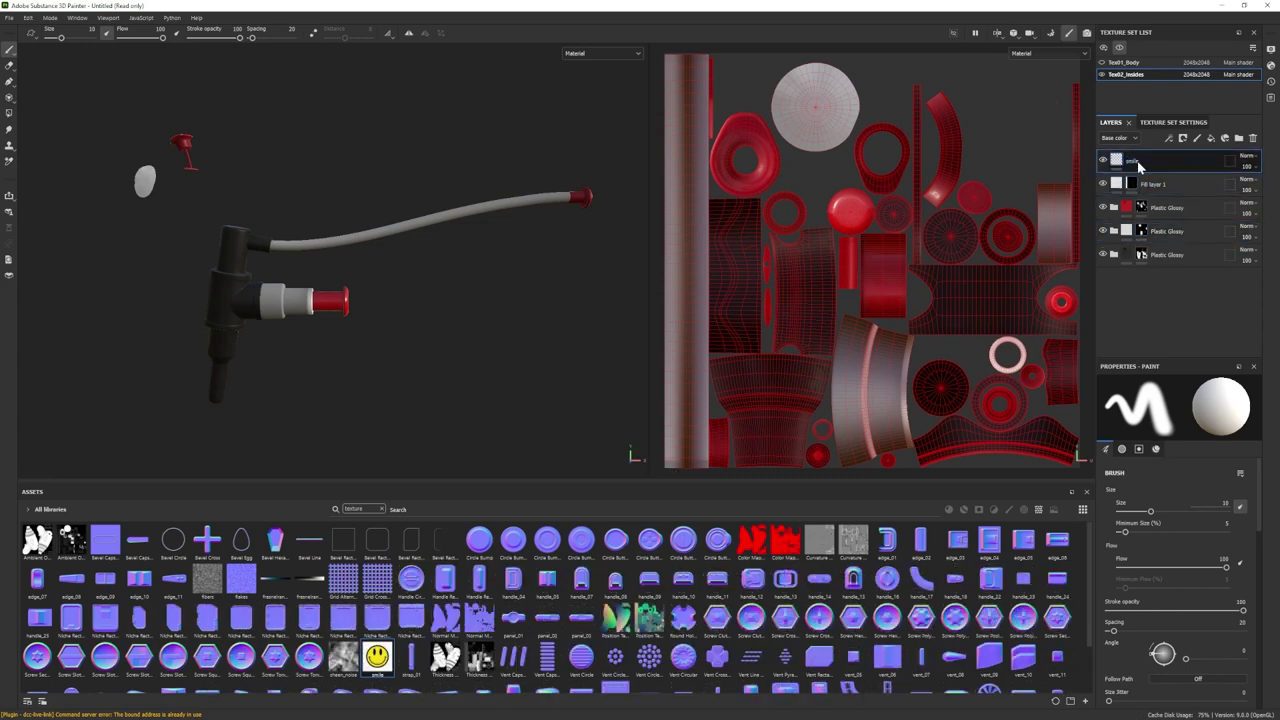
- Activate the Projection tool on the smile layer and assign the imported smile texture as its base color
{"action": "left_click", "coordinate": [7, 99]}
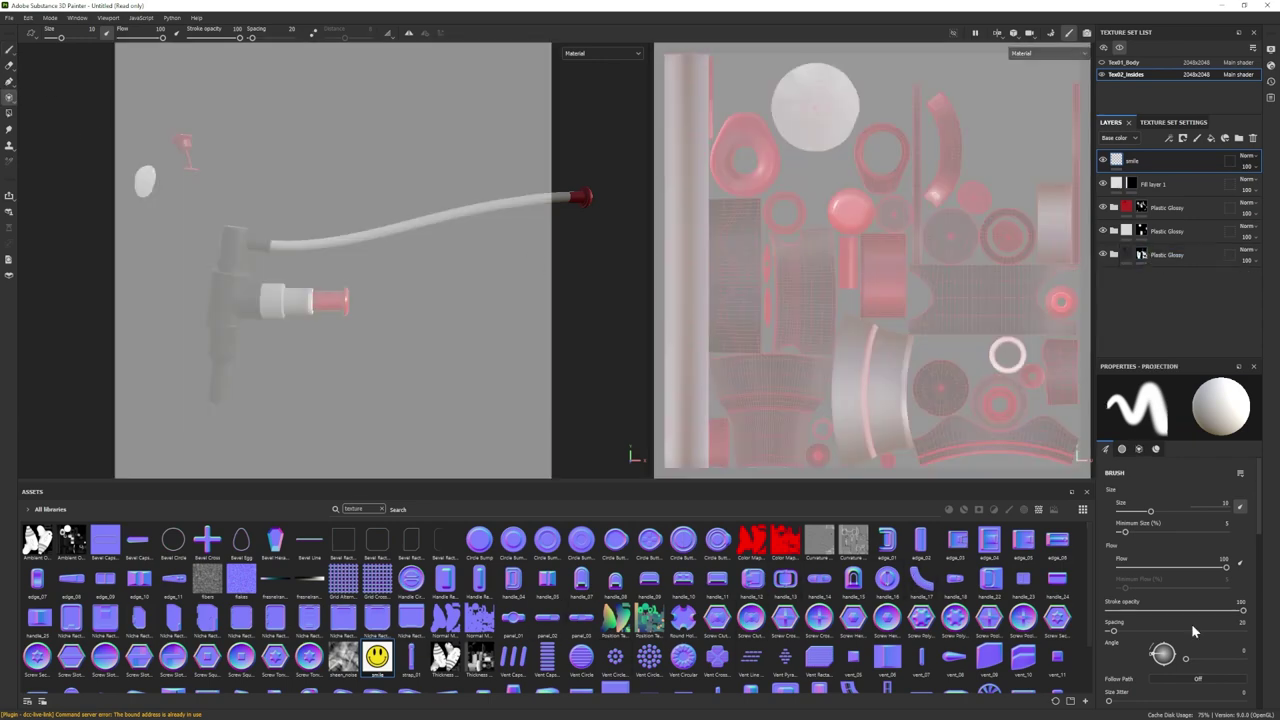
{"action": "scroll", "coordinate": [1131, 576], "scroll_direction": "down", "scroll_amount": 3}
{"action": "scroll", "coordinate": [1131, 576], "scroll_direction": "down", "scroll_amount": 5}
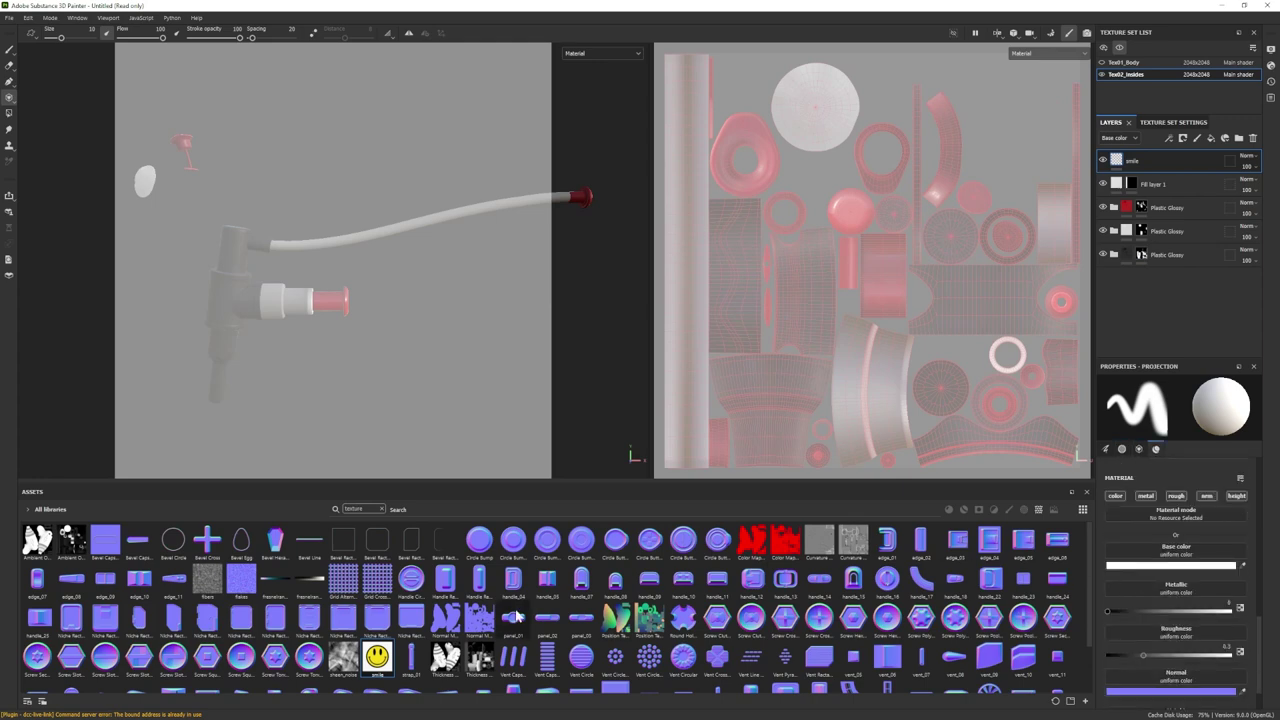
{"action": "left_click_drag", "start_coordinate": [380, 660], "coordinate": [1178, 556]}
- Align the round disc's UV island with the projected smiley in the 2D view
{"action": "scroll", "coordinate": [900, 310], "scroll_direction": "up", "scroll_amount": 5}
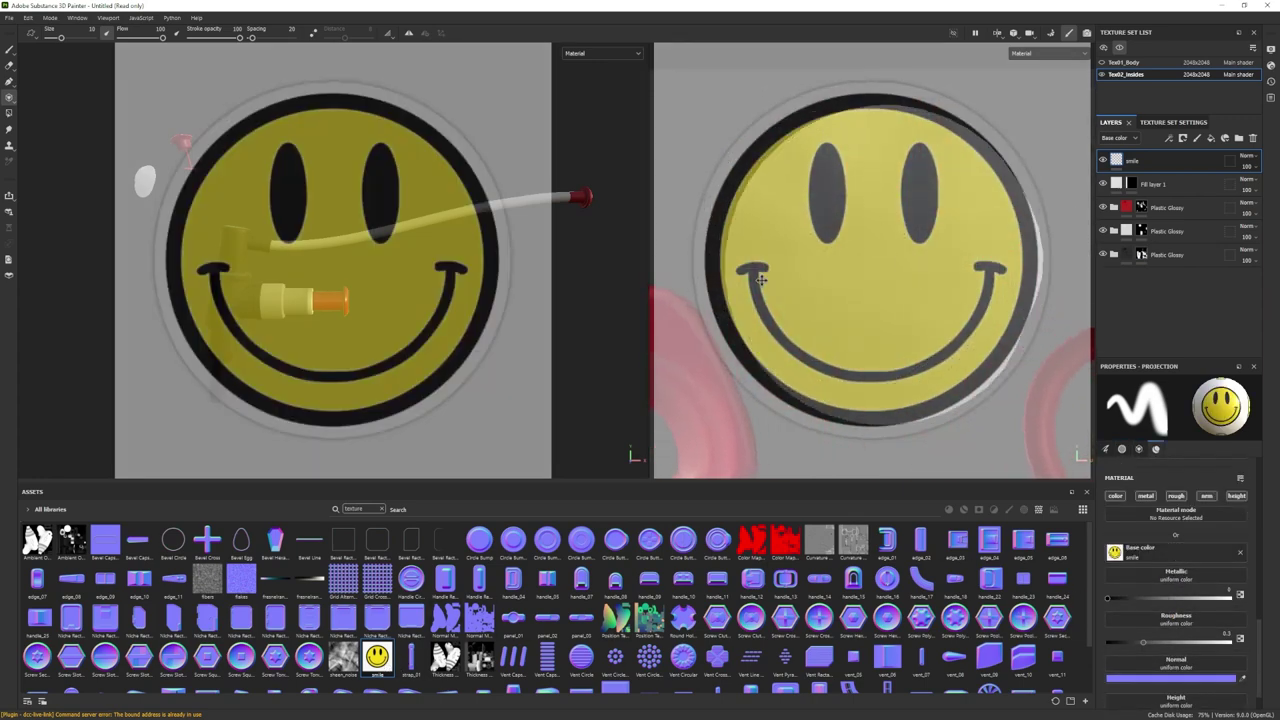
{"action": "middle_click_drag", "start_coordinate": [836, 299], "coordinate": [823, 296], "text": "alt"}
{"action": "left_click_drag", "start_coordinate": [822, 296], "coordinate": [820, 295]}
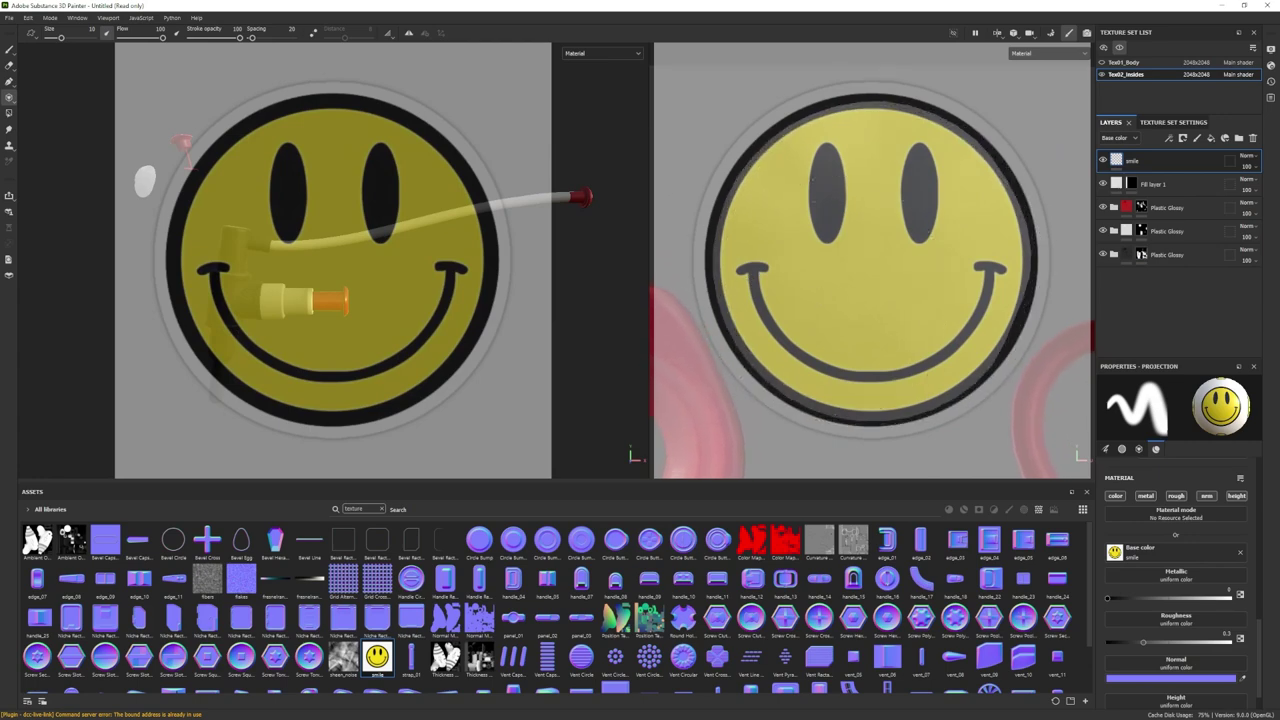
{"action": "right_click_drag", "start_coordinate": [821, 296], "coordinate": [824, 298], "text": "alt"}
{"action": "left_click_drag", "start_coordinate": [824, 298], "coordinate": [825, 300]}
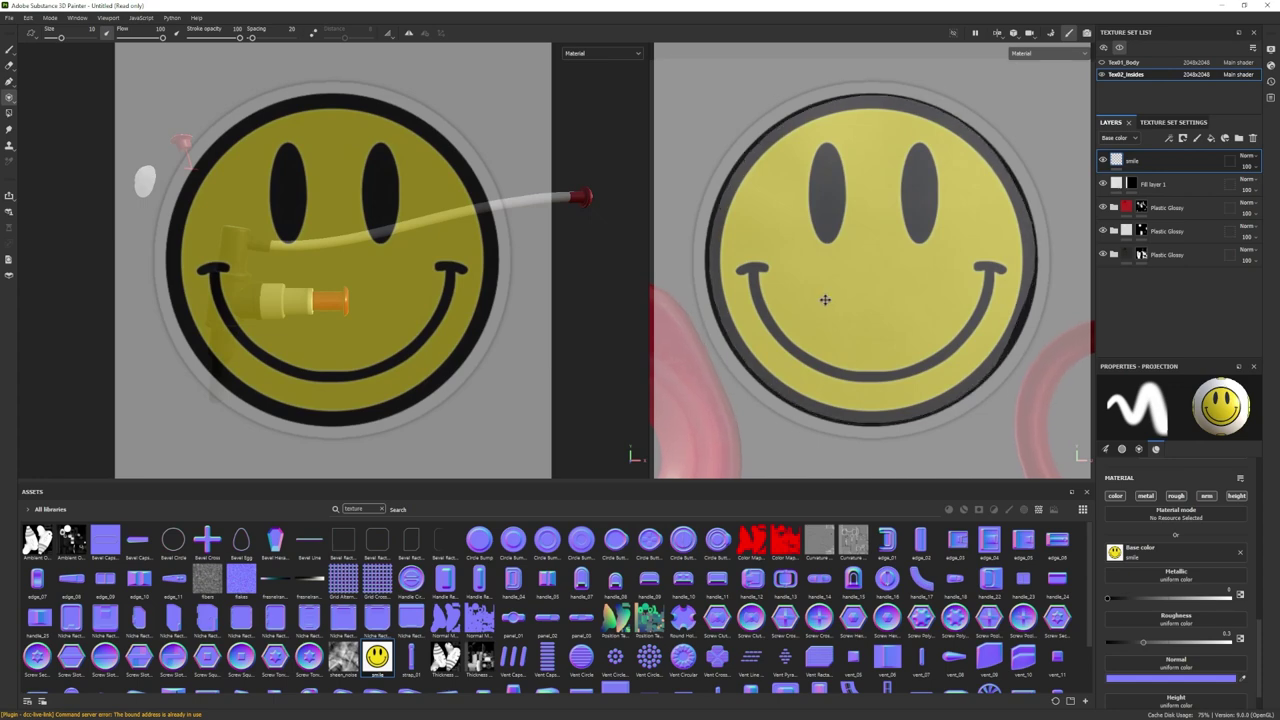
- Paint the projected smiley onto the whole round disc, adjusting the projection's roughness, and return to the Paint tool
{"action": "left_click_drag", "start_coordinate": [803, 208], "coordinate": [807, 231]}
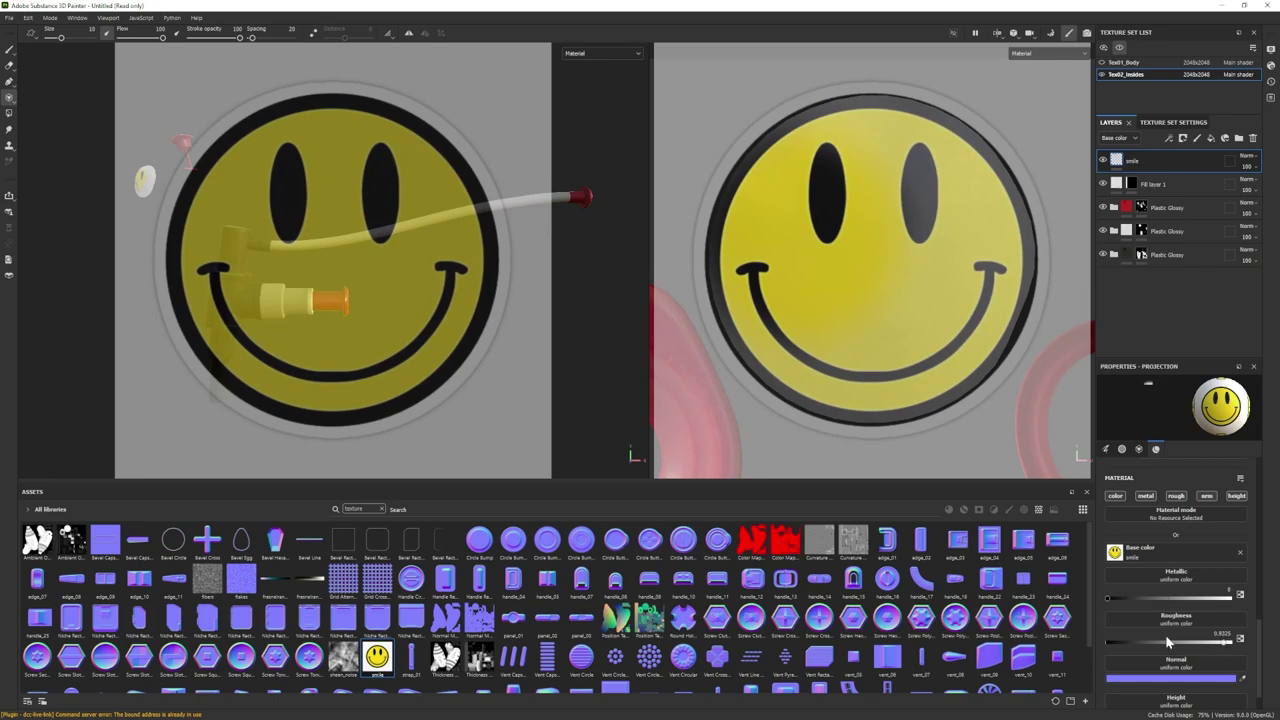
{"action": "left_click_drag", "start_coordinate": [1141, 643], "coordinate": [1140, 643]}
{"action": "mouse_move", "coordinate": [832, 287]}
{"action": "left_mouse_down"}
{"action": "mouse_move", "coordinate": [775, 270]}
{"action": "mouse_move", "coordinate": [946, 140]}
{"action": "mouse_move", "coordinate": [963, 205]}
{"action": "mouse_move", "coordinate": [905, 290]}
{"action": "mouse_move", "coordinate": [835, 315]}
{"action": "mouse_move", "coordinate": [810, 305]}
{"action": "mouse_move", "coordinate": [840, 306]}
{"action": "left_mouse_up"}
{"action": "left_click", "coordinate": [9, 48]}
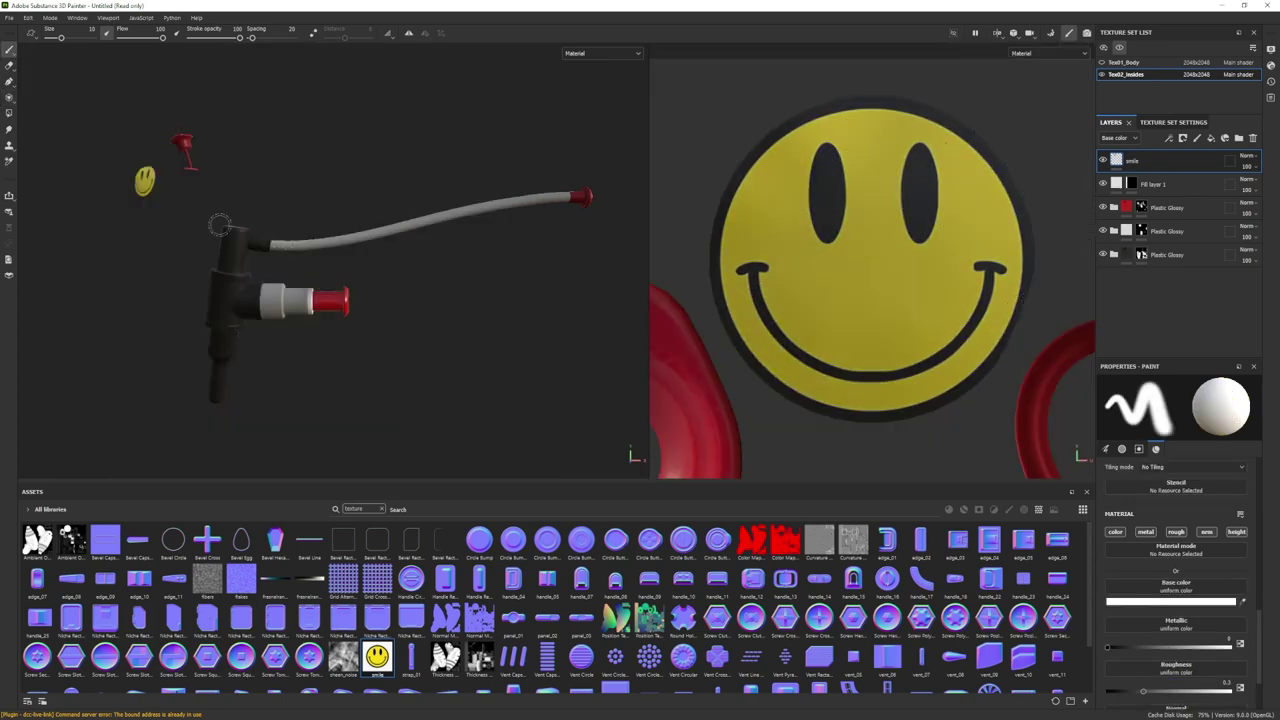
- Show the gun's body texture set again and render the complete gun with Iray
{"action": "left_click_drag", "start_coordinate": [368, 262], "coordinate": [331, 286], "text": "alt"}
{"action": "middle_click_drag", "start_coordinate": [398, 273], "coordinate": [343, 305], "text": "alt"}
{"action": "left_click_drag", "start_coordinate": [343, 305], "coordinate": [330, 302], "text": "alt"}
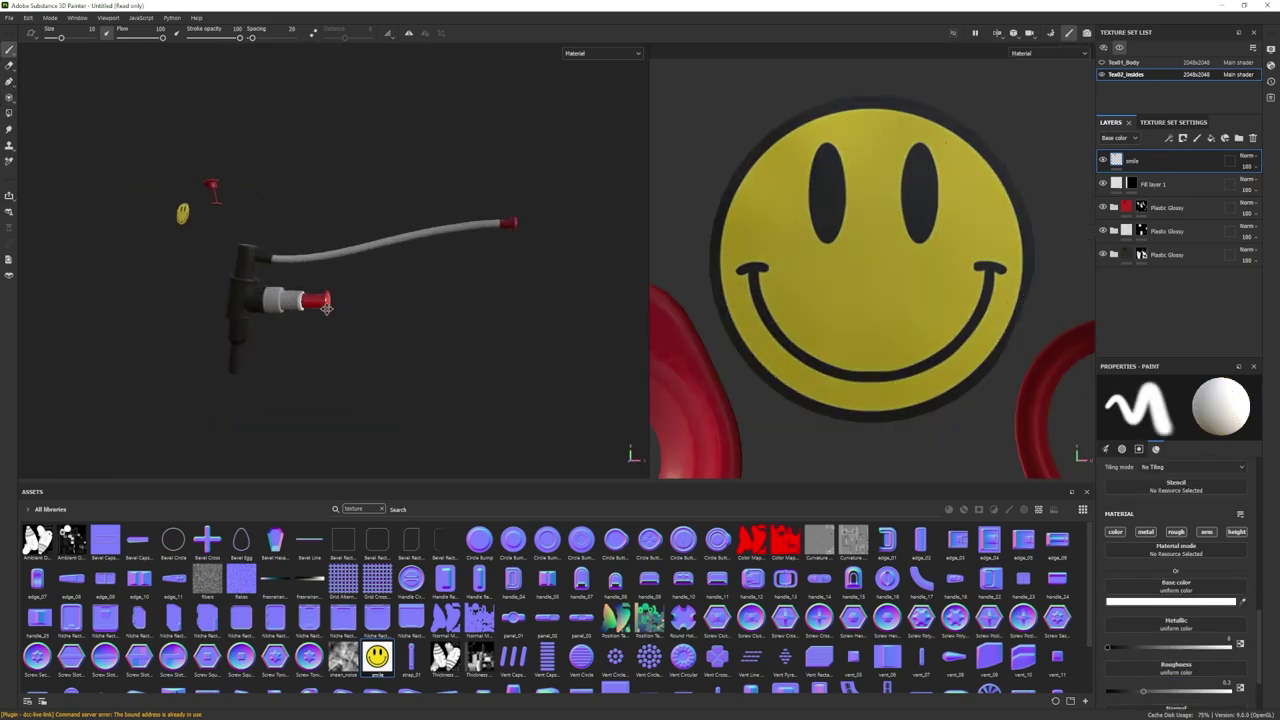
{"action": "middle_click_drag", "start_coordinate": [330, 302], "coordinate": [386, 280], "text": "alt"}
{"action": "left_click", "coordinate": [1119, 47]}
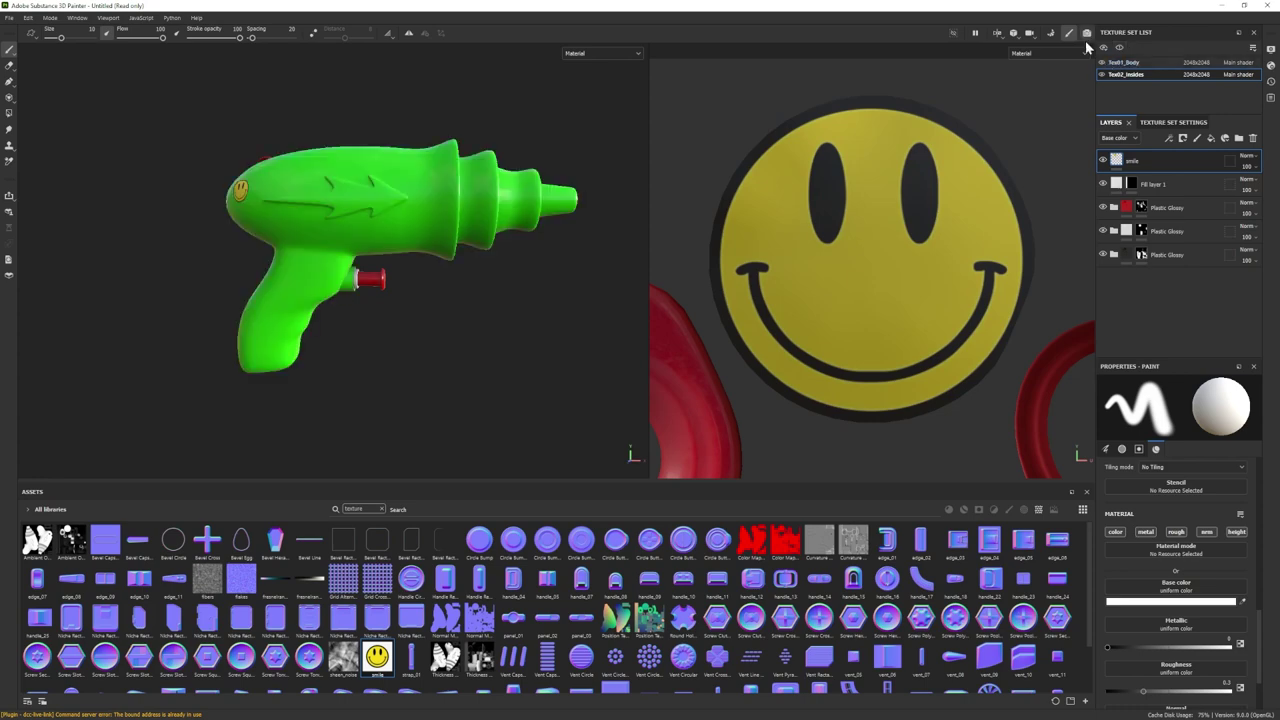
{"action": "key", "text": "F10"}
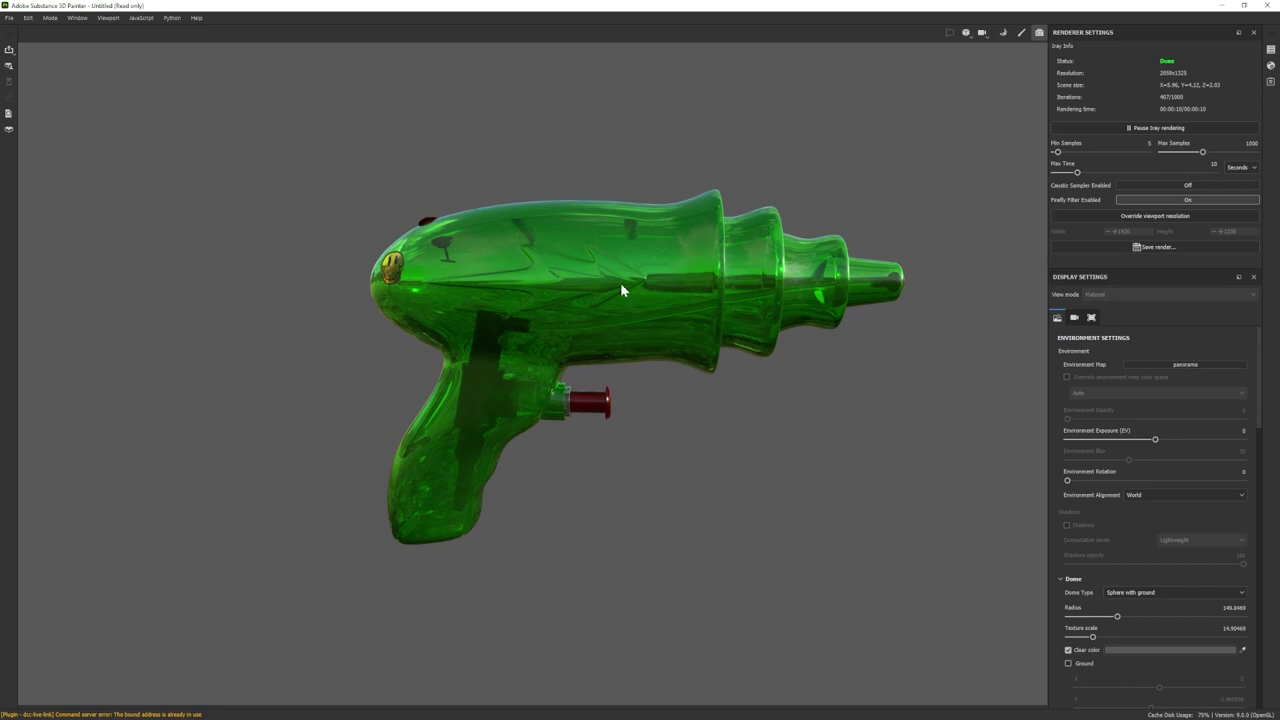
- Compare the body with the Main shader's Refraction at 0, and set Refraction to 0.91
{"action": "left_click", "coordinate": [1271, 66]}
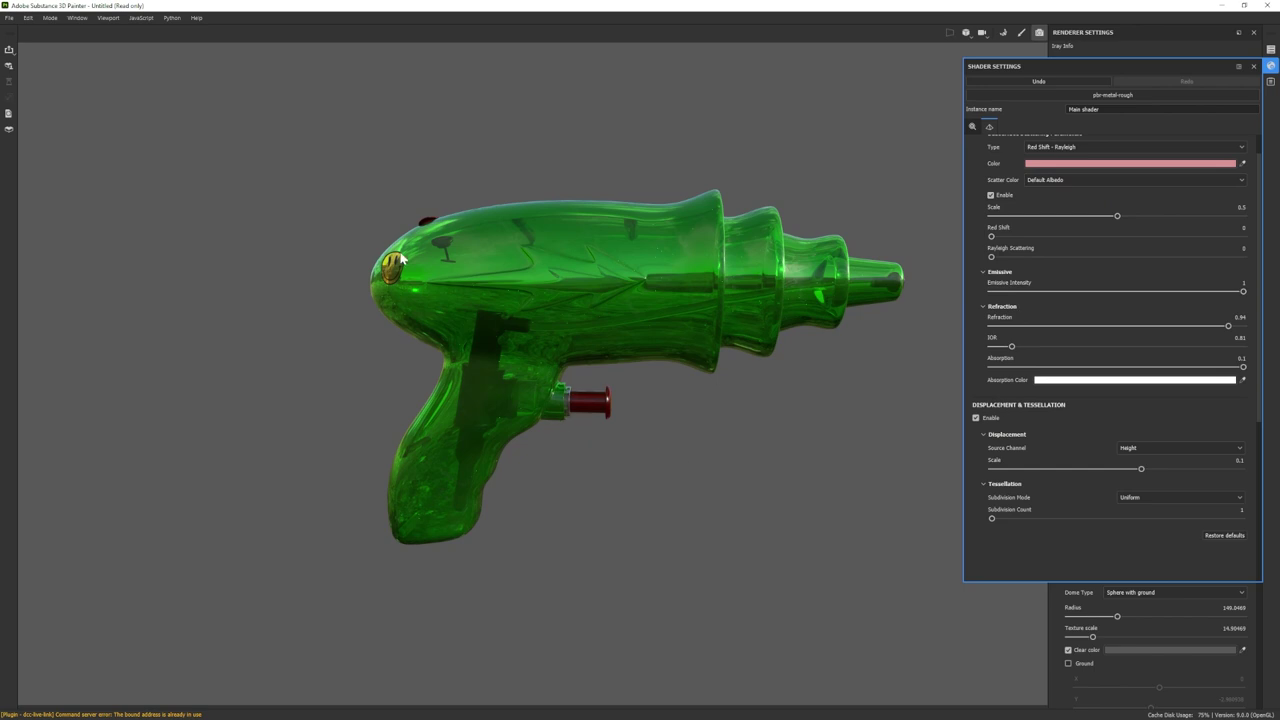
{"action": "left_click_drag", "start_coordinate": [1003, 327], "coordinate": [975, 328]}
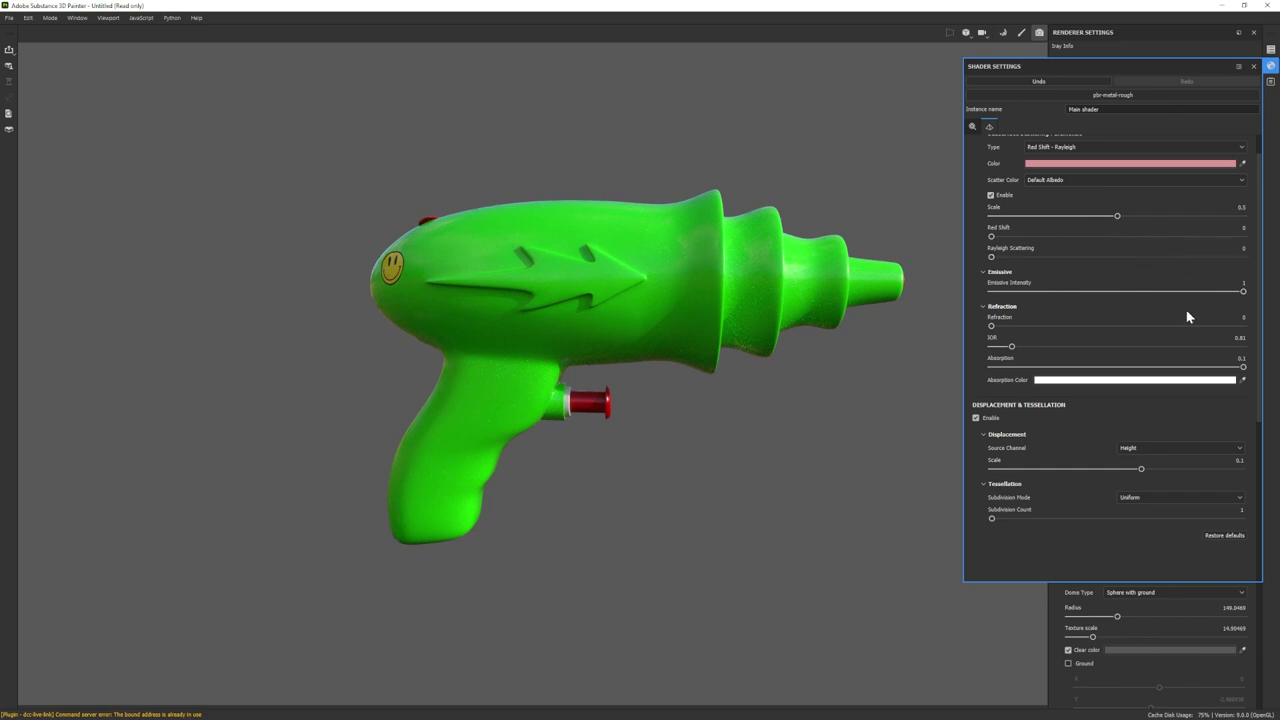
{"action": "left_click_drag", "start_coordinate": [1204, 330], "coordinate": [1222, 330]}
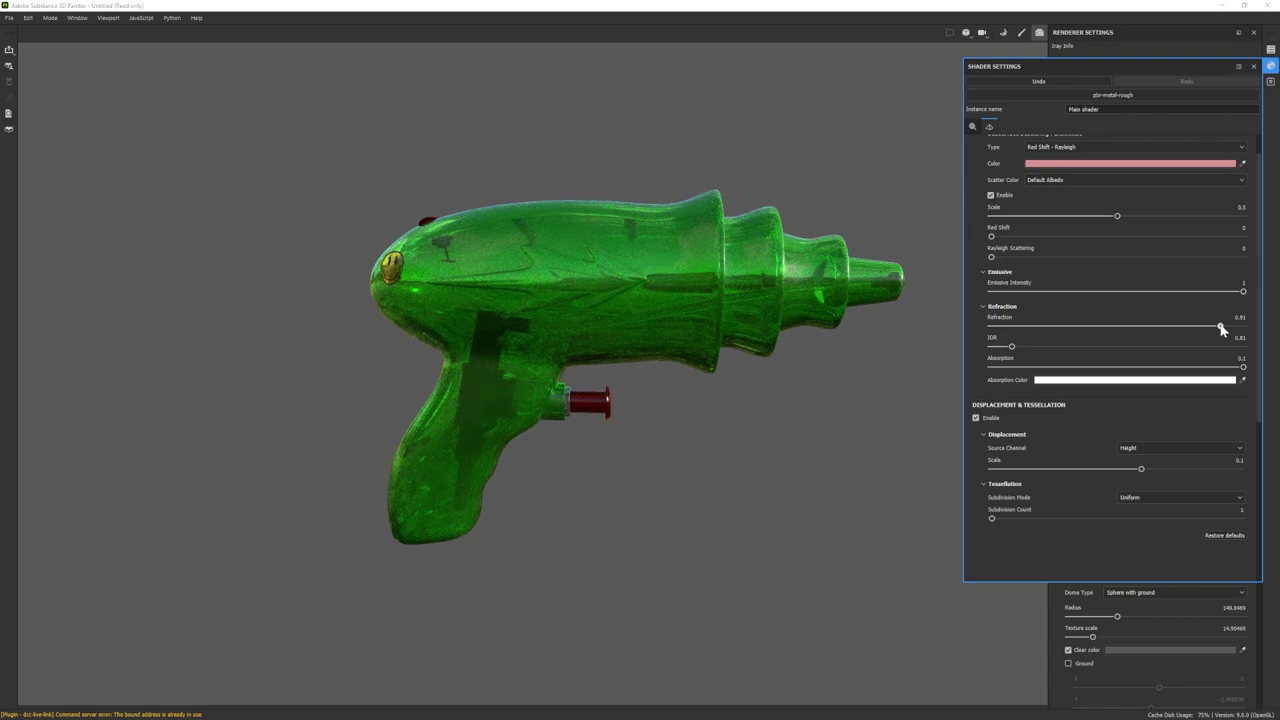
{"action": "right_click_drag", "start_coordinate": [539, 305], "coordinate": [701, 379], "text": "alt"}
{"action": "middle_click_drag", "start_coordinate": [701, 379], "coordinate": [609, 346], "text": "alt"}
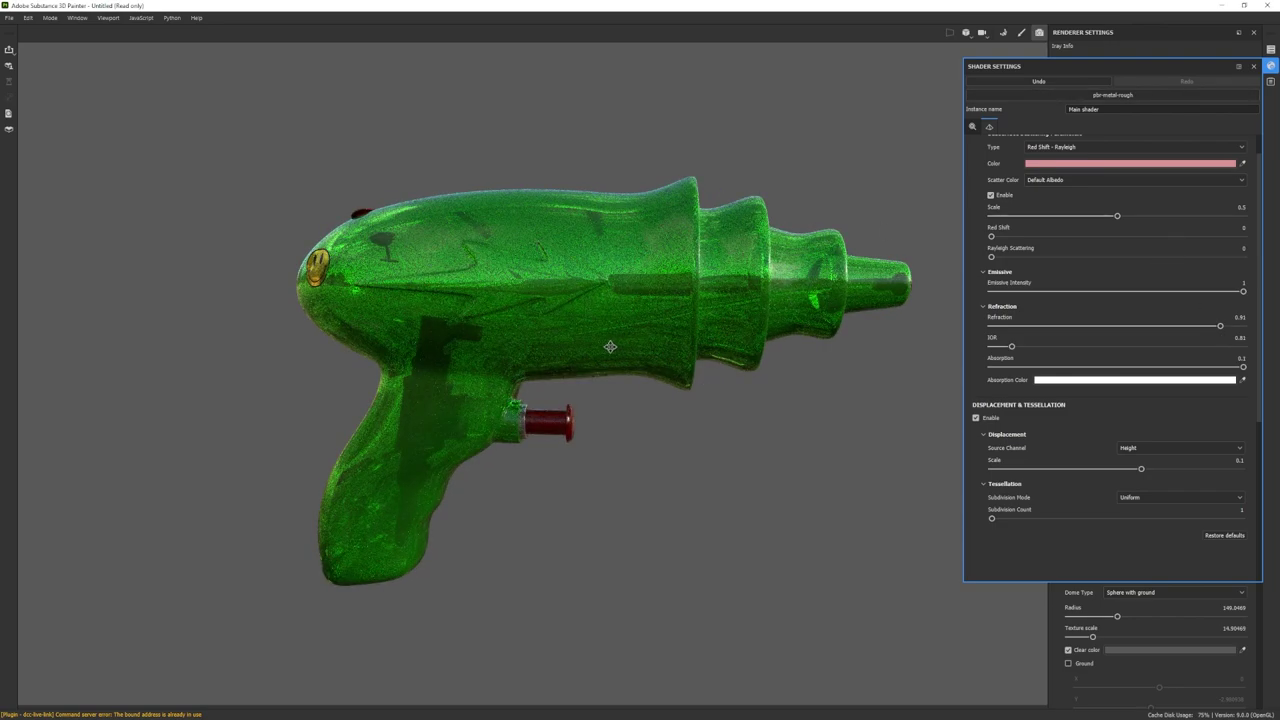
{"action": "scroll", "coordinate": [565, 359], "scroll_direction": "down", "scroll_amount": 1}
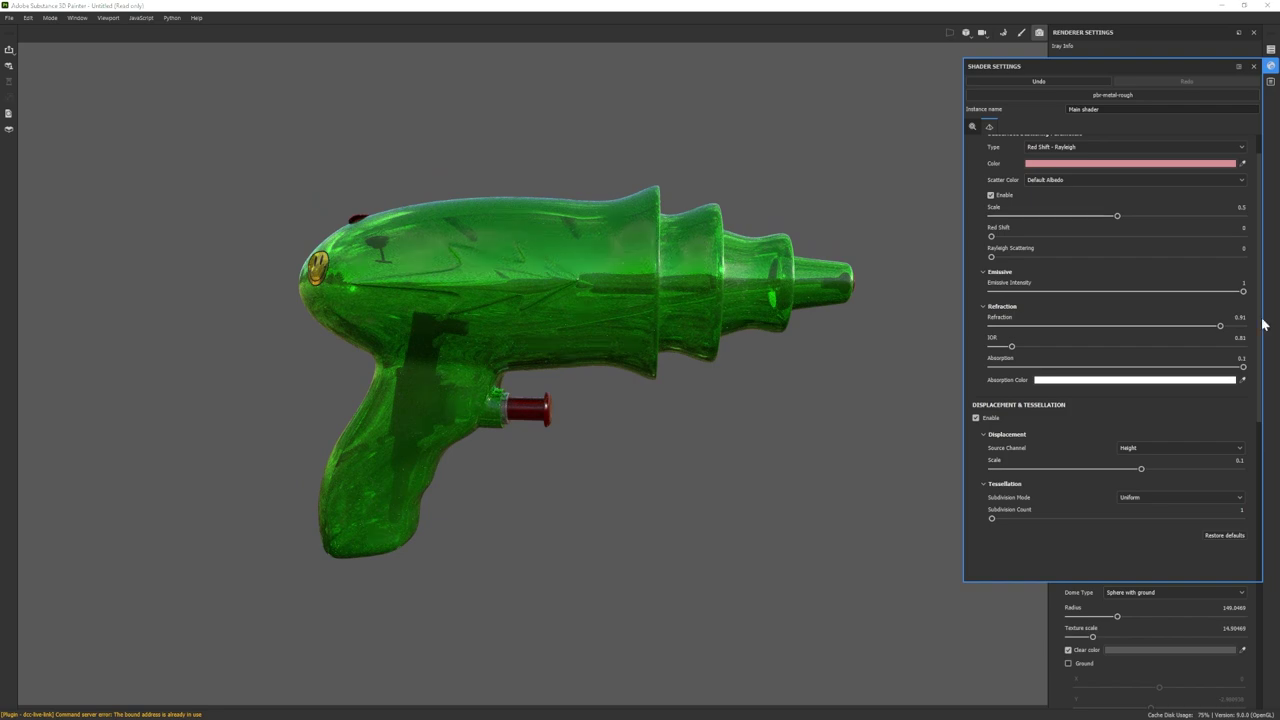
{"action": "left_click", "coordinate": [1271, 65]}
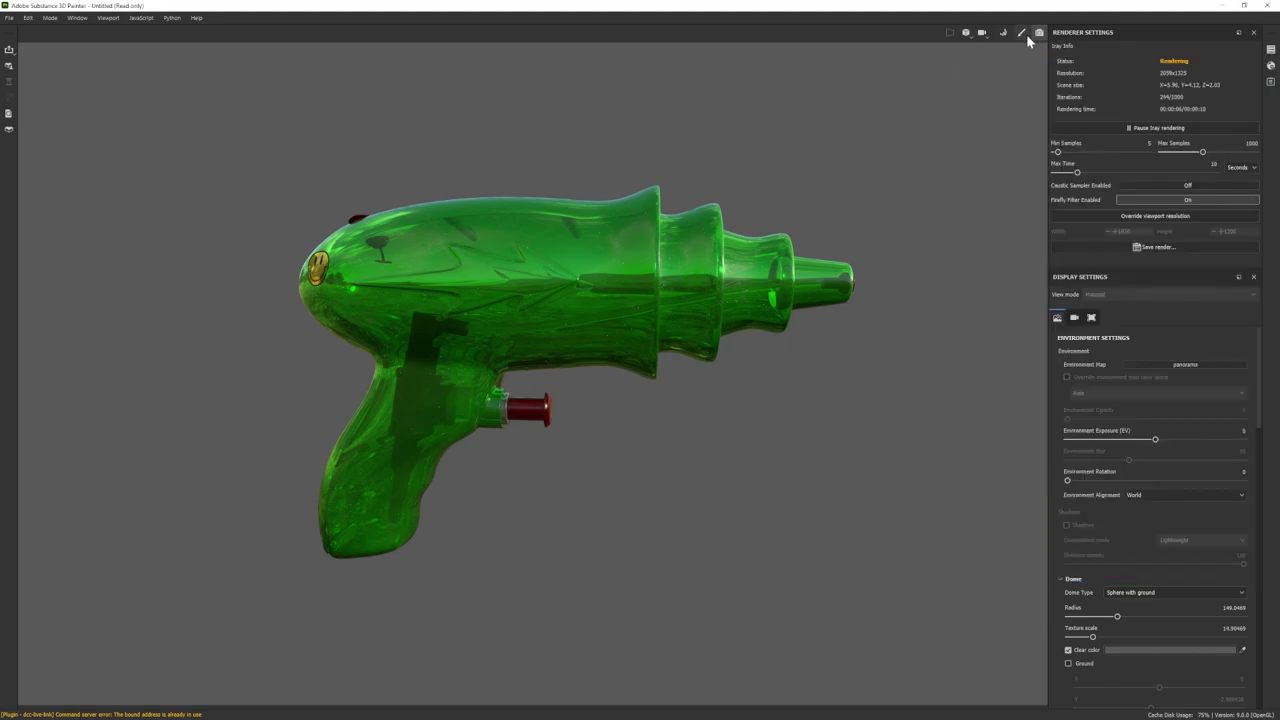
- Leave the Iray rendering for painting mode and switch to the Tex01_Body texture set
{"action": "left_click", "coordinate": [1022, 33]}
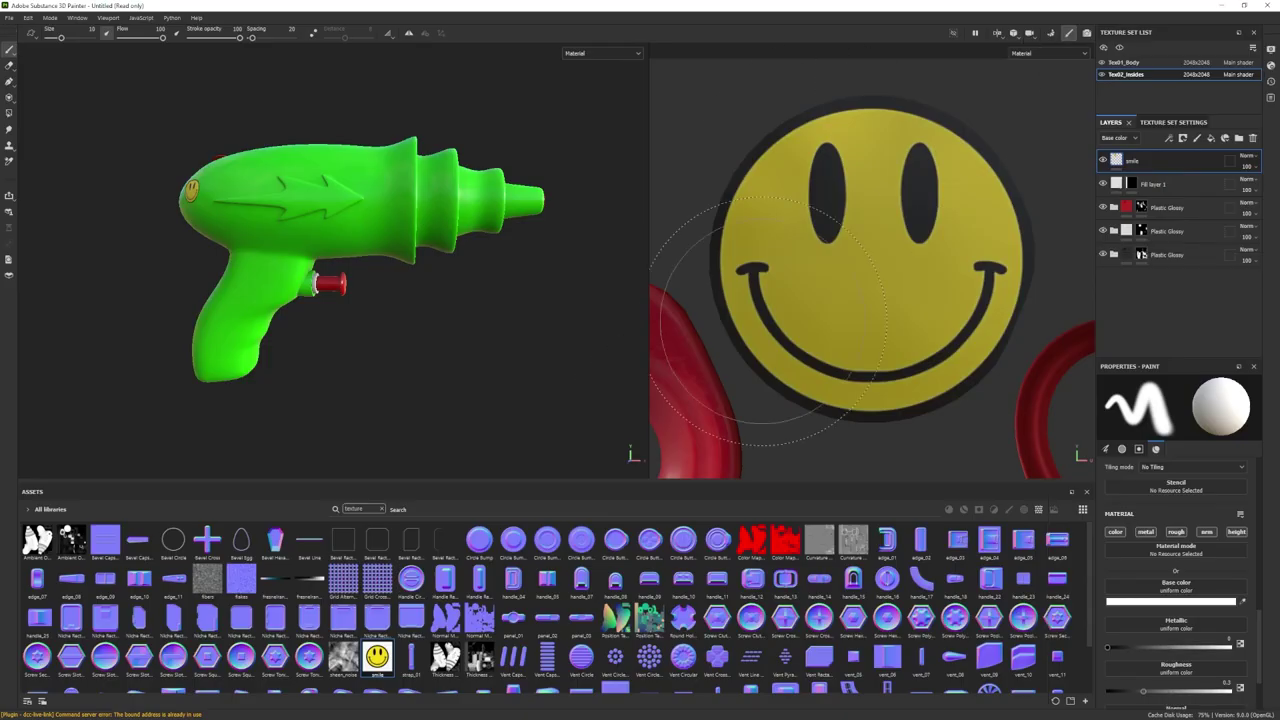
{"action": "scroll", "coordinate": [727, 358], "scroll_direction": "down", "scroll_amount": 3}
{"action": "middle_click_drag", "start_coordinate": [740, 440], "coordinate": [753, 318], "text": "alt"}
{"action": "scroll", "coordinate": [757, 247], "scroll_direction": "up", "scroll_amount": 1}
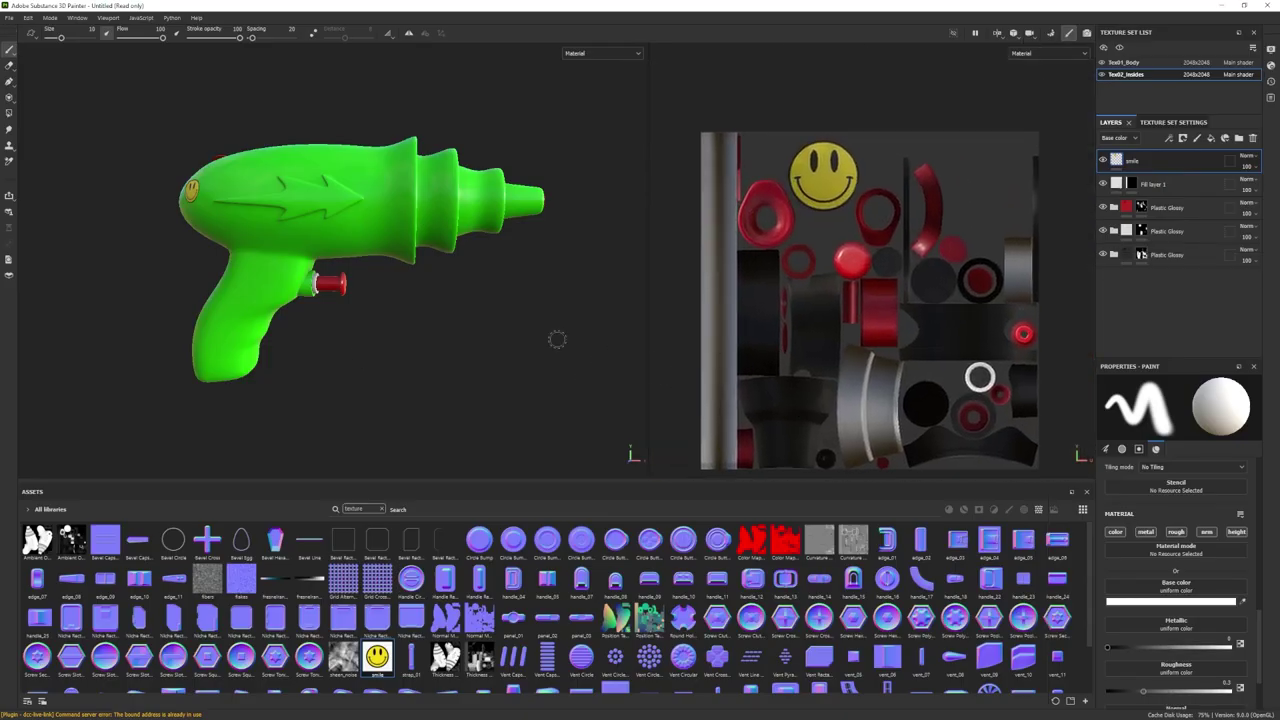
{"action": "middle_click_drag", "start_coordinate": [397, 354], "coordinate": [360, 397], "text": "alt"}
{"action": "scroll", "coordinate": [386, 416], "scroll_direction": "up", "scroll_amount": 2}
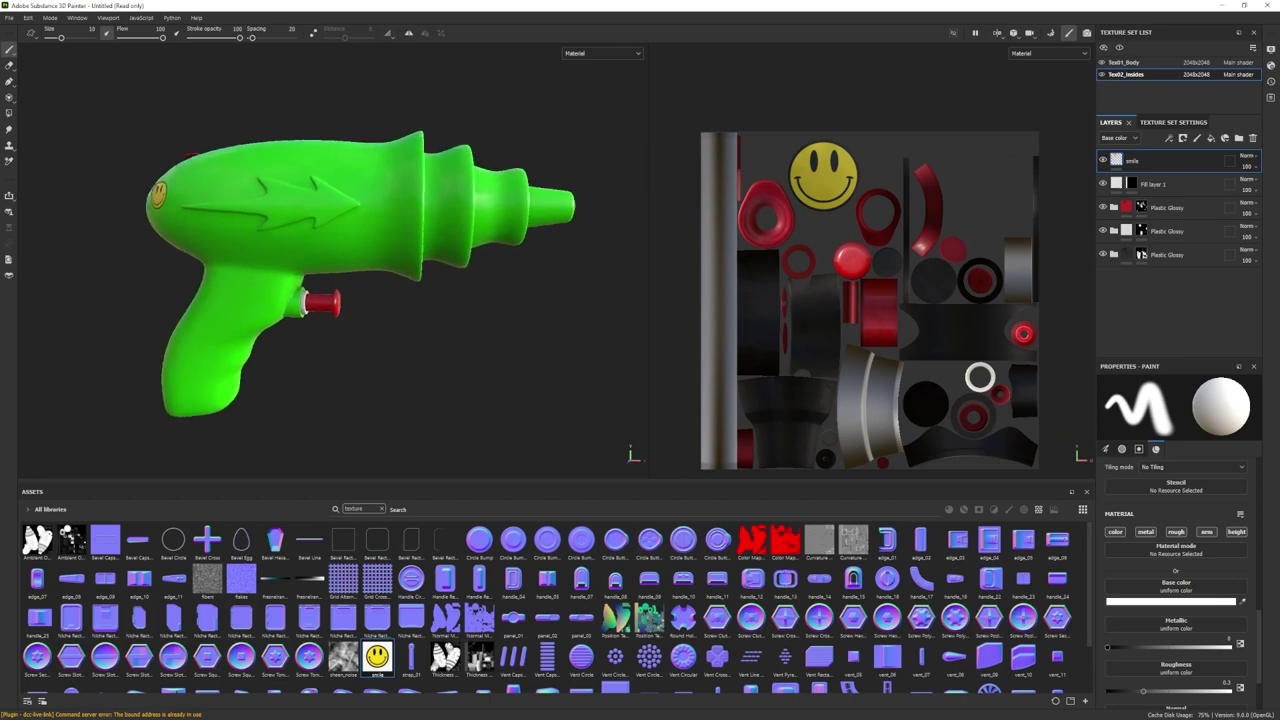
{"action": "left_click", "coordinate": [1128, 62]}
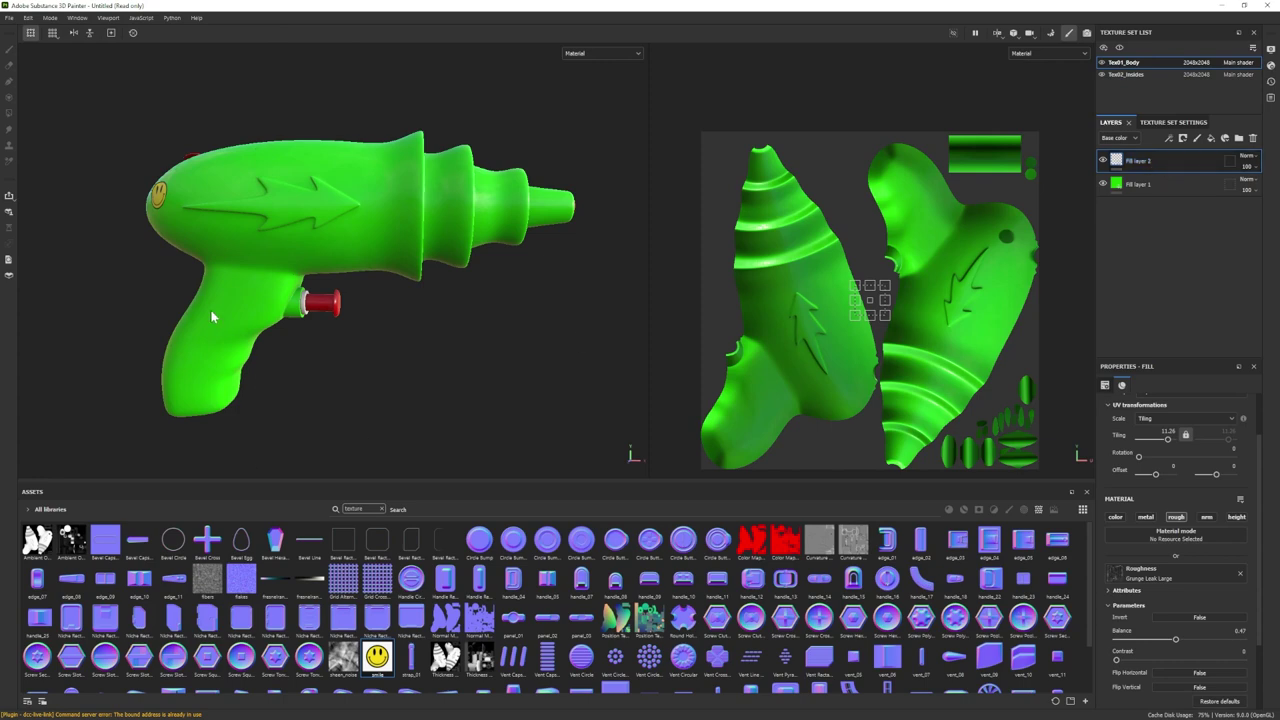
- Add a fill layer above Fill layer 2 in Tex01_Body with only the height channel enabled
{"action": "left_click", "coordinate": [1211, 138]}
{"action": "left_click", "coordinate": [1115, 517]}
{"action": "left_click", "coordinate": [1146, 517]}
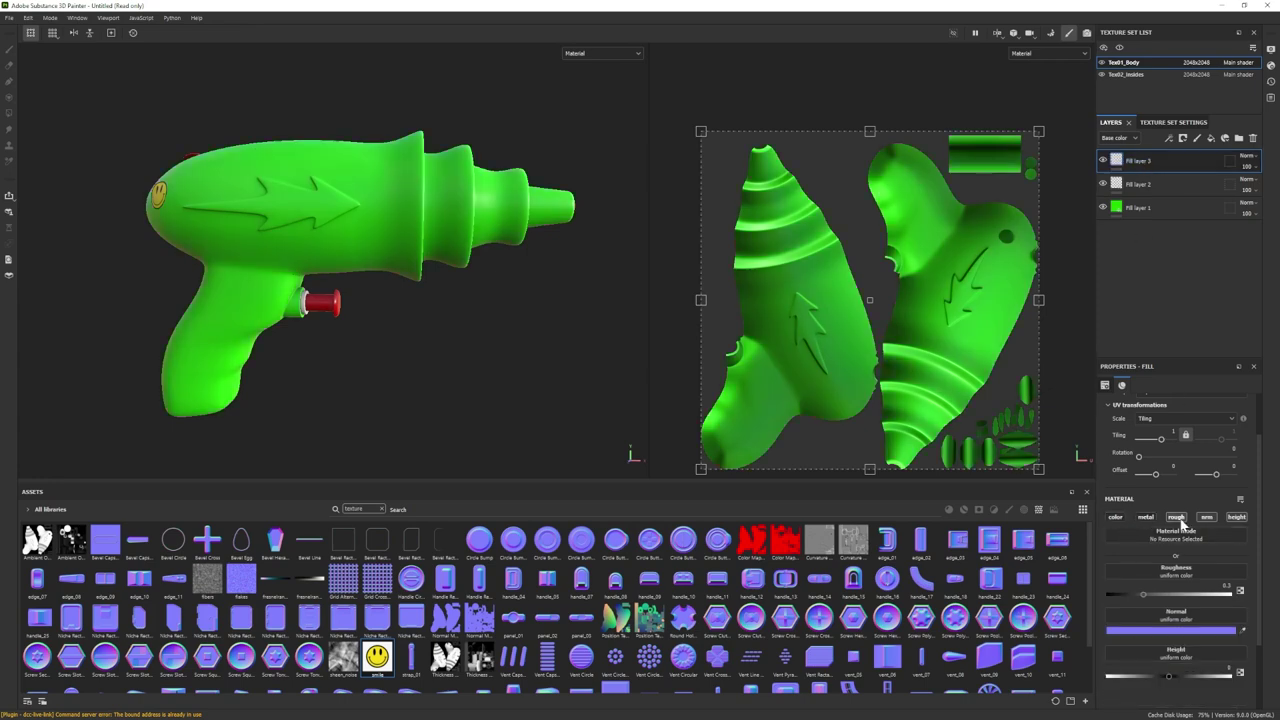
{"action": "left_click", "coordinate": [1176, 517]}
{"action": "left_click", "coordinate": [1236, 517]}
{"action": "left_click", "coordinate": [1207, 517]}
{"action": "double_click", "coordinate": [1140, 161]}
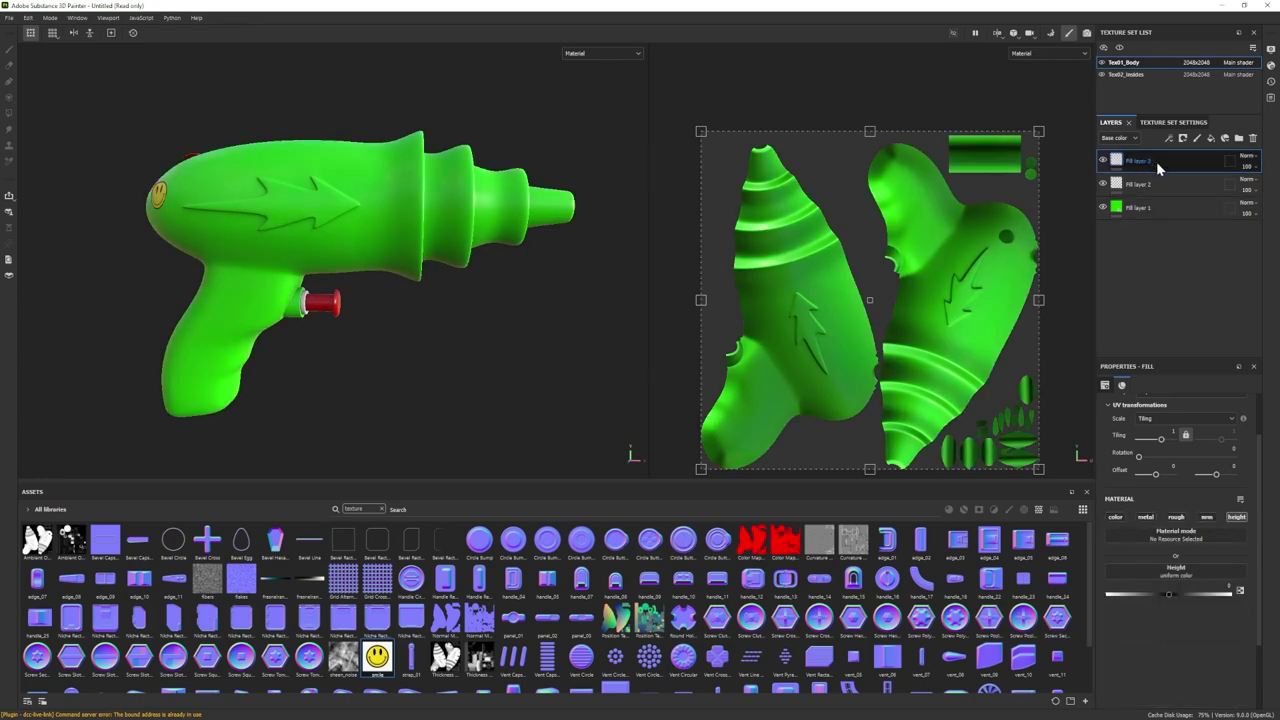
{"action": "key", "text": "Return"}
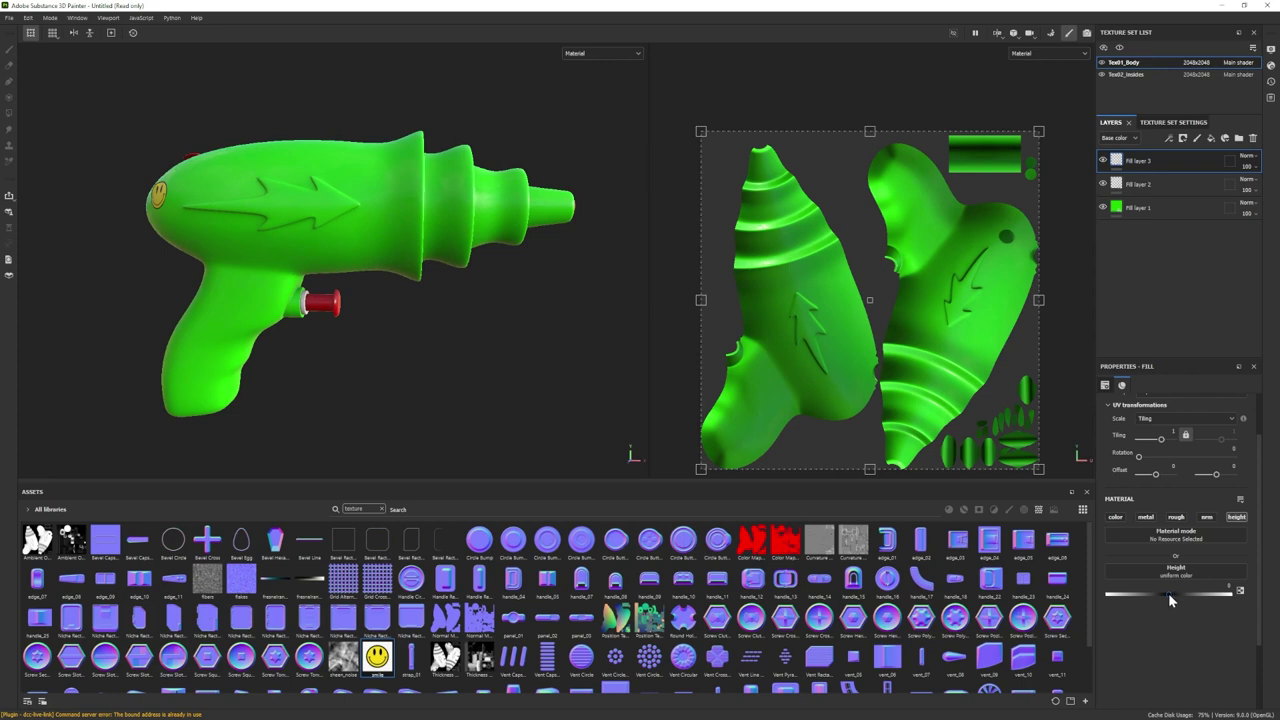
- Set the new fill layer's height to 0.0317 and check the displacement and tessellation options in the shader settings
{"action": "left_click", "coordinate": [1170, 594]}
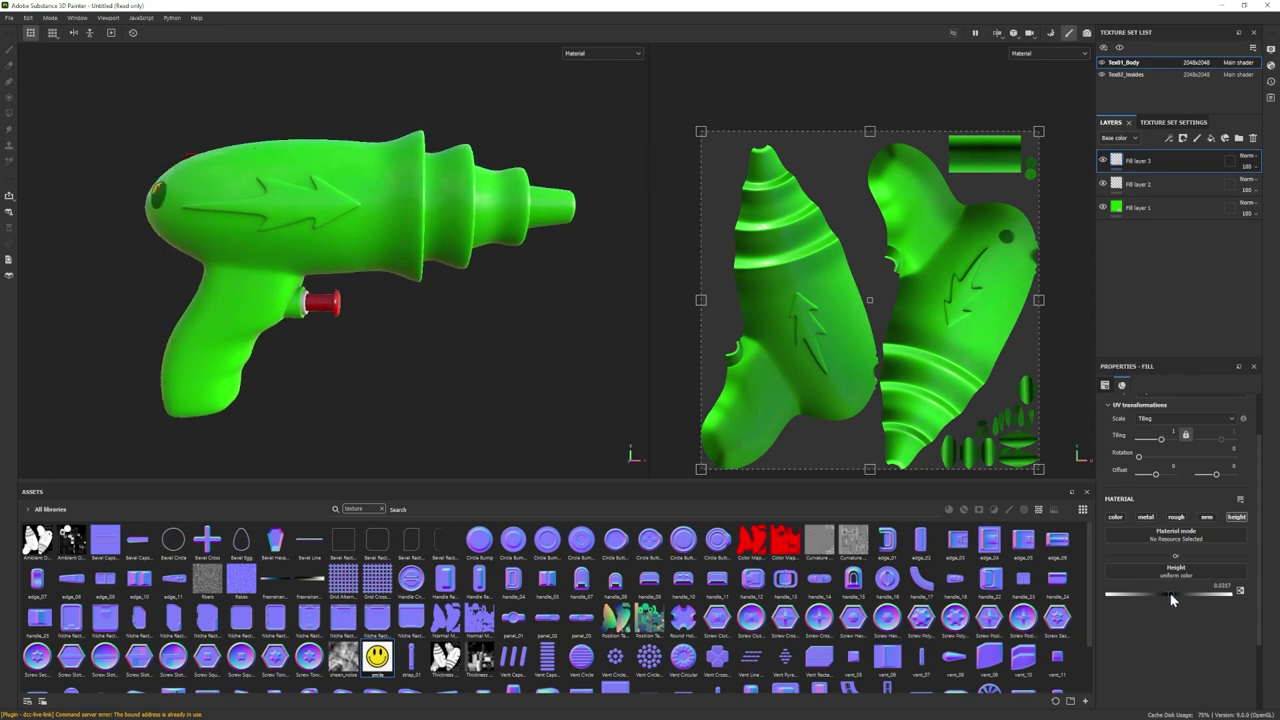
{"action": "left_click", "coordinate": [1270, 65]}
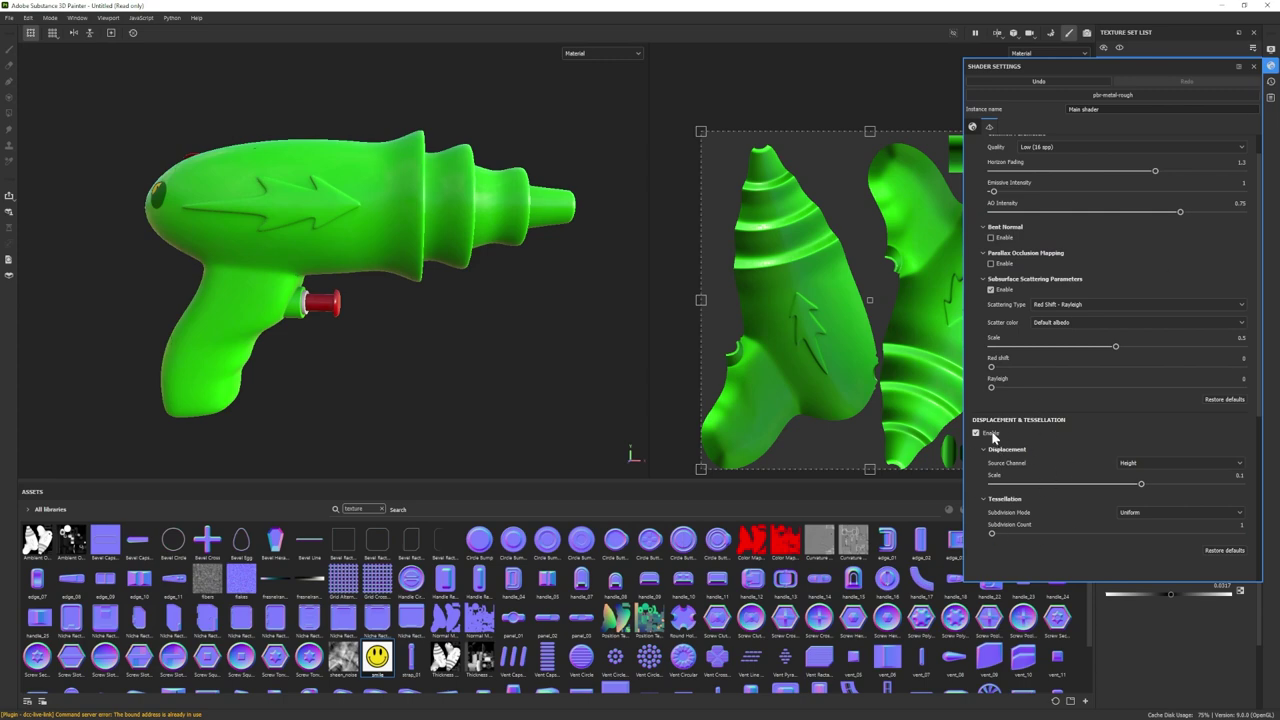
{"action": "left_click", "coordinate": [1270, 66]}
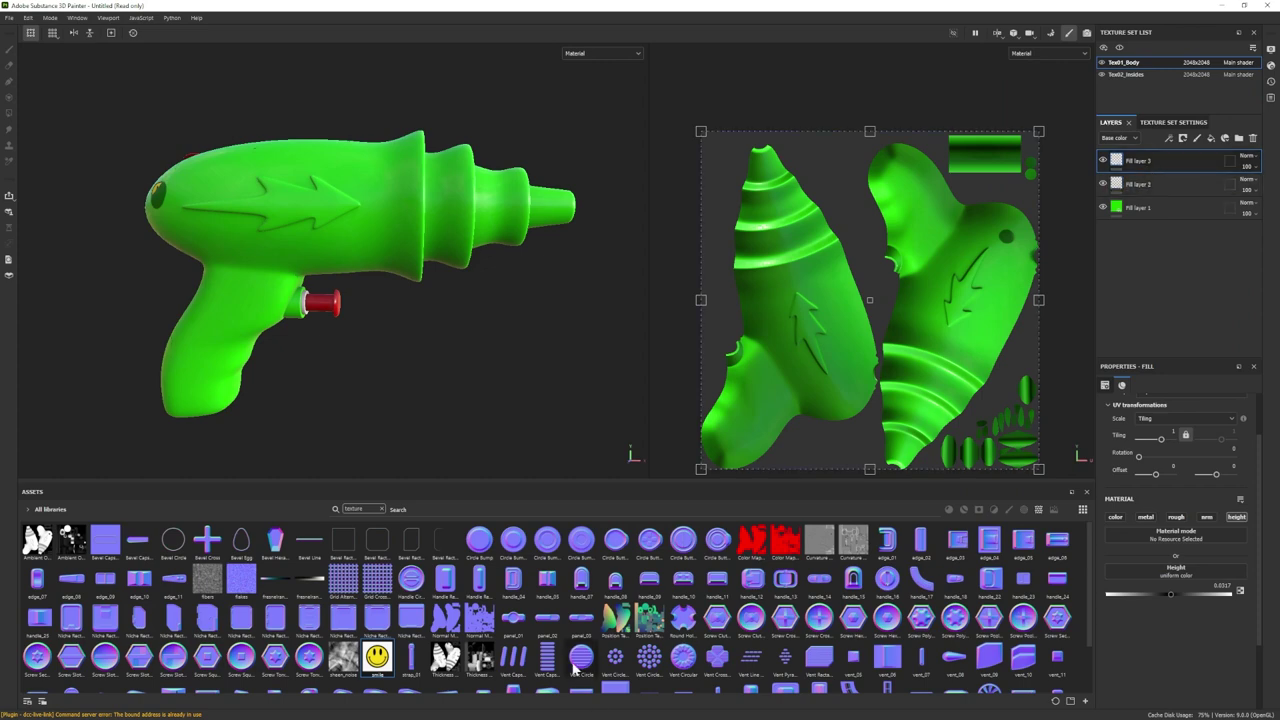
- Clear the texture search filter and apply the Tile Generator texture to the height channel of Fill layer 3
{"action": "scroll", "coordinate": [527, 651], "scroll_direction": "down", "scroll_amount": 1}
{"action": "scroll", "coordinate": [525, 648], "scroll_direction": "up", "scroll_amount": 1}
{"action": "left_click", "coordinate": [381, 509]}
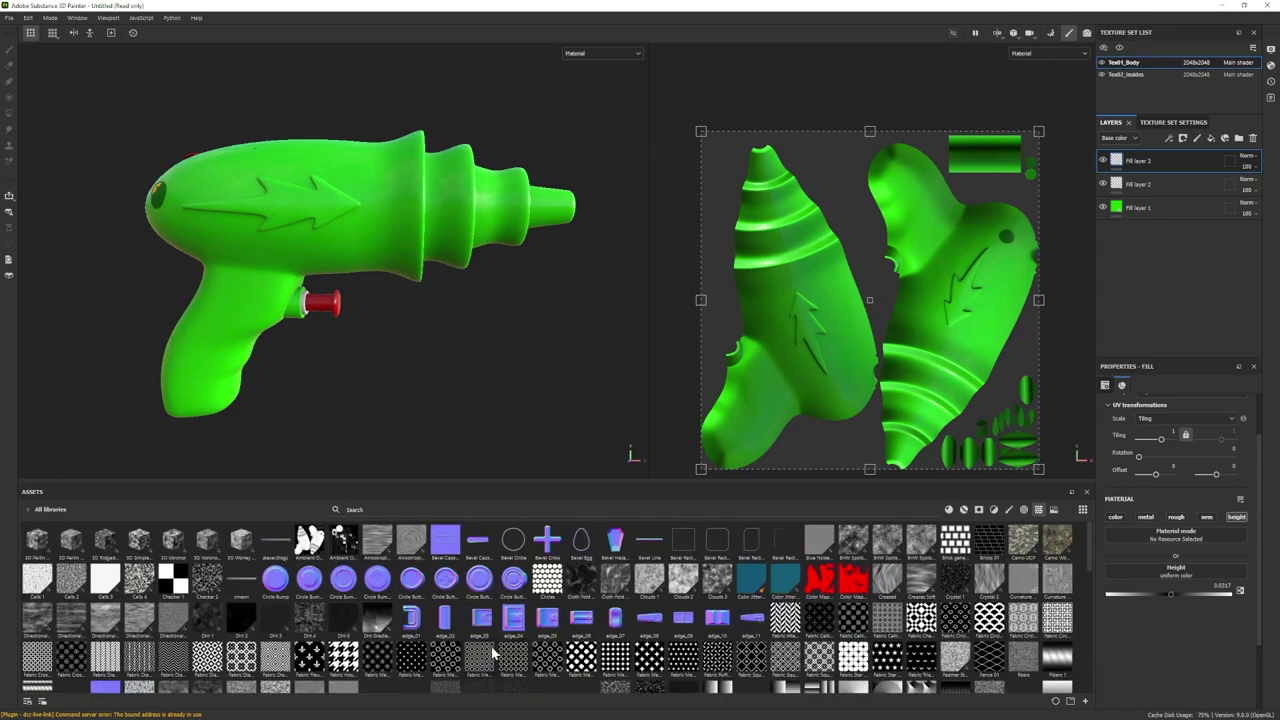
{"action": "scroll", "coordinate": [397, 672], "scroll_direction": "down", "scroll_amount": 2}
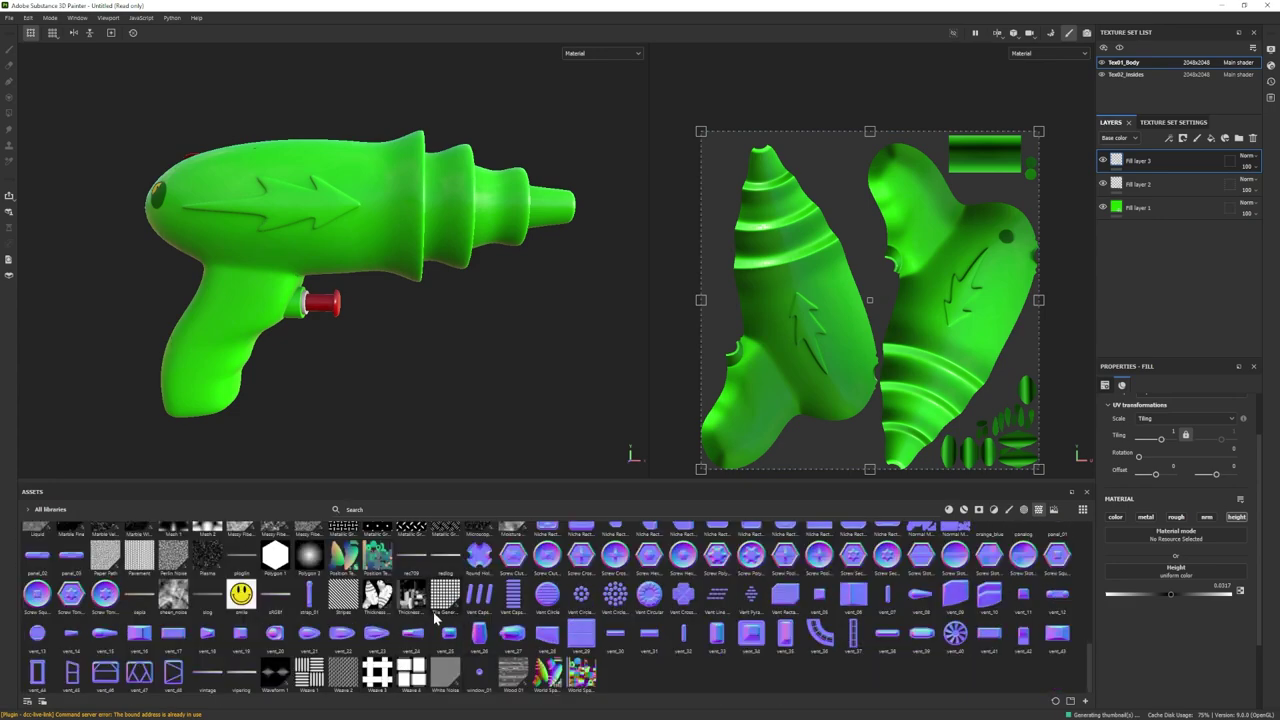
{"action": "mouse_move", "coordinate": [446, 598]}
{"action": "left_click_drag", "start_coordinate": [446, 598], "coordinate": [1160, 577]}
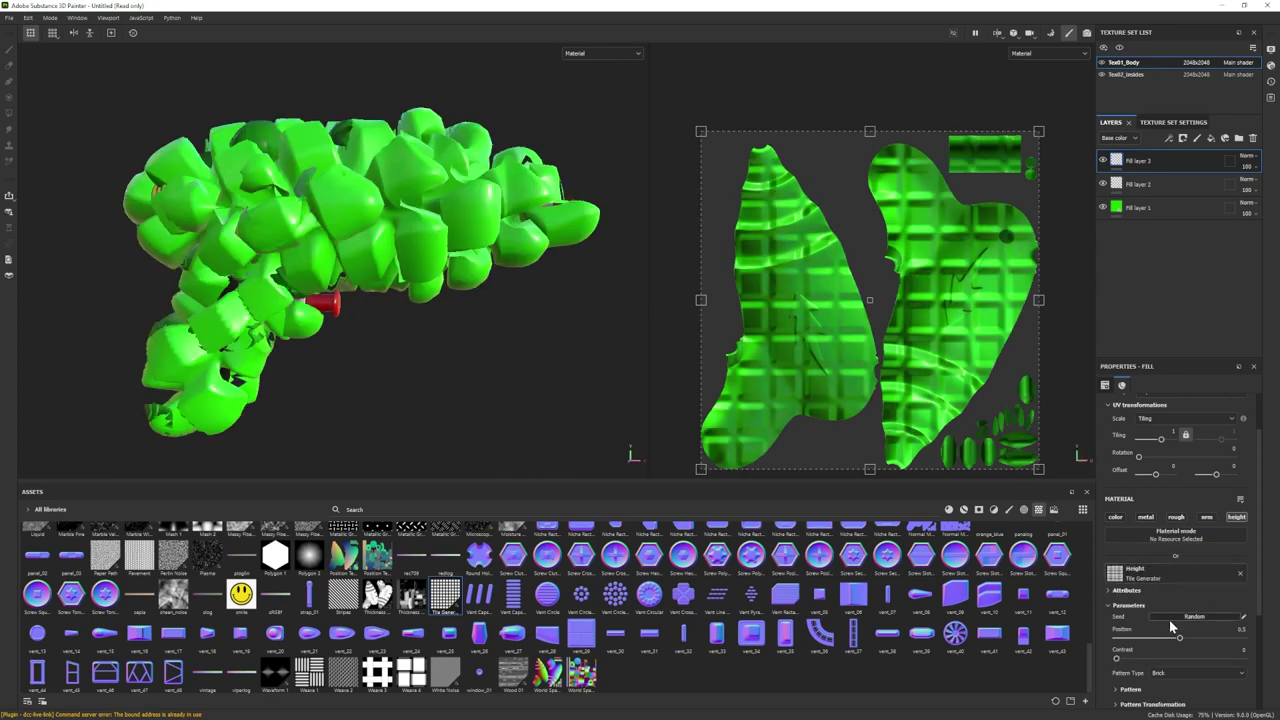
- Set the Tile Generator's Position to 0.35 and disable displacement and tessellation in the Main shader
{"action": "mouse_move", "coordinate": [1179, 637]}
{"action": "left_mouse_down"}
{"action": "mouse_move", "coordinate": [1250, 638]}
{"action": "mouse_move", "coordinate": [1112, 642]}
{"action": "mouse_move", "coordinate": [1161, 643]}
{"action": "left_mouse_up"}
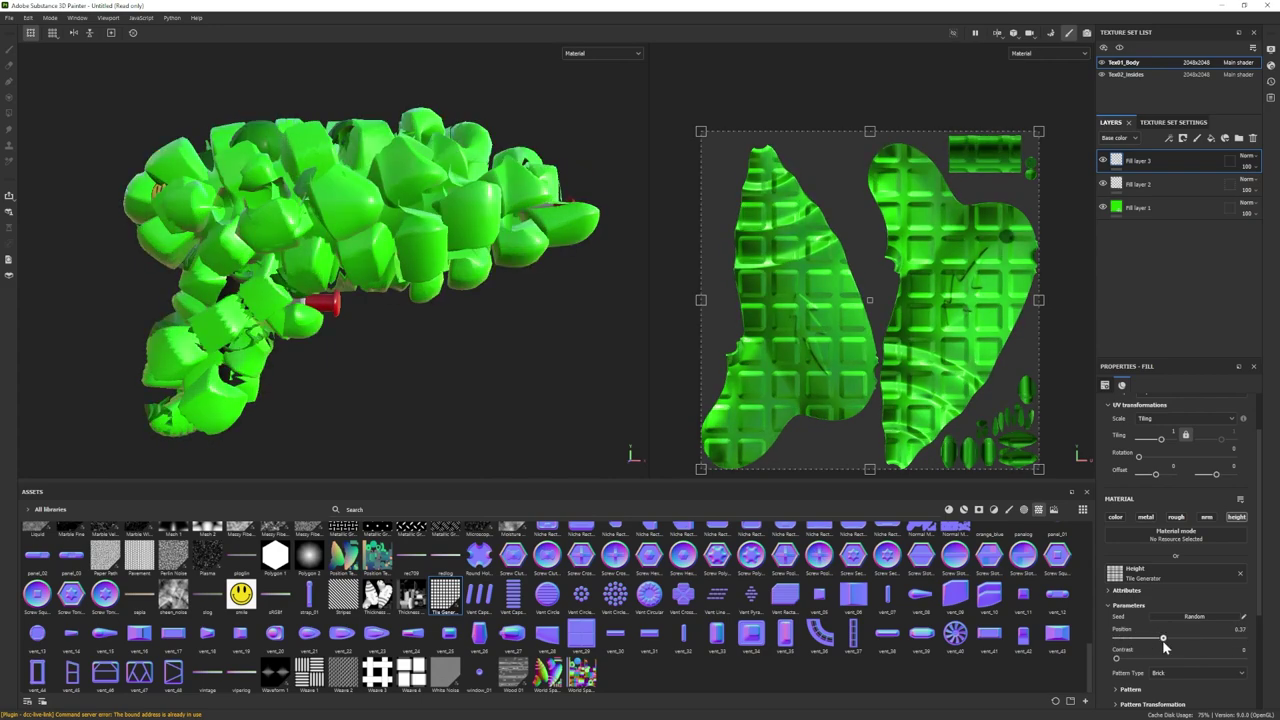
{"action": "left_click", "coordinate": [1271, 65]}
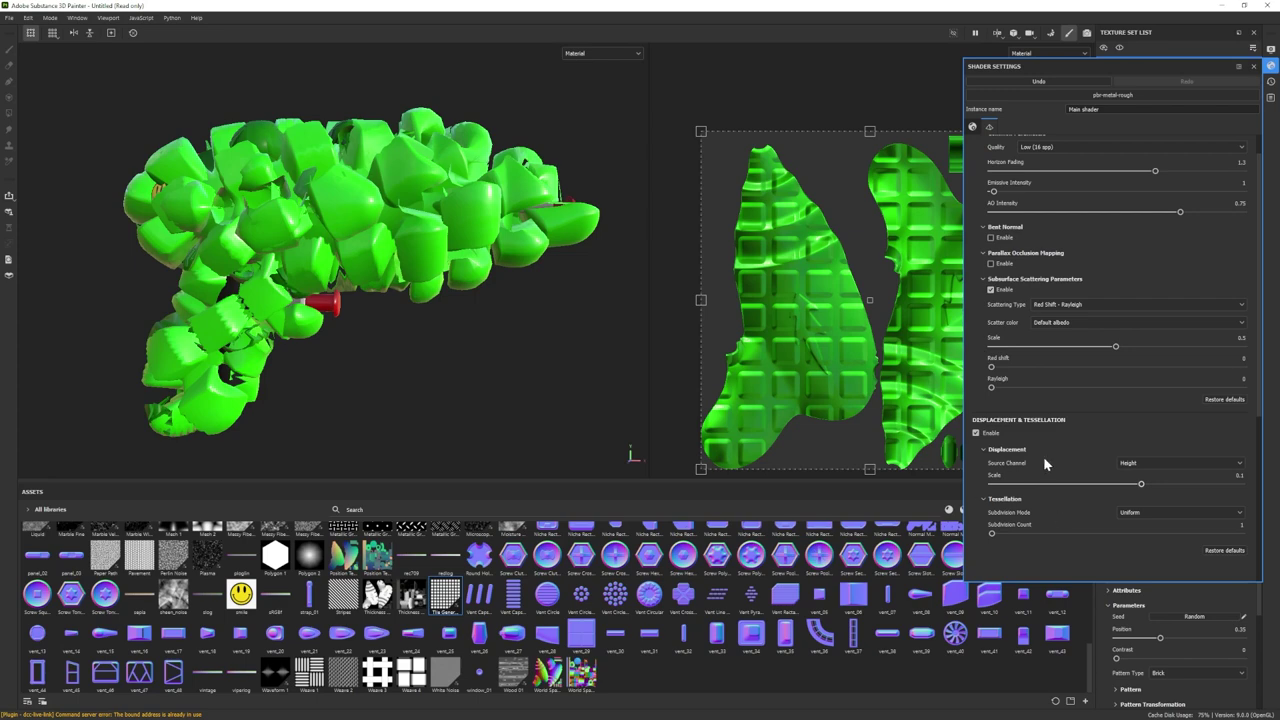
{"action": "left_click", "coordinate": [977, 434]}
{"action": "left_click", "coordinate": [1271, 66]}
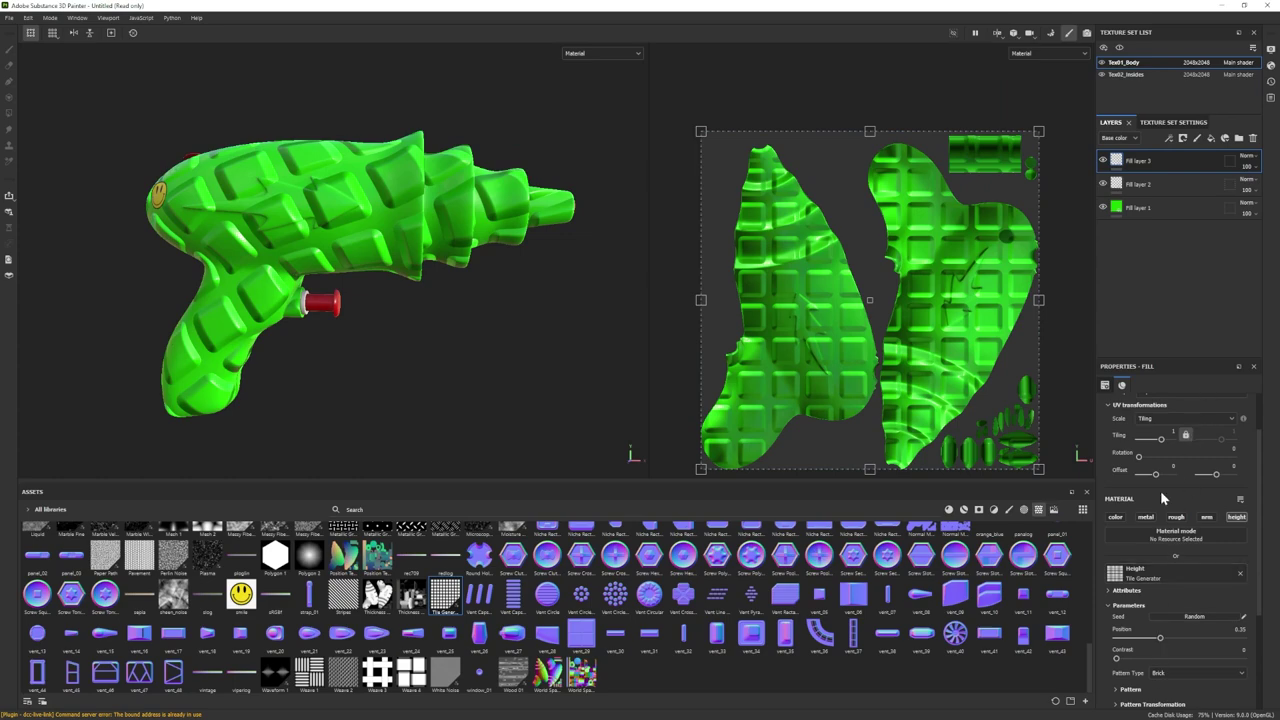
- Set Fill layer 3's tiling to 9.91 and the Tile Generator's background color to 0.8969
{"action": "scroll", "coordinate": [1163, 497], "scroll_direction": "up", "scroll_amount": 2}
{"action": "left_click_drag", "start_coordinate": [1159, 505], "coordinate": [1168, 505]}
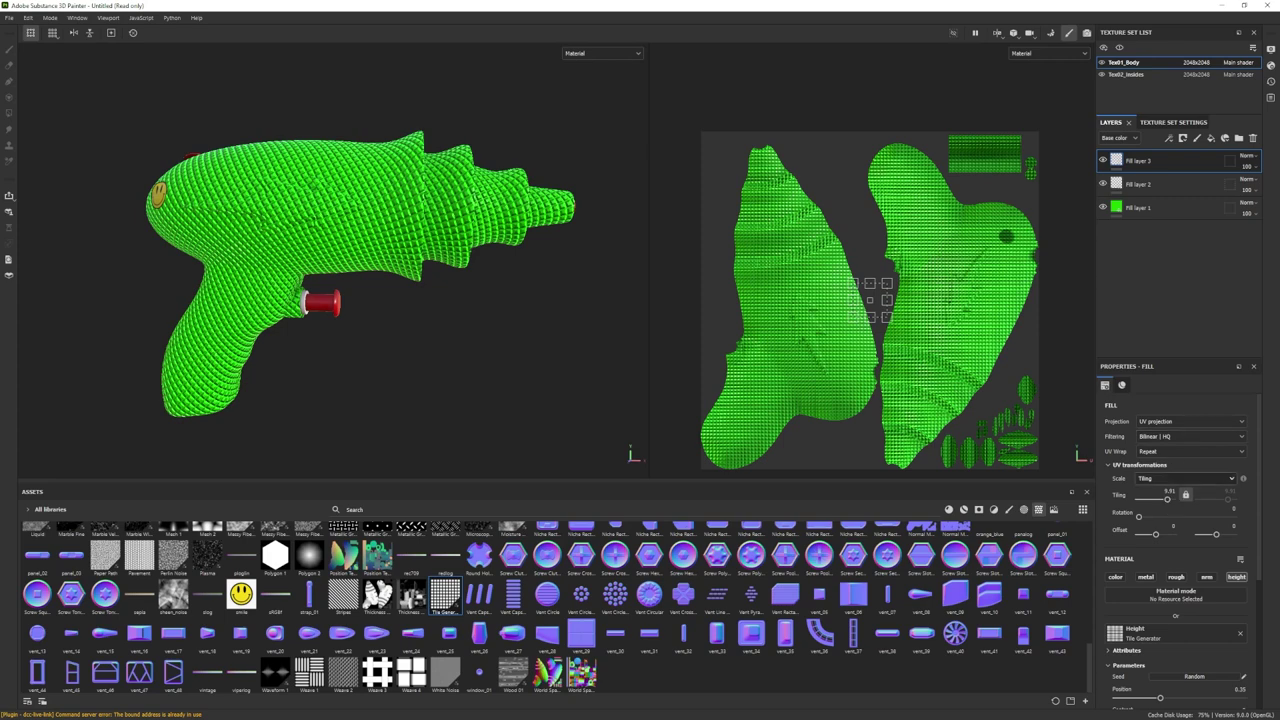
{"action": "scroll", "coordinate": [1175, 588], "scroll_direction": "down", "scroll_amount": 3}
{"action": "scroll", "coordinate": [1175, 588], "scroll_direction": "down", "scroll_amount": 6}
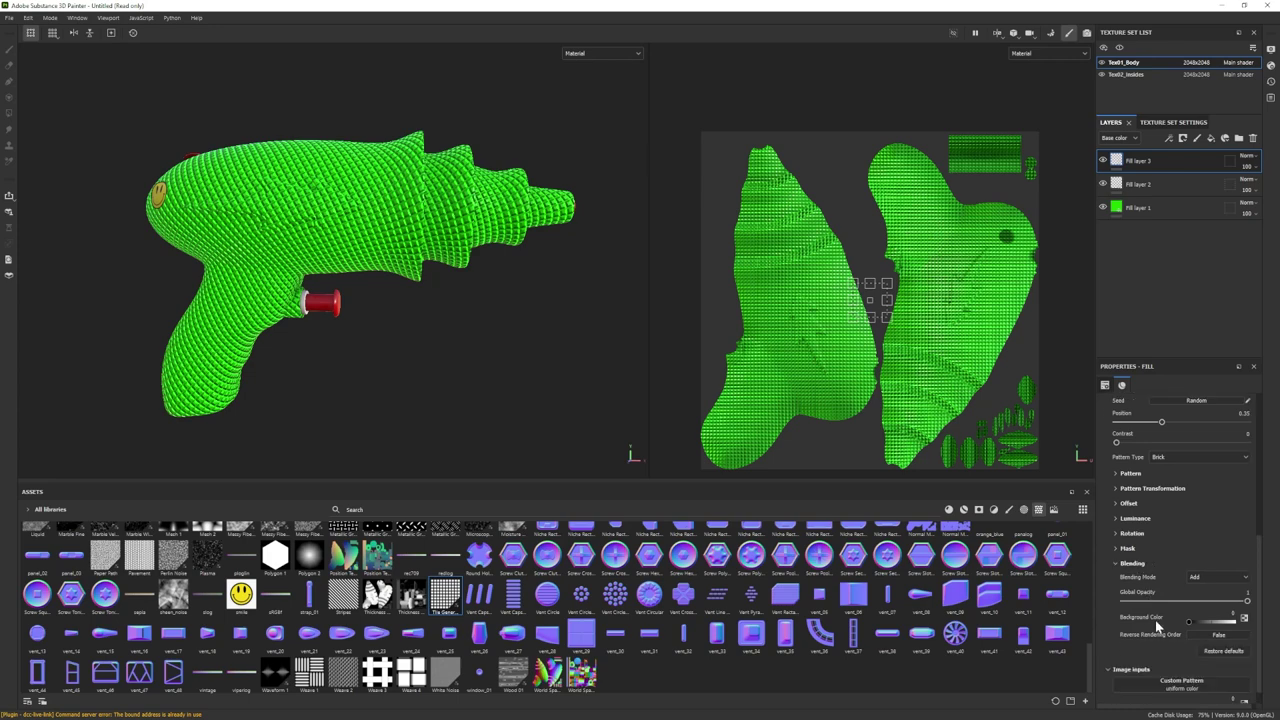
{"action": "left_click_drag", "start_coordinate": [1193, 627], "coordinate": [1233, 625]}
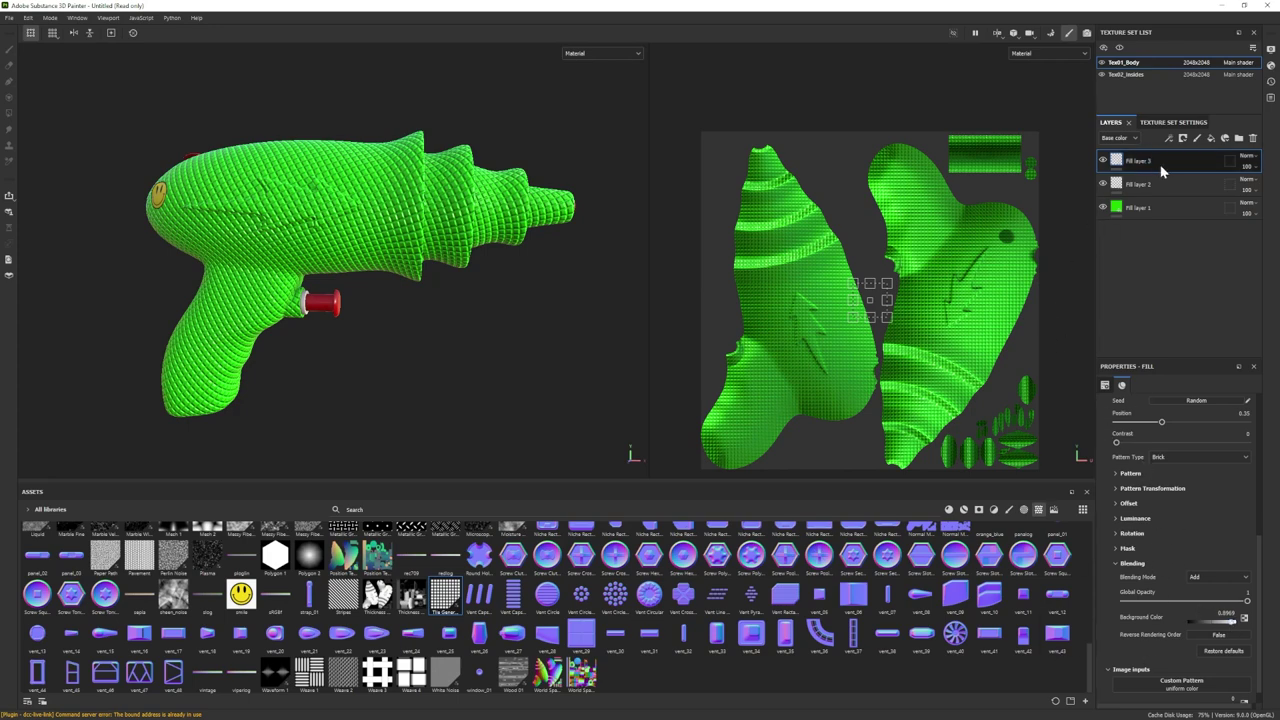
- Add a black mask to Fill layer 3 and choose the Basic Soft brush for painting it
{"action": "right_click", "coordinate": [1150, 161]}
{"action": "left_click", "coordinate": [1170, 172]}
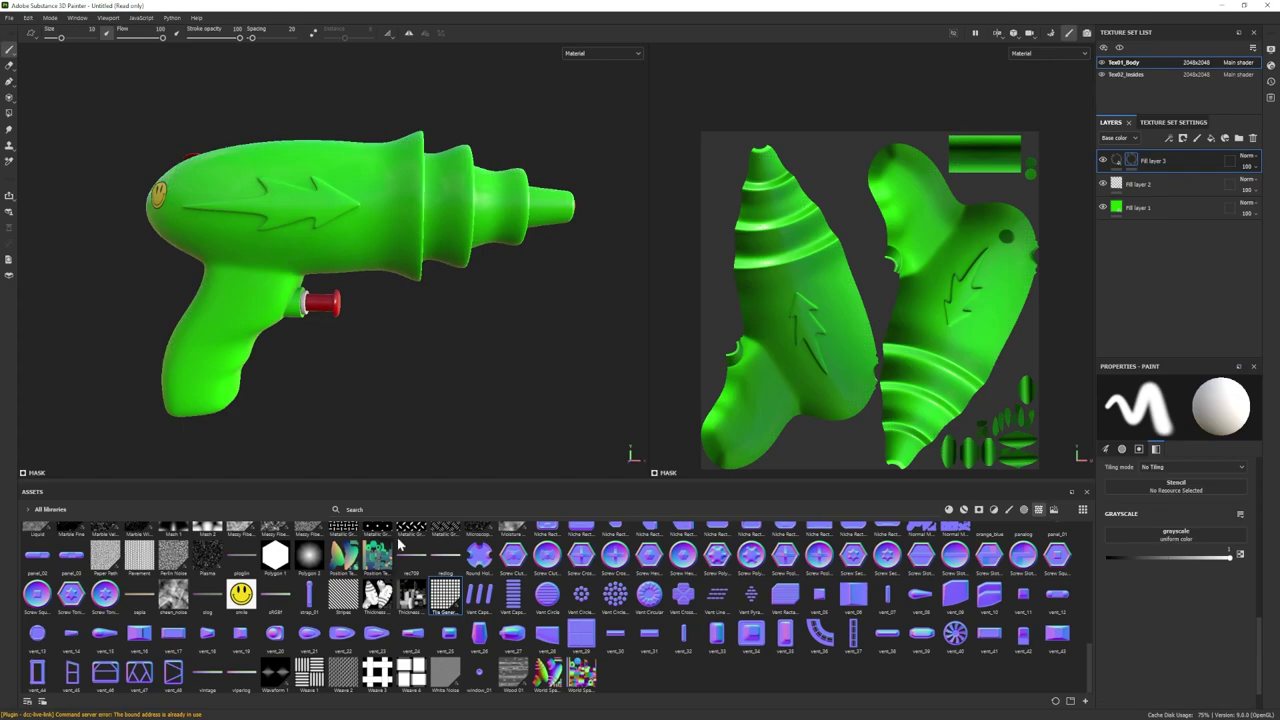
{"action": "scroll", "coordinate": [450, 605], "scroll_direction": "up", "scroll_amount": 10}
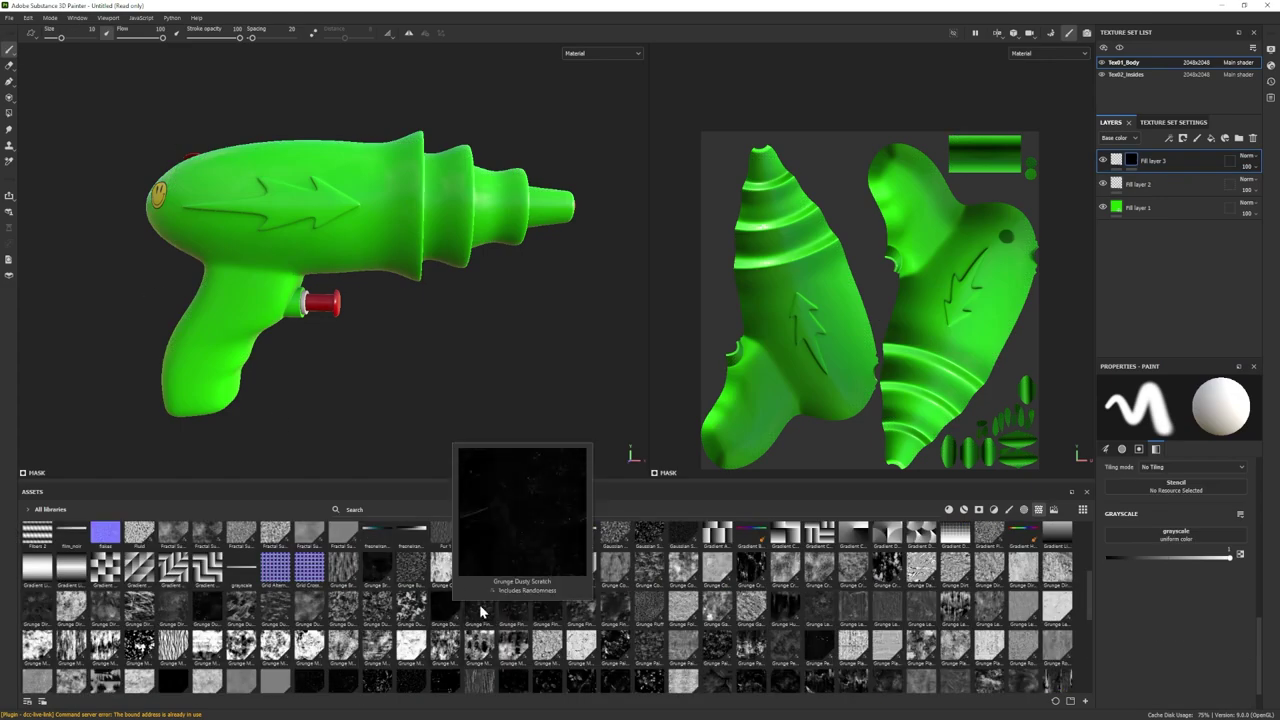
{"action": "scroll", "coordinate": [450, 605], "scroll_direction": "up", "scroll_amount": 5}
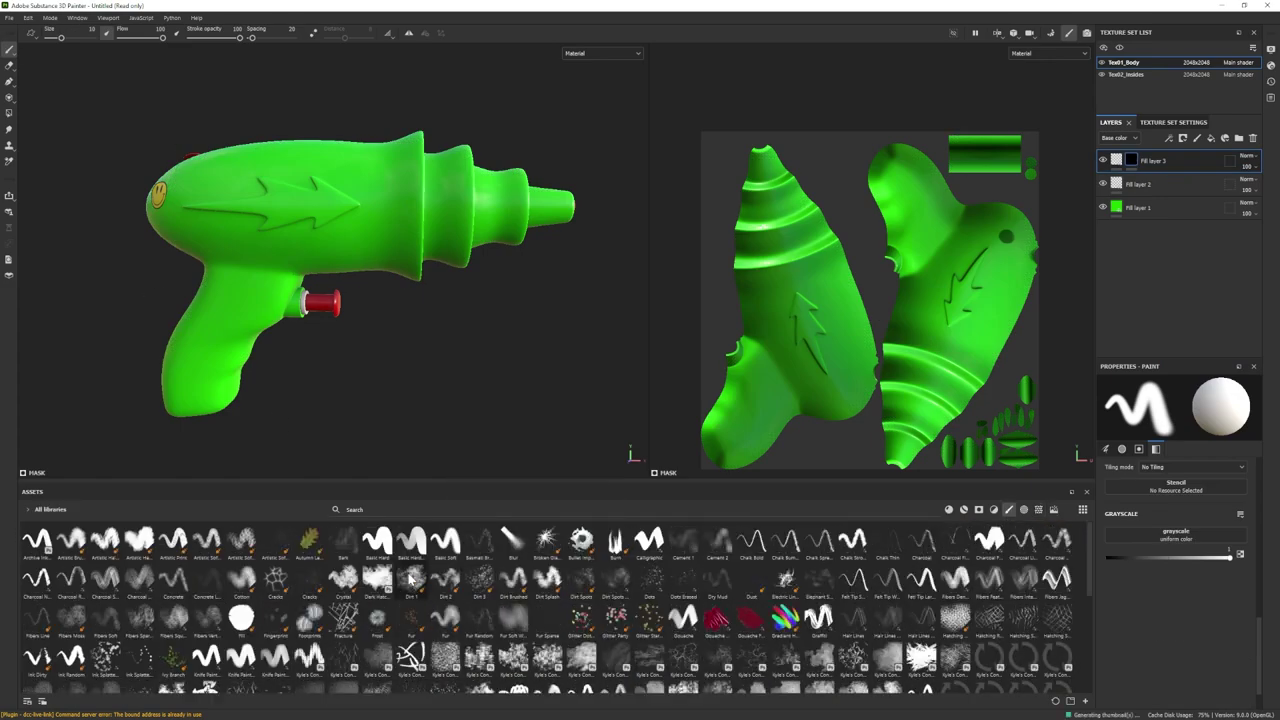
{"action": "left_click", "coordinate": [447, 543]}
- Paint white into Fill layer 3's mask across the side of the grip, following its outline with straight connected strokes
{"action": "scroll", "coordinate": [212, 315], "scroll_direction": "up", "scroll_amount": 3}
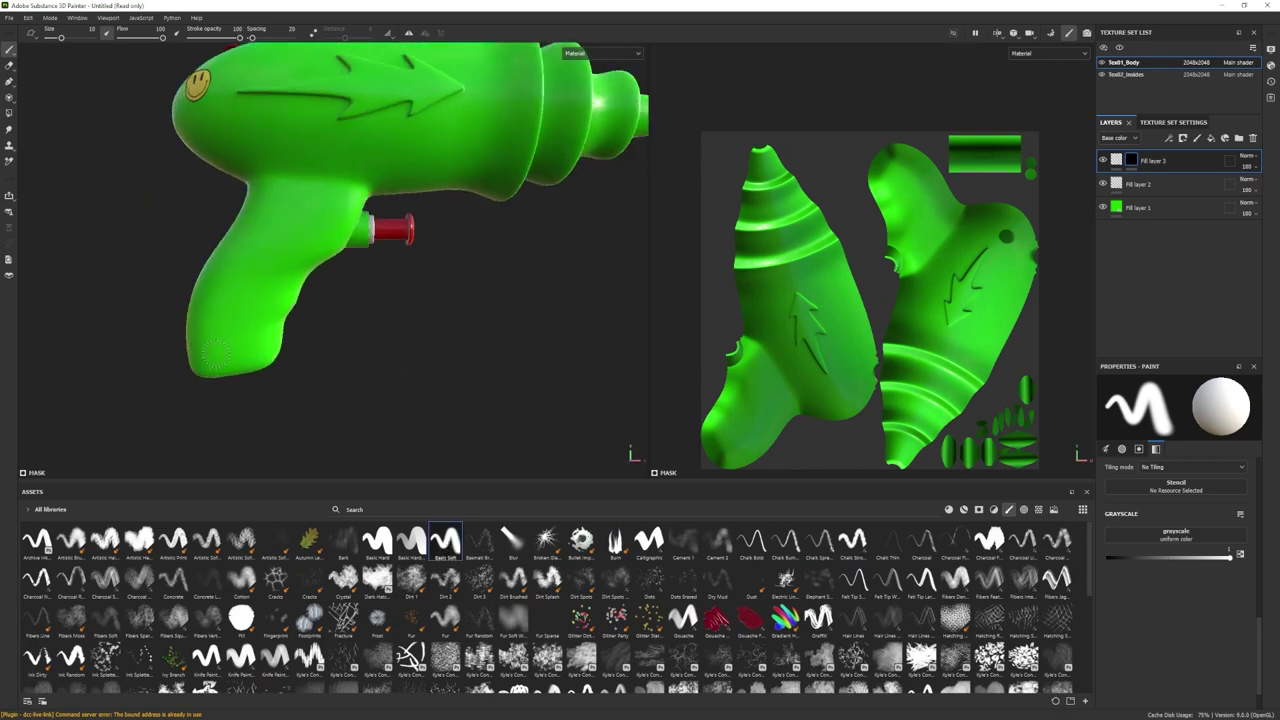
{"action": "mouse_move", "coordinate": [213, 352]}
{"action": "left_mouse_down"}
{"action": "mouse_move", "coordinate": [218, 292]}
{"action": "mouse_move", "coordinate": [264, 208]}
{"action": "mouse_move", "coordinate": [307, 240]}
{"action": "mouse_move", "coordinate": [254, 346]}
{"action": "mouse_move", "coordinate": [231, 297]}
{"action": "mouse_move", "coordinate": [240, 329]}
{"action": "mouse_move", "coordinate": [302, 222]}
{"action": "mouse_move", "coordinate": [278, 226]}
{"action": "mouse_move", "coordinate": [240, 290]}
{"action": "mouse_move", "coordinate": [238, 272]}
{"action": "left_mouse_up"}
{"action": "left_click", "coordinate": [322, 210], "text": "shift"}
{"action": "left_click", "coordinate": [222, 350], "text": "shift"}
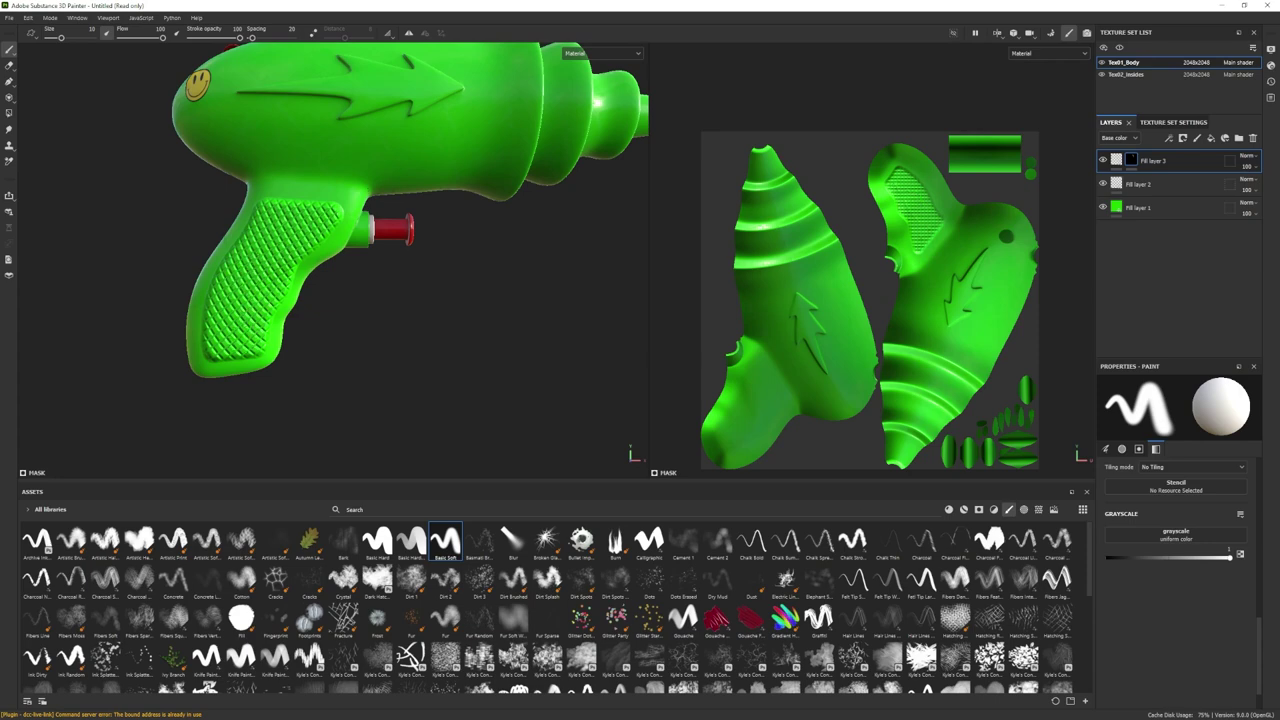
- Examine the painted grip texture from several angles and distances
{"action": "scroll", "coordinate": [409, 380], "scroll_direction": "down", "scroll_amount": 3}
{"action": "left_click_drag", "start_coordinate": [409, 380], "coordinate": [328, 360], "text": "alt"}
{"action": "scroll", "coordinate": [328, 360], "scroll_direction": "up", "scroll_amount": 3}
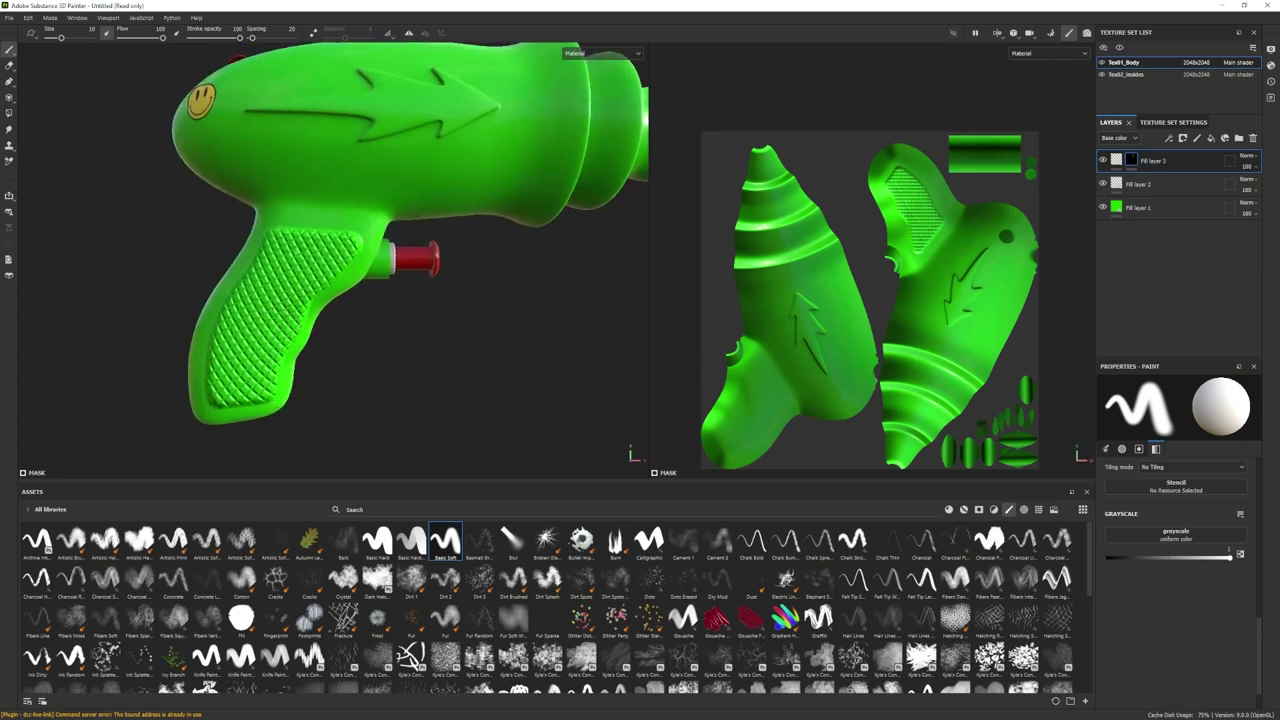
{"action": "middle_click_drag", "start_coordinate": [360, 325], "coordinate": [314, 308], "text": "alt"}
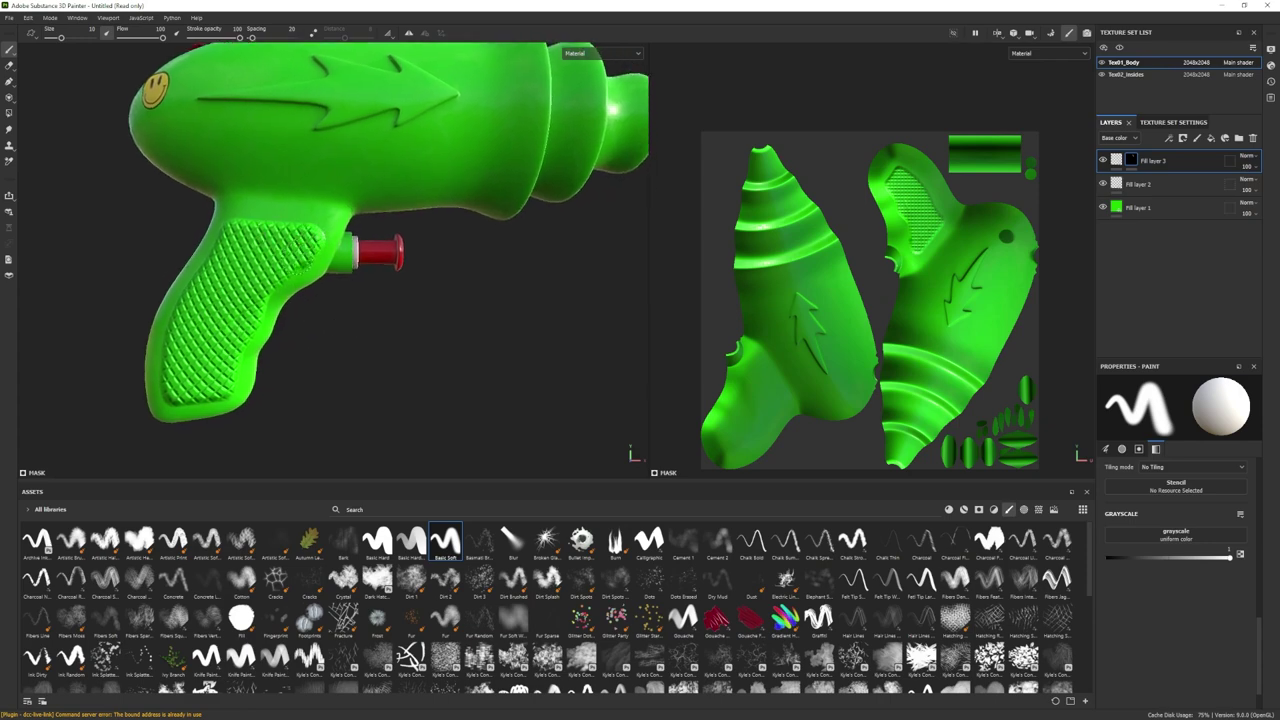
{"action": "right_click_drag", "start_coordinate": [363, 402], "coordinate": [343, 369], "text": "alt"}
{"action": "right_click_drag", "start_coordinate": [343, 369], "coordinate": [414, 367], "text": "alt"}
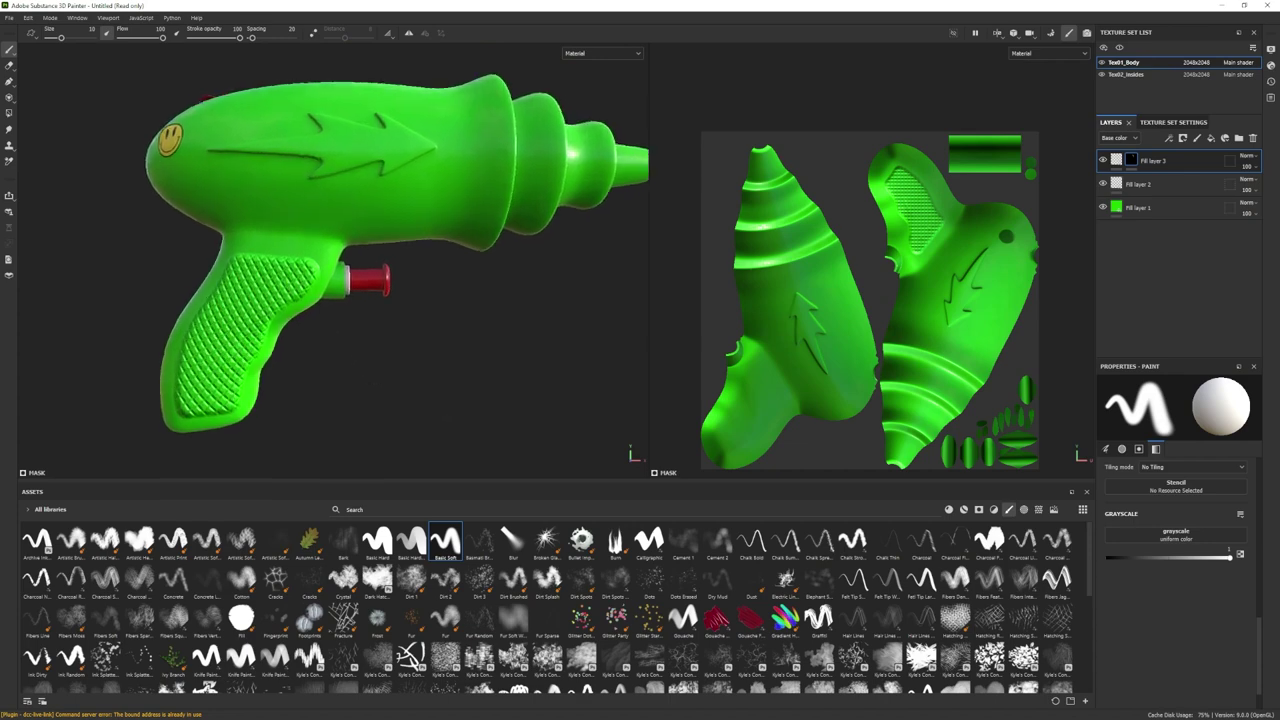
{"action": "middle_click_drag", "start_coordinate": [414, 367], "coordinate": [424, 345], "text": "alt"}
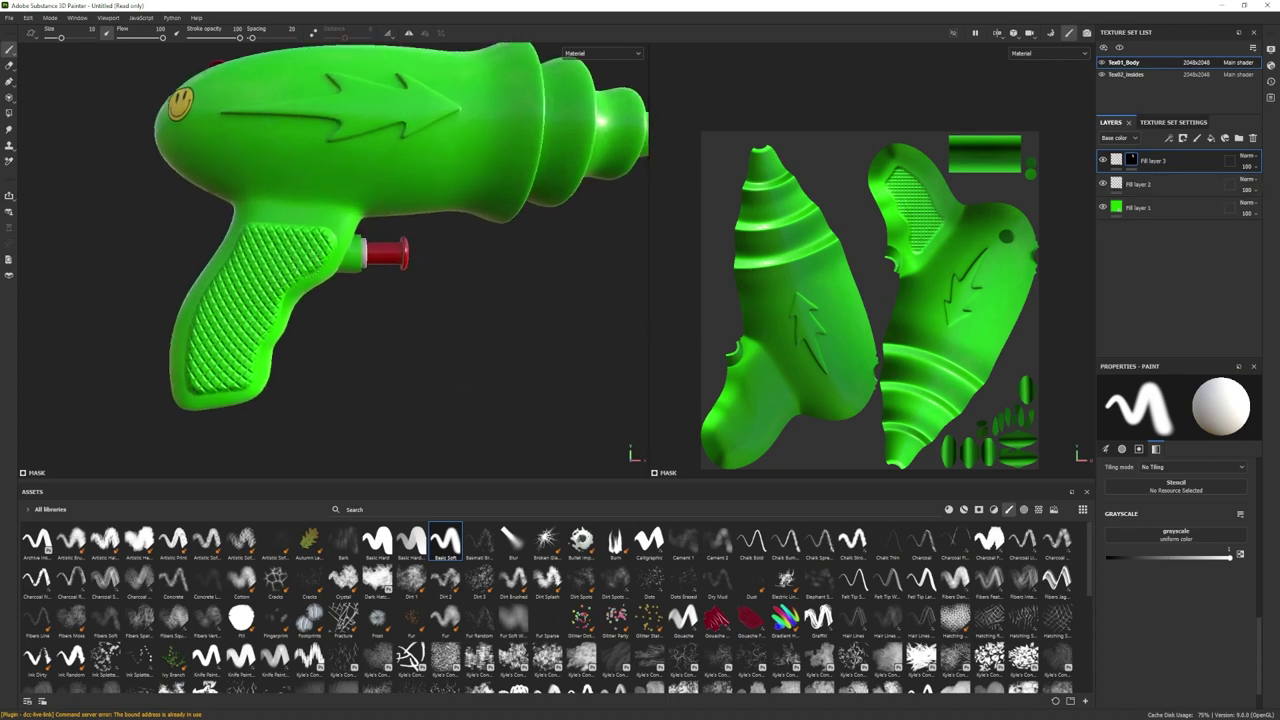
{"action": "mouse_move", "coordinate": [390, 343]}
{"action": "left_mouse_down", "text": "alt"}
{"action": "mouse_move", "coordinate": [345, 346]}
{"action": "mouse_move", "coordinate": [423, 345]}
{"action": "mouse_move", "coordinate": [367, 348]}
{"action": "left_mouse_up", "text": "alt"}
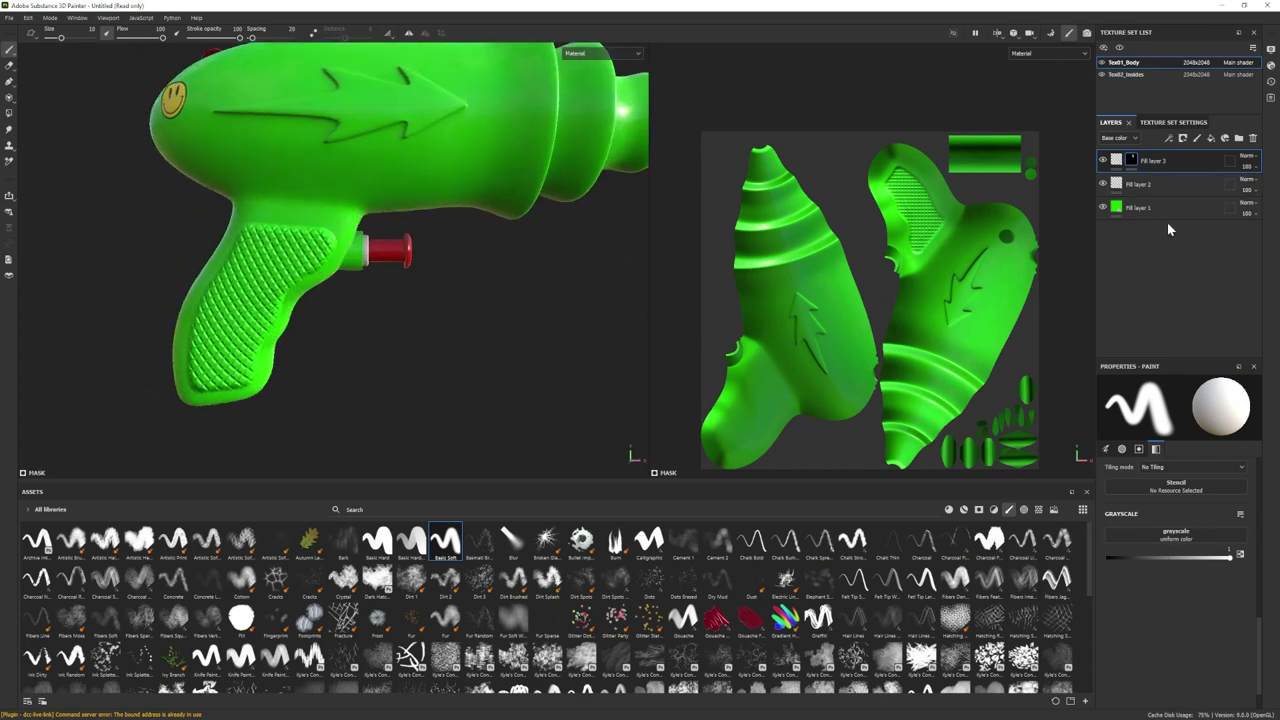
- Look through the Tile Generator's Mask, Pattern, Pattern Transformation and Offset parameters on Fill layer 3, trying the pattern scale
{"action": "left_click", "coordinate": [1116, 160]}
{"action": "scroll", "coordinate": [1168, 567], "scroll_direction": "down", "scroll_amount": 2}
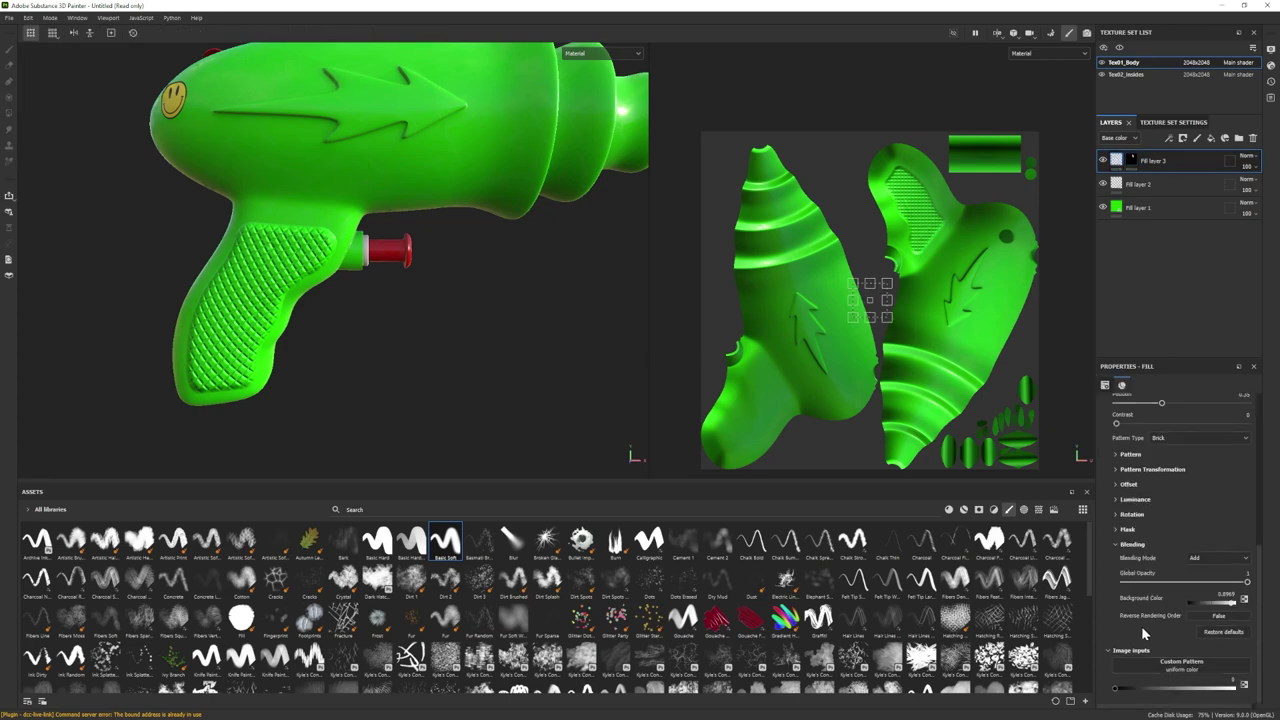
{"action": "left_click", "coordinate": [1128, 529]}
{"action": "scroll", "coordinate": [1165, 648], "scroll_direction": "up", "scroll_amount": 1}
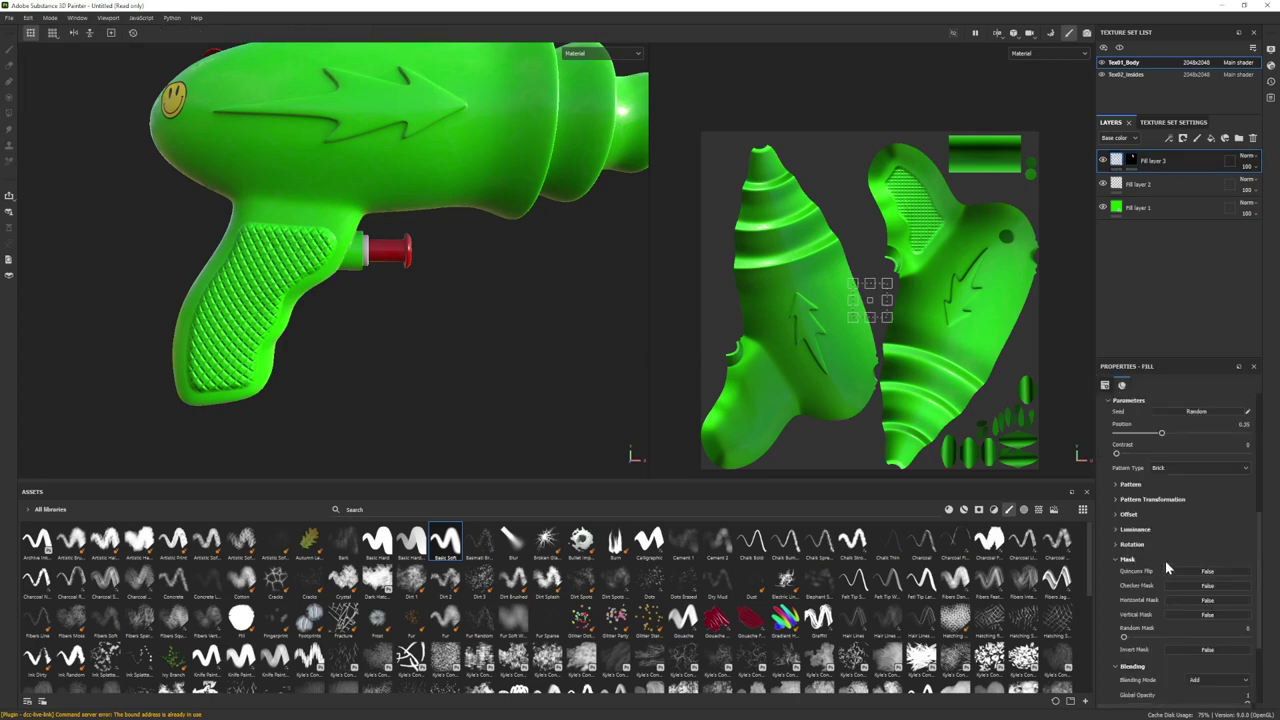
{"action": "left_click", "coordinate": [1131, 484]}
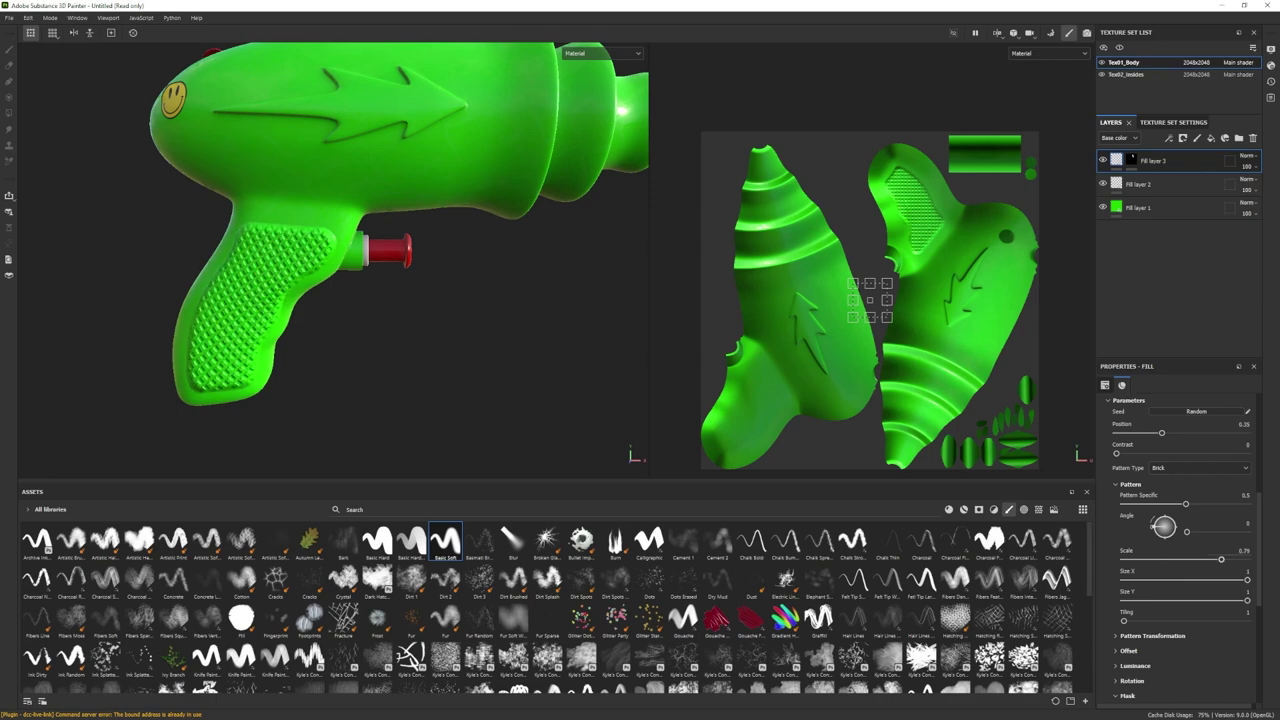
{"action": "scroll", "coordinate": [1151, 574], "scroll_direction": "down", "scroll_amount": 2}
{"action": "left_click", "coordinate": [1150, 577]}
{"action": "scroll", "coordinate": [1148, 588], "scroll_direction": "down", "scroll_amount": 1}
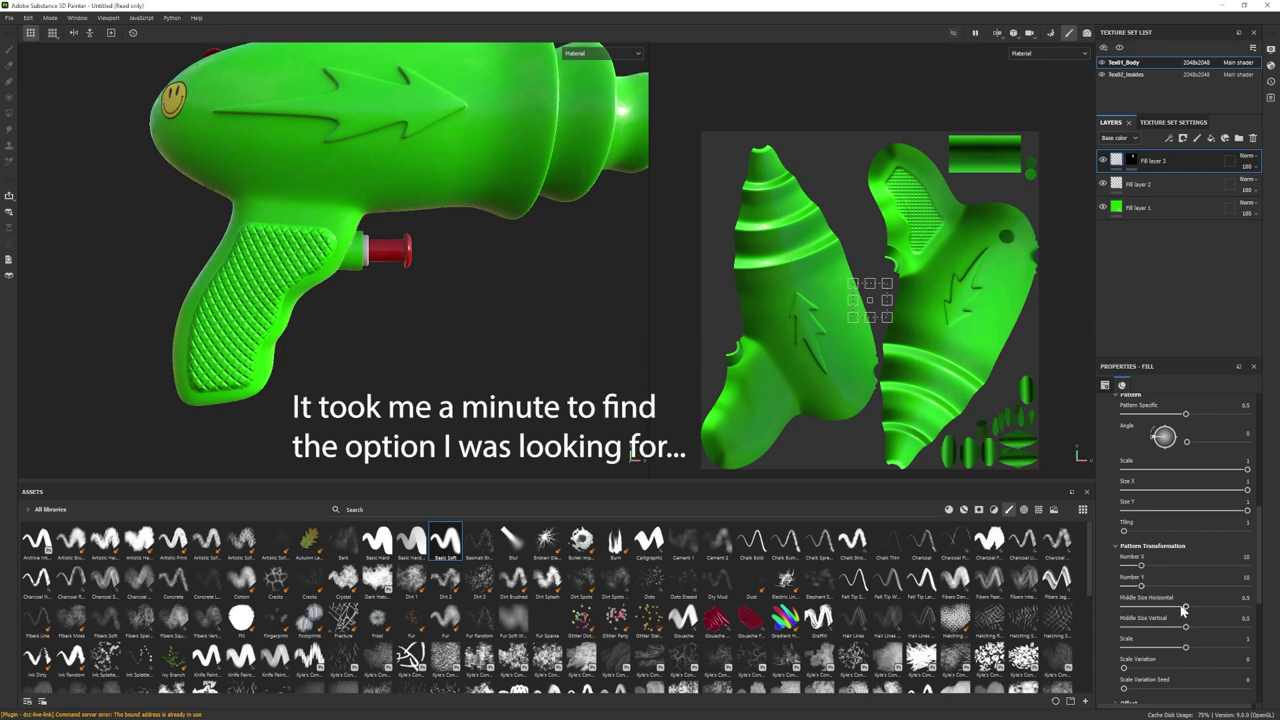
{"action": "scroll", "coordinate": [1185, 615], "scroll_direction": "down", "scroll_amount": 1}
{"action": "left_click", "coordinate": [1135, 673]}
{"action": "scroll", "coordinate": [1155, 620], "scroll_direction": "down", "scroll_amount": 3}
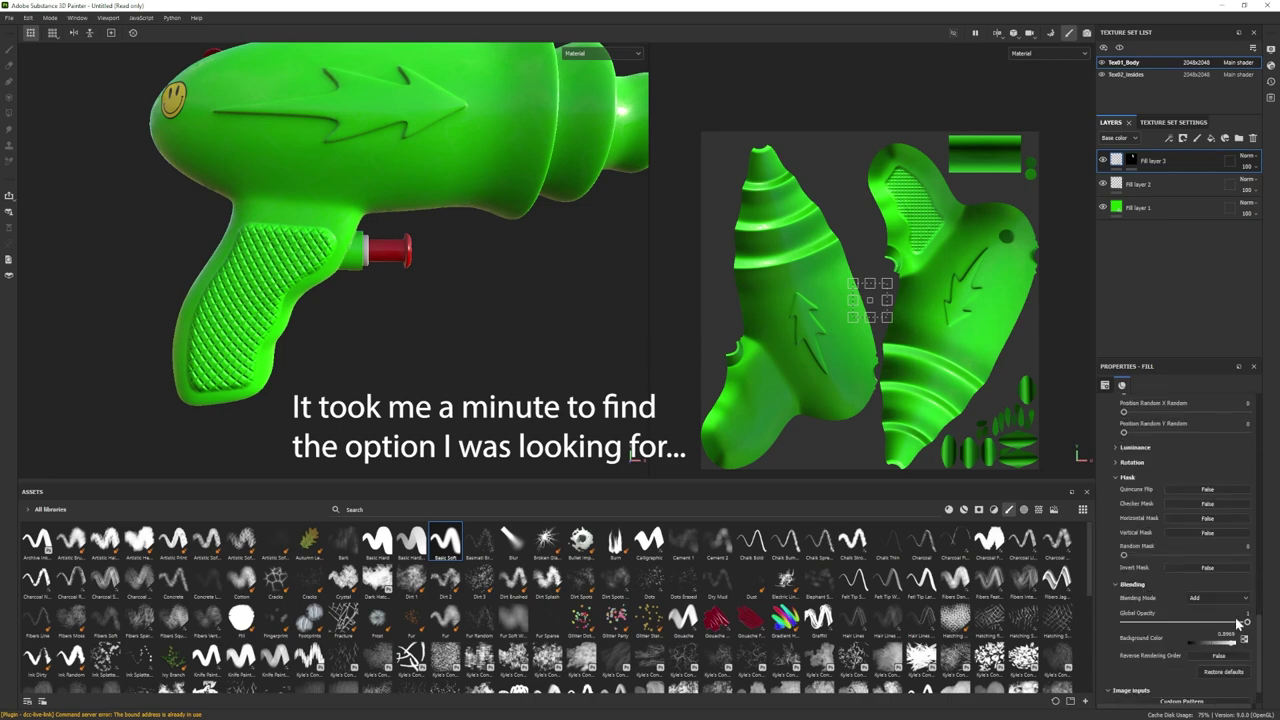
{"action": "scroll", "coordinate": [1156, 560], "scroll_direction": "up", "scroll_amount": 8}
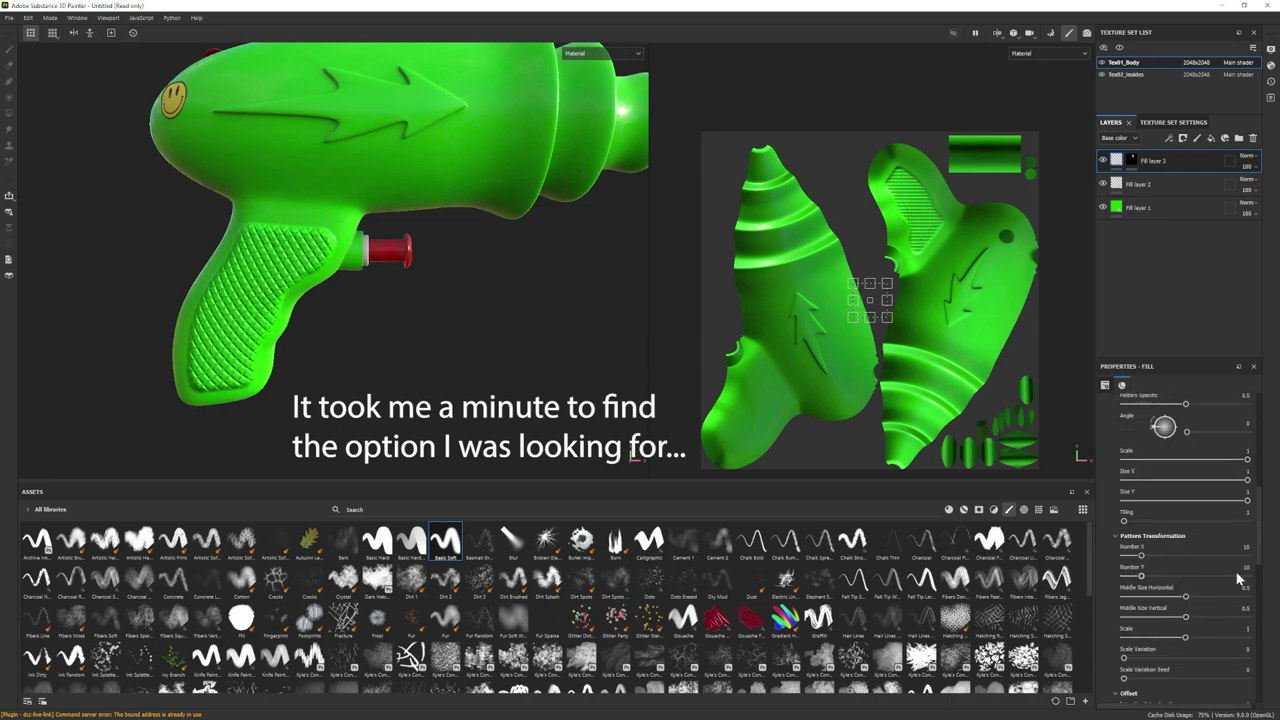
- Set the Tile Generator's Position to 0.1 and Fill layer 3's tiling to 12.03
{"action": "mouse_move", "coordinate": [1153, 481]}
{"action": "left_mouse_down"}
{"action": "mouse_move", "coordinate": [1116, 484]}
{"action": "mouse_move", "coordinate": [1171, 485]}
{"action": "mouse_move", "coordinate": [1095, 487]}
{"action": "mouse_move", "coordinate": [1161, 487]}
{"action": "mouse_move", "coordinate": [1129, 484]}
{"action": "left_mouse_up"}
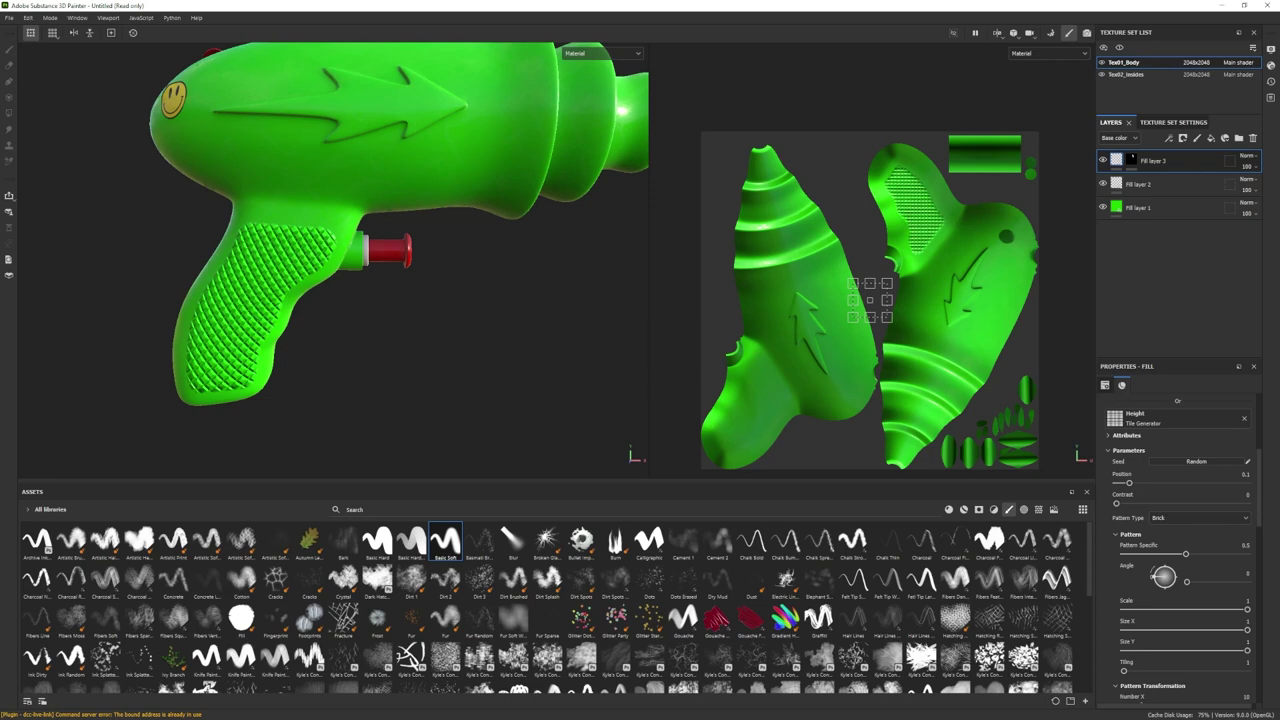
{"action": "scroll", "coordinate": [1171, 566], "scroll_direction": "up", "scroll_amount": 4}
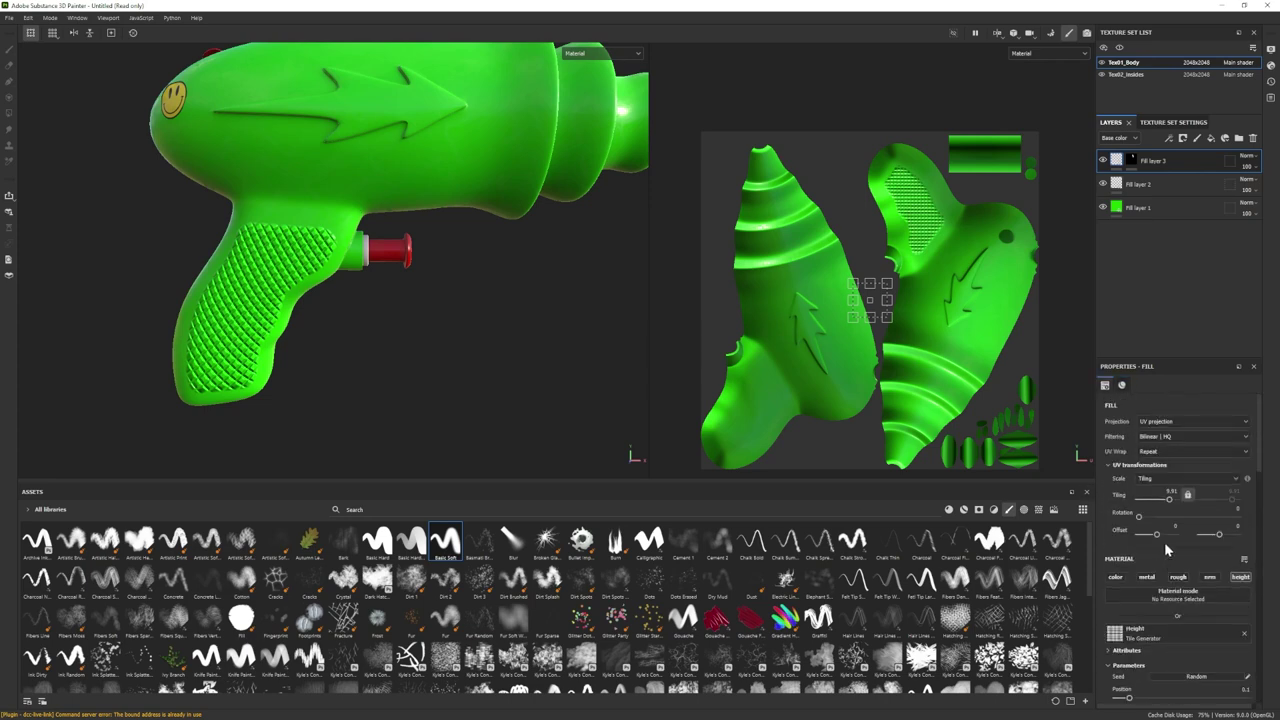
{"action": "left_click_drag", "start_coordinate": [1167, 496], "coordinate": [1170, 497]}
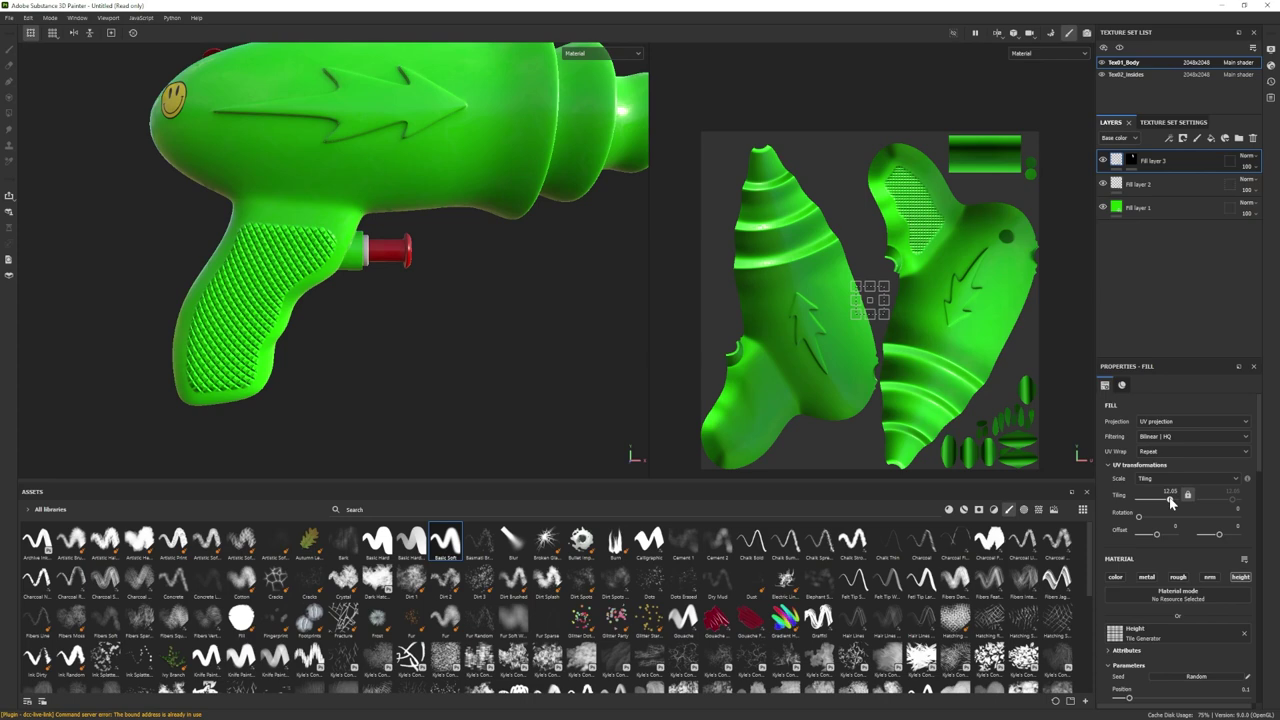
- Set the Tile Generator's Pattern Transformation Scale to 0.82
{"action": "scroll", "coordinate": [1174, 576], "scroll_direction": "down", "scroll_amount": 4}
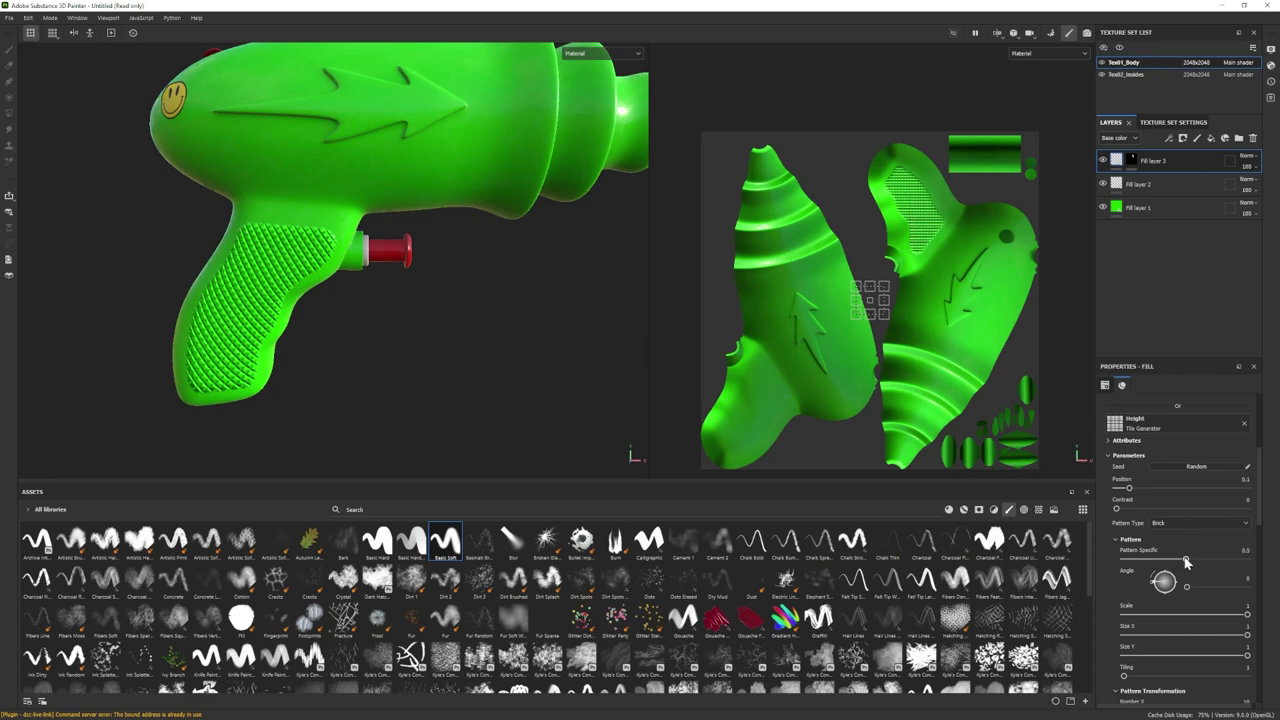
{"action": "scroll", "coordinate": [1180, 555], "scroll_direction": "down", "scroll_amount": 5}
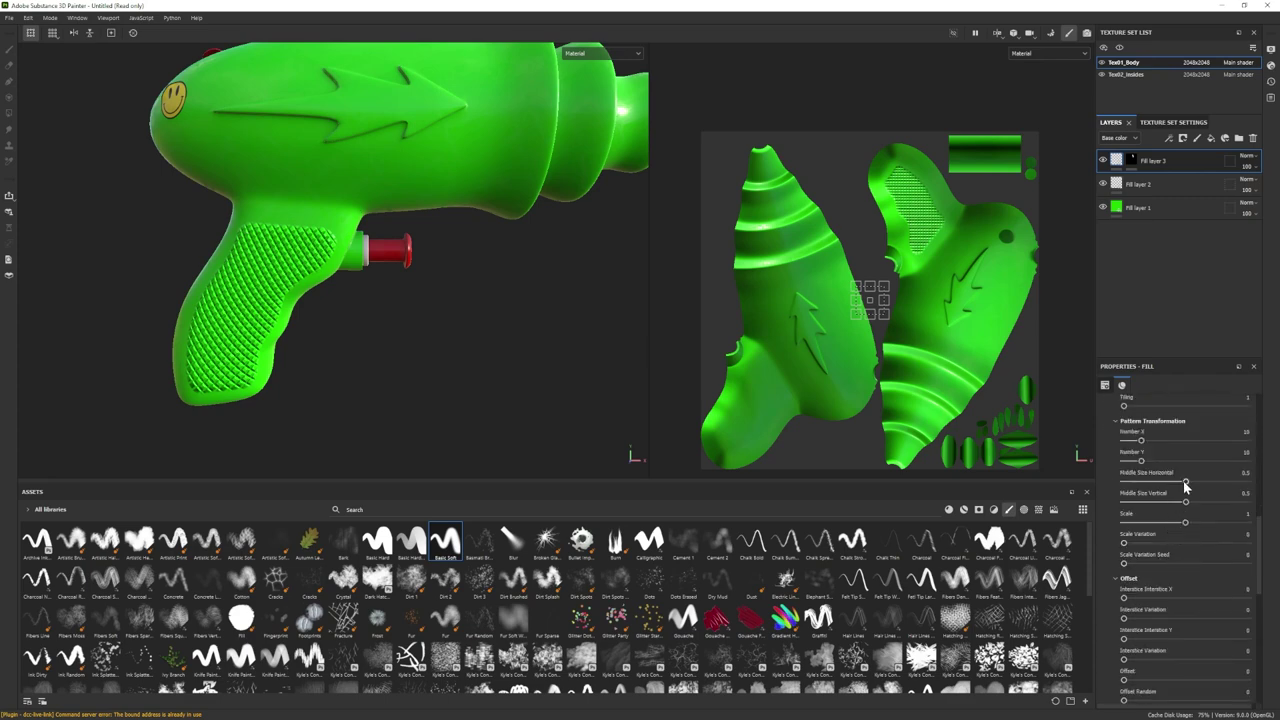
{"action": "scroll", "coordinate": [1193, 585], "scroll_direction": "down", "scroll_amount": 3}
{"action": "scroll", "coordinate": [1191, 579], "scroll_direction": "down", "scroll_amount": 5}
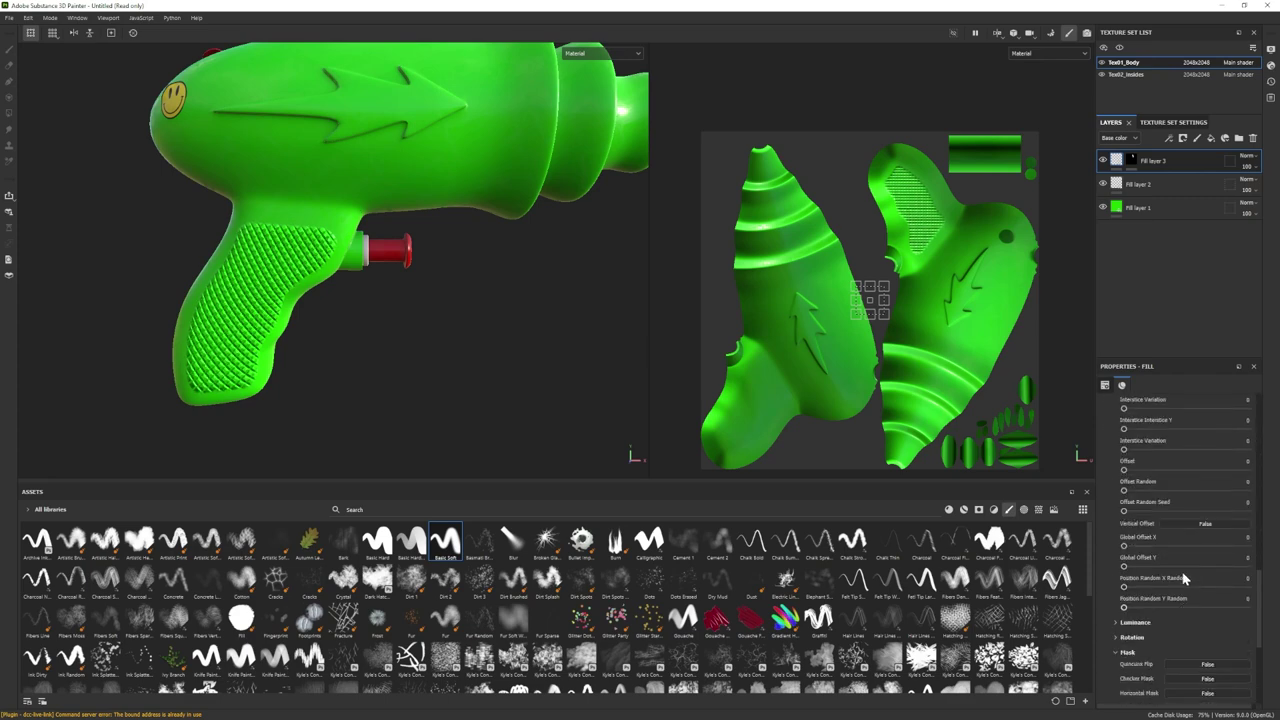
{"action": "scroll", "coordinate": [1162, 545], "scroll_direction": "up", "scroll_amount": 8}
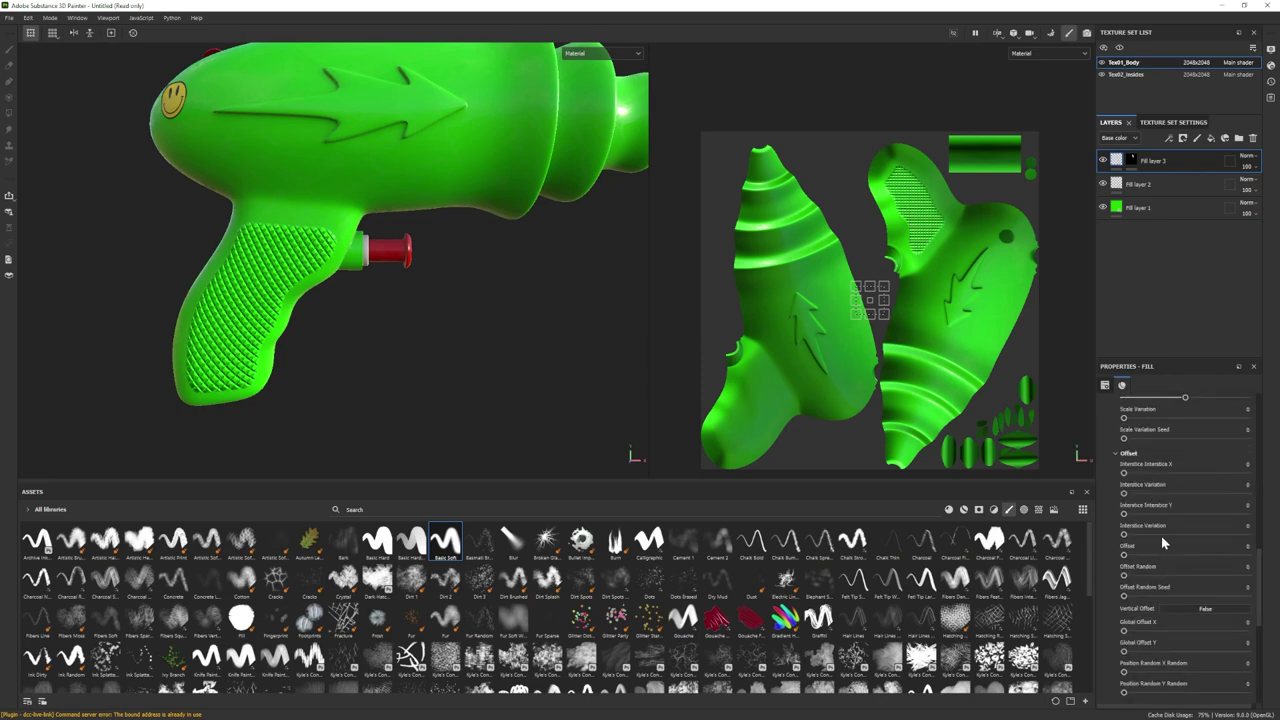
{"action": "mouse_move", "coordinate": [1185, 528]}
{"action": "left_mouse_down"}
{"action": "mouse_move", "coordinate": [1168, 550]}
{"action": "mouse_move", "coordinate": [1181, 549]}
{"action": "left_mouse_up"}
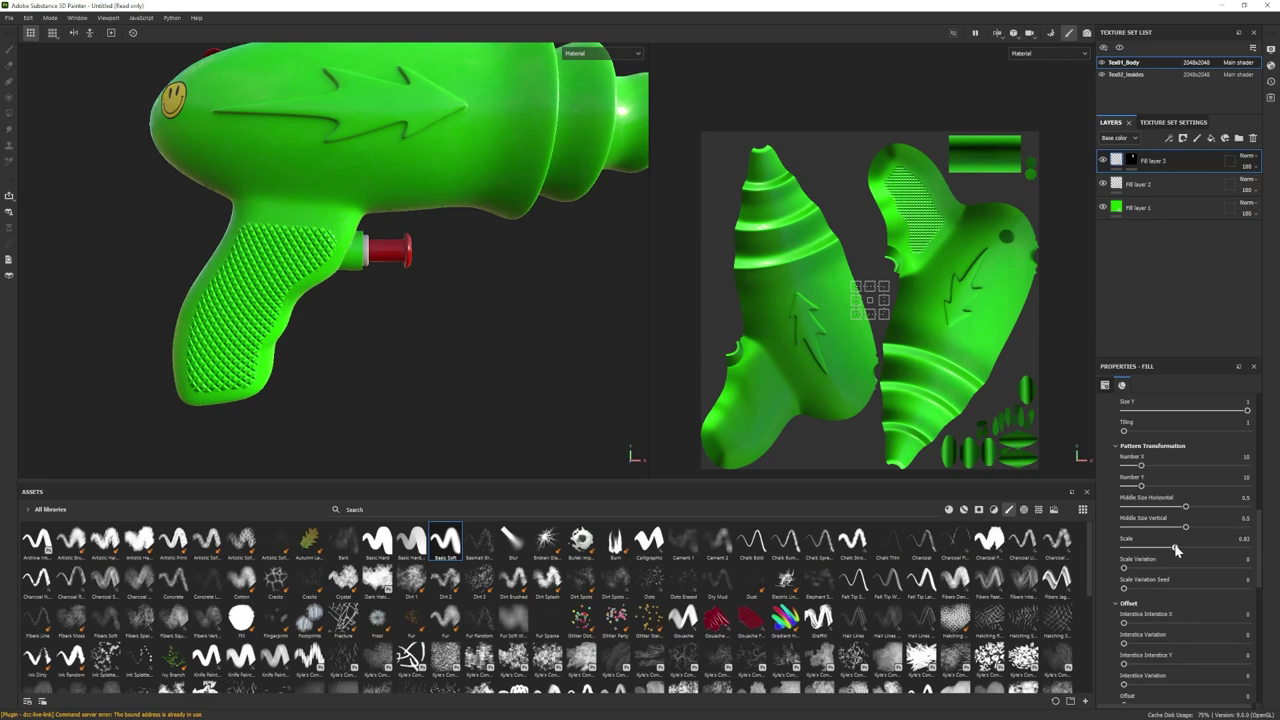
- Render the water gun in Iray to check the grip texture, and return to painting mode
{"action": "left_click", "coordinate": [1087, 33]}
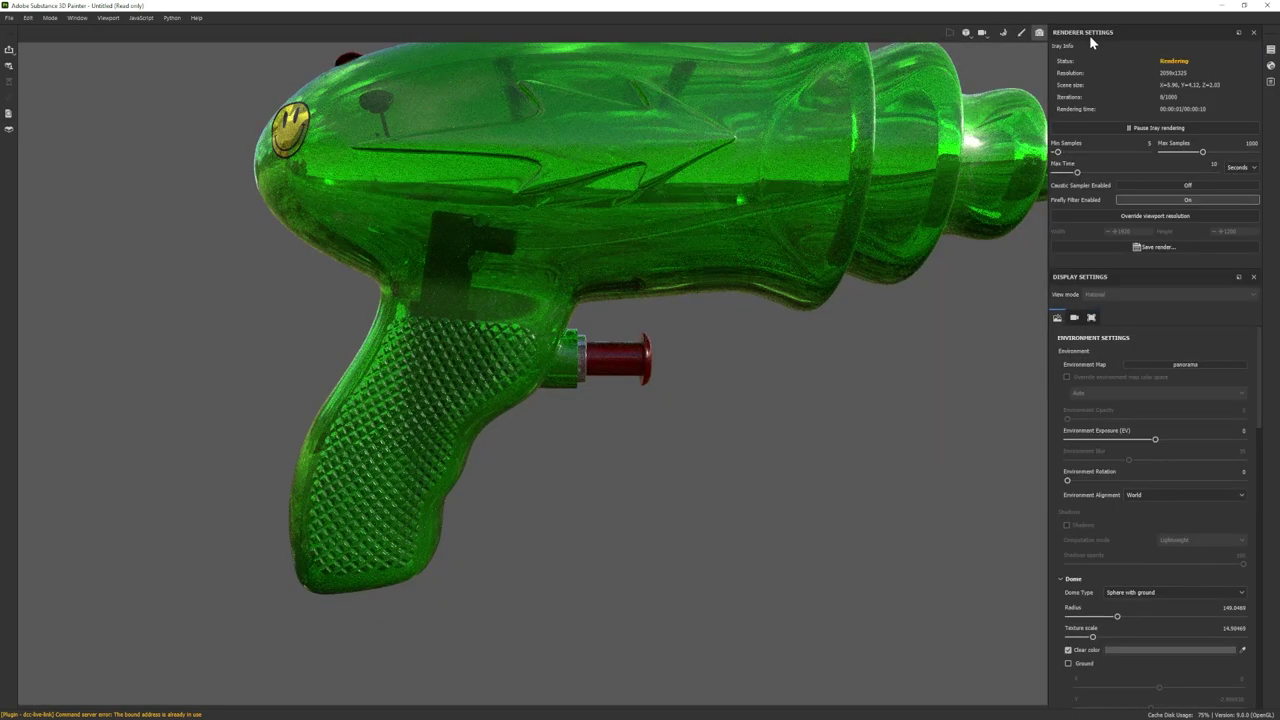
{"action": "scroll", "coordinate": [549, 429], "scroll_direction": "down", "scroll_amount": 2}
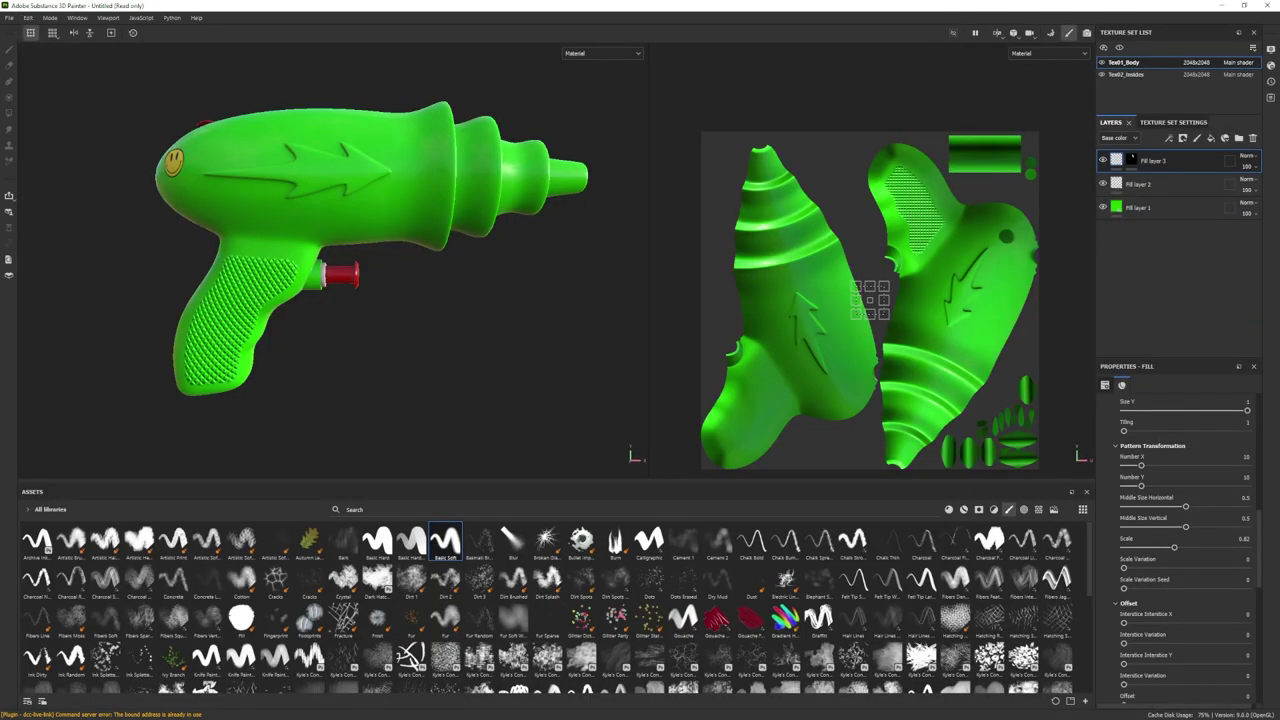
- Erase the uneven outer edges of the grip pattern in Fill layer 3's mask using the Basic Soft brush
{"action": "left_click", "coordinate": [1135, 163]}
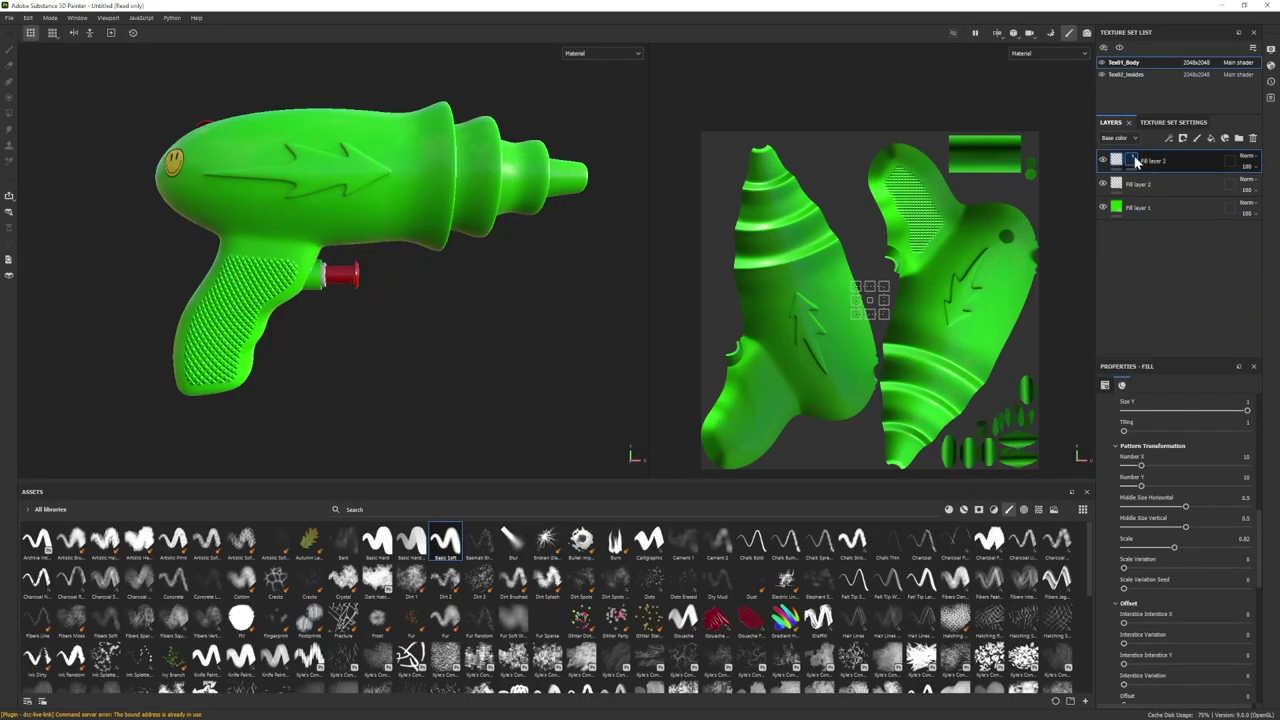
{"action": "left_click", "coordinate": [1131, 161]}
{"action": "left_click", "coordinate": [9, 64]}
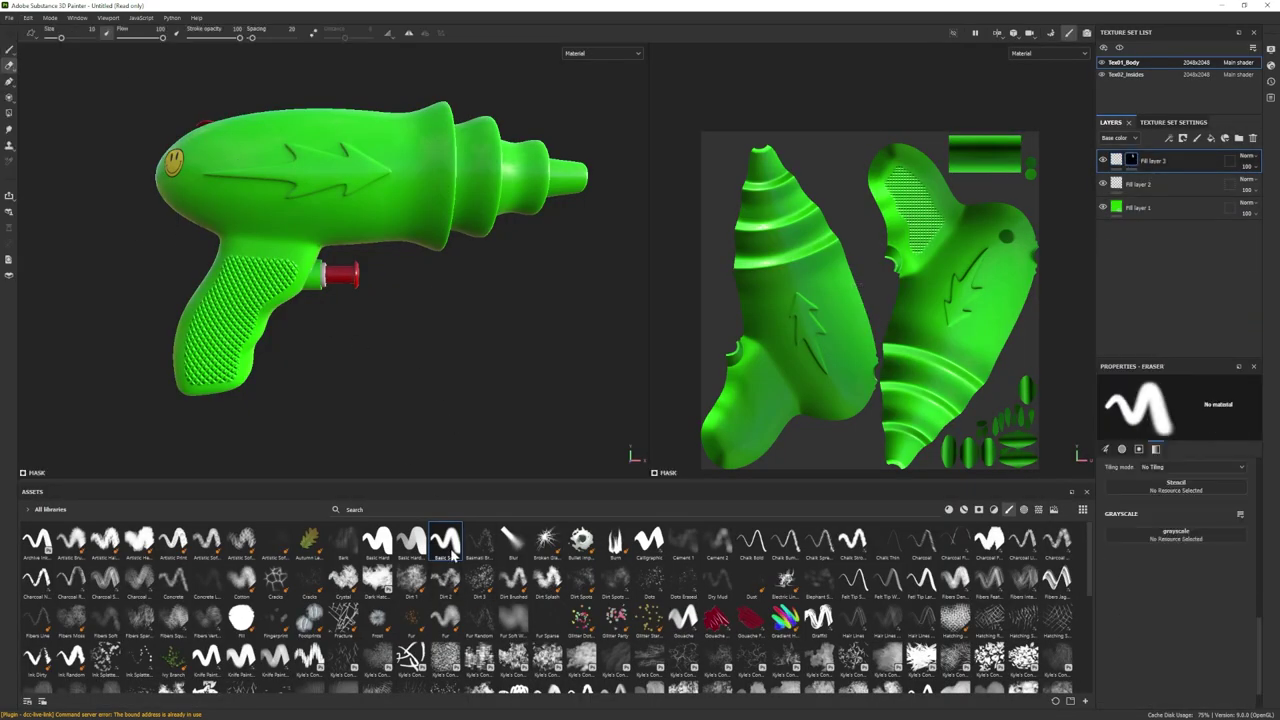
{"action": "scroll", "coordinate": [230, 215], "scroll_direction": "up", "scroll_amount": 5}
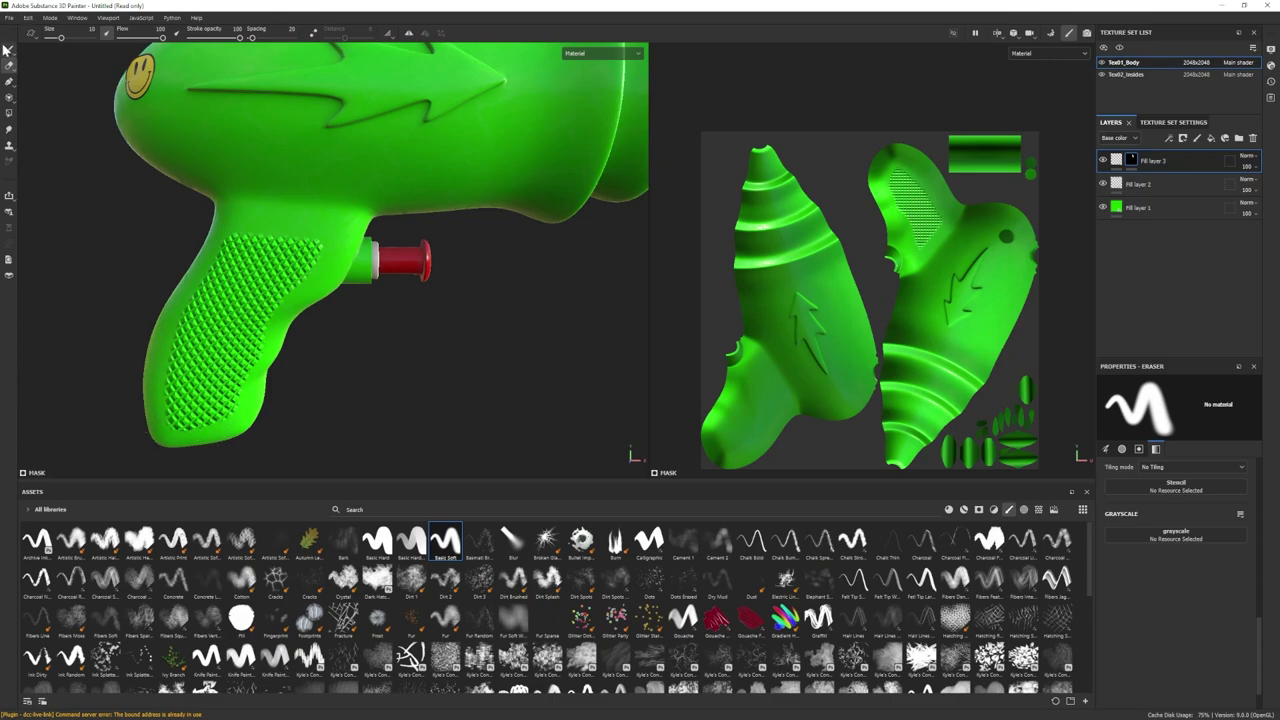
- Render the water gun in Iray to check the cleaned-up grip pattern edges, and return to painting mode
{"action": "left_click", "coordinate": [1085, 33]}
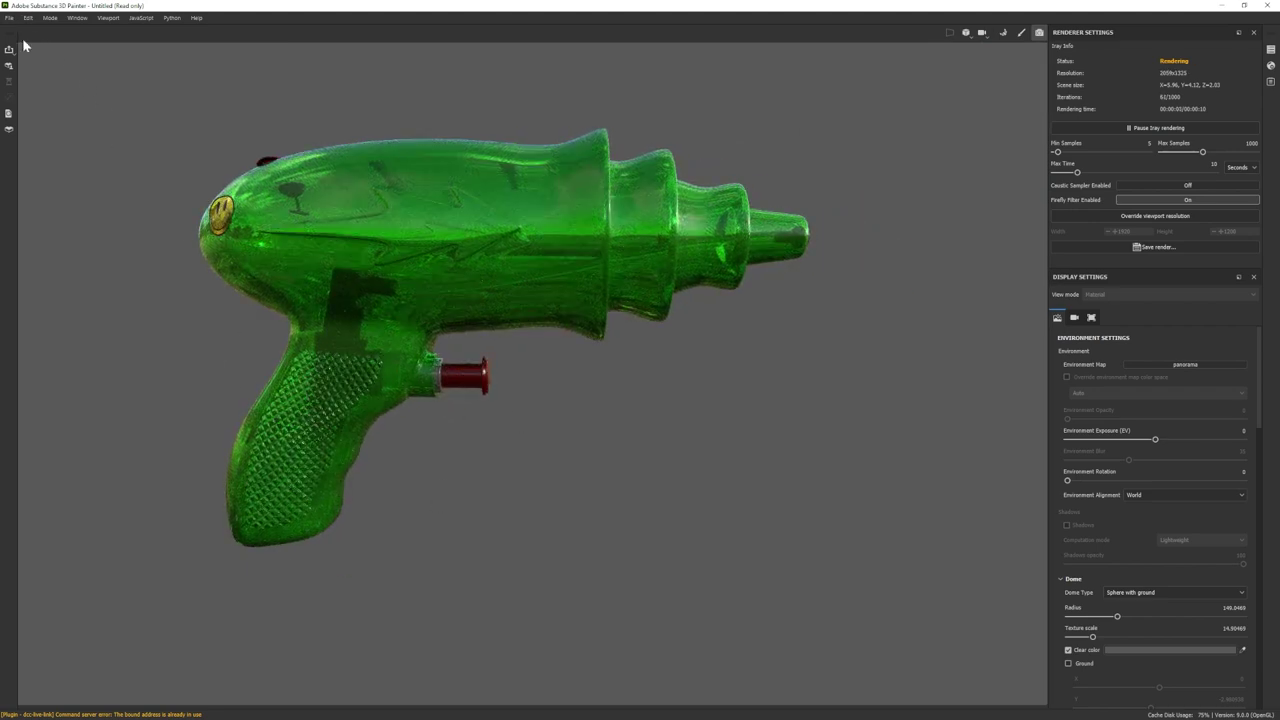
{"action": "left_click", "coordinate": [1020, 36]}
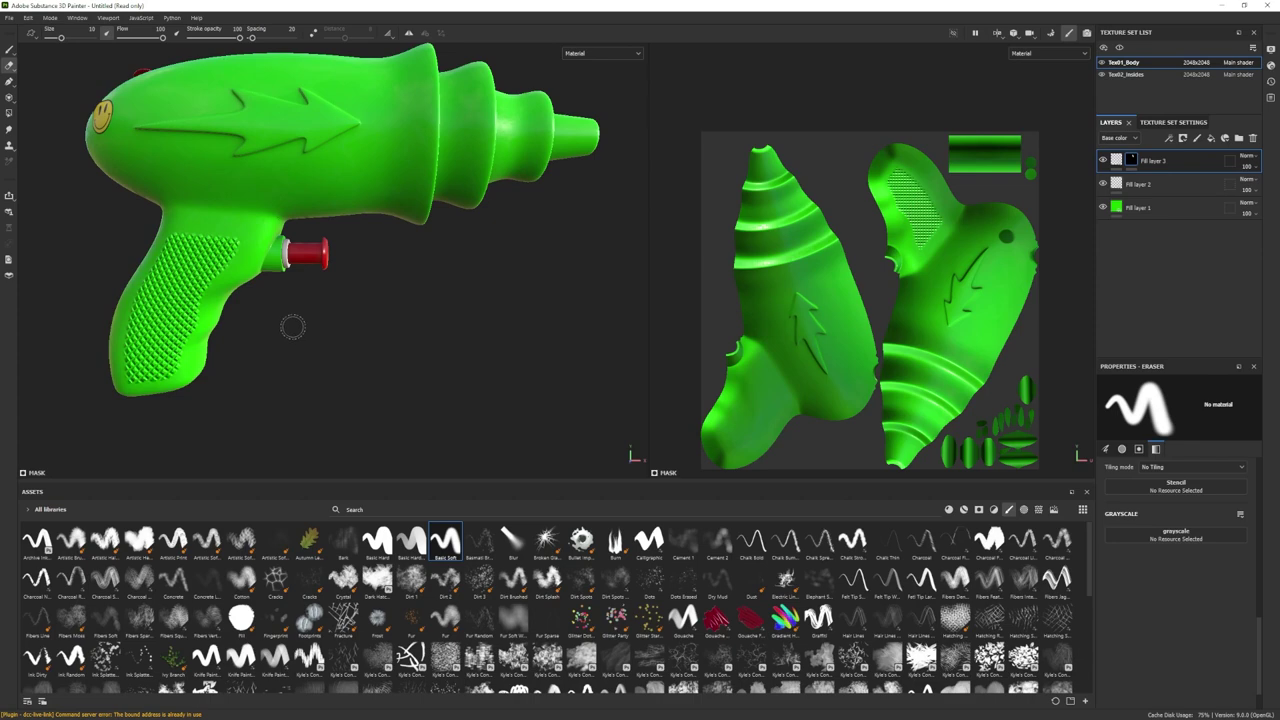
{"action": "scroll", "coordinate": [287, 330], "scroll_direction": "up", "scroll_amount": 2}
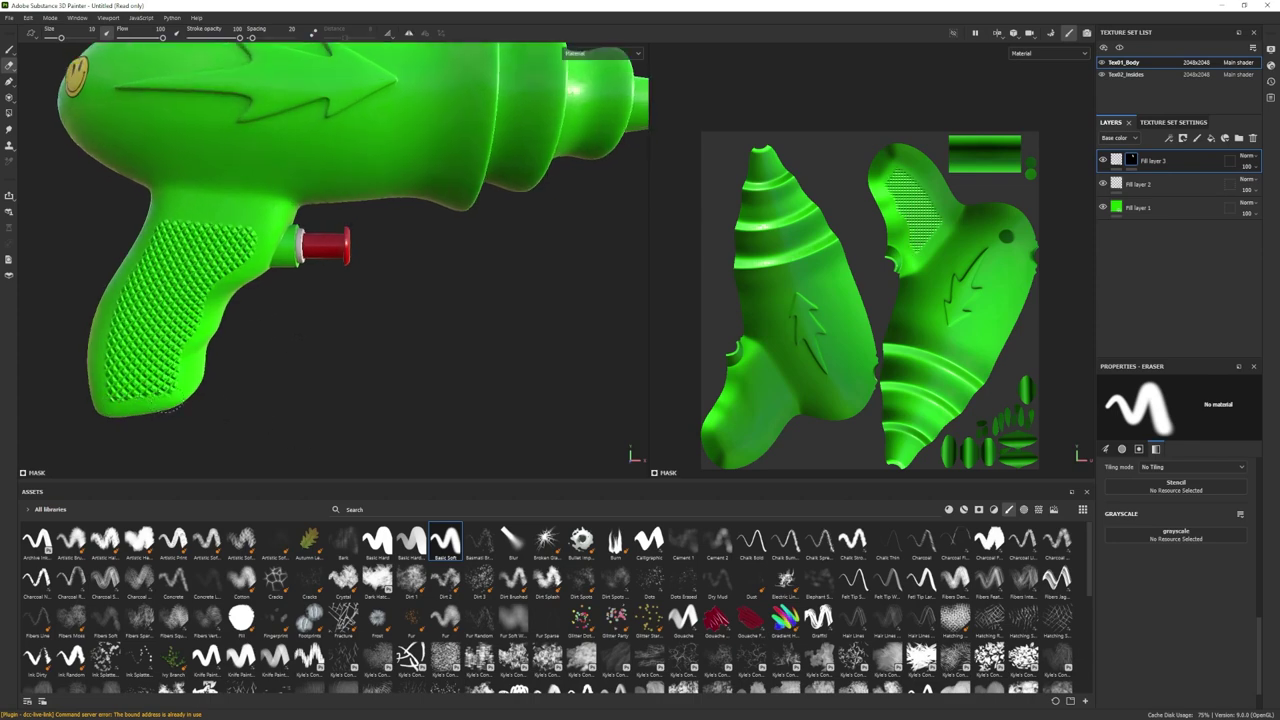
{"action": "scroll", "coordinate": [106, 416], "scroll_direction": "down", "scroll_amount": 3}
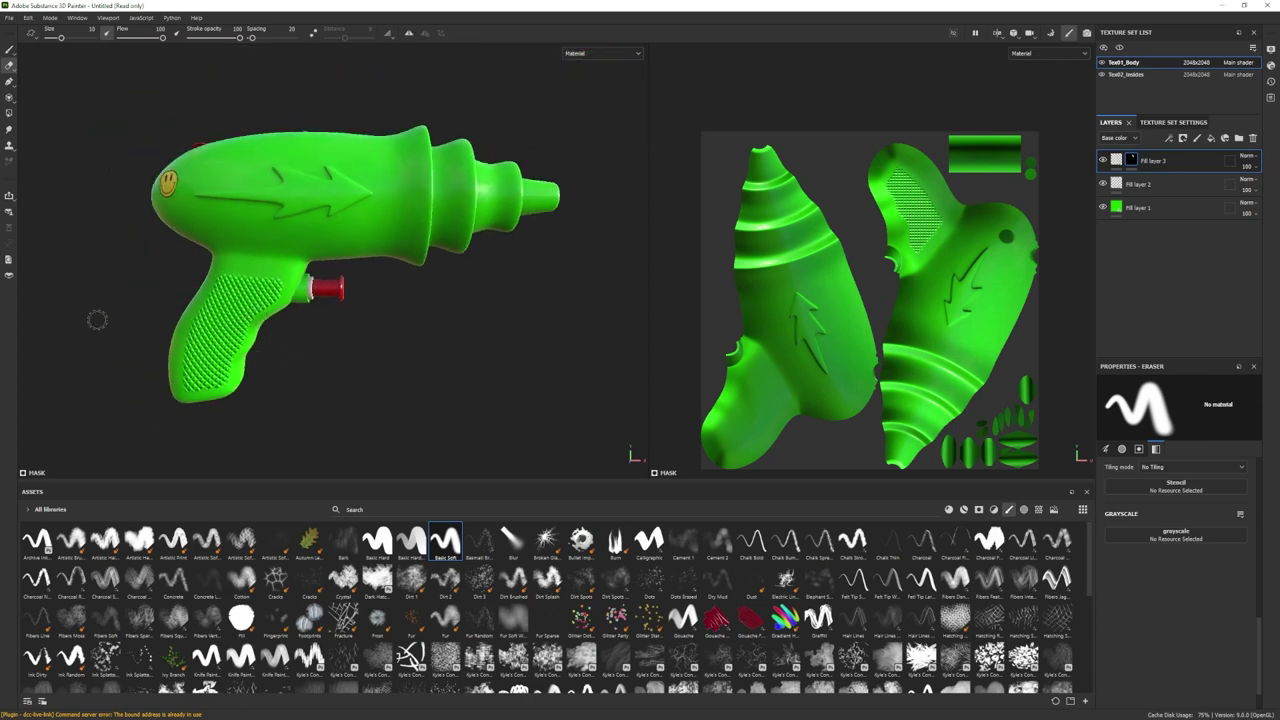
- Paint the tile pattern onto the opposite side of the grip in Fill layer 3's mask
{"action": "mouse_move", "coordinate": [97, 320]}
{"action": "left_mouse_down", "text": "alt"}
{"action": "mouse_move", "coordinate": [363, 306]}
{"action": "mouse_move", "coordinate": [406, 383]}
{"action": "left_mouse_up", "text": "alt"}
{"action": "right_click_drag", "start_coordinate": [406, 383], "coordinate": [310, 370], "text": "alt"}
{"action": "middle_click_drag", "start_coordinate": [310, 370], "coordinate": [390, 335], "text": "alt"}
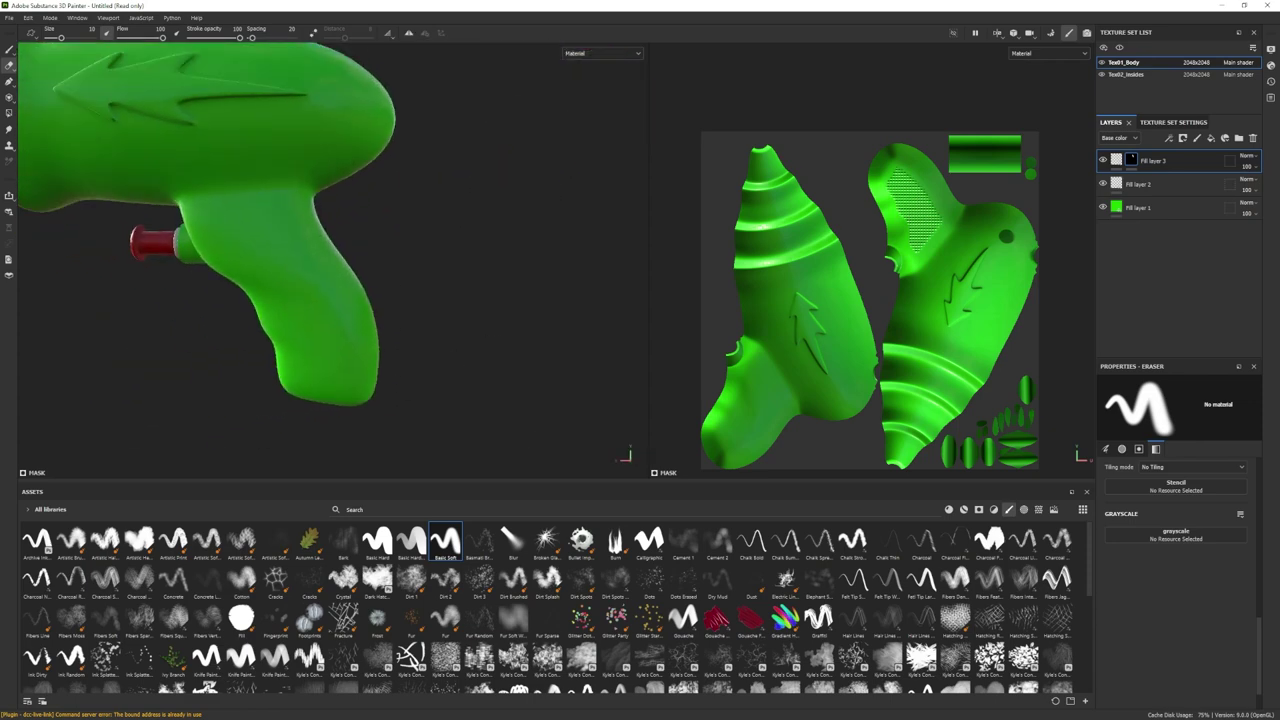
{"action": "left_click", "coordinate": [8, 48]}
{"action": "mouse_move", "coordinate": [286, 212]}
{"action": "left_mouse_down"}
{"action": "mouse_move", "coordinate": [338, 318]}
{"action": "mouse_move", "coordinate": [352, 386]}
{"action": "mouse_move", "coordinate": [296, 364]}
{"action": "mouse_move", "coordinate": [266, 288]}
{"action": "mouse_move", "coordinate": [212, 222]}
{"action": "mouse_move", "coordinate": [284, 214]}
{"action": "mouse_move", "coordinate": [329, 346]}
{"action": "left_mouse_up"}
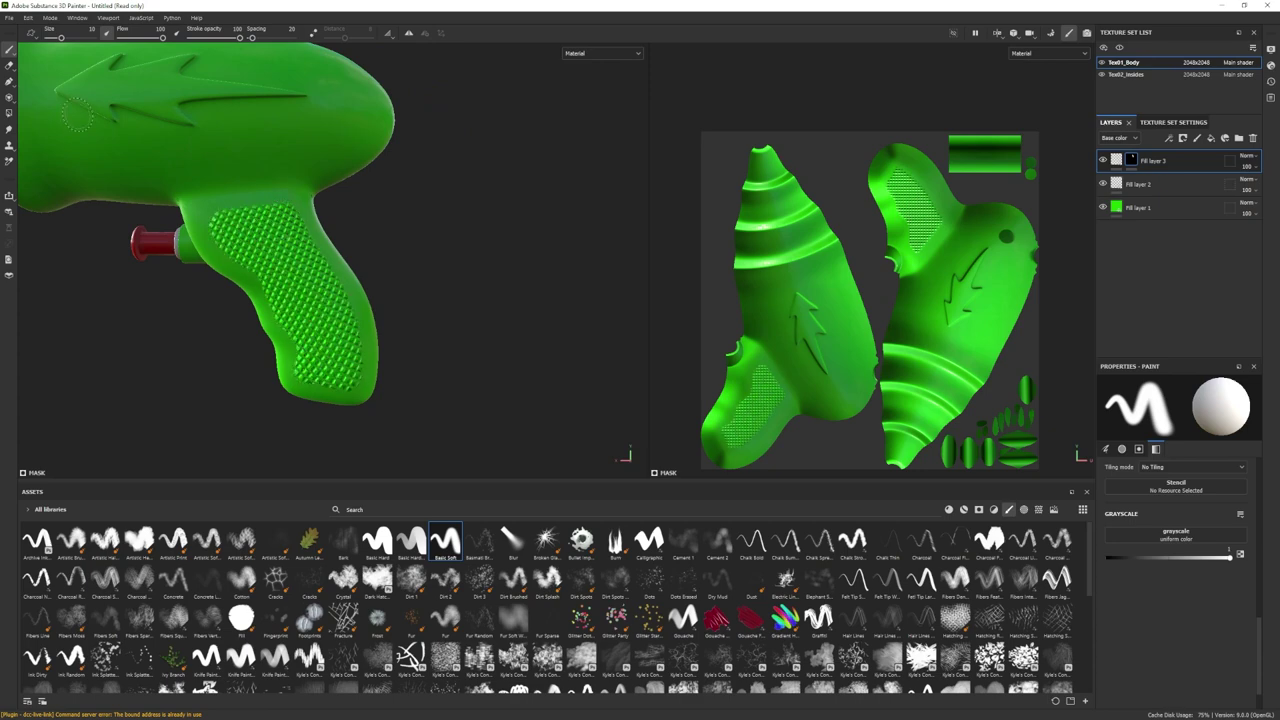
- Erase the stray edges of the newly painted pattern on the opposite side of the grip
{"action": "key", "text": "e"}
{"action": "left_click_drag", "start_coordinate": [309, 204], "coordinate": [228, 204]}
{"action": "mouse_move", "coordinate": [388, 240]}
{"action": "left_mouse_down", "text": "alt"}
{"action": "mouse_move", "coordinate": [290, 245]}
{"action": "mouse_move", "coordinate": [386, 243]}
{"action": "mouse_move", "coordinate": [120, 312]}
{"action": "mouse_move", "coordinate": [430, 410]}
{"action": "mouse_move", "coordinate": [535, 402]}
{"action": "left_mouse_up", "text": "alt"}
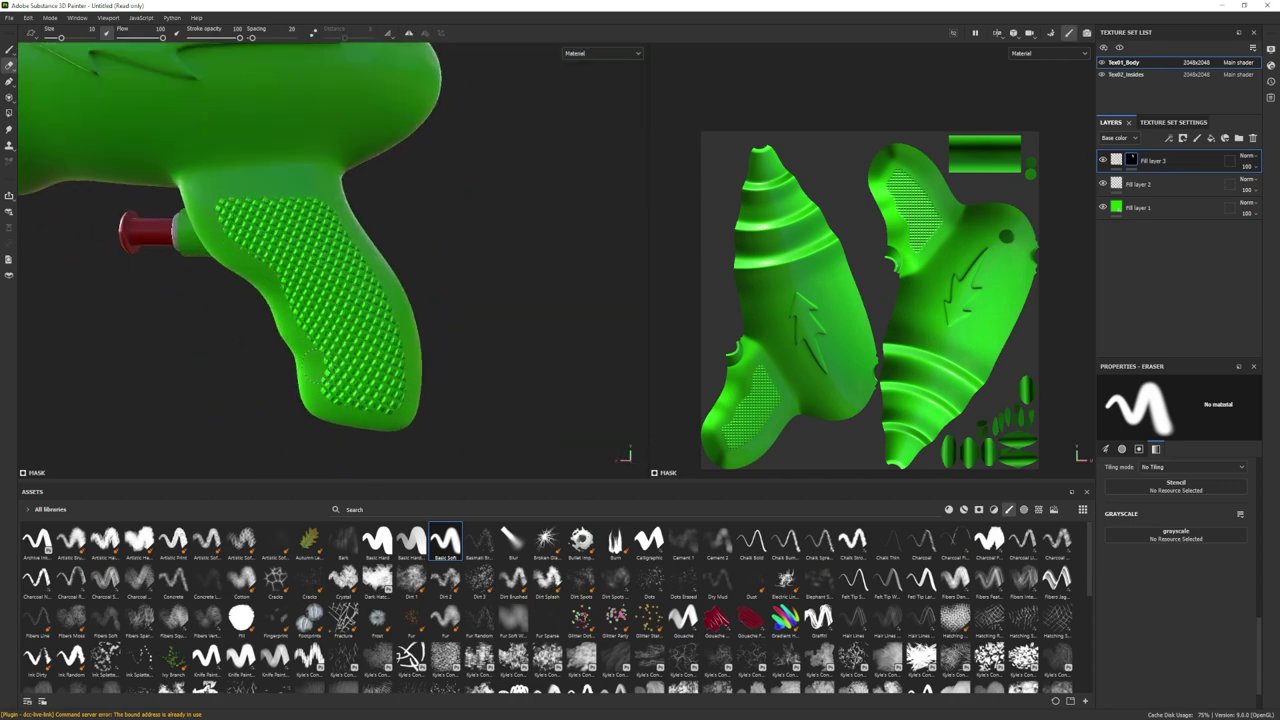
{"action": "scroll", "coordinate": [317, 421], "scroll_direction": "down", "scroll_amount": 5}
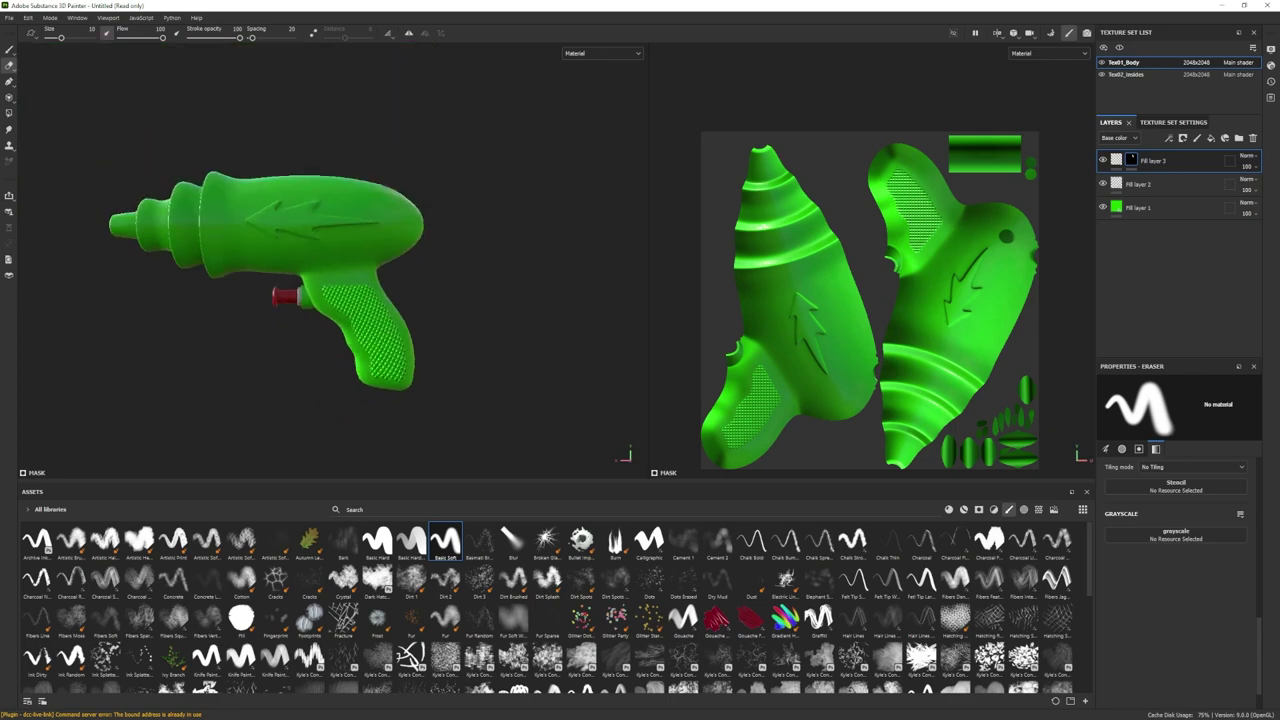
- Turn the water gun back to its smiley side, render it in Iray to check the whole body, and return to painting mode
{"action": "mouse_move", "coordinate": [440, 385]}
{"action": "left_mouse_down", "text": "alt"}
{"action": "mouse_move", "coordinate": [275, 369]}
{"action": "mouse_move", "coordinate": [440, 392]}
{"action": "left_mouse_up", "text": "alt"}
{"action": "middle_click_drag", "start_coordinate": [495, 401], "coordinate": [371, 411], "text": "alt"}
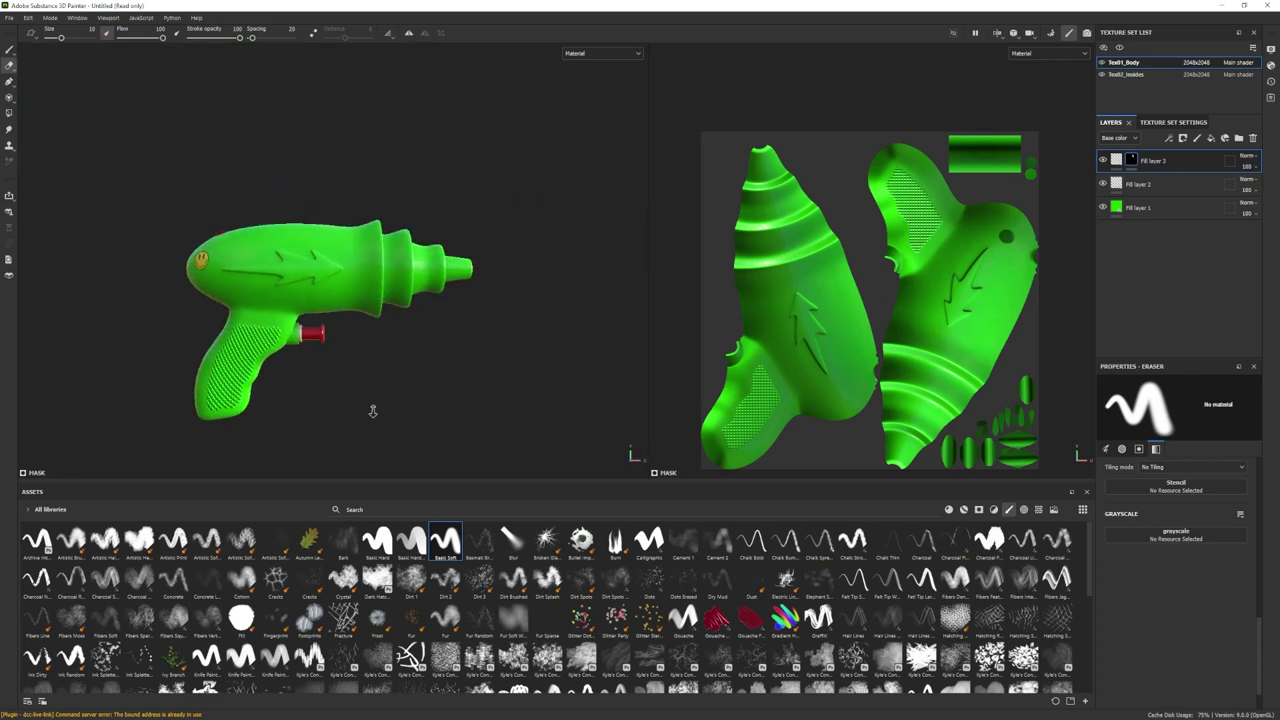
{"action": "right_click_drag", "start_coordinate": [371, 411], "coordinate": [480, 394], "text": "alt"}
{"action": "middle_click_drag", "start_coordinate": [480, 394], "coordinate": [329, 400], "text": "alt"}
{"action": "right_click_drag", "start_coordinate": [329, 400], "coordinate": [242, 360], "text": "alt"}
{"action": "middle_click_drag", "start_coordinate": [262, 379], "coordinate": [406, 326], "text": "alt"}
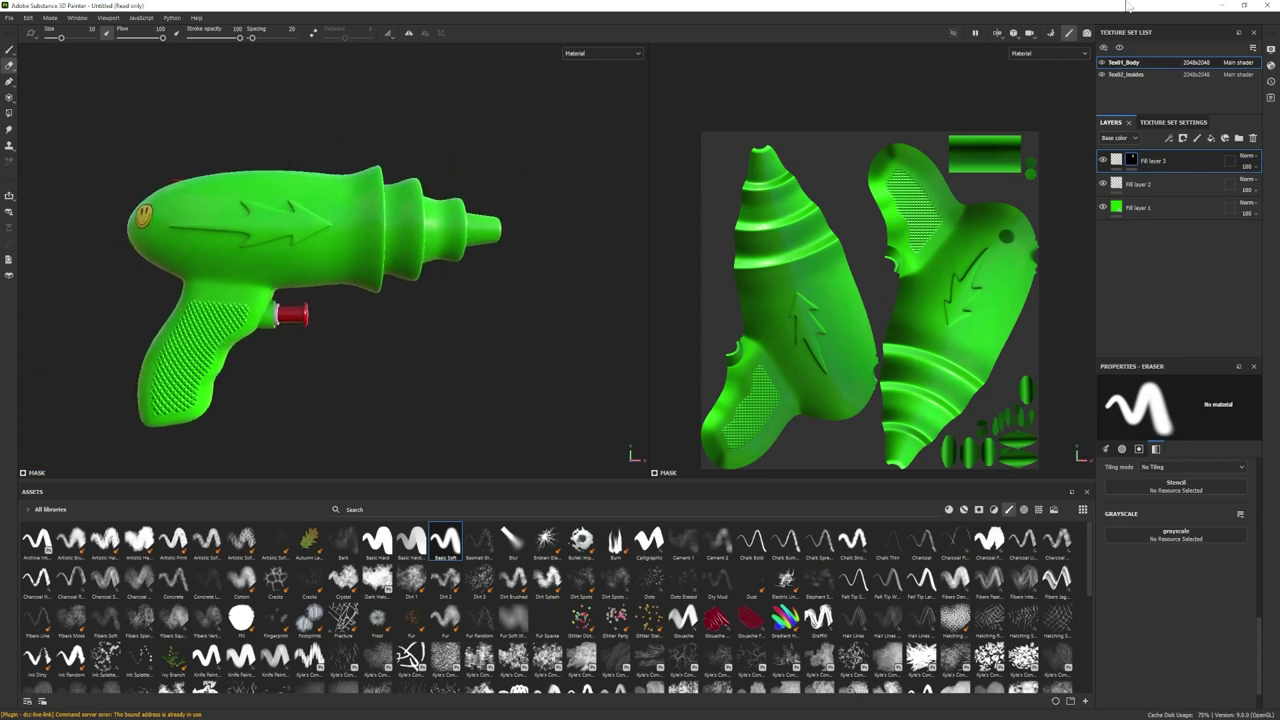
{"action": "left_click", "coordinate": [1088, 33]}
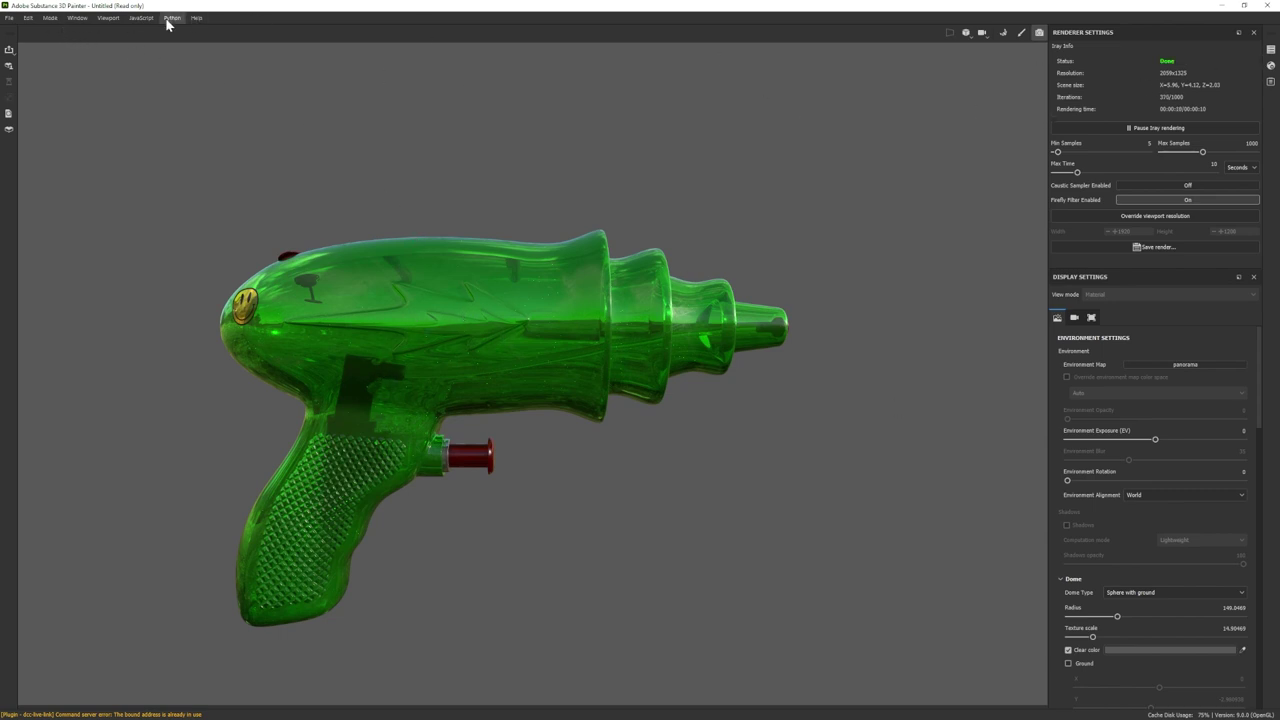
{"action": "left_click", "coordinate": [1021, 32]}
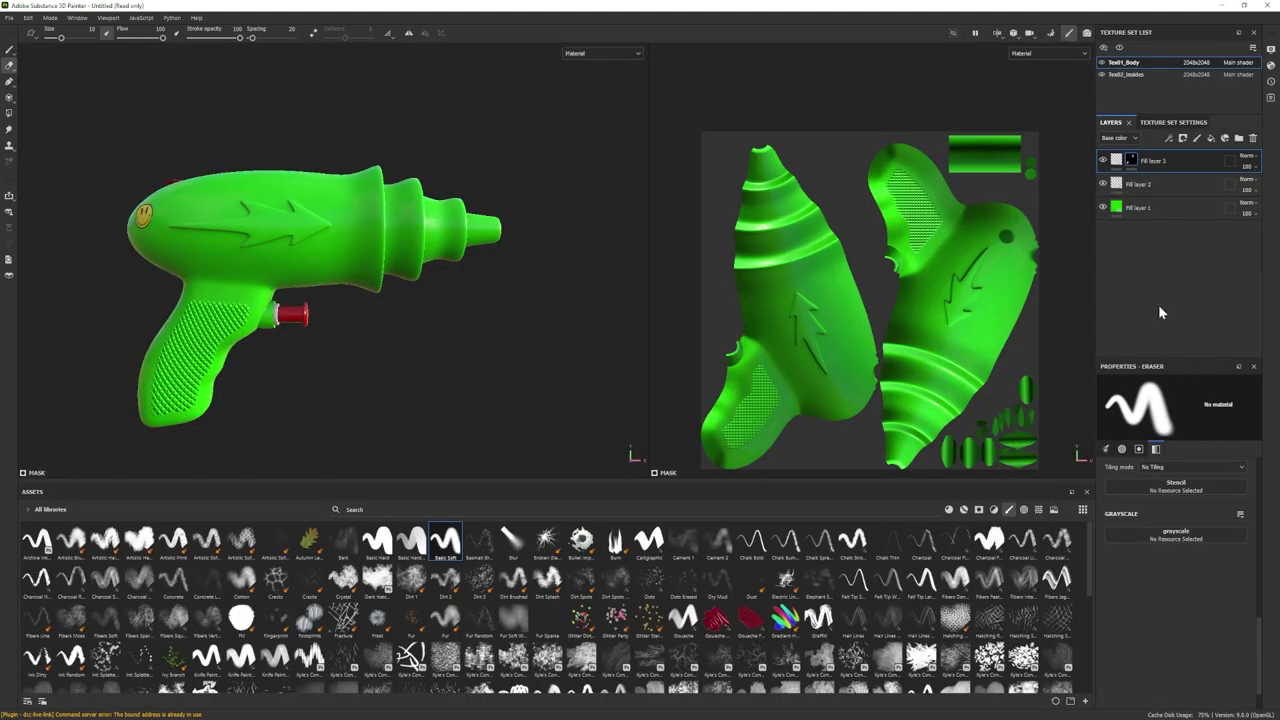
- Adjust Fill layer 1's green base color, check it in an Iray render, and return to painting mode
{"action": "left_click", "coordinate": [1150, 207]}
{"action": "left_click", "coordinate": [1127, 498]}
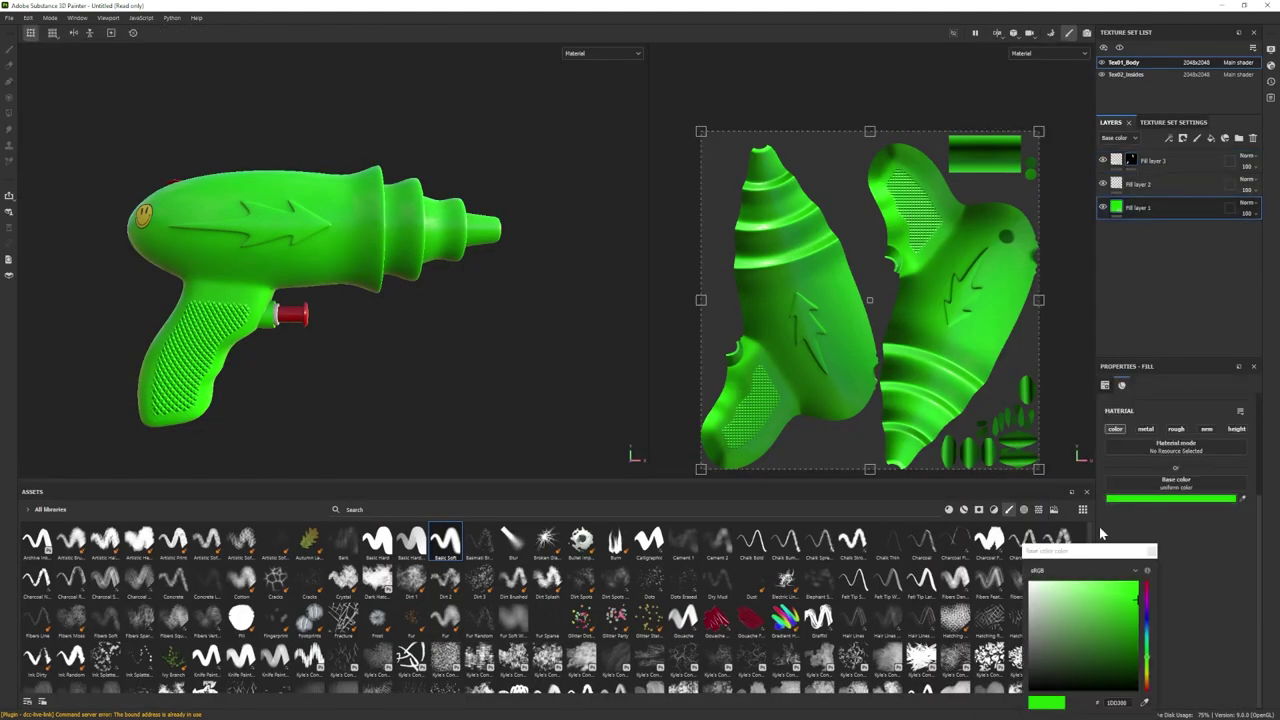
{"action": "left_click", "coordinate": [1140, 600]}
{"action": "left_click", "coordinate": [1087, 33]}
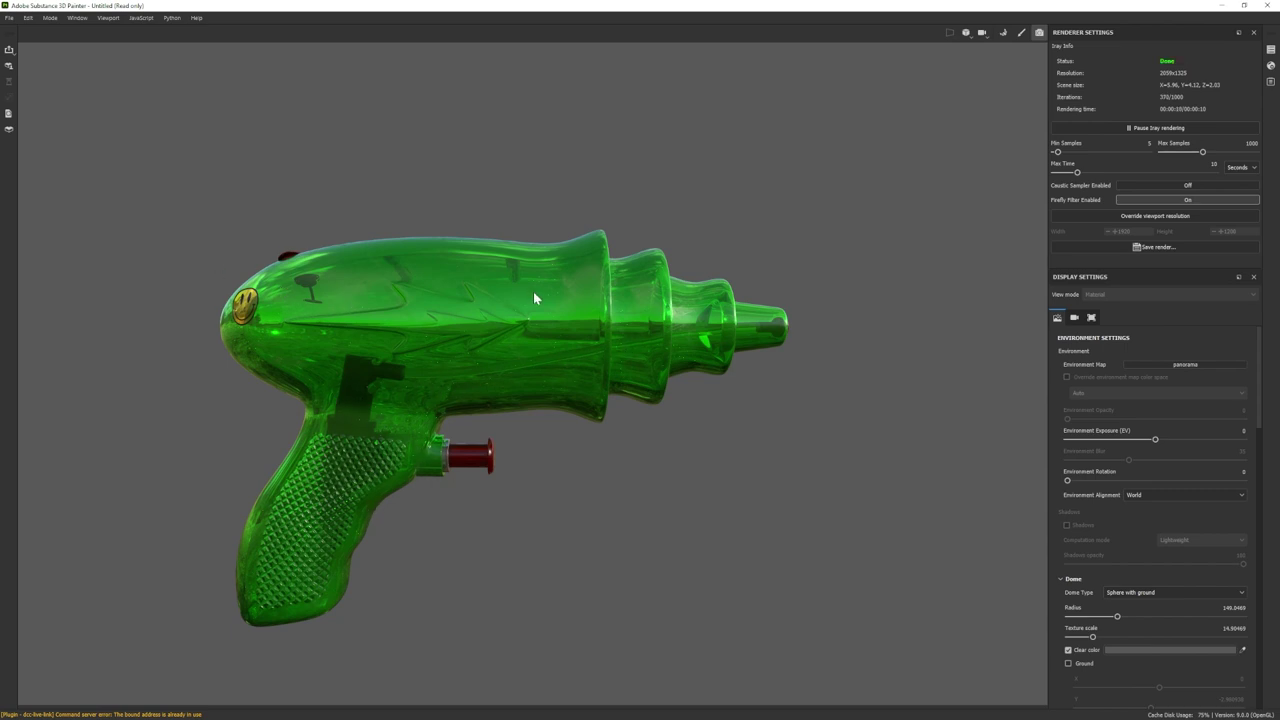
{"action": "left_click", "coordinate": [1021, 32]}
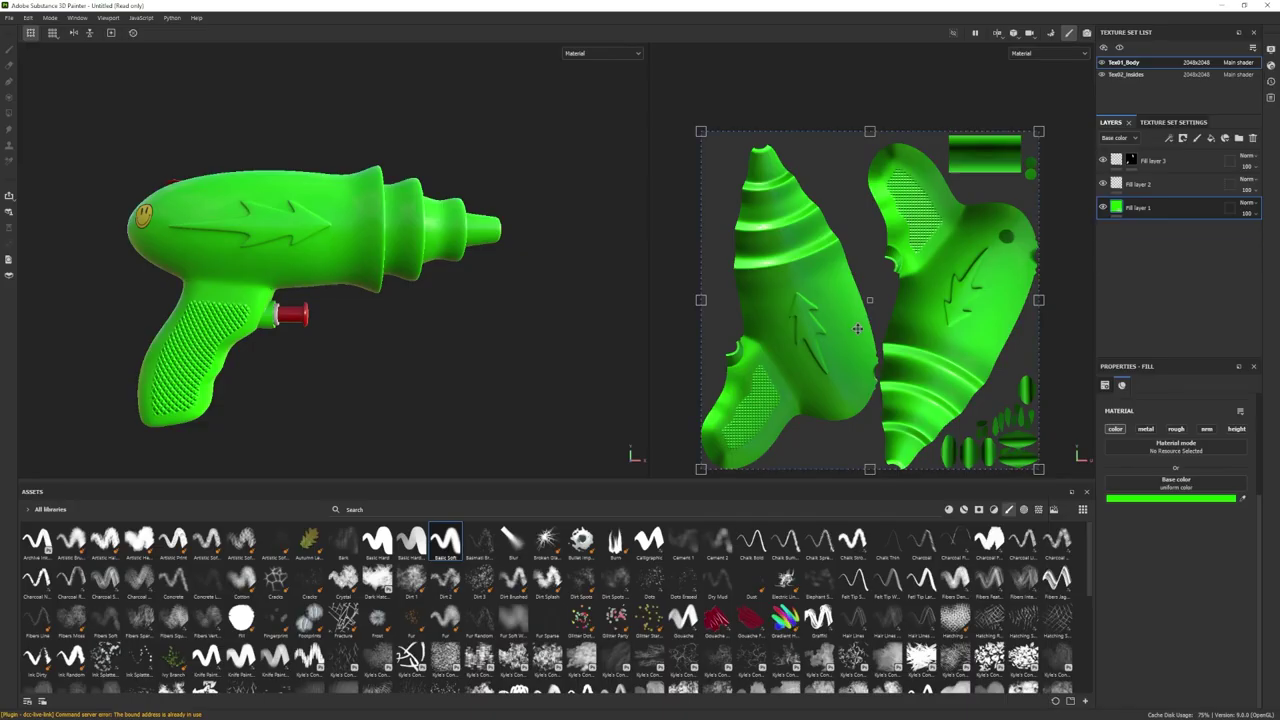
- Add a new fill layer above Fill layer 3 and rename Fill layer 3 as Handle_detail
{"action": "left_click", "coordinate": [1190, 164]}
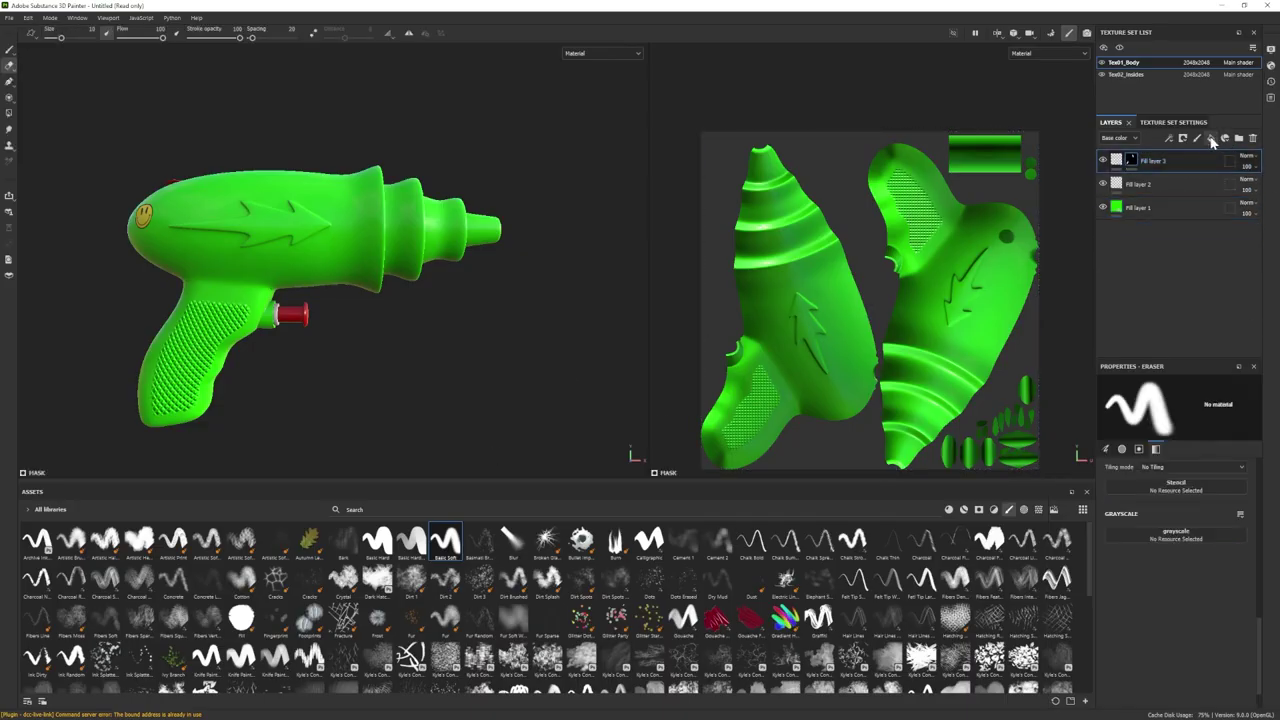
{"action": "left_click", "coordinate": [1211, 138]}
{"action": "left_click", "coordinate": [1131, 183]}
{"action": "double_click", "coordinate": [1156, 184]}
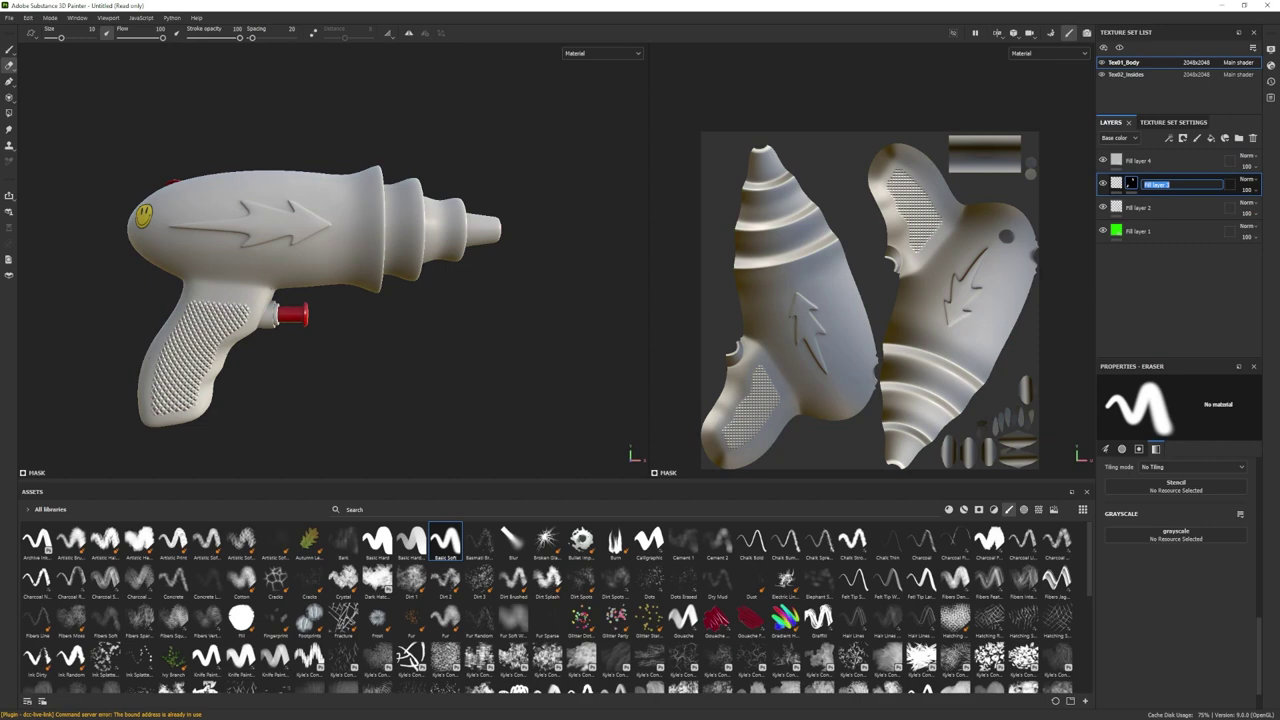
{"action": "type", "text": "Had"}
{"action": "type", "text": "dle_detail"}
{"action": "key", "text": "Return"}
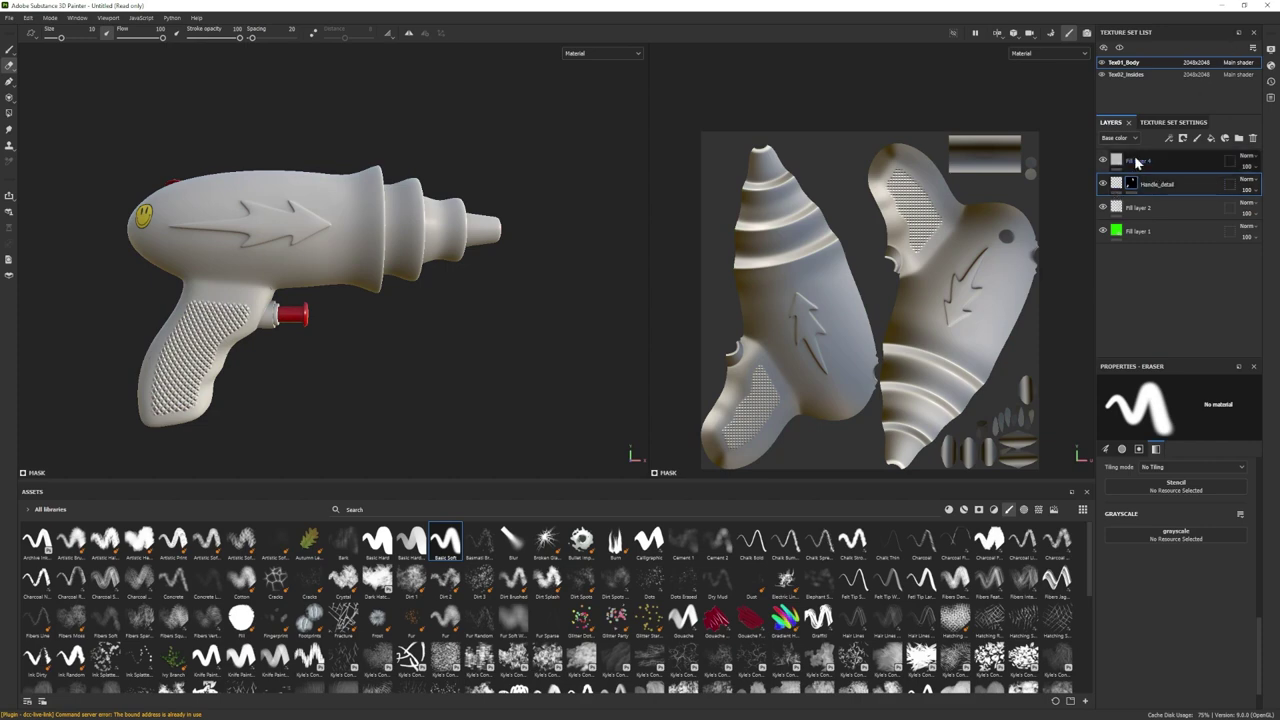
- Limit Fill layer 4 to the height channel by disabling its color, metal, rough and normal channels
{"action": "left_click", "coordinate": [1144, 163]}
{"action": "left_click", "coordinate": [1115, 429]}
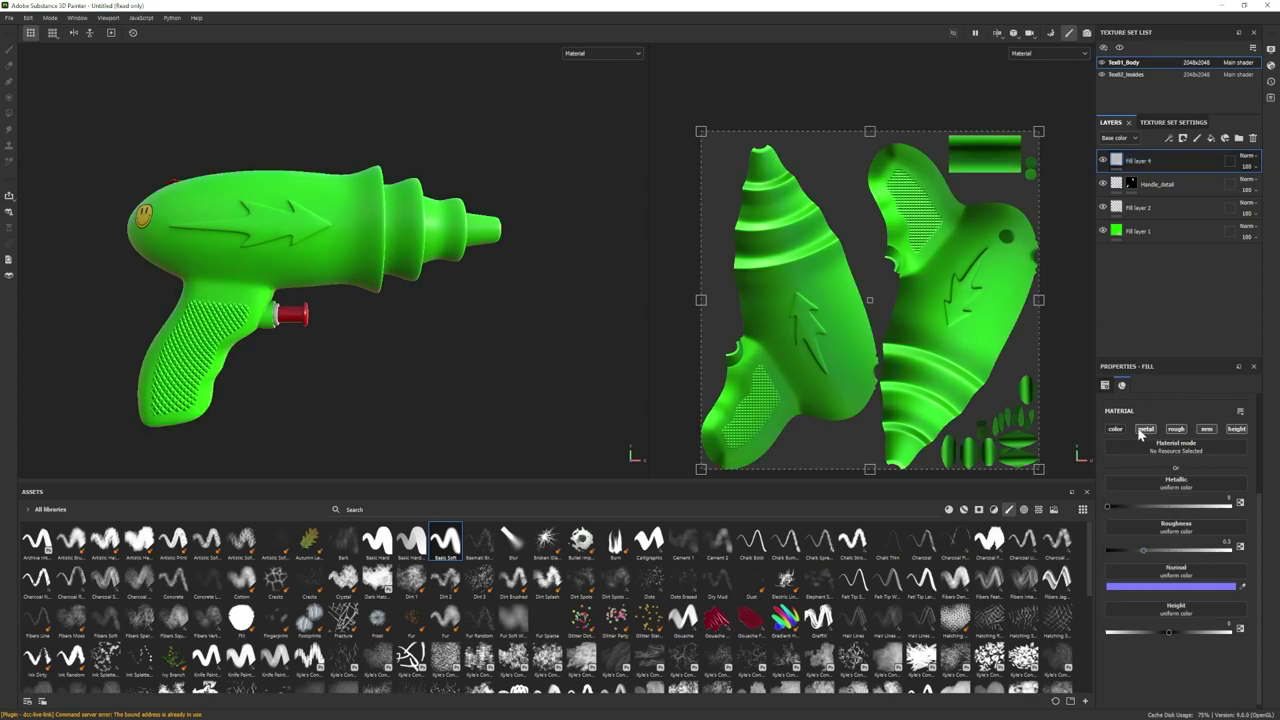
{"action": "left_click", "coordinate": [1176, 429]}
{"action": "left_click", "coordinate": [1207, 429]}
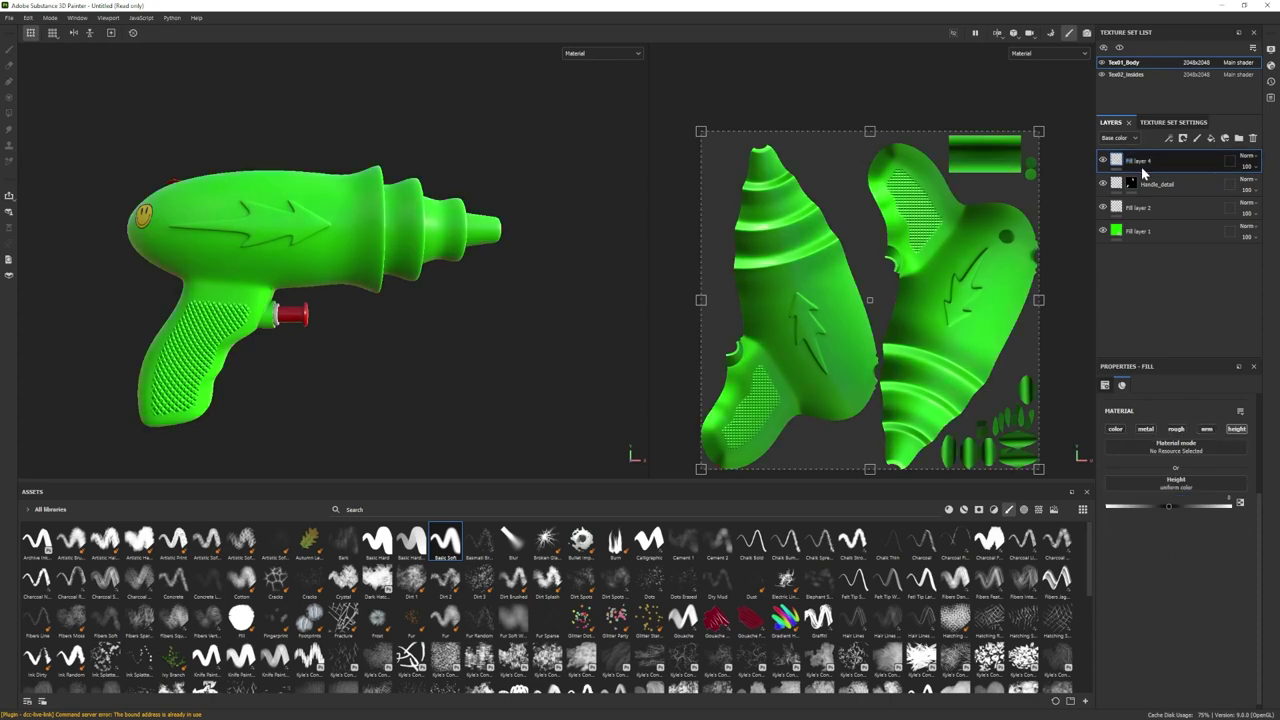
- Add a black mask to Fill layer 4, set its height to 0.0625, and make the mask active
{"action": "right_click", "coordinate": [1158, 164]}
{"action": "left_click", "coordinate": [1176, 186]}
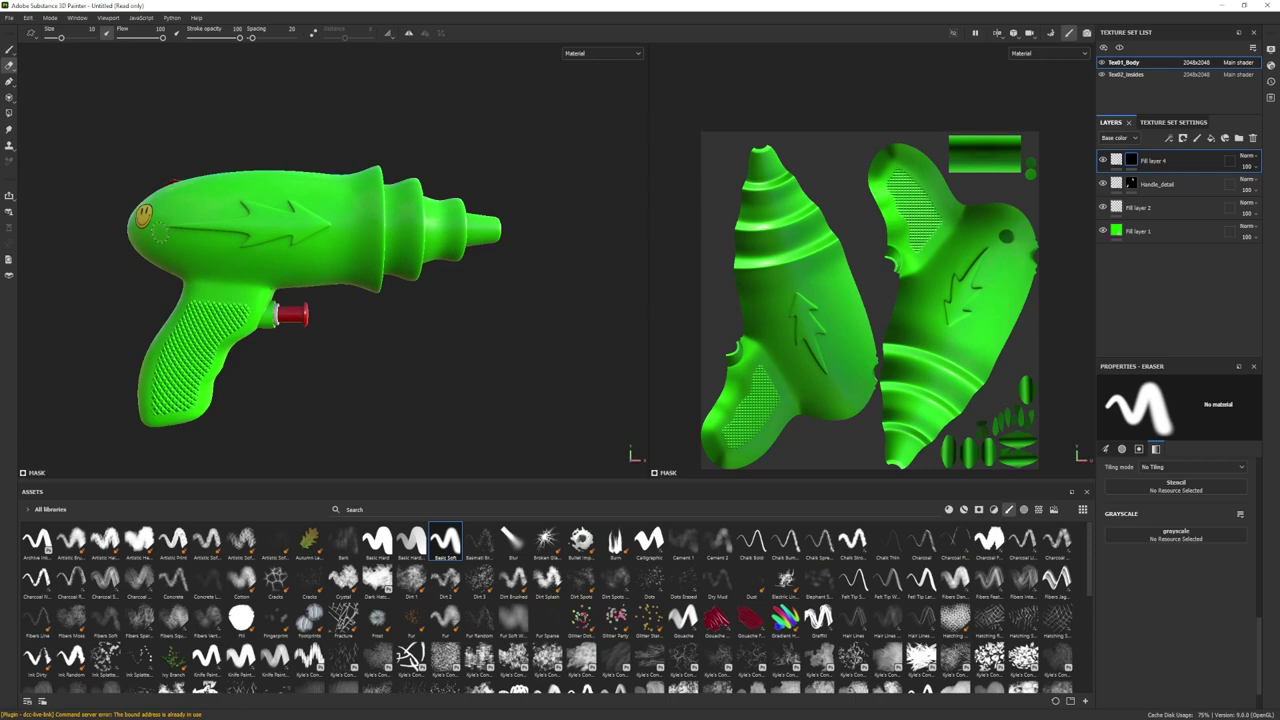
{"action": "left_click", "coordinate": [1116, 160]}
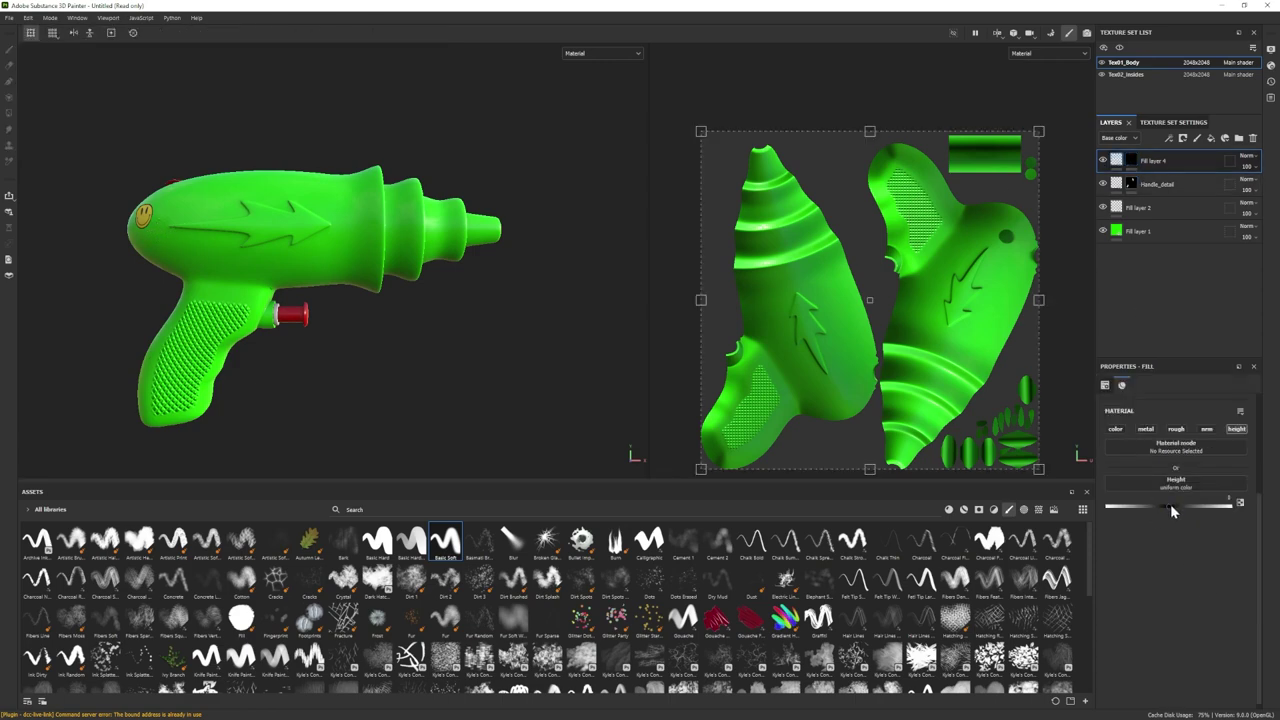
{"action": "left_click", "coordinate": [1131, 160]}
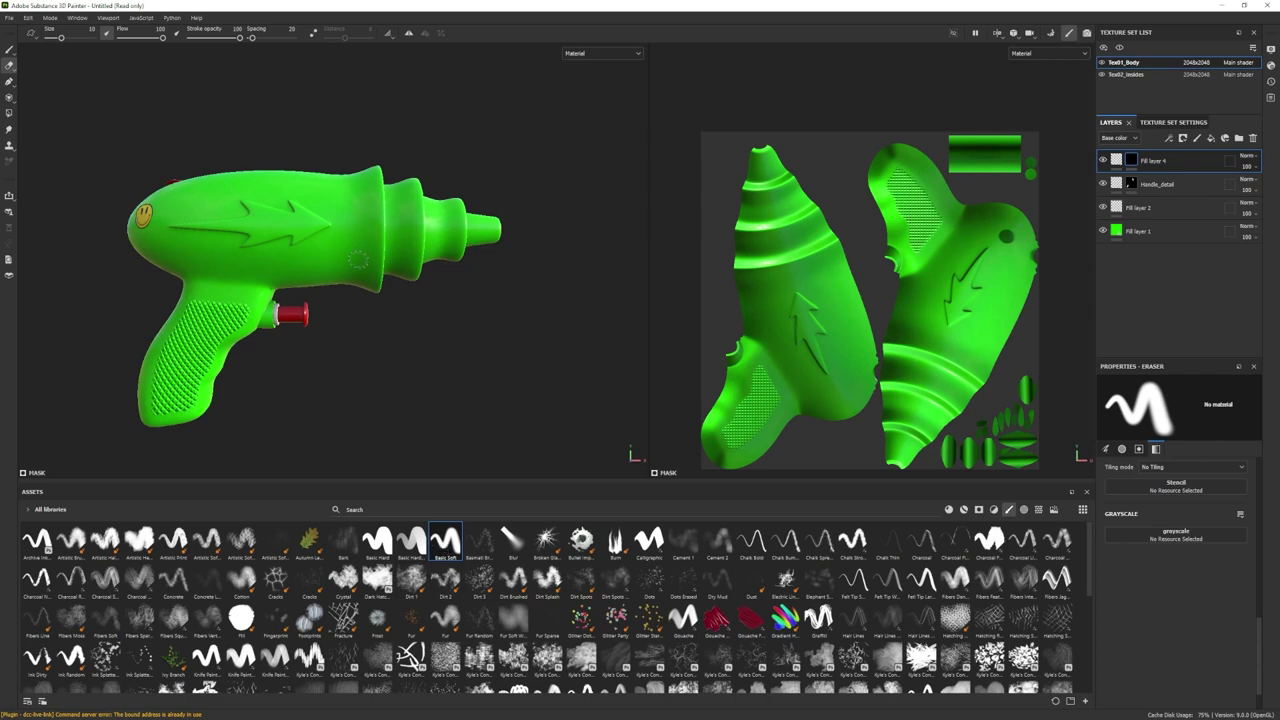
- Paint short slanted ridges on the rear body below the smiley in Fill layer 4's mask, using a small Basic Soft brush
{"action": "middle_click_drag", "start_coordinate": [361, 264], "coordinate": [445, 246], "text": "alt"}
{"action": "right_click_drag", "start_coordinate": [445, 246], "coordinate": [403, 352], "text": "alt"}
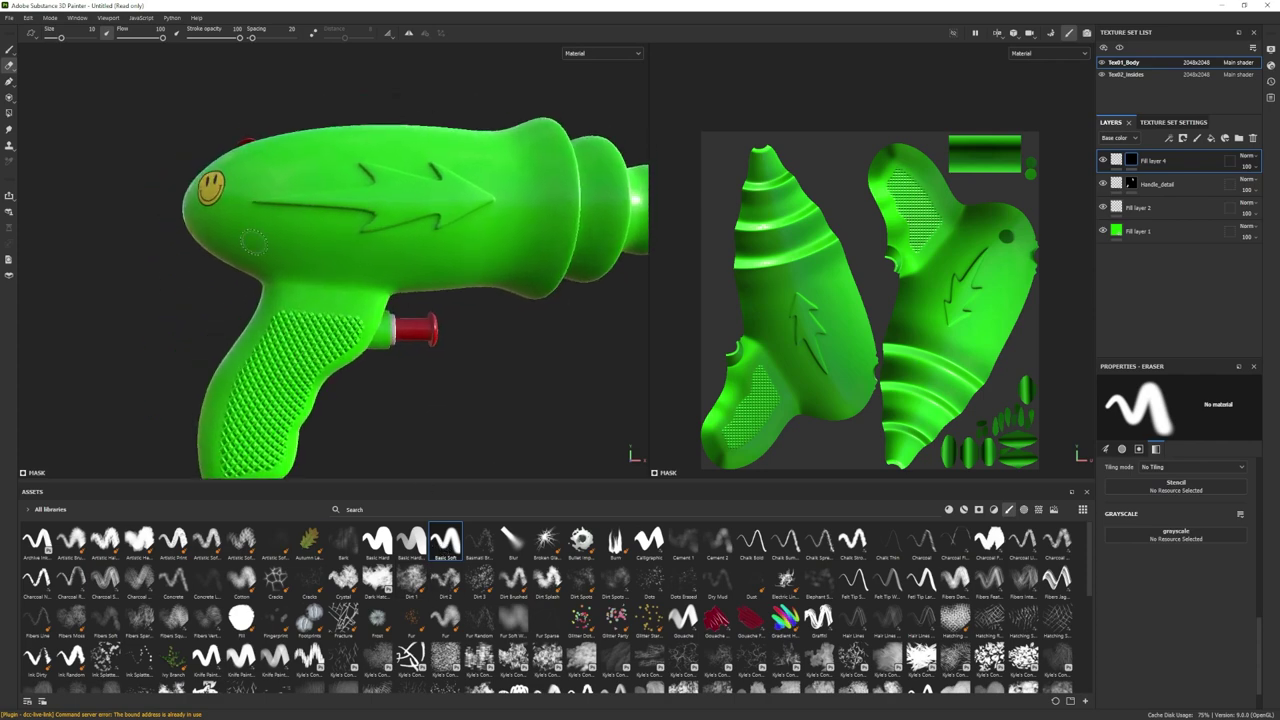
{"action": "right_click_drag", "start_coordinate": [254, 242], "coordinate": [235, 234], "text": "ctrl"}
{"action": "middle_click_drag", "start_coordinate": [255, 283], "coordinate": [217, 290], "text": "alt"}
{"action": "right_click_drag", "start_coordinate": [217, 290], "coordinate": [264, 340], "text": "alt"}
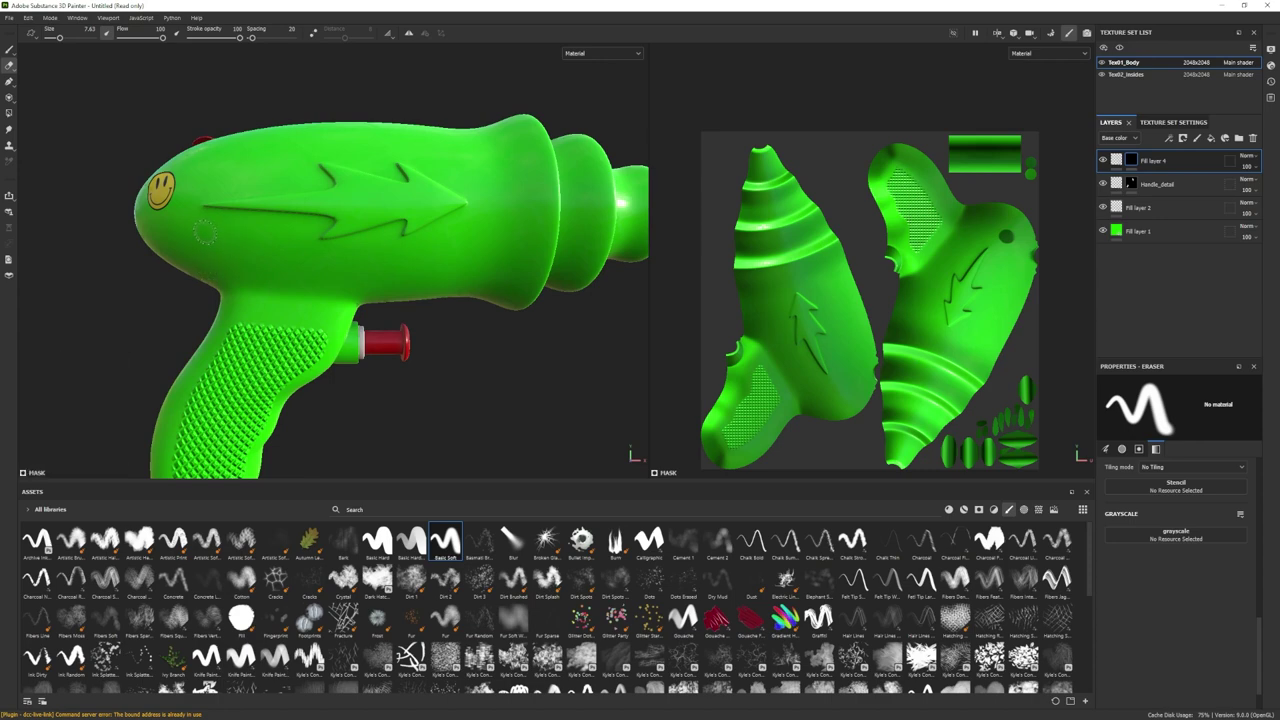
{"action": "left_click", "coordinate": [9, 50]}
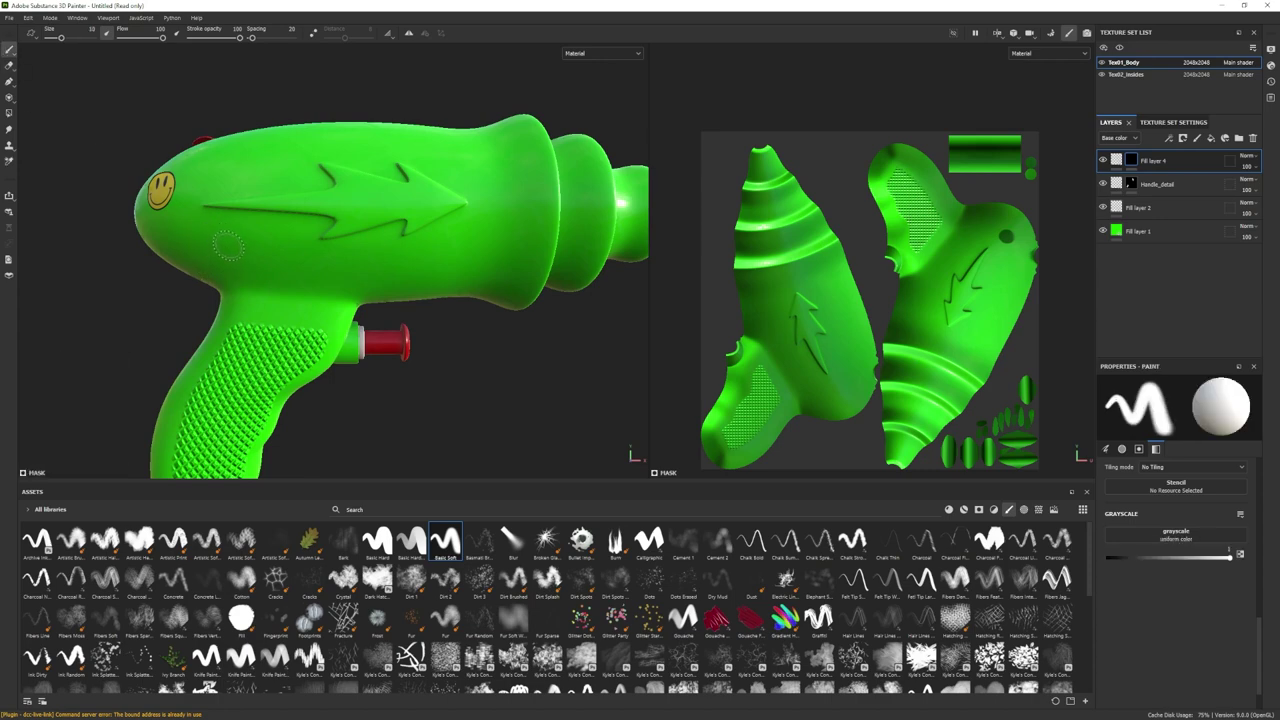
{"action": "left_click", "coordinate": [446, 543]}
{"action": "right_click_drag", "start_coordinate": [224, 243], "coordinate": [216, 240], "text": "ctrl"}
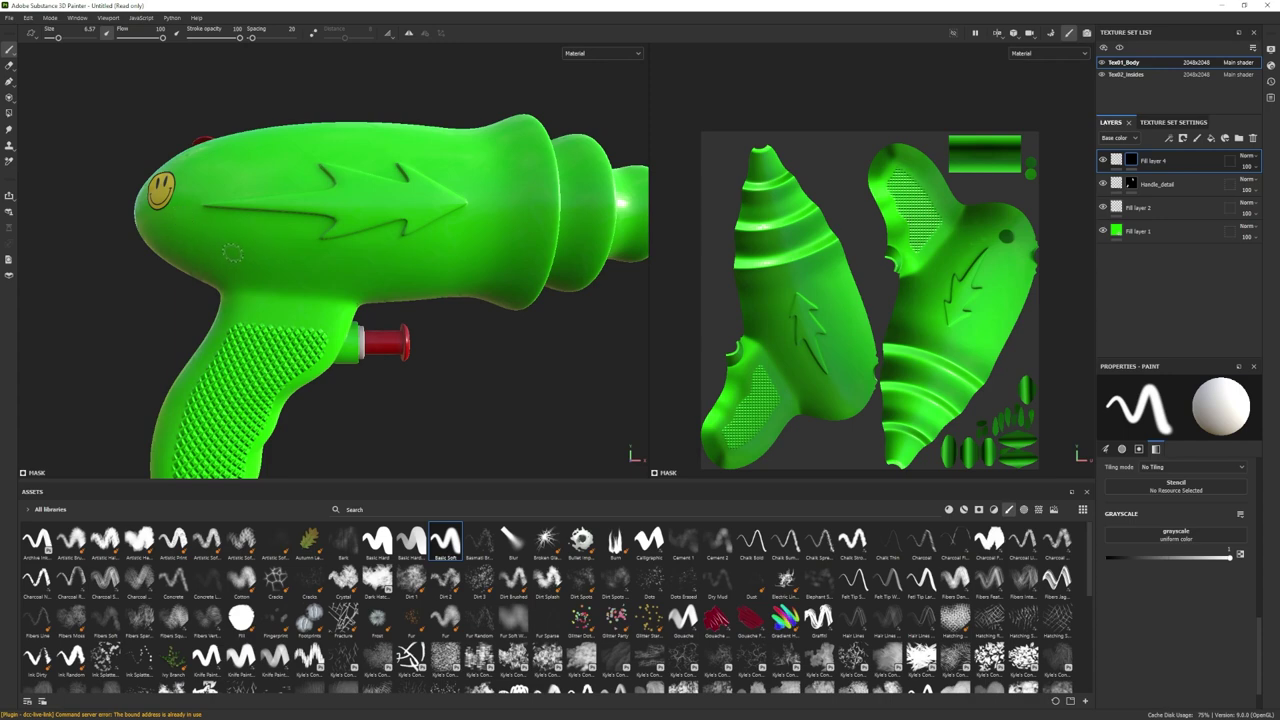
{"action": "key", "text": "bracketleft"}
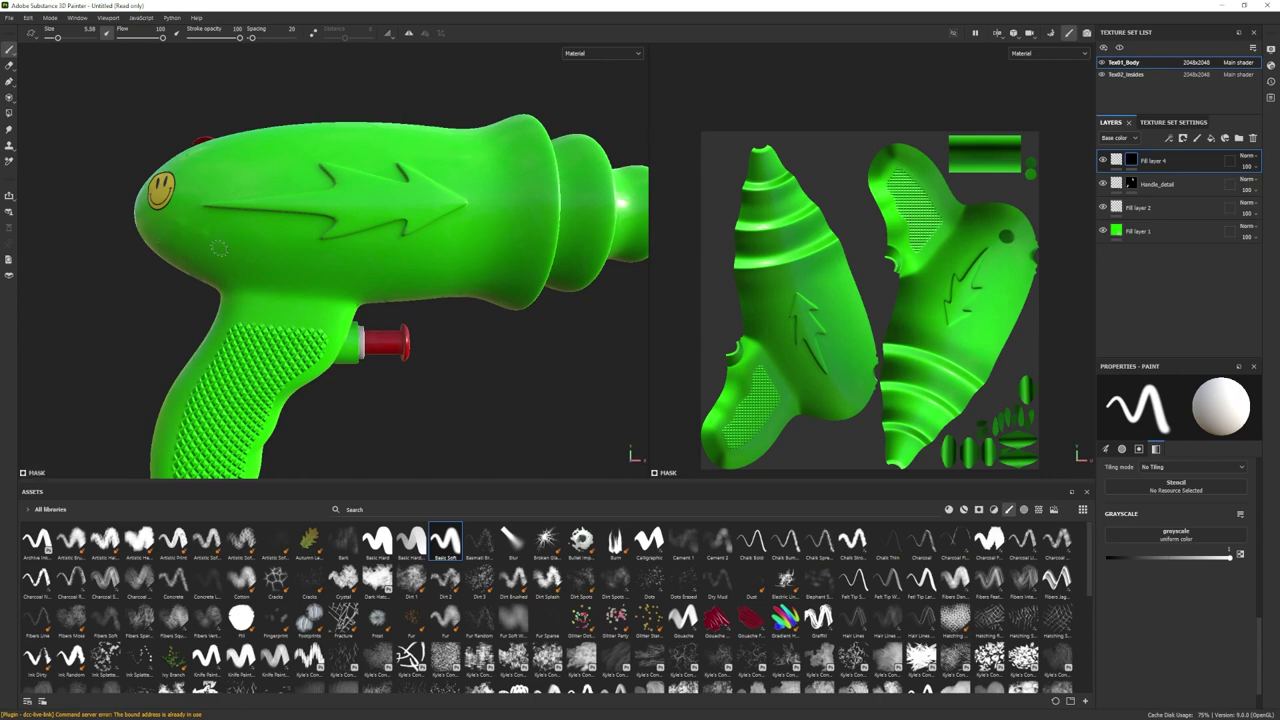
- Render the water gun in Iray to check the ridges on the rear body, and return to painting mode
{"action": "left_click_drag", "start_coordinate": [380, 320], "coordinate": [327, 378], "text": "alt"}
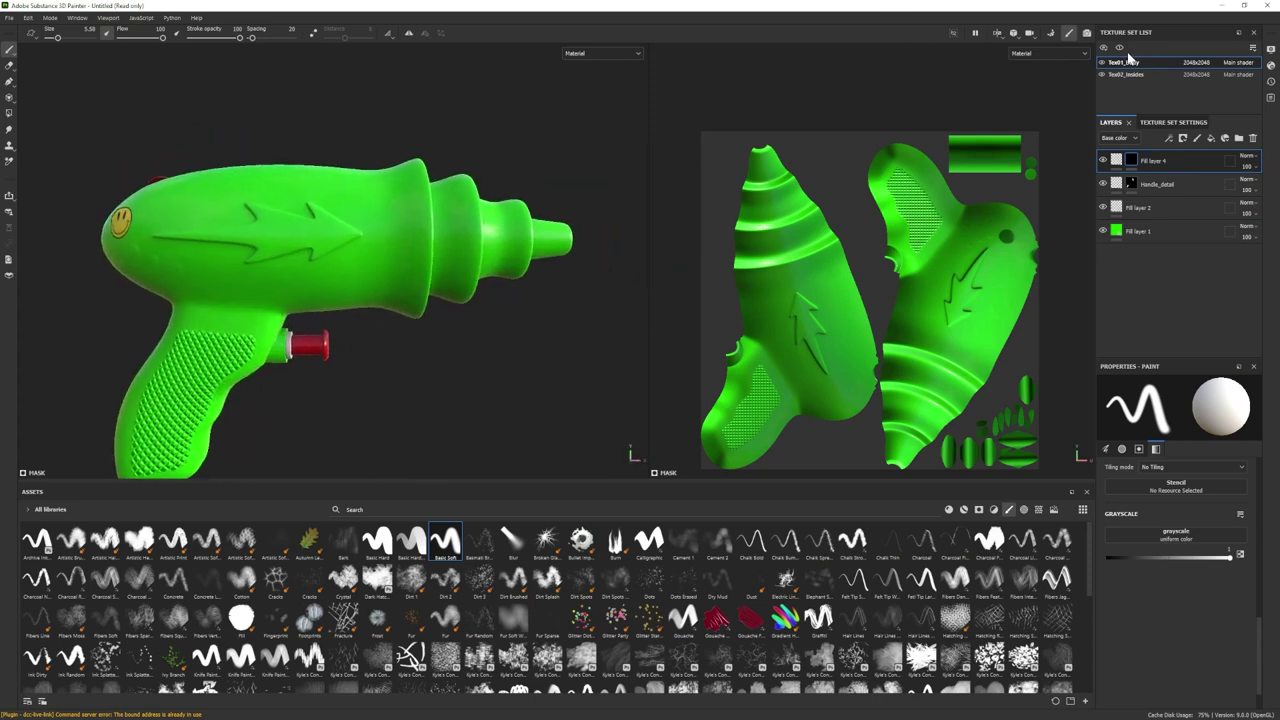
{"action": "left_click", "coordinate": [1087, 33]}
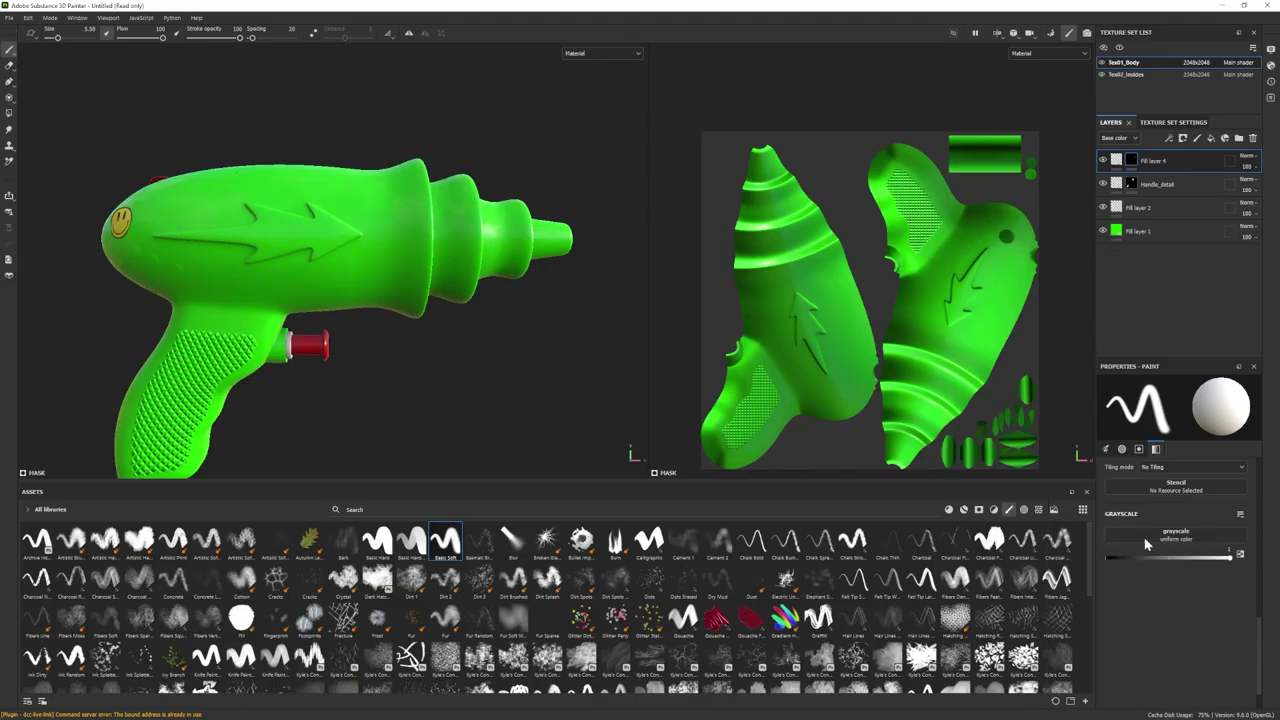
{"action": "left_click", "coordinate": [1021, 33]}
- Increase Fill layer 4's height slightly and render the water gun in Iray to check the stronger ridges
{"action": "left_click", "coordinate": [1128, 164]}
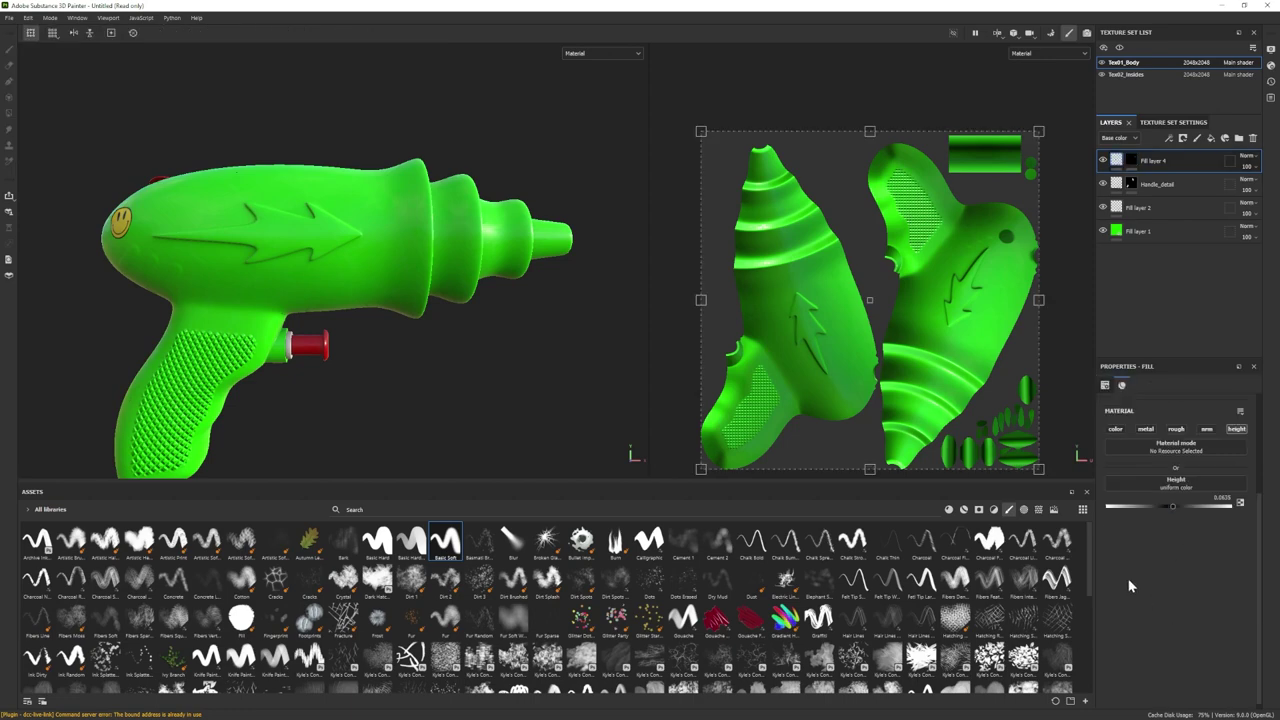
{"action": "left_click_drag", "start_coordinate": [1175, 504], "coordinate": [1187, 507]}
{"action": "left_click", "coordinate": [1087, 33]}
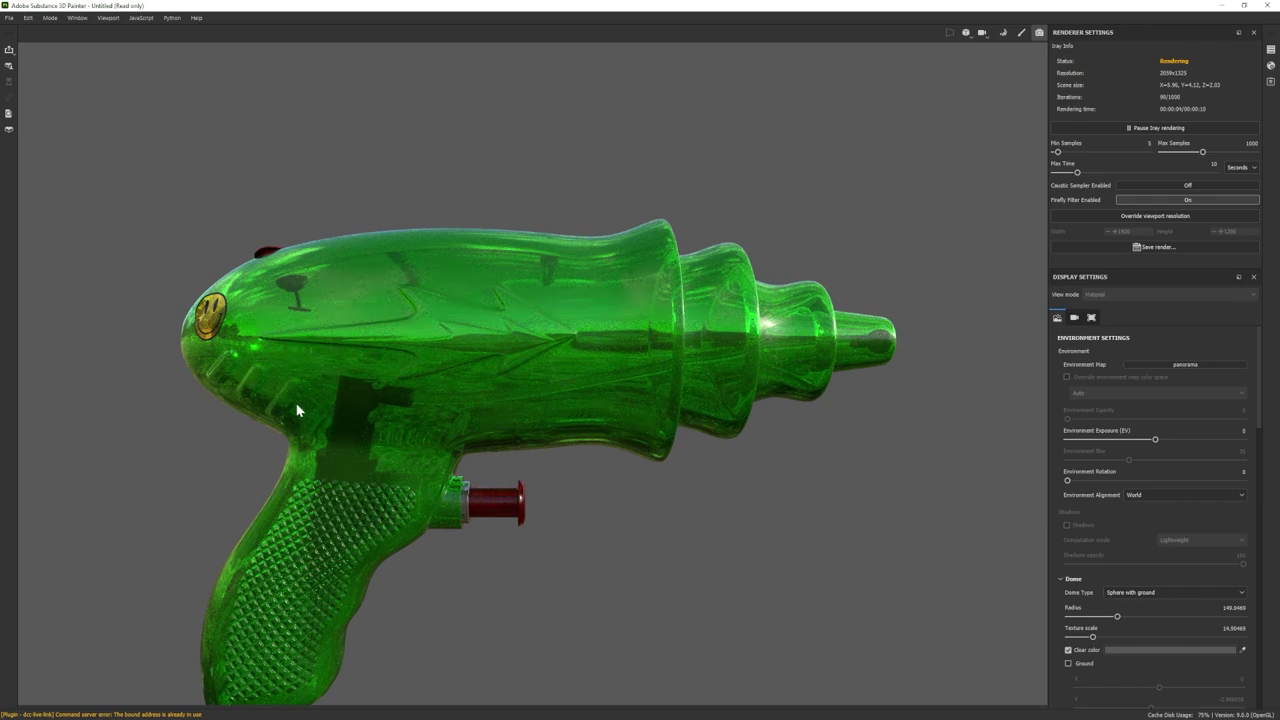
- Raise Fill layer 4's height to about 0.44, render the water gun in Iray to check the ridges, and return to painting mode
{"action": "left_click", "coordinate": [1020, 33]}
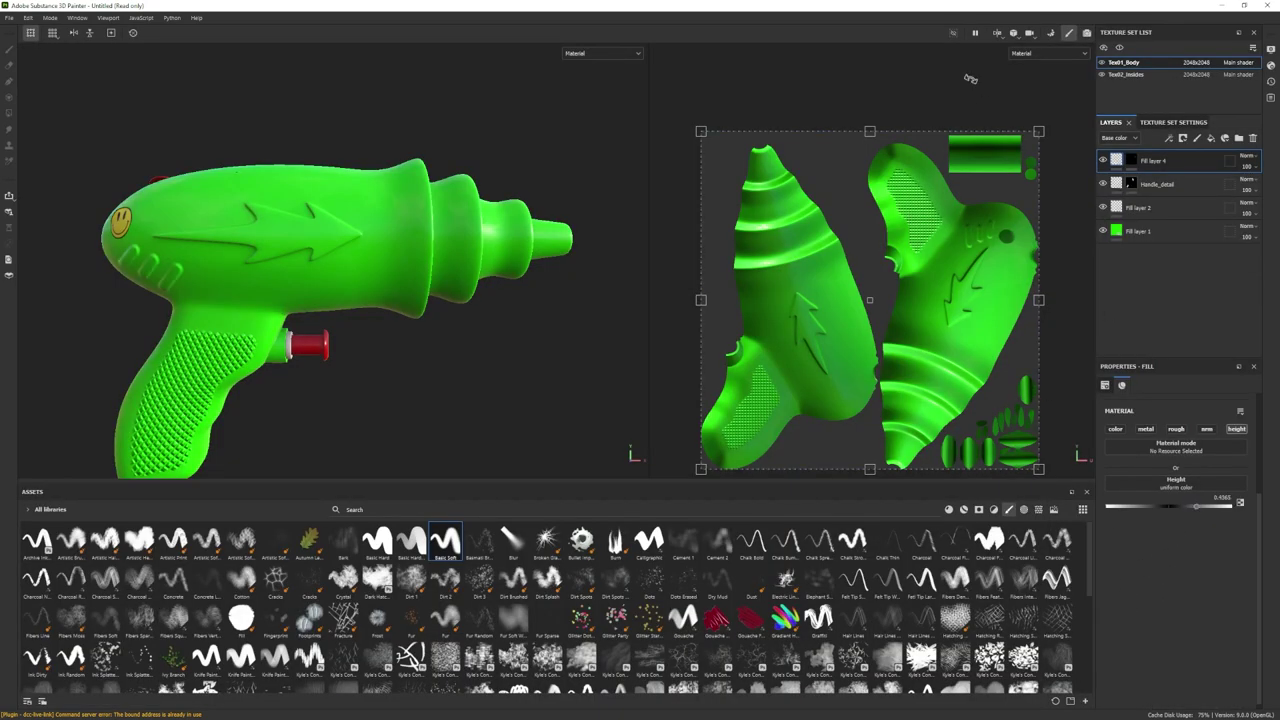
{"action": "left_click", "coordinate": [1087, 33]}
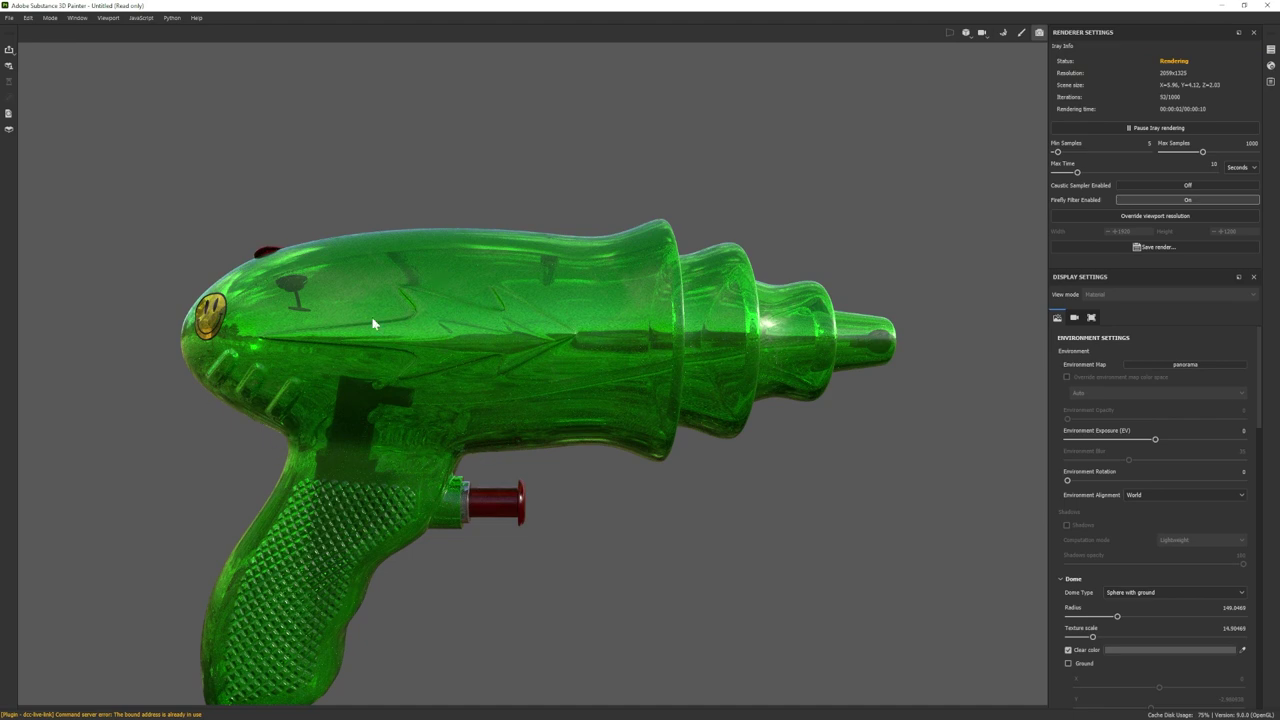
{"action": "left_click", "coordinate": [1019, 34]}
- Erase the lower ends of the rear body ridges along a straight line in Fill layer 4's mask
{"action": "mouse_move", "coordinate": [474, 314]}
{"action": "left_mouse_down", "text": "alt"}
{"action": "mouse_move", "coordinate": [241, 349]}
{"action": "mouse_move", "coordinate": [42, 170]}
{"action": "left_mouse_up", "text": "alt"}
{"action": "middle_click_drag", "start_coordinate": [176, 284], "coordinate": [305, 287], "text": "alt"}
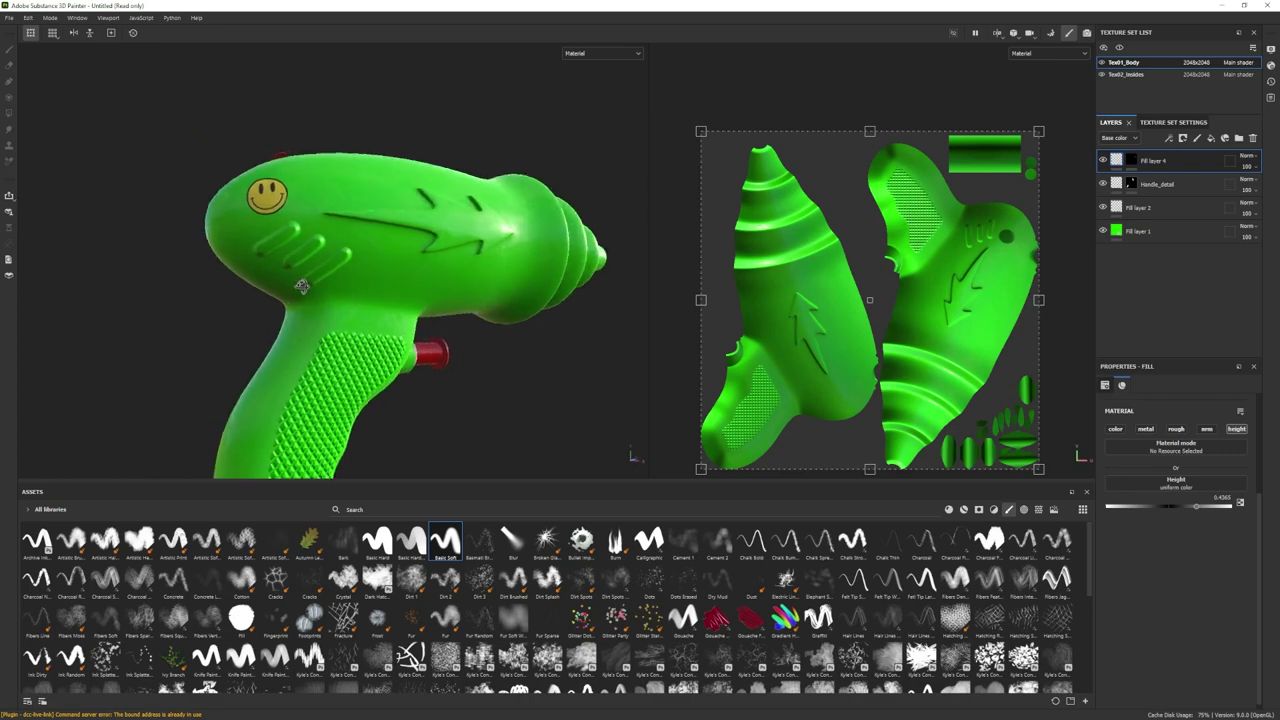
{"action": "left_click_drag", "start_coordinate": [305, 287], "coordinate": [268, 290], "text": "alt"}
{"action": "left_click", "coordinate": [1133, 165]}
{"action": "left_click", "coordinate": [9, 65]}
{"action": "left_click_drag", "start_coordinate": [350, 262], "coordinate": [242, 279], "text": "alt"}
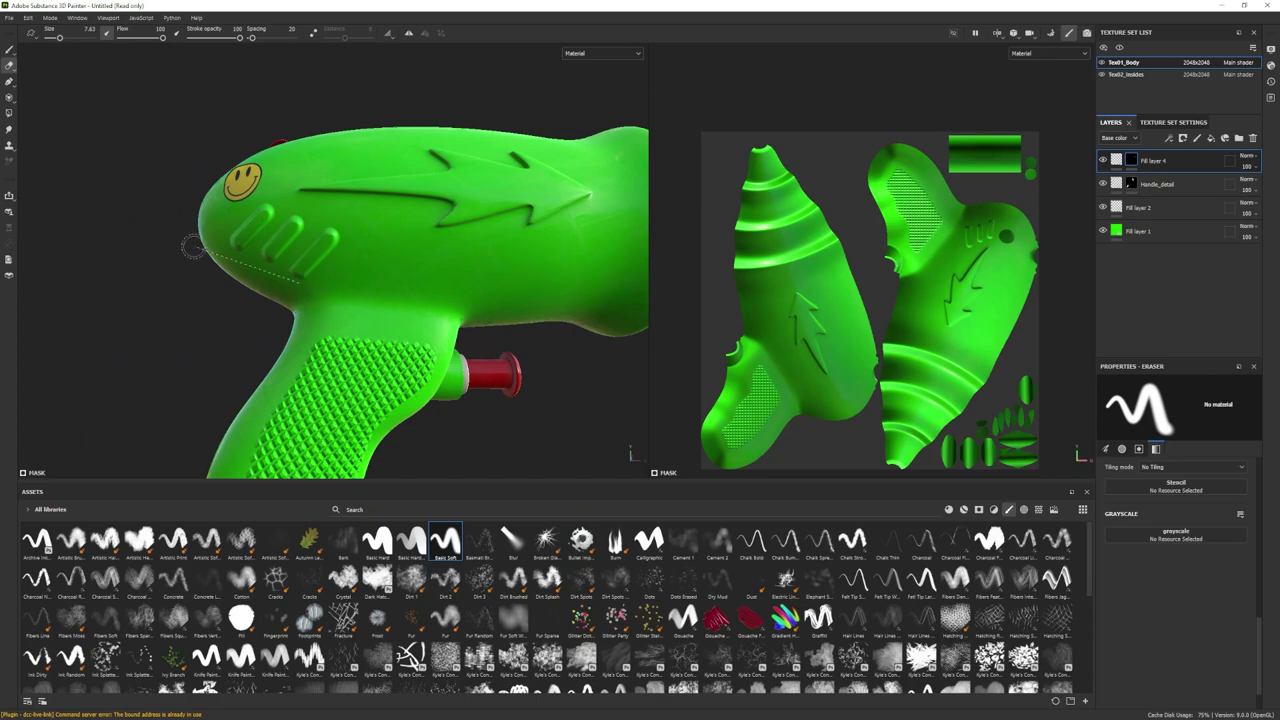
{"action": "key", "text": "shift"}
{"action": "left_click_drag", "start_coordinate": [318, 289], "coordinate": [328, 301], "text": "alt"}
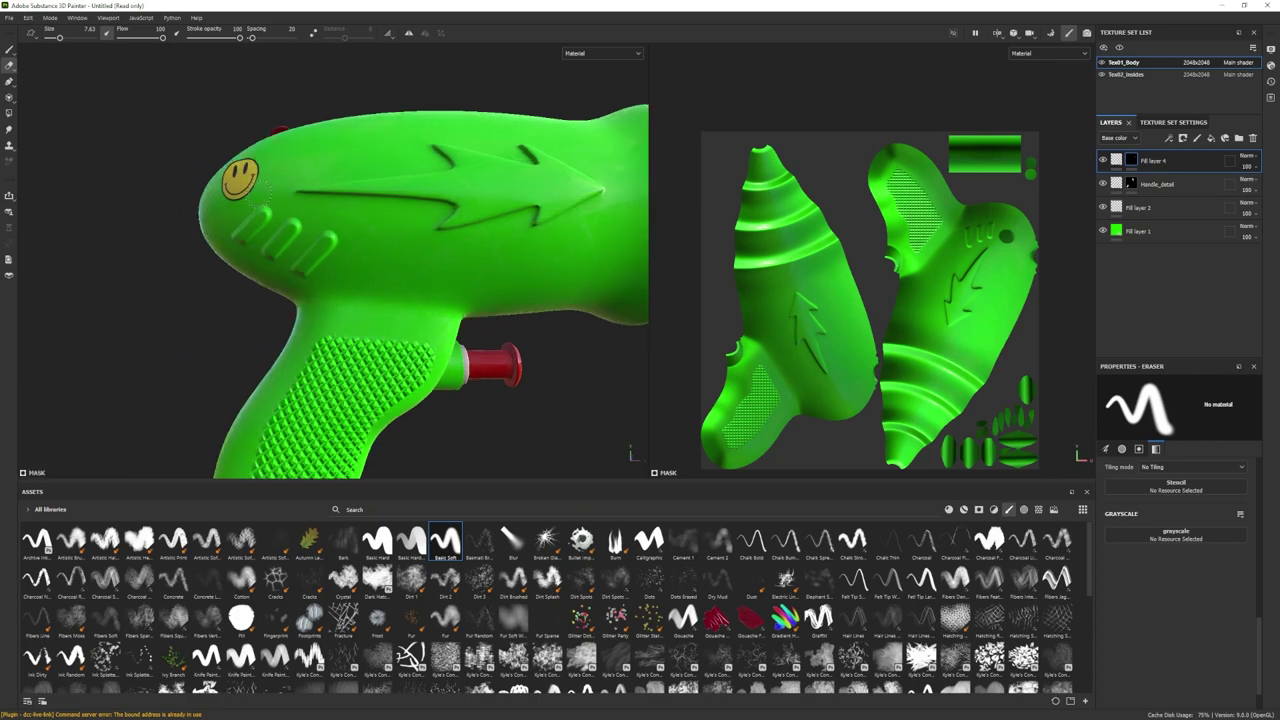
- Render the water gun in Iray to check the trimmed ridges from the side, and return to painting mode
{"action": "right_click_drag", "start_coordinate": [427, 285], "coordinate": [480, 386], "text": "alt"}
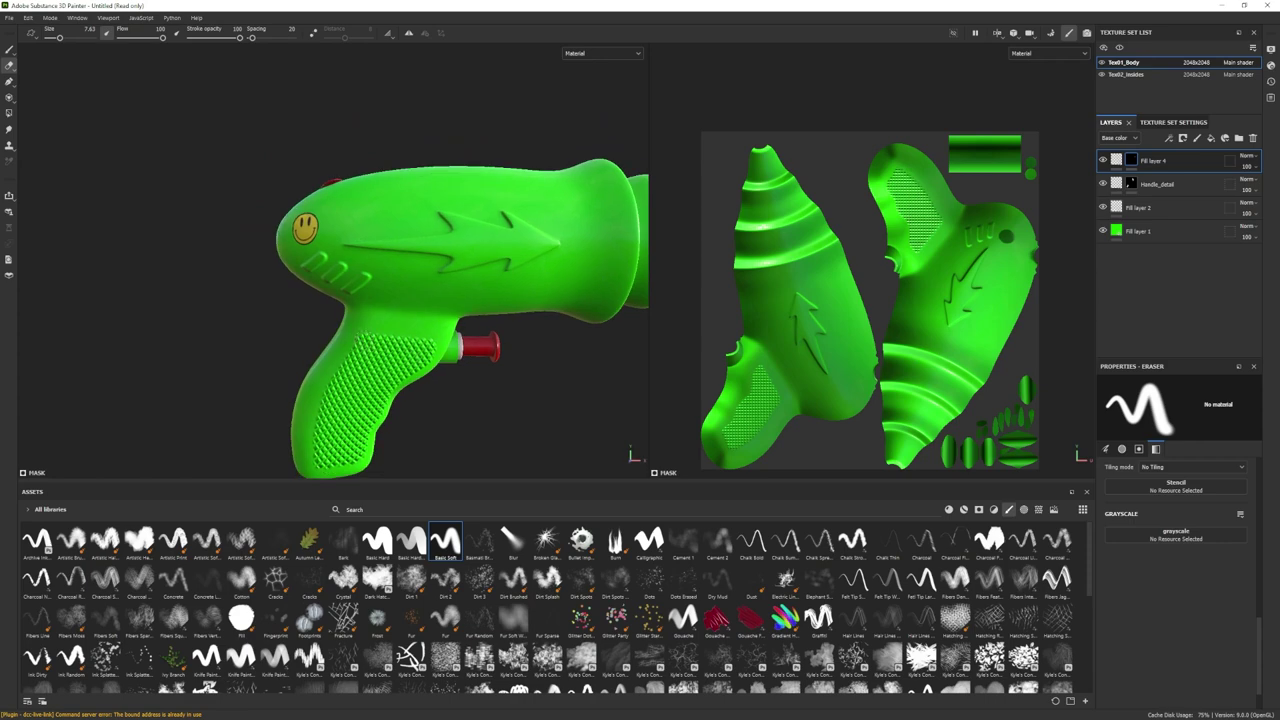
{"action": "middle_click_drag", "start_coordinate": [400, 361], "coordinate": [362, 365], "text": "alt"}
{"action": "left_click_drag", "start_coordinate": [362, 365], "coordinate": [383, 403], "text": "alt"}
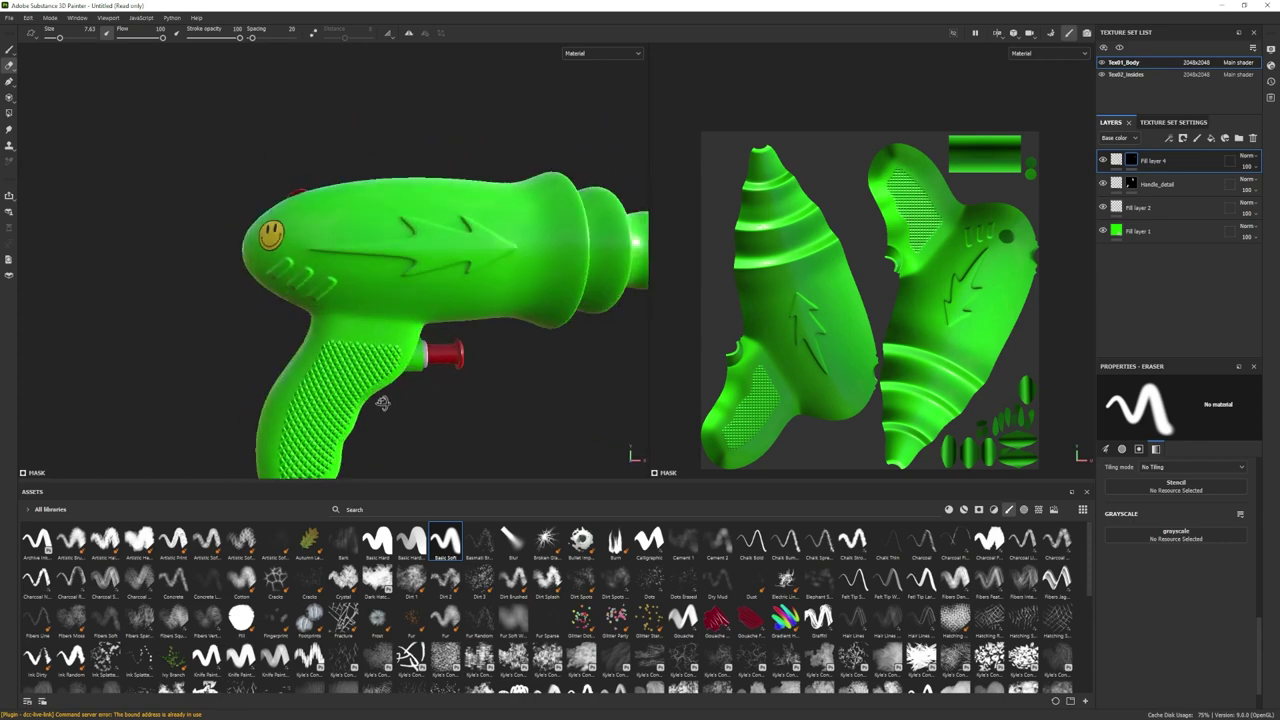
{"action": "right_click_drag", "start_coordinate": [497, 422], "coordinate": [531, 355], "text": "alt"}
{"action": "left_click", "coordinate": [1086, 33]}
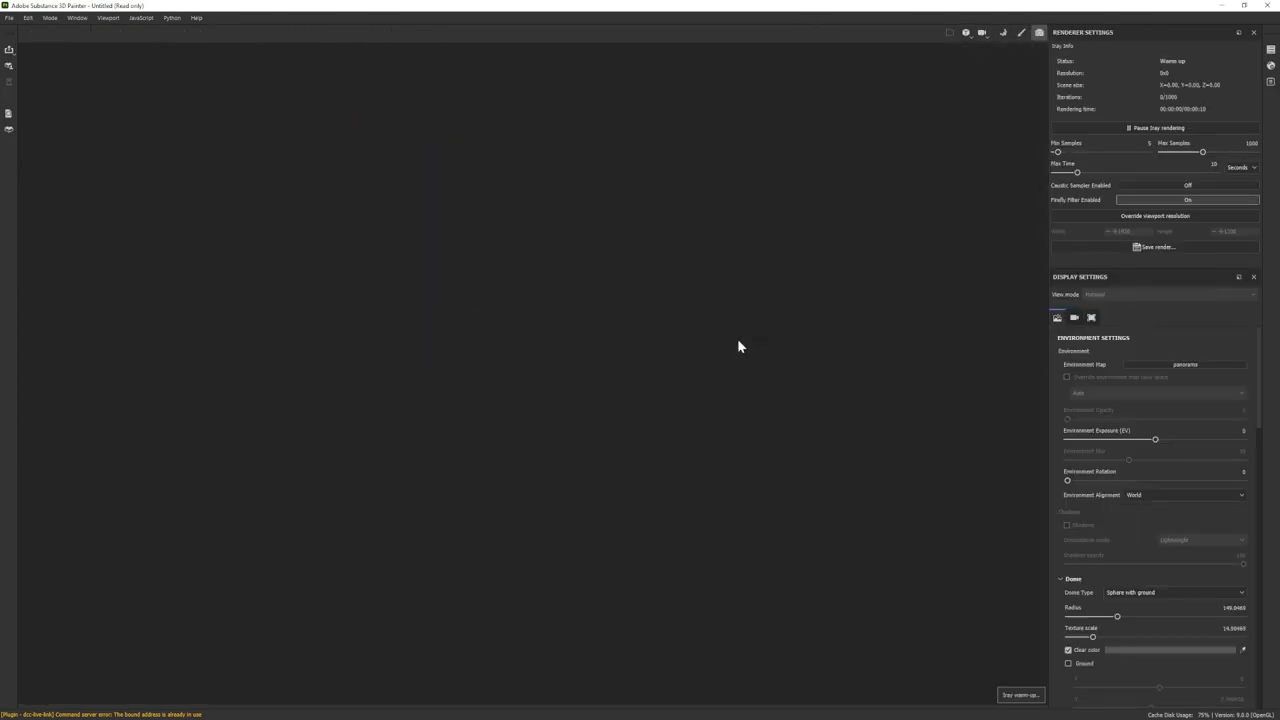
{"action": "right_click_drag", "start_coordinate": [558, 523], "coordinate": [631, 549], "text": "alt"}
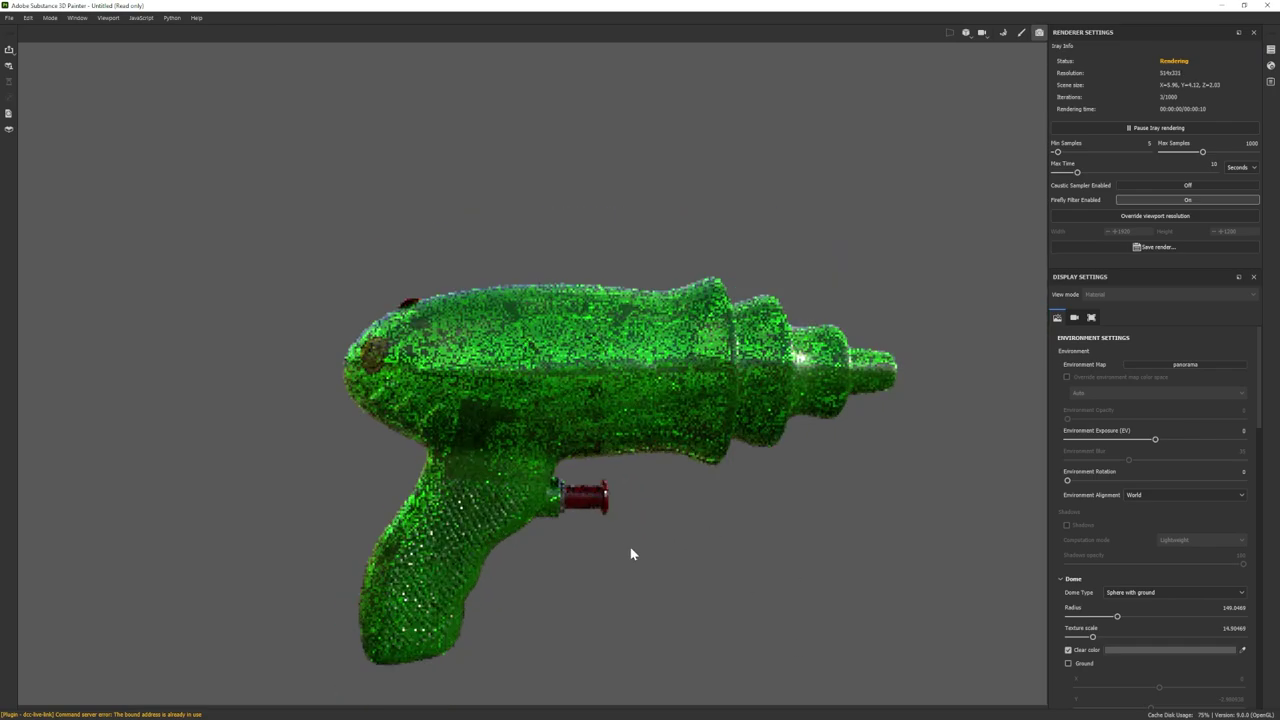
{"action": "middle_click_drag", "start_coordinate": [605, 529], "coordinate": [529, 517], "text": "alt"}
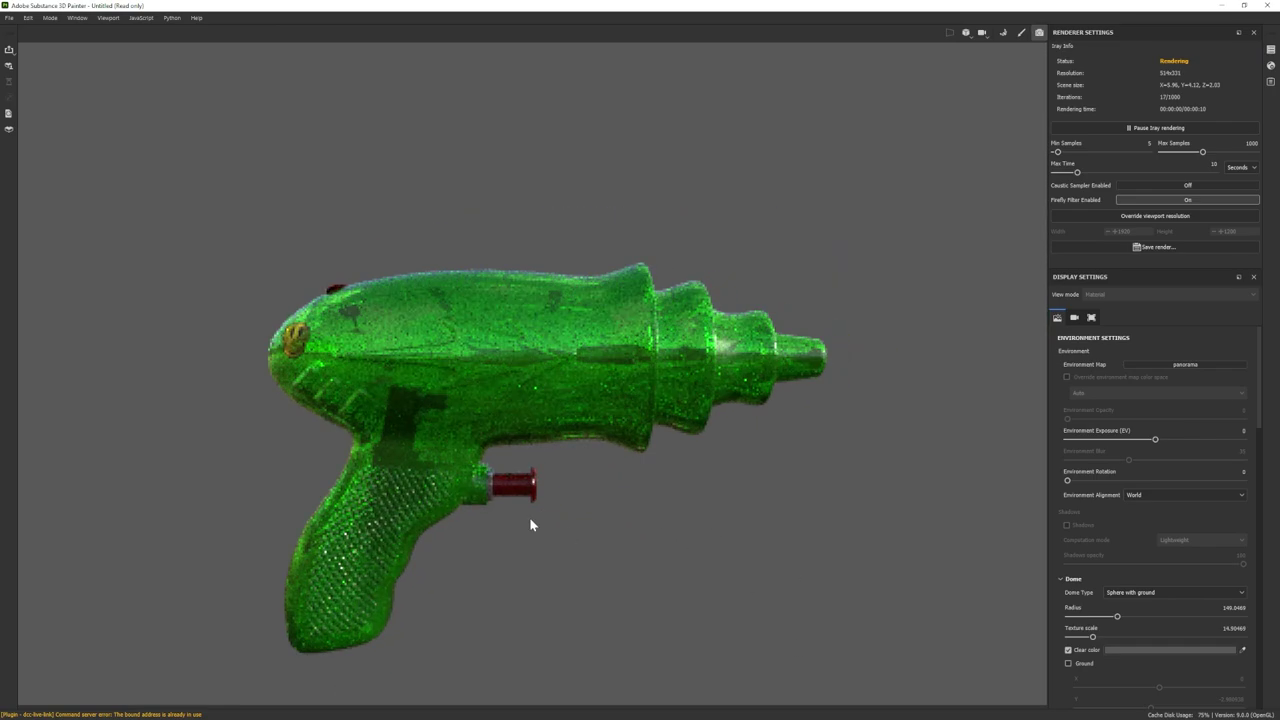
{"action": "left_click", "coordinate": [1020, 34]}
- Paint a slanted rectangular outline on the lower front of the body, behind the nozzle rings, in Fill layer 4's mask
{"action": "scroll", "coordinate": [429, 349], "scroll_direction": "up", "scroll_amount": 4}
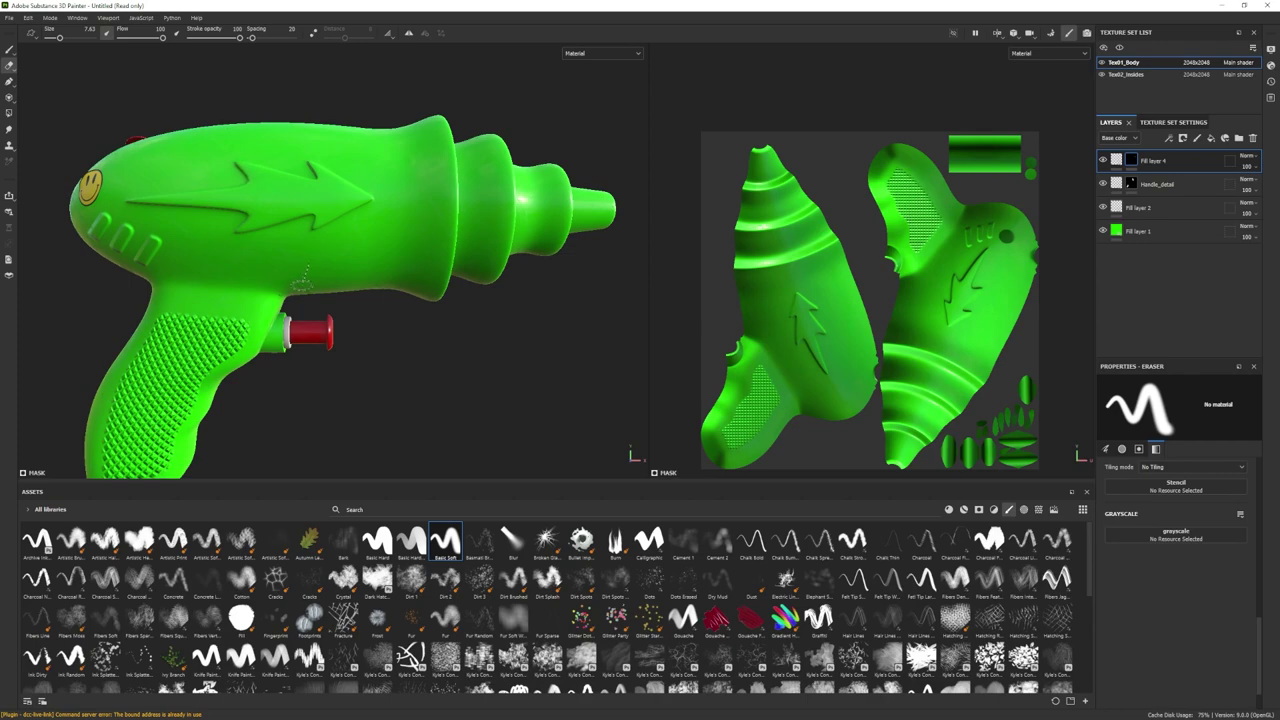
{"action": "key", "text": "1"}
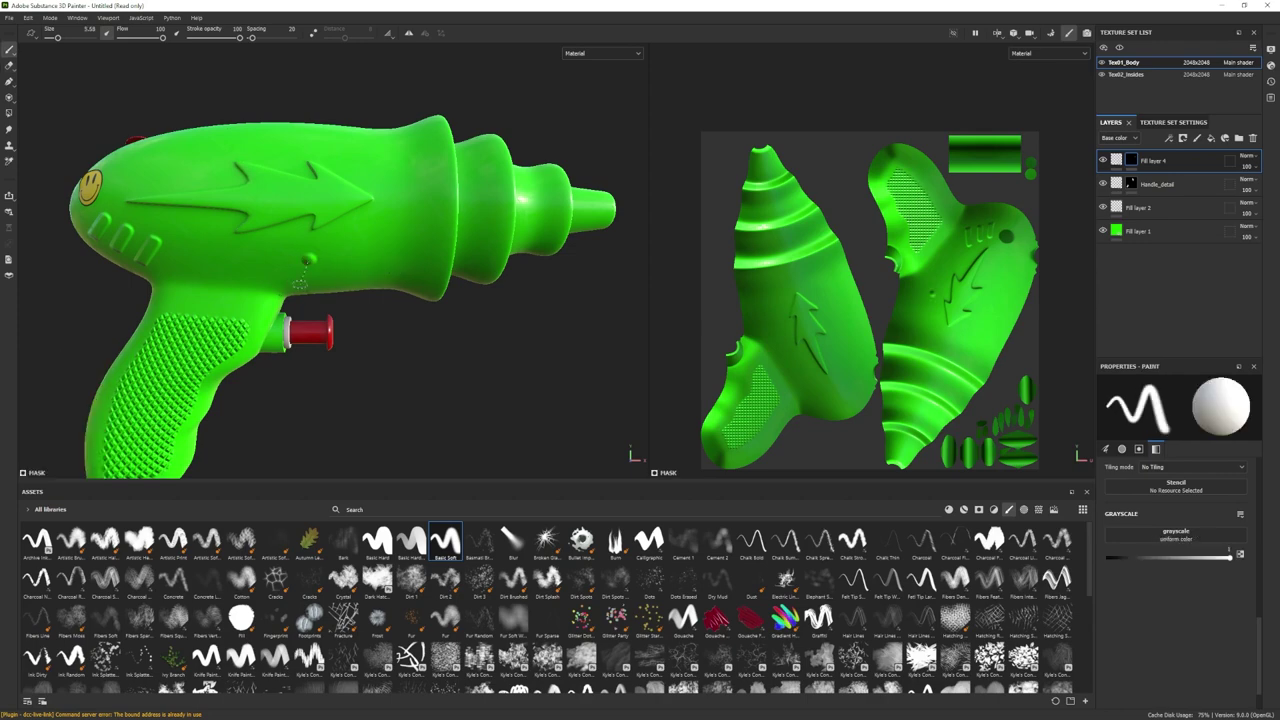
{"action": "mouse_move", "coordinate": [305, 257]}
{"action": "left_mouse_down"}
{"action": "mouse_move", "coordinate": [302, 280]}
{"action": "mouse_move", "coordinate": [395, 279]}
{"action": "mouse_move", "coordinate": [400, 248]}
{"action": "mouse_move", "coordinate": [305, 250]}
{"action": "mouse_move", "coordinate": [382, 252]}
{"action": "mouse_move", "coordinate": [315, 268]}
{"action": "mouse_move", "coordinate": [382, 266]}
{"action": "left_mouse_up"}
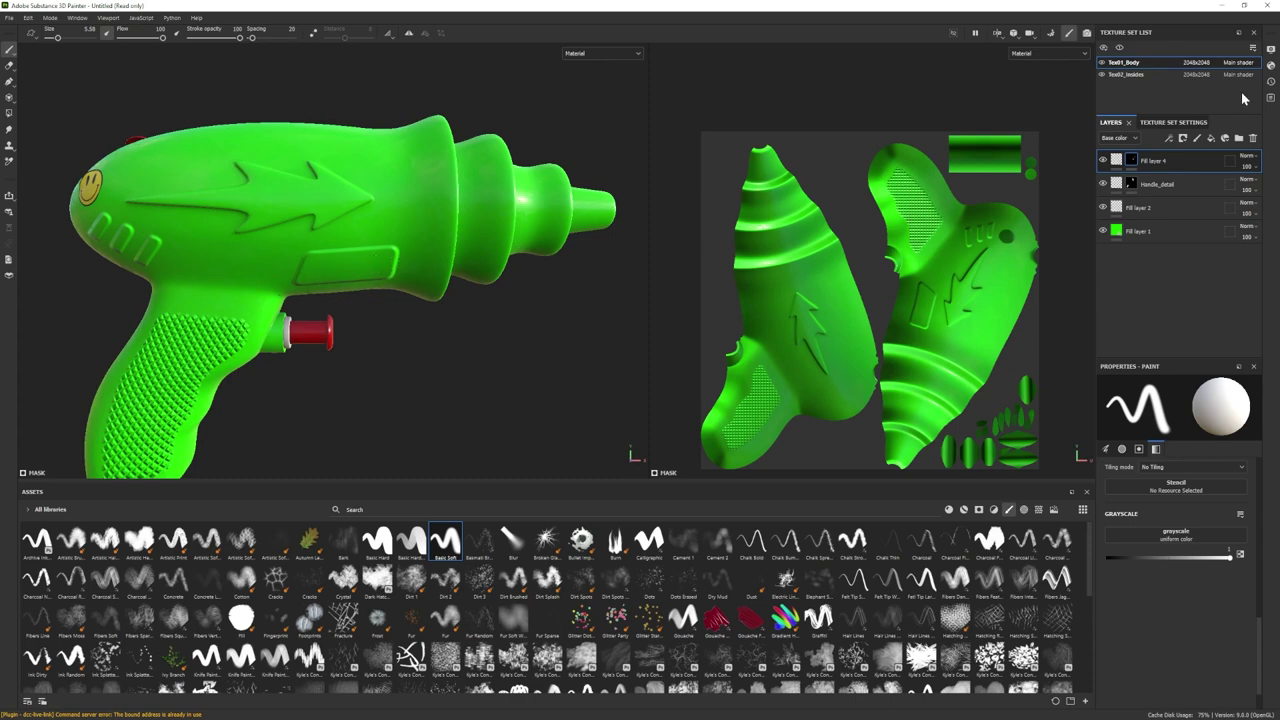
- Render the water gun in Iray to check the rectangular outline on the lower body, and return to painting mode
{"action": "left_click", "coordinate": [1087, 32]}
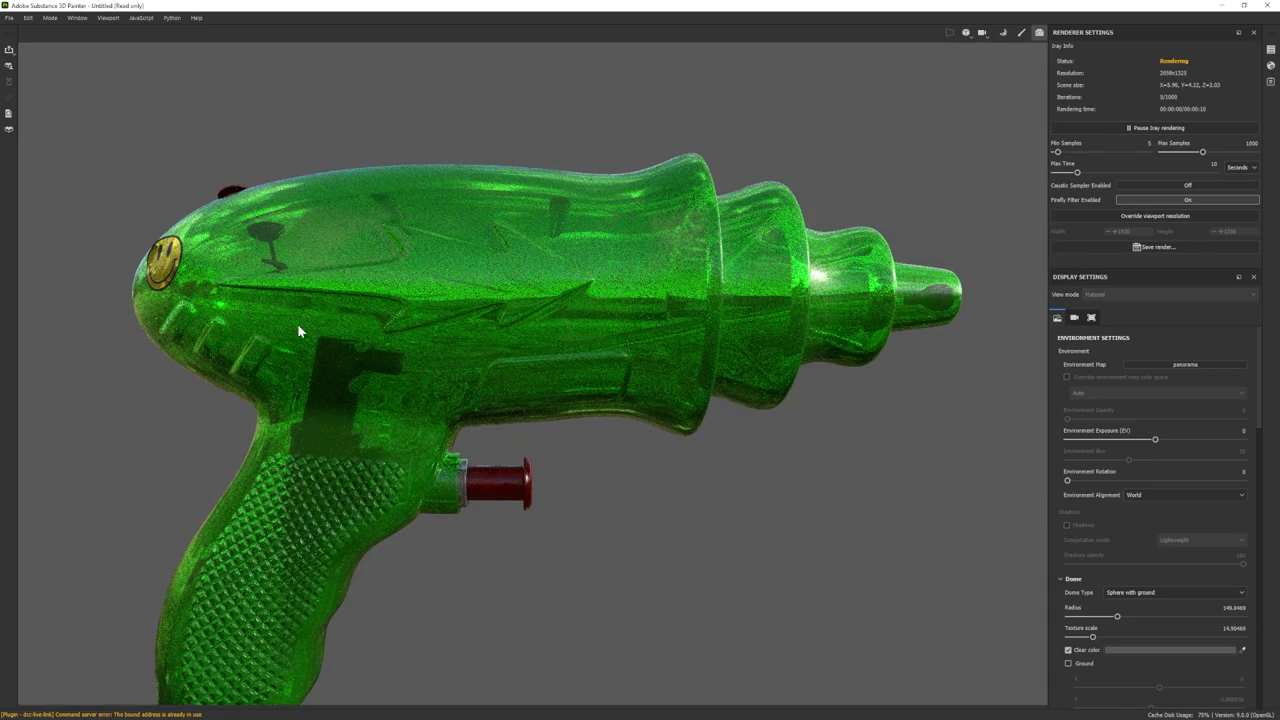
{"action": "scroll", "coordinate": [240, 370], "scroll_direction": "down", "scroll_amount": 3}
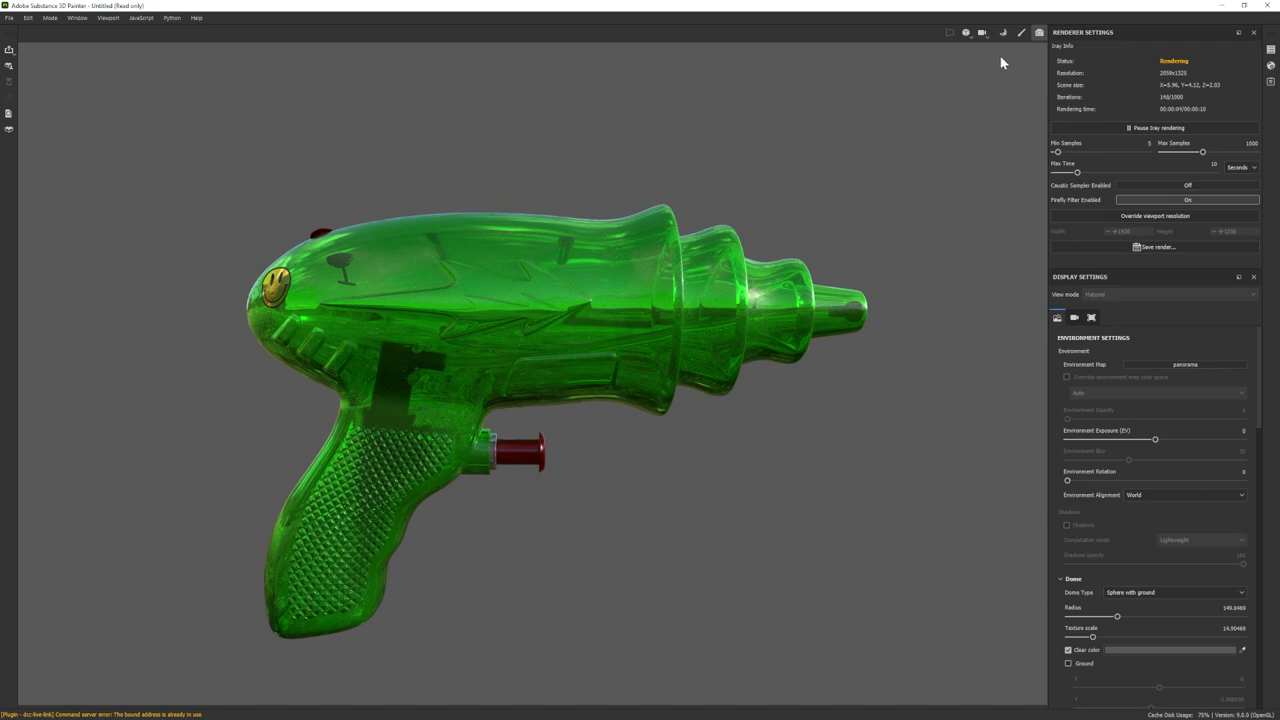
{"action": "left_click", "coordinate": [1021, 34]}
- Paint a matching rectangular outline with straight strokes on the opposite side's lower body in Fill layer 4's mask, undoing unwanted strokes
{"action": "left_click_drag", "start_coordinate": [605, 280], "coordinate": [484, 346], "text": "alt"}
{"action": "middle_click_drag", "start_coordinate": [484, 346], "coordinate": [766, 358], "text": "alt"}
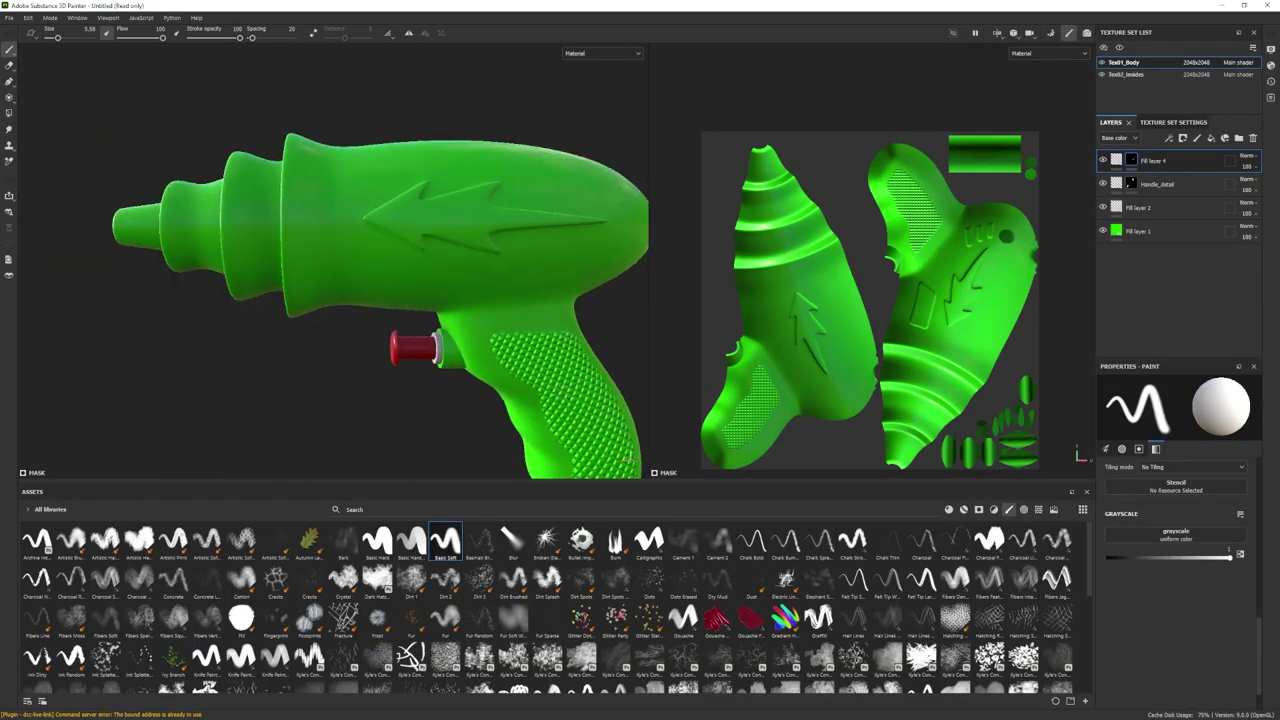
{"action": "scroll", "coordinate": [330, 331], "scroll_direction": "up", "scroll_amount": 1}
{"action": "middle_click_drag", "start_coordinate": [270, 282], "coordinate": [305, 298], "text": "alt"}
{"action": "scroll", "coordinate": [305, 298], "scroll_direction": "down", "scroll_amount": 1}
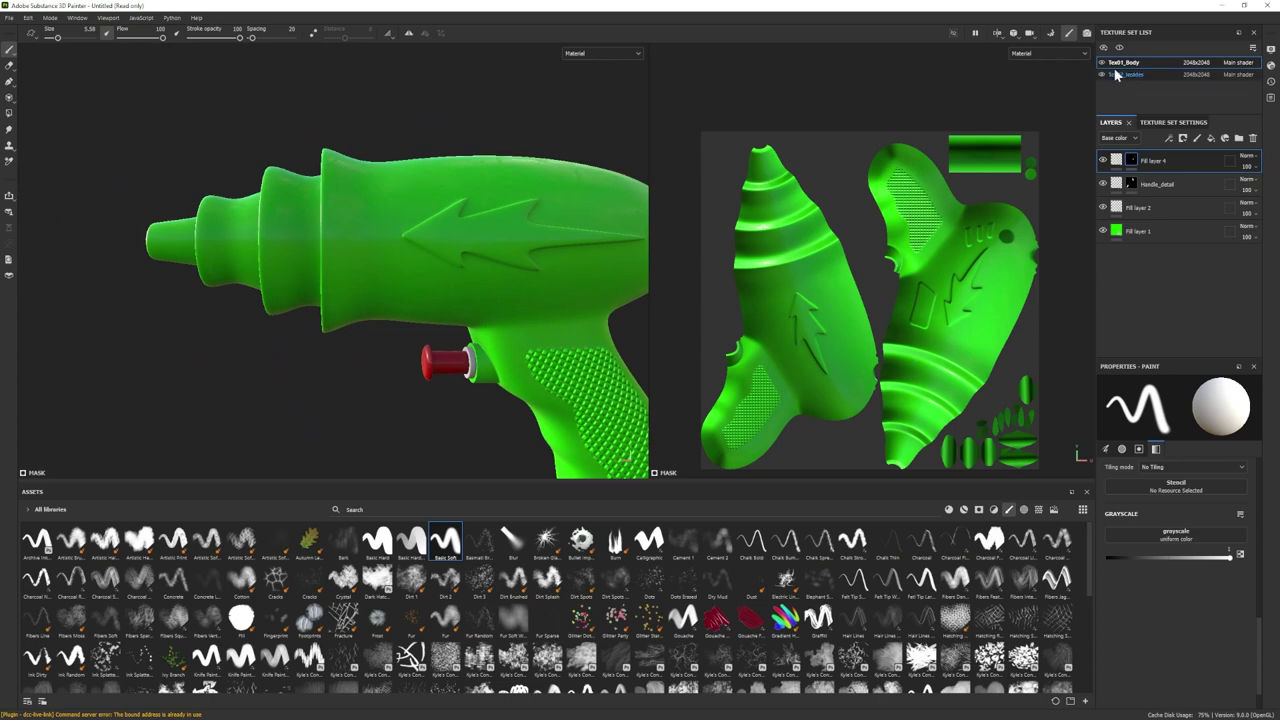
{"action": "left_click_drag", "start_coordinate": [334, 307], "coordinate": [417, 319], "text": "alt"}
{"action": "left_click_drag", "start_coordinate": [513, 385], "coordinate": [363, 262], "text": "alt"}
{"action": "left_click", "coordinate": [375, 257]}
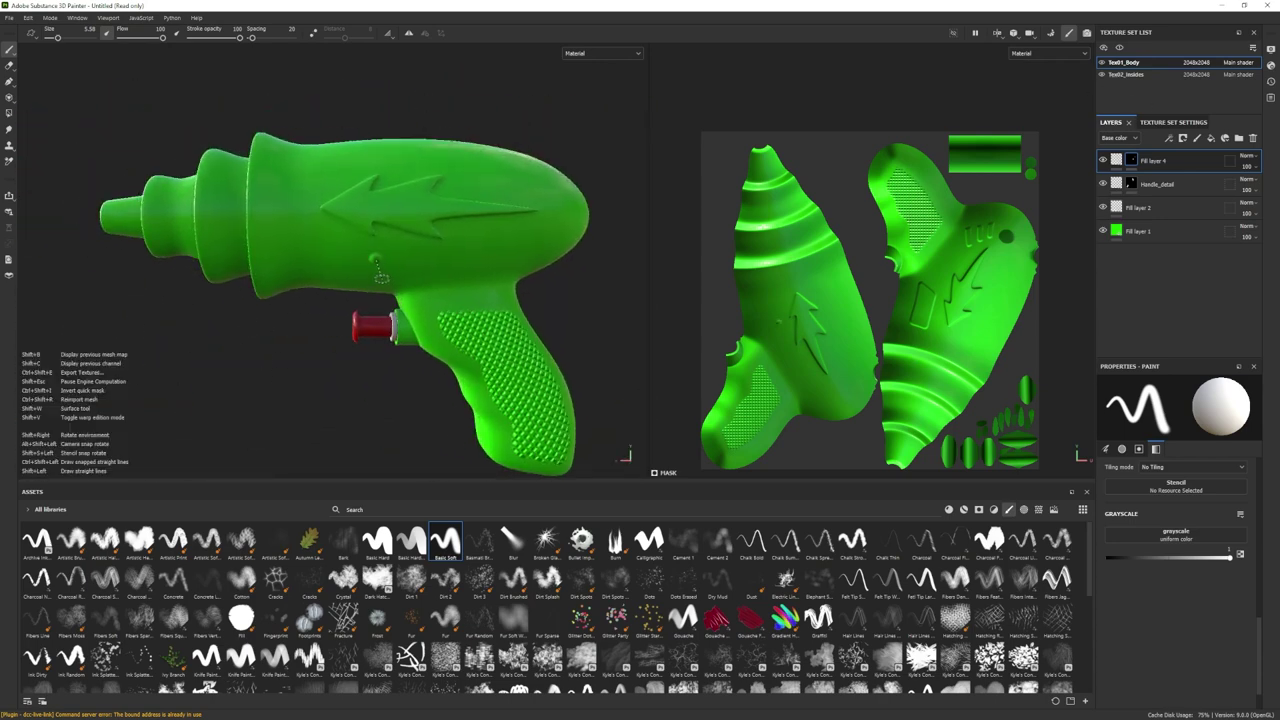
{"action": "left_click", "coordinate": [380, 280], "text": "shift"}
{"action": "left_click", "coordinate": [293, 277], "text": "shift"}
{"action": "left_click", "coordinate": [293, 249], "text": "shift"}
{"action": "left_click", "coordinate": [376, 256], "text": "shift"}
{"action": "key", "text": "ctrl+z"}
{"action": "key", "text": "ctrl+z"}
{"action": "key", "text": "ctrl+z"}
{"action": "key", "text": "ctrl+z"}
{"action": "key", "text": "ctrl+z"}
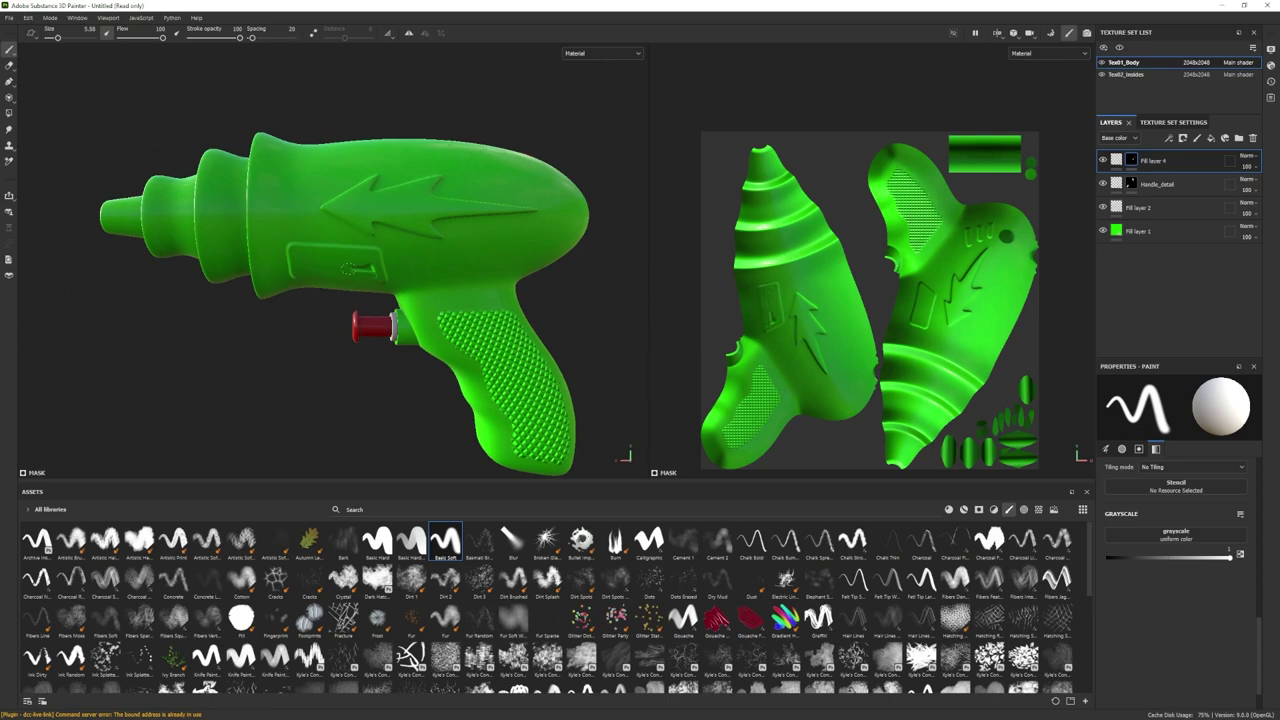
- Paint three short slanted ridges on the opposite side's rear body, matching the ones below the smiley
{"action": "mouse_move", "coordinate": [525, 340]}
{"action": "left_mouse_down", "text": "alt"}
{"action": "mouse_move", "coordinate": [423, 366]}
{"action": "mouse_move", "coordinate": [306, 357]}
{"action": "mouse_move", "coordinate": [329, 314]}
{"action": "left_mouse_up", "text": "alt"}
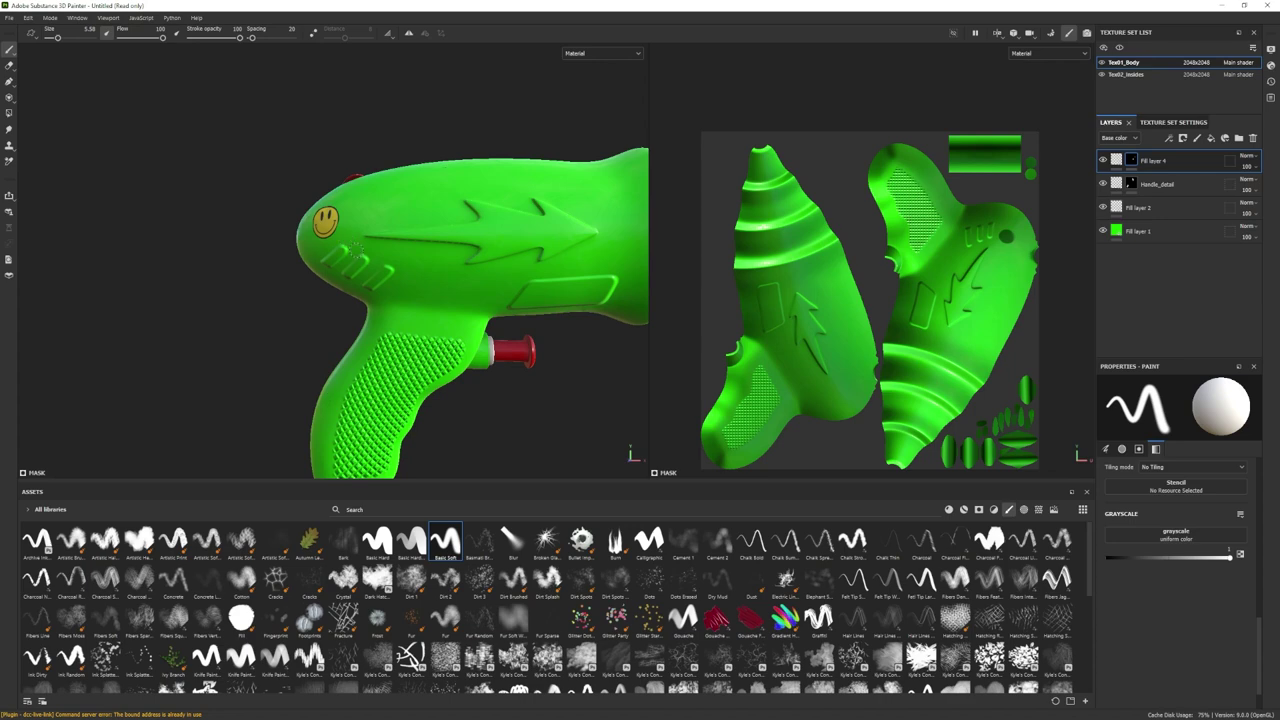
{"action": "left_click_drag", "start_coordinate": [270, 282], "coordinate": [492, 253], "text": "alt"}
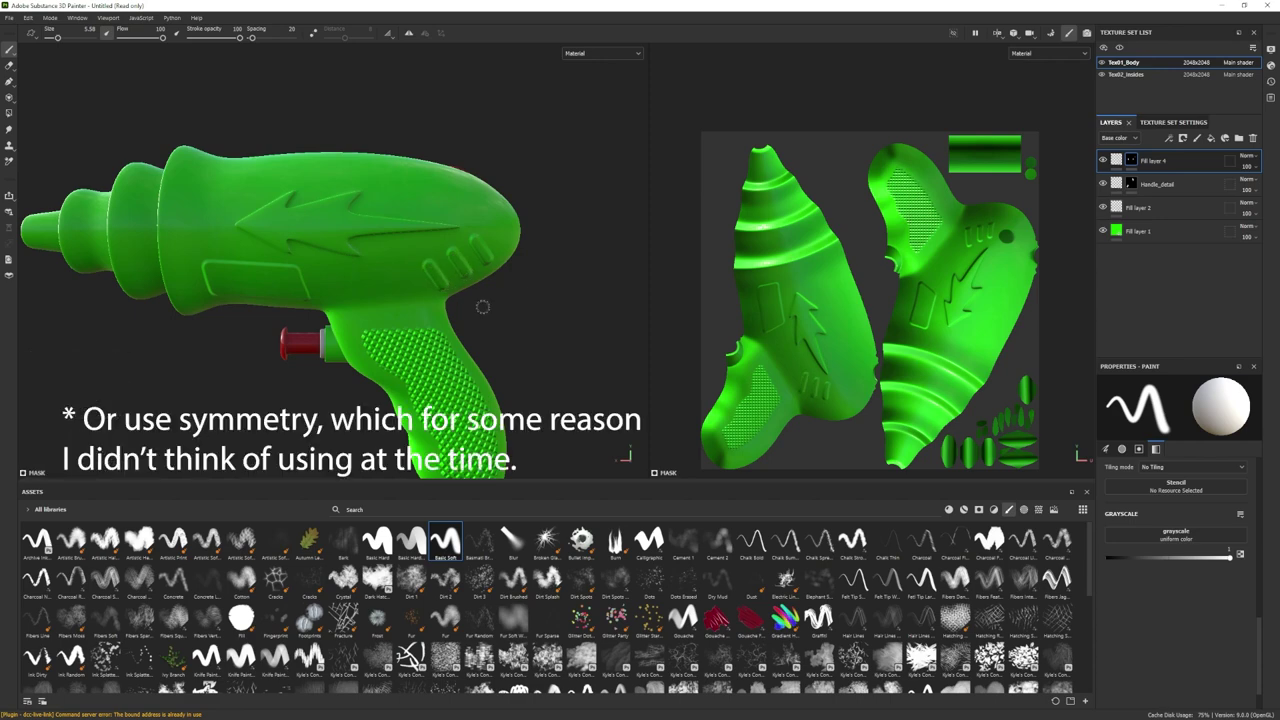
{"action": "right_click_drag", "start_coordinate": [465, 278], "coordinate": [545, 325], "text": "alt"}
{"action": "left_click_drag", "start_coordinate": [545, 325], "coordinate": [482, 307], "text": "alt"}
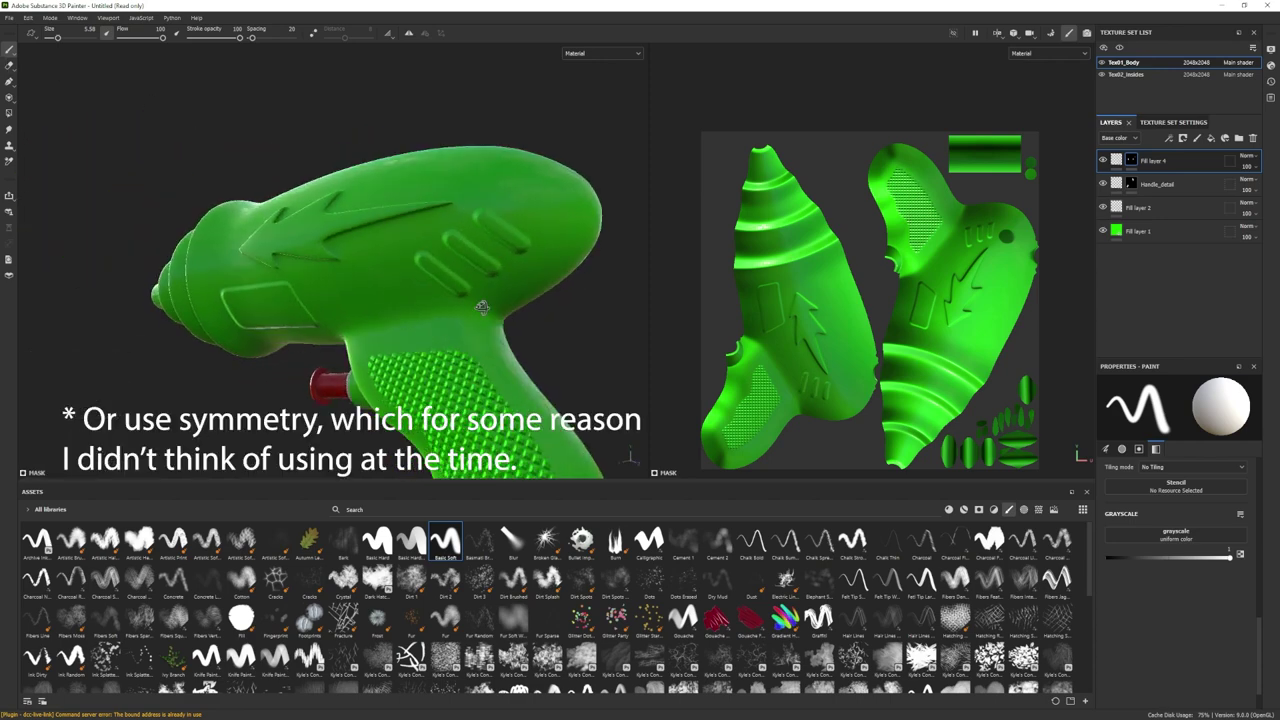
- Trim the lower ends of the opposite side's ridges along a straight line with the Eraser
{"action": "left_click", "coordinate": [462, 304]}
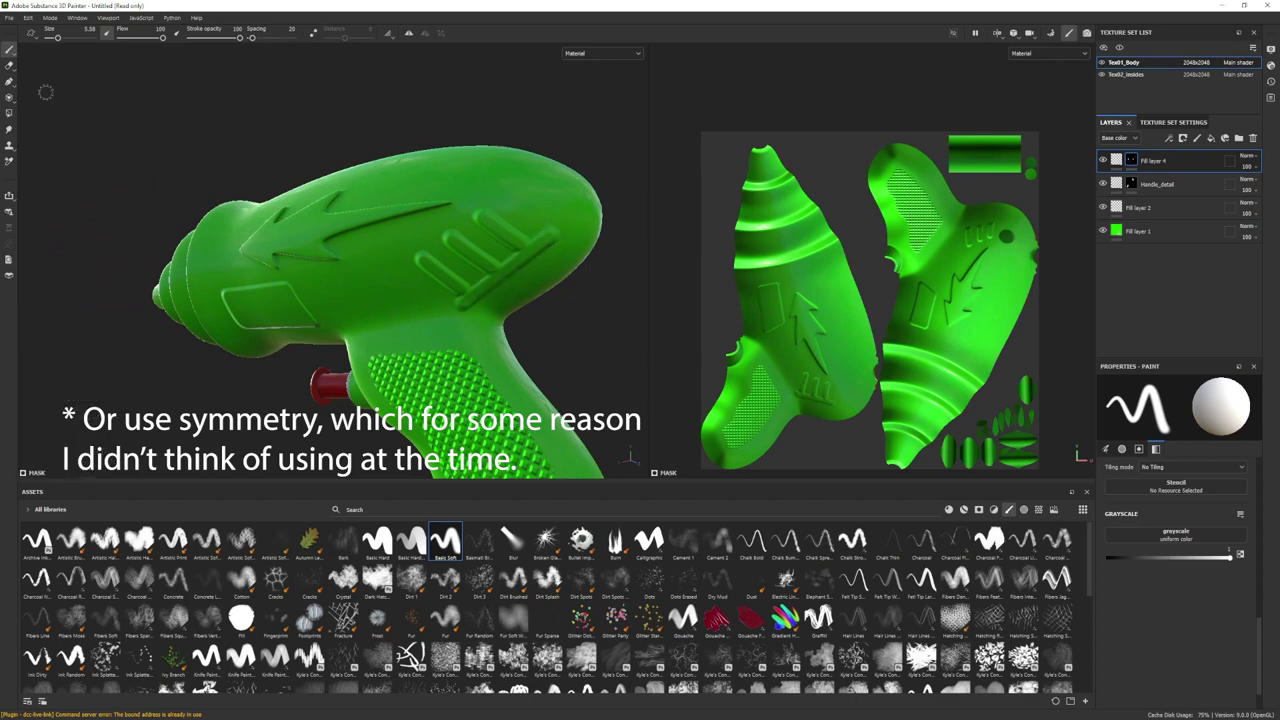
{"action": "key", "text": "e"}
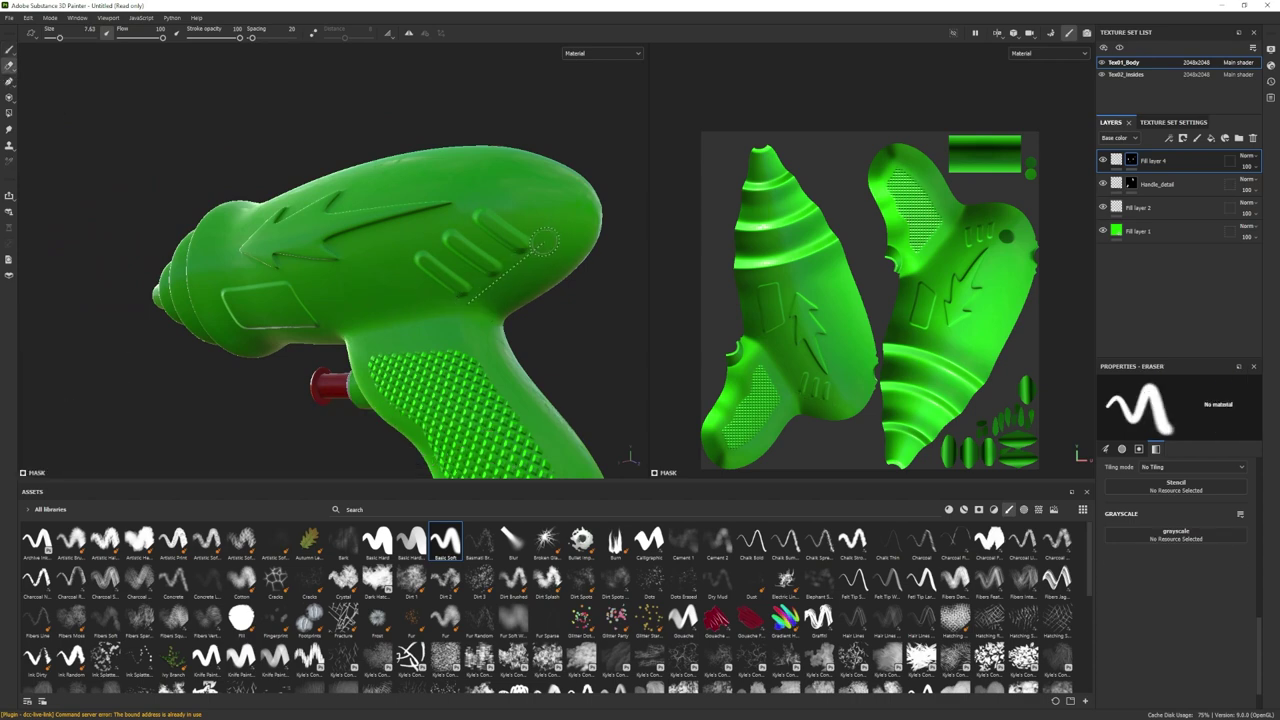
{"action": "mouse_move", "coordinate": [539, 250]}
{"action": "left_mouse_down", "text": "alt"}
{"action": "mouse_move", "coordinate": [371, 243]}
{"action": "mouse_move", "coordinate": [569, 346]}
{"action": "mouse_move", "coordinate": [360, 357]}
{"action": "left_mouse_up", "text": "alt"}
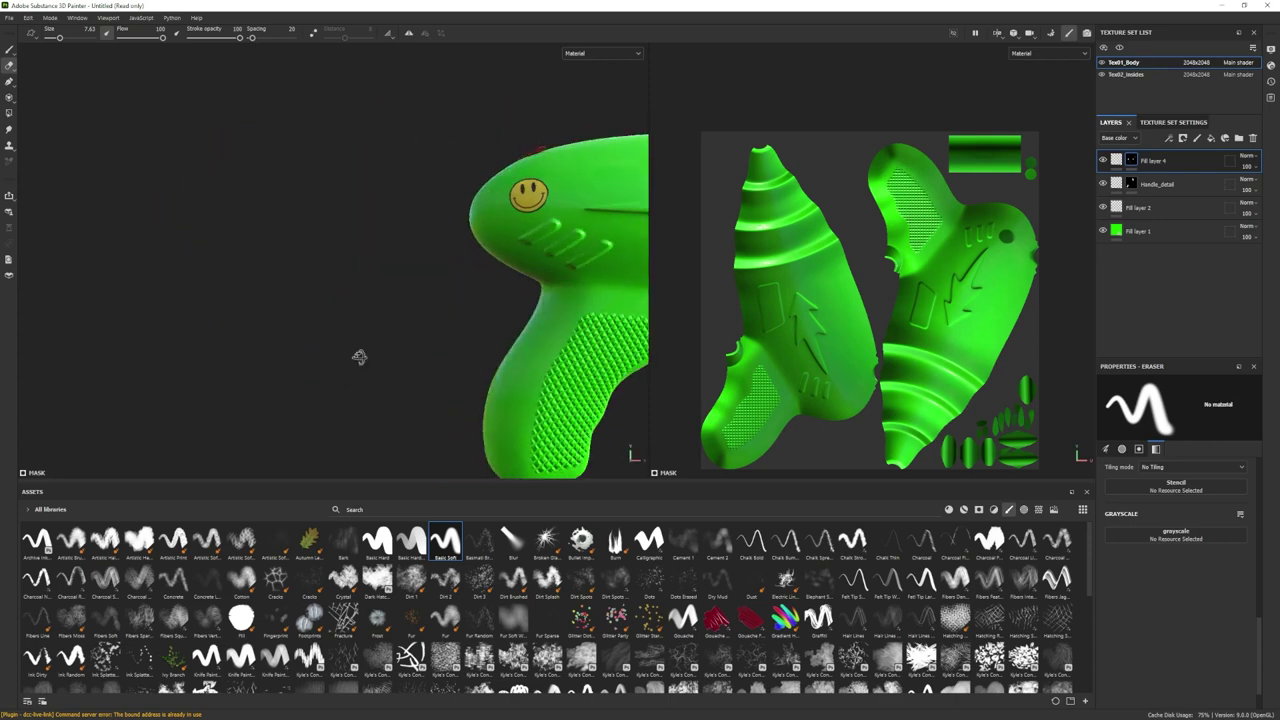
{"action": "left_click_drag", "start_coordinate": [463, 381], "coordinate": [190, 345], "text": "alt"}
{"action": "left_click_drag", "start_coordinate": [456, 354], "coordinate": [240, 335], "text": "alt"}
{"action": "left_click", "coordinate": [413, 277]}
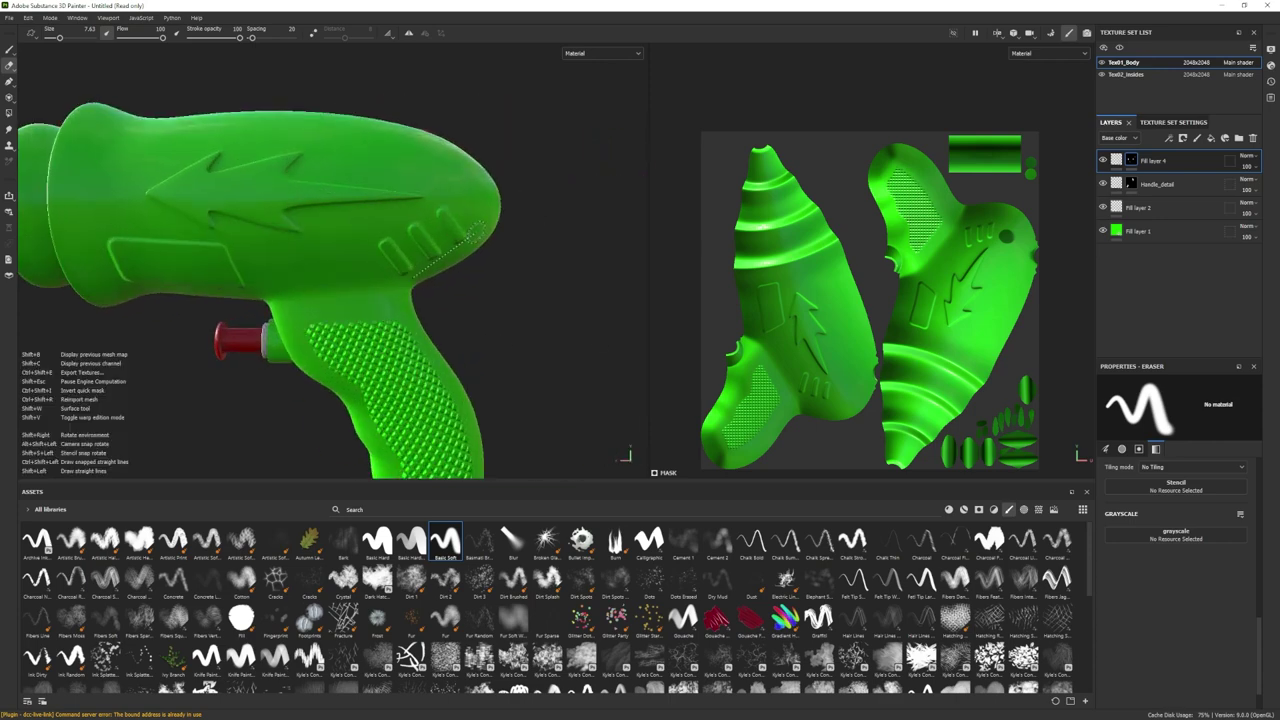
- Rename Fill layer 4 as Detail
{"action": "right_click_drag", "start_coordinate": [497, 278], "coordinate": [420, 330], "text": "alt"}
{"action": "left_click_drag", "start_coordinate": [420, 330], "coordinate": [447, 337], "text": "alt"}
{"action": "left_click_drag", "start_coordinate": [515, 372], "coordinate": [306, 374], "text": "alt"}
{"action": "middle_click_drag", "start_coordinate": [580, 395], "coordinate": [345, 393], "text": "alt"}
{"action": "right_click_drag", "start_coordinate": [380, 400], "coordinate": [355, 389], "text": "alt"}
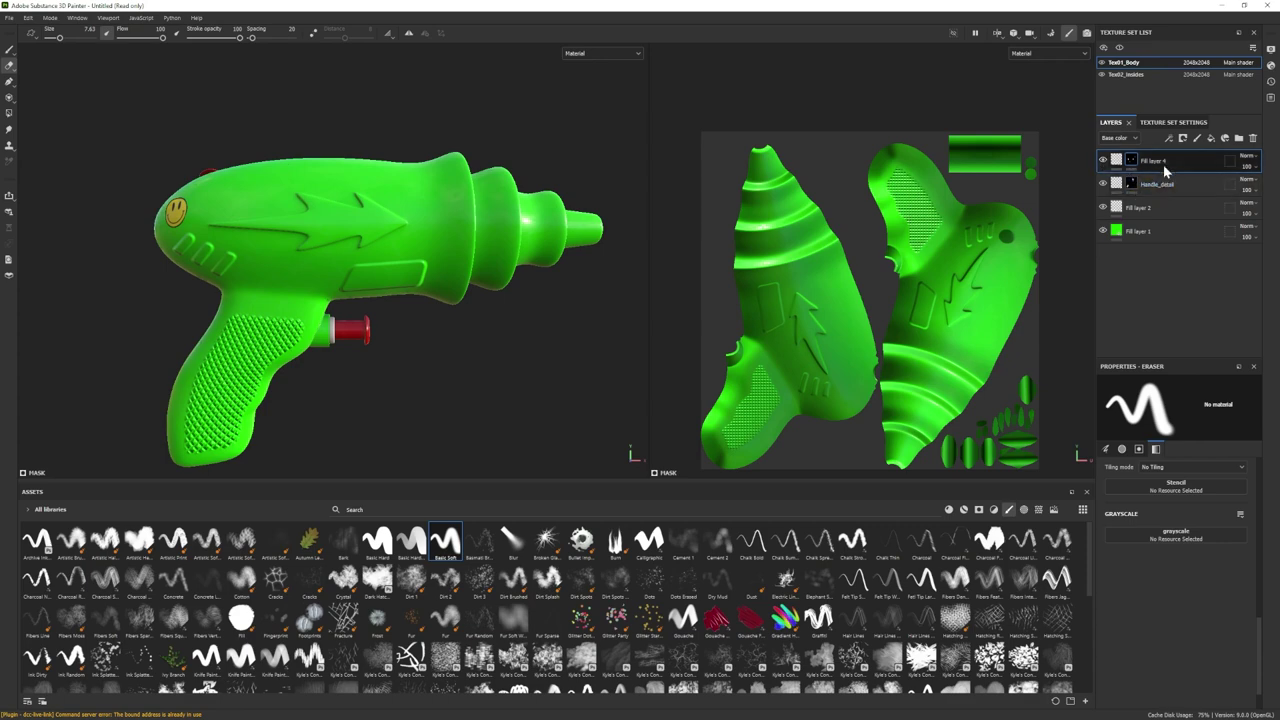
{"action": "double_click", "coordinate": [1150, 161]}
{"action": "type", "text": "Detail"}
{"action": "key", "text": "Return"}
- Add a new fill layer above Detail with only the height channel enabled, and give it a slight positive height
{"action": "left_click", "coordinate": [1211, 138]}
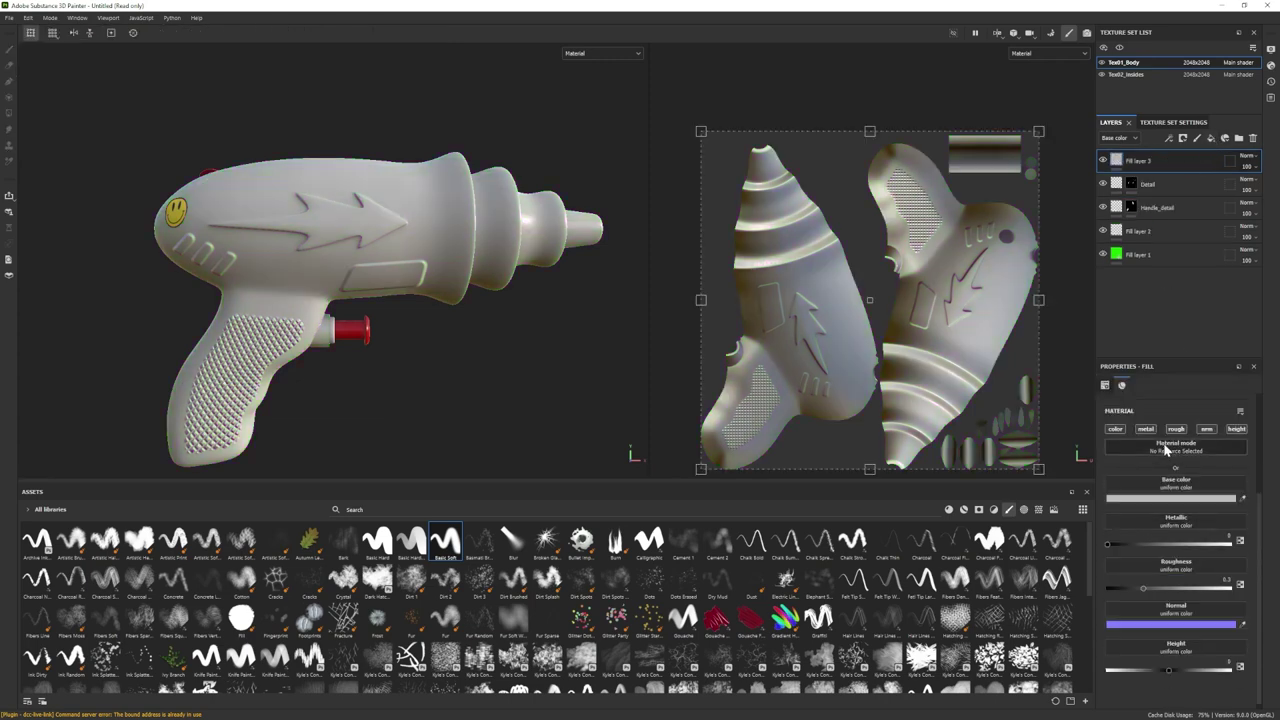
{"action": "left_click", "coordinate": [1115, 428]}
{"action": "left_click", "coordinate": [1145, 428]}
{"action": "left_click", "coordinate": [1176, 428]}
{"action": "left_click", "coordinate": [1206, 428]}
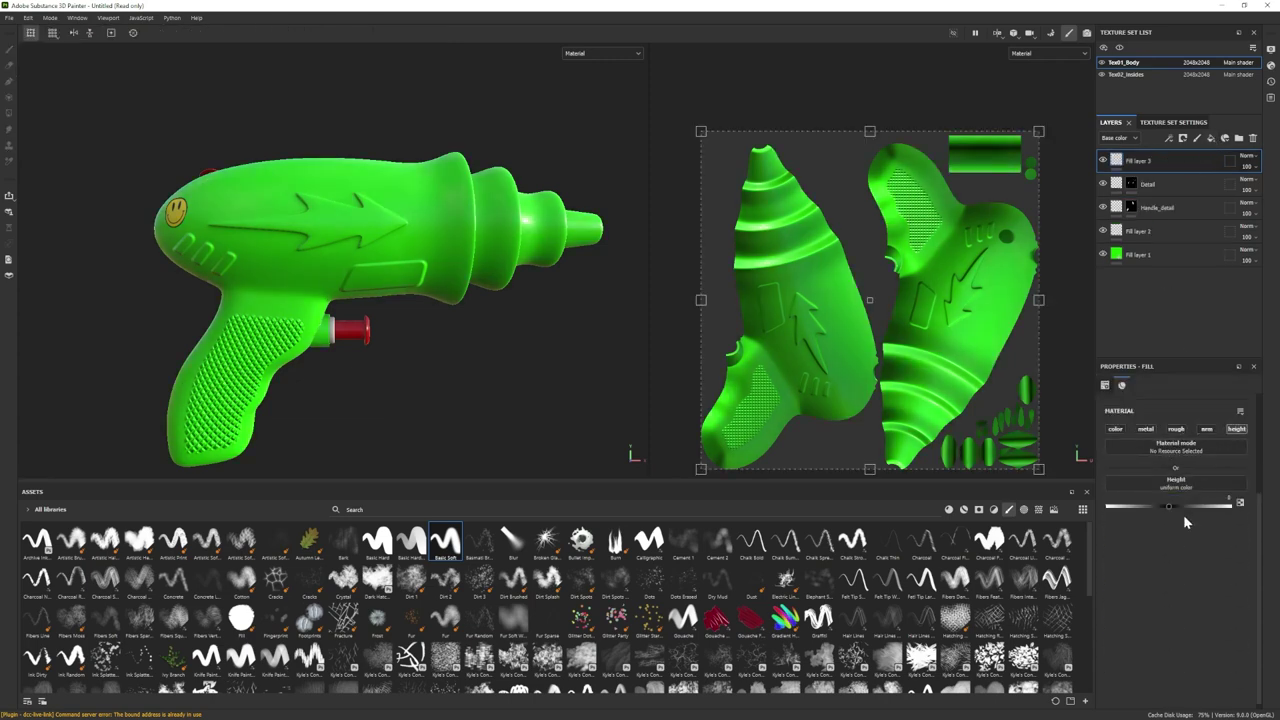
{"action": "left_click", "coordinate": [1171, 505]}
- Rename the new fill layer as Circles_Writing
{"action": "double_click", "coordinate": [1140, 161]}
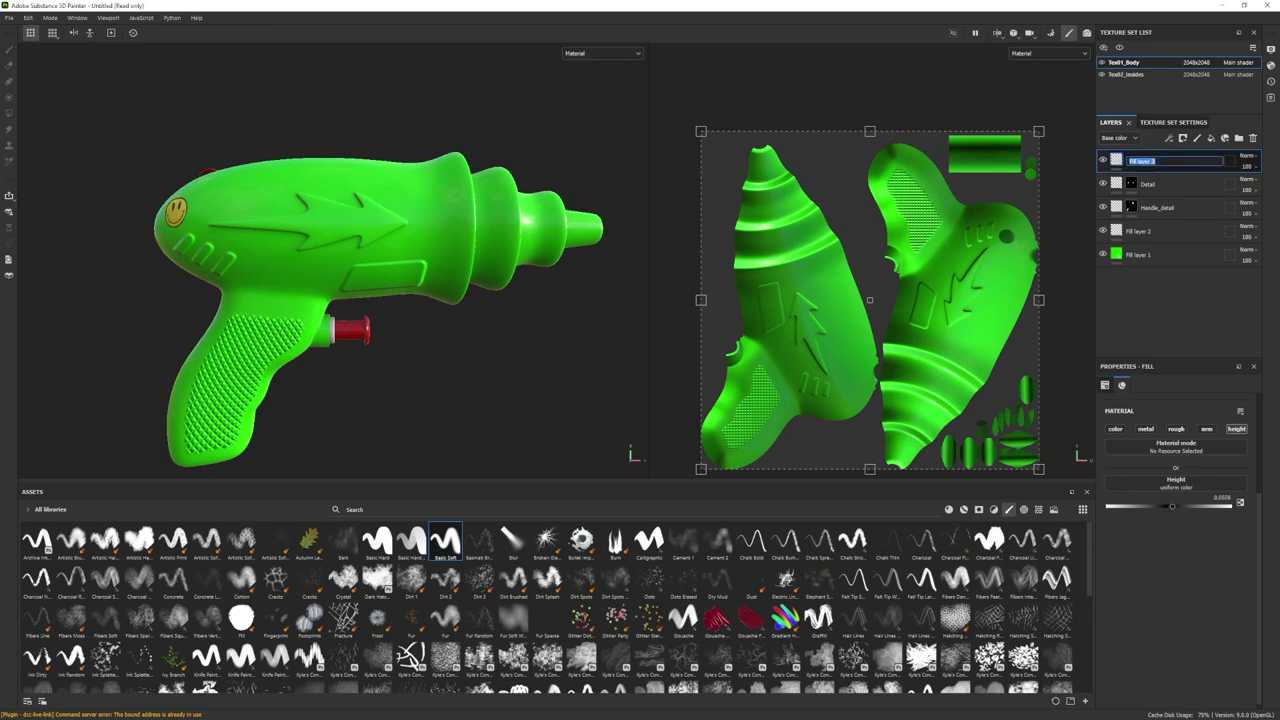
{"action": "type", "text": "Oil"}
{"action": "key", "text": "Return"}
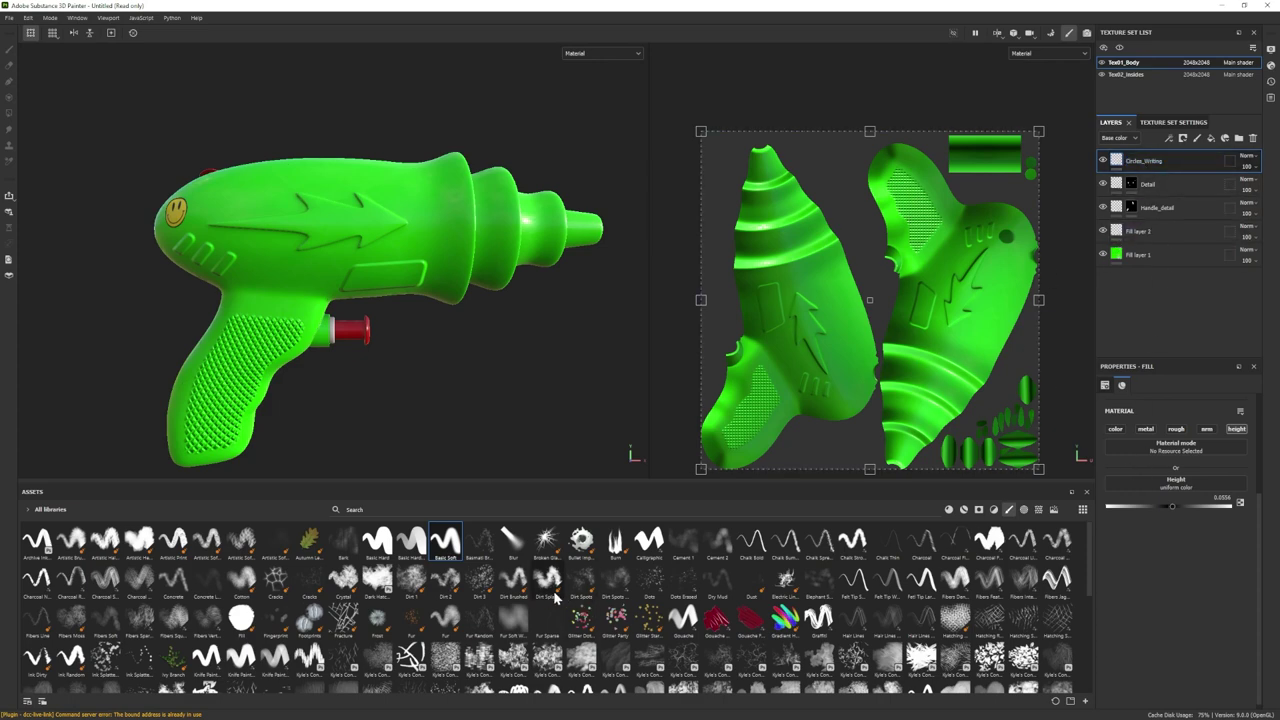
- Add a black mask to the Circles_Writing layer and load the Coffee Circle alpha into the brush
{"action": "left_click", "coordinate": [1023, 510]}
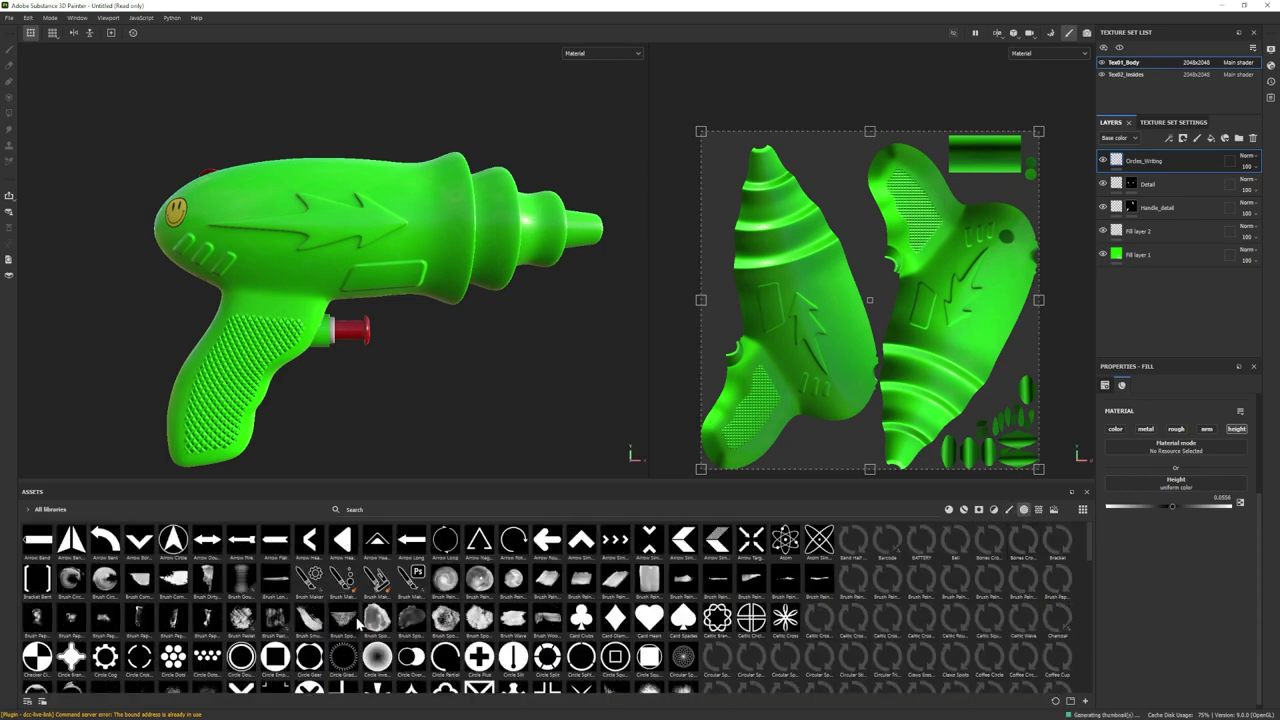
{"action": "scroll", "coordinate": [963, 645], "scroll_direction": "down", "scroll_amount": 3}
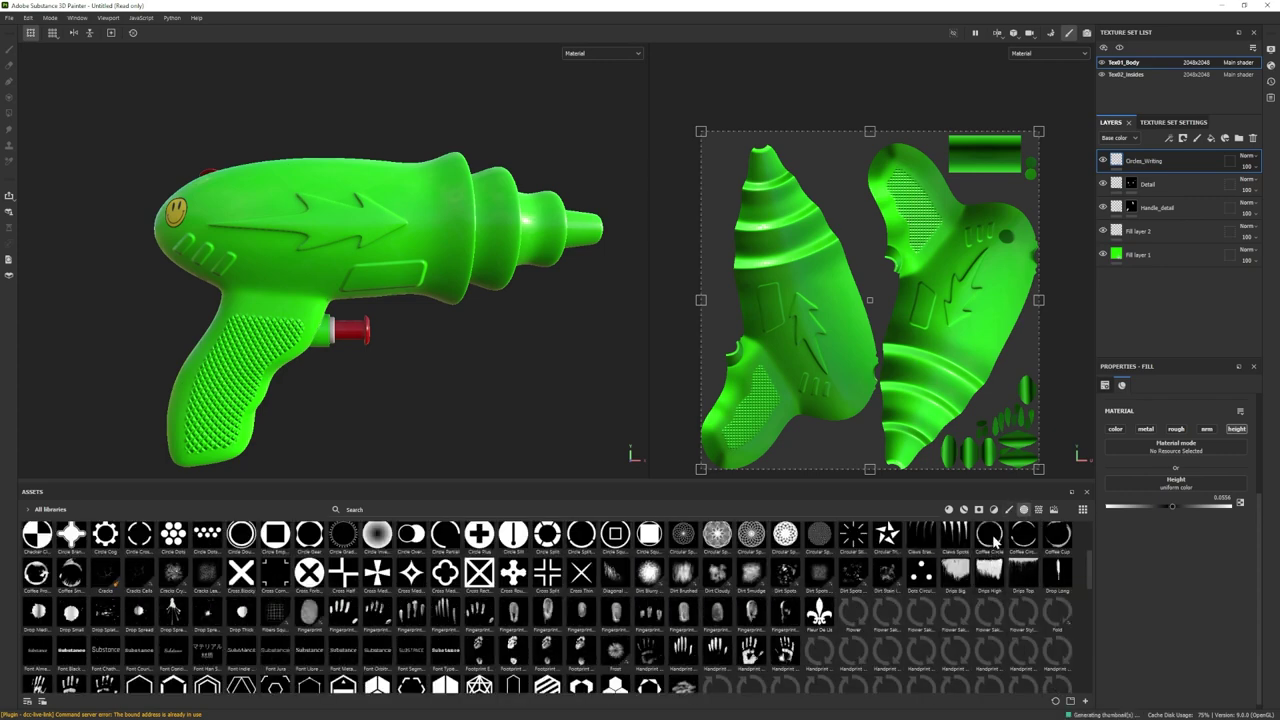
{"action": "left_click", "coordinate": [990, 537]}
{"action": "double_click", "coordinate": [1148, 161]}
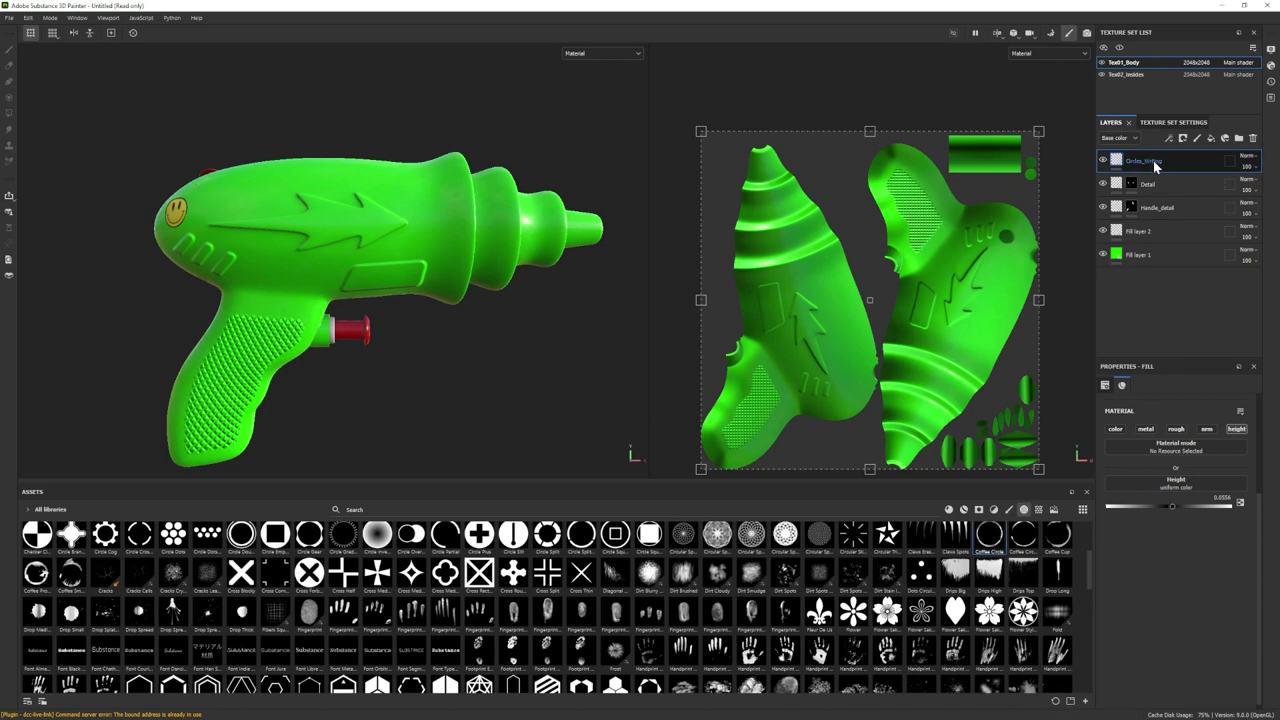
{"action": "right_click", "coordinate": [1154, 163]}
{"action": "left_click", "coordinate": [1188, 178]}
{"action": "left_click", "coordinate": [987, 542]}
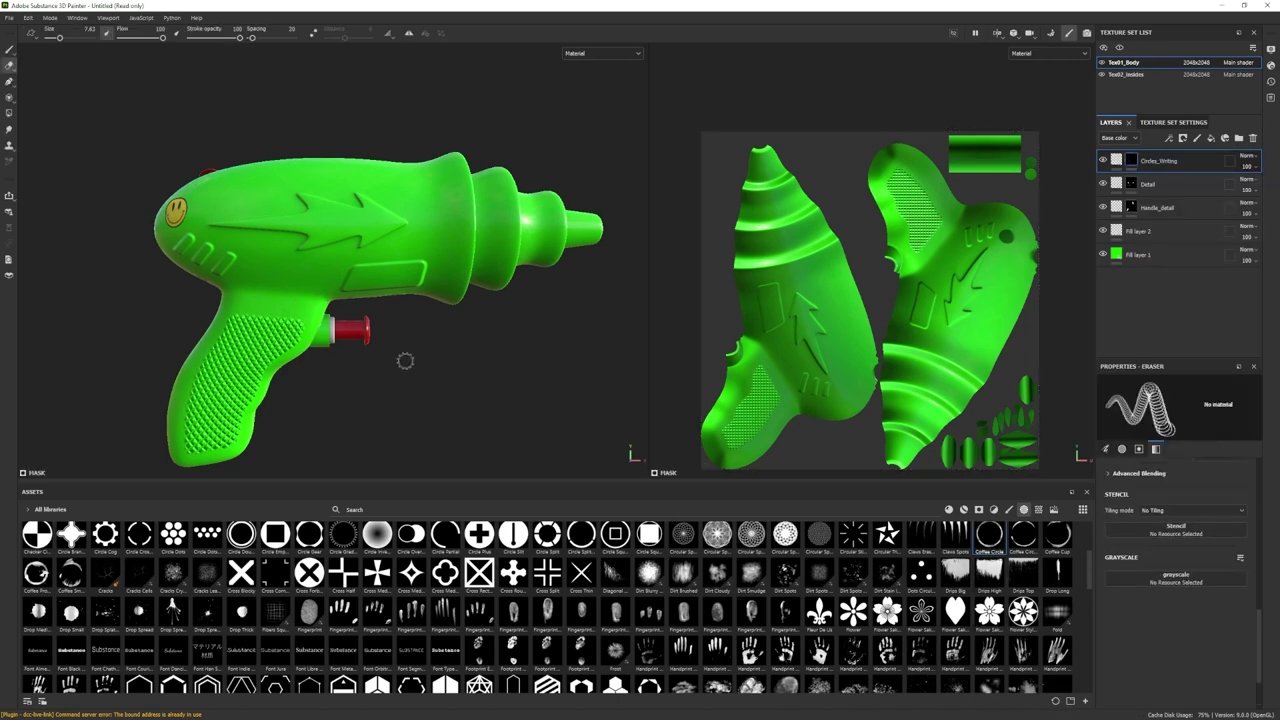
- Stamp small Coffee Circle rings at the corners of the grip on the Circles_Writing mask, with a brush size of about 4.7
{"action": "scroll", "coordinate": [405, 361], "scroll_direction": "up", "scroll_amount": 5}
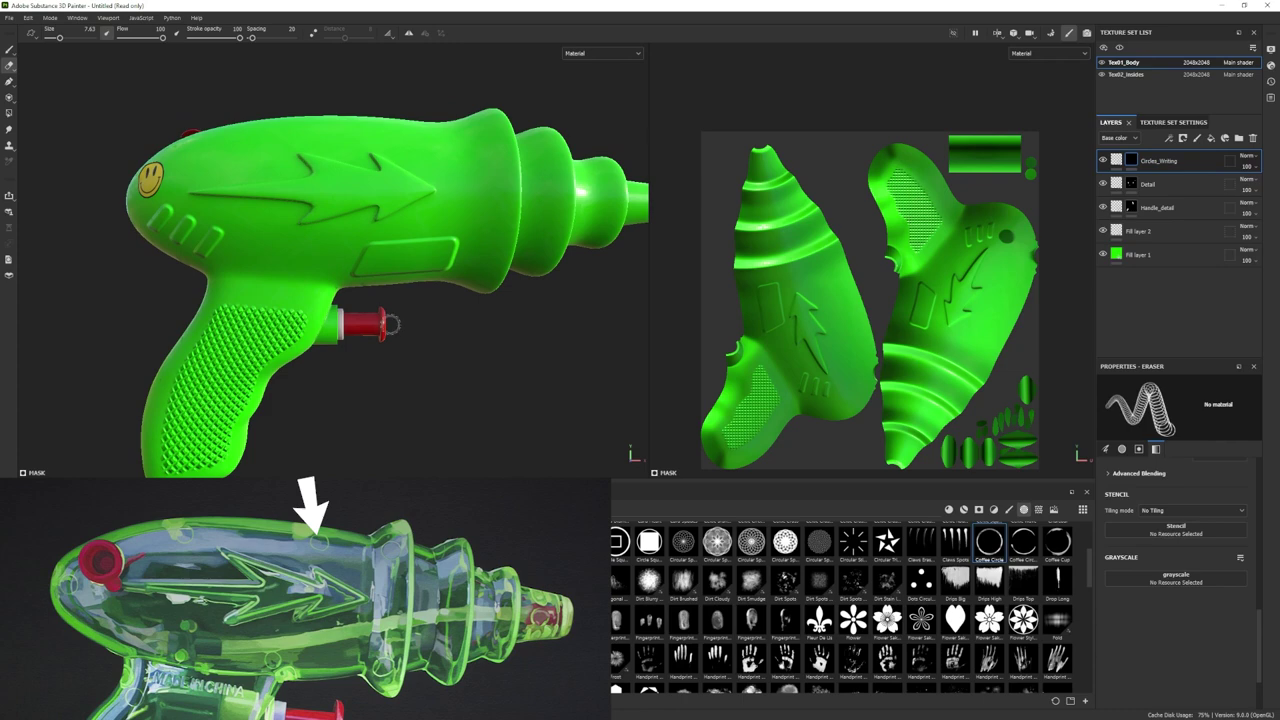
{"action": "right_click_drag", "start_coordinate": [338, 262], "coordinate": [316, 262], "text": "ctrl"}
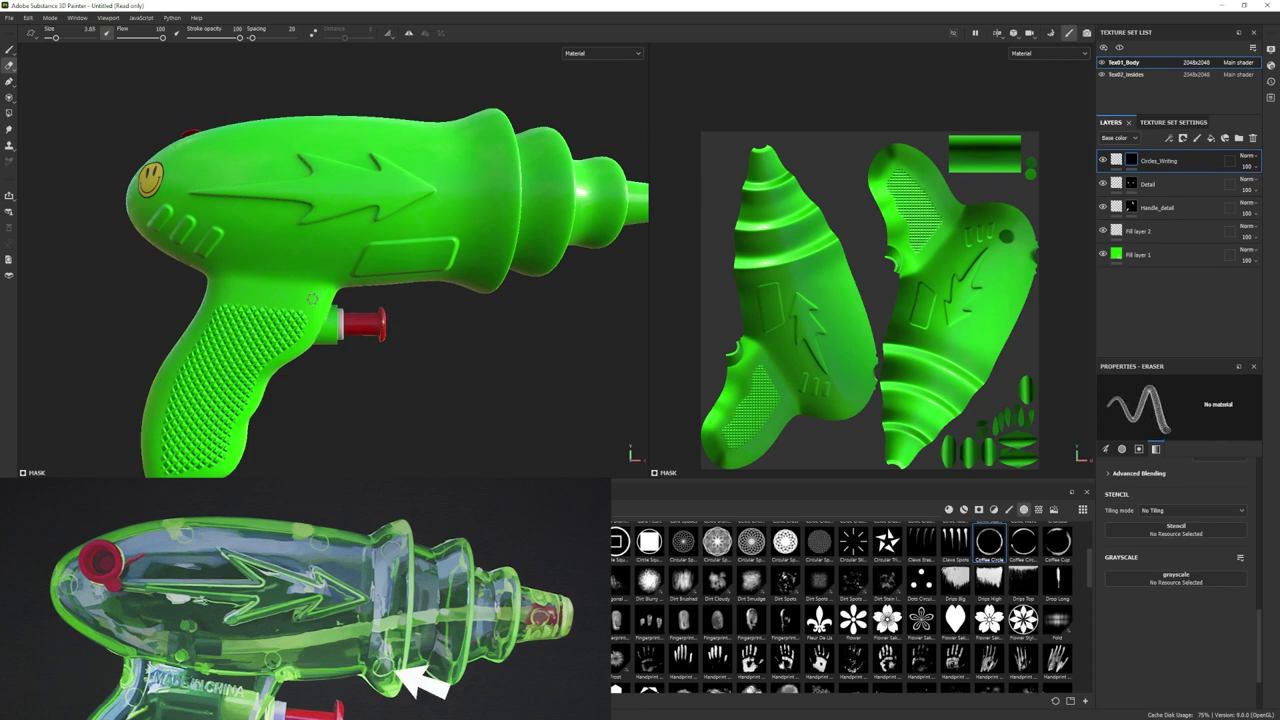
{"action": "left_click", "coordinate": [1117, 160]}
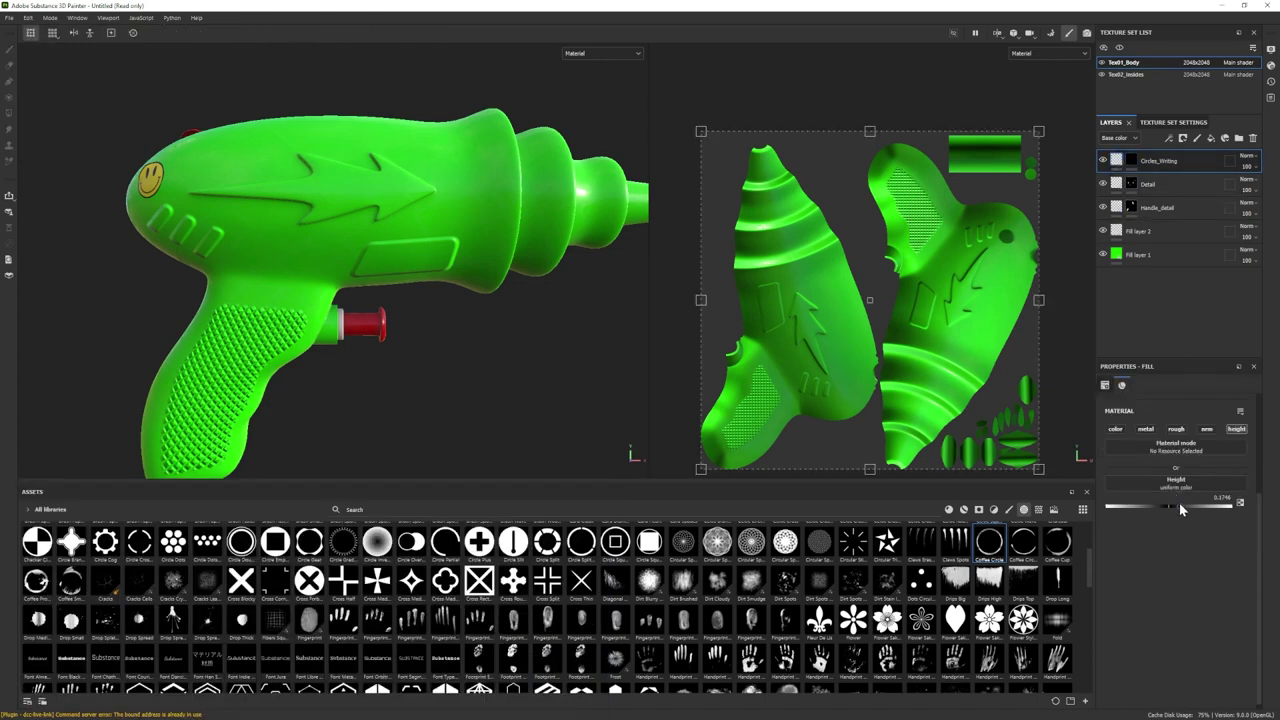
{"action": "left_click", "coordinate": [1131, 161]}
{"action": "right_click_drag", "start_coordinate": [314, 297], "coordinate": [308, 297], "text": "ctrl"}
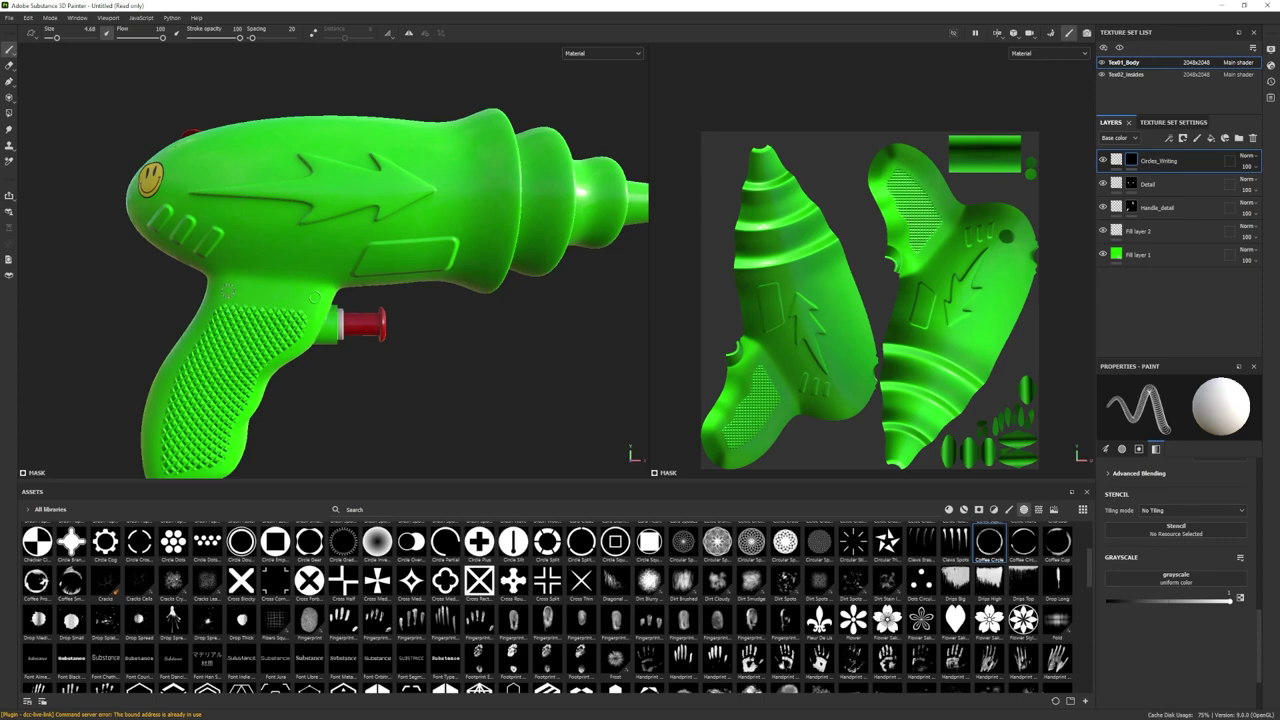
{"action": "middle_click_drag", "start_coordinate": [327, 387], "coordinate": [388, 216], "text": "alt"}
{"action": "scroll", "coordinate": [388, 216], "scroll_direction": "up", "scroll_amount": 1}
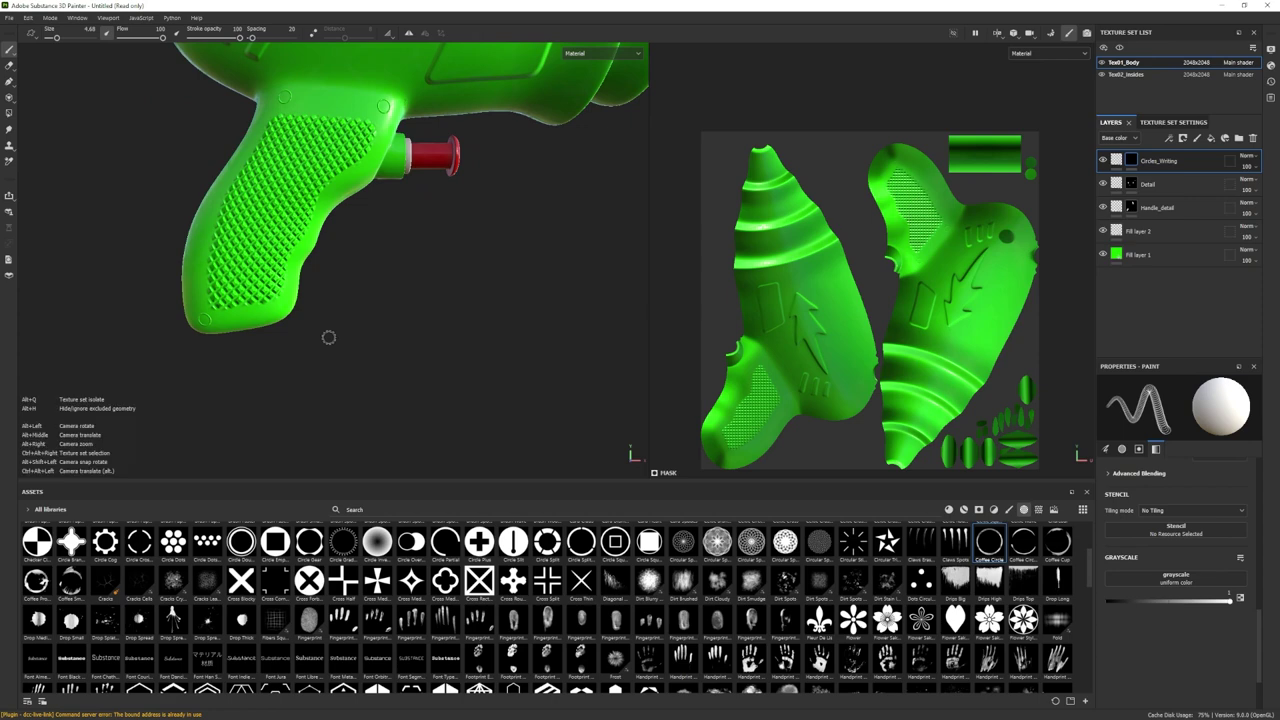
{"action": "middle_click_drag", "start_coordinate": [337, 334], "coordinate": [336, 375], "text": "alt"}
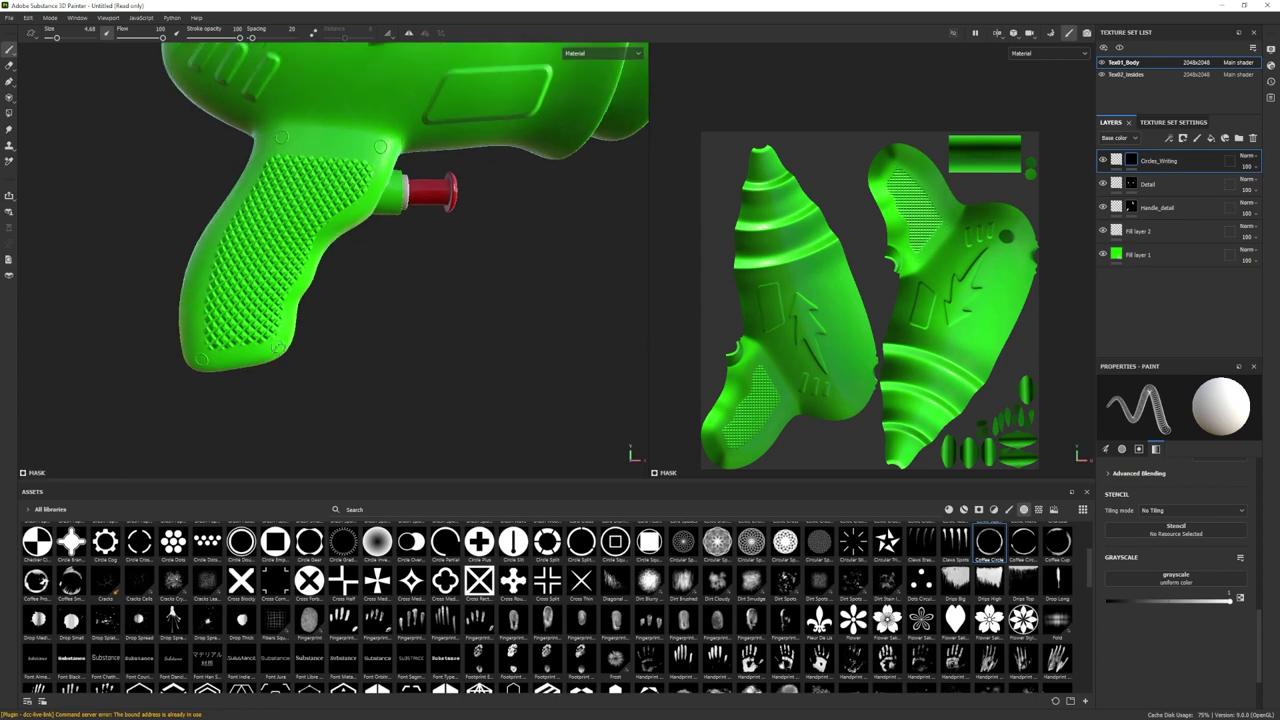
- Stamp matching circles along the body's upper edge, beside the rectangular outline and on the front flange
{"action": "middle_click_drag", "start_coordinate": [396, 335], "coordinate": [441, 327], "text": "alt"}
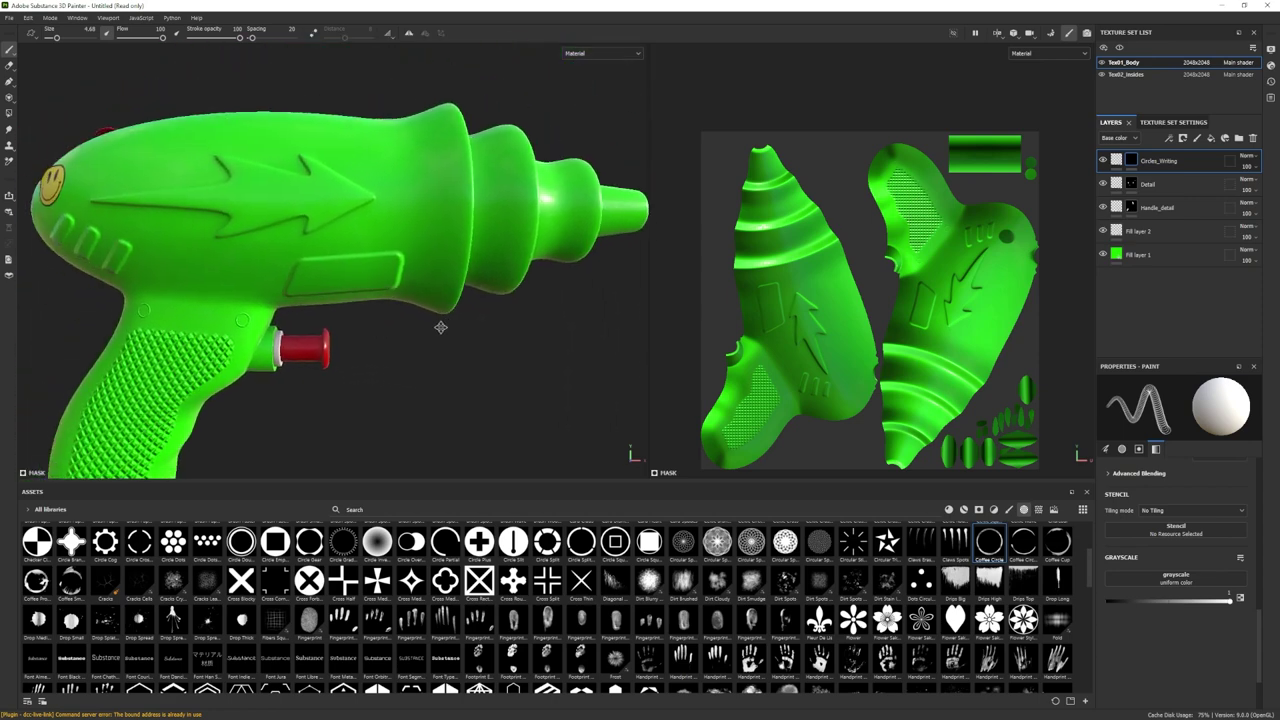
{"action": "right_click_drag", "start_coordinate": [441, 327], "coordinate": [391, 328], "text": "alt"}
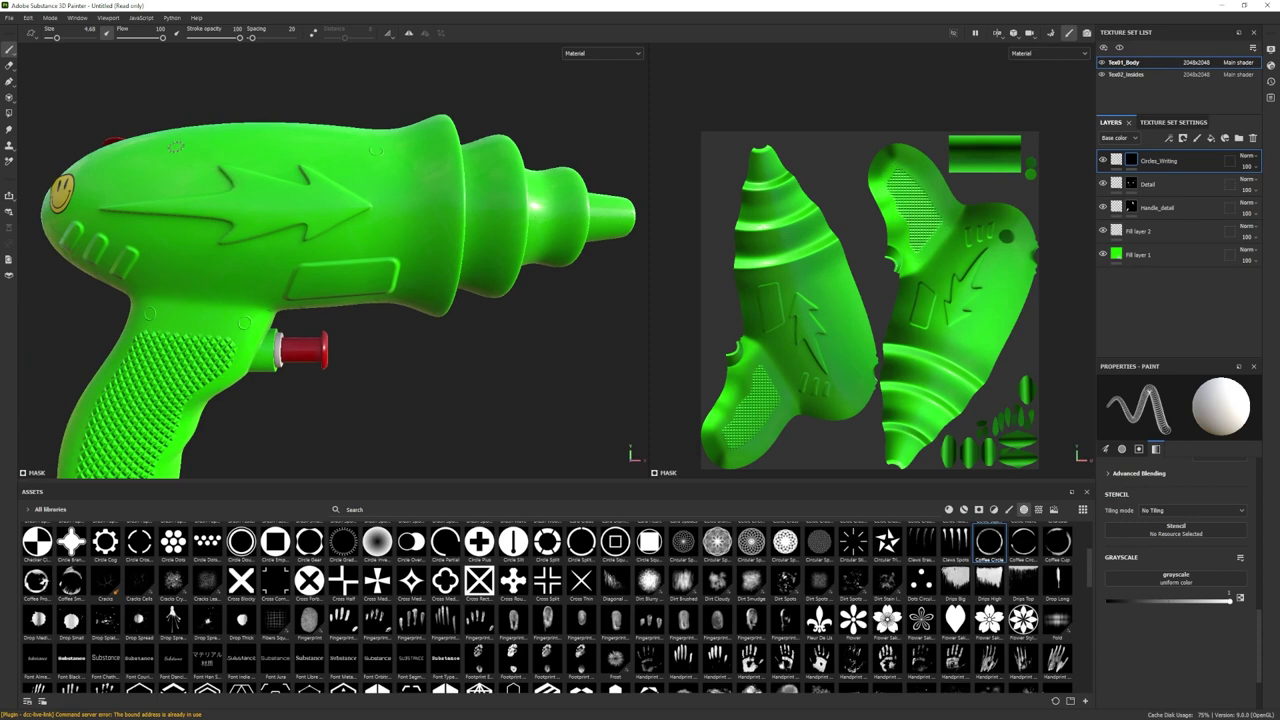
{"action": "middle_click_drag", "start_coordinate": [136, 266], "coordinate": [267, 254], "text": "alt"}
{"action": "middle_click_drag", "start_coordinate": [450, 268], "coordinate": [328, 271], "text": "alt"}
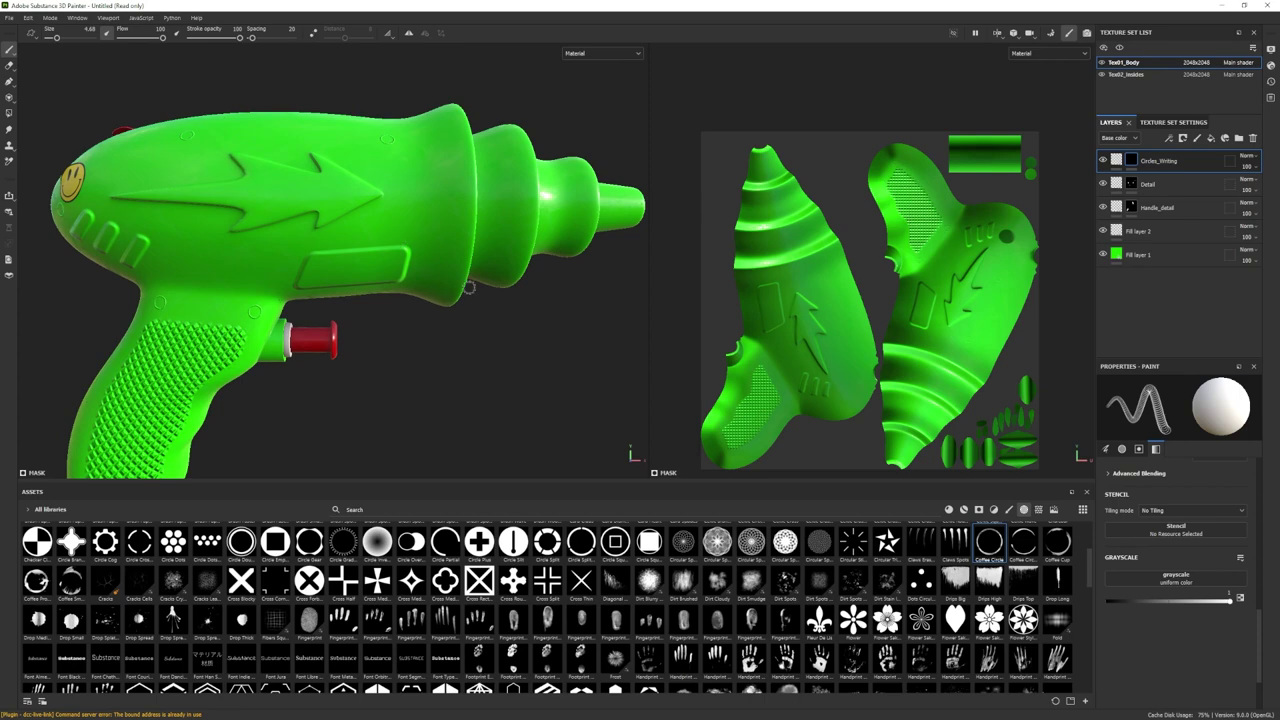
{"action": "scroll", "coordinate": [400, 341], "scroll_direction": "down", "scroll_amount": 1}
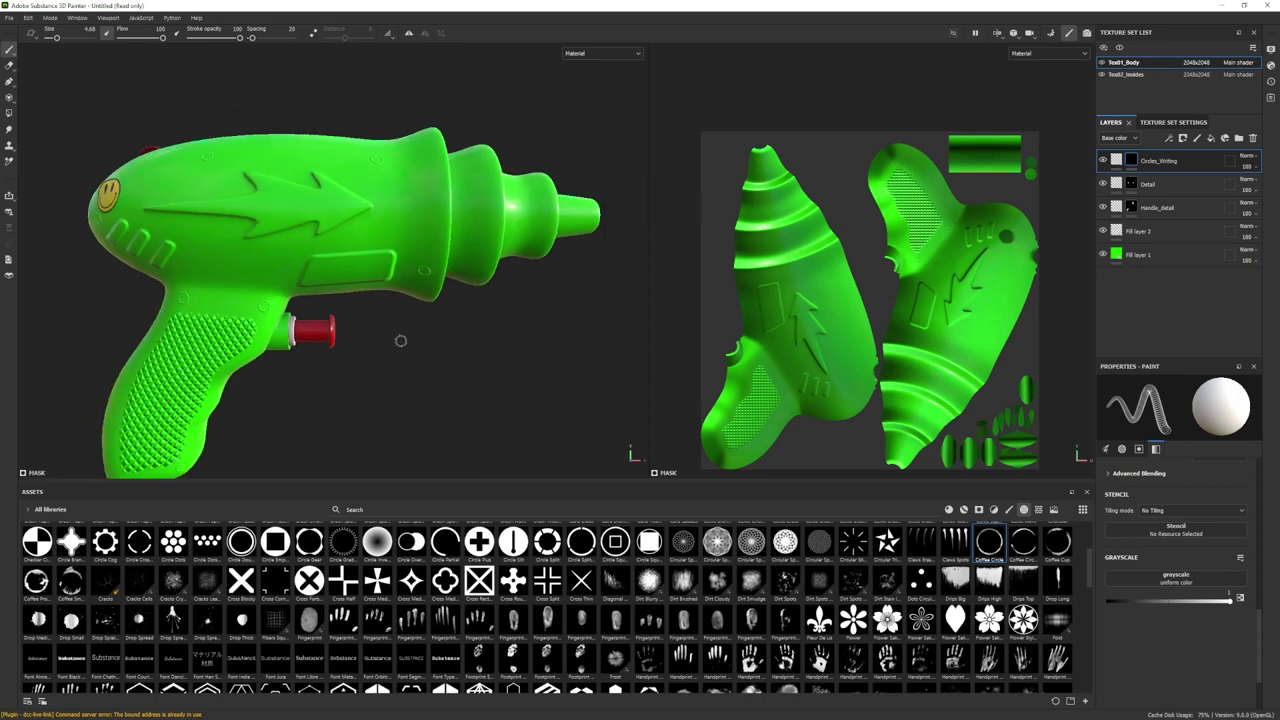
{"action": "scroll", "coordinate": [292, 275], "scroll_direction": "up", "scroll_amount": 1}
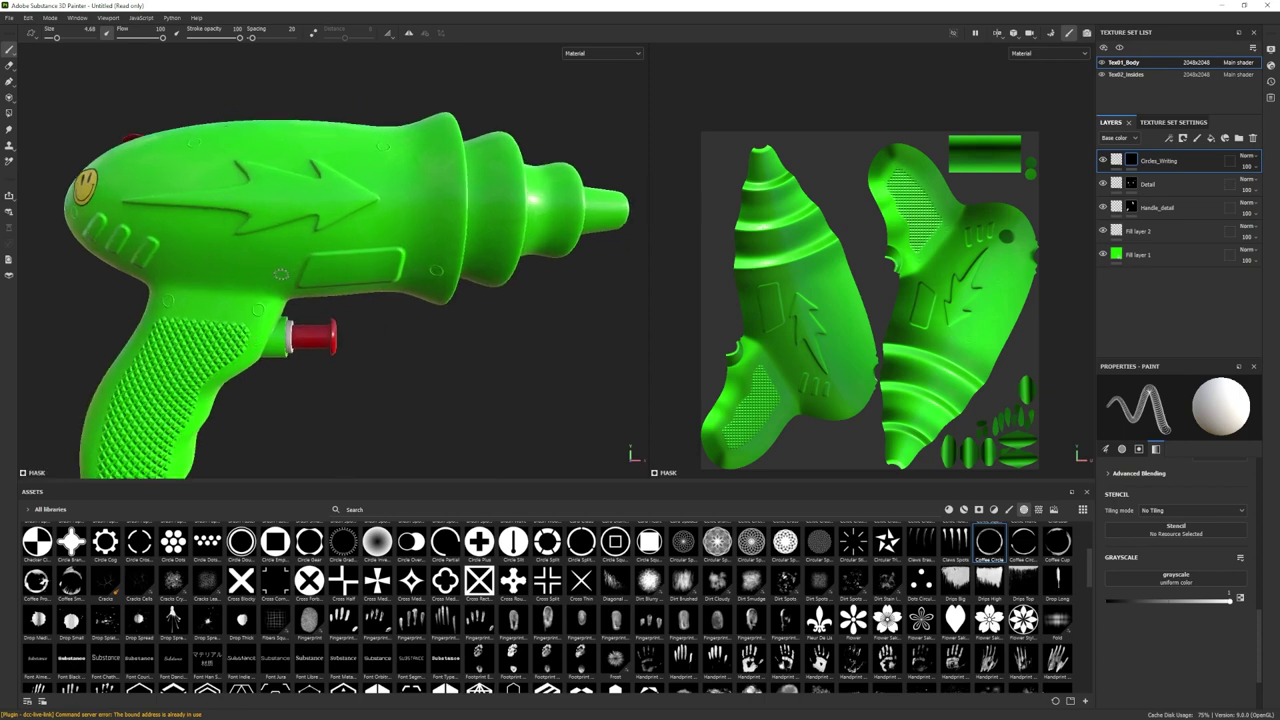
{"action": "scroll", "coordinate": [377, 346], "scroll_direction": "down", "scroll_amount": 1}
- Stamp the same small circles on the opposite side of the gun, around the grip, body and front flange
{"action": "left_click_drag", "start_coordinate": [377, 346], "coordinate": [489, 371], "text": "alt"}
{"action": "right_click_drag", "start_coordinate": [489, 371], "coordinate": [364, 346], "text": "alt"}
{"action": "middle_click_drag", "start_coordinate": [364, 346], "coordinate": [459, 363], "text": "alt"}
{"action": "left_click_drag", "start_coordinate": [840, 268], "coordinate": [781, 254], "text": "alt"}
{"action": "right_click_drag", "start_coordinate": [781, 254], "coordinate": [818, 250], "text": "alt"}
{"action": "middle_click_drag", "start_coordinate": [818, 250], "coordinate": [844, 314], "text": "alt"}
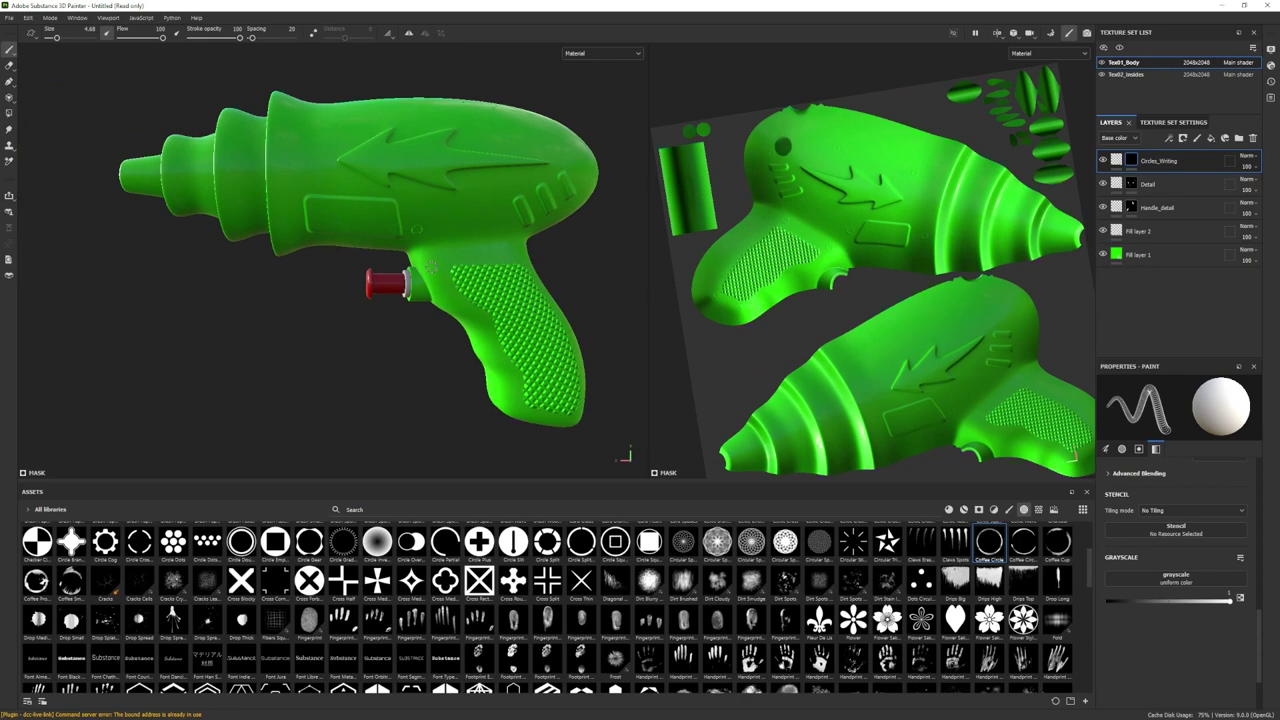
{"action": "middle_click_drag", "start_coordinate": [513, 404], "coordinate": [350, 300], "text": "alt"}
{"action": "right_click_drag", "start_coordinate": [350, 300], "coordinate": [240, 240], "text": "alt"}
{"action": "middle_click_drag", "start_coordinate": [240, 240], "coordinate": [307, 294], "text": "alt"}
{"action": "scroll", "coordinate": [307, 292], "scroll_direction": "up", "scroll_amount": 2}
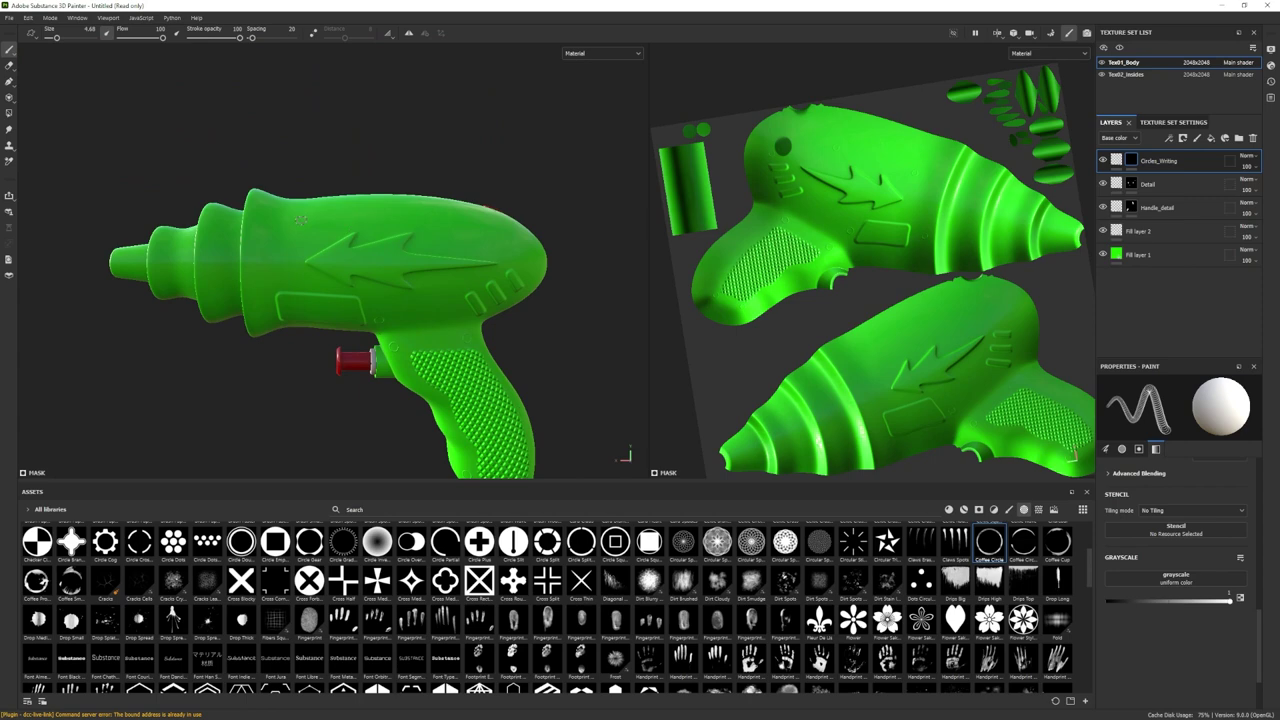
{"action": "middle_click_drag", "start_coordinate": [256, 311], "coordinate": [304, 281]}
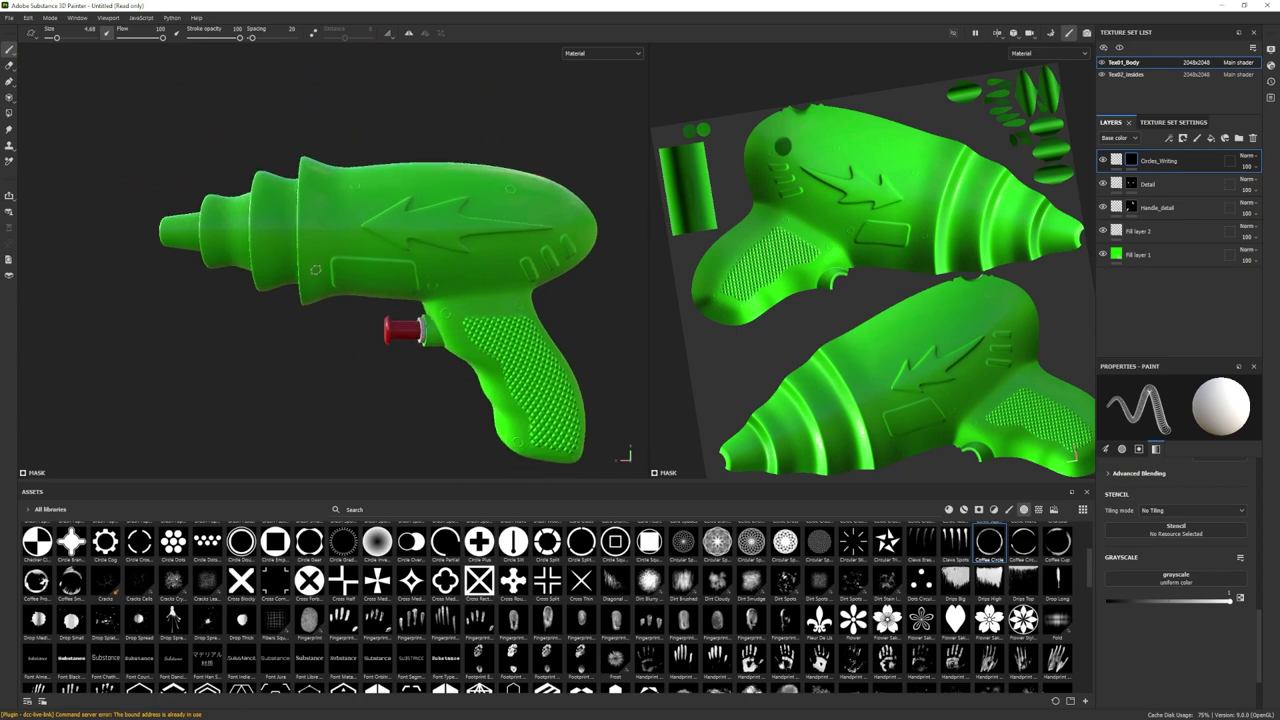
{"action": "left_click", "coordinate": [318, 262]}
- Load the Font Jura text alpha into the brush
{"action": "left_click_drag", "start_coordinate": [539, 353], "coordinate": [369, 351], "text": "alt"}
{"action": "middle_click_drag", "start_coordinate": [369, 351], "coordinate": [140, 340], "text": "alt"}
{"action": "right_click_drag", "start_coordinate": [140, 340], "coordinate": [327, 356], "text": "alt"}
{"action": "middle_click_drag", "start_coordinate": [327, 356], "coordinate": [309, 366], "text": "alt"}
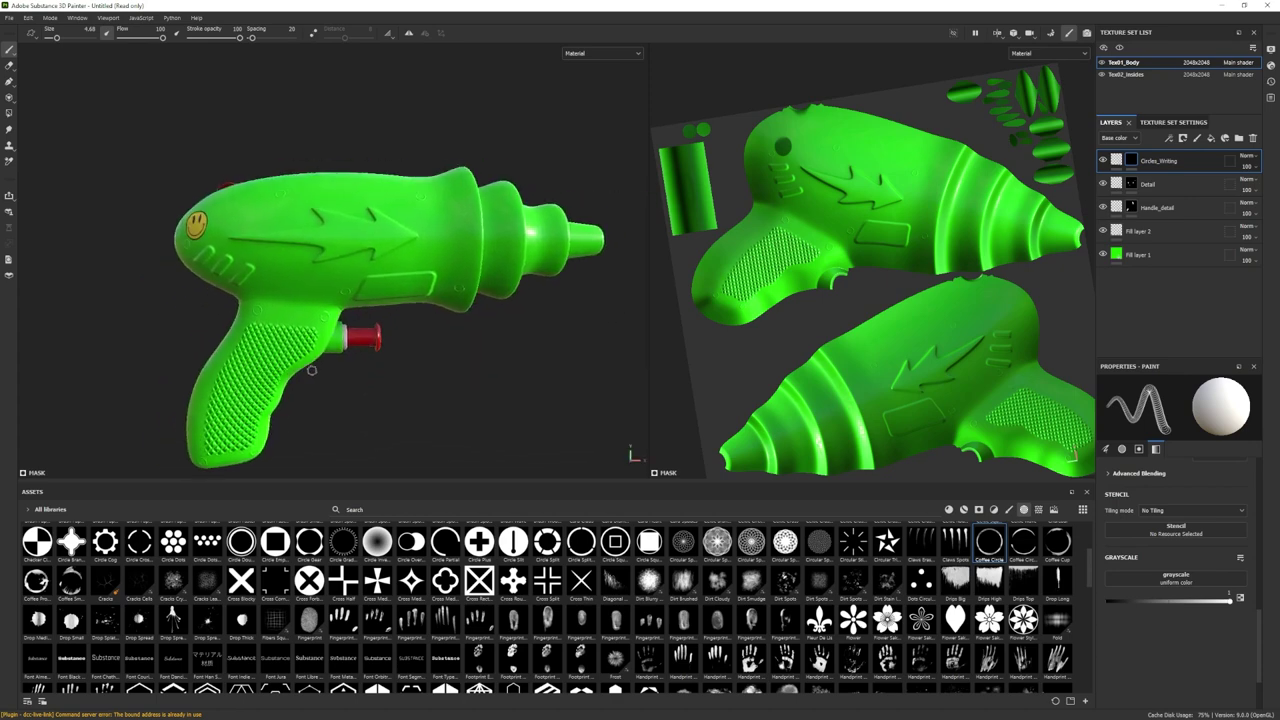
{"action": "left_click", "coordinate": [1009, 509]}
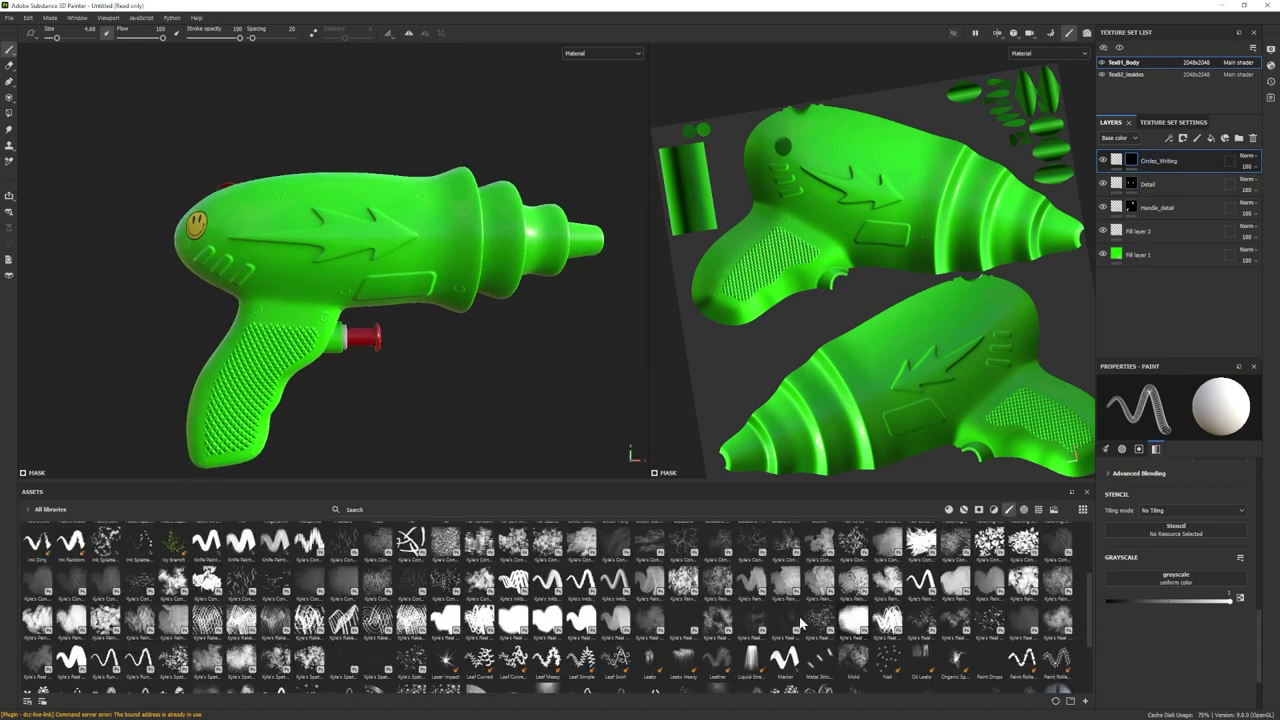
{"action": "left_click", "coordinate": [1024, 510]}
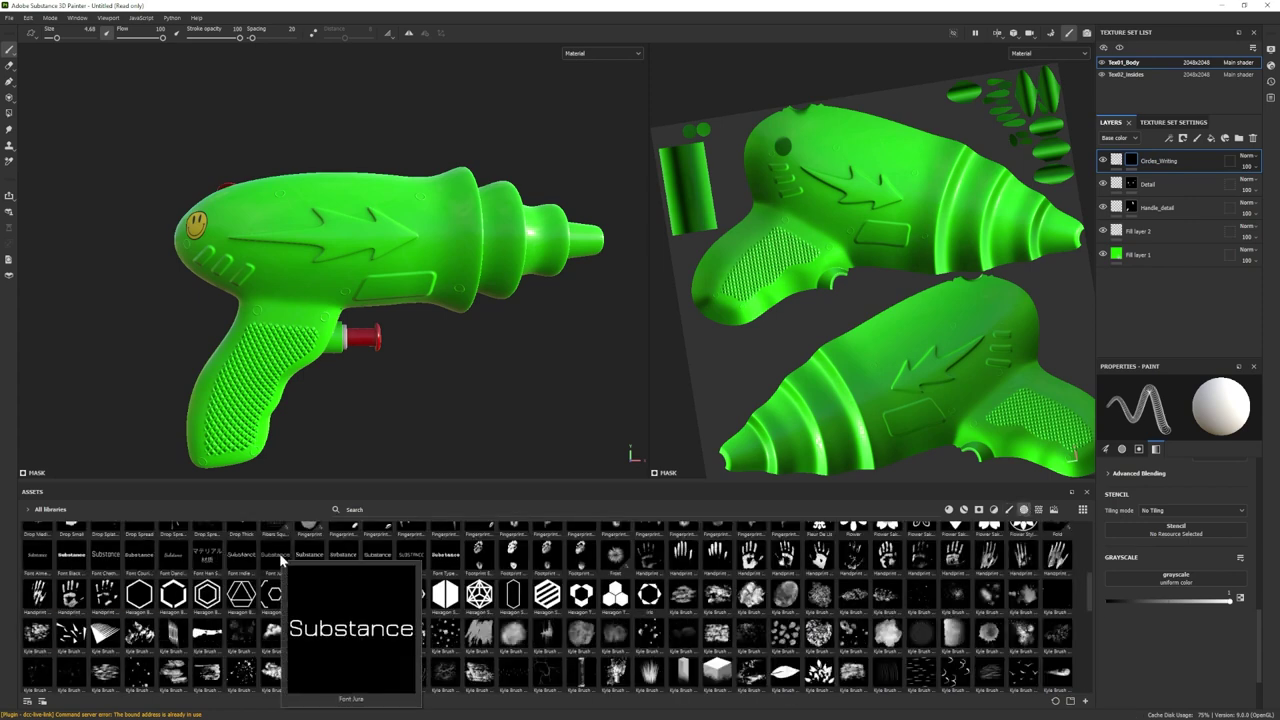
{"action": "mouse_move", "coordinate": [116, 568]}
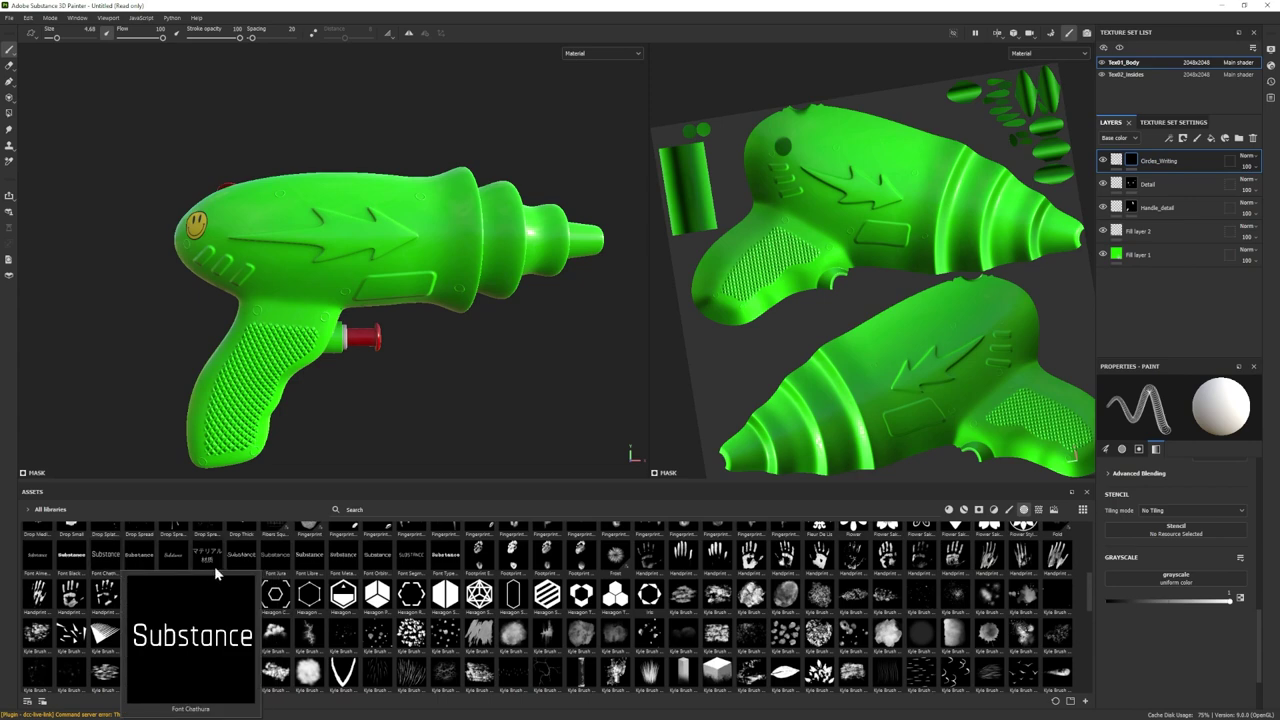
{"action": "left_click", "coordinate": [275, 555]}
{"action": "scroll", "coordinate": [1174, 617], "scroll_direction": "down", "scroll_amount": 2}
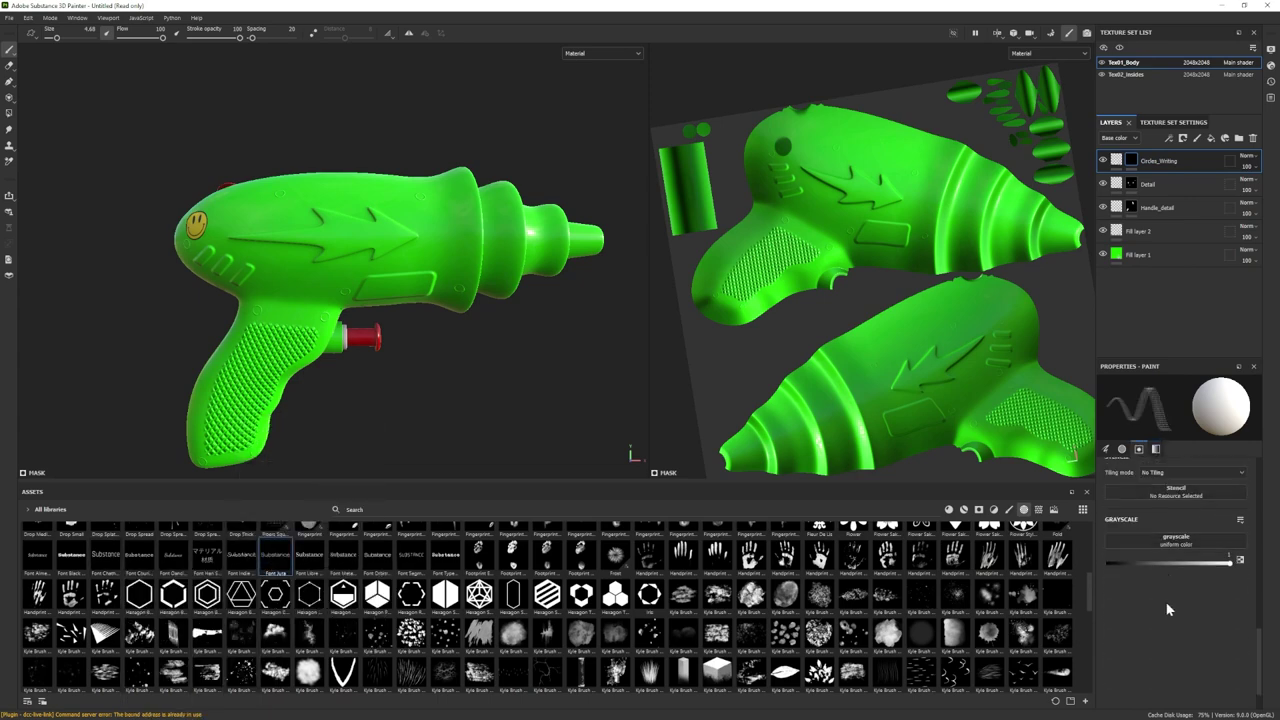
{"action": "scroll", "coordinate": [1168, 600], "scroll_direction": "up", "scroll_amount": 5}
- Set the text alpha to MADE IN CHINA in Bold type with a size of 0.12
{"action": "left_click", "coordinate": [1172, 607]}
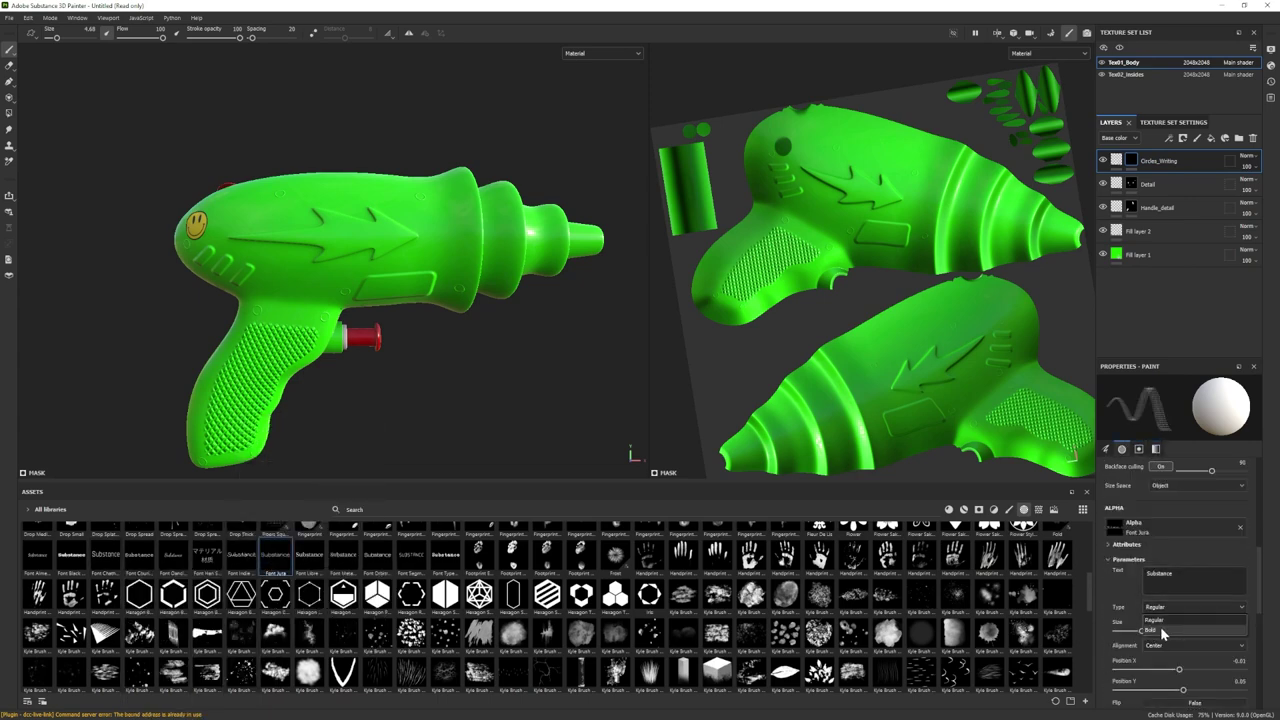
{"action": "left_click", "coordinate": [1160, 626]}
{"action": "left_click_drag", "start_coordinate": [1175, 574], "coordinate": [1128, 580]}
{"action": "type", "text": "MADE IN CHAIN"}
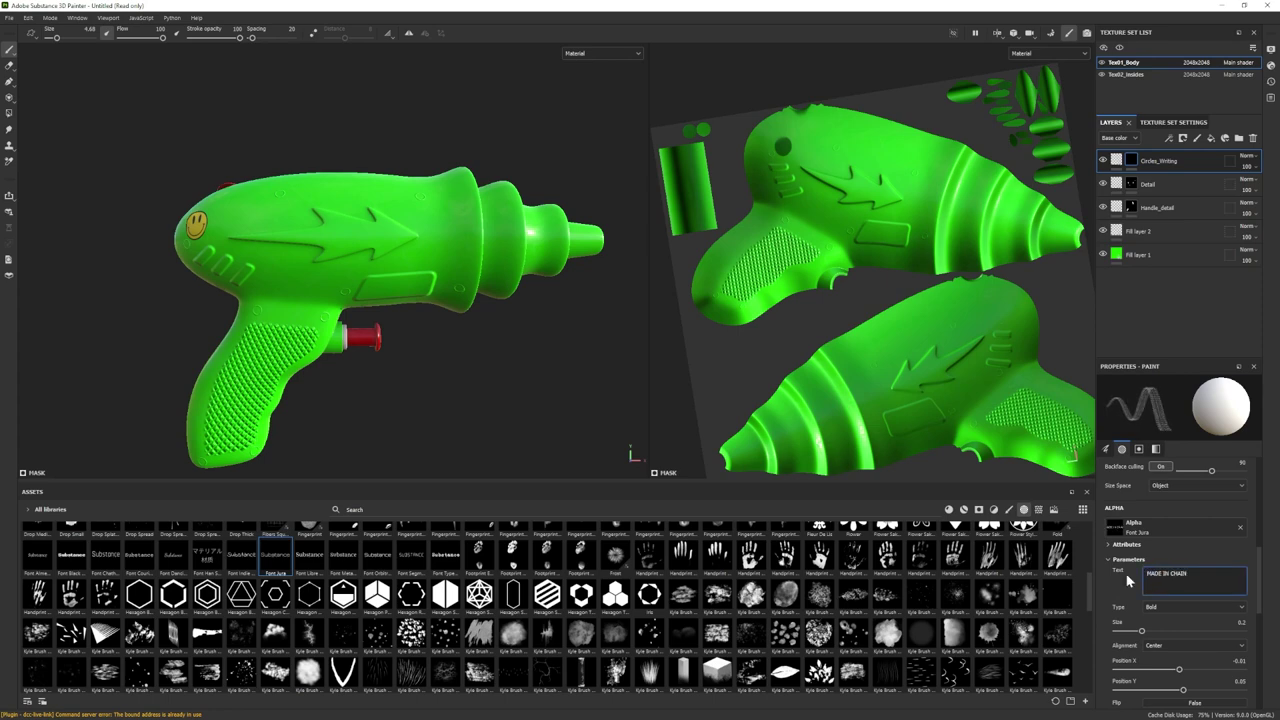
{"action": "key", "text": "BackSpace"}
{"action": "key", "text": "BackSpace"}
{"action": "key", "text": "BackSpace"}
{"action": "type", "text": "INA"}
{"action": "left_click_drag", "start_coordinate": [1141, 631], "coordinate": [1130, 631]}
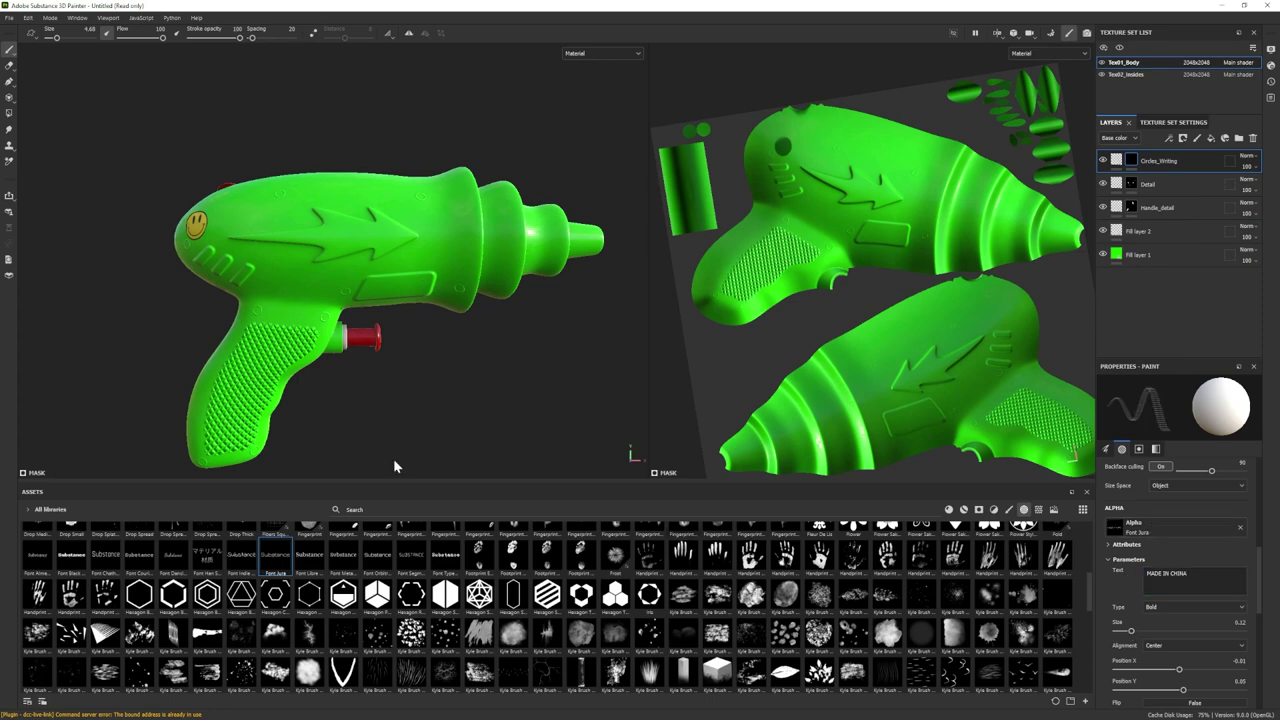
- Stamp MADE IN CHINA between the two circles above the grip texture, with a brush size of about 29
{"action": "scroll", "coordinate": [276, 292], "scroll_direction": "up", "scroll_amount": 3}
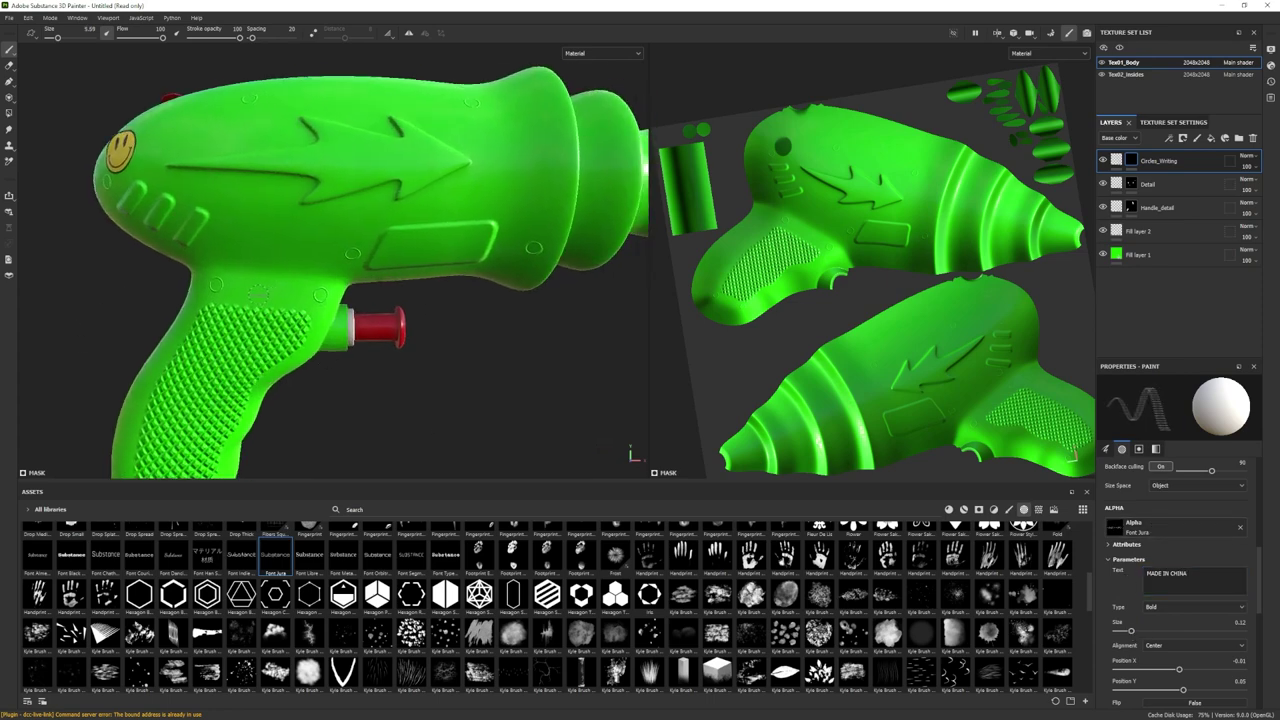
{"action": "mouse_move", "coordinate": [268, 287]}
{"action": "right_mouse_down", "text": "ctrl"}
{"action": "mouse_move", "coordinate": [318, 287]}
{"action": "mouse_move", "coordinate": [267, 289]}
{"action": "right_mouse_up", "text": "ctrl"}
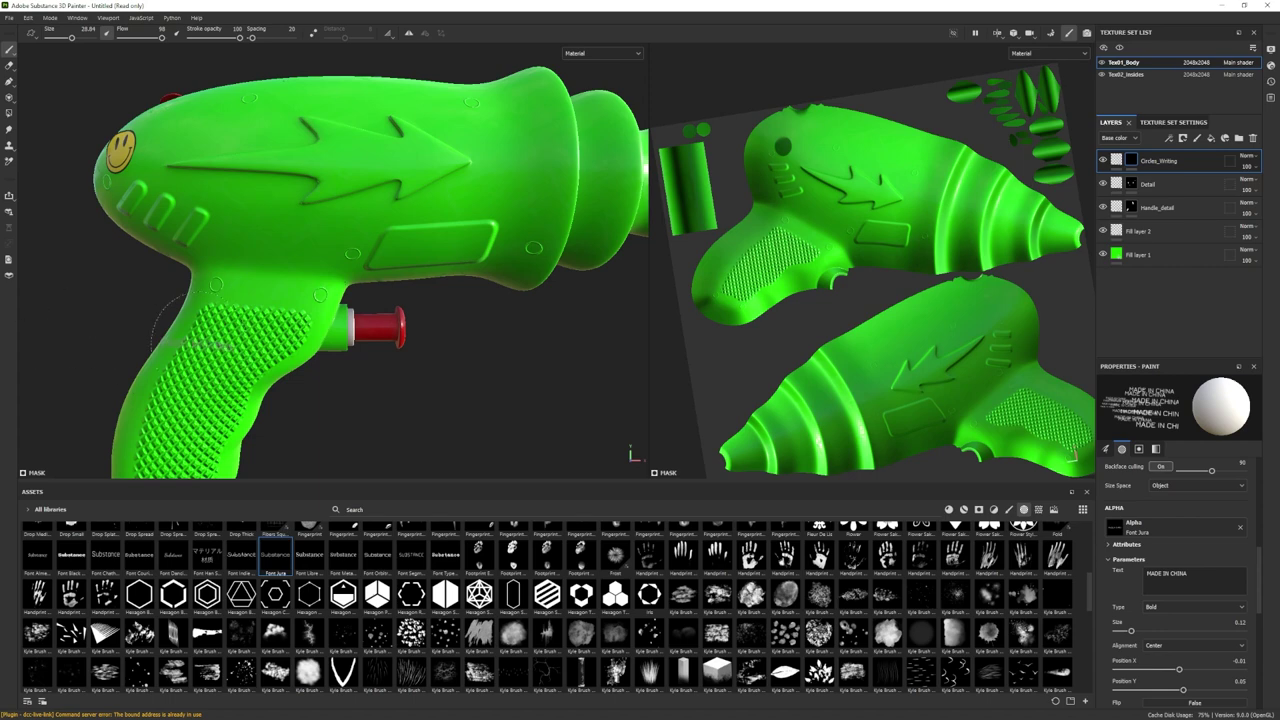
{"action": "left_click", "coordinate": [268, 287]}
{"action": "right_click_drag", "start_coordinate": [364, 406], "coordinate": [134, 363], "text": "alt"}
{"action": "mouse_move", "coordinate": [322, 402]}
{"action": "left_mouse_down", "text": "alt"}
{"action": "mouse_move", "coordinate": [280, 408]}
{"action": "mouse_move", "coordinate": [319, 398]}
{"action": "left_mouse_up", "text": "alt"}
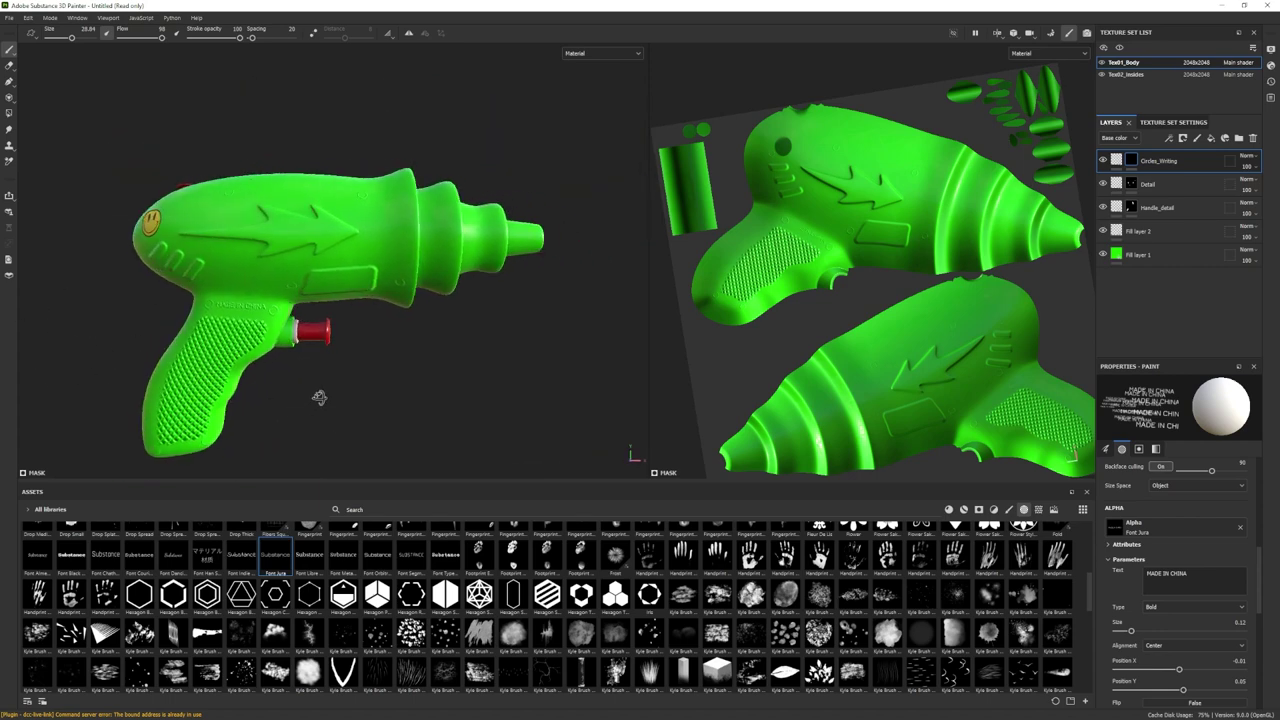
{"action": "scroll", "coordinate": [319, 398], "scroll_direction": "up", "scroll_amount": 3}
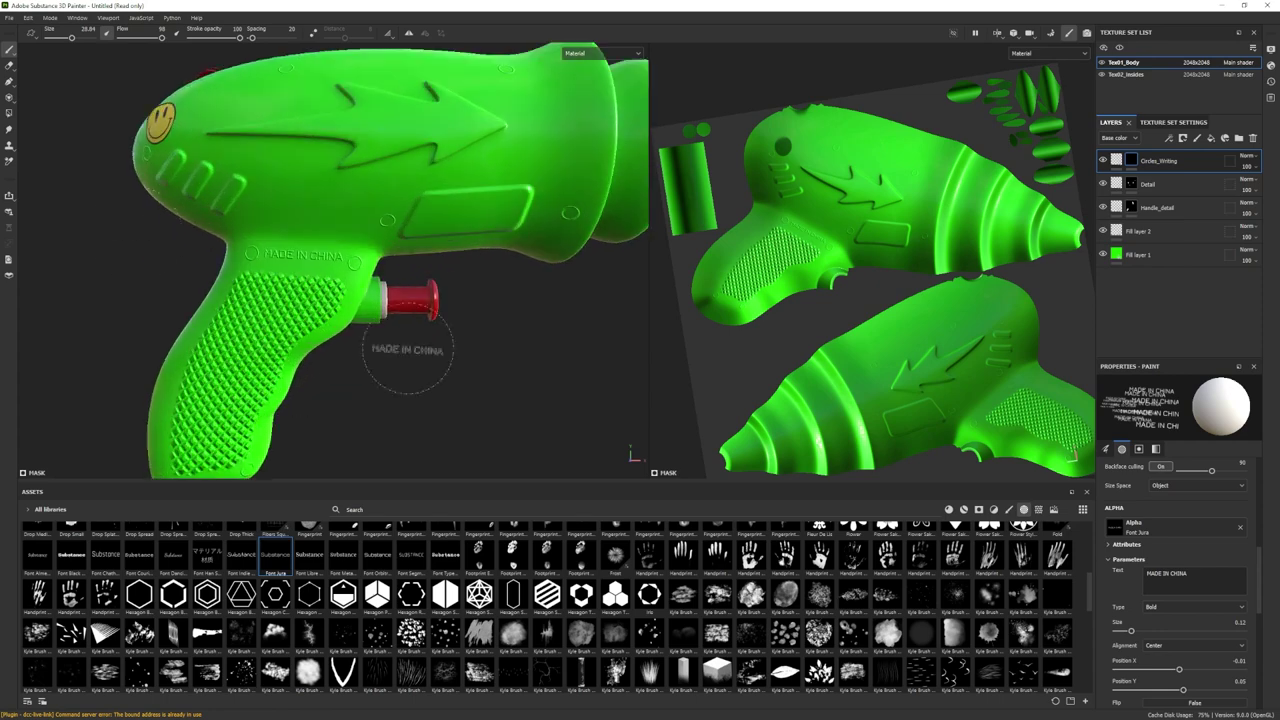
- Erase the two circles flanking the MADE IN CHINA writing, using the Arrow Head Smooth alpha on the eraser
{"action": "left_click", "coordinate": [9, 65]}
{"action": "scroll", "coordinate": [352, 236], "scroll_direction": "up", "scroll_amount": 2}
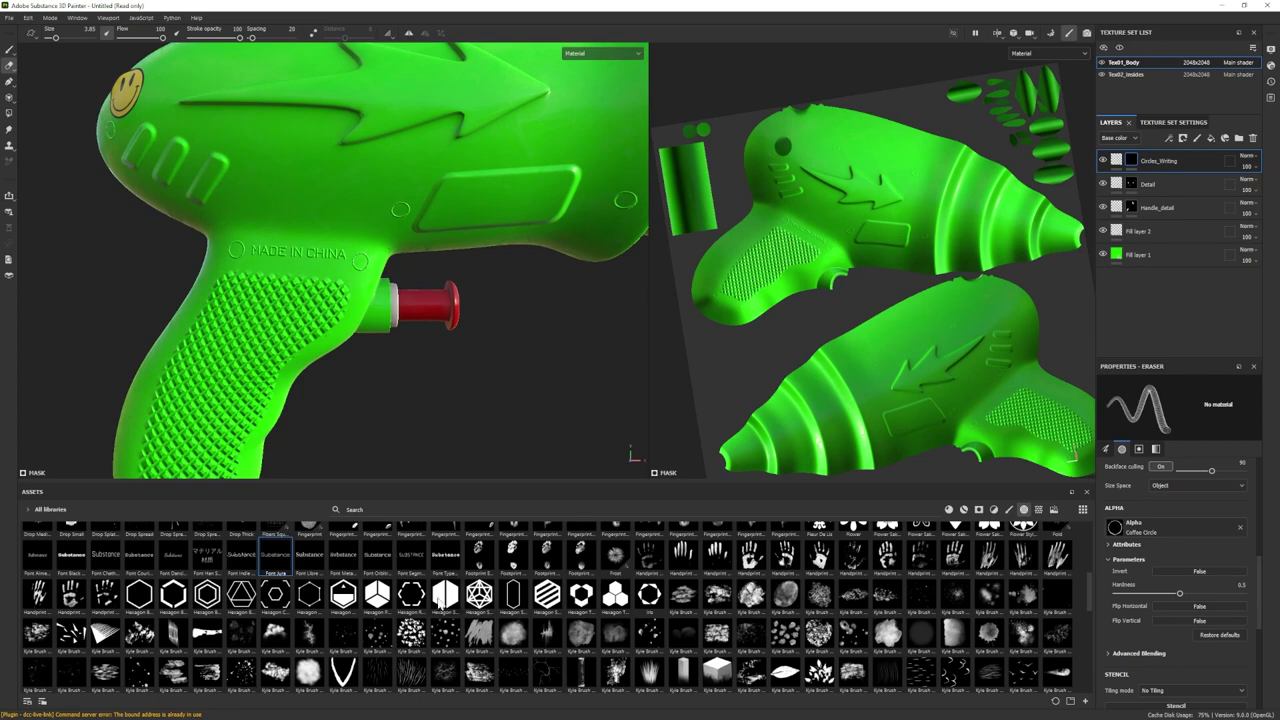
{"action": "scroll", "coordinate": [426, 600], "scroll_direction": "up", "scroll_amount": 5}
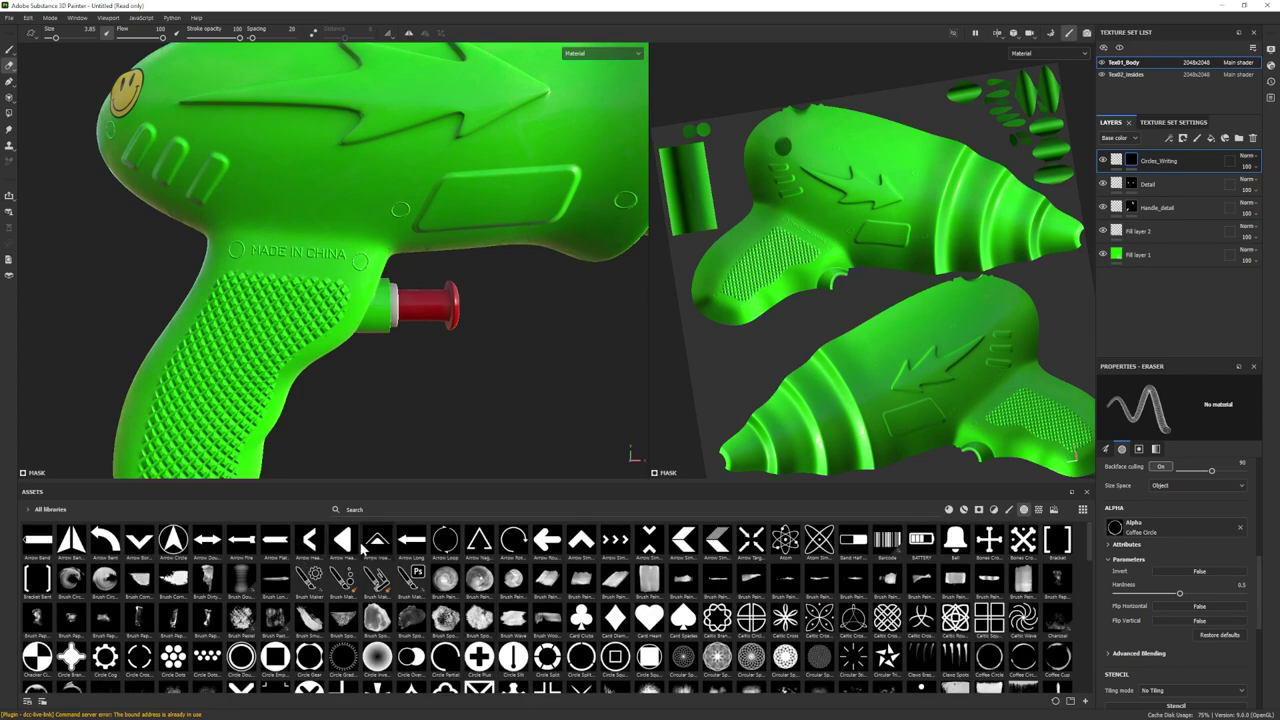
{"action": "left_click", "coordinate": [348, 542]}
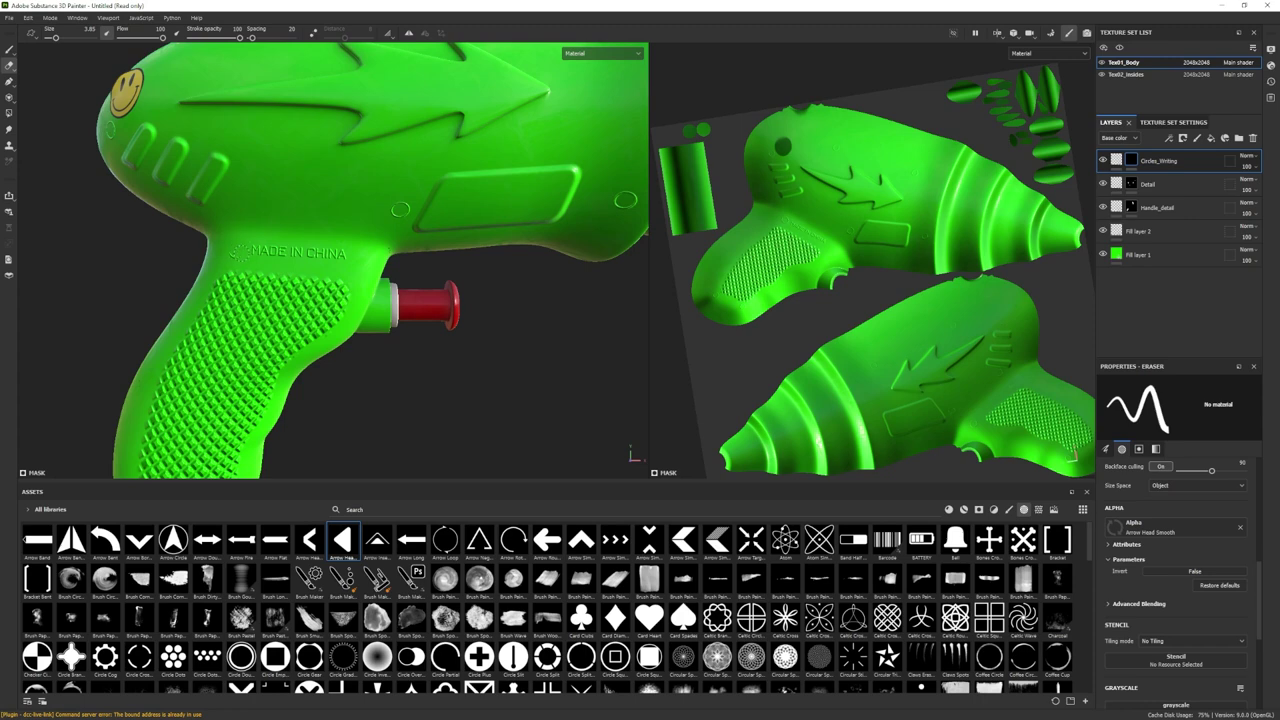
- Stamp new Coffee Circle rings on either side of the writing, with the paint brush size reduced to about 4.67
{"action": "key", "text": "1"}
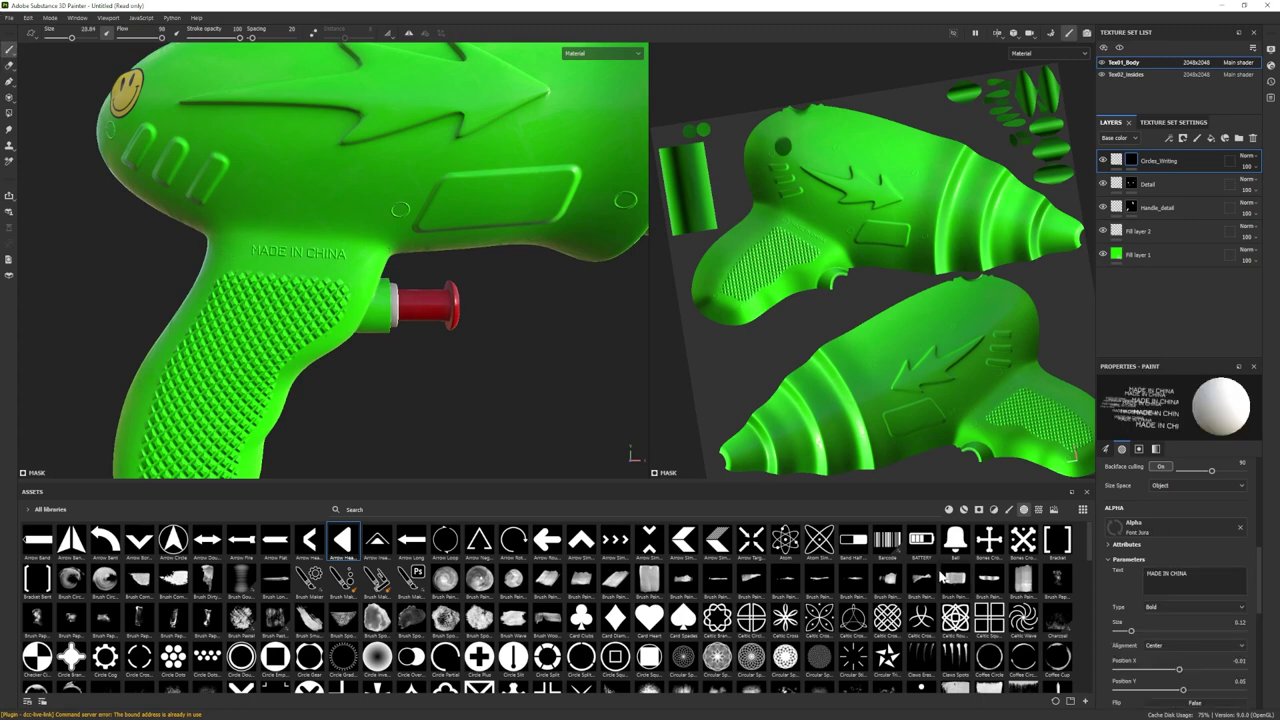
{"action": "left_click", "coordinate": [988, 658]}
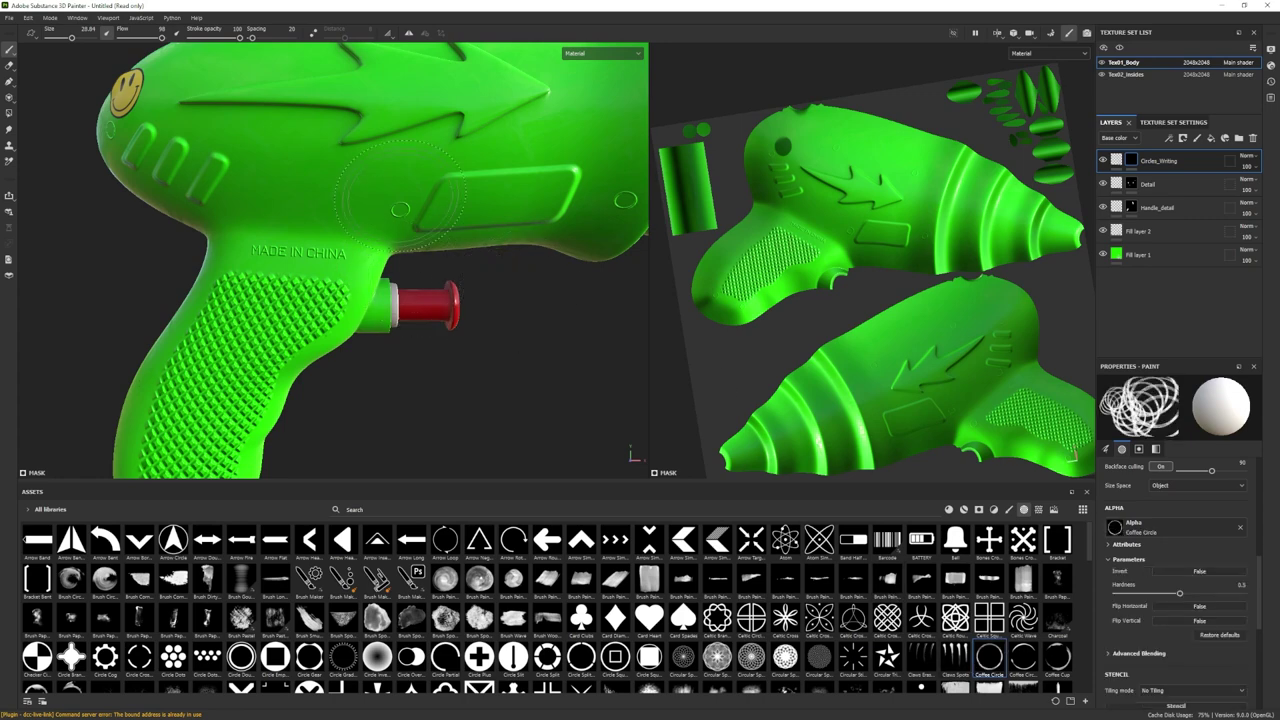
{"action": "right_click_drag", "start_coordinate": [401, 211], "coordinate": [340, 211], "text": "ctrl"}
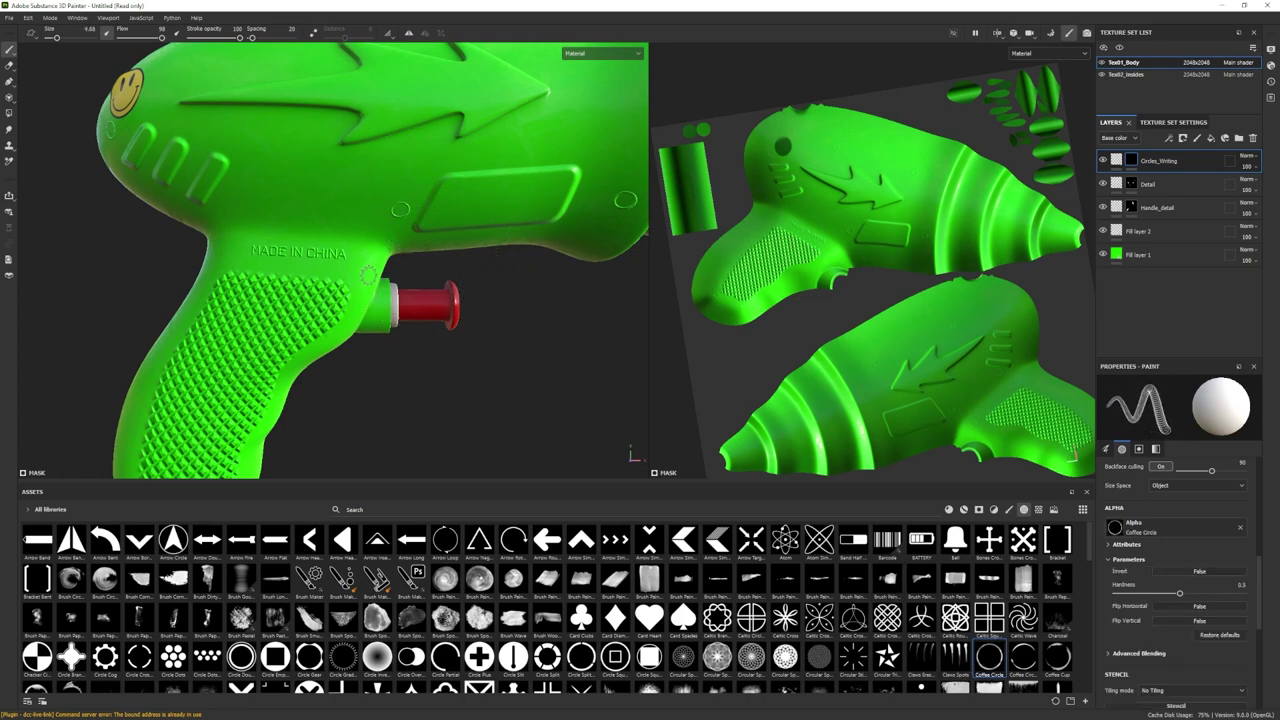
{"action": "right_click_drag", "start_coordinate": [362, 260], "coordinate": [345, 260], "text": "ctrl"}
{"action": "right_click_drag", "start_coordinate": [362, 253], "coordinate": [367, 253], "text": "ctrl"}
- Render the whole gun in Iray to check the raised circles and writing on the transparent body
{"action": "scroll", "coordinate": [364, 371], "scroll_direction": "down", "scroll_amount": 3}
{"action": "mouse_move", "coordinate": [366, 375]}
{"action": "left_mouse_down", "text": "alt"}
{"action": "mouse_move", "coordinate": [363, 391]}
{"action": "mouse_move", "coordinate": [355, 379]}
{"action": "mouse_move", "coordinate": [400, 407]}
{"action": "left_mouse_up", "text": "alt"}
{"action": "scroll", "coordinate": [363, 391], "scroll_direction": "down", "scroll_amount": 1}
{"action": "left_click", "coordinate": [1087, 34]}
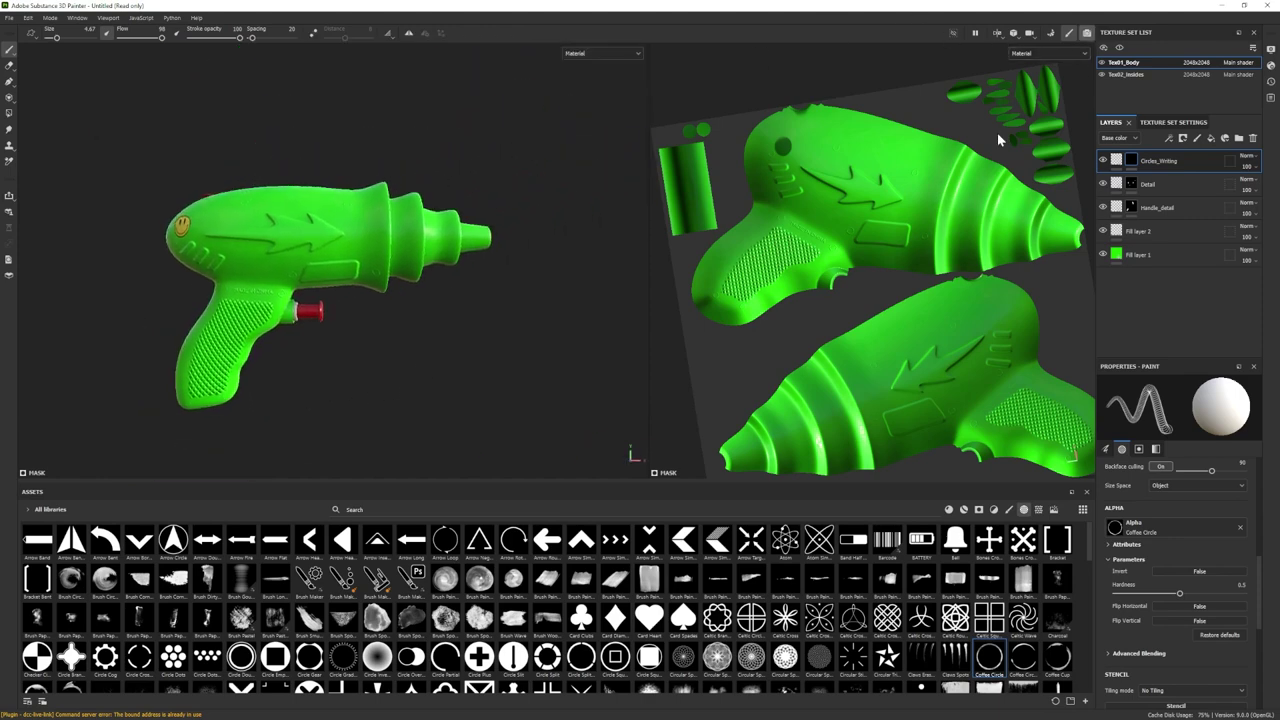
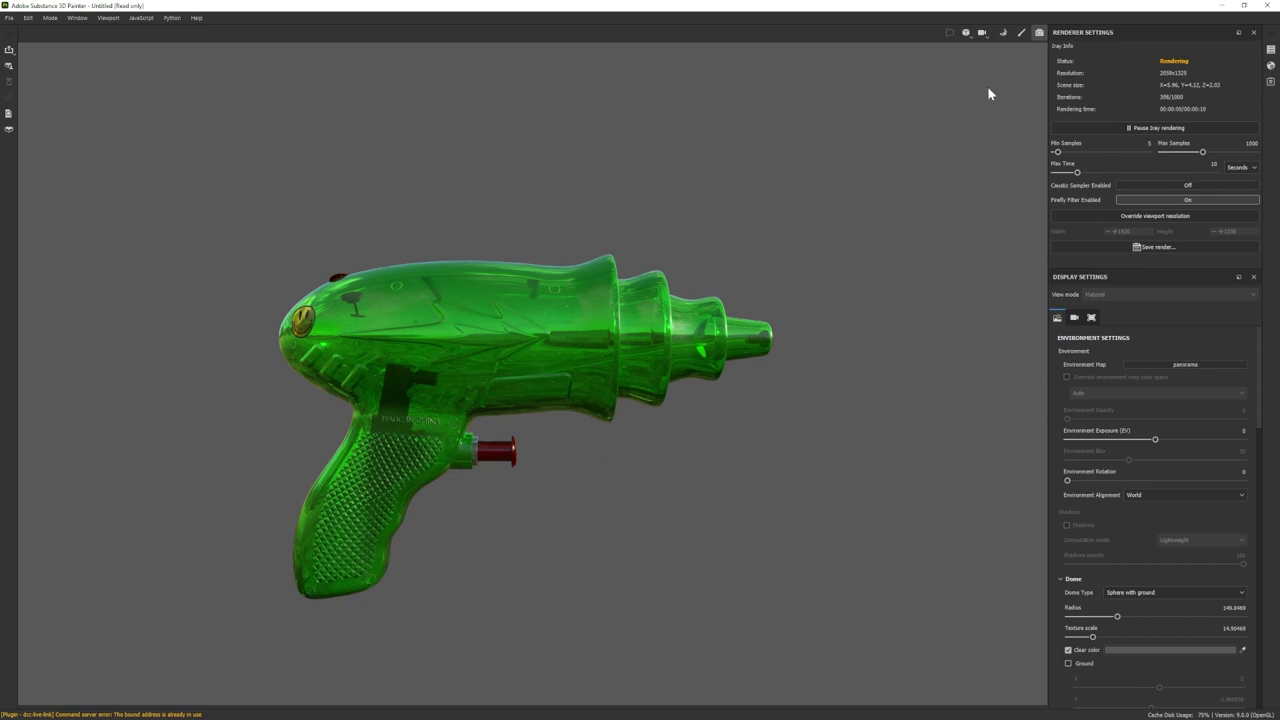
{"action": "left_click", "coordinate": [1021, 33]}
{"action": "key", "text": "F10"}
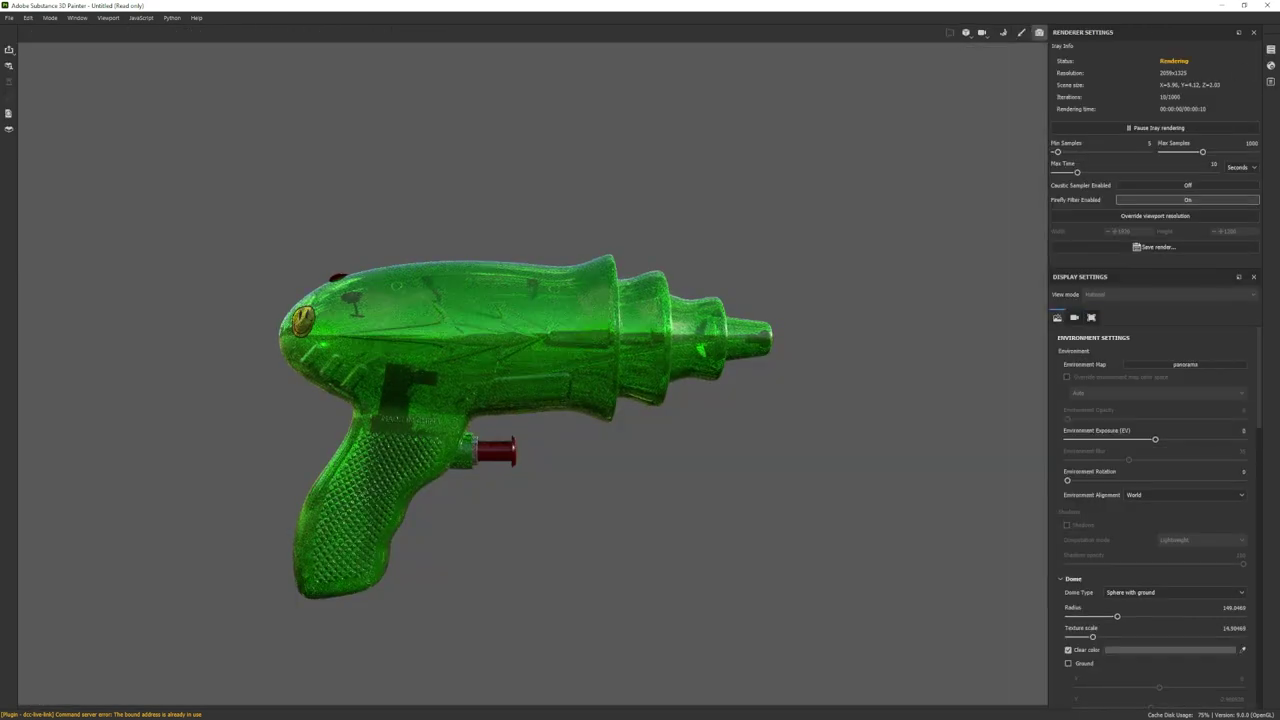
- Lower the main shader's Refraction to 0.85 and check the gun's transparency in the Iray render
{"action": "left_click", "coordinate": [1270, 65]}
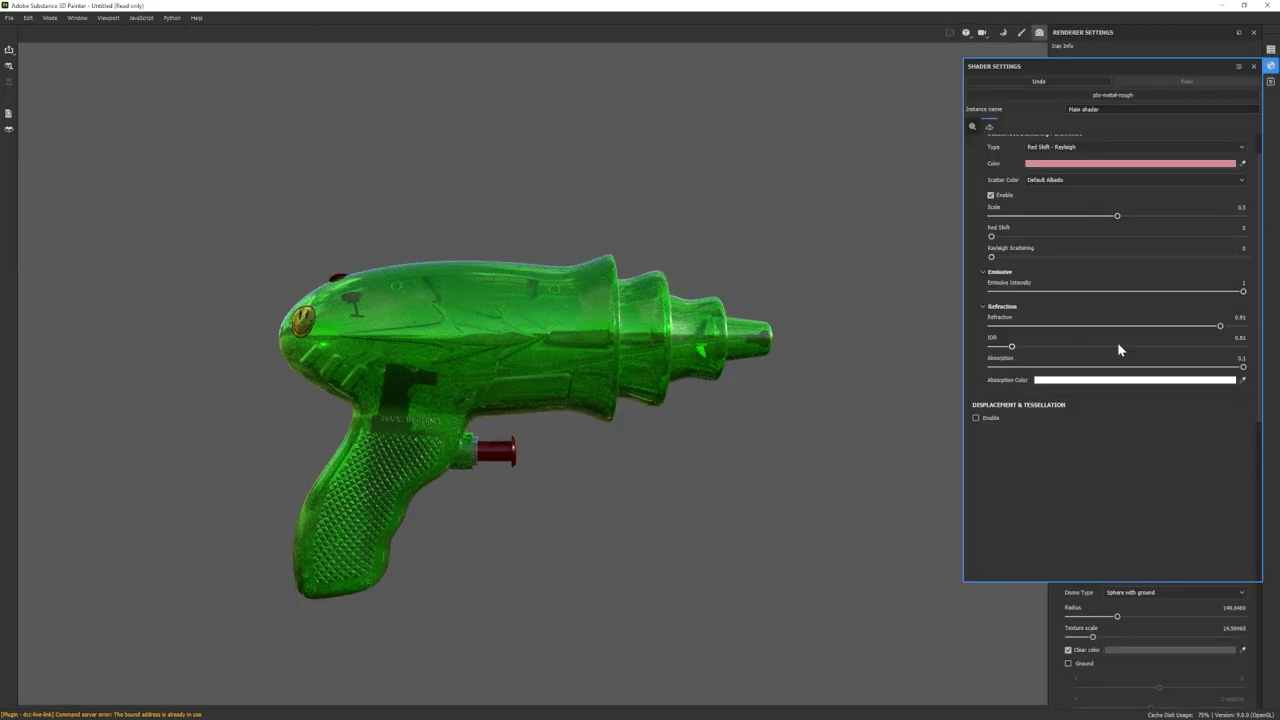
{"action": "left_click_drag", "start_coordinate": [1219, 327], "coordinate": [1214, 327]}
{"action": "left_click_drag", "start_coordinate": [1214, 327], "coordinate": [1206, 327]}
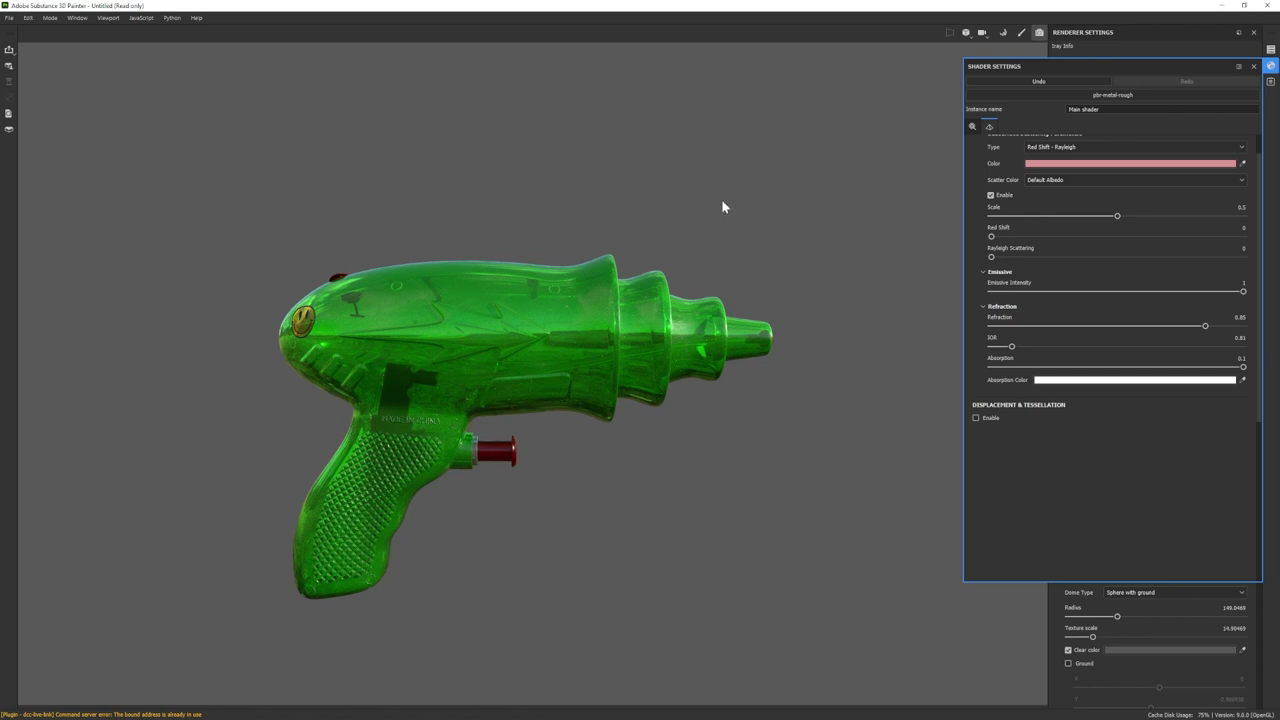
{"action": "left_click", "coordinate": [1271, 65]}
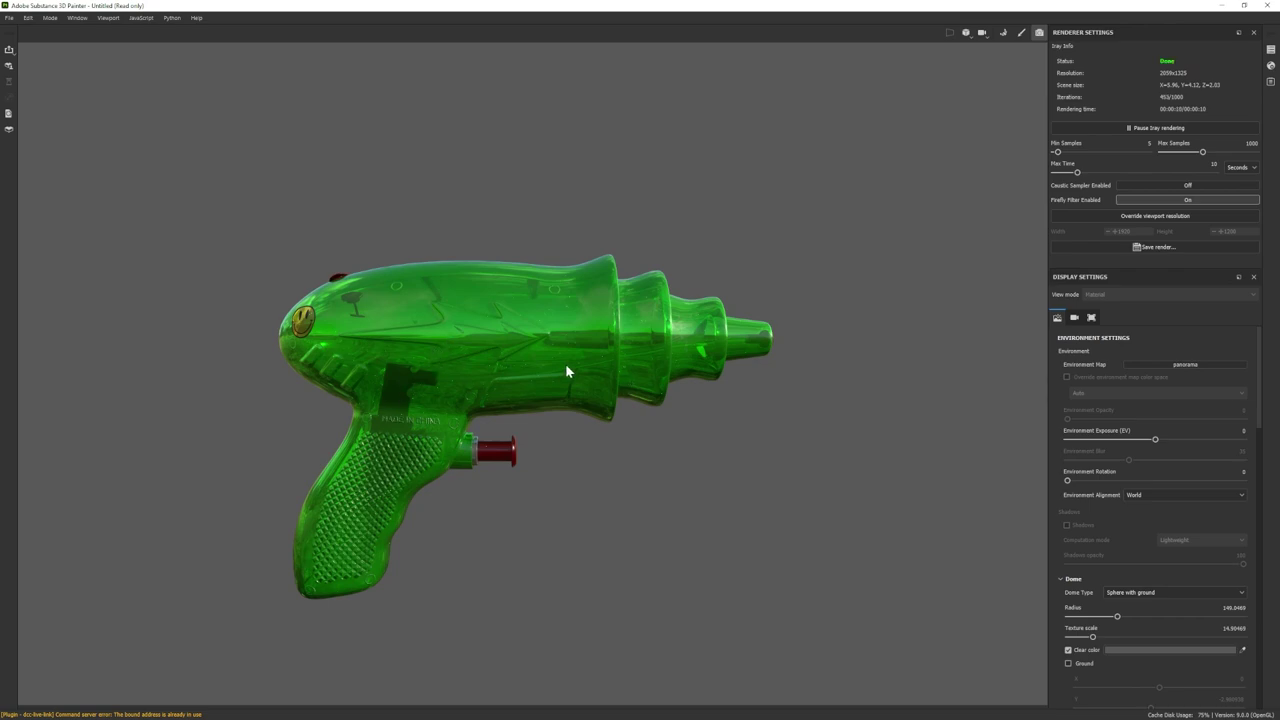
{"action": "scroll", "coordinate": [566, 371], "scroll_direction": "up", "scroll_amount": 2}
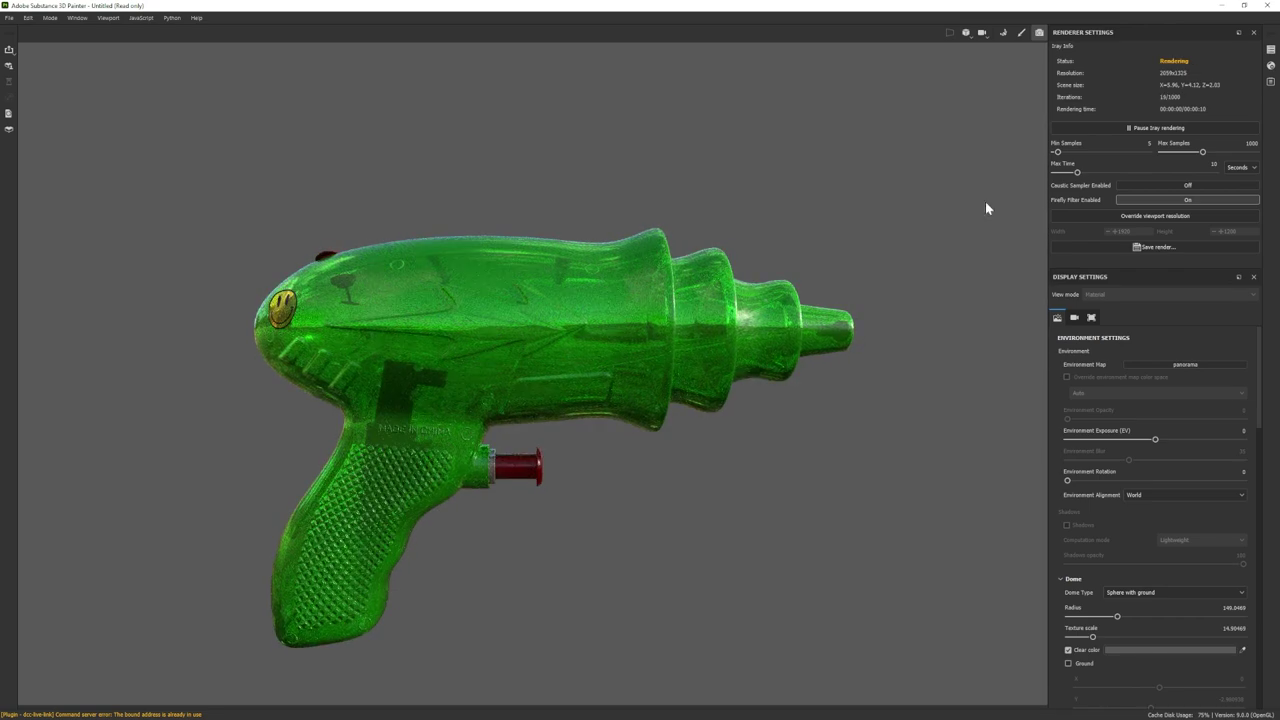
- Raise the Balance of Fill layer 2's Grunge Leak Large roughness to 0.73 and render the gun in Iray
{"action": "left_click", "coordinate": [1021, 33]}
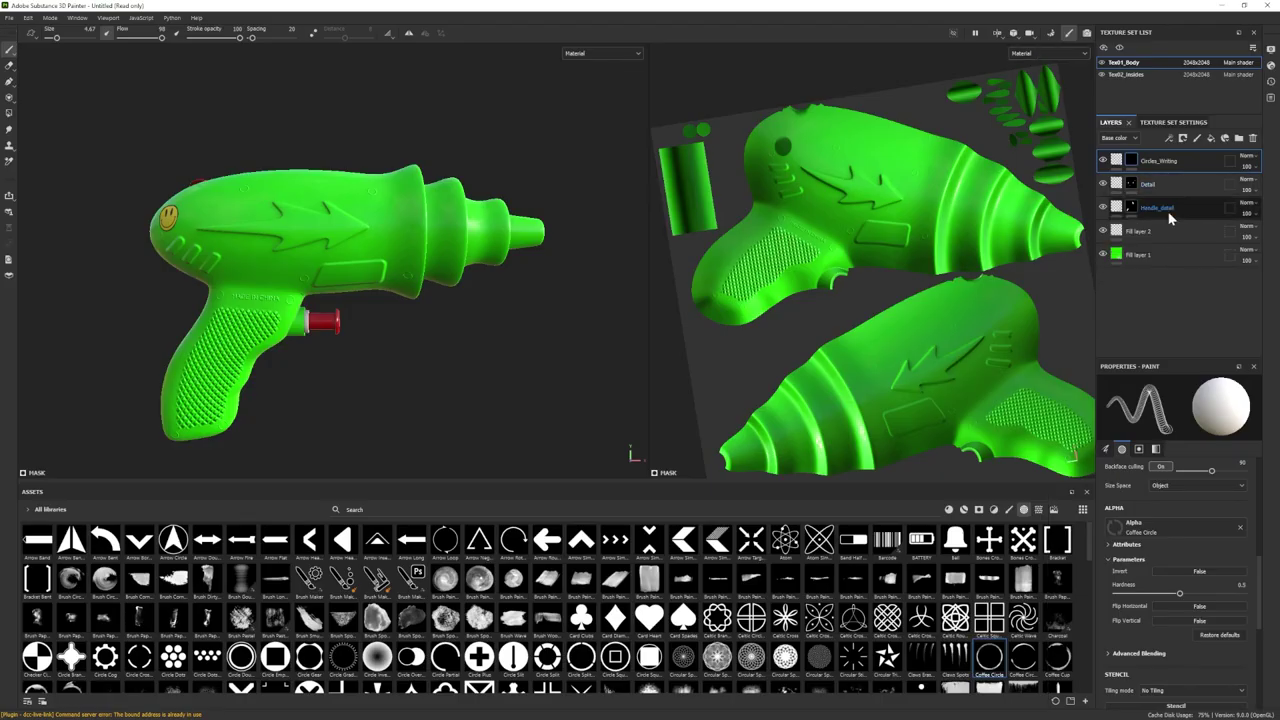
{"action": "left_click", "coordinate": [1138, 231]}
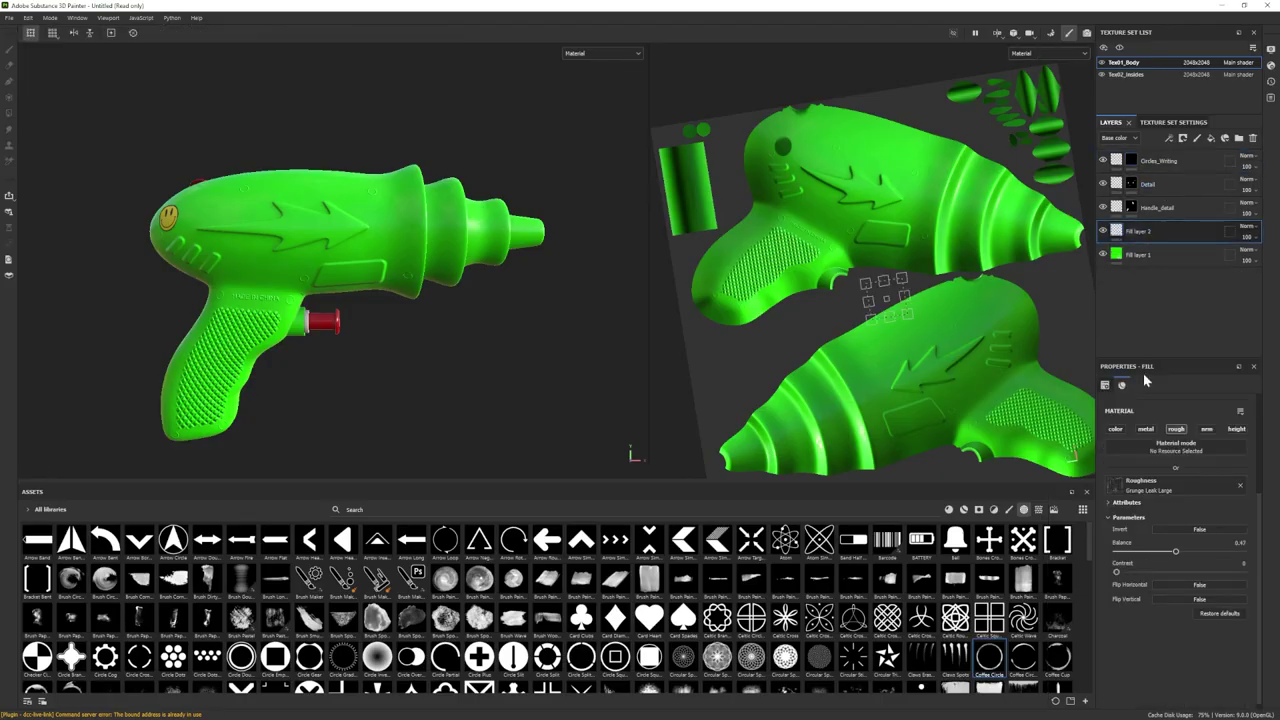
{"action": "left_click_drag", "start_coordinate": [1176, 552], "coordinate": [1206, 561]}
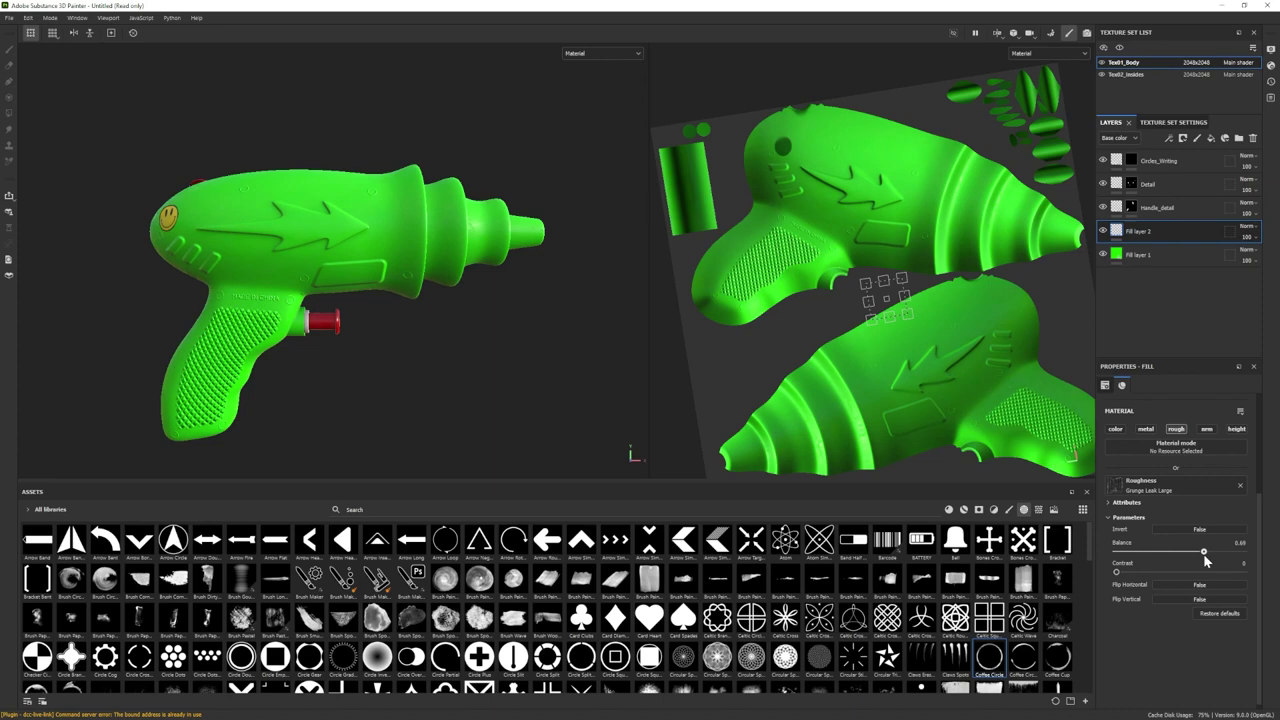
{"action": "left_click", "coordinate": [1087, 33]}
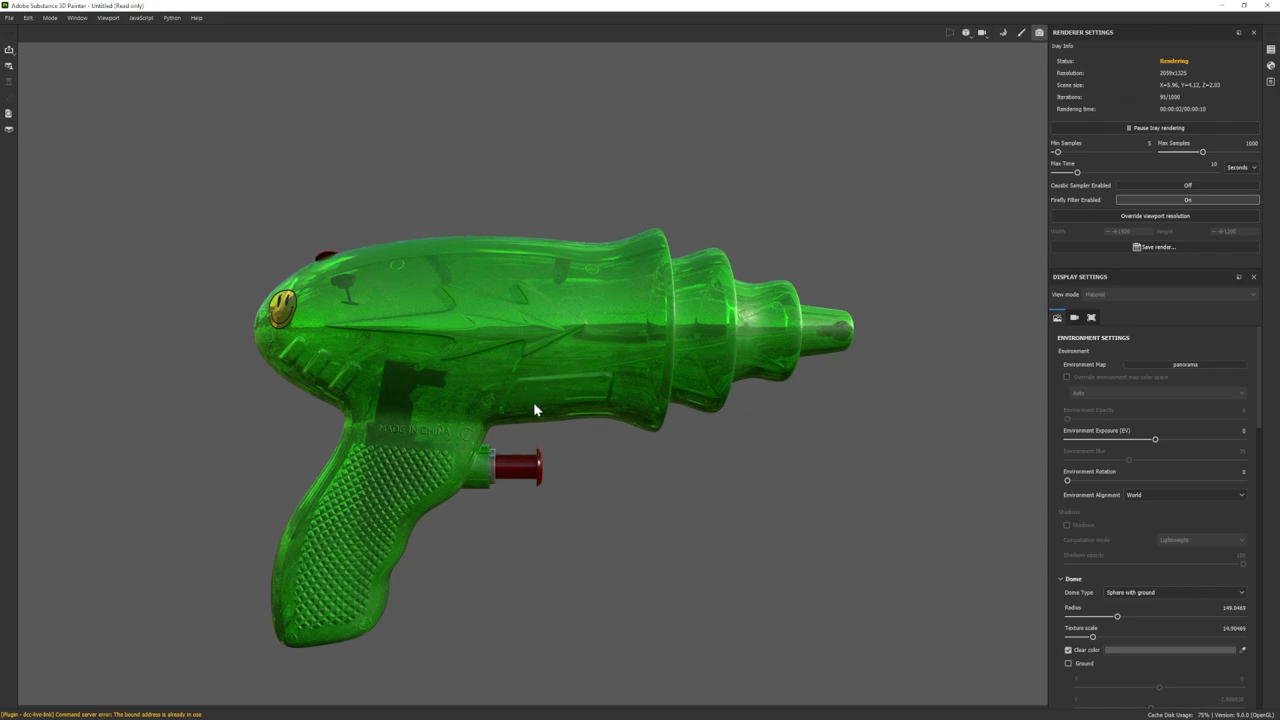
- Light the Iray render with the Studio Tomoco environment map, rotated to about 243
{"action": "right_click_drag", "start_coordinate": [533, 402], "coordinate": [603, 440], "text": "shift"}
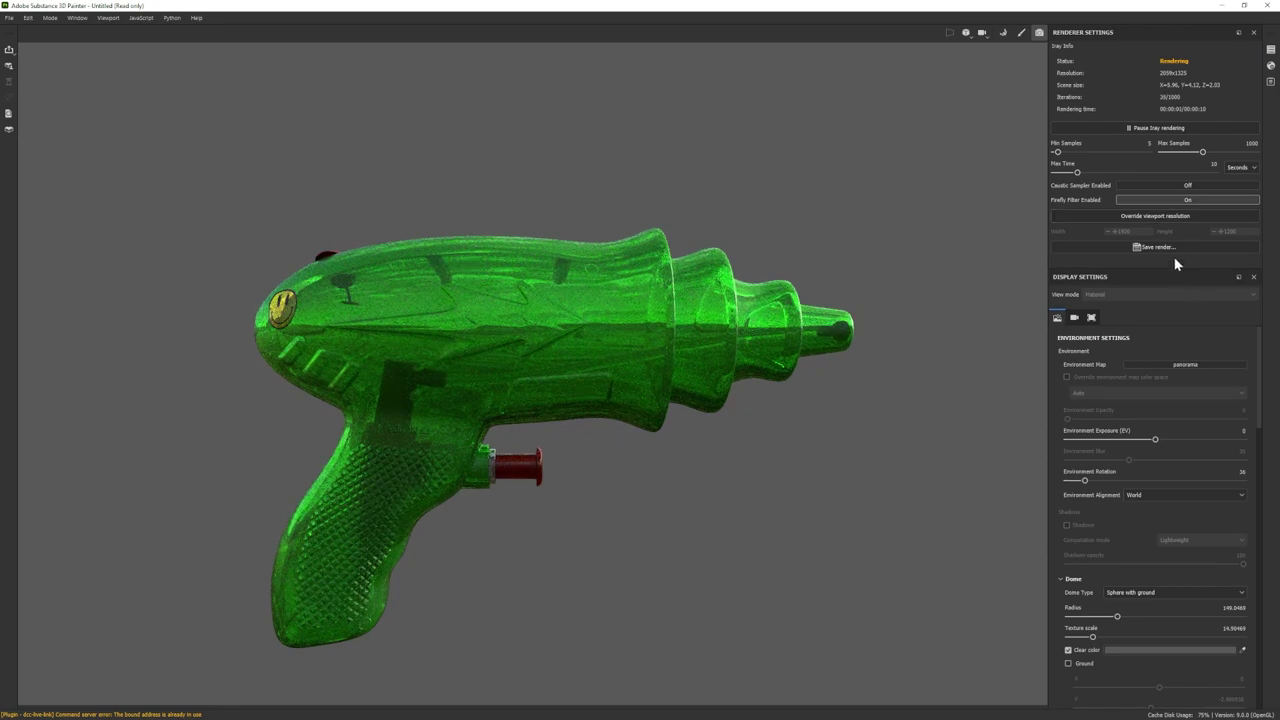
{"action": "left_click", "coordinate": [1200, 366]}
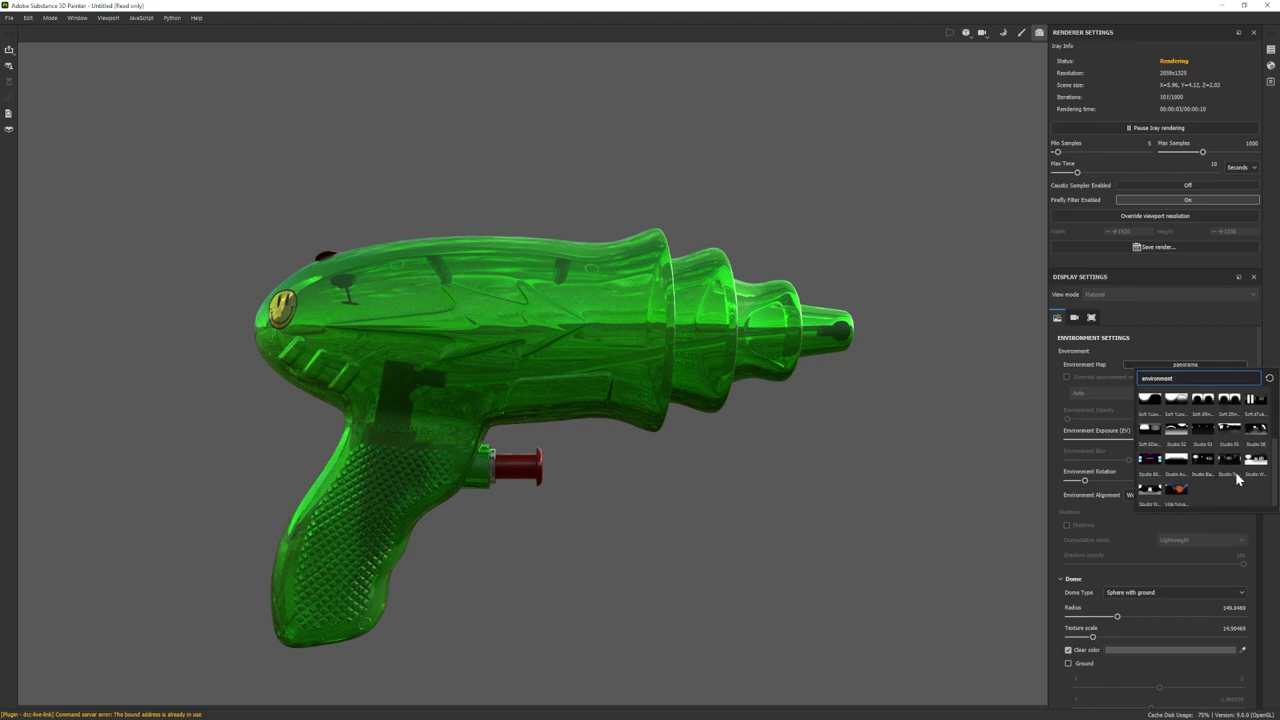
{"action": "left_click", "coordinate": [1229, 457]}
{"action": "right_click_drag", "start_coordinate": [646, 394], "coordinate": [755, 494], "text": "shift"}
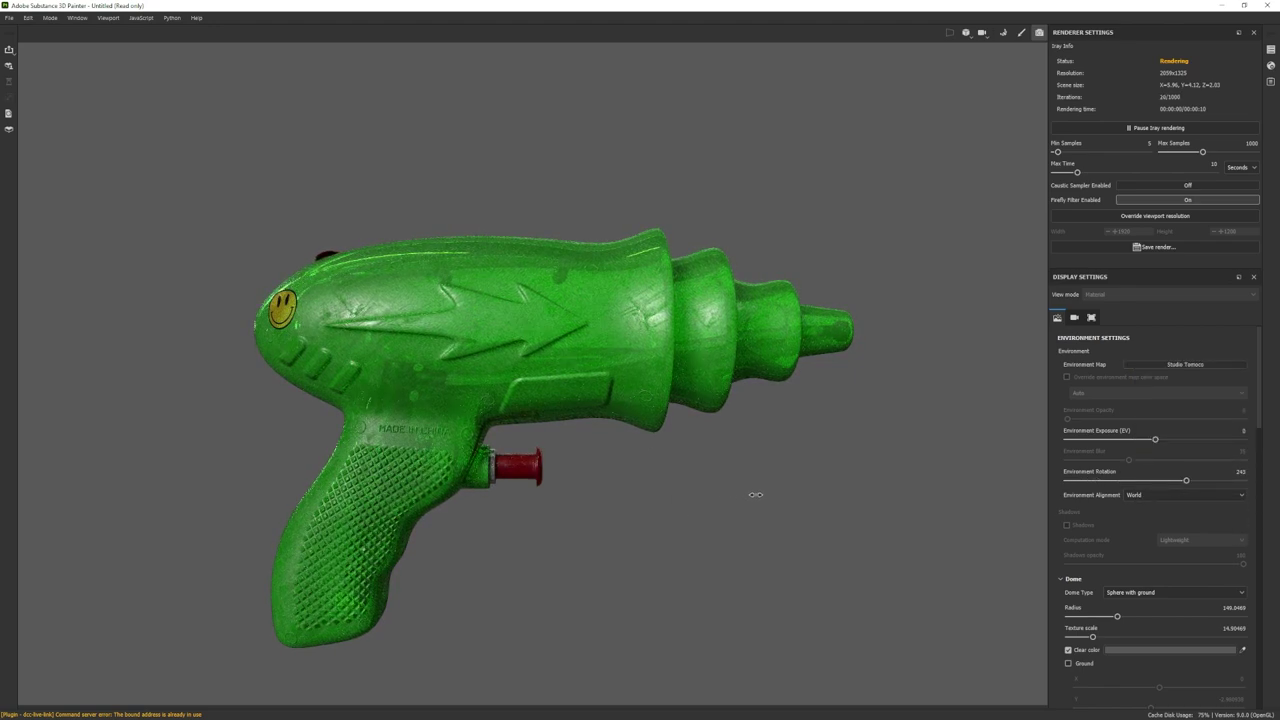
{"action": "mouse_move", "coordinate": [828, 471]}
{"action": "left_mouse_down", "text": "alt"}
{"action": "mouse_move", "coordinate": [781, 461]}
{"action": "mouse_move", "coordinate": [826, 463]}
{"action": "left_mouse_up", "text": "alt"}
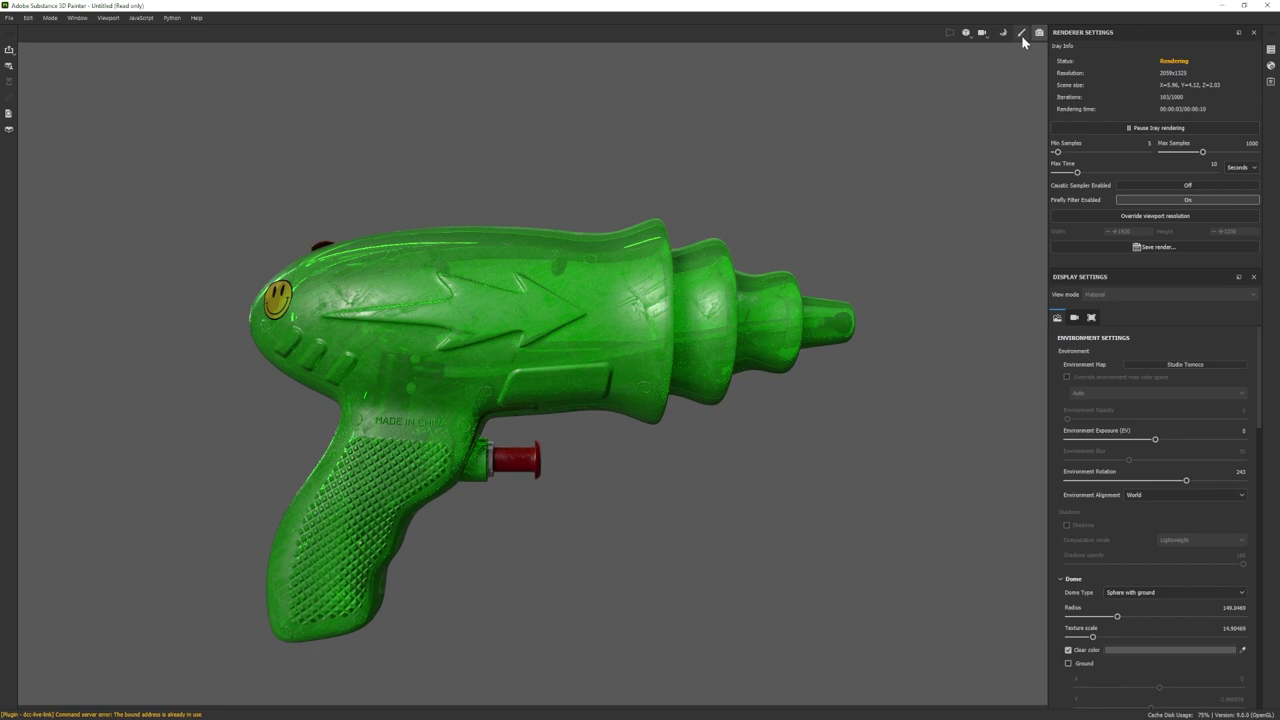
- Set the main shader's Refraction to 0.92 to make the gun body more transparent
{"action": "left_click", "coordinate": [1270, 65]}
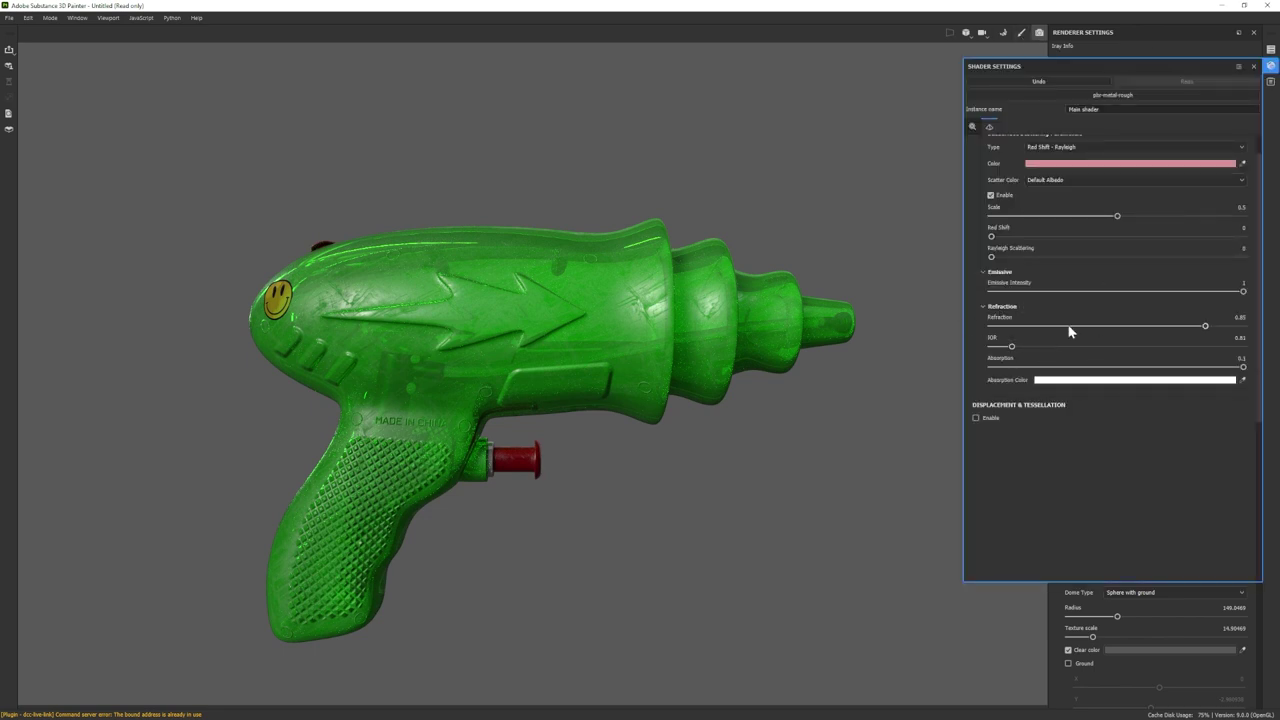
{"action": "left_click_drag", "start_coordinate": [1211, 328], "coordinate": [1216, 330]}
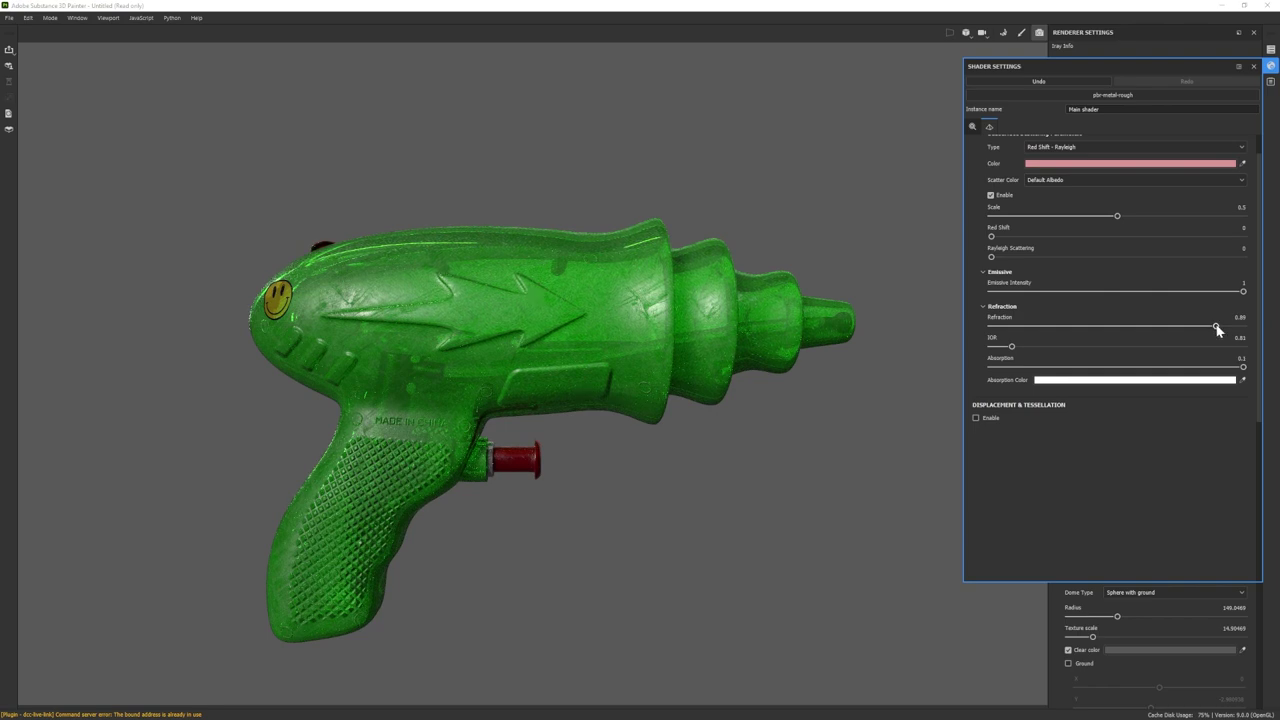
{"action": "left_click_drag", "start_coordinate": [1220, 326], "coordinate": [1222, 326]}
{"action": "left_click_drag", "start_coordinate": [1221, 324], "coordinate": [1224, 330]}
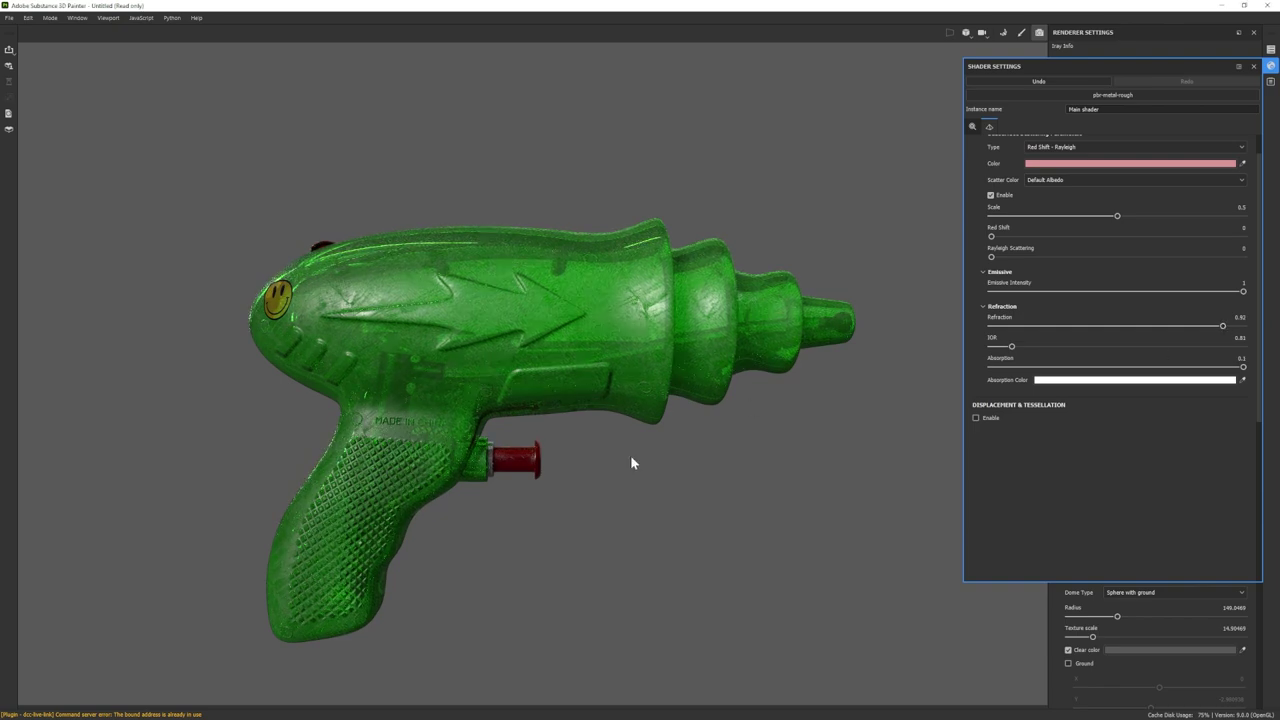
{"action": "left_click", "coordinate": [1271, 65]}
- Increase the tiling of Fill layer 2's roughness grunge to 14.21 and check it in Iray
{"action": "left_click", "coordinate": [1020, 33]}
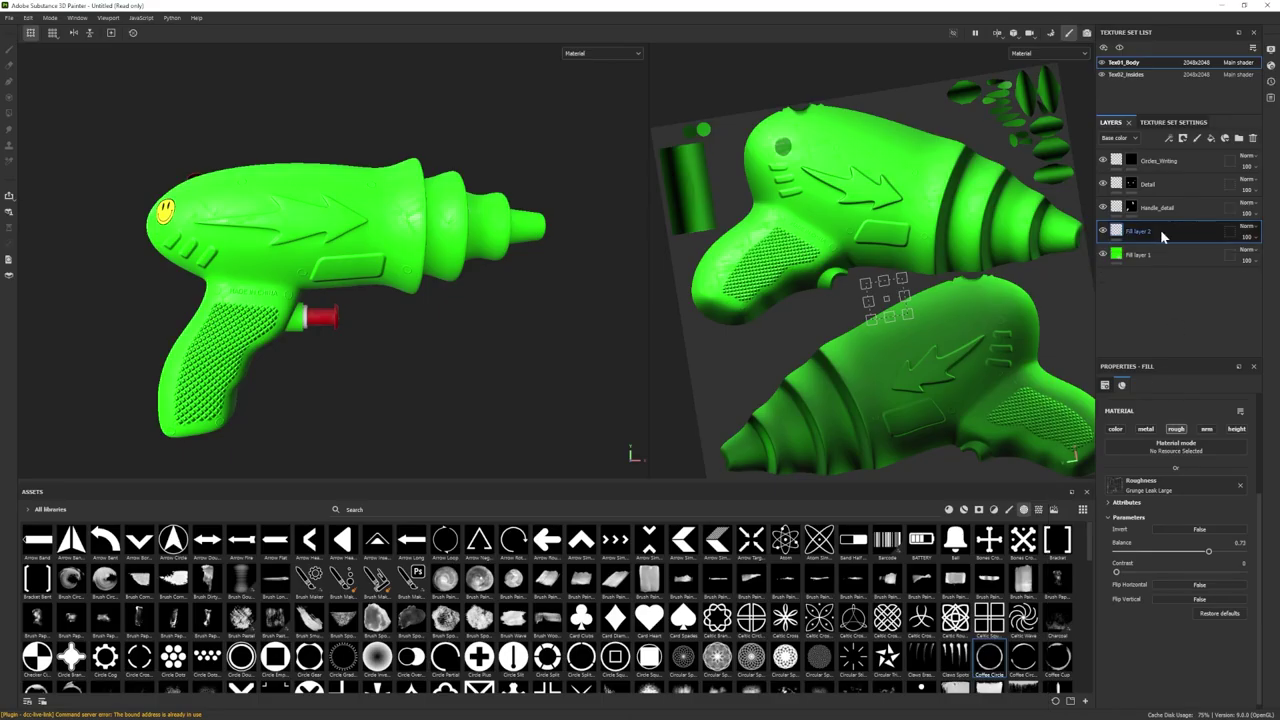
{"action": "scroll", "coordinate": [1184, 520], "scroll_direction": "up", "scroll_amount": 3}
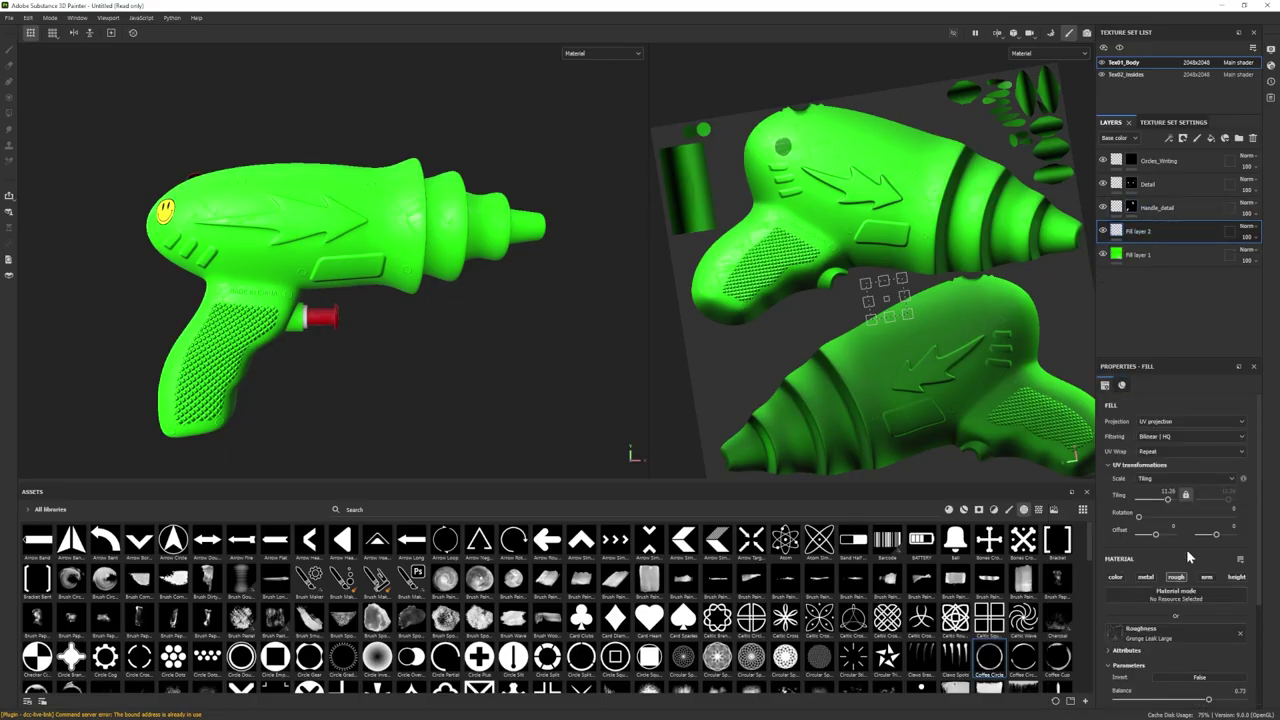
{"action": "left_click_drag", "start_coordinate": [1170, 503], "coordinate": [1171, 503]}
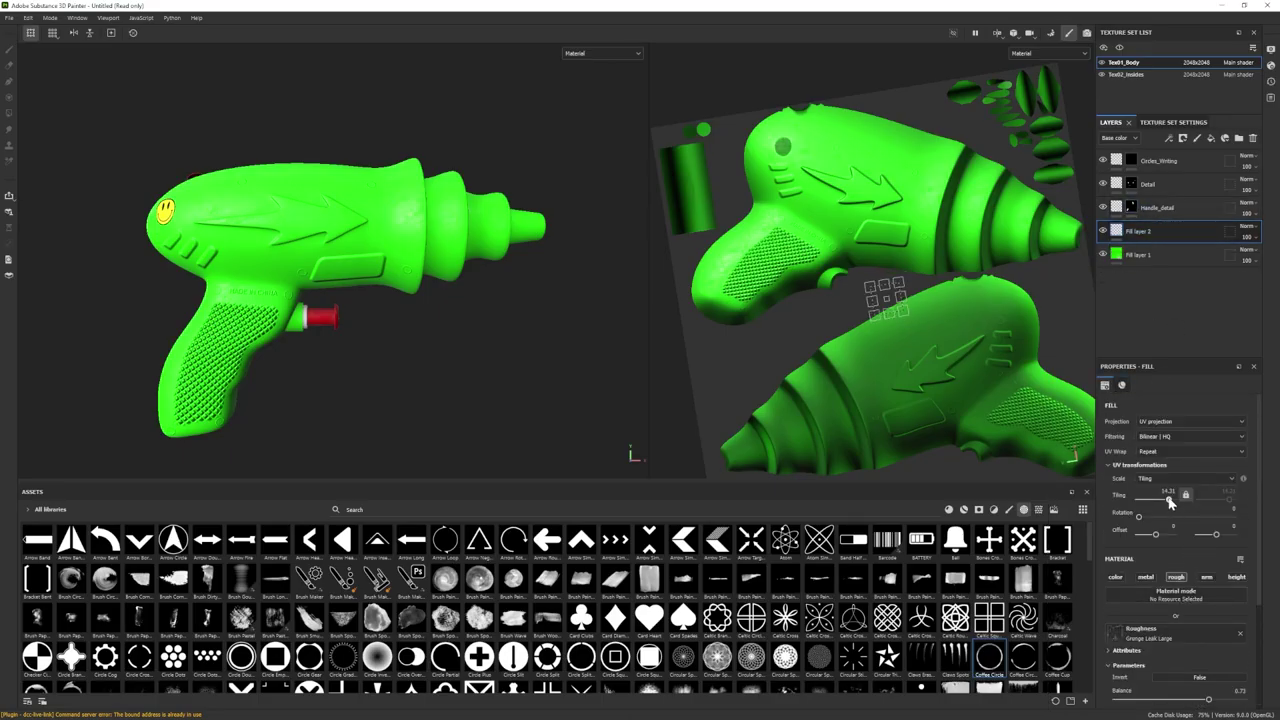
{"action": "left_click", "coordinate": [1087, 34]}
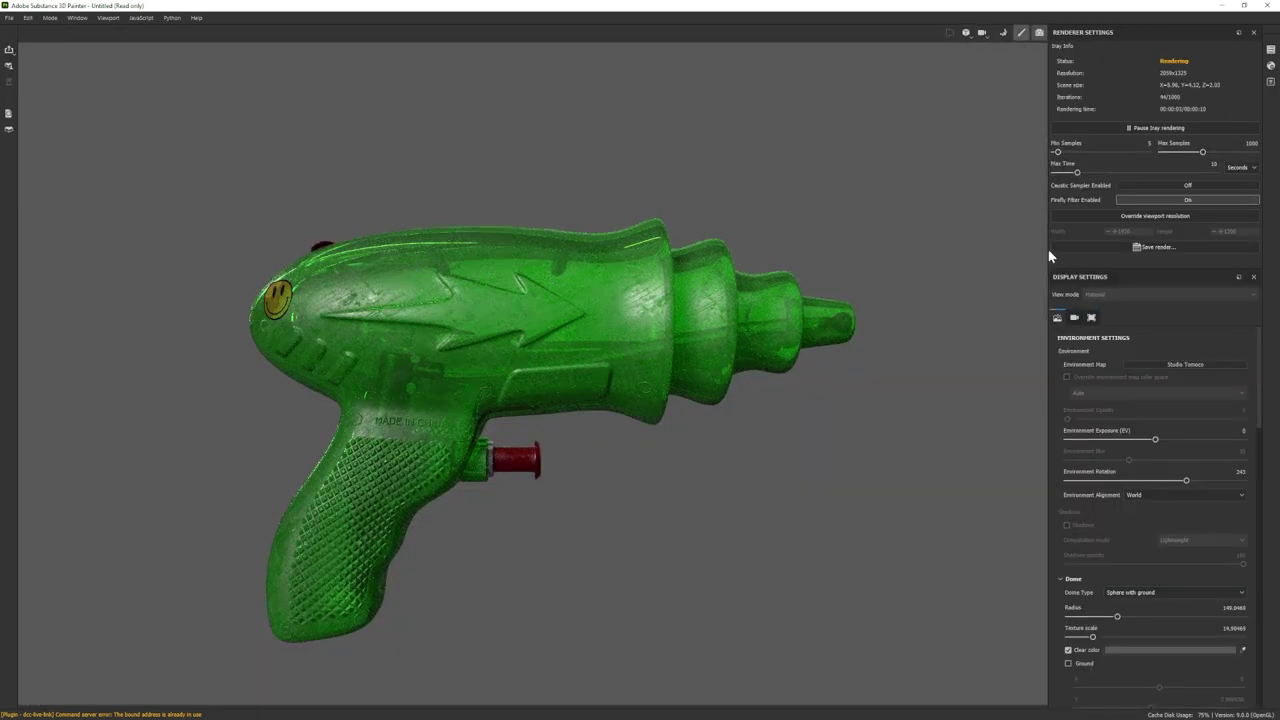
- Lower Fill layer 2's roughness Balance to 0.47 for a glossier body and check it in Iray
{"action": "left_click", "coordinate": [1021, 33]}
{"action": "left_click_drag", "start_coordinate": [1201, 703], "coordinate": [1172, 703]}
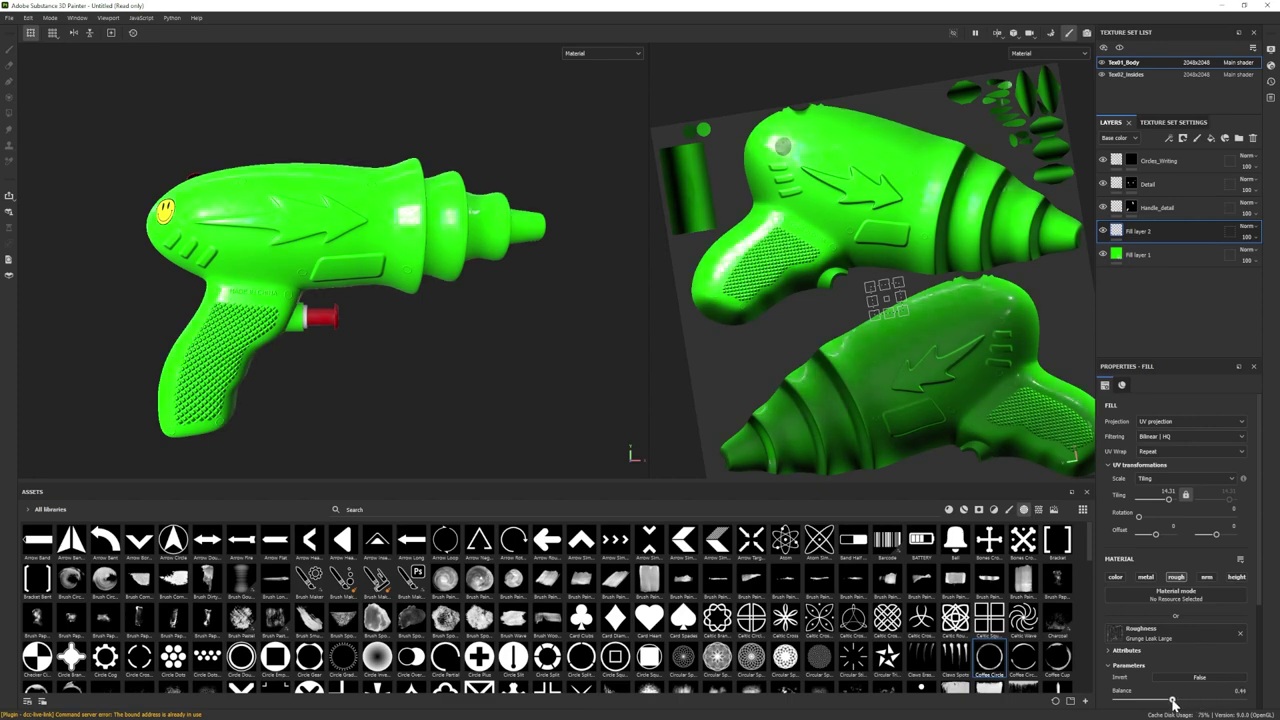
{"action": "left_click", "coordinate": [1086, 34]}
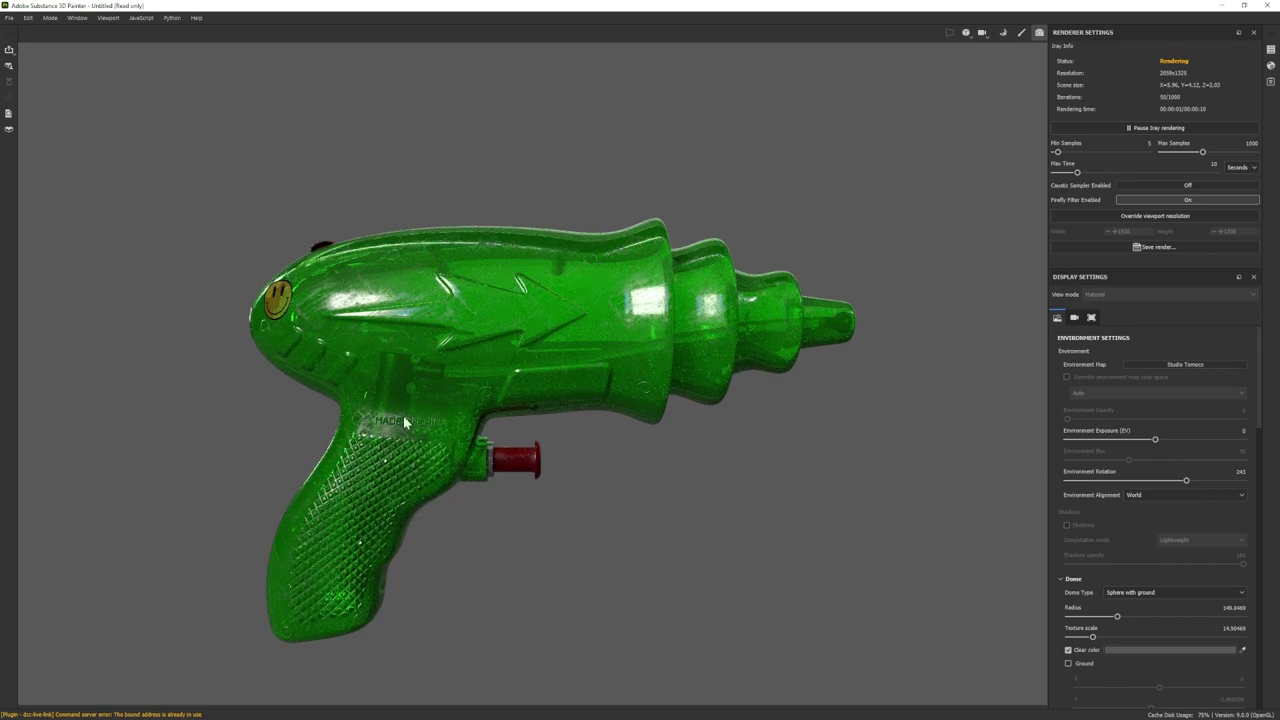
{"action": "left_click", "coordinate": [1021, 33]}
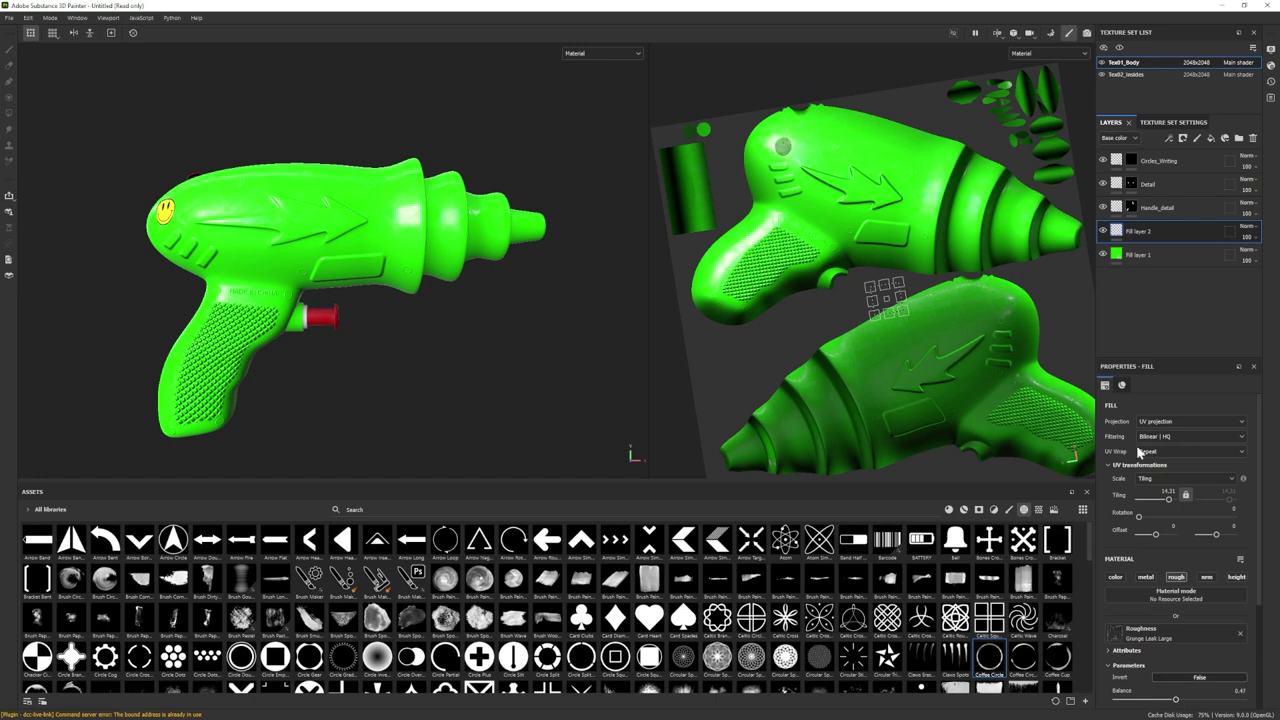
{"action": "left_click", "coordinate": [1086, 34]}
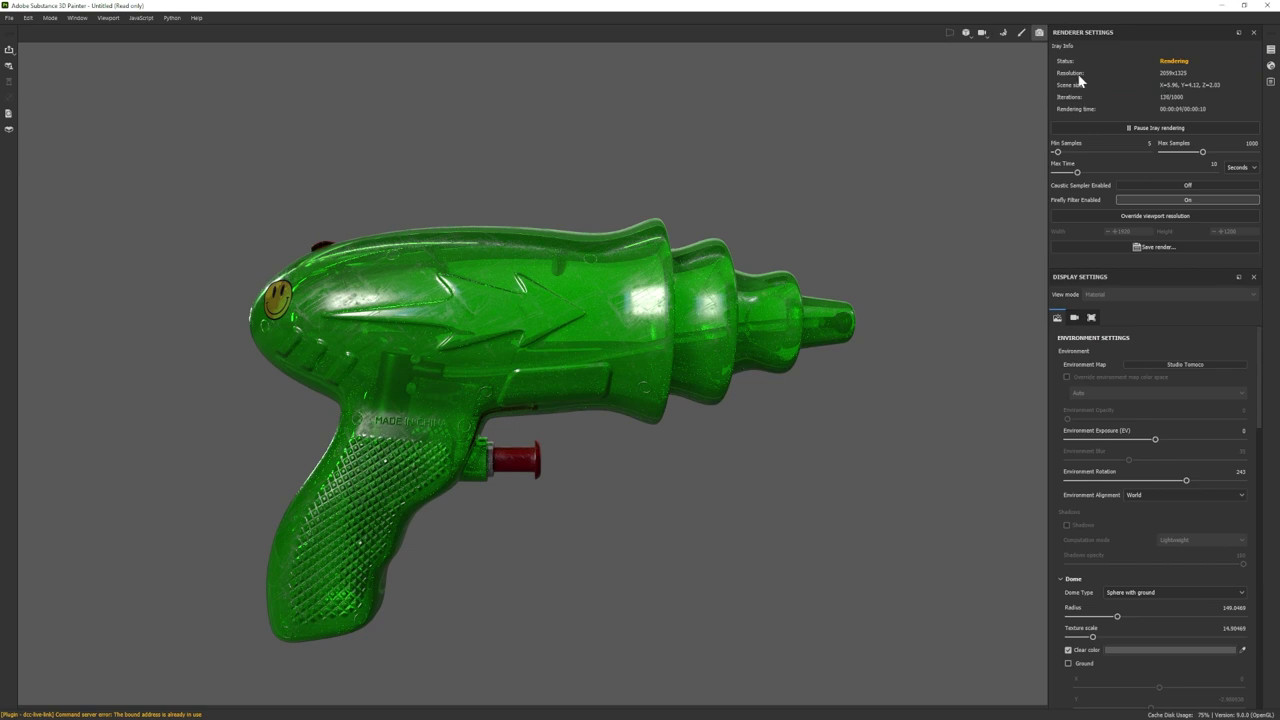
- Set the main shader's IOR to 0.91 and its Refraction to 0.95
{"action": "left_click", "coordinate": [1270, 66]}
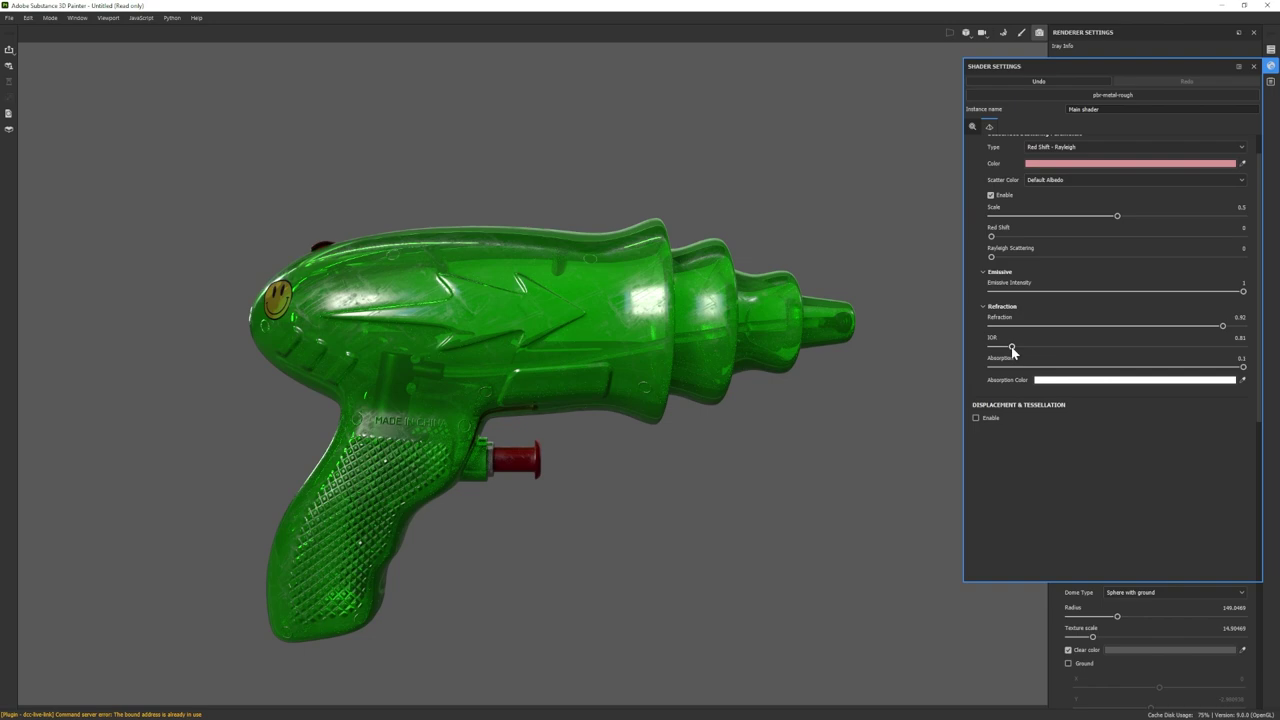
{"action": "left_click_drag", "start_coordinate": [1012, 348], "coordinate": [1010, 345]}
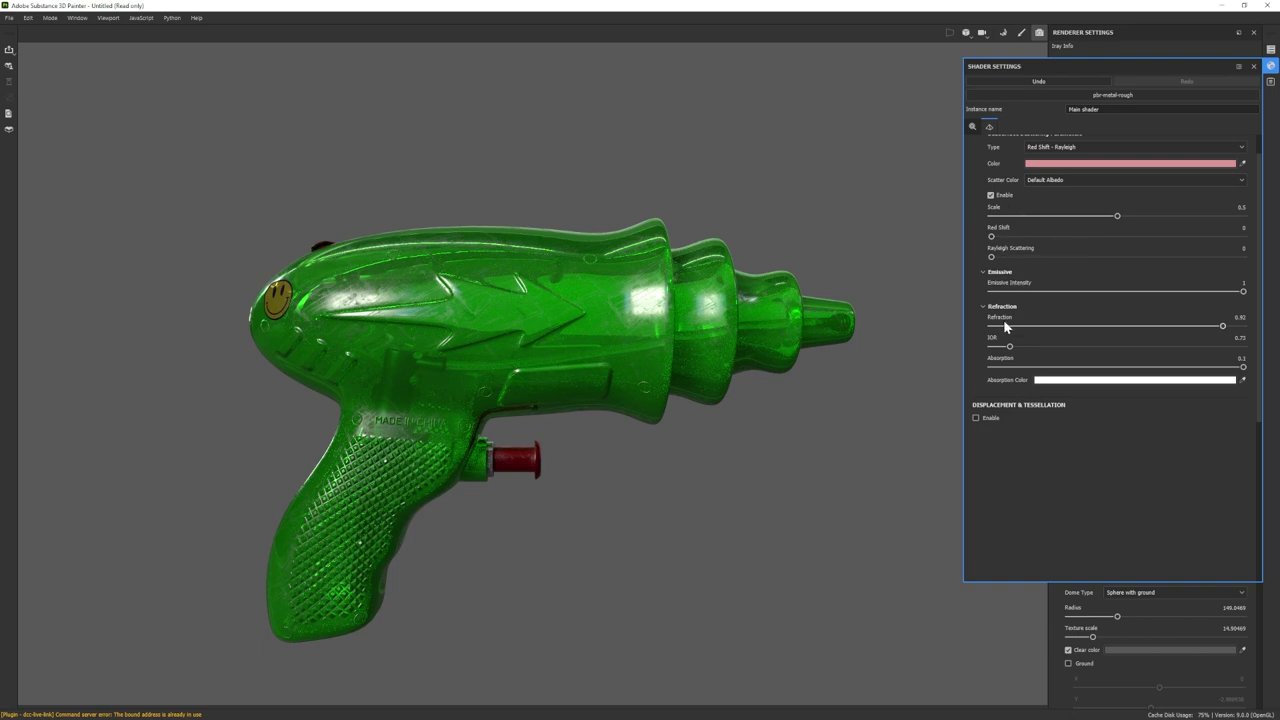
{"action": "left_click_drag", "start_coordinate": [1010, 347], "coordinate": [1009, 347]}
{"action": "left_click_drag", "start_coordinate": [1010, 347], "coordinate": [1015, 348]}
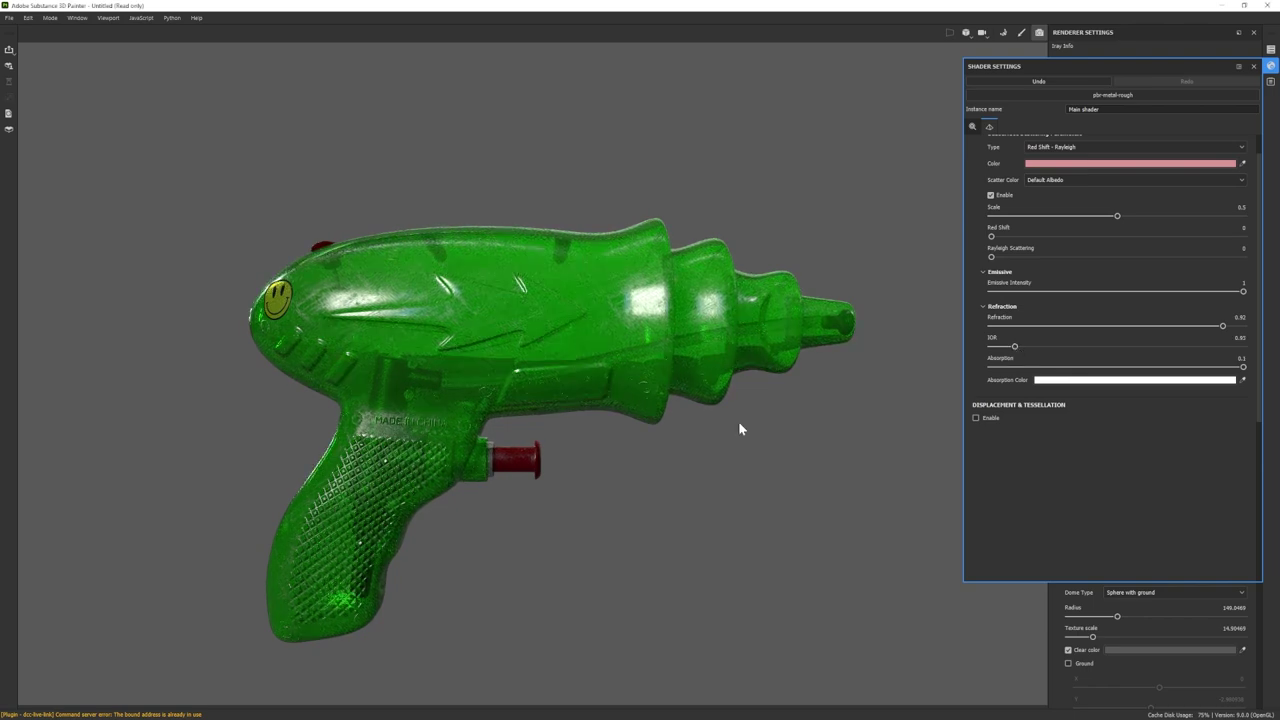
{"action": "left_click_drag", "start_coordinate": [1015, 348], "coordinate": [1013, 348]}
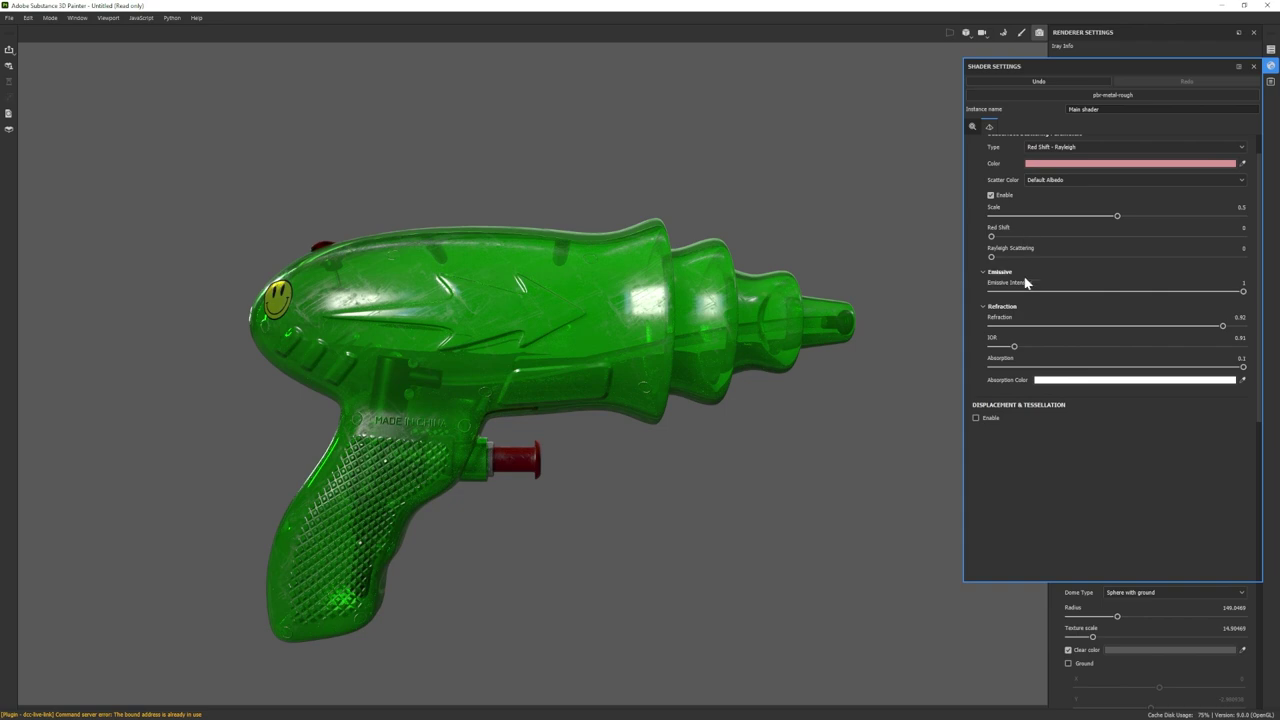
{"action": "left_click_drag", "start_coordinate": [1226, 329], "coordinate": [1232, 329]}
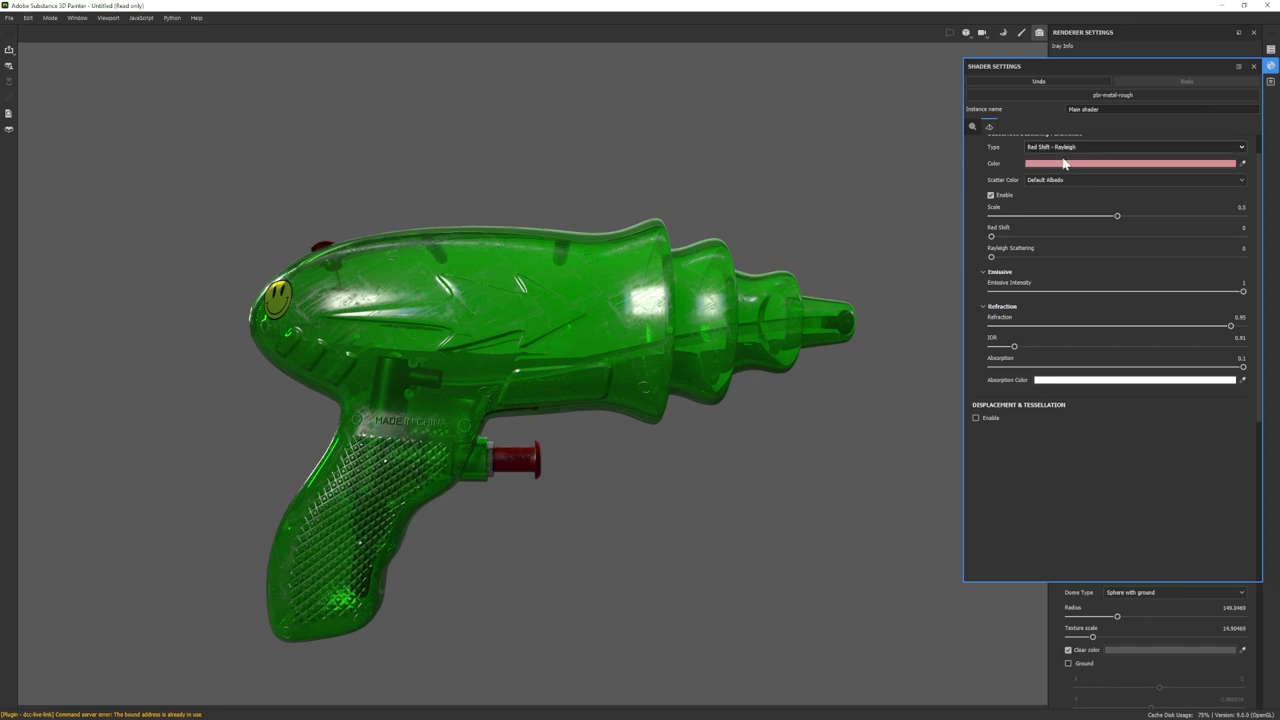
{"action": "left_click", "coordinate": [1252, 66]}
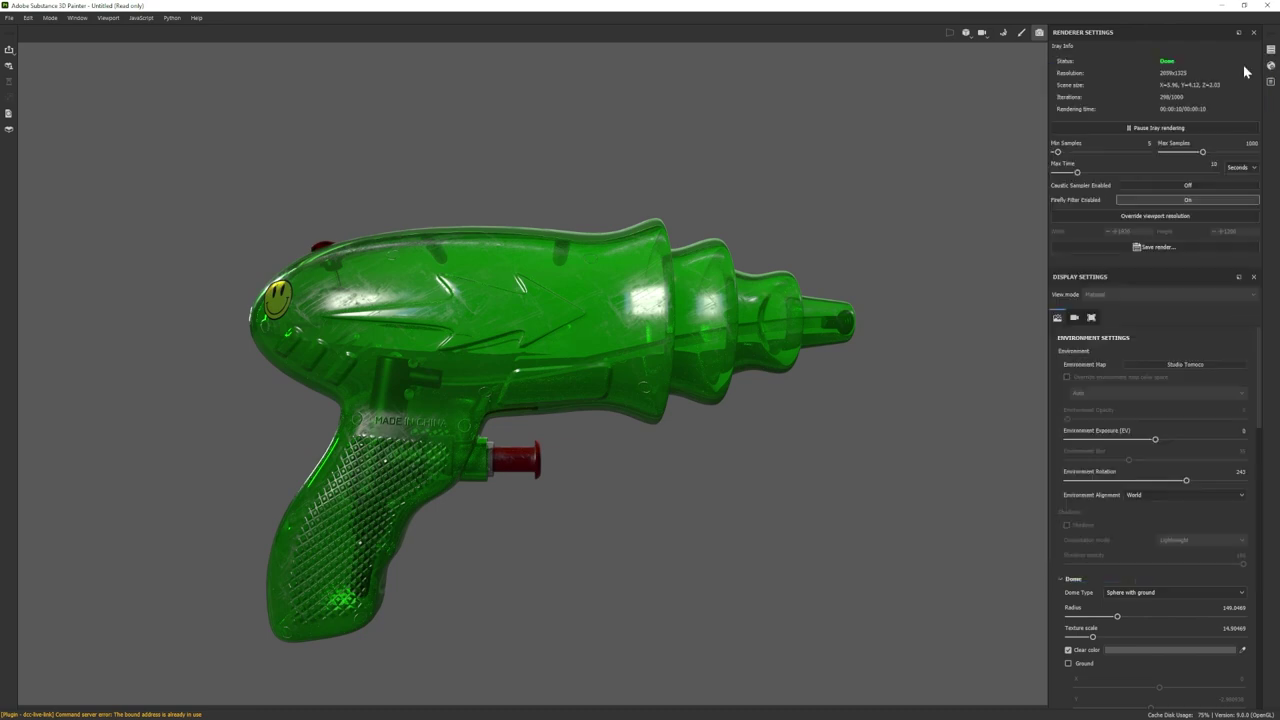
- Add a fill layer above Circles_Writing on the body with only its roughness channel enabled
{"action": "left_click", "coordinate": [1021, 32]}
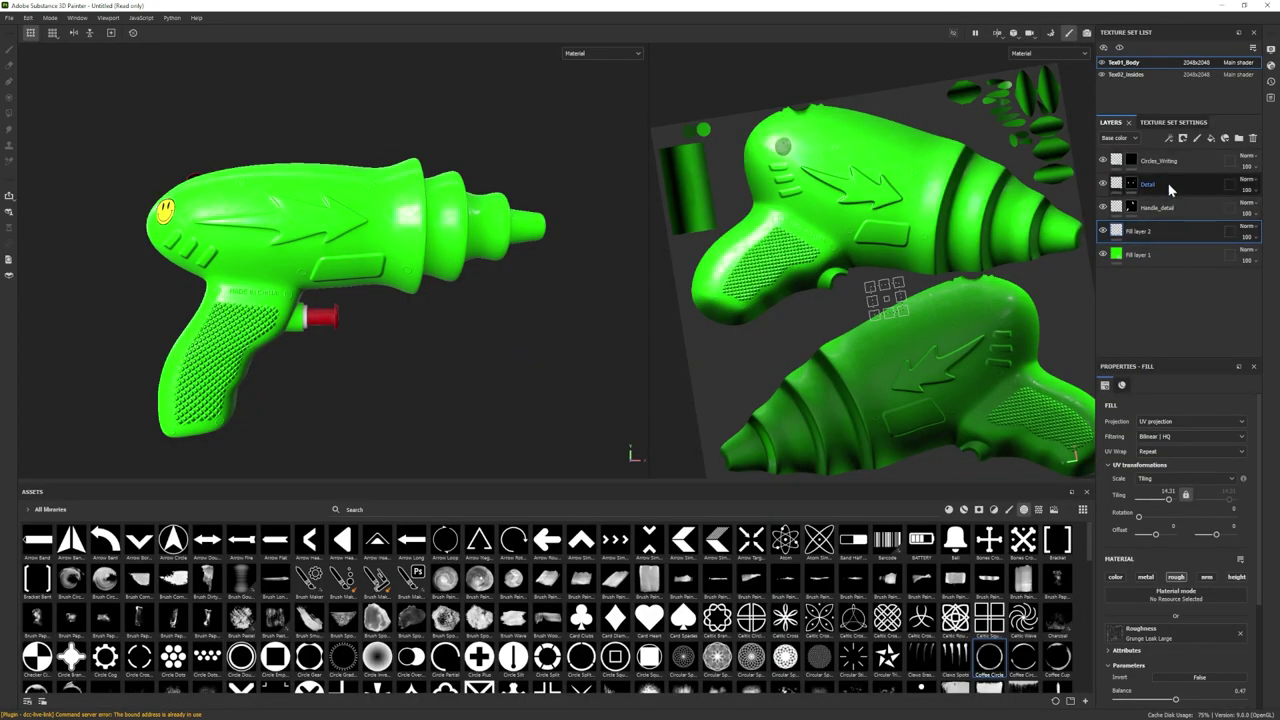
{"action": "left_click", "coordinate": [1180, 161]}
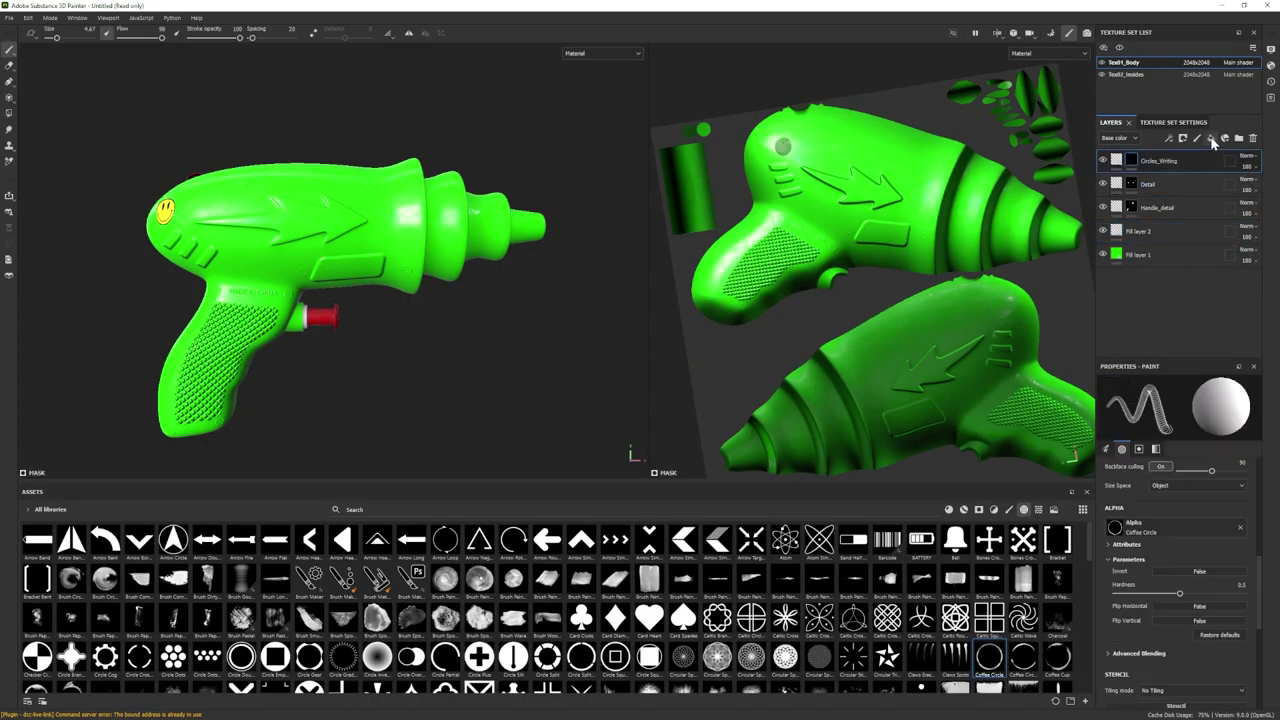
{"action": "left_click", "coordinate": [1211, 139]}
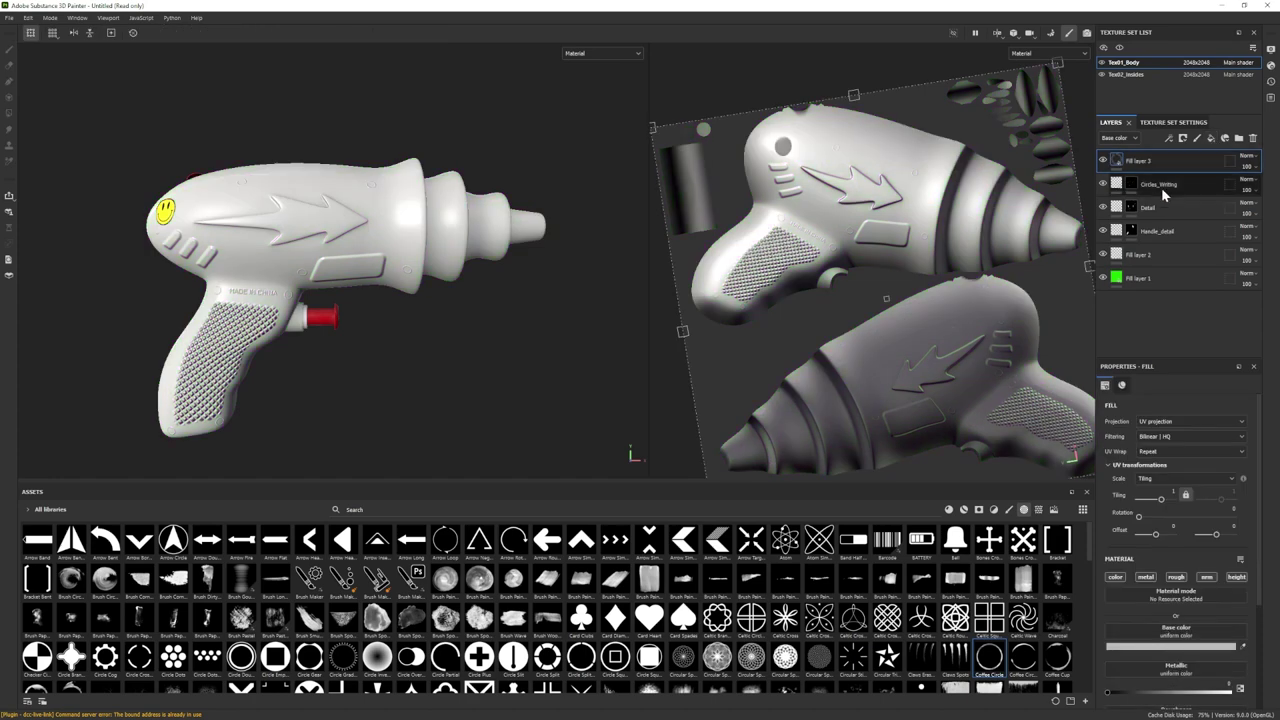
{"action": "left_click", "coordinate": [1115, 577]}
{"action": "left_click", "coordinate": [1146, 577]}
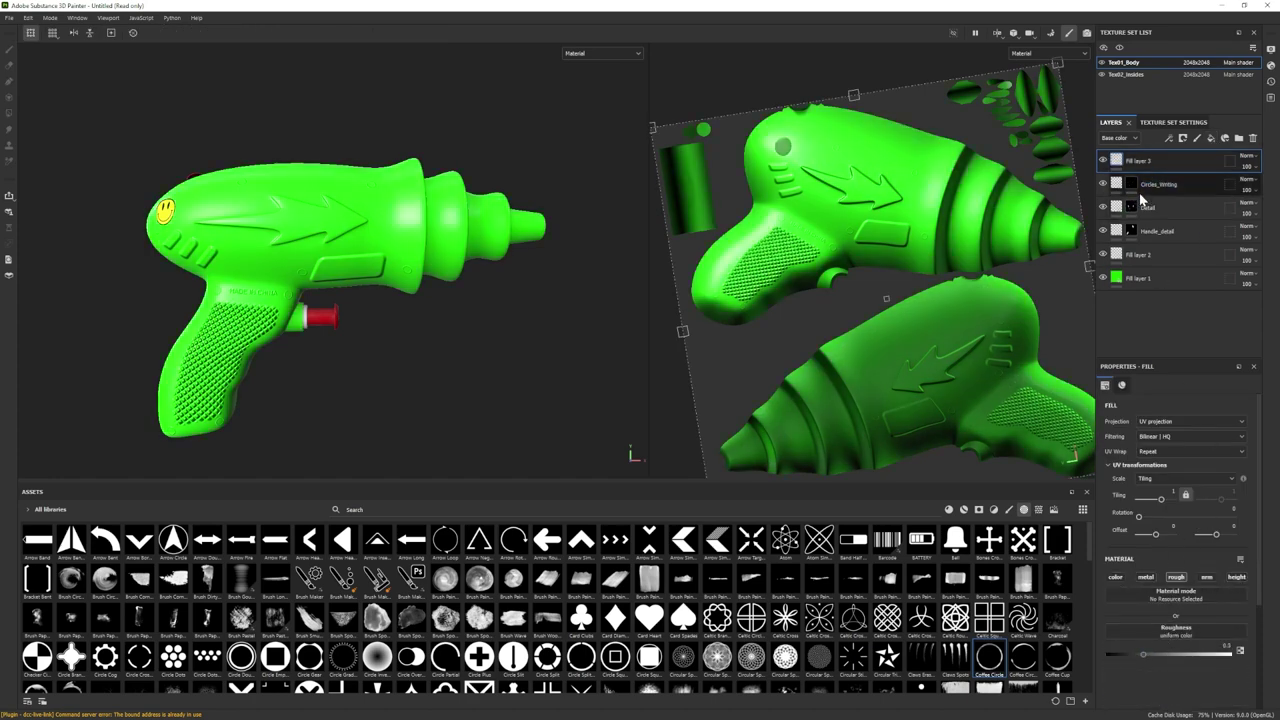
- Add a black mask to Fill layer 3 and choose the Fingerprint Thumb Flowing alpha for the paint brush
{"action": "right_click", "coordinate": [1155, 166]}
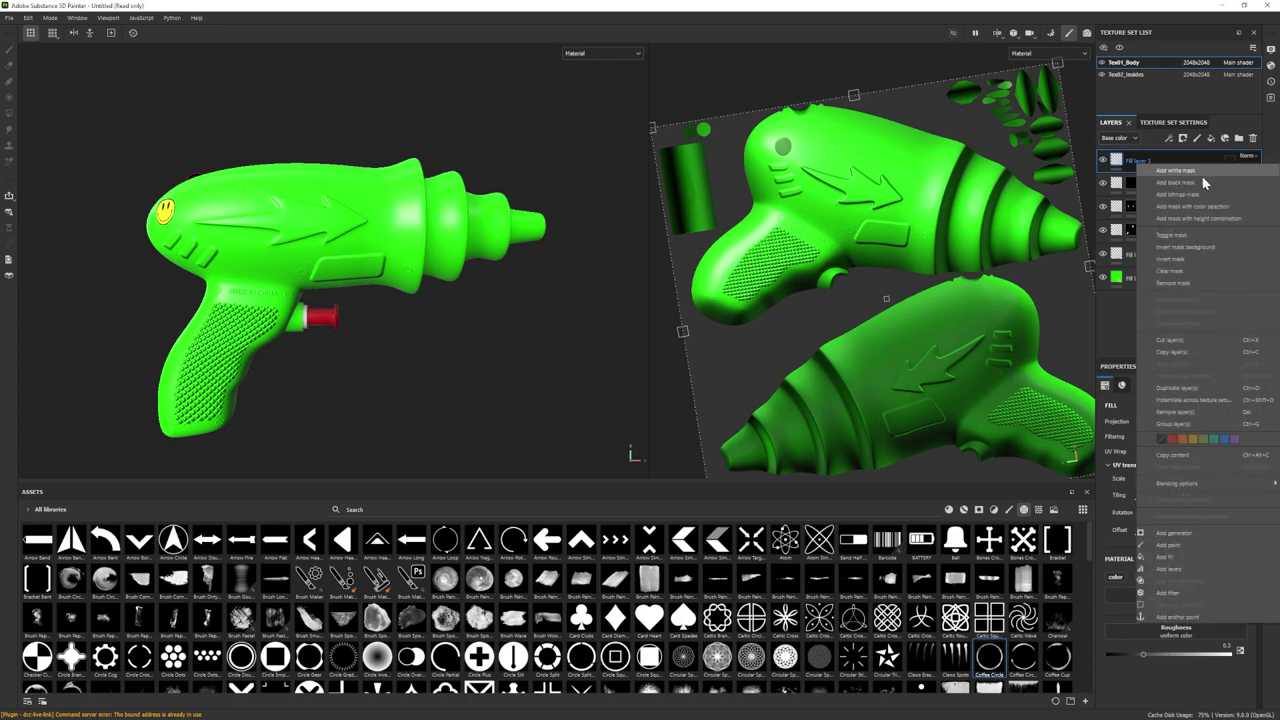
{"action": "left_click", "coordinate": [1170, 185]}
{"action": "scroll", "coordinate": [826, 628], "scroll_direction": "down", "scroll_amount": 3}
{"action": "scroll", "coordinate": [826, 628], "scroll_direction": "down", "scroll_amount": 3}
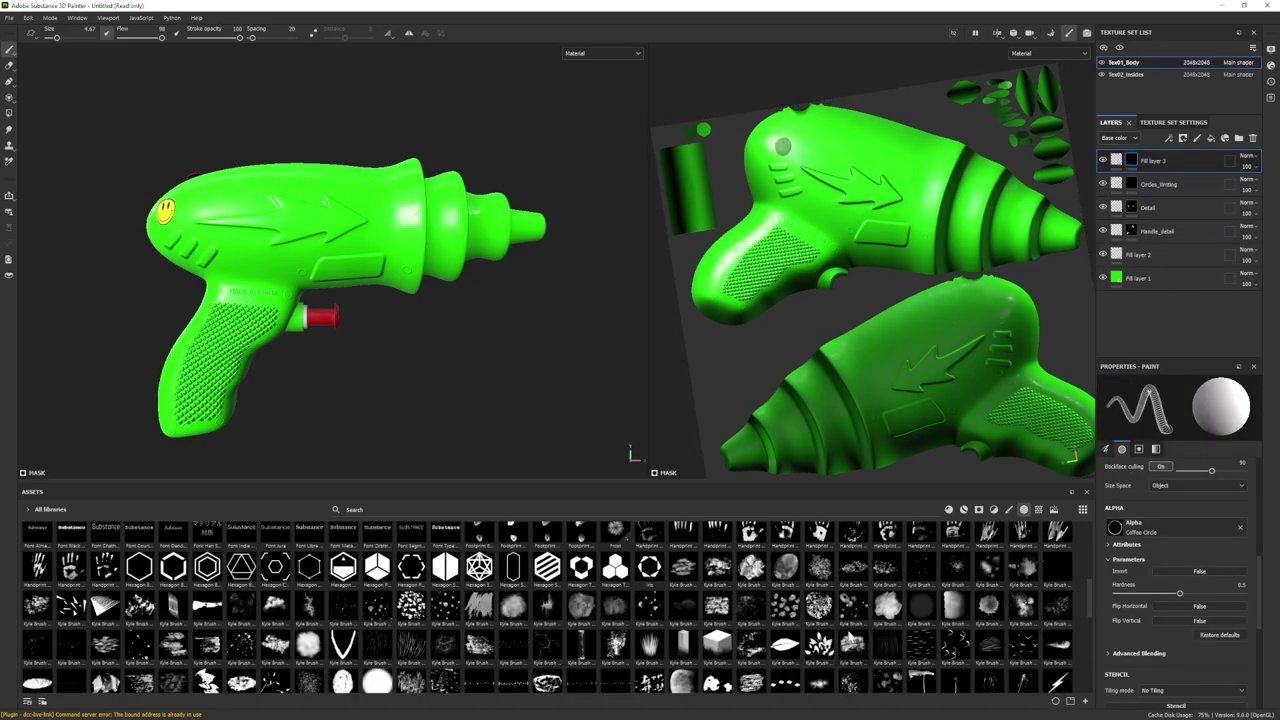
{"action": "scroll", "coordinate": [645, 615], "scroll_direction": "up", "scroll_amount": 3}
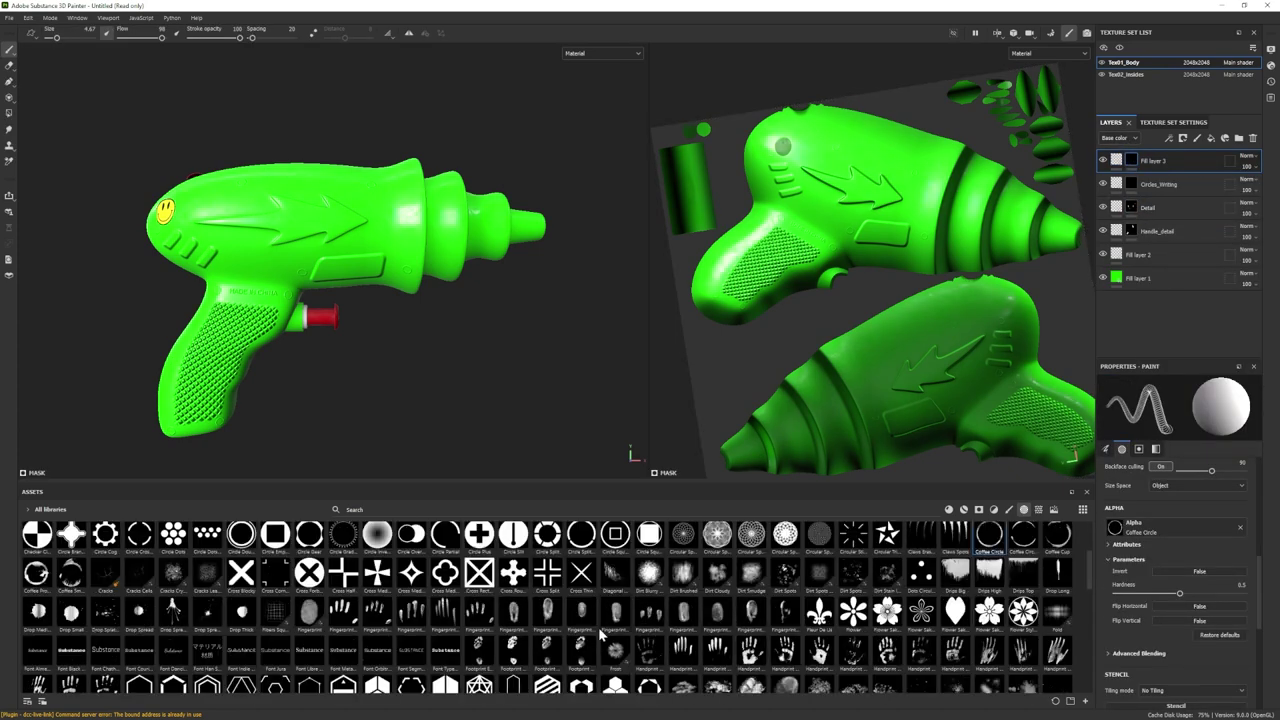
{"action": "scroll", "coordinate": [400, 630], "scroll_direction": "down", "scroll_amount": 3}
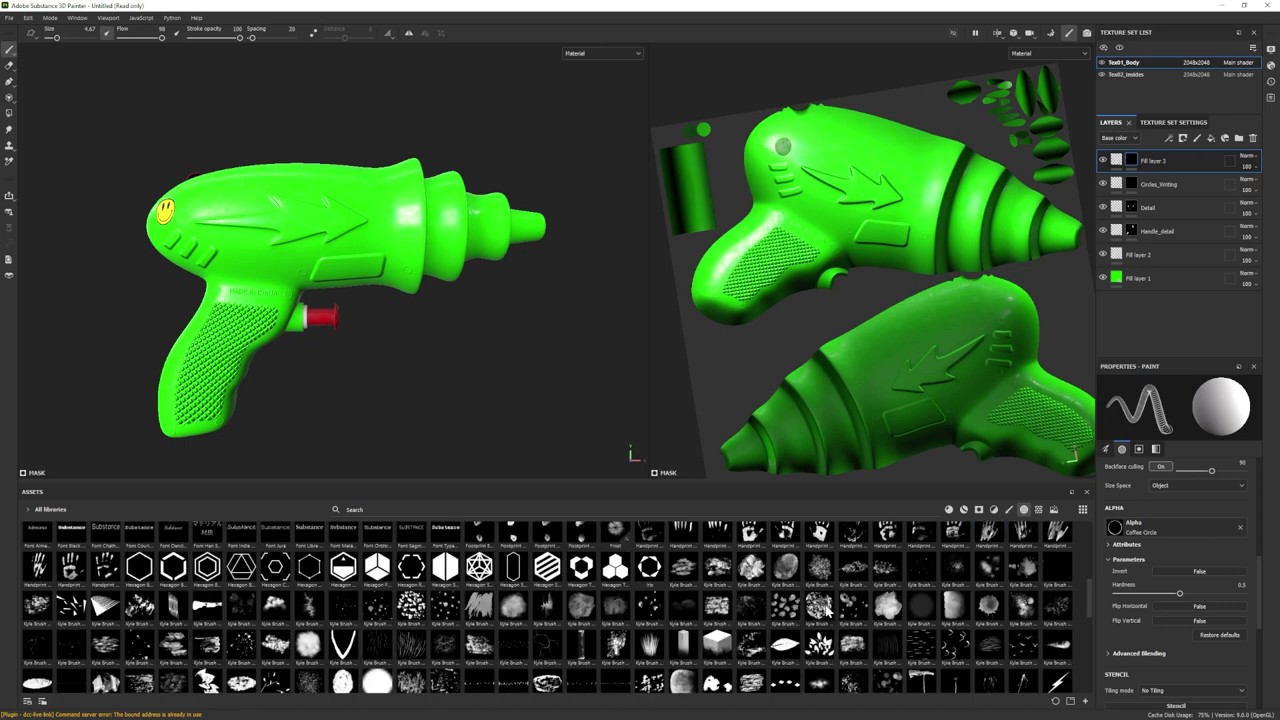
{"action": "scroll", "coordinate": [826, 606], "scroll_direction": "up", "scroll_amount": 3}
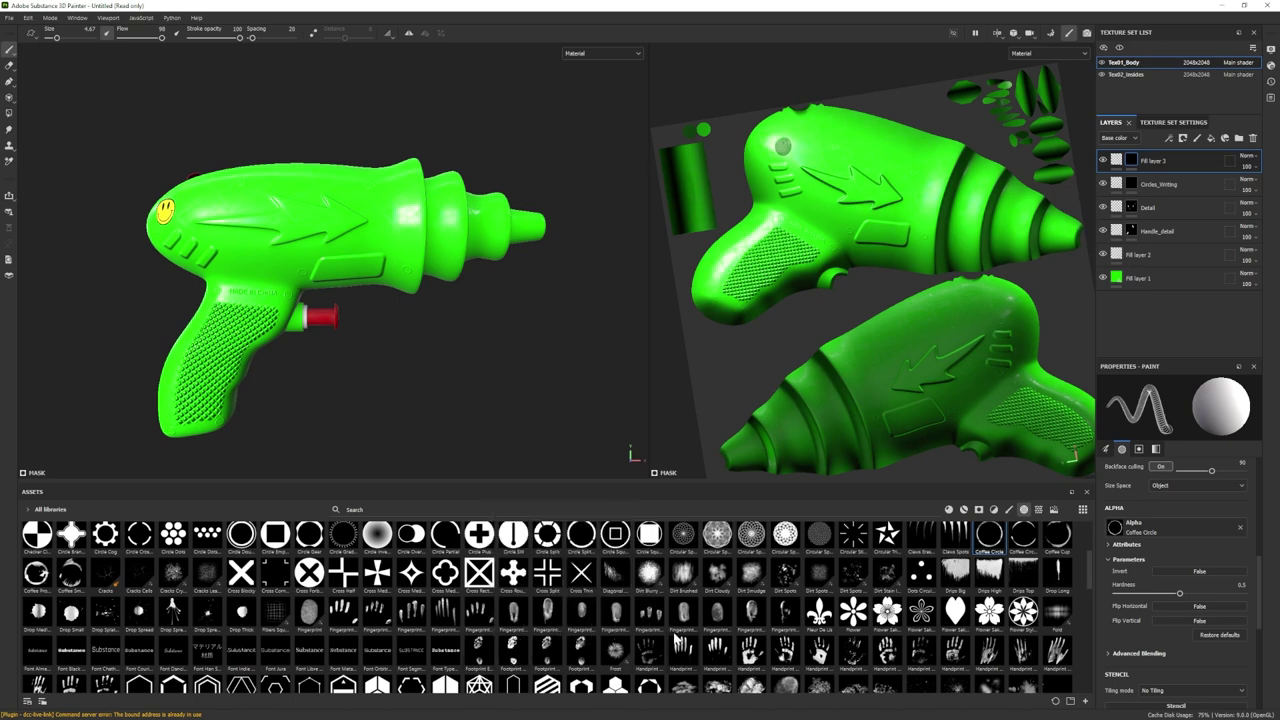
{"action": "scroll", "coordinate": [672, 637], "scroll_direction": "down", "scroll_amount": 3}
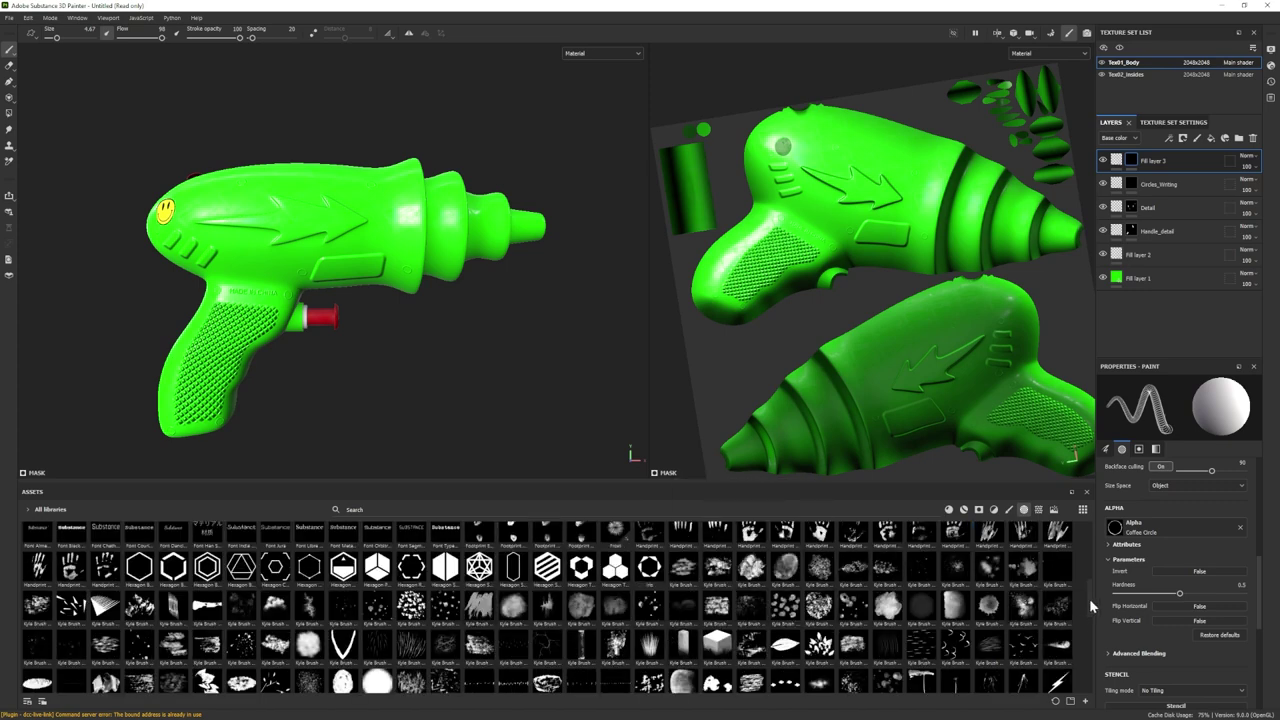
{"action": "mouse_move", "coordinate": [1089, 598]}
{"action": "left_mouse_down"}
{"action": "mouse_move", "coordinate": [1088, 622]}
{"action": "mouse_move", "coordinate": [1079, 589]}
{"action": "left_mouse_up"}
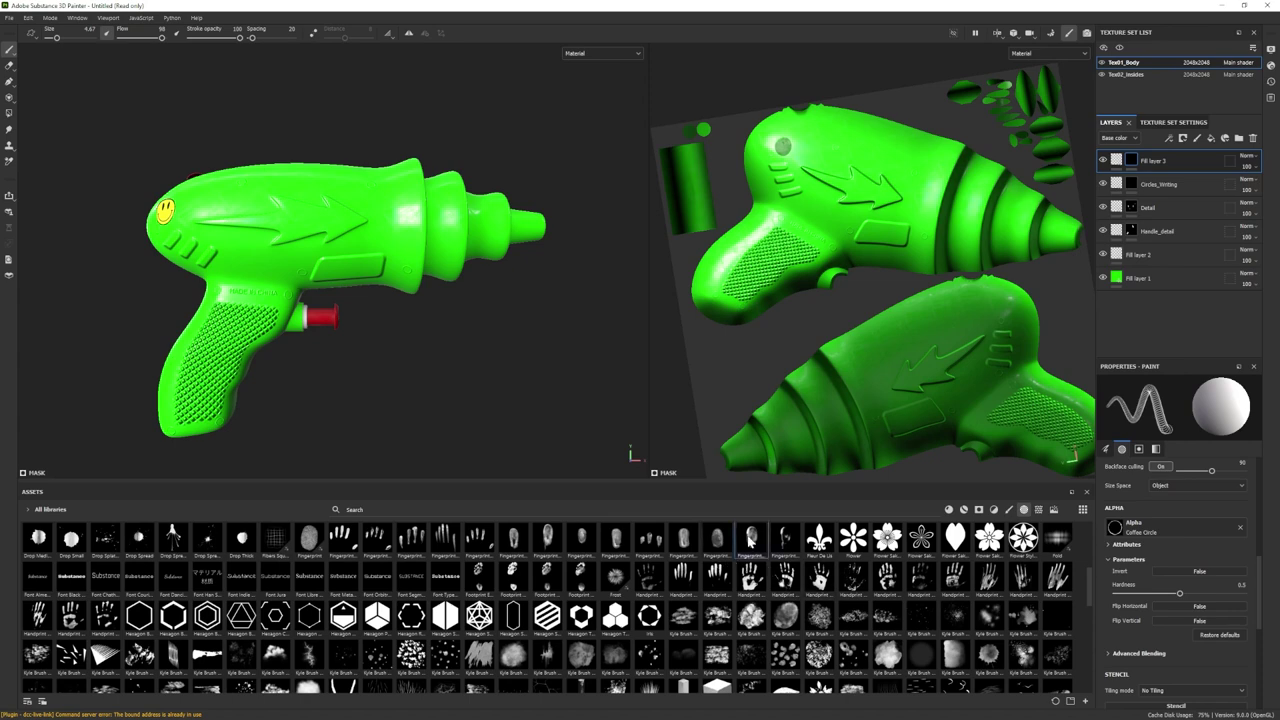
{"action": "left_click", "coordinate": [751, 541]}
- Stamp thumbprints on the body's rear and the handle in Fill layer 3's mask at brush size 18.87, switching to the Fingerprint Thumb alpha
{"action": "right_click_drag", "start_coordinate": [375, 247], "coordinate": [393, 225], "text": "ctrl"}
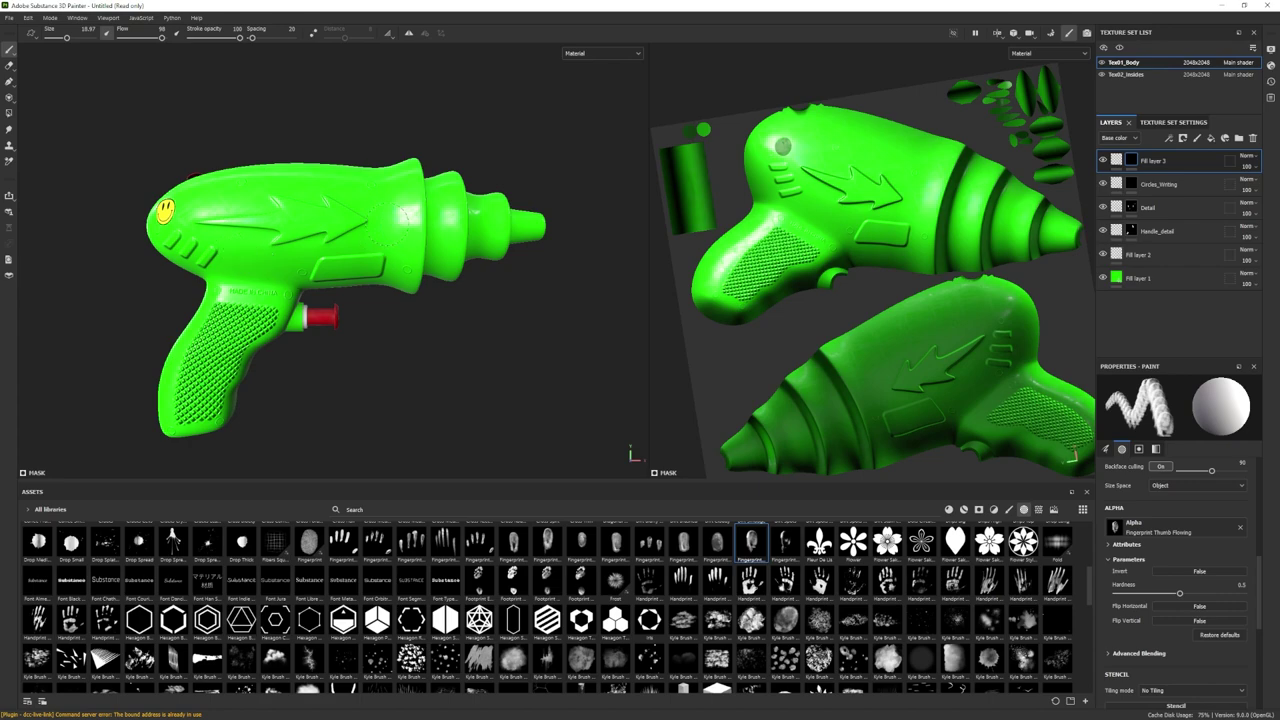
{"action": "right_click_drag", "start_coordinate": [212, 318], "coordinate": [257, 303], "text": "alt"}
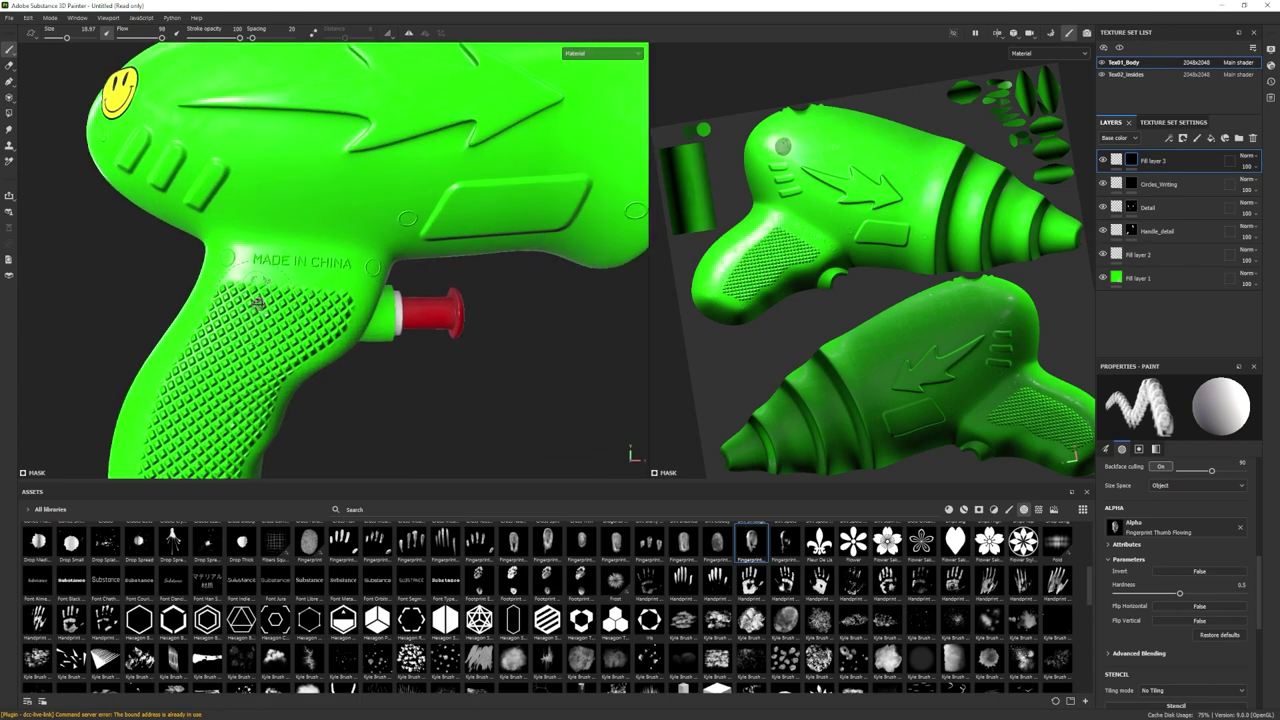
{"action": "mouse_move", "coordinate": [257, 303]}
{"action": "left_mouse_down", "text": "alt"}
{"action": "mouse_move", "coordinate": [206, 340]}
{"action": "mouse_move", "coordinate": [206, 274]}
{"action": "mouse_move", "coordinate": [225, 242]}
{"action": "mouse_move", "coordinate": [250, 238]}
{"action": "mouse_move", "coordinate": [315, 272]}
{"action": "mouse_move", "coordinate": [405, 242]}
{"action": "mouse_move", "coordinate": [418, 285]}
{"action": "left_mouse_up", "text": "alt"}
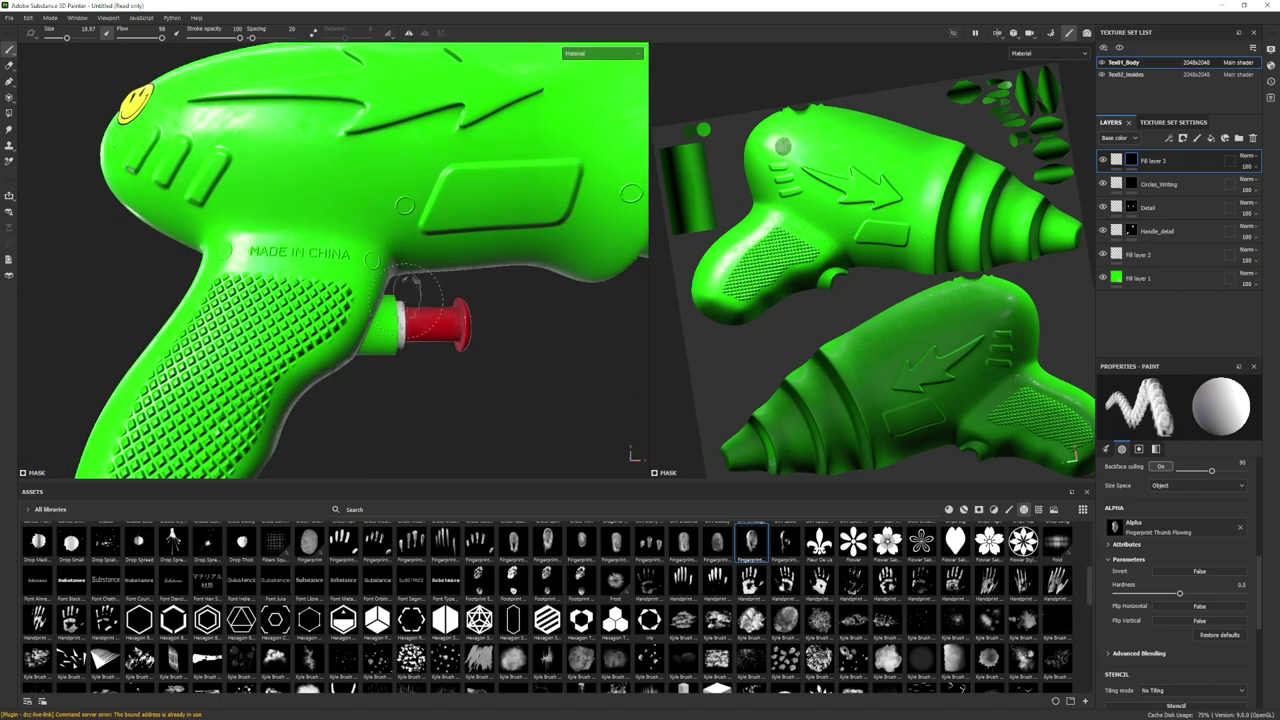
{"action": "left_click", "coordinate": [703, 541]}
{"action": "mouse_move", "coordinate": [312, 304]}
{"action": "left_mouse_down", "text": "alt"}
{"action": "mouse_move", "coordinate": [240, 306]}
{"action": "mouse_move", "coordinate": [210, 346]}
{"action": "left_mouse_up", "text": "alt"}
{"action": "middle_click_drag", "start_coordinate": [182, 378], "coordinate": [225, 325], "text": "alt"}
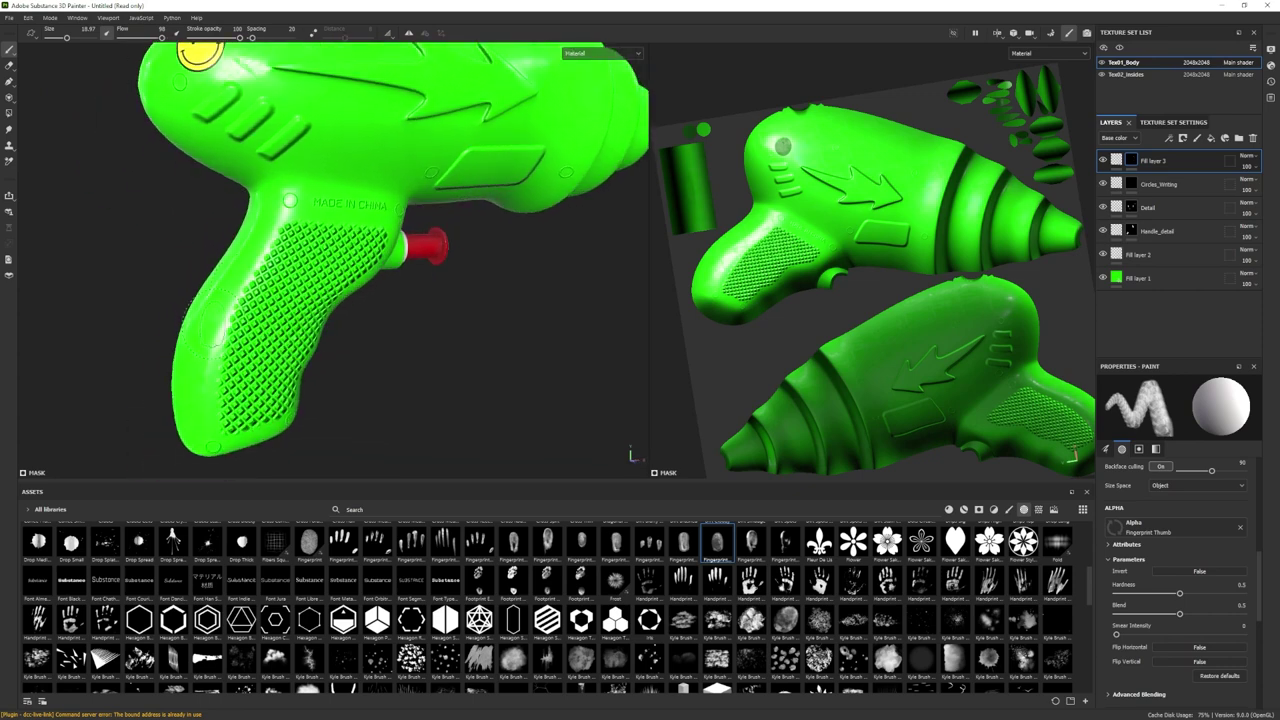
{"action": "left_click_drag", "start_coordinate": [280, 392], "coordinate": [358, 388], "text": "alt"}
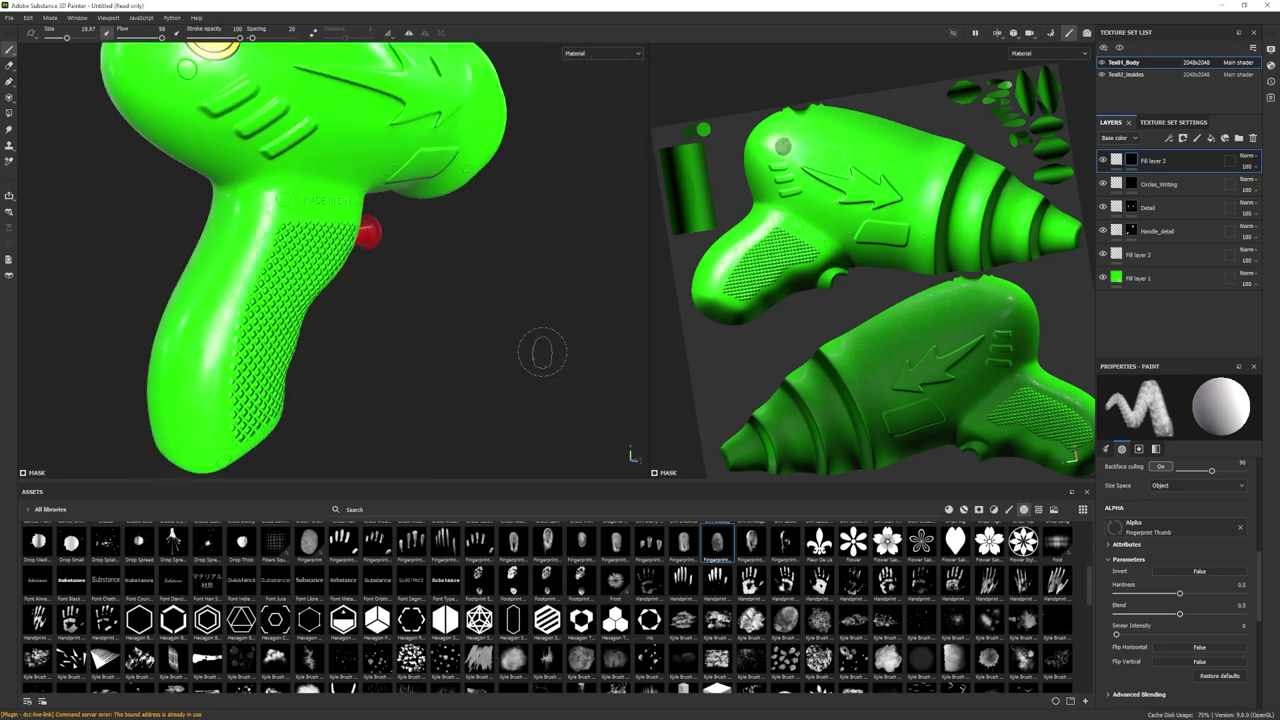
- Raise Fill layer 3's roughness to 0.4802 and check the fingerprints on the gun in Iray
{"action": "left_click", "coordinate": [1121, 166]}
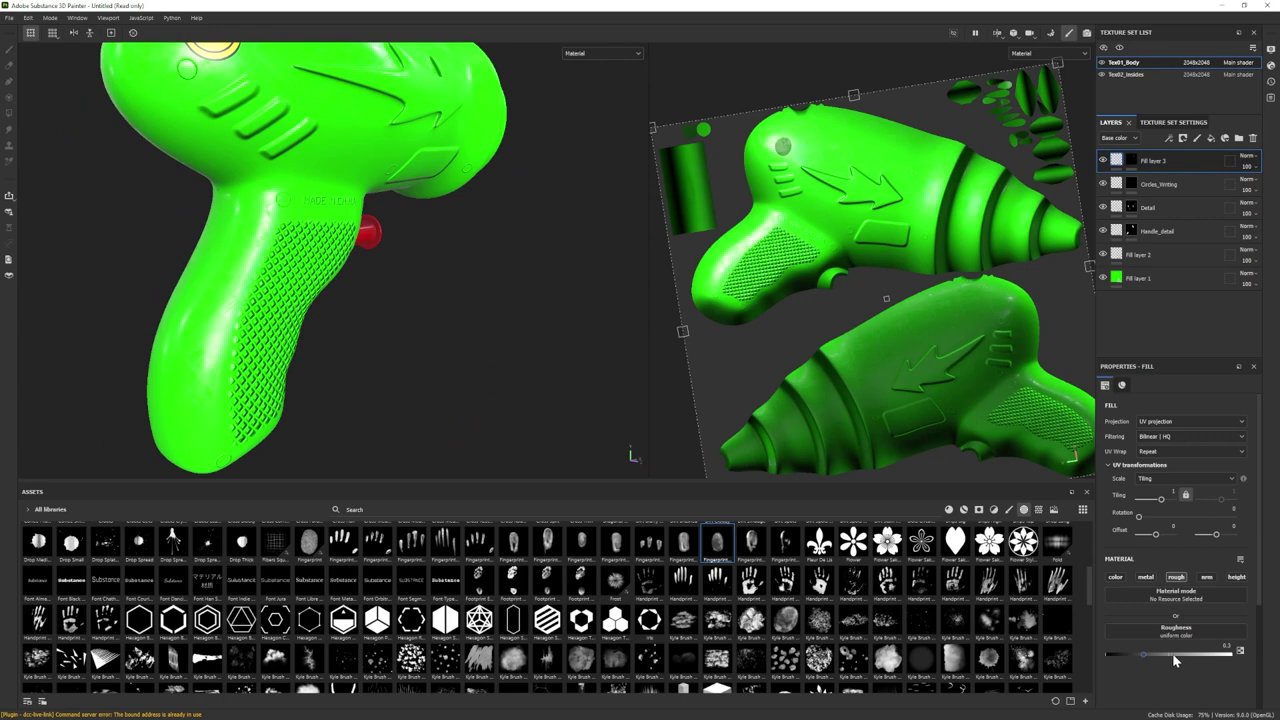
{"action": "left_click_drag", "start_coordinate": [1175, 660], "coordinate": [1166, 660]}
{"action": "left_click_drag", "start_coordinate": [425, 310], "coordinate": [320, 300], "text": "alt"}
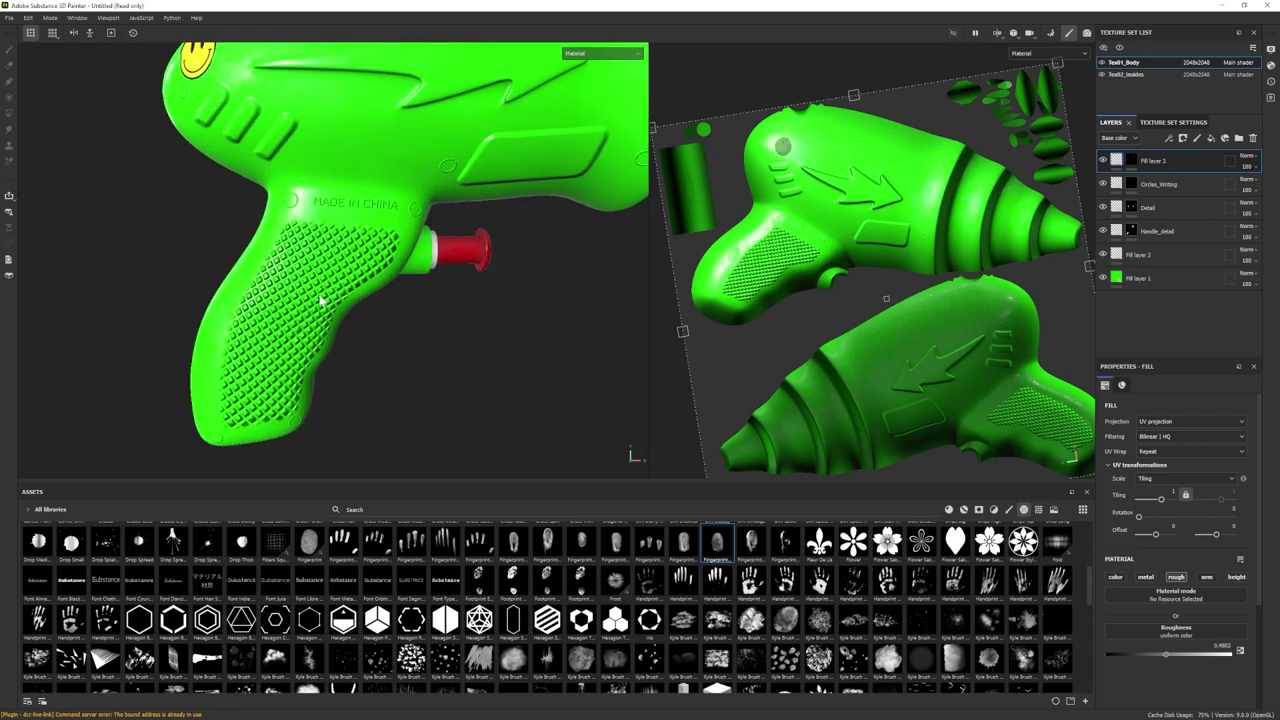
{"action": "middle_click_drag", "start_coordinate": [497, 372], "coordinate": [425, 421], "text": "alt"}
{"action": "scroll", "coordinate": [425, 421], "scroll_direction": "down", "scroll_amount": 3}
{"action": "left_click_drag", "start_coordinate": [422, 350], "coordinate": [300, 222], "text": "alt"}
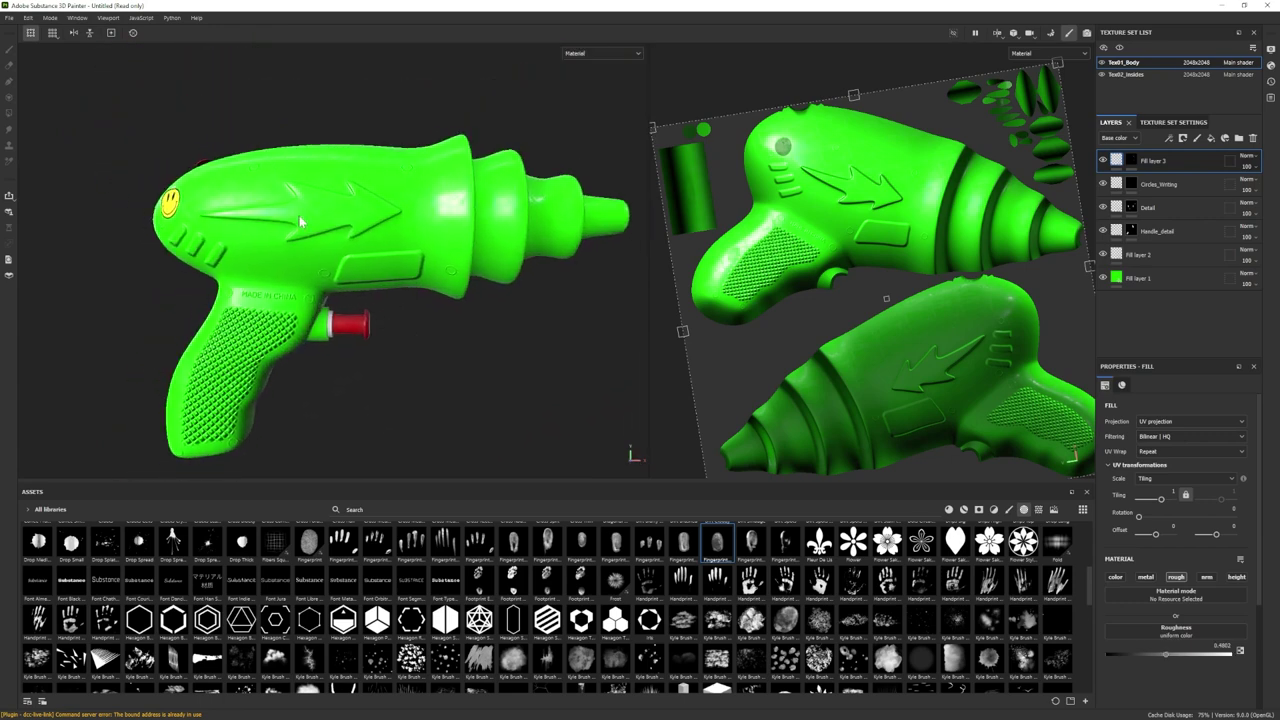
{"action": "left_click", "coordinate": [1087, 33]}
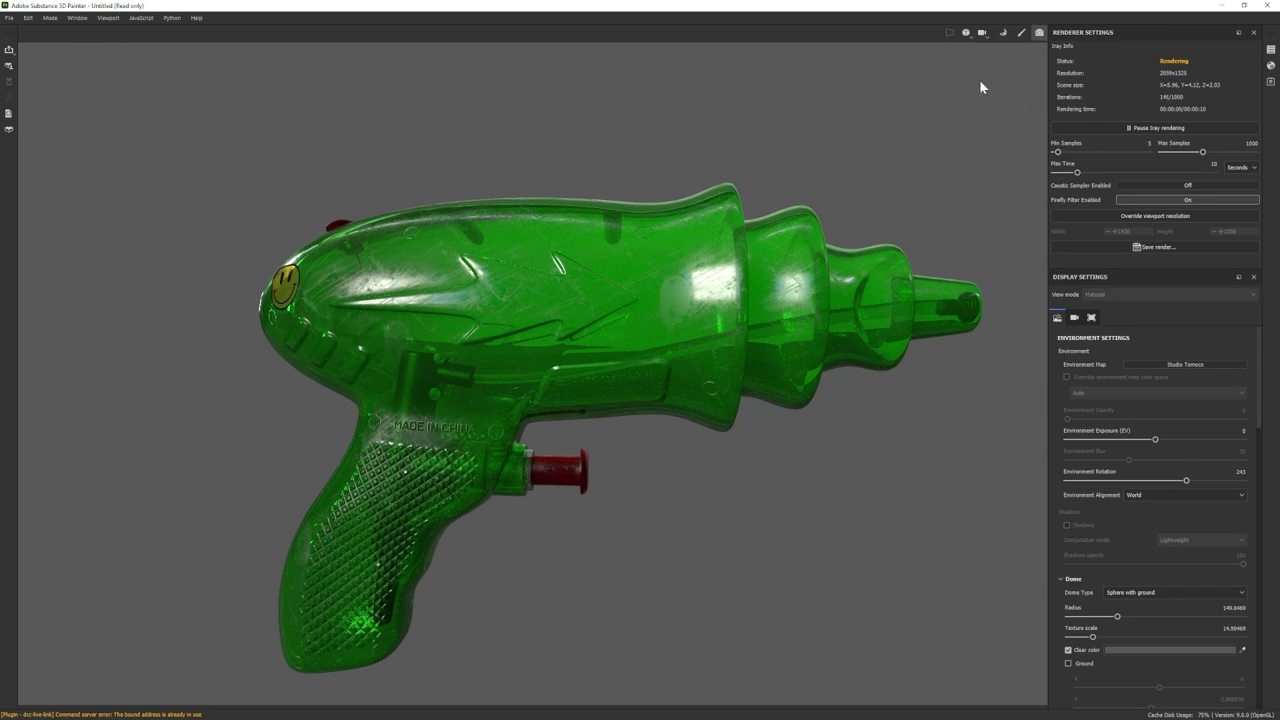
{"action": "left_click", "coordinate": [1021, 33]}
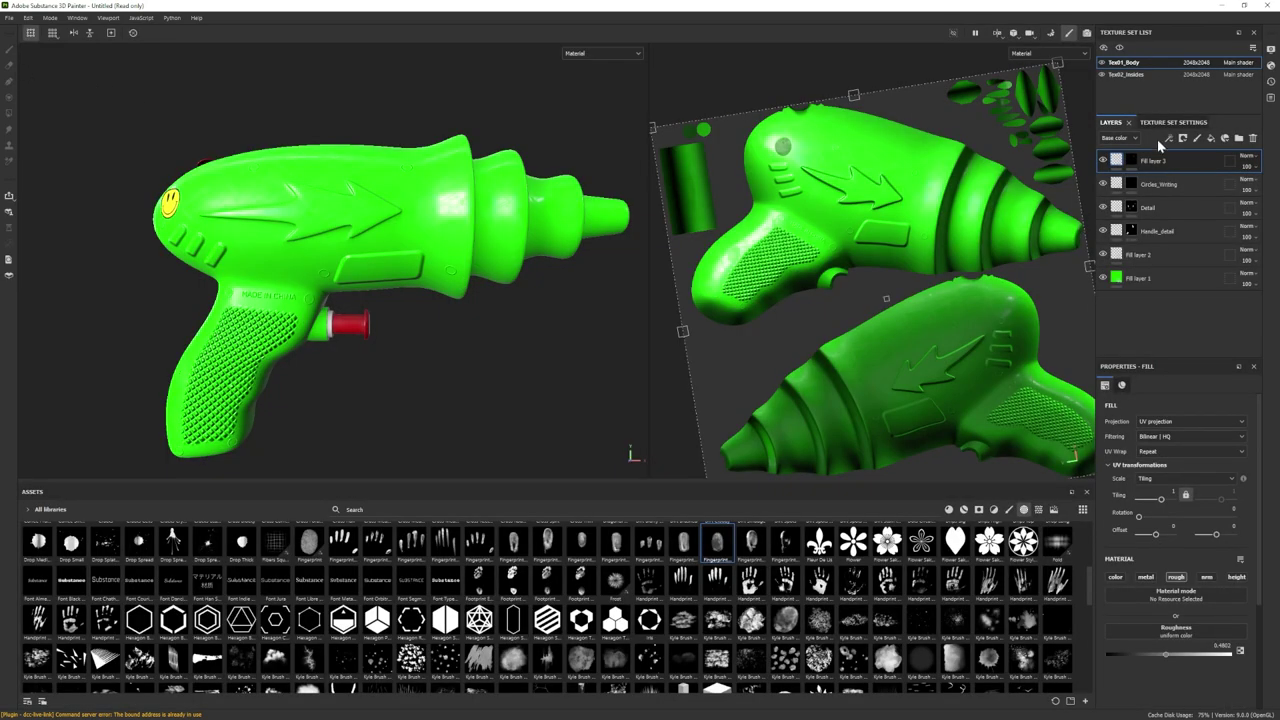
- Select Fill layer 3's mask for editing and display only the Roughness channel in the viewports
{"action": "left_click", "coordinate": [1131, 160]}
{"action": "left_click", "coordinate": [10, 66]}
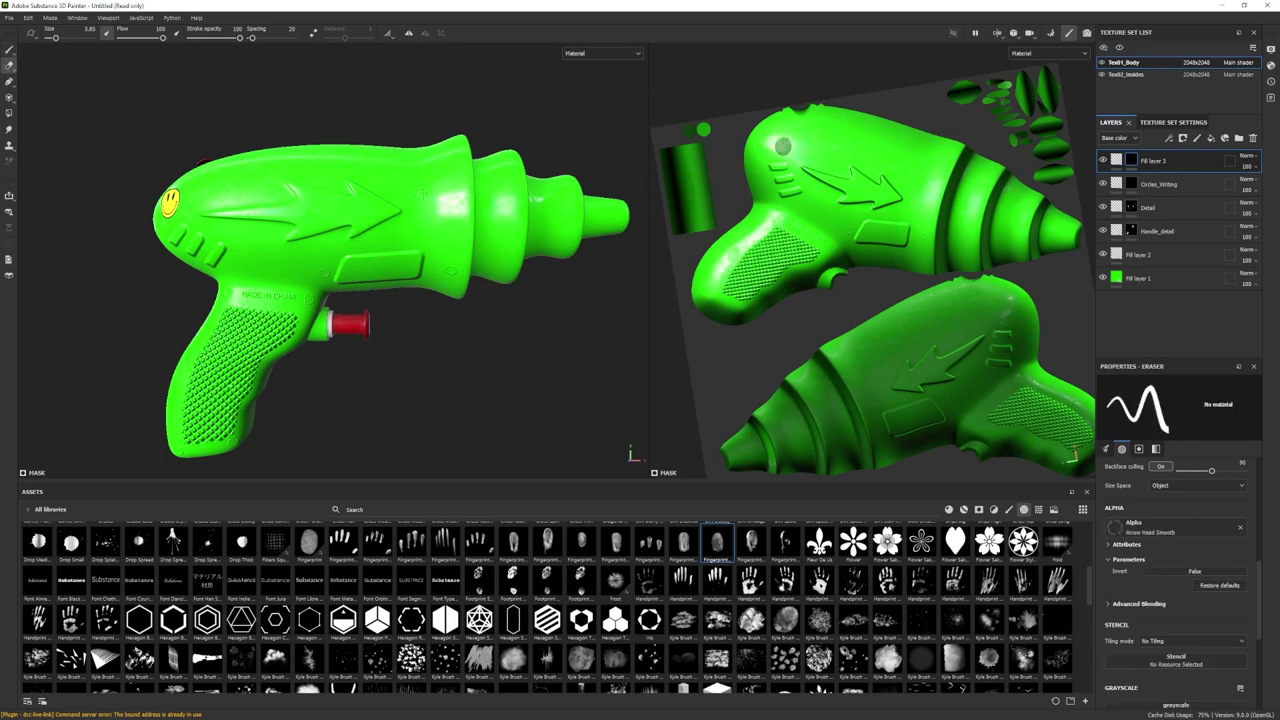
{"action": "right_click_drag", "start_coordinate": [424, 208], "coordinate": [447, 203], "text": "ctrl"}
{"action": "left_click", "coordinate": [604, 55]}
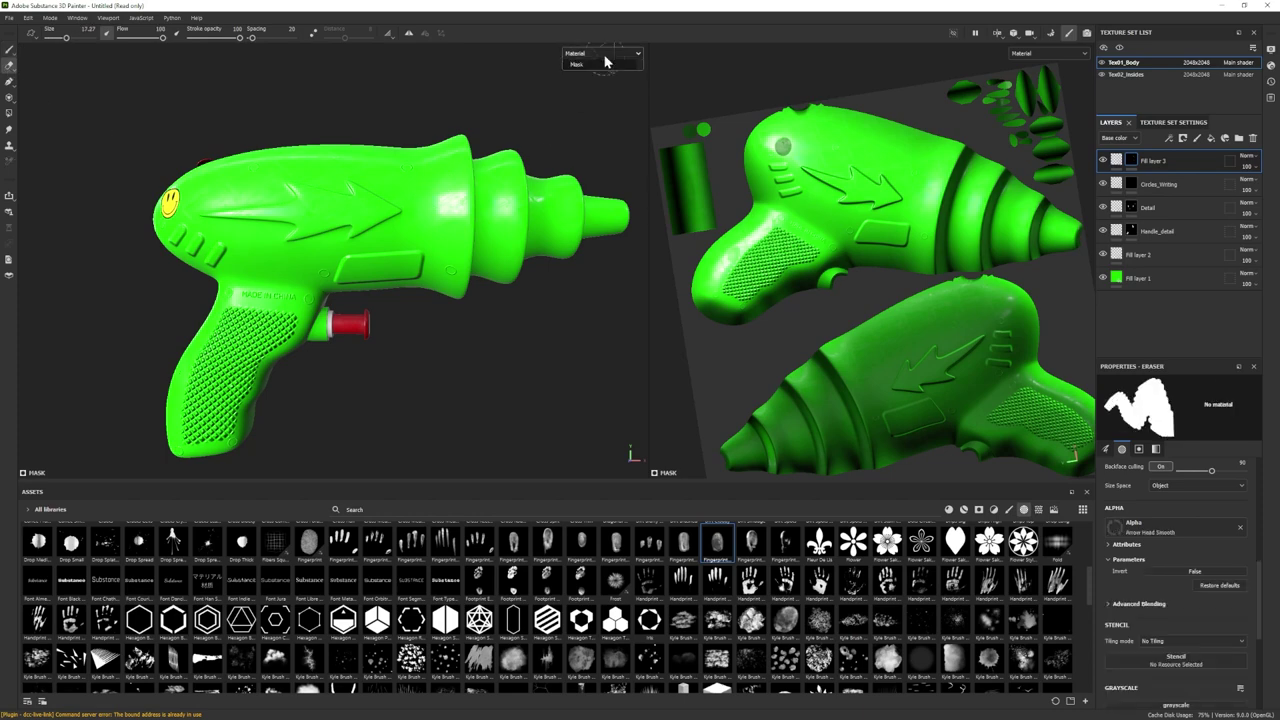
{"action": "left_click", "coordinate": [584, 116]}
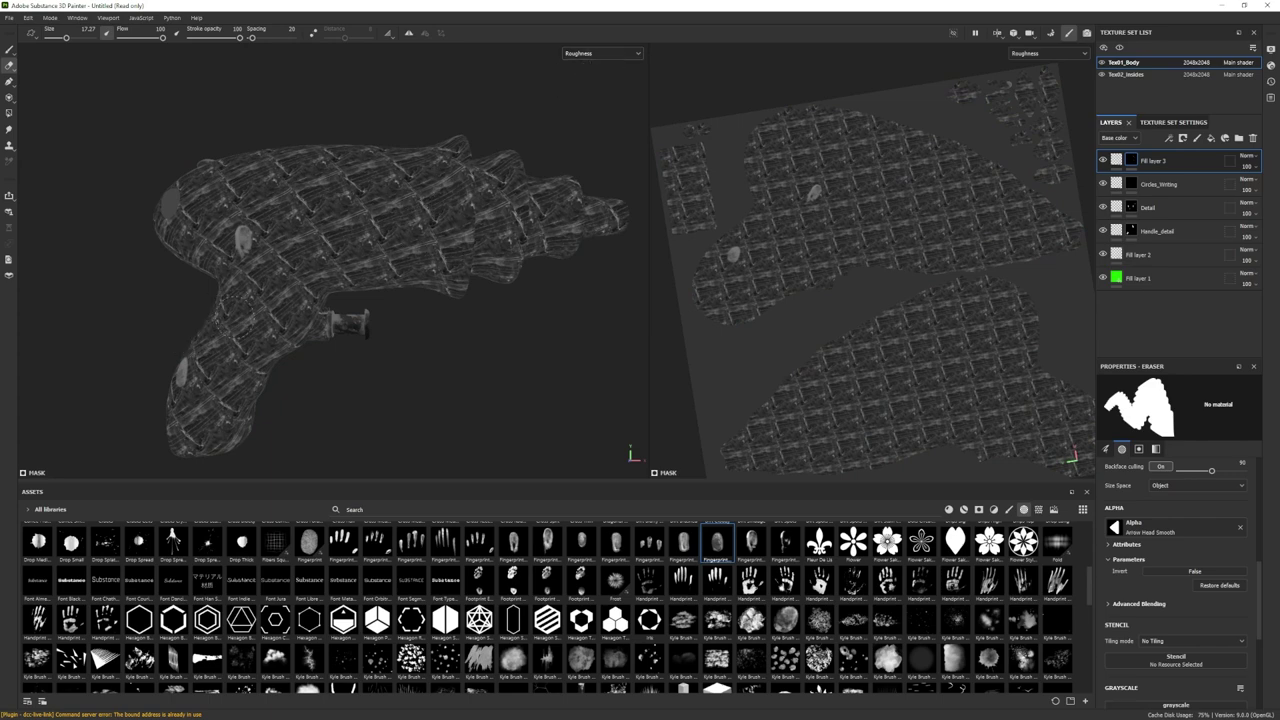
- Paint a Fingerprint Thumb Flowing stamp on the front part of the body in the mask at brush size 22.61
{"action": "left_click", "coordinate": [751, 541]}
{"action": "right_click_drag", "start_coordinate": [437, 229], "coordinate": [460, 229], "text": "ctrl"}
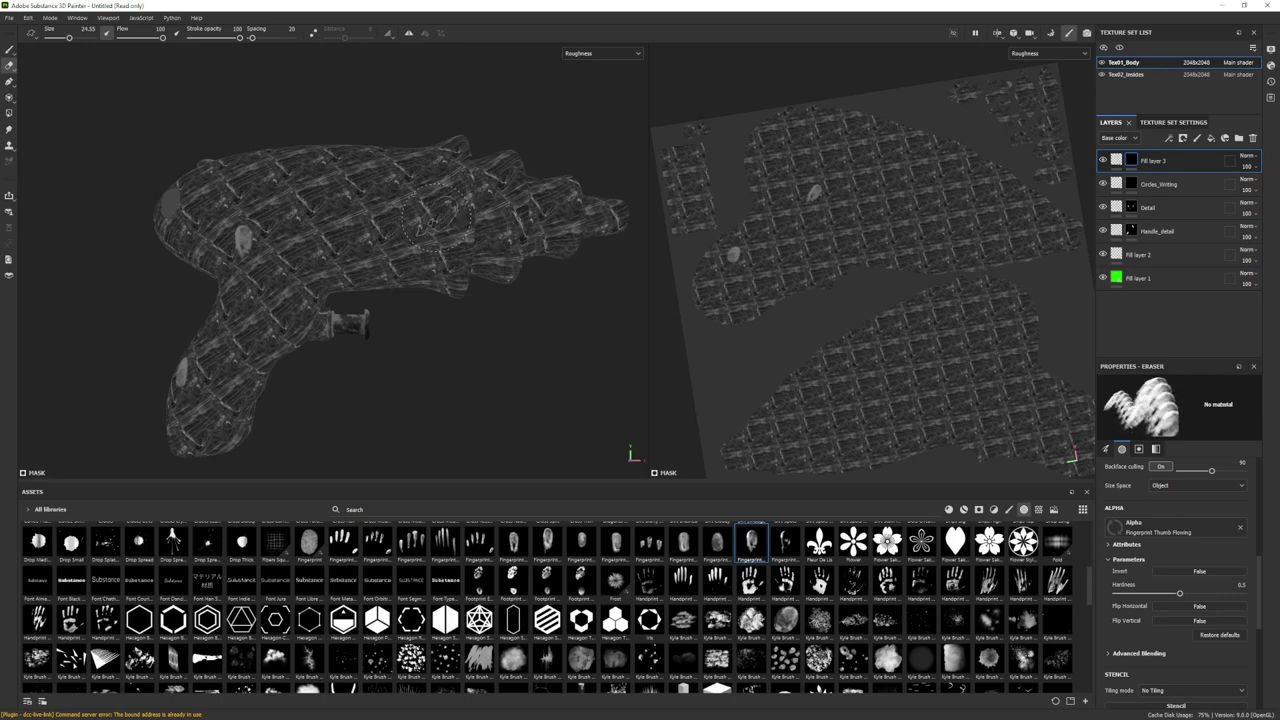
{"action": "key", "text": "p"}
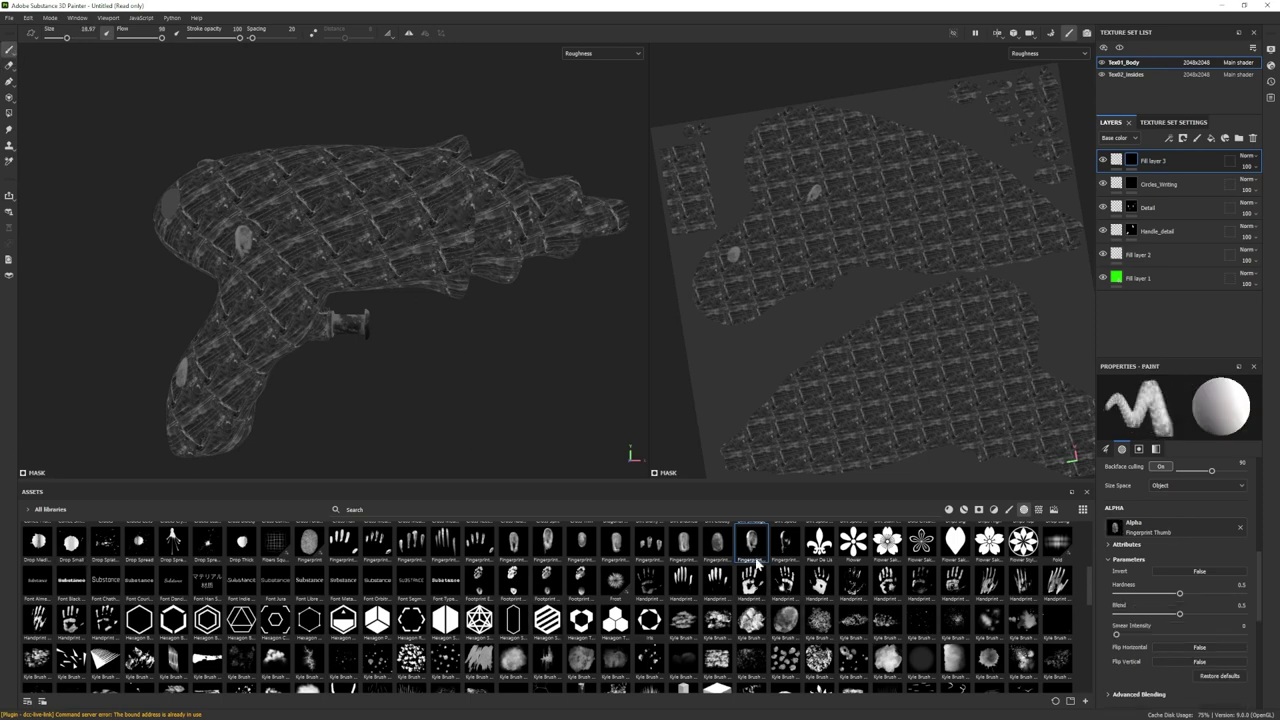
{"action": "key", "text": "bracketright"}
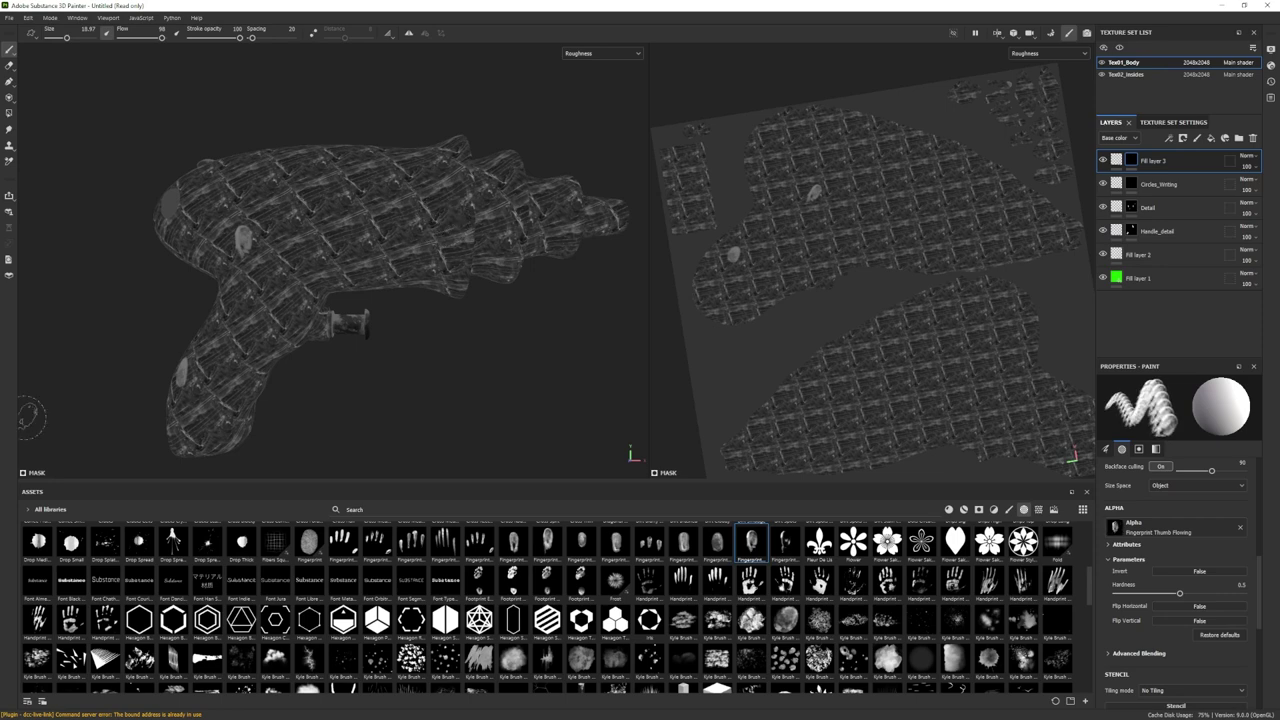
{"action": "key", "text": "bracketright"}
{"action": "left_click", "coordinate": [428, 218]}
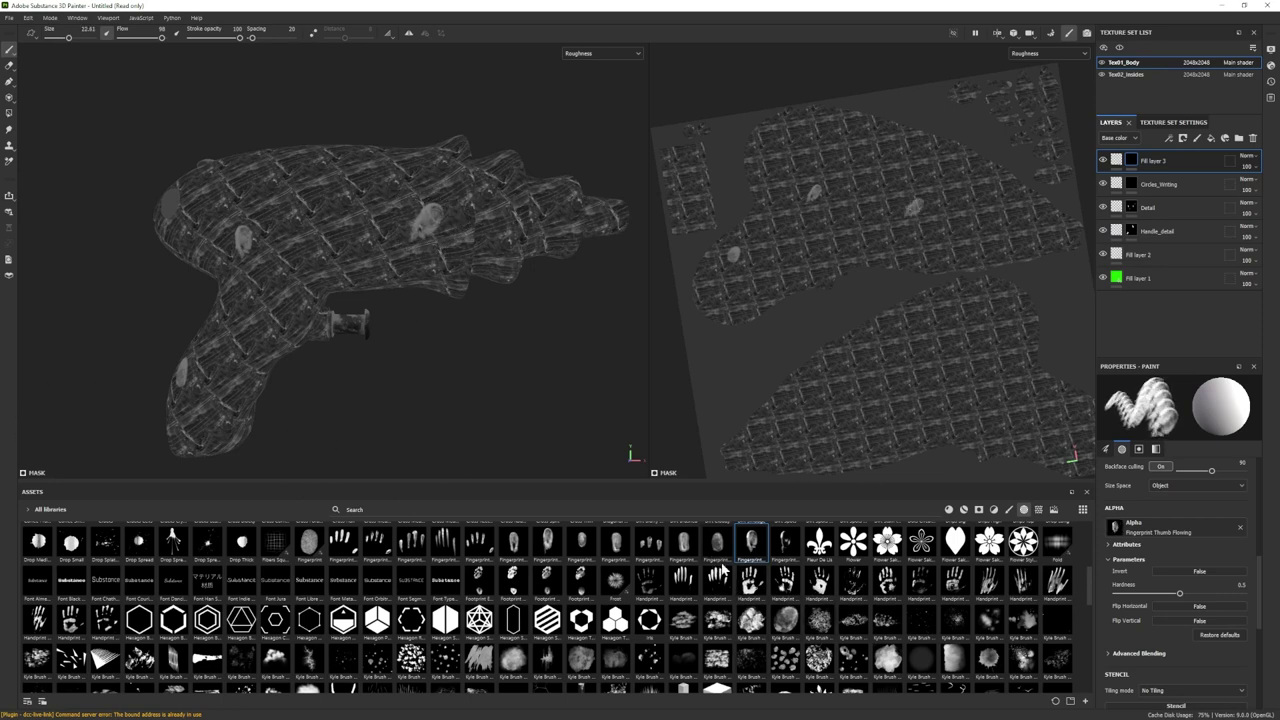
- Stamp a Fingerprint Thumb print near the top of the handle and return the viewports to the Material view
{"action": "left_click", "coordinate": [716, 542]}
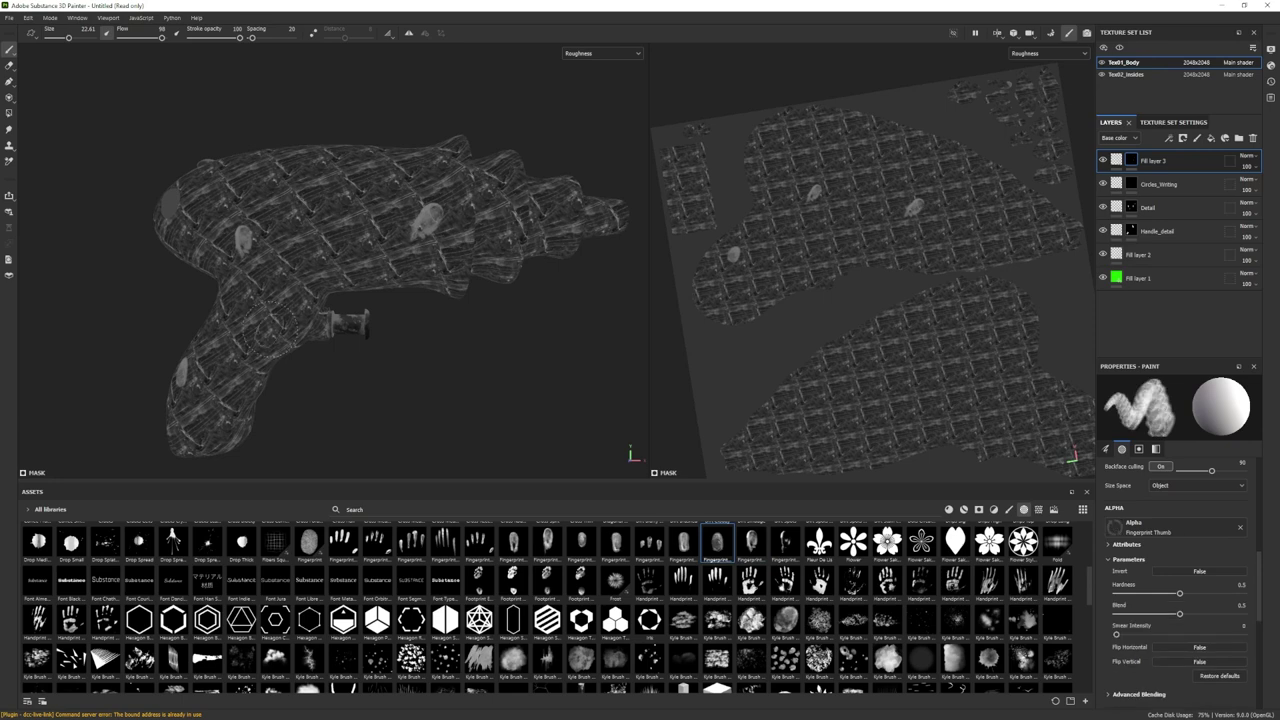
{"action": "left_click", "coordinate": [227, 318]}
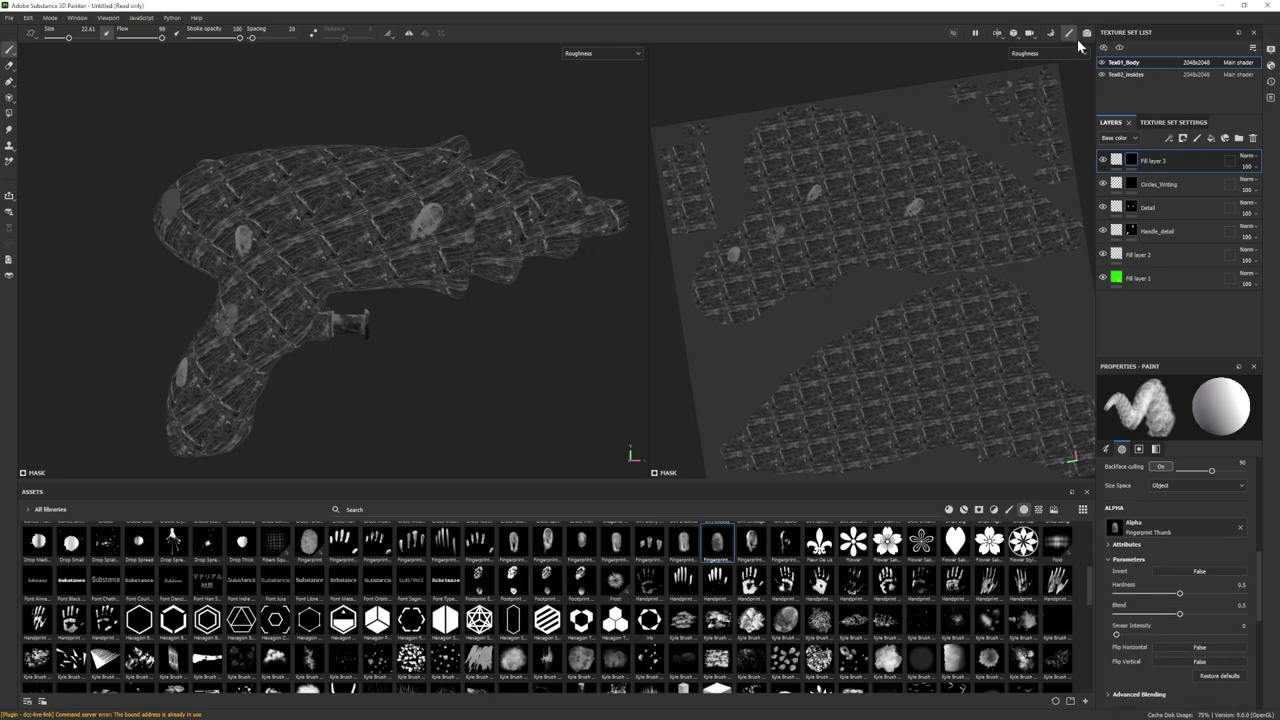
{"action": "left_click", "coordinate": [1030, 53]}
{"action": "left_click", "coordinate": [1038, 76]}
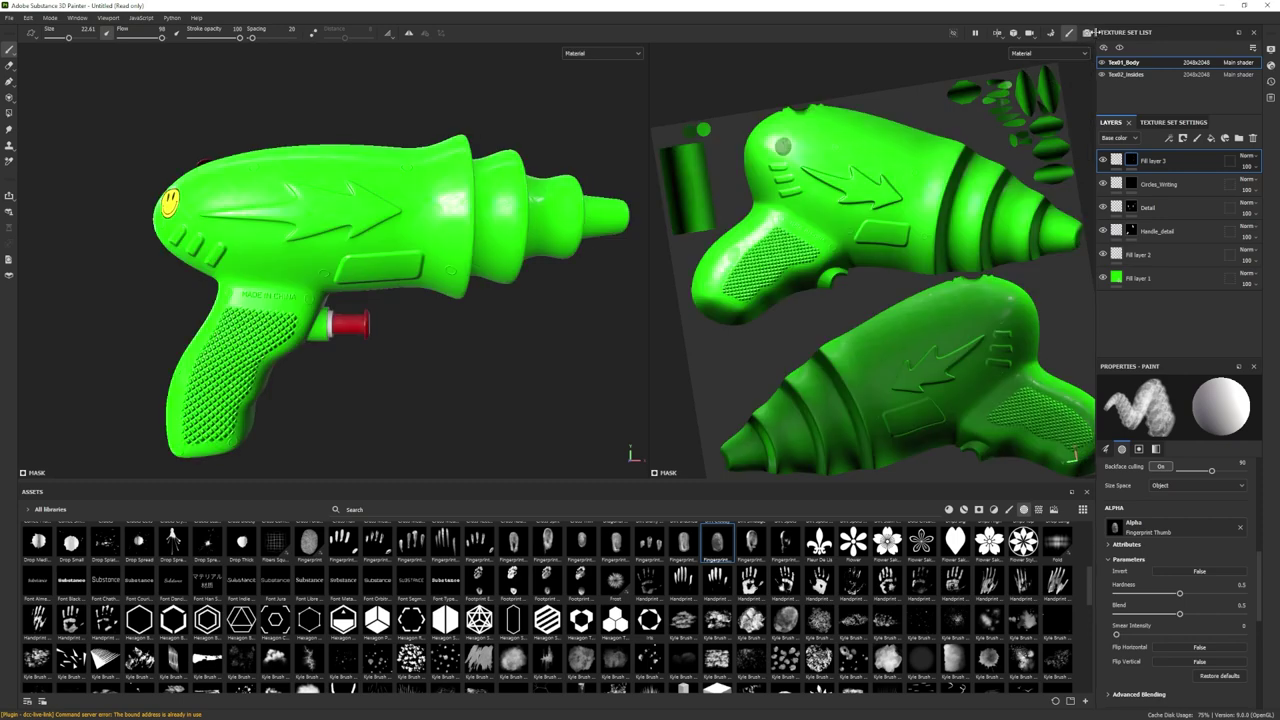
- Render the gun in Iray and examine the stamped fingerprints from a slightly different angle
{"action": "key", "text": "F10"}
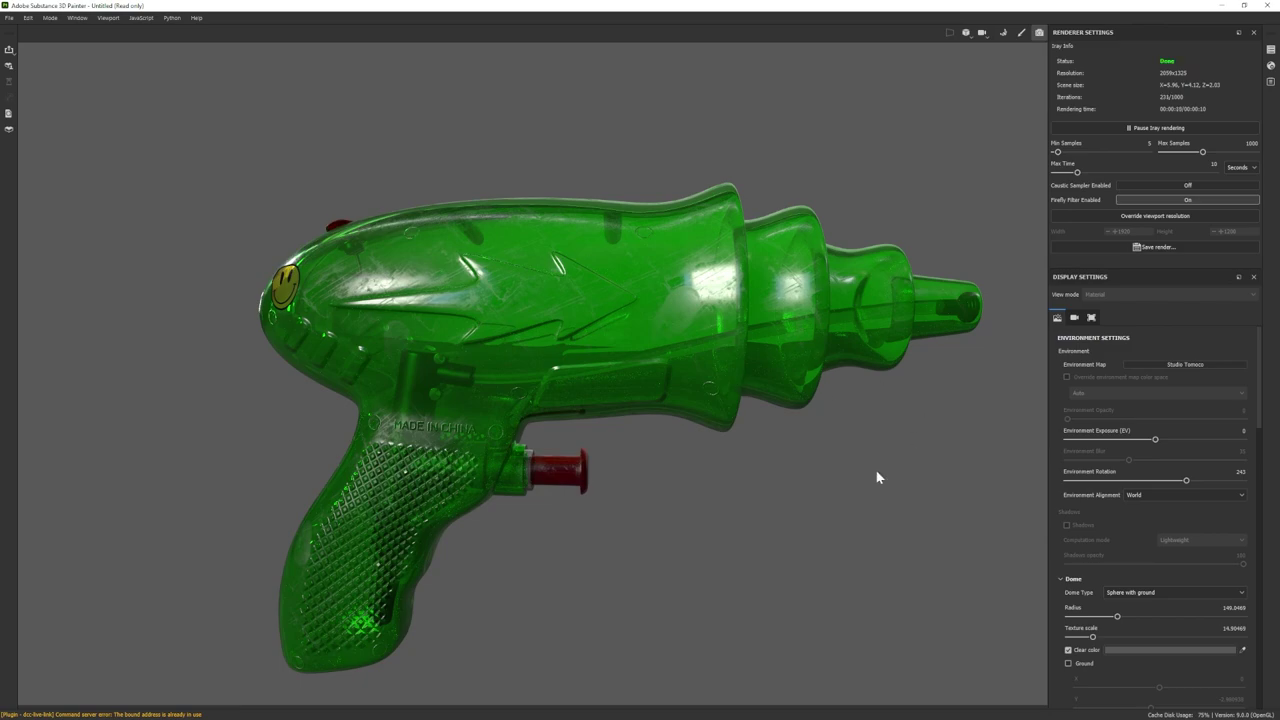
{"action": "left_click_drag", "start_coordinate": [829, 486], "coordinate": [763, 515], "text": "alt"}
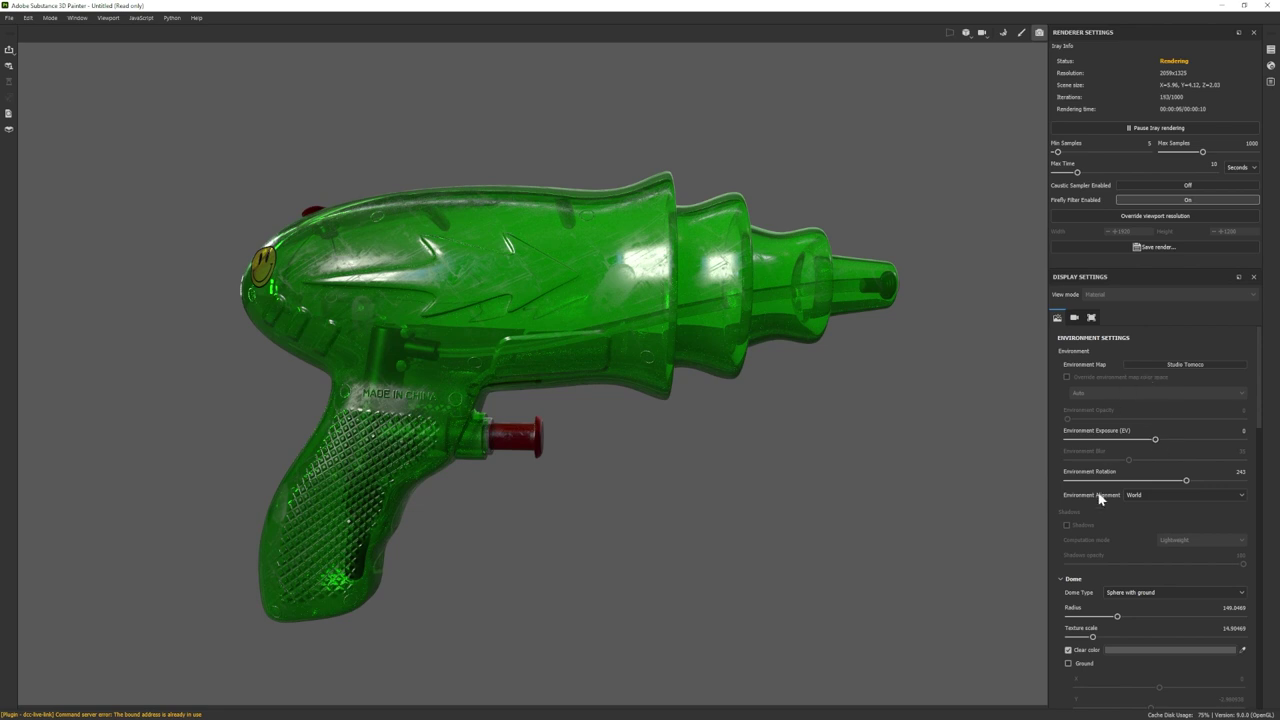
{"action": "scroll", "coordinate": [1117, 595], "scroll_direction": "down", "scroll_amount": 3}
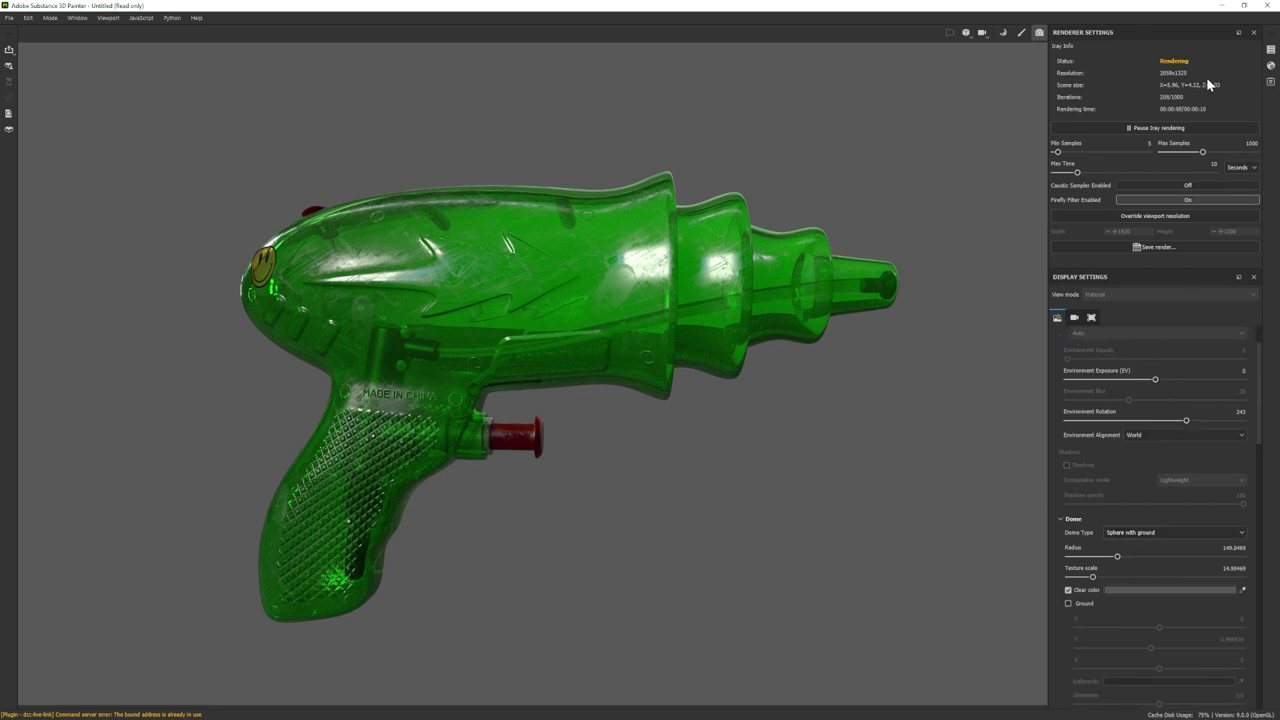
{"action": "left_click", "coordinate": [1021, 33]}
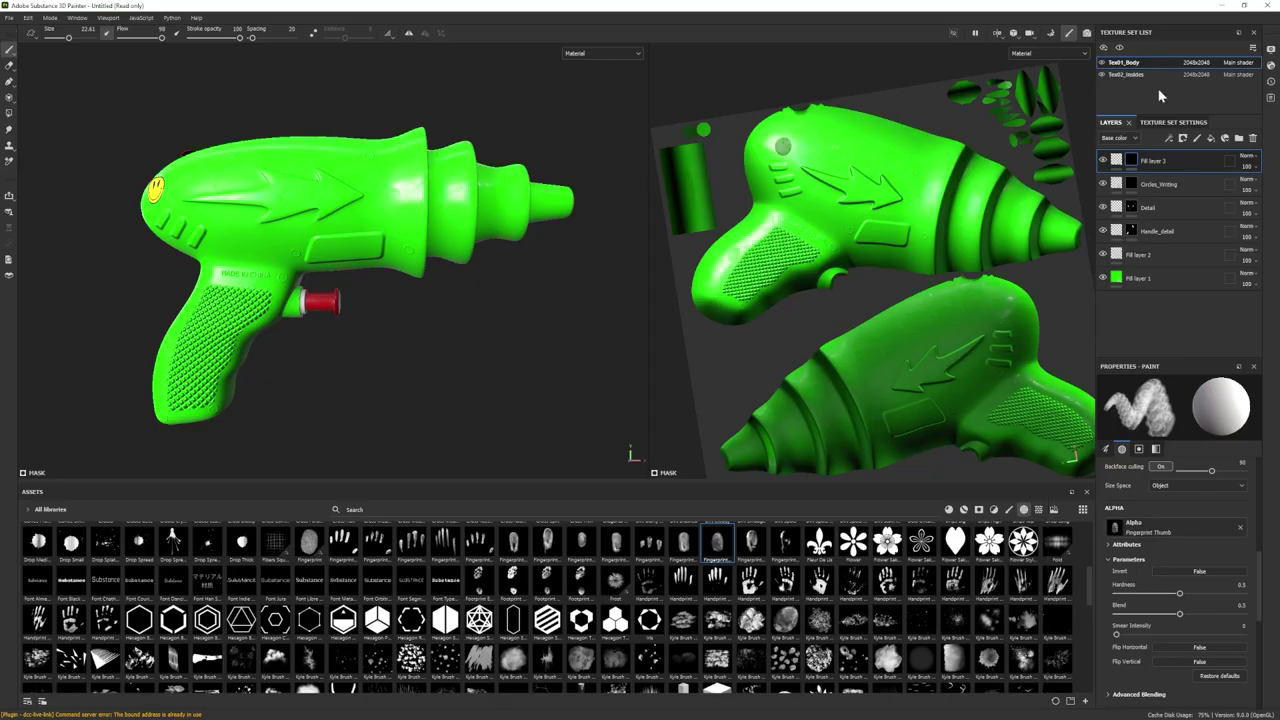
- Try a red absorption color on the main shader in Iray and return it to the near-white FFF6F6
{"action": "left_click", "coordinate": [1084, 34]}
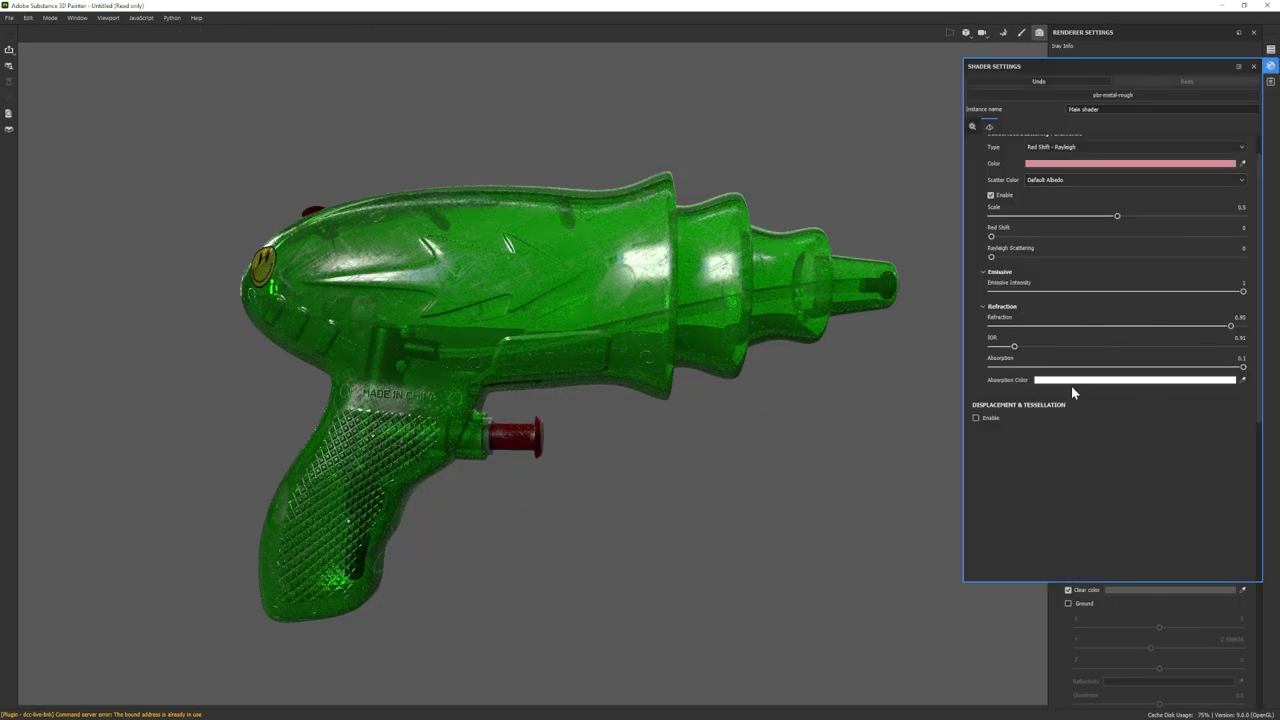
{"action": "left_click", "coordinate": [1053, 381]}
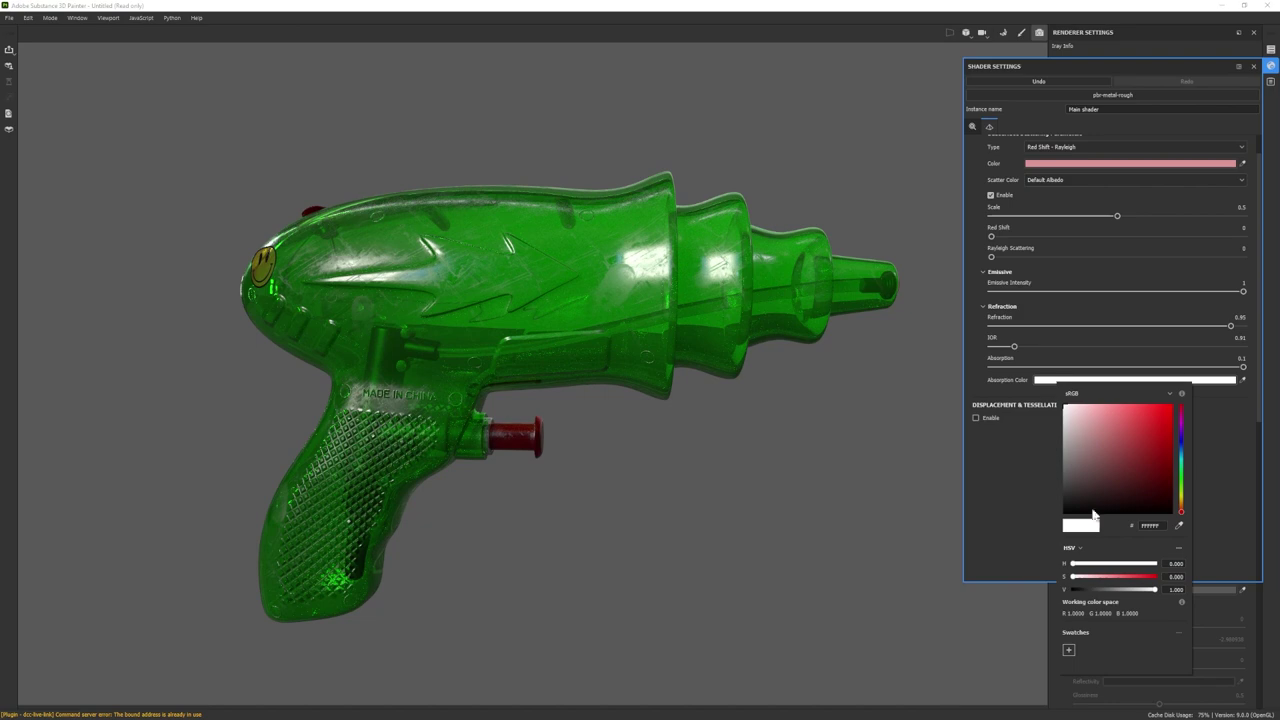
{"action": "left_click", "coordinate": [1164, 427]}
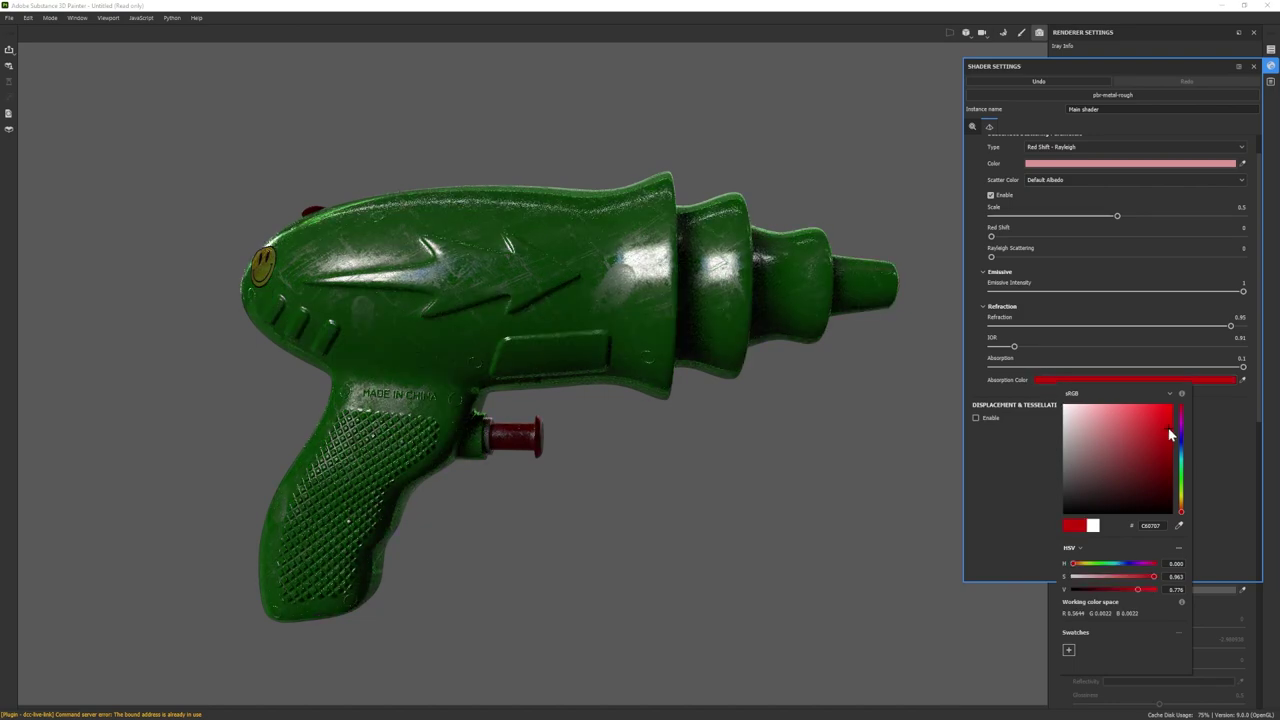
{"action": "mouse_move", "coordinate": [1130, 418]}
{"action": "left_mouse_down"}
{"action": "mouse_move", "coordinate": [1074, 428]}
{"action": "mouse_move", "coordinate": [1068, 409]}
{"action": "left_mouse_up"}
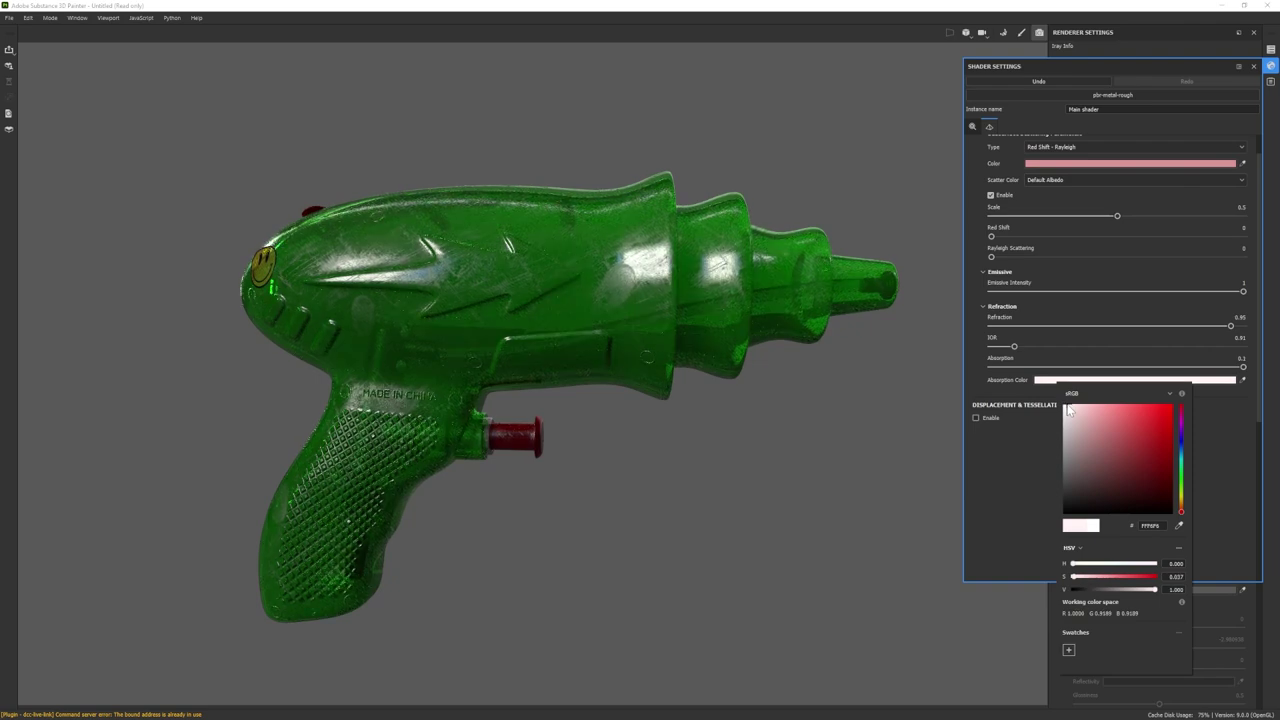
- Set the main shader's absorption color to pure white (FFFFFF)
{"action": "left_click_drag", "start_coordinate": [1068, 409], "coordinate": [1034, 406]}
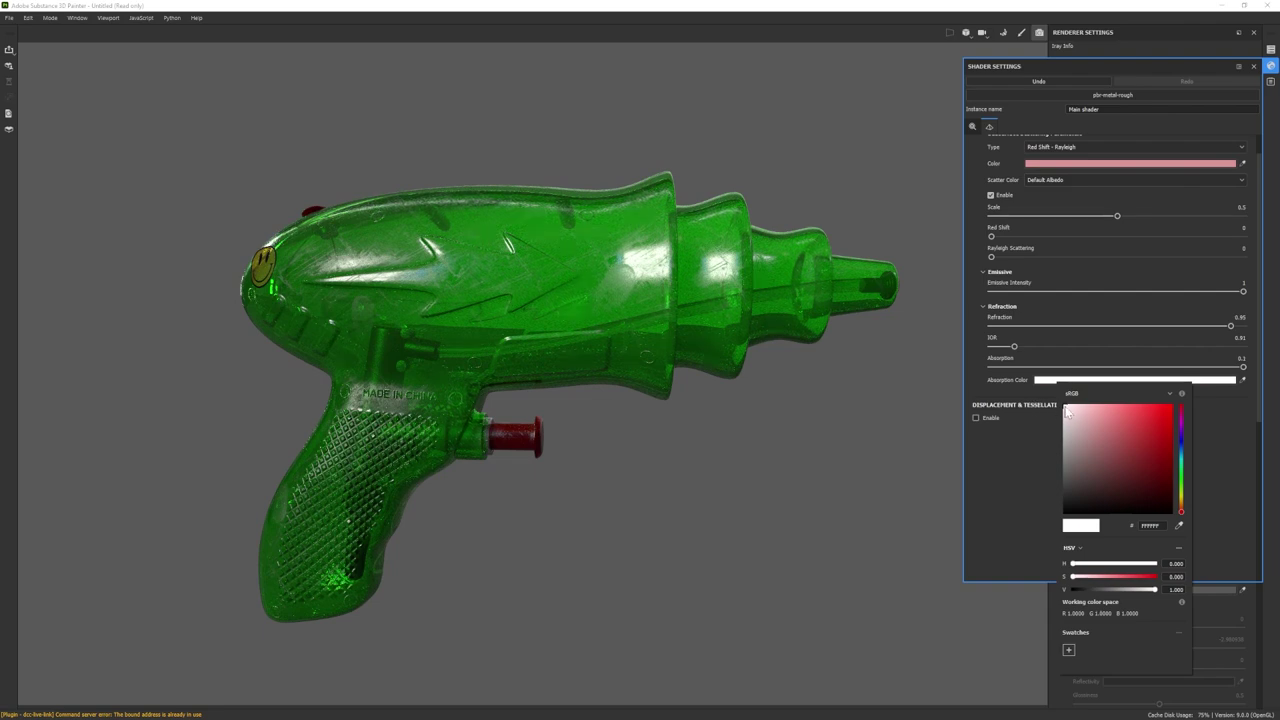
{"action": "left_click", "coordinate": [1065, 409]}
{"action": "left_click", "coordinate": [1065, 409]}
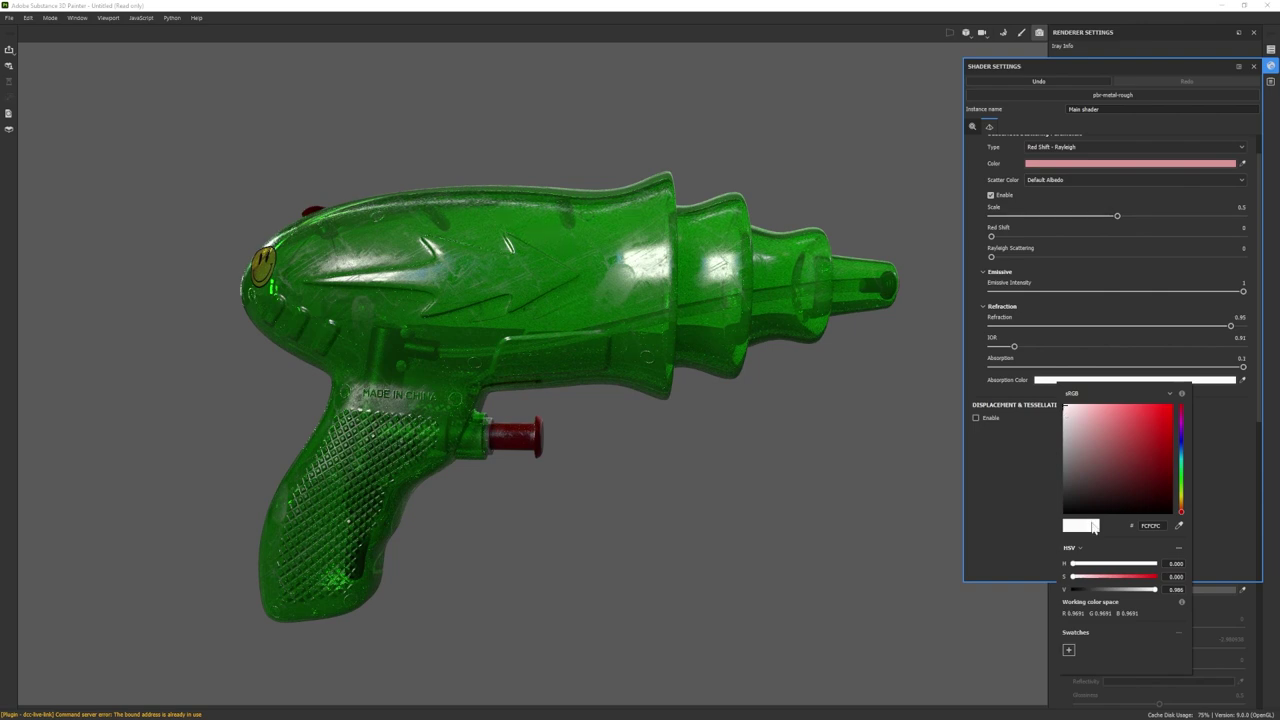
{"action": "left_click", "coordinate": [1065, 407]}
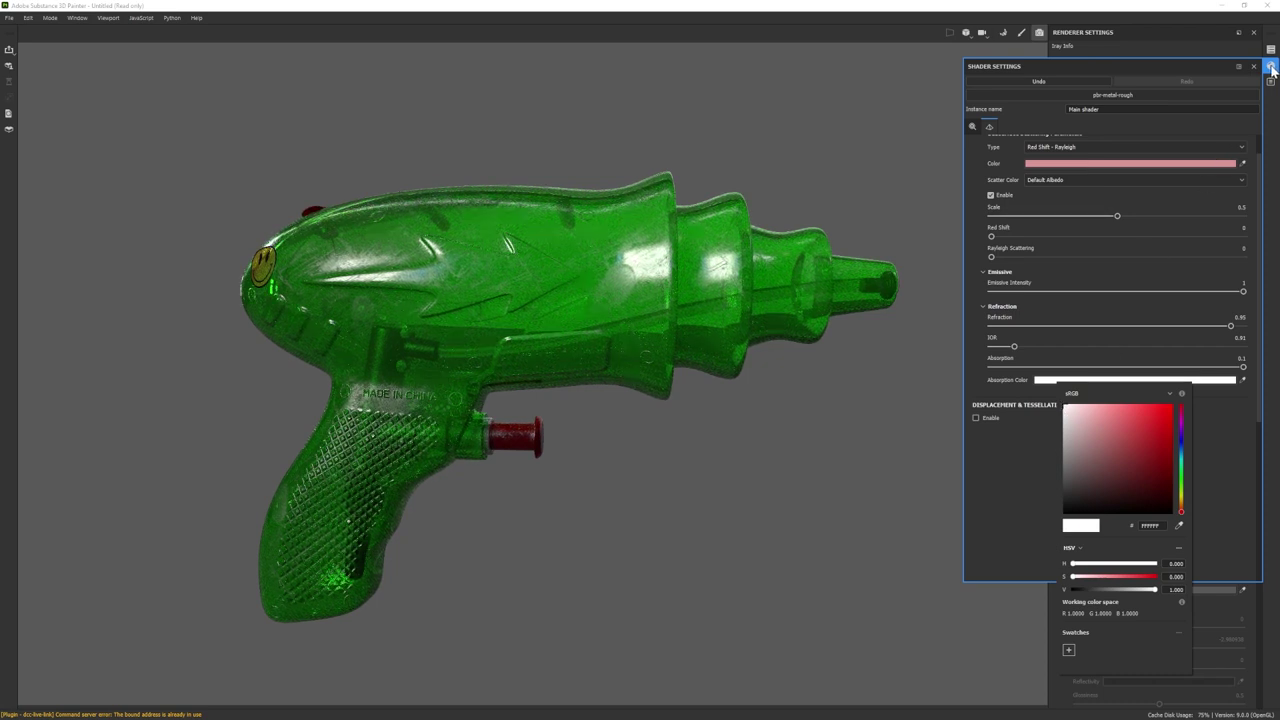
- Lower the main shader's refraction to 0.94 and check the transparent body in the Iray render
{"action": "left_click", "coordinate": [1246, 318]}
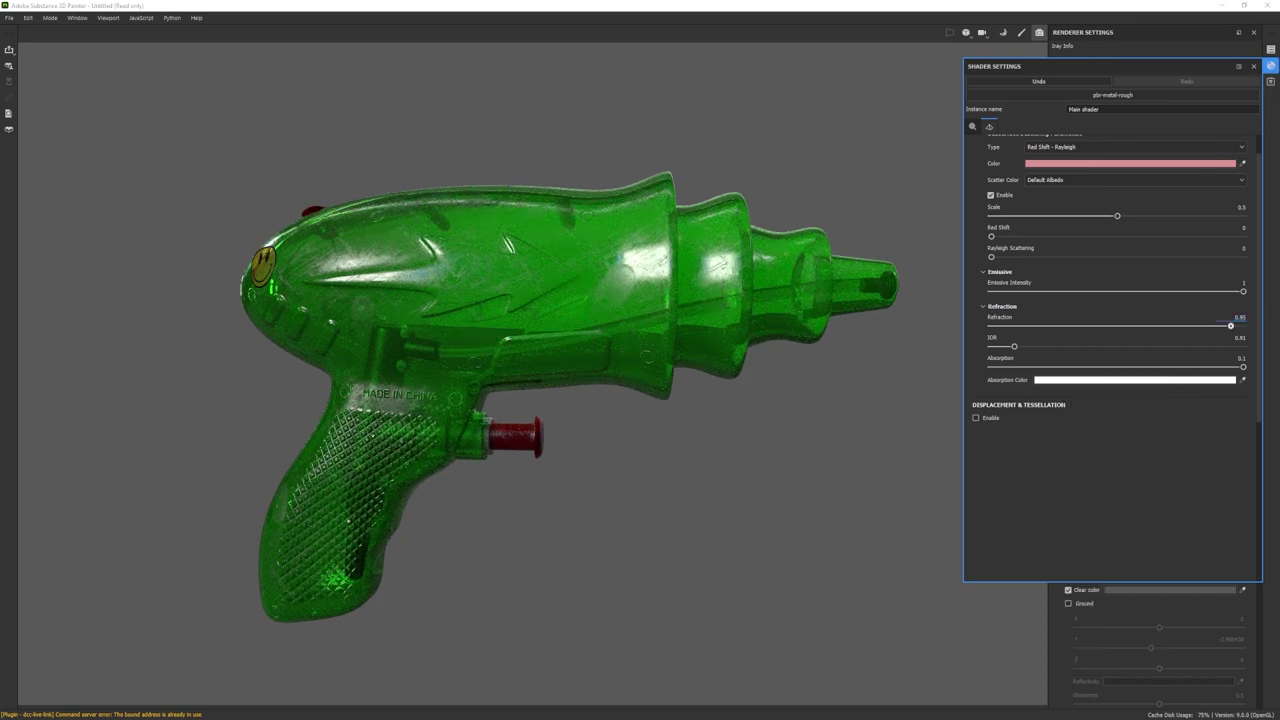
{"action": "key", "text": "BackSpace"}
{"action": "type", "text": "4"}
{"action": "left_click", "coordinate": [1270, 66]}
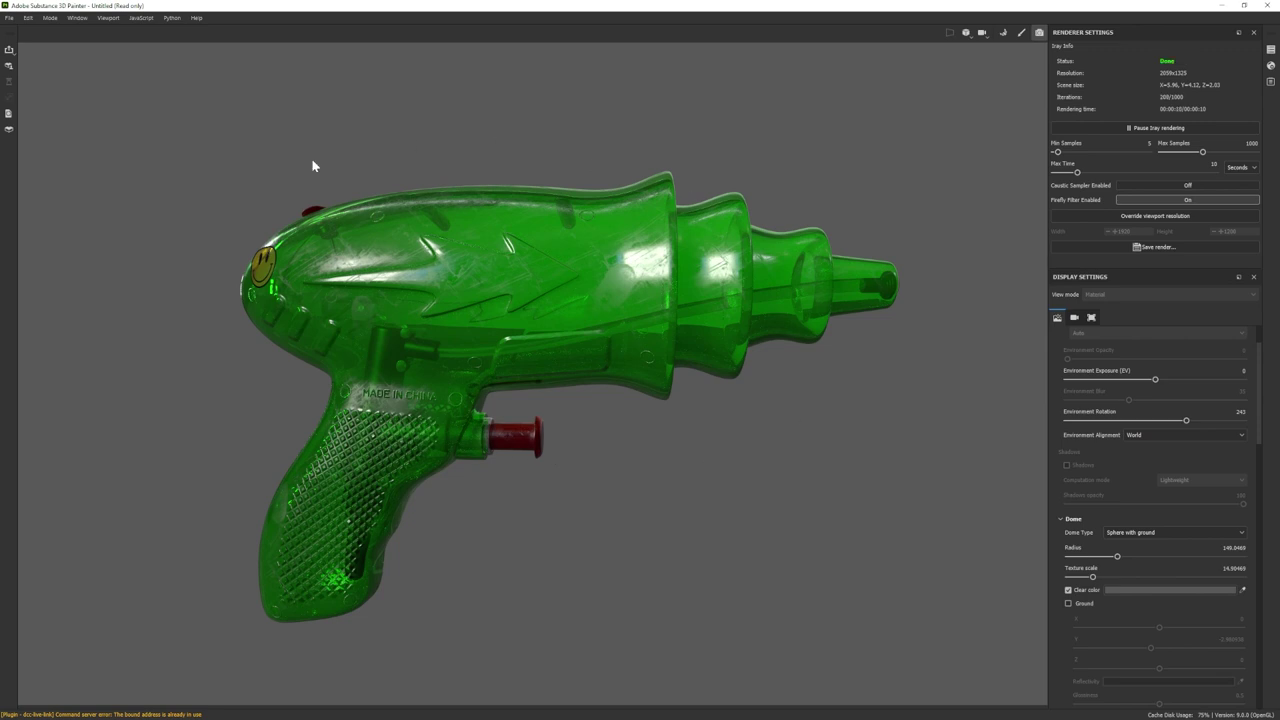
- Try the main shader's refraction at 0 to compare the opaque body in Iray, and raise it to 0.92
{"action": "left_click", "coordinate": [1271, 66]}
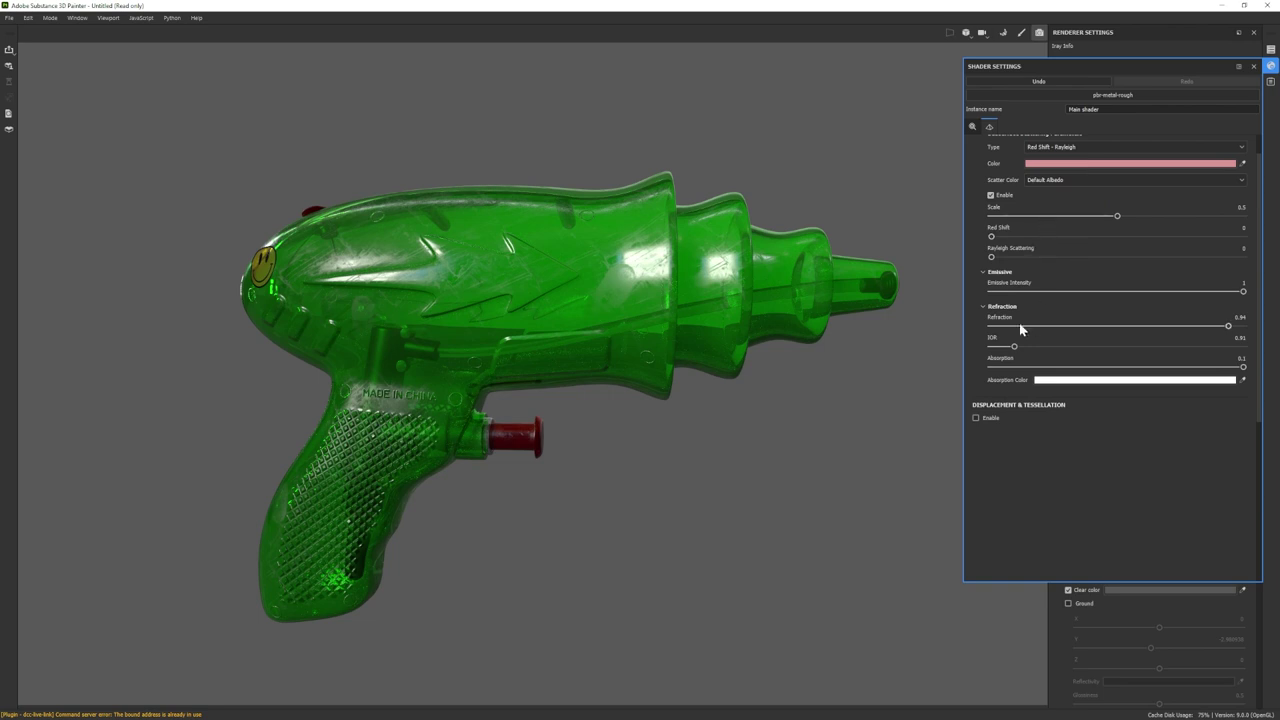
{"action": "left_click_drag", "start_coordinate": [993, 331], "coordinate": [963, 329]}
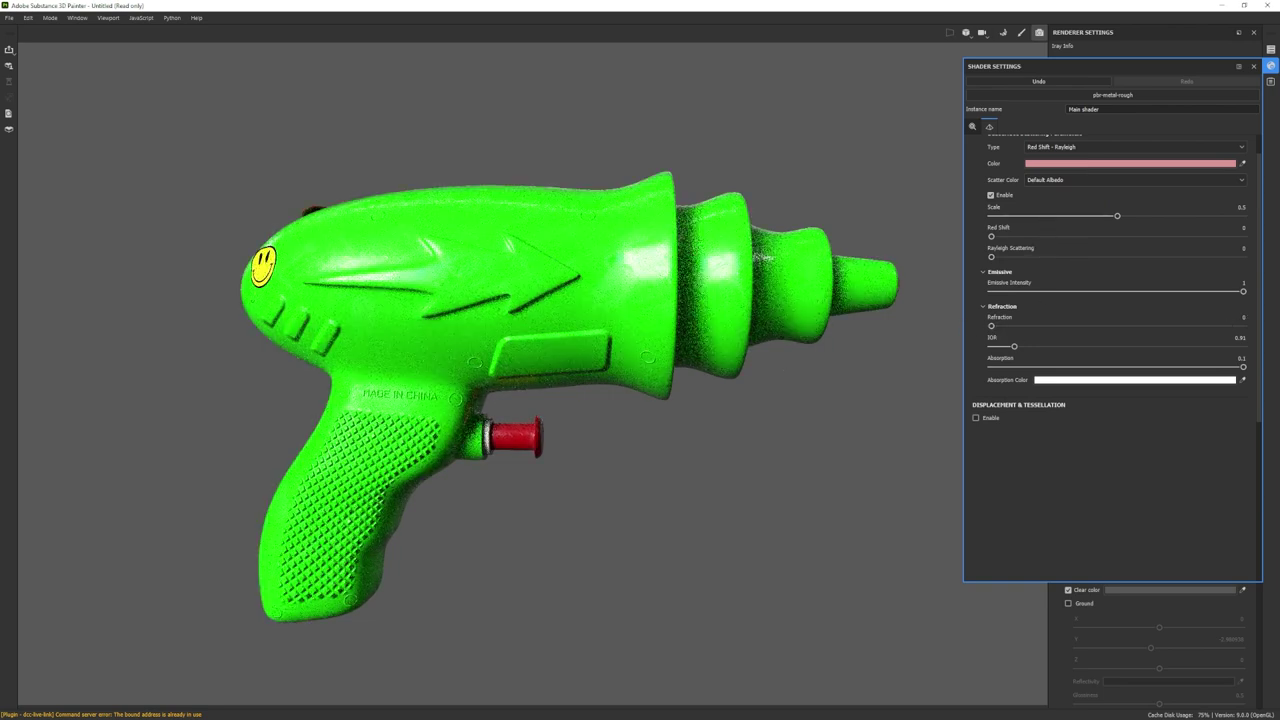
{"action": "left_click", "coordinate": [1271, 66]}
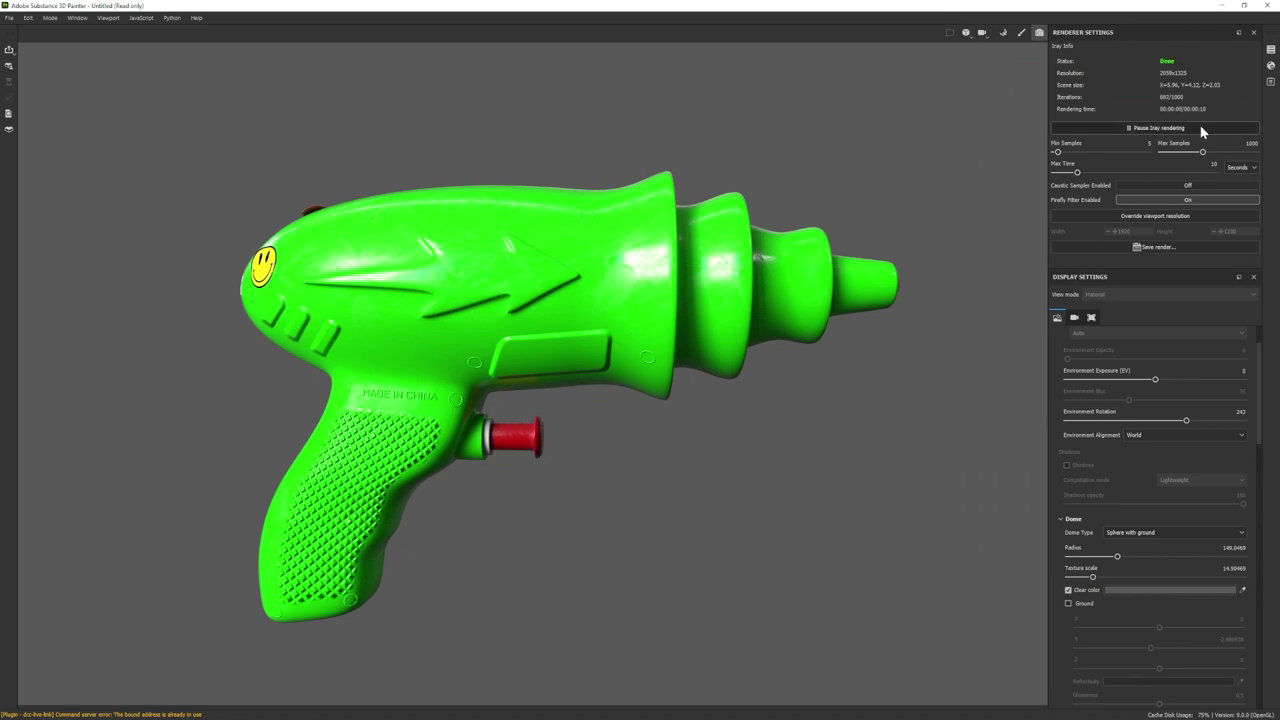
{"action": "left_click", "coordinate": [1270, 66]}
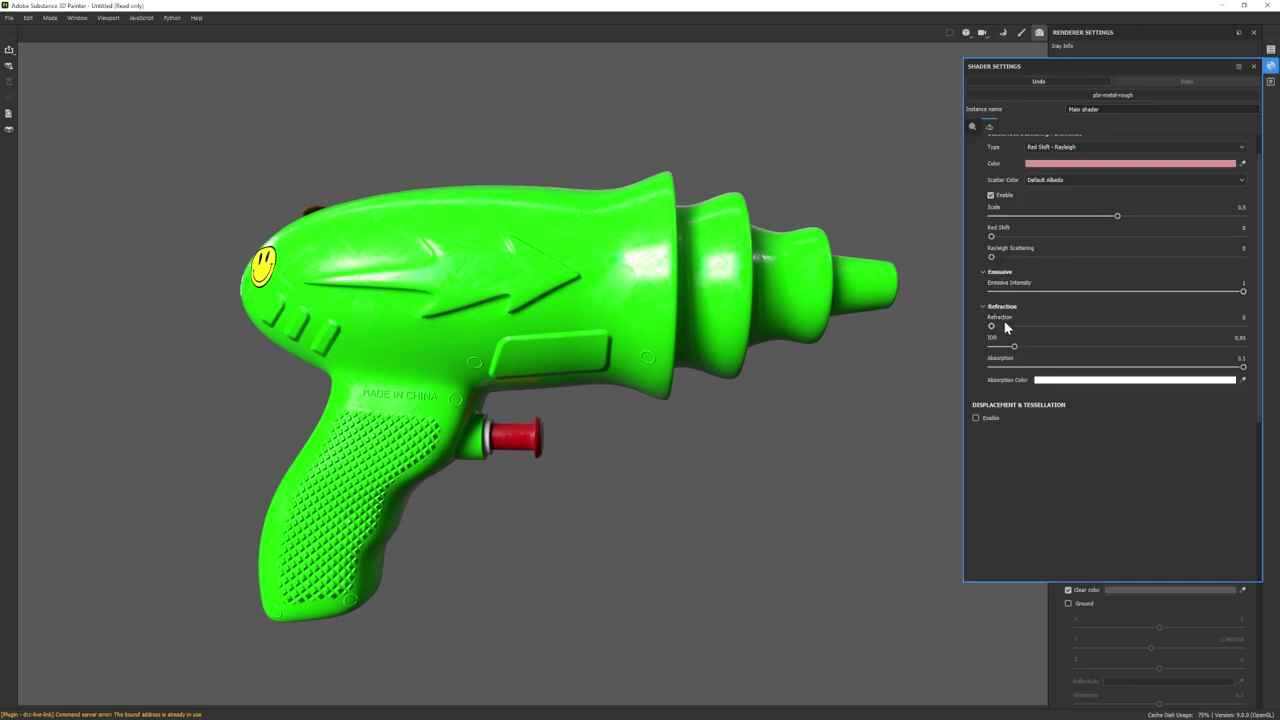
{"action": "left_click", "coordinate": [1270, 66]}
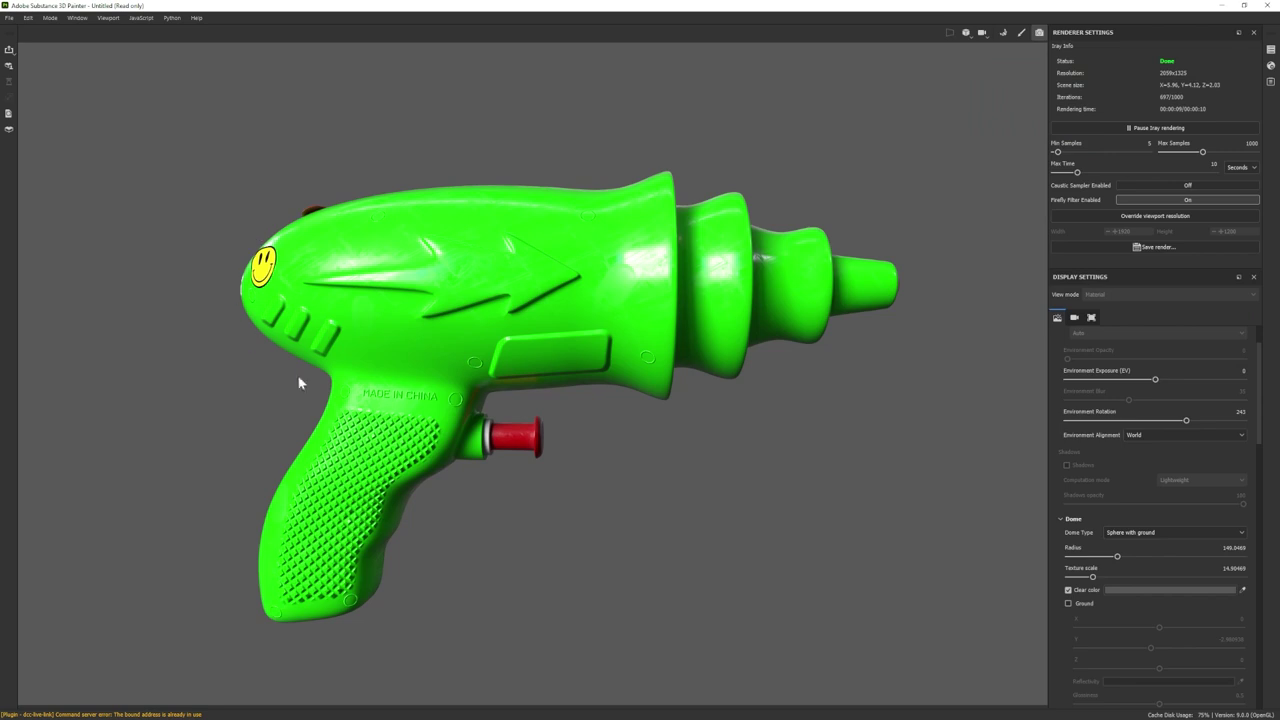
{"action": "left_click", "coordinate": [1270, 66]}
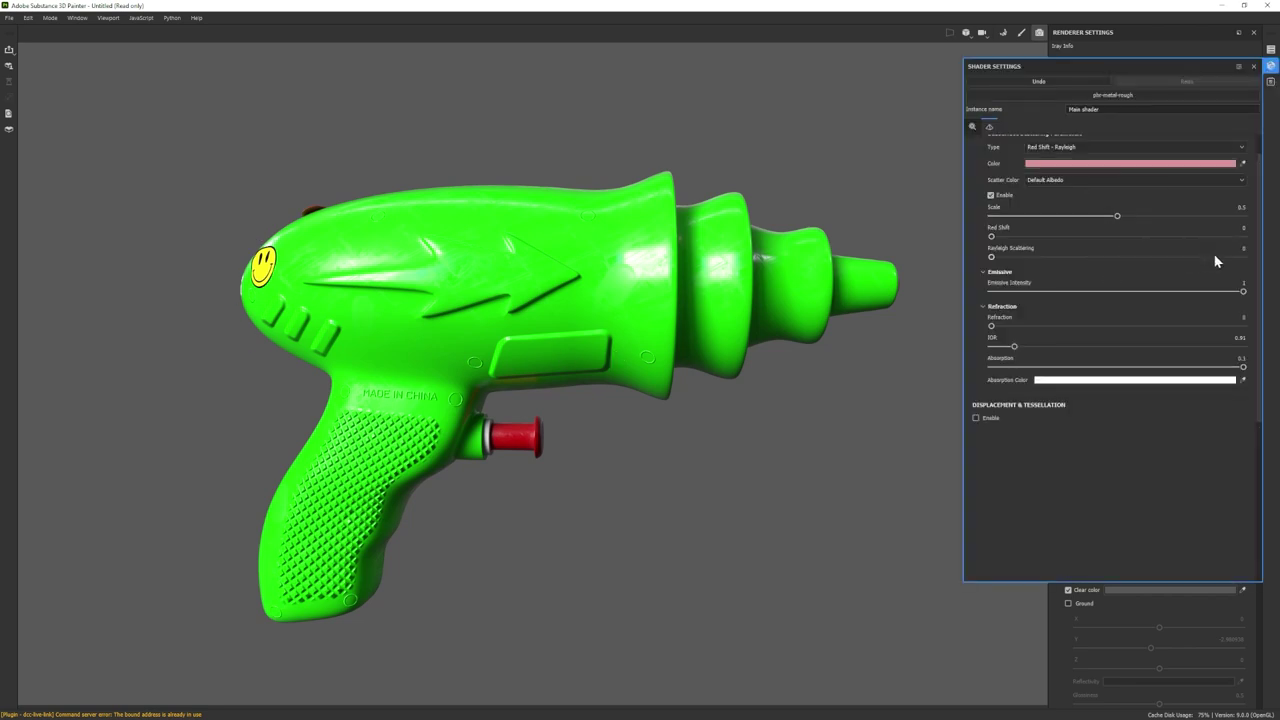
{"action": "left_click", "coordinate": [1225, 326]}
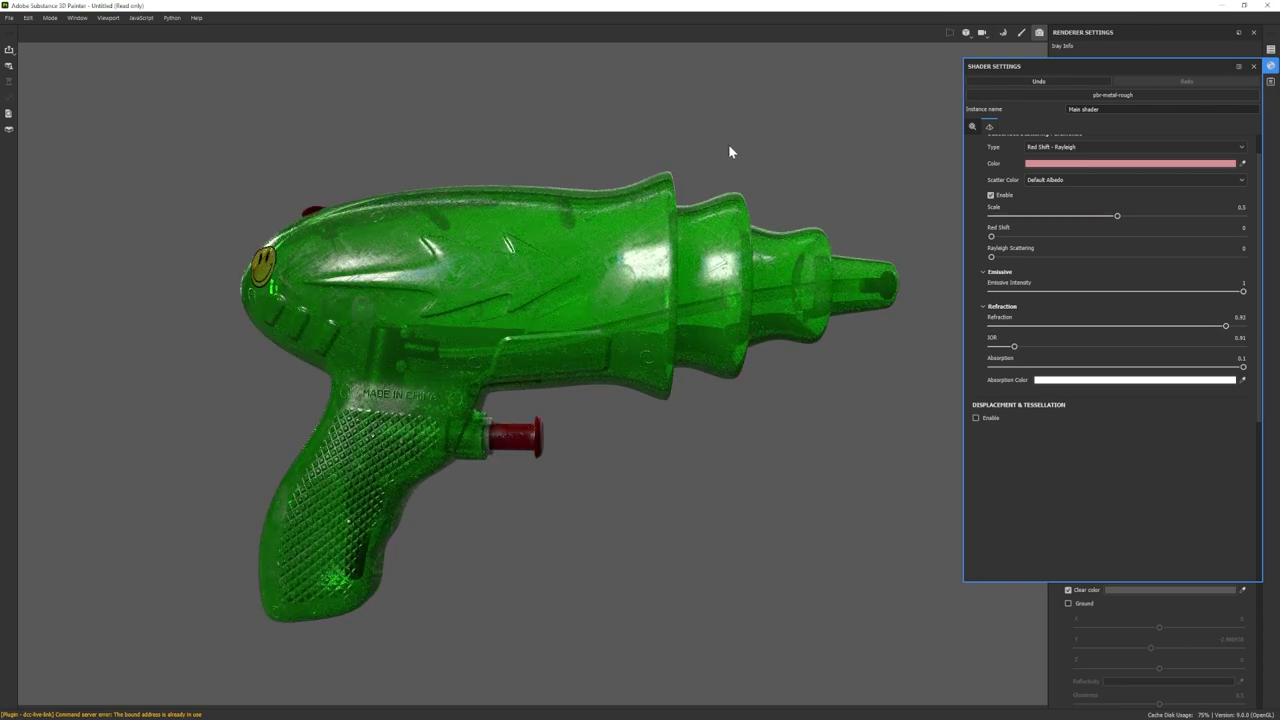
{"action": "left_click", "coordinate": [1271, 66]}
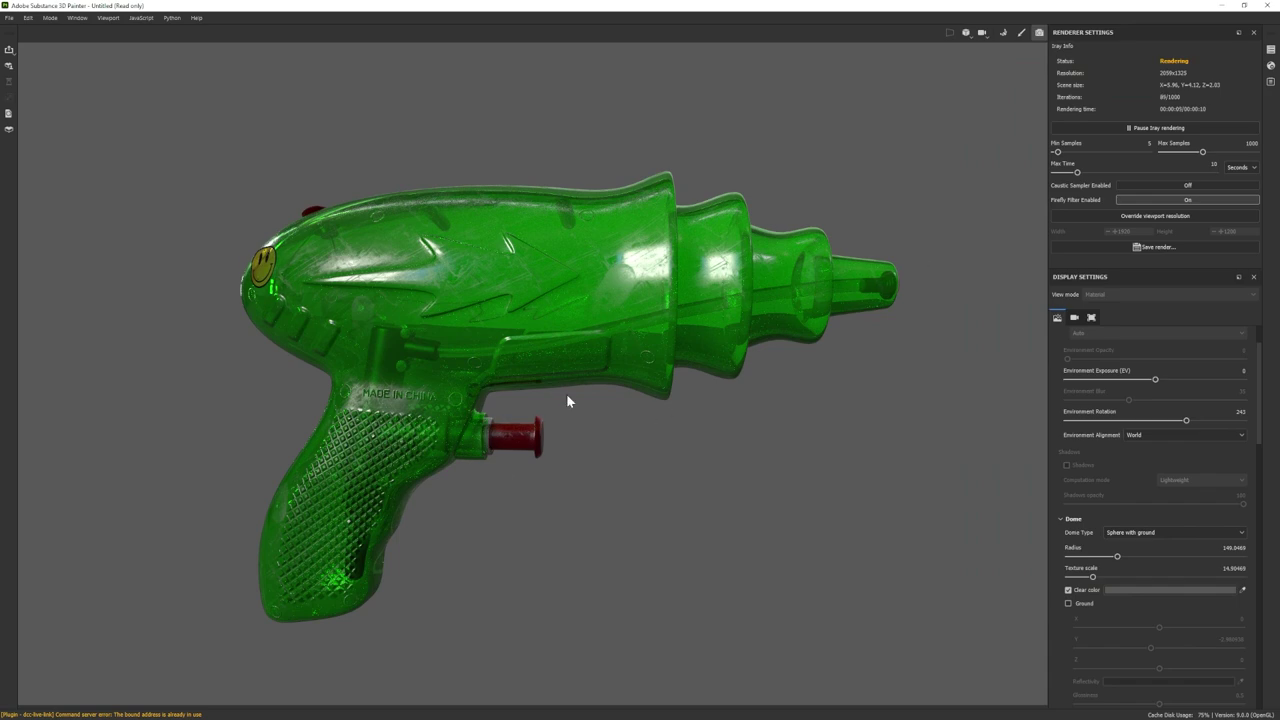
- Inspect the gun's other side in Iray, turn it back, and rotate the environment lighting to 256
{"action": "left_click_drag", "start_coordinate": [567, 400], "coordinate": [403, 446], "text": "alt"}
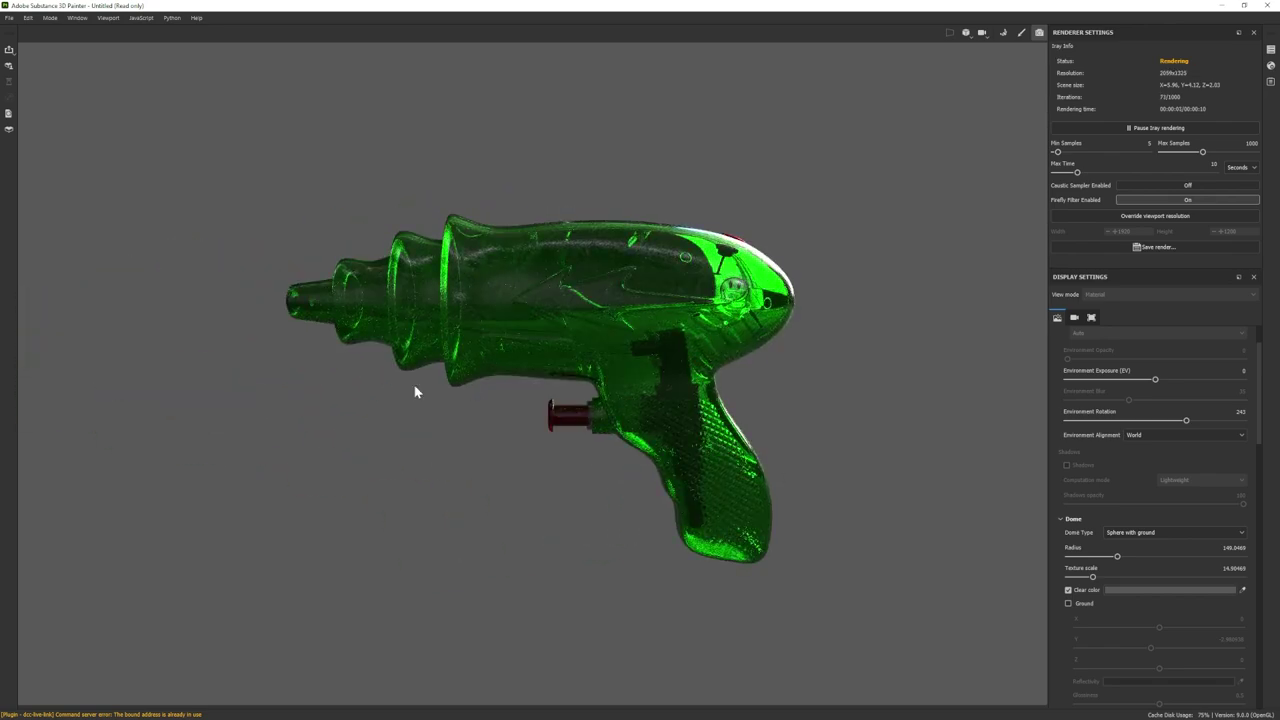
{"action": "right_click_drag", "start_coordinate": [797, 409], "coordinate": [738, 387], "text": "shift"}
{"action": "left_click_drag", "start_coordinate": [738, 387], "coordinate": [606, 463], "text": "alt"}
{"action": "right_click_drag", "start_coordinate": [606, 463], "coordinate": [650, 470], "text": "shift"}
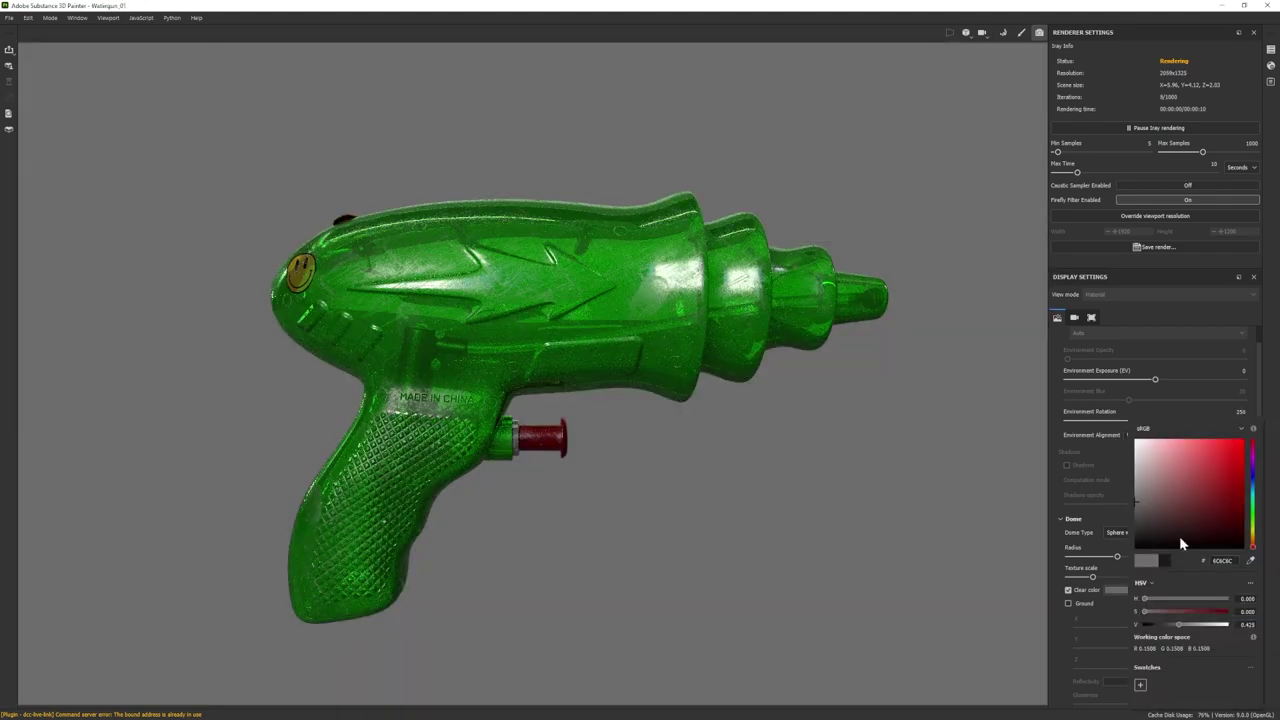
- Darken the dome's clear color to a dark gray behind the gun
{"action": "left_click", "coordinate": [1179, 536]}
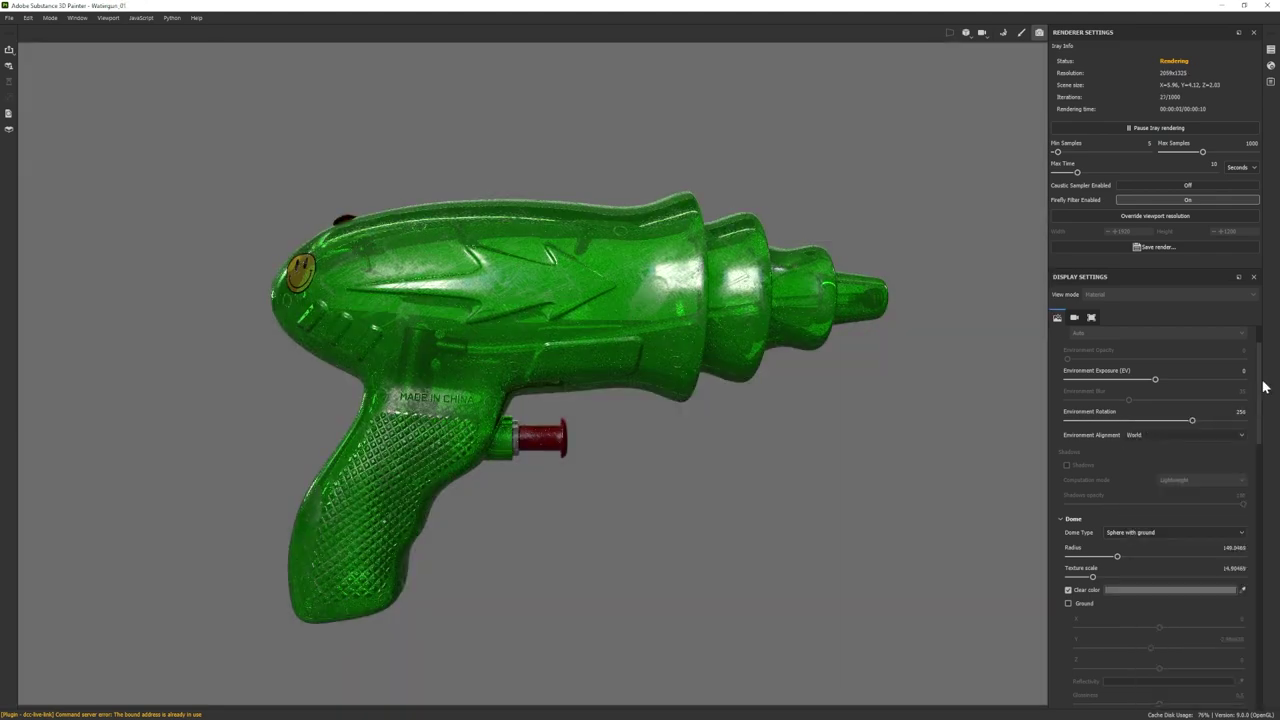
{"action": "left_click", "coordinate": [1174, 591]}
{"action": "left_click_drag", "start_coordinate": [1037, 499], "coordinate": [1003, 519]}
{"action": "left_click", "coordinate": [1185, 346]}
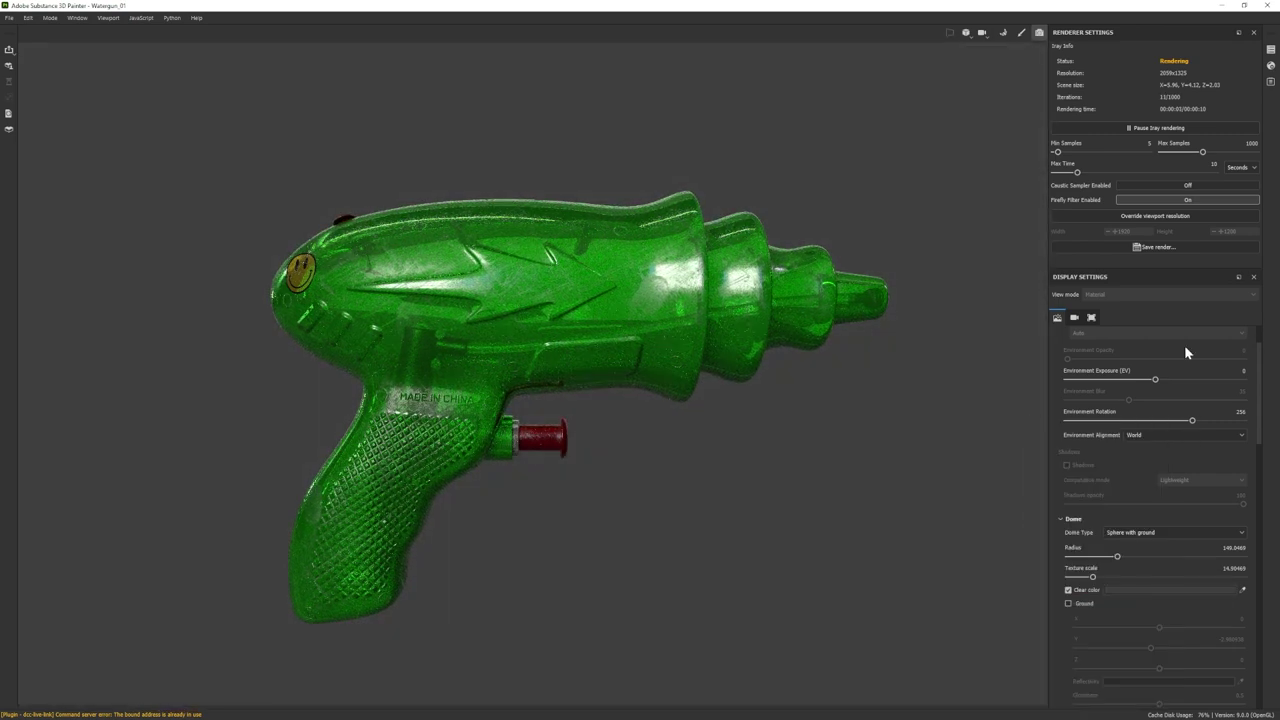
- Set the main shader's refraction to 0.94 and its IOR to 0.81, keeping the absorption color white
{"action": "left_click", "coordinate": [1270, 65]}
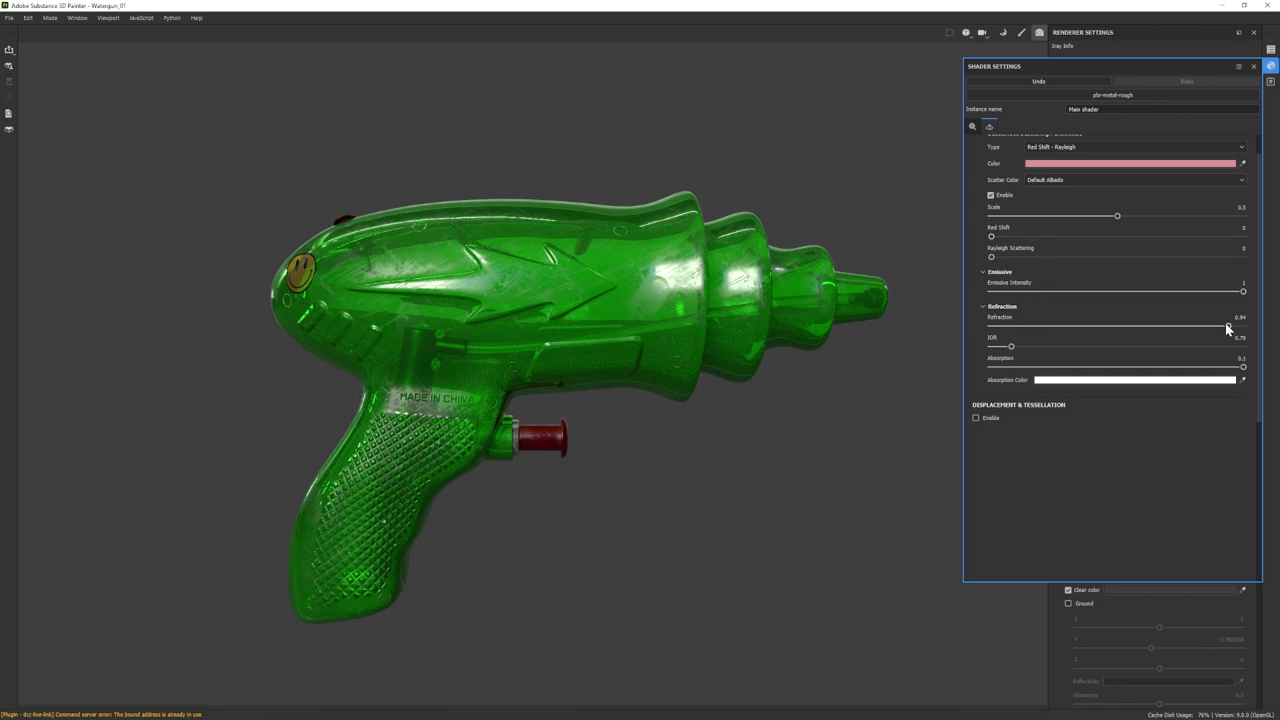
{"action": "left_click_drag", "start_coordinate": [1228, 326], "coordinate": [1229, 327]}
{"action": "left_click_drag", "start_coordinate": [1011, 347], "coordinate": [1012, 350]}
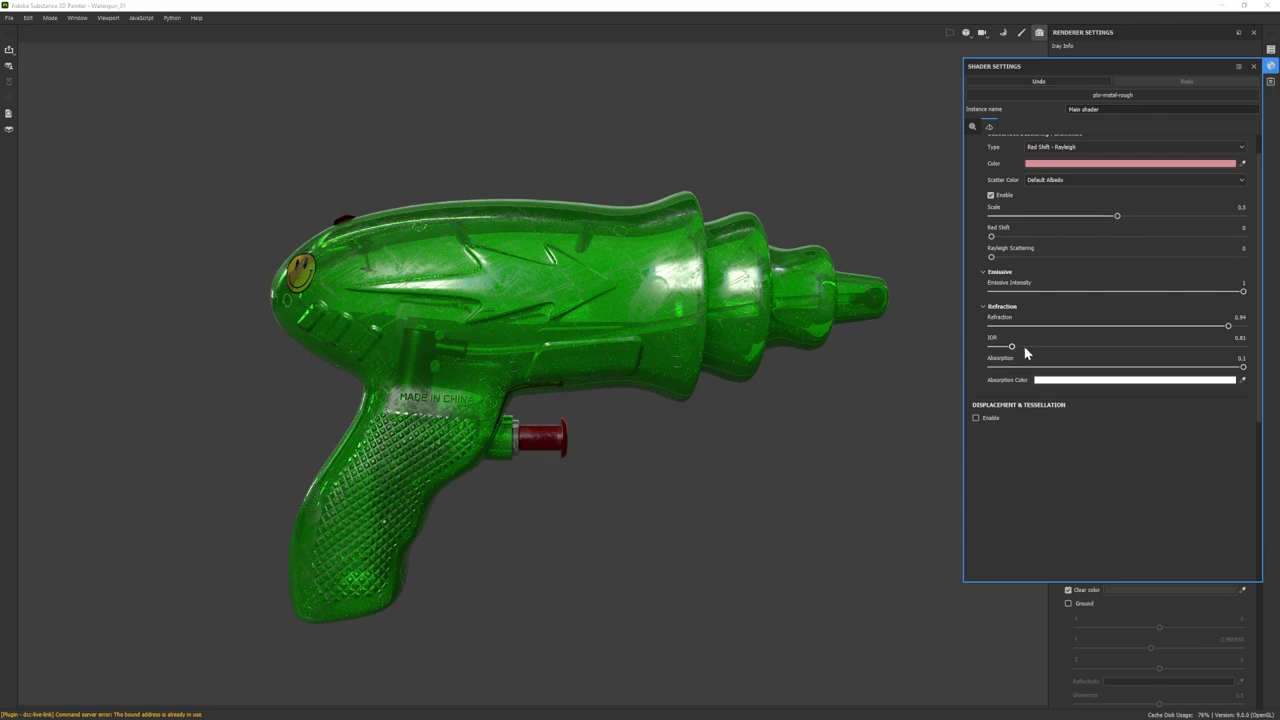
{"action": "left_click", "coordinate": [1108, 380]}
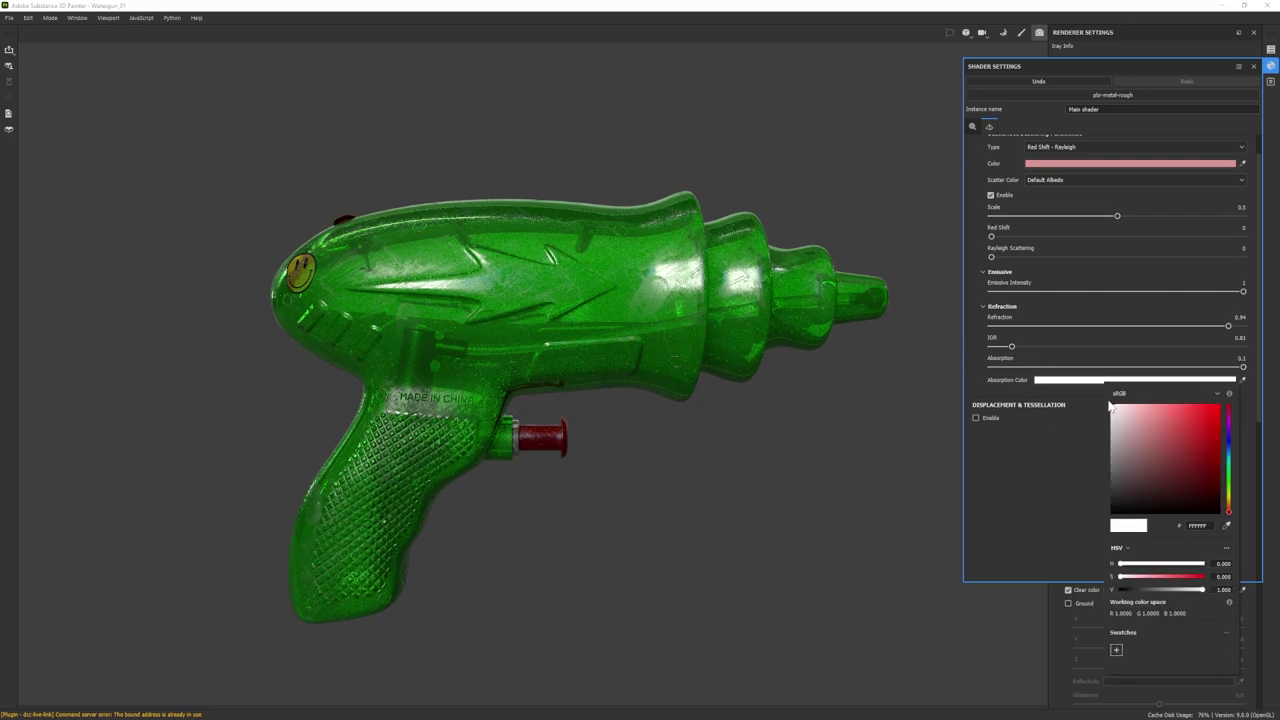
{"action": "left_click", "coordinate": [1270, 66]}
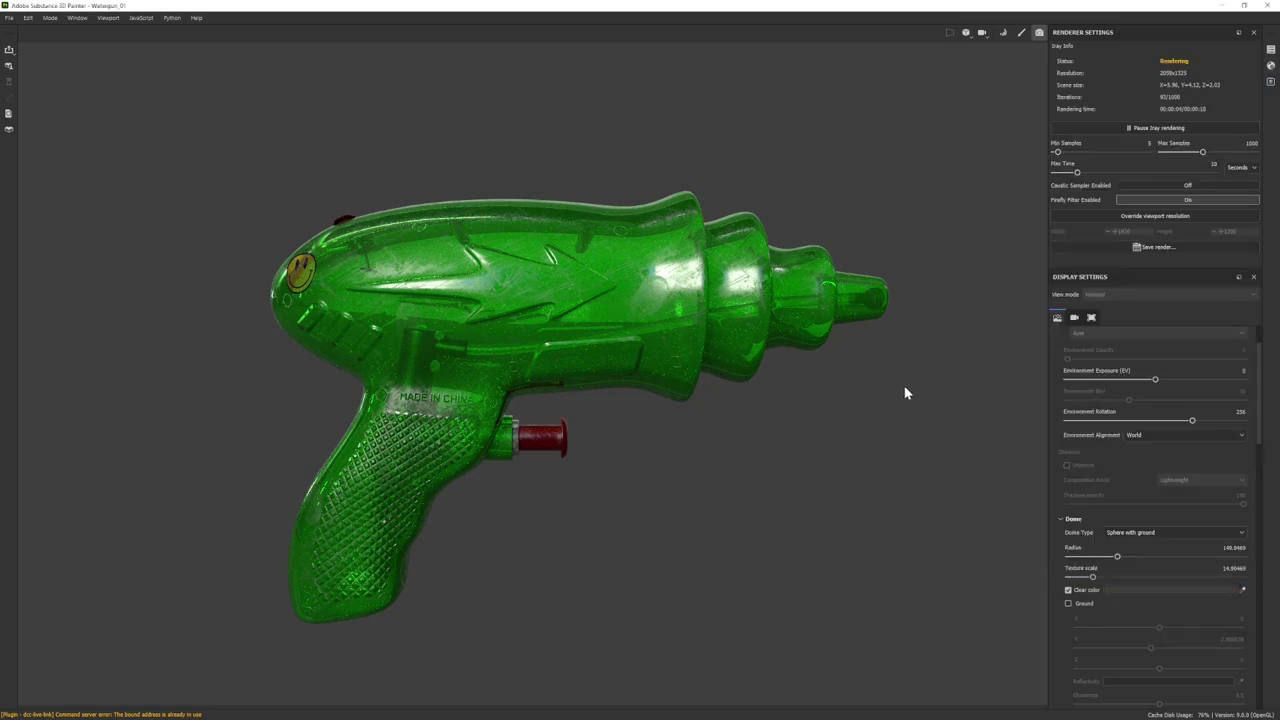
- Override the Iray viewport resolution to 1920 × 1080 and frame the whole gun centrally for the final render
{"action": "right_click_drag", "start_coordinate": [804, 420], "coordinate": [771, 422], "text": "alt"}
{"action": "middle_click_drag", "start_coordinate": [771, 432], "coordinate": [754, 419], "text": "alt"}
{"action": "right_click_drag", "start_coordinate": [754, 419], "coordinate": [783, 443], "text": "alt"}
{"action": "middle_click_drag", "start_coordinate": [783, 443], "coordinate": [773, 442], "text": "alt"}
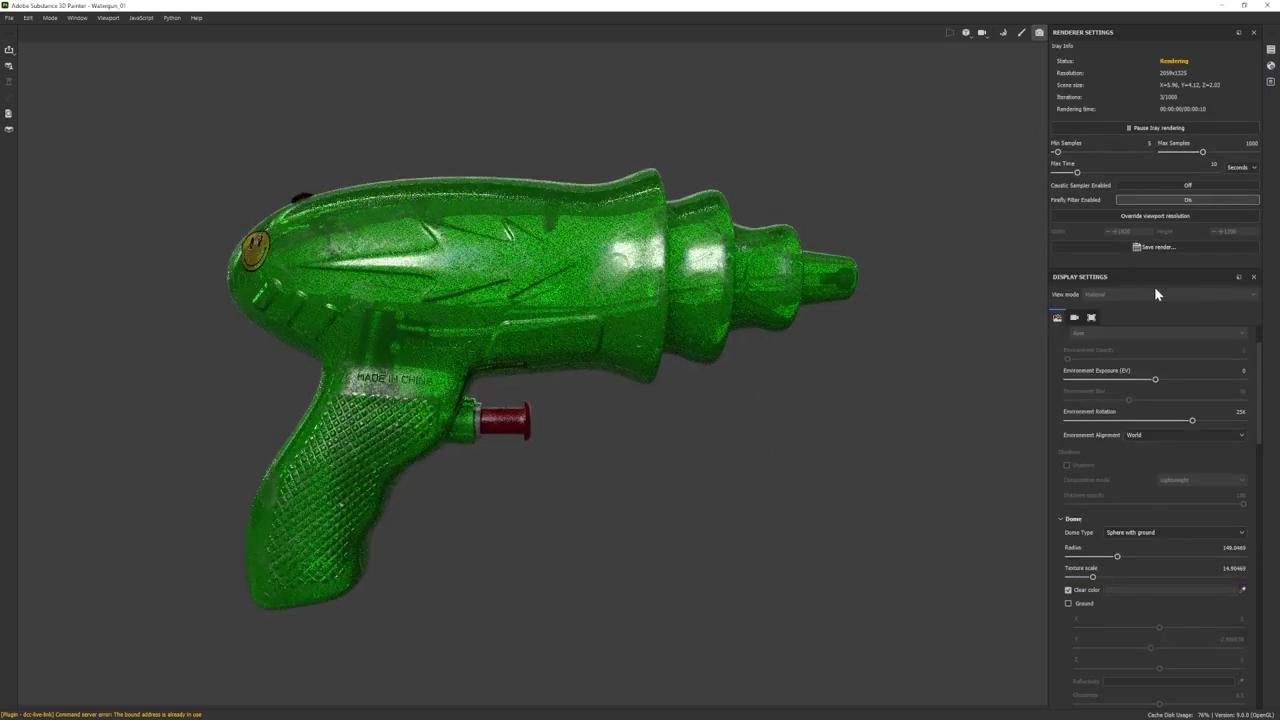
{"action": "left_click", "coordinate": [1145, 216]}
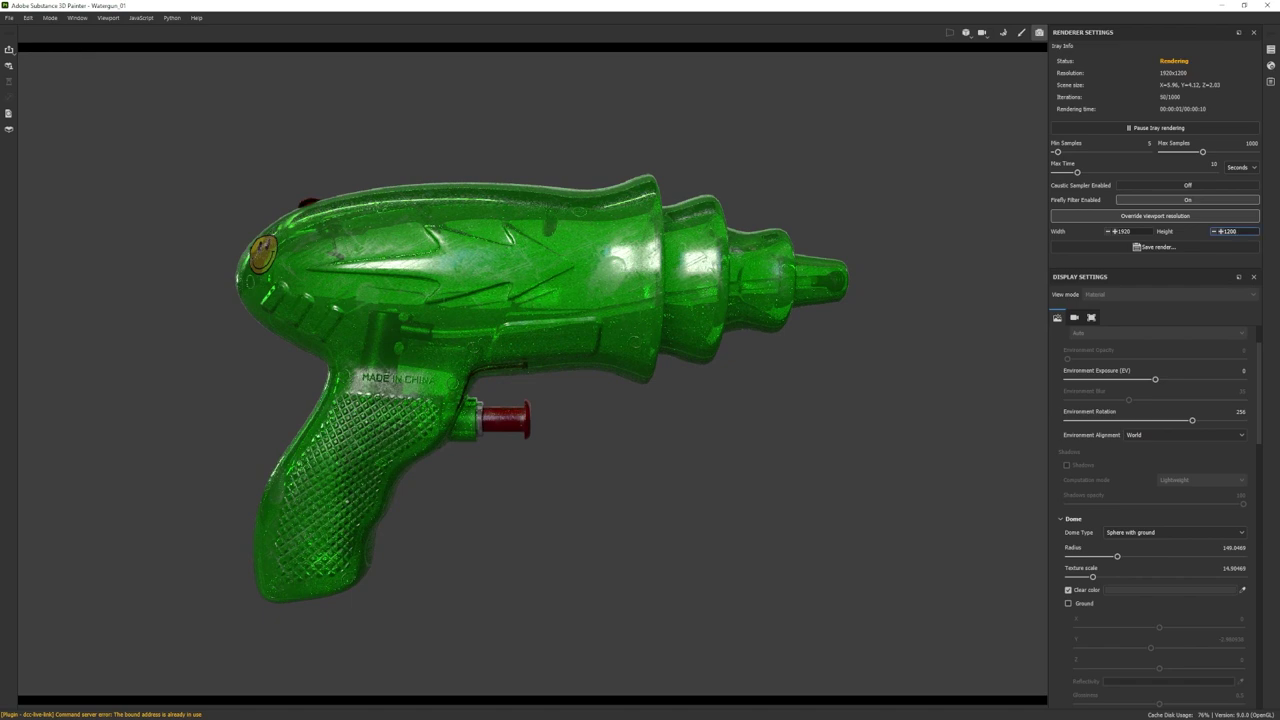
{"action": "type", "text": "1080"}
{"action": "key", "text": "Return"}
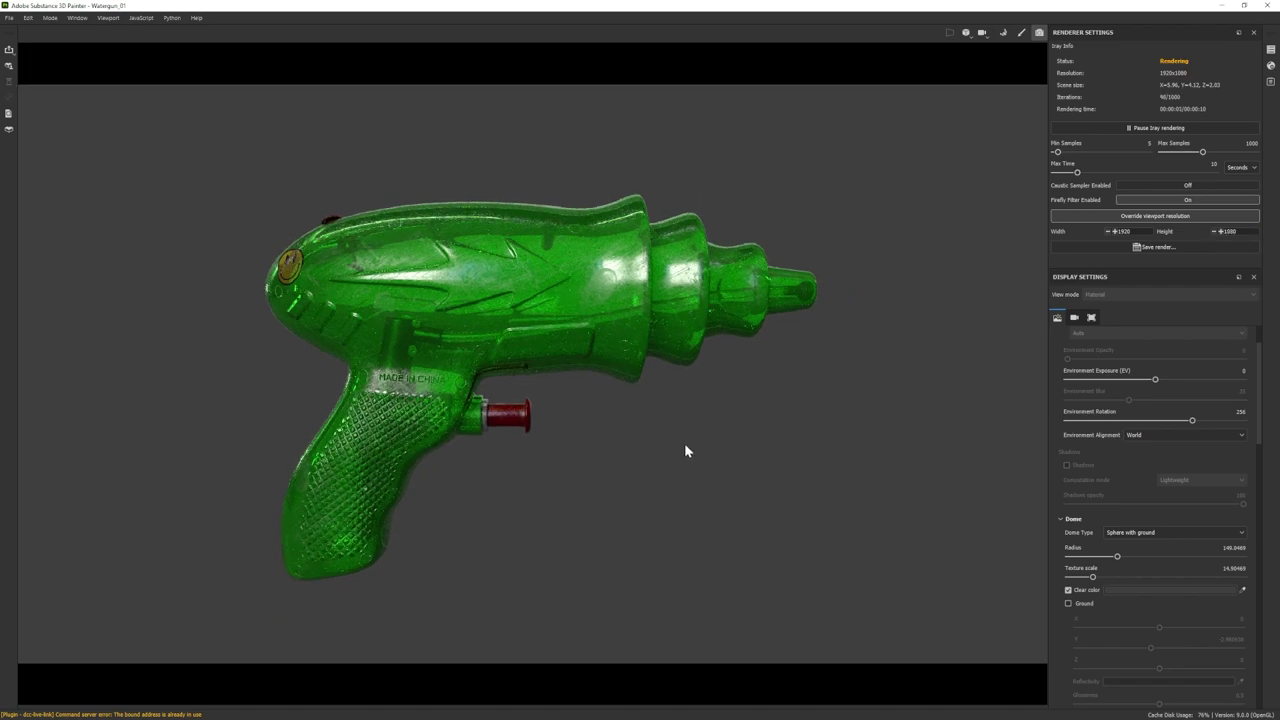
{"action": "middle_click_drag", "start_coordinate": [657, 436], "coordinate": [667, 432], "text": "alt"}
{"action": "right_click_drag", "start_coordinate": [667, 432], "coordinate": [693, 440], "text": "alt"}
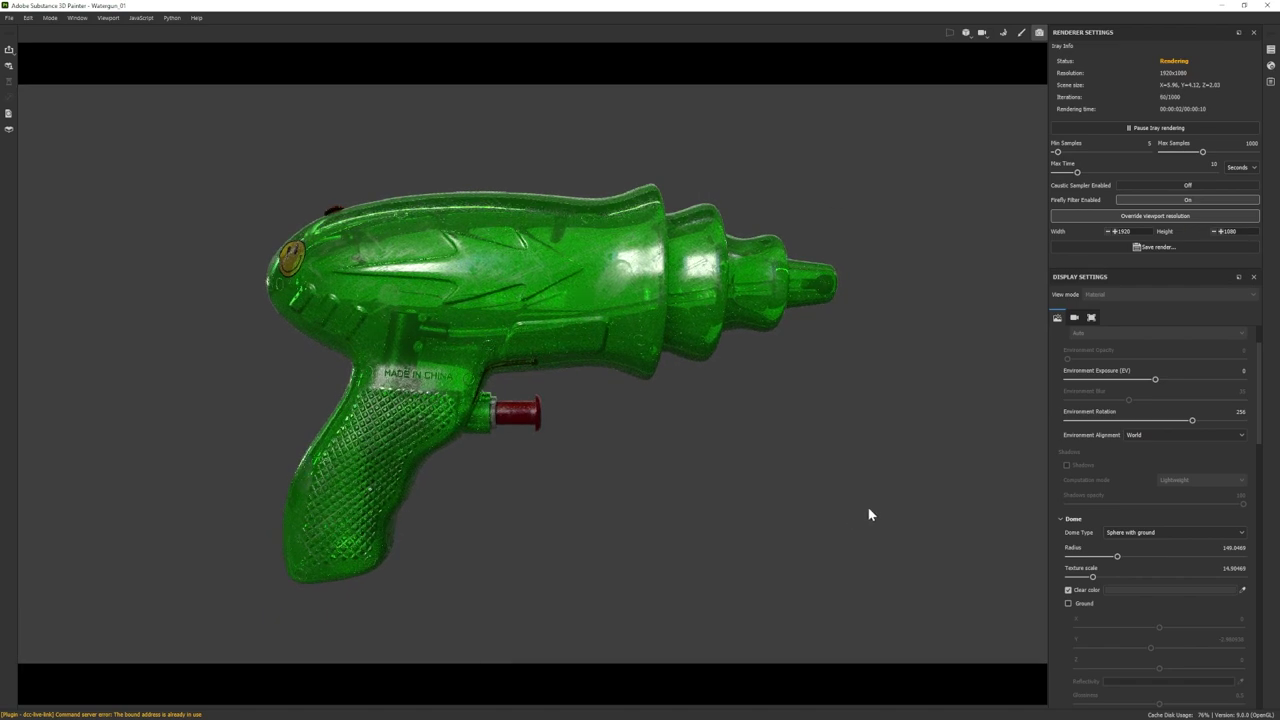